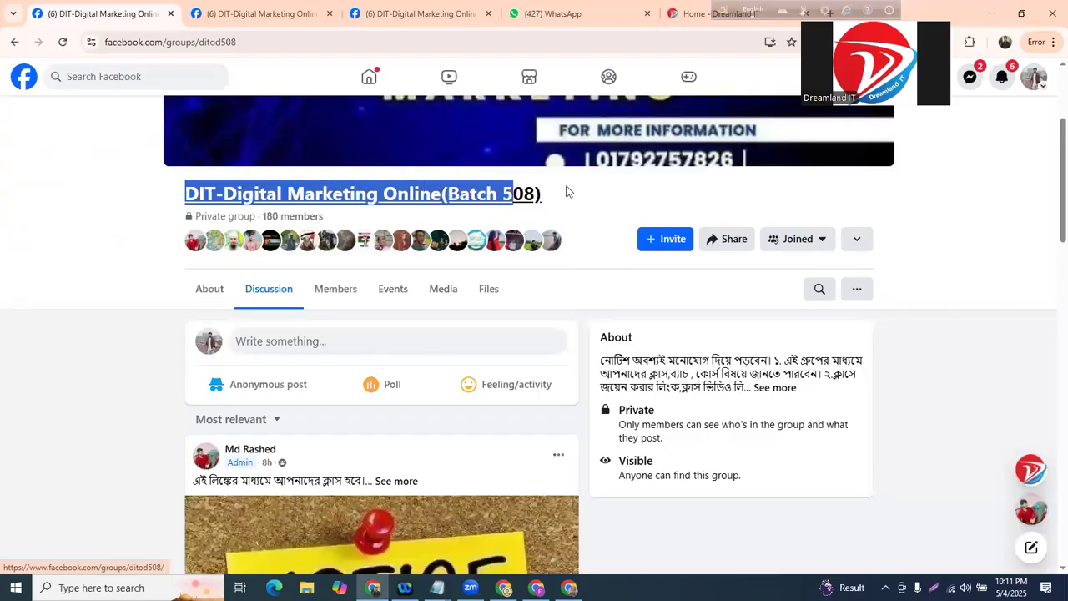
- Open the options menu on the admin's notice post, then close it without choosing anything
{"action": "scroll", "coordinate": [612, 228], "scroll_direction": "up", "scroll_amount": 2}
{"action": "scroll", "coordinate": [612, 228], "scroll_direction": "down", "scroll_amount": 1}
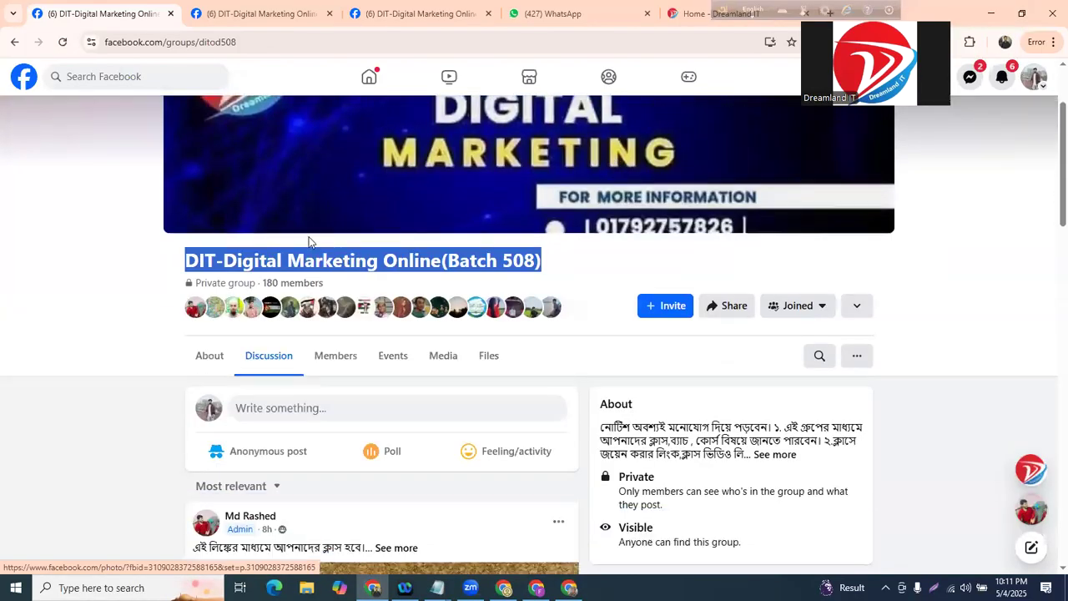
{"action": "left_click", "coordinate": [560, 250]}
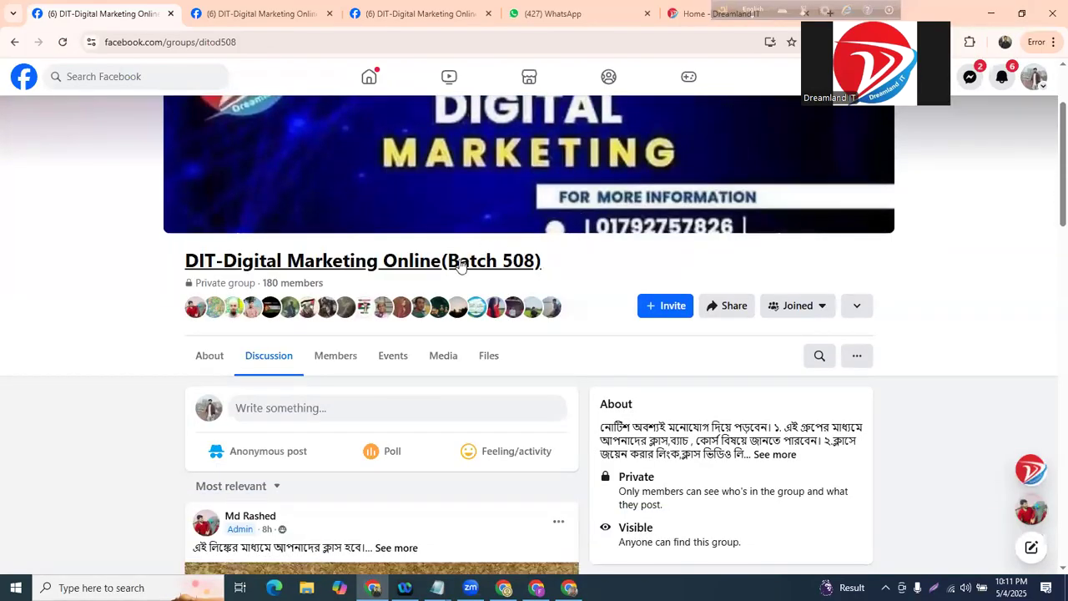
{"action": "scroll", "coordinate": [467, 267], "scroll_direction": "down", "scroll_amount": 2}
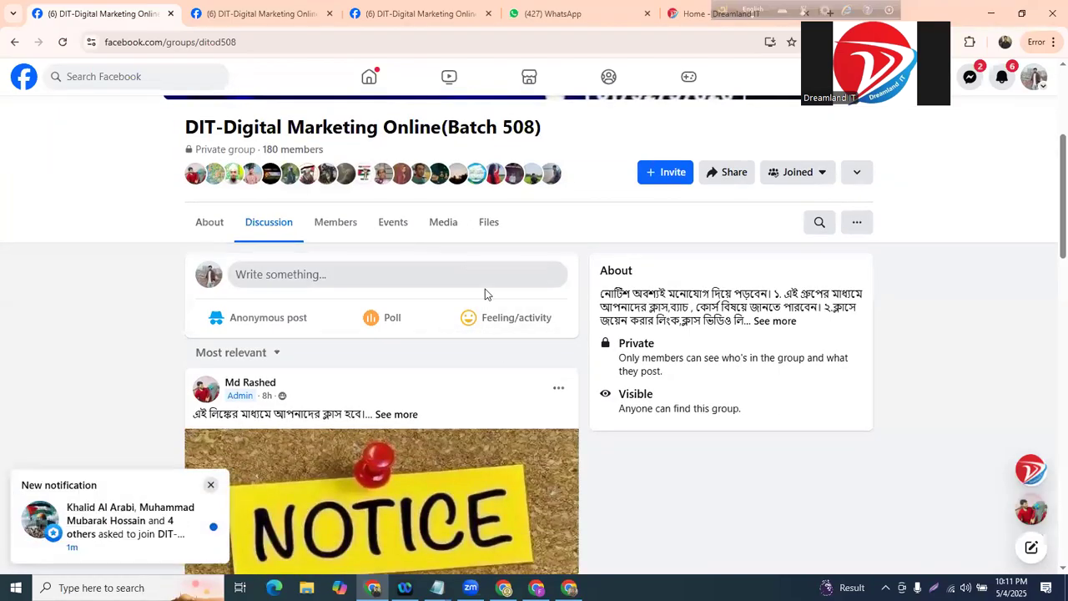
{"action": "scroll", "coordinate": [566, 343], "scroll_direction": "down", "scroll_amount": 1}
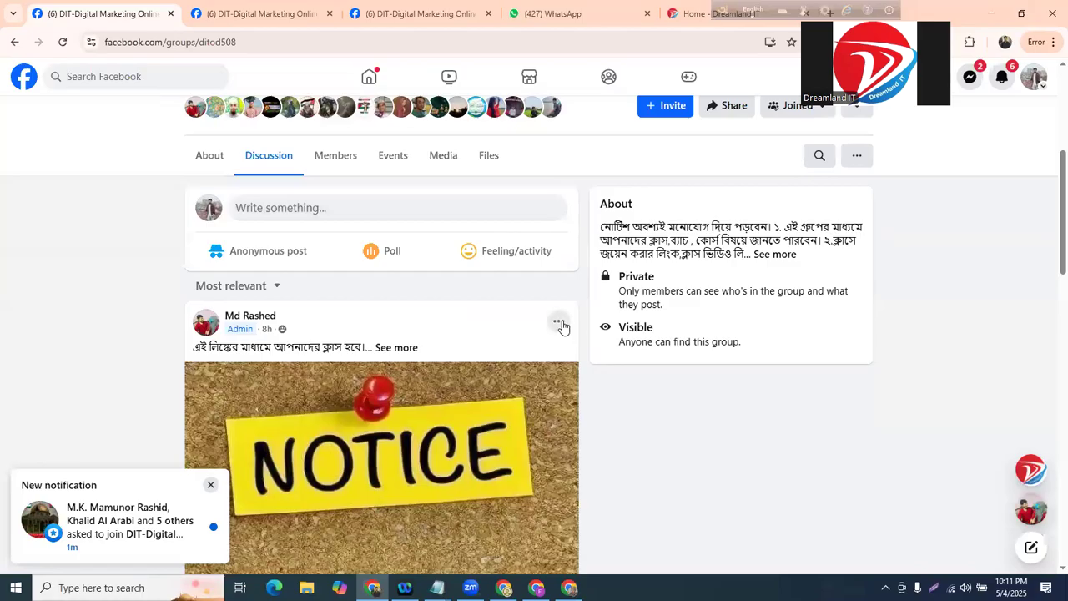
{"action": "left_click", "coordinate": [559, 322]}
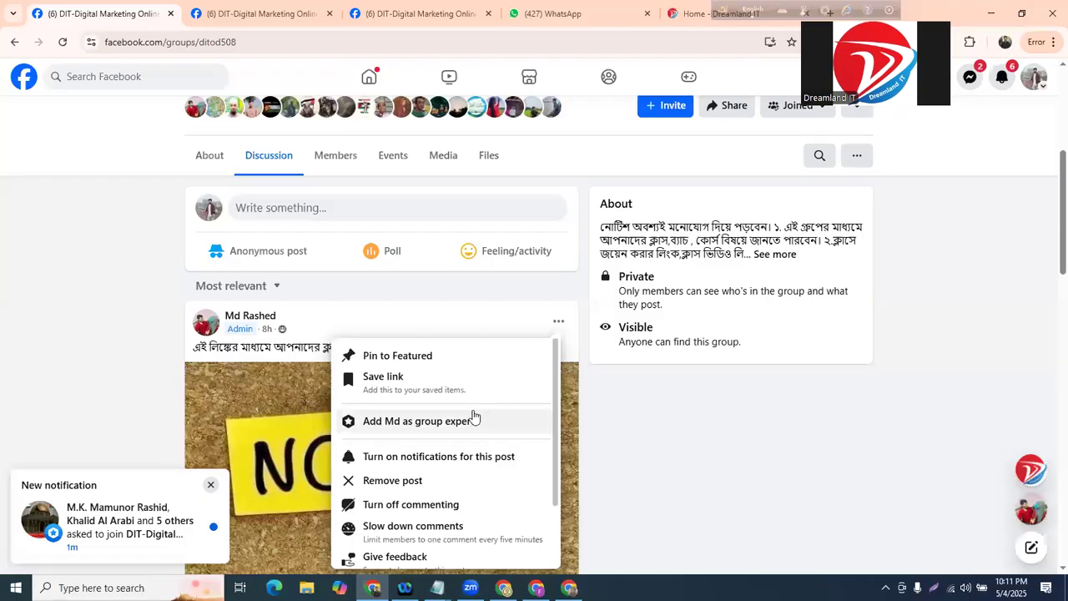
{"action": "scroll", "coordinate": [474, 426], "scroll_direction": "down", "scroll_amount": 2}
{"action": "scroll", "coordinate": [475, 415], "scroll_direction": "up", "scroll_amount": 2}
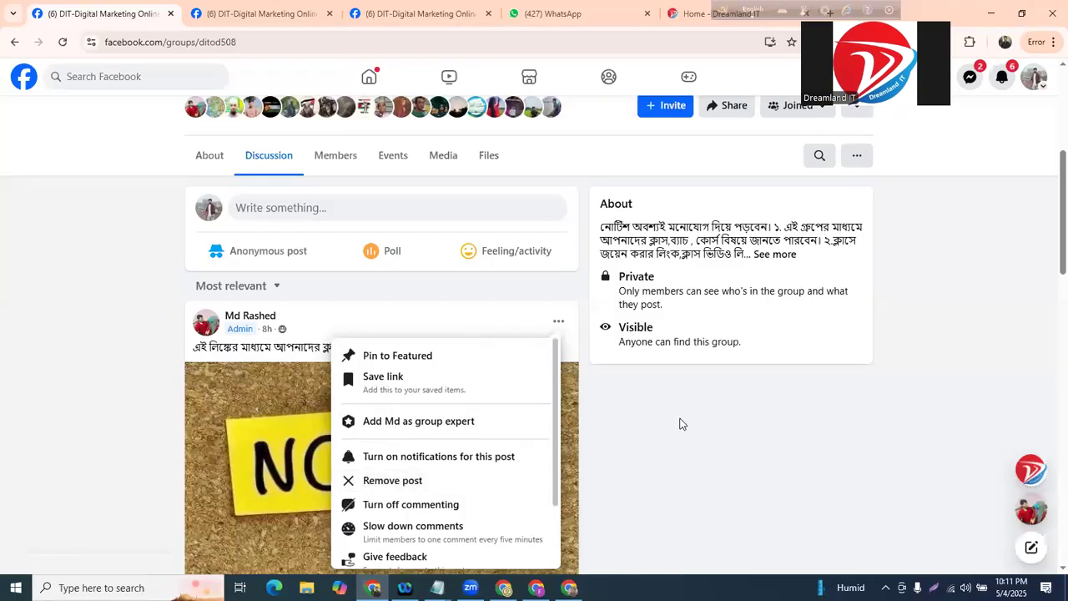
{"action": "scroll", "coordinate": [680, 424], "scroll_direction": "down", "scroll_amount": 2}
{"action": "left_click", "coordinate": [642, 253]}
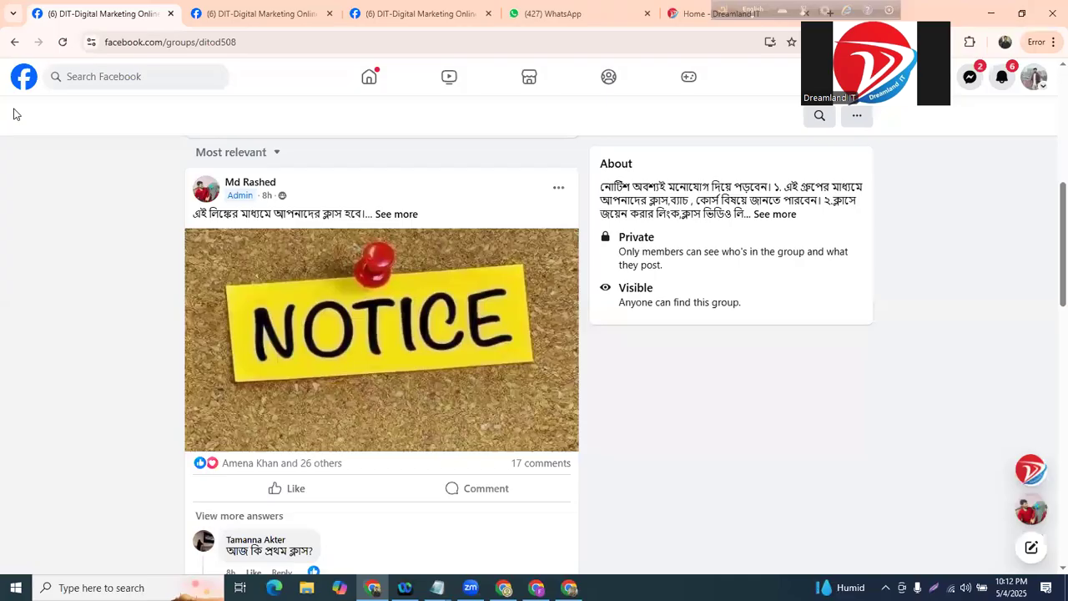
- Reload the Batch 508 group page and circle the Featured tab in red
{"action": "key", "text": "F5"}
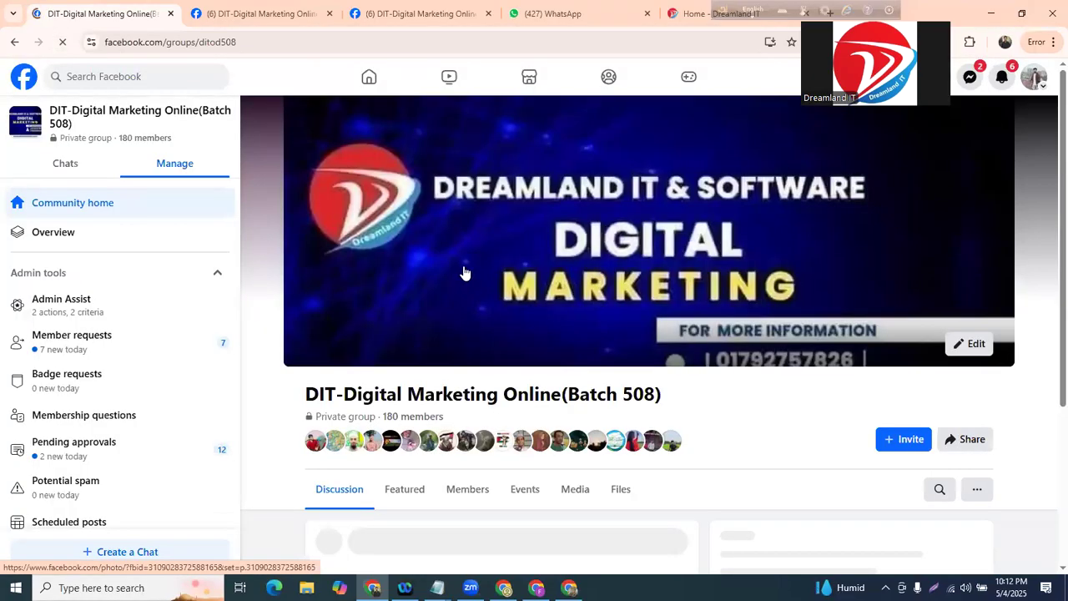
{"action": "scroll", "coordinate": [474, 321], "scroll_direction": "down", "scroll_amount": 2}
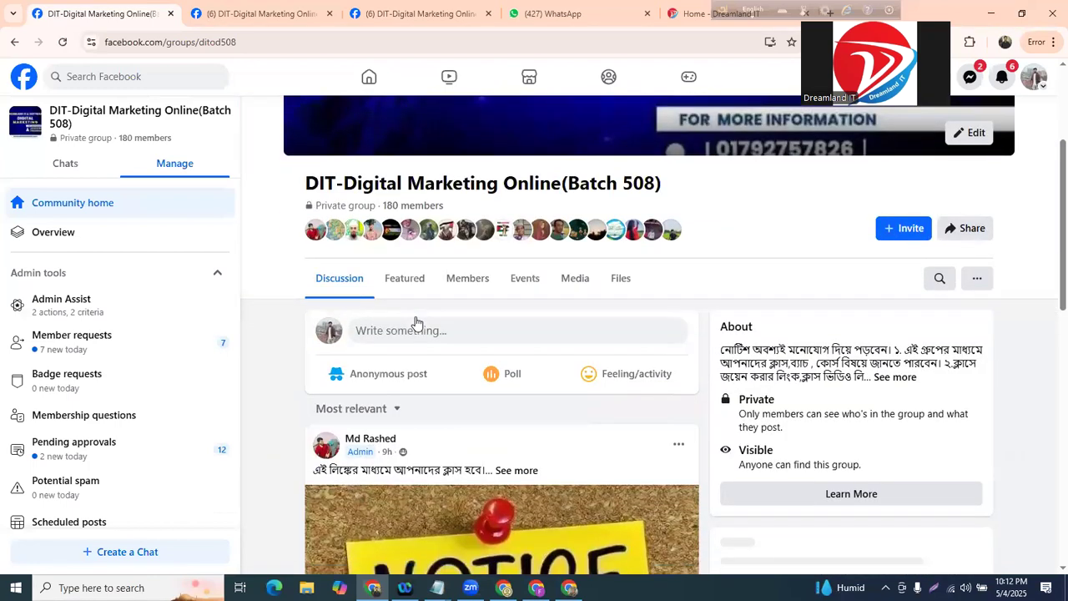
{"action": "mouse_move", "coordinate": [391, 258]}
{"action": "left_mouse_down"}
{"action": "mouse_move", "coordinate": [394, 298]}
{"action": "mouse_move", "coordinate": [375, 267]}
{"action": "mouse_move", "coordinate": [419, 248]}
{"action": "mouse_move", "coordinate": [394, 252]}
{"action": "left_mouse_up"}
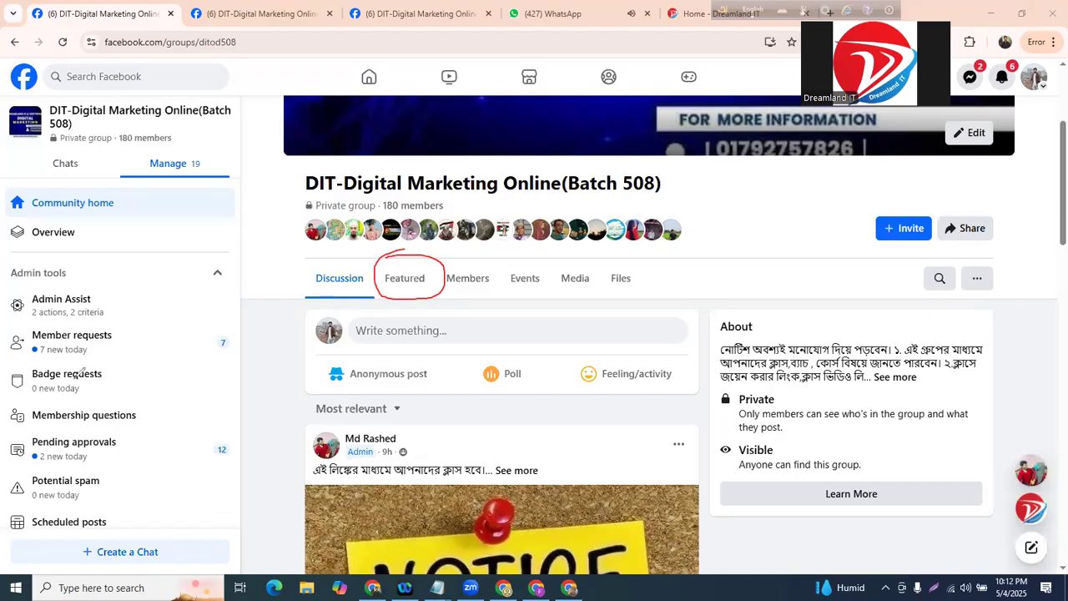
- Switch to the Batch 504 group tab and show its Featured posts
{"action": "left_click", "coordinate": [440, 11]}
{"action": "scroll", "coordinate": [515, 146], "scroll_direction": "down", "scroll_amount": 5}
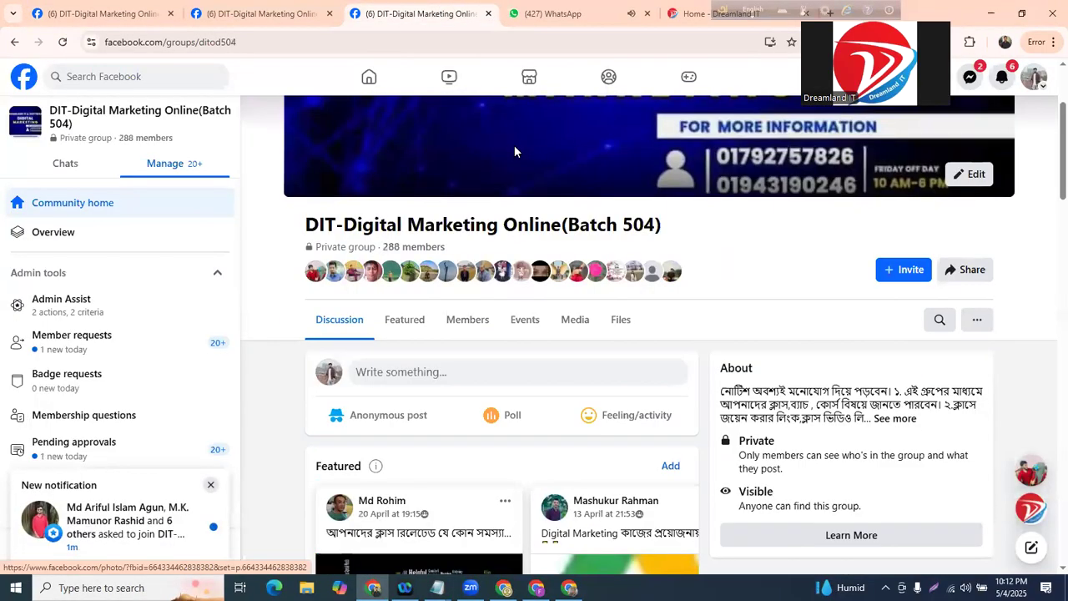
{"action": "scroll", "coordinate": [510, 172], "scroll_direction": "up", "scroll_amount": 2}
{"action": "scroll", "coordinate": [423, 167], "scroll_direction": "down", "scroll_amount": 1}
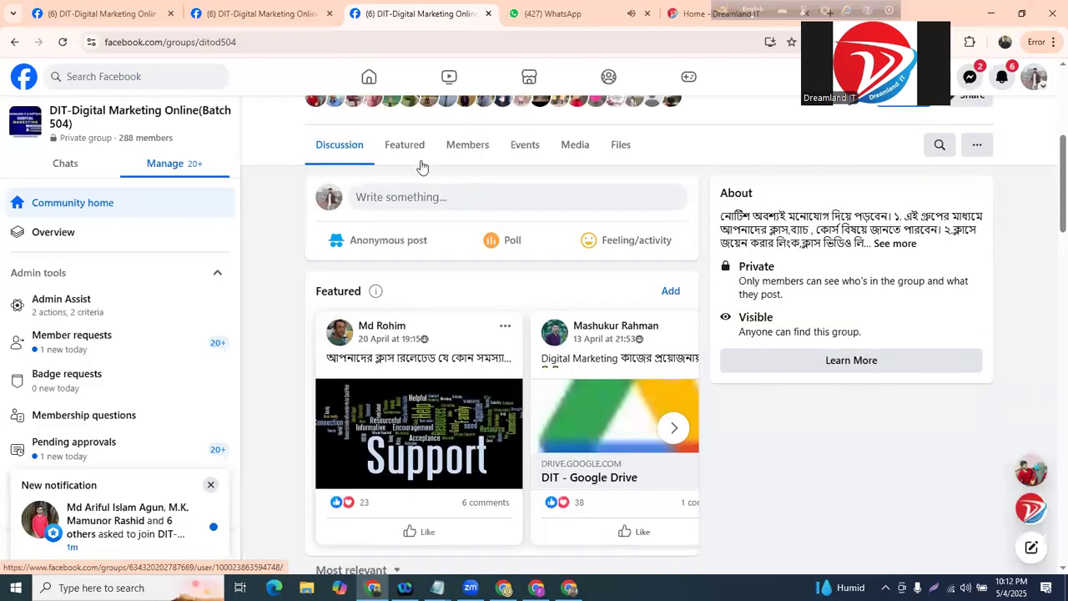
{"action": "left_click", "coordinate": [404, 146]}
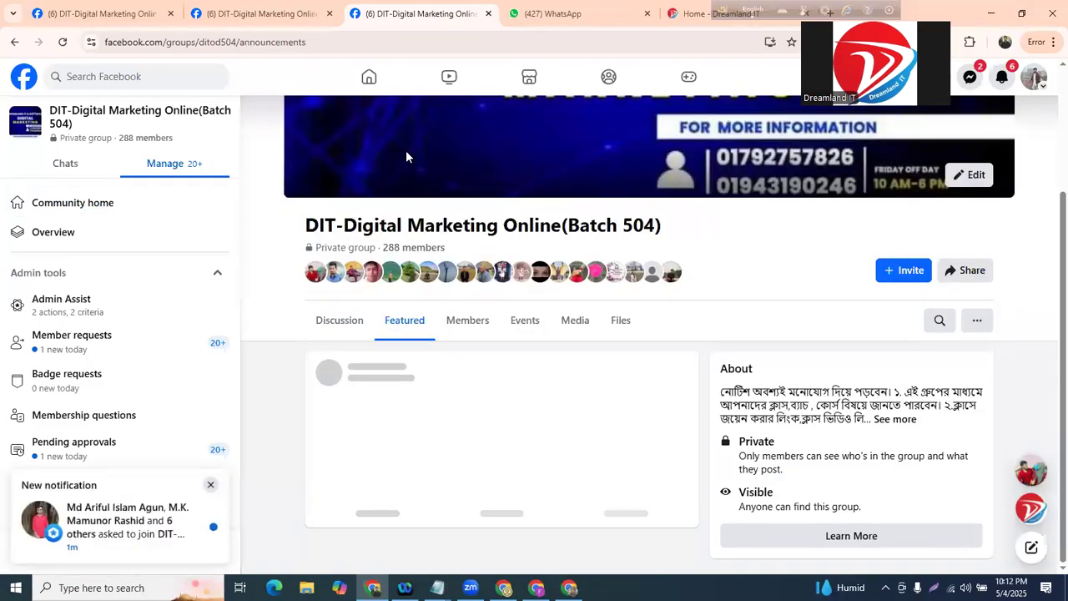
{"action": "scroll", "coordinate": [406, 156], "scroll_direction": "down", "scroll_amount": 1}
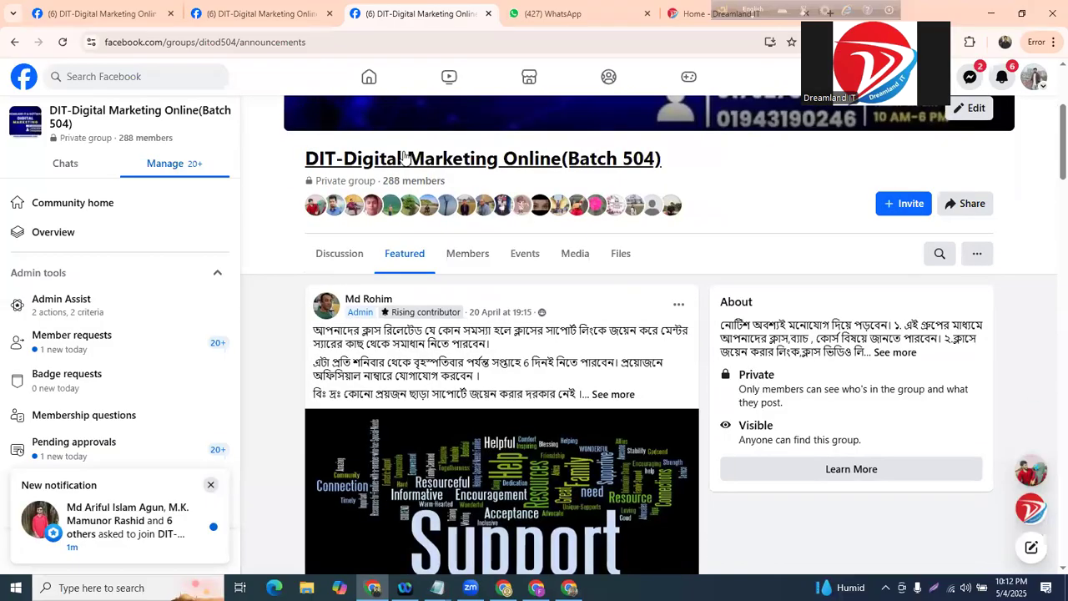
{"action": "scroll", "coordinate": [414, 259], "scroll_direction": "down", "scroll_amount": 1}
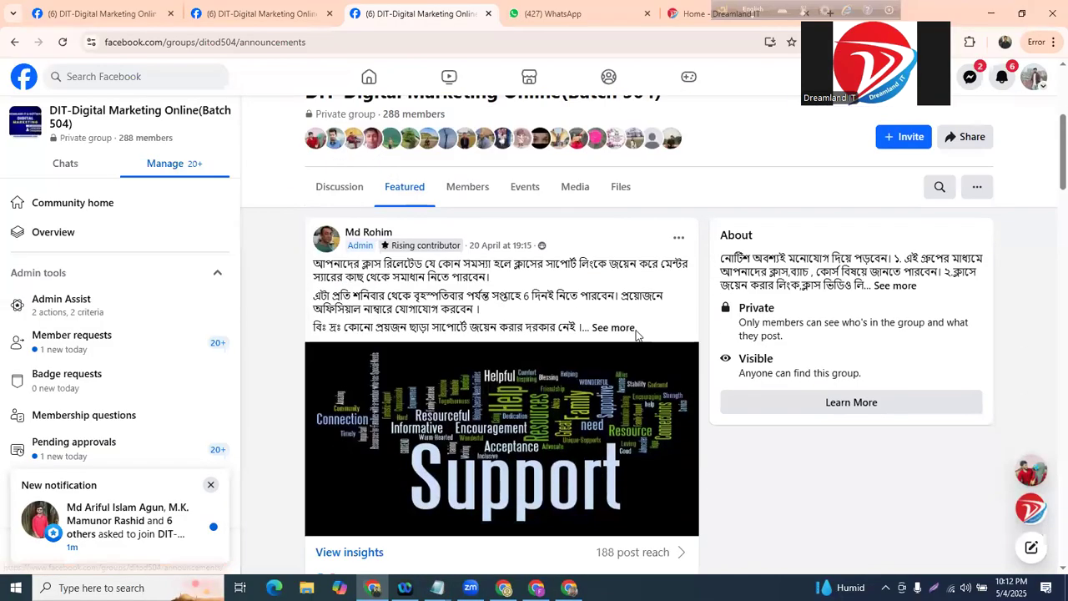
- Highlight text in the featured notice post and the Class Record Video post
{"action": "left_click_drag", "start_coordinate": [409, 267], "coordinate": [592, 307]}
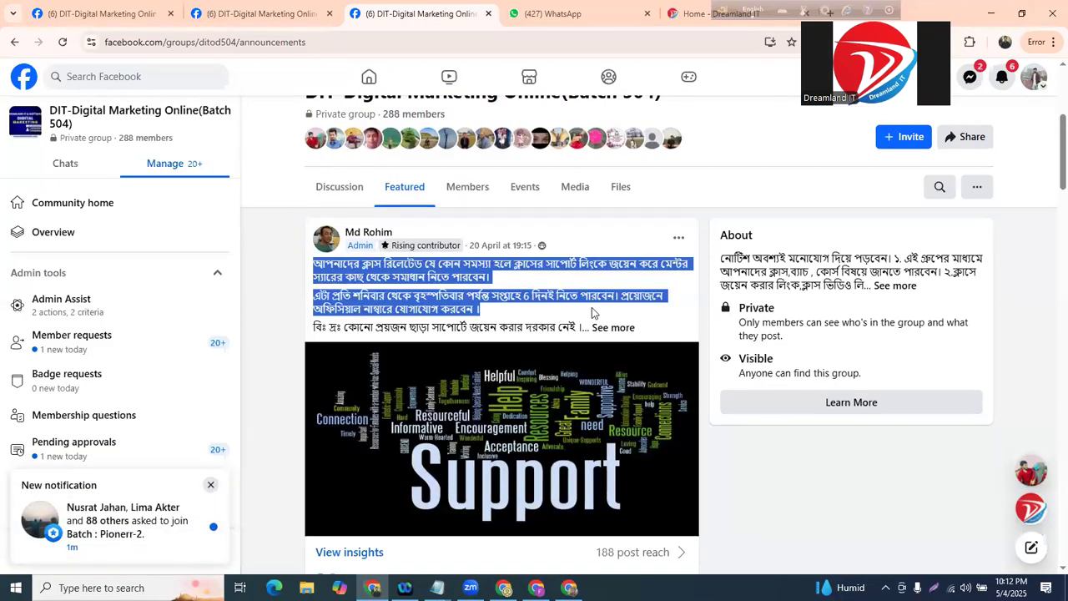
{"action": "scroll", "coordinate": [592, 307], "scroll_direction": "down", "scroll_amount": 3}
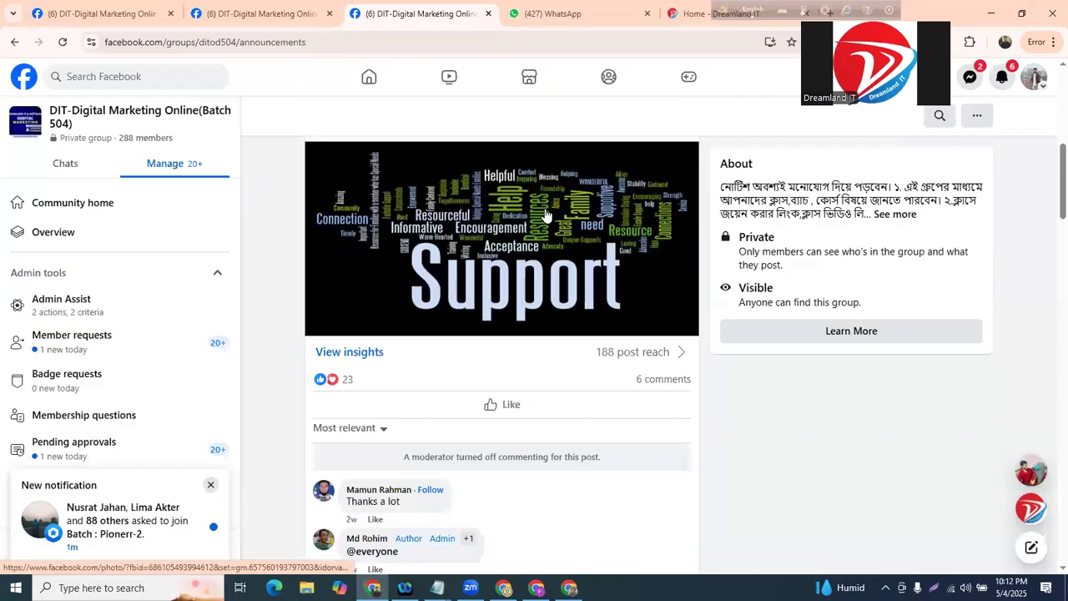
{"action": "scroll", "coordinate": [547, 213], "scroll_direction": "down", "scroll_amount": 1}
{"action": "scroll", "coordinate": [549, 212], "scroll_direction": "down", "scroll_amount": 6}
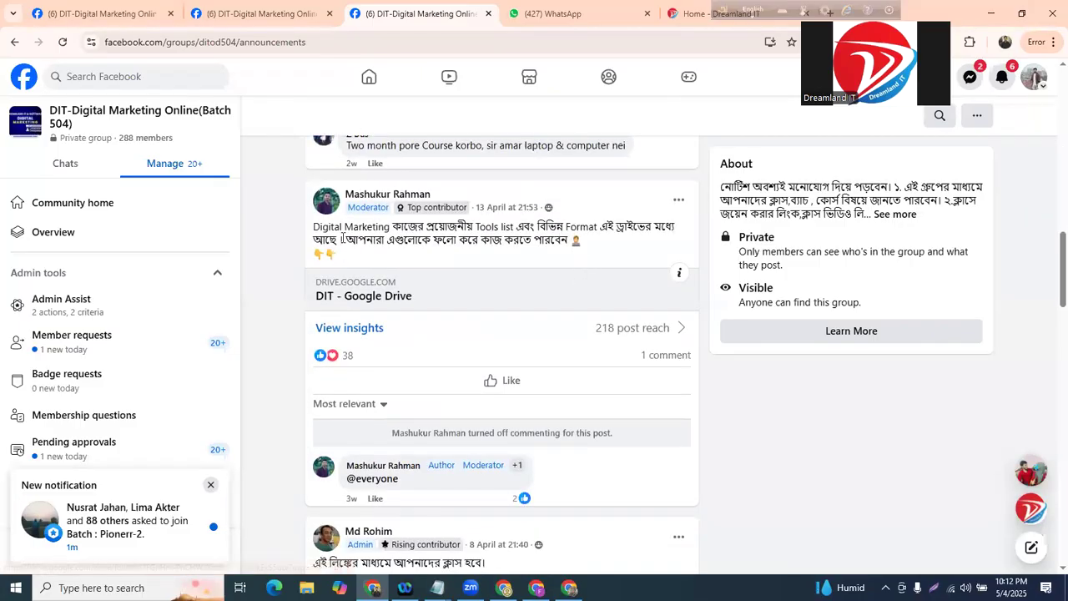
{"action": "left_click_drag", "start_coordinate": [300, 232], "coordinate": [584, 255]}
{"action": "scroll", "coordinate": [590, 258], "scroll_direction": "down", "scroll_amount": 4}
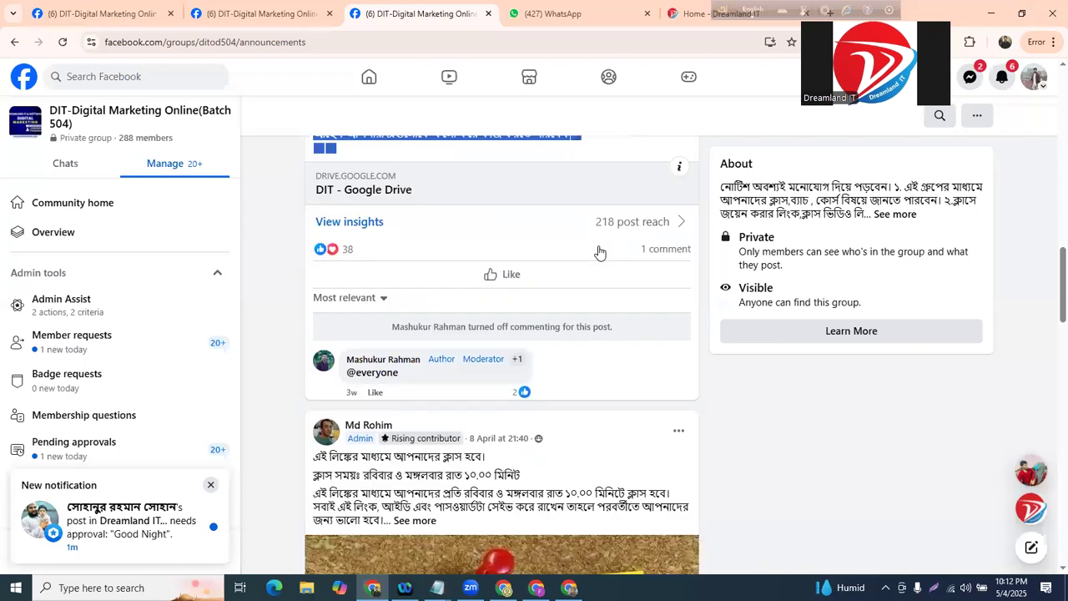
{"action": "left_click_drag", "start_coordinate": [314, 229], "coordinate": [568, 264]}
{"action": "scroll", "coordinate": [480, 252], "scroll_direction": "down", "scroll_amount": 6}
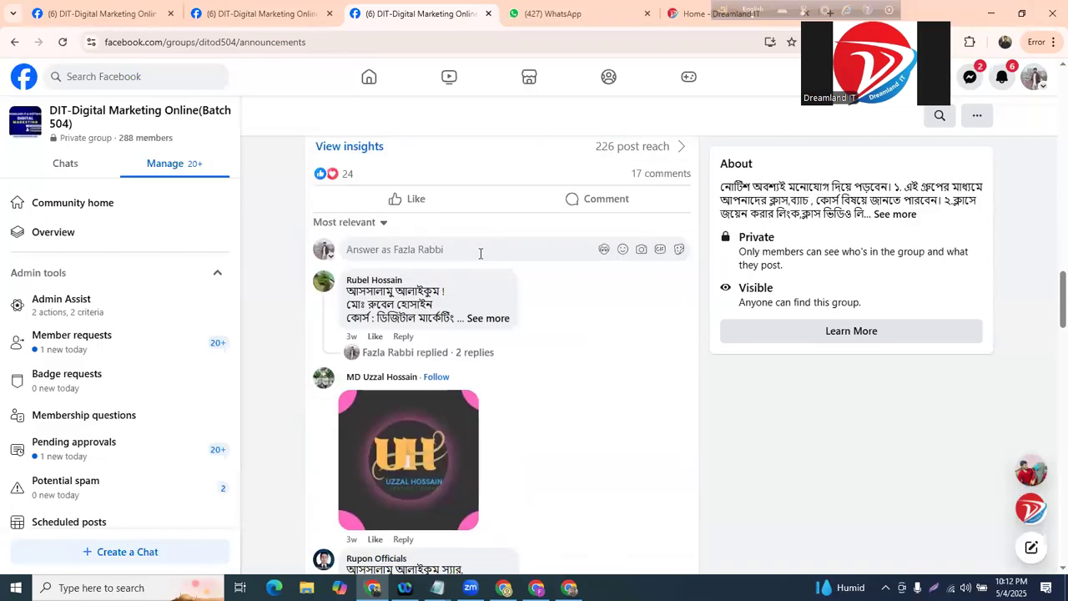
{"action": "scroll", "coordinate": [484, 262], "scroll_direction": "down", "scroll_amount": 15}
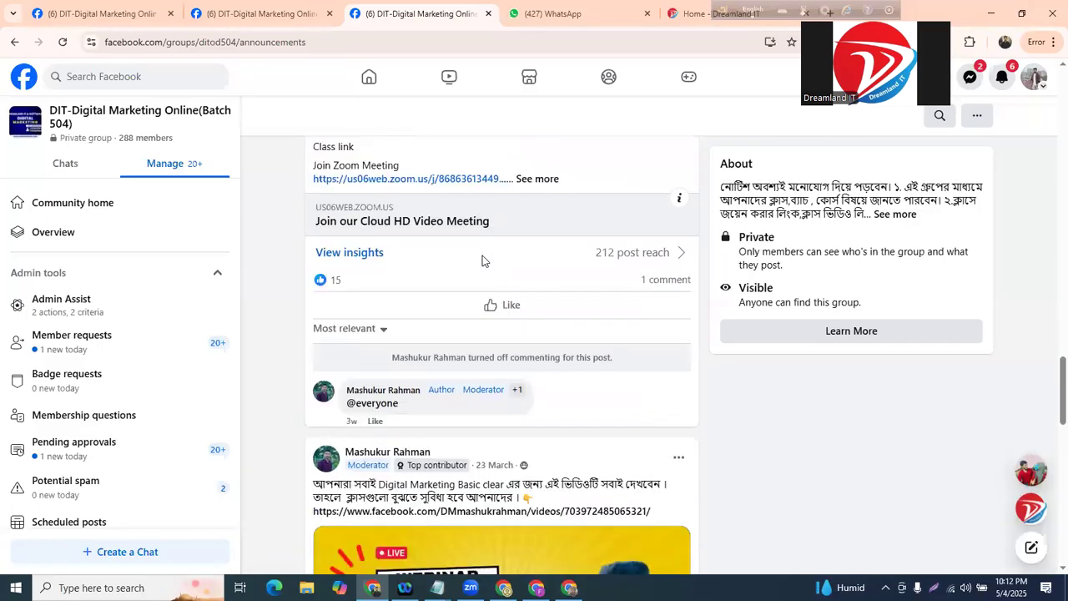
{"action": "scroll", "coordinate": [484, 268], "scroll_direction": "down", "scroll_amount": 15}
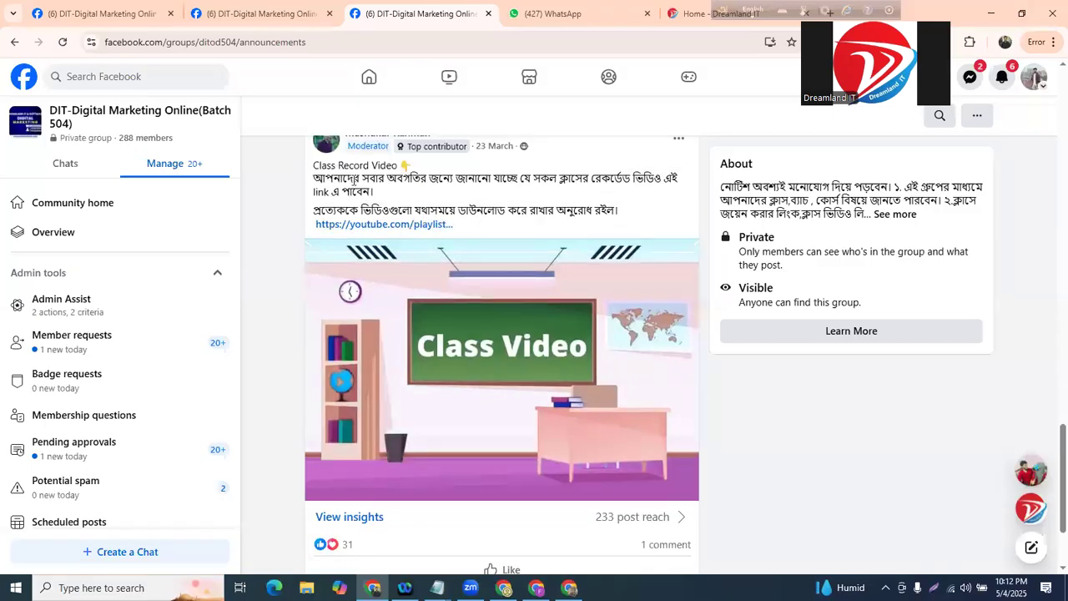
{"action": "left_click_drag", "start_coordinate": [313, 163], "coordinate": [479, 217]}
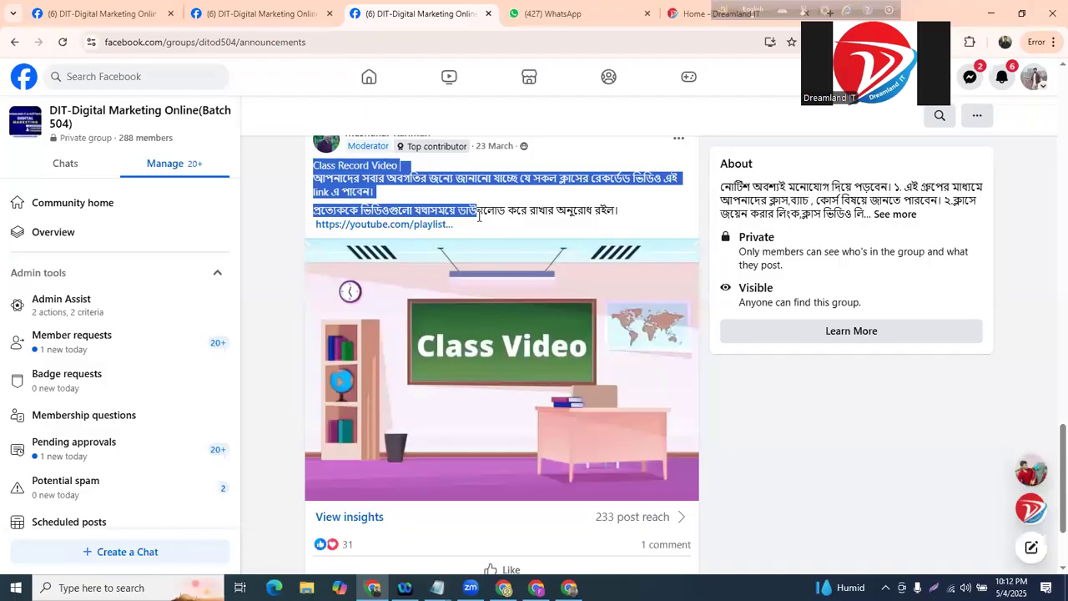
- Clear the highlight and return to the Batch 508 group tab
{"action": "scroll", "coordinate": [479, 215], "scroll_direction": "up", "scroll_amount": 2}
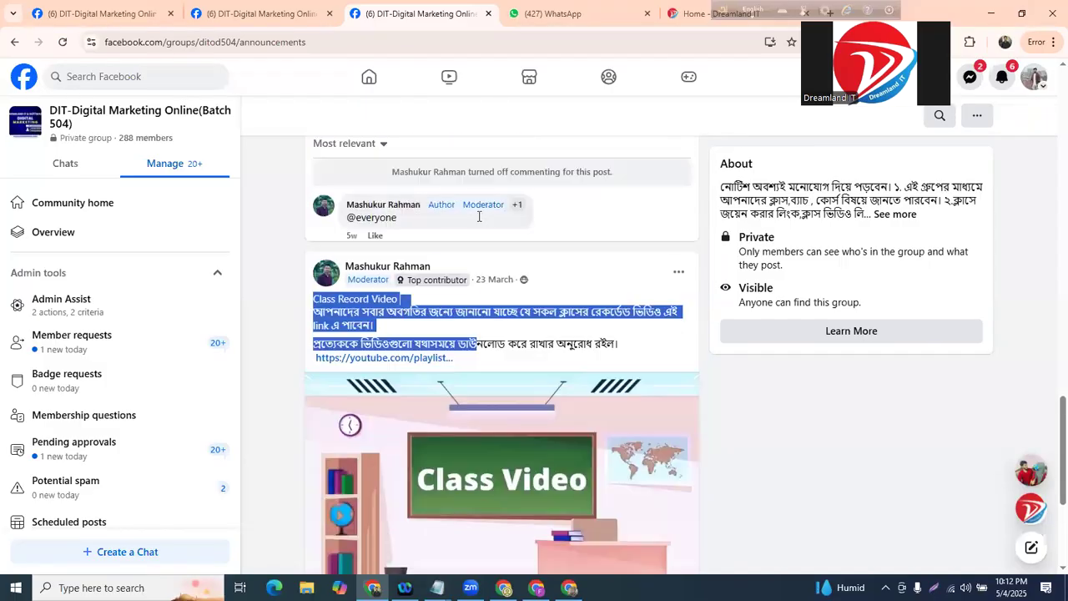
{"action": "left_click", "coordinate": [324, 302]}
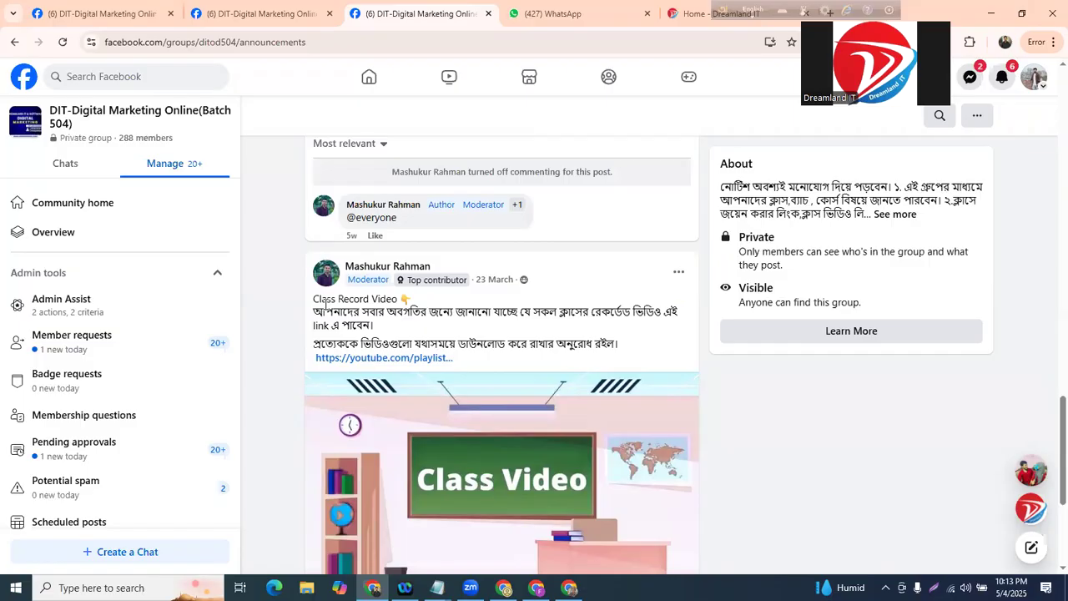
{"action": "scroll", "coordinate": [324, 303], "scroll_direction": "up", "scroll_amount": 15}
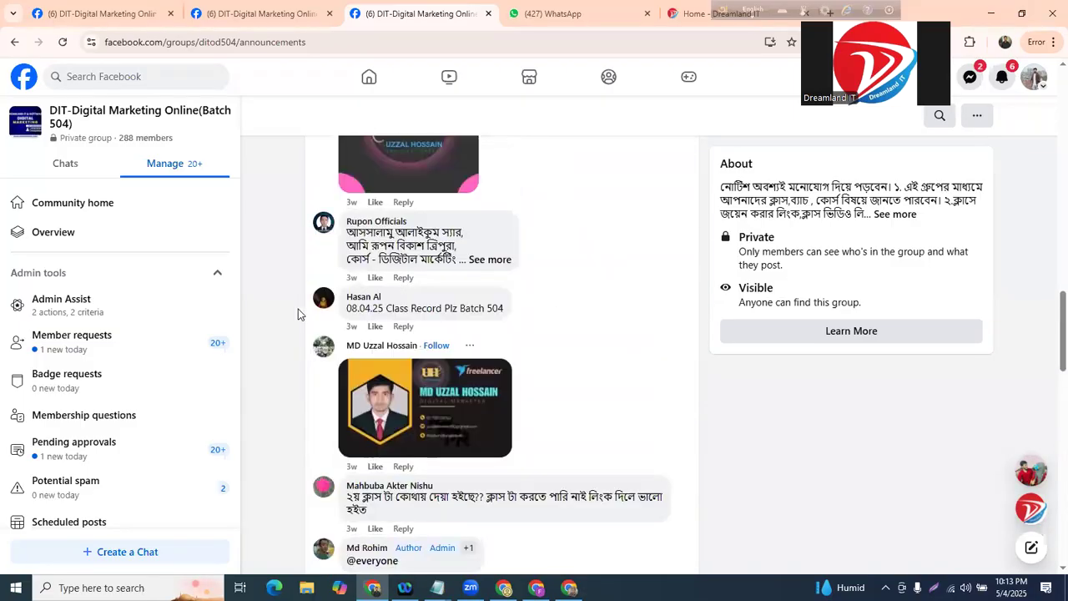
{"action": "scroll", "coordinate": [304, 187], "scroll_direction": "up", "scroll_amount": 4}
{"action": "left_click", "coordinate": [259, 13]}
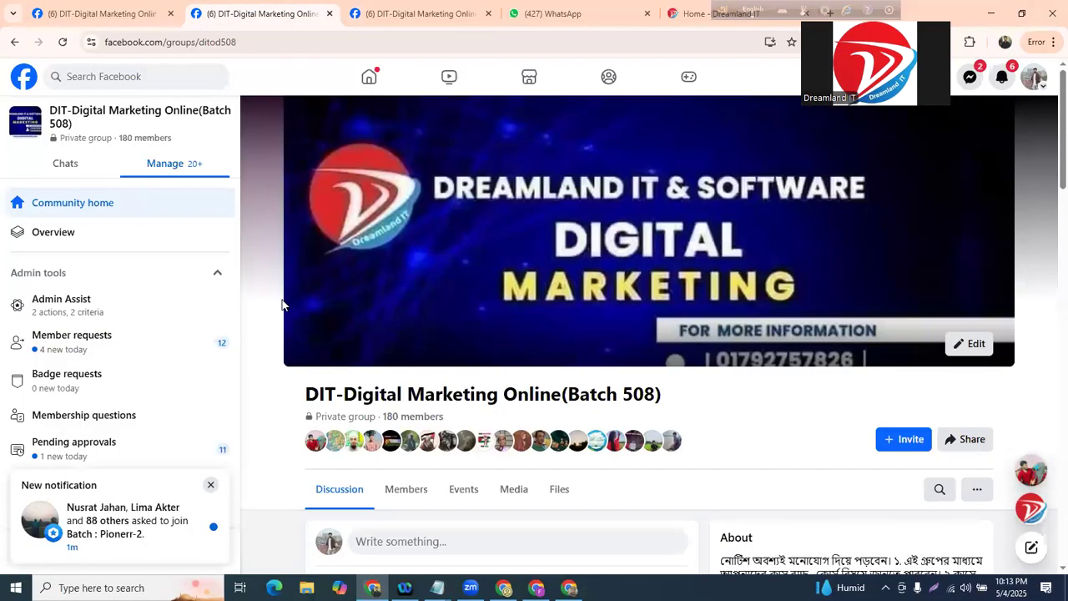
- Reload the Batch 508 group page and open its Featured posts, headed by the NOTICE post
{"action": "scroll", "coordinate": [485, 273], "scroll_direction": "down", "scroll_amount": 3}
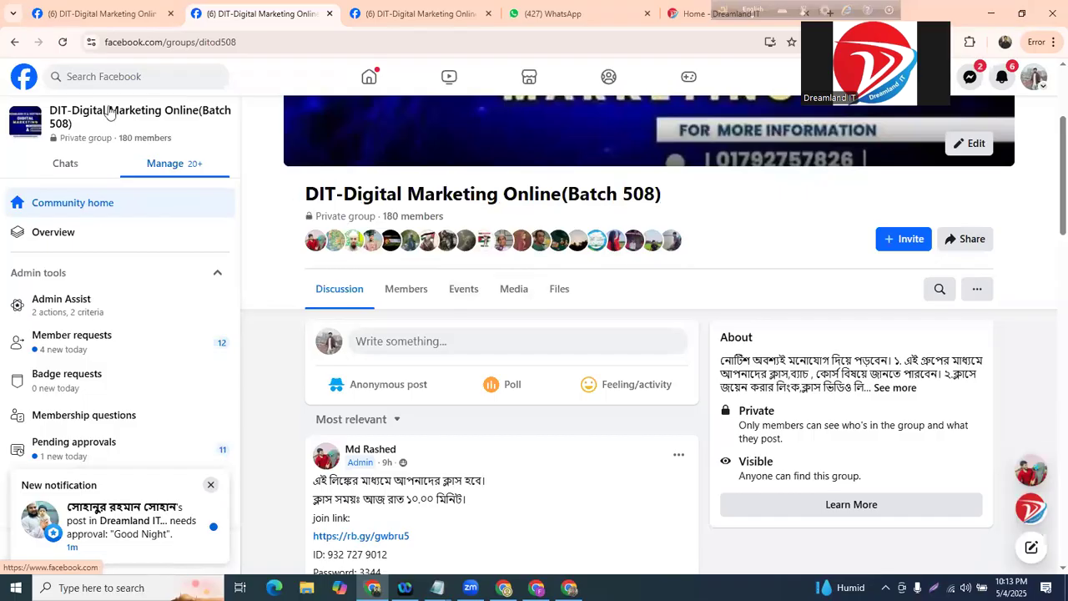
{"action": "left_click", "coordinate": [63, 42]}
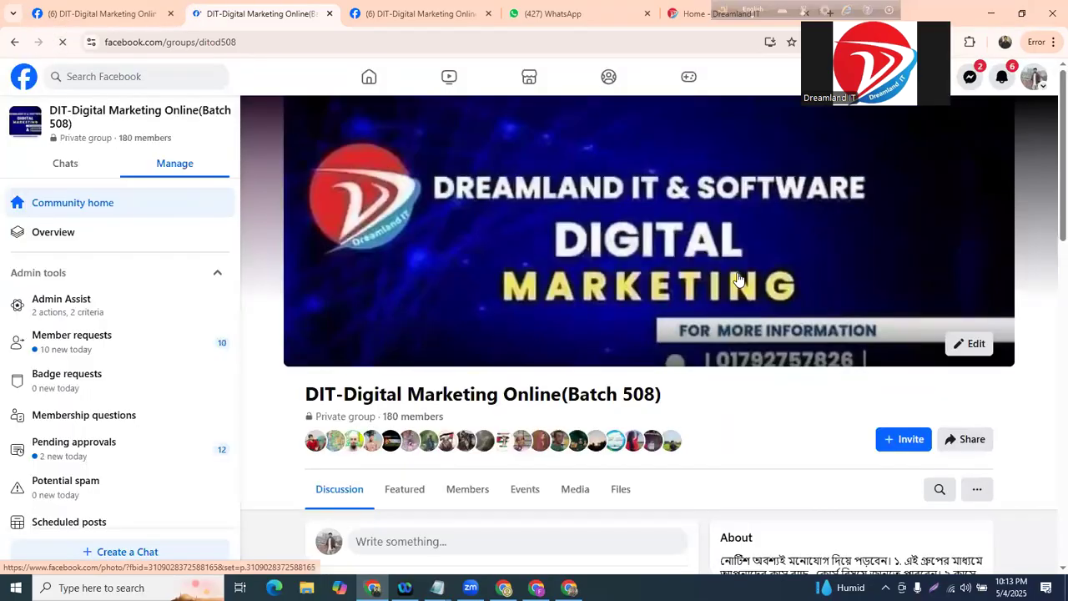
{"action": "scroll", "coordinate": [582, 265], "scroll_direction": "down", "scroll_amount": 3}
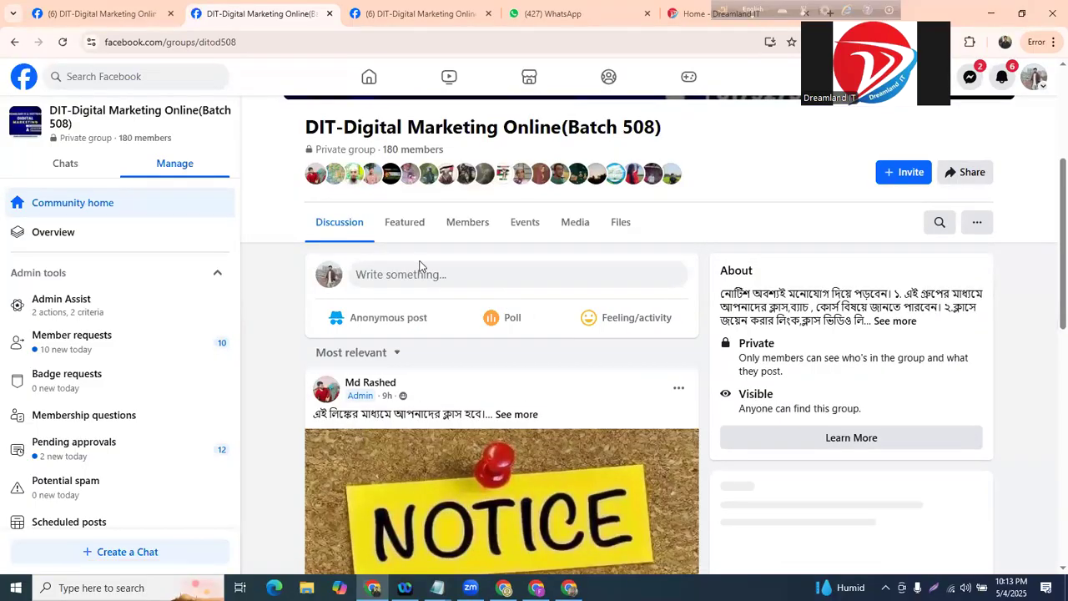
{"action": "scroll", "coordinate": [398, 229], "scroll_direction": "up", "scroll_amount": 1}
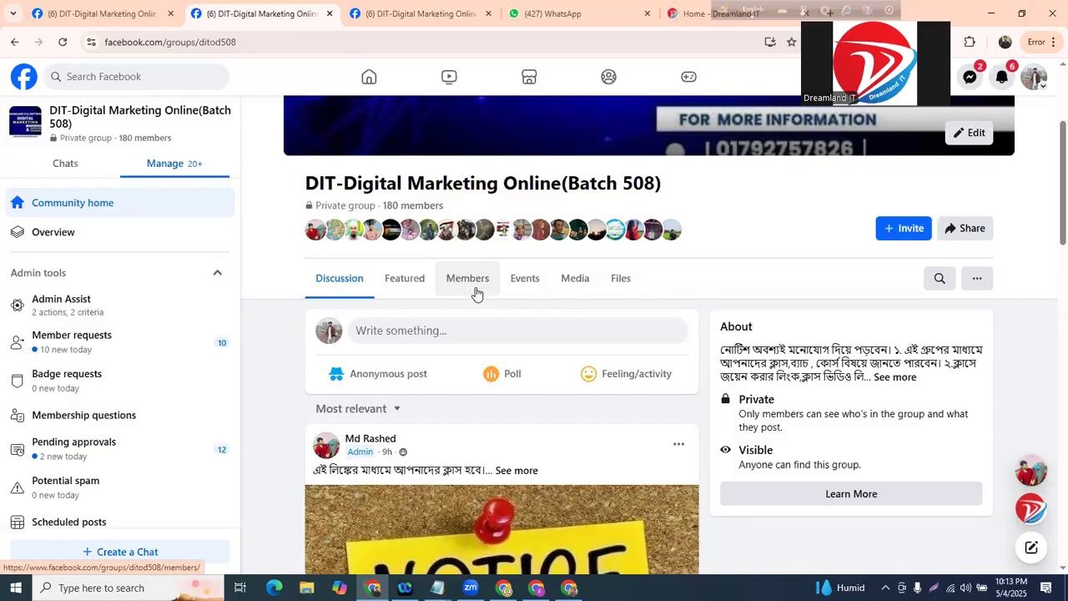
{"action": "scroll", "coordinate": [465, 286], "scroll_direction": "down", "scroll_amount": 1}
{"action": "left_click", "coordinate": [406, 219]}
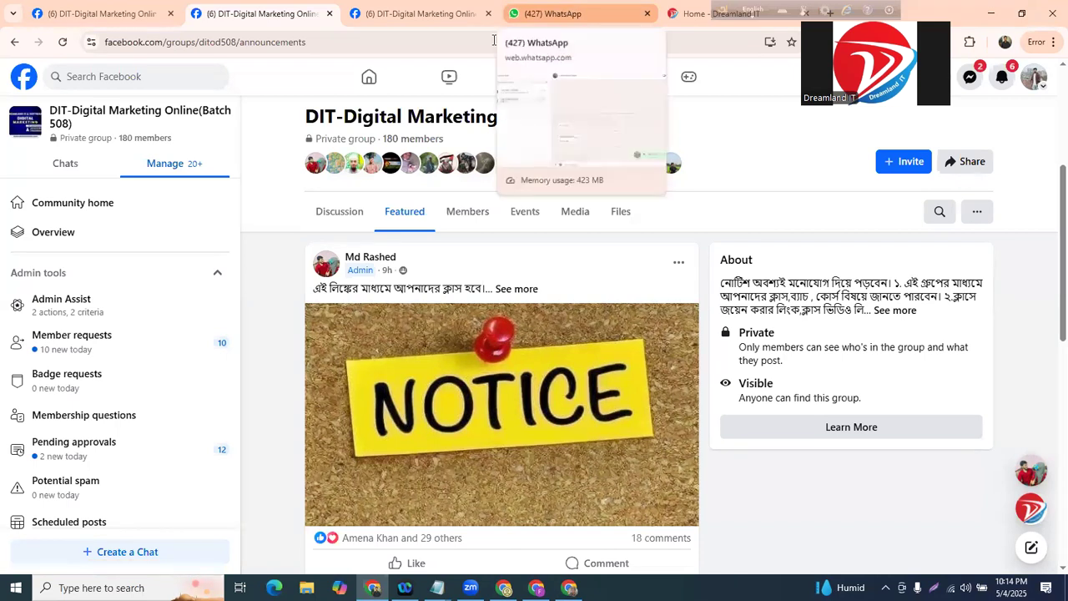
- Bring the Batch -508.txt note to the front from the Notepad taskbar preview
{"action": "mouse_move", "coordinate": [437, 588]}
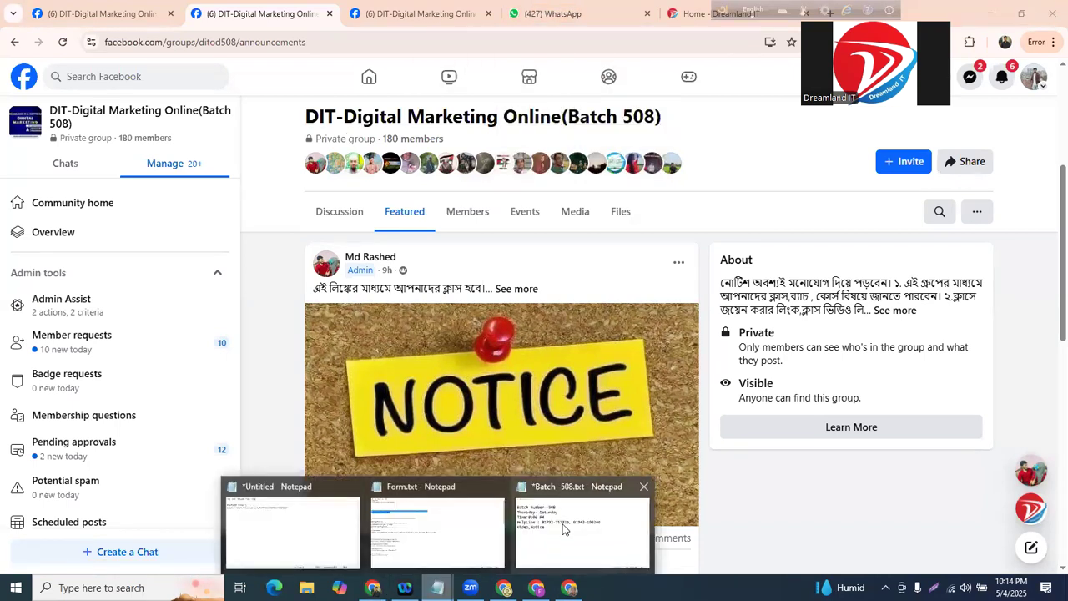
{"action": "left_click", "coordinate": [557, 521]}
- Add a 'Thursday : sms class' line below the Video,Notice line
{"action": "key", "text": "Return"}
{"action": "key", "text": "Return"}
{"action": "type", "text": "Thhu"}
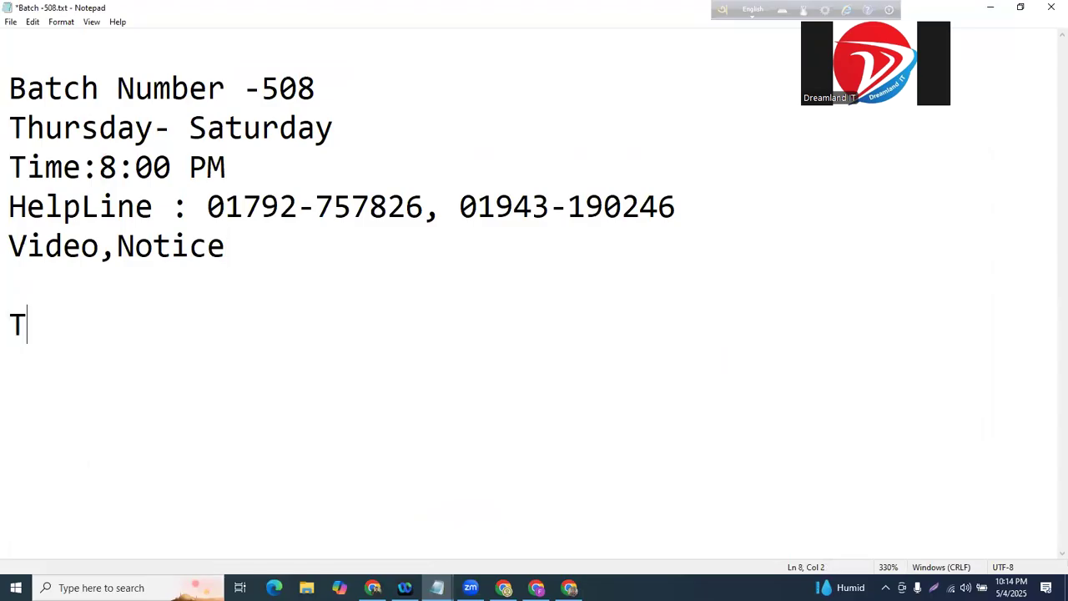
{"action": "key", "text": "BackSpace"}
{"action": "key", "text": "BackSpace"}
{"action": "key", "text": "BackSpace"}
{"action": "type", "text": "hursday : "}
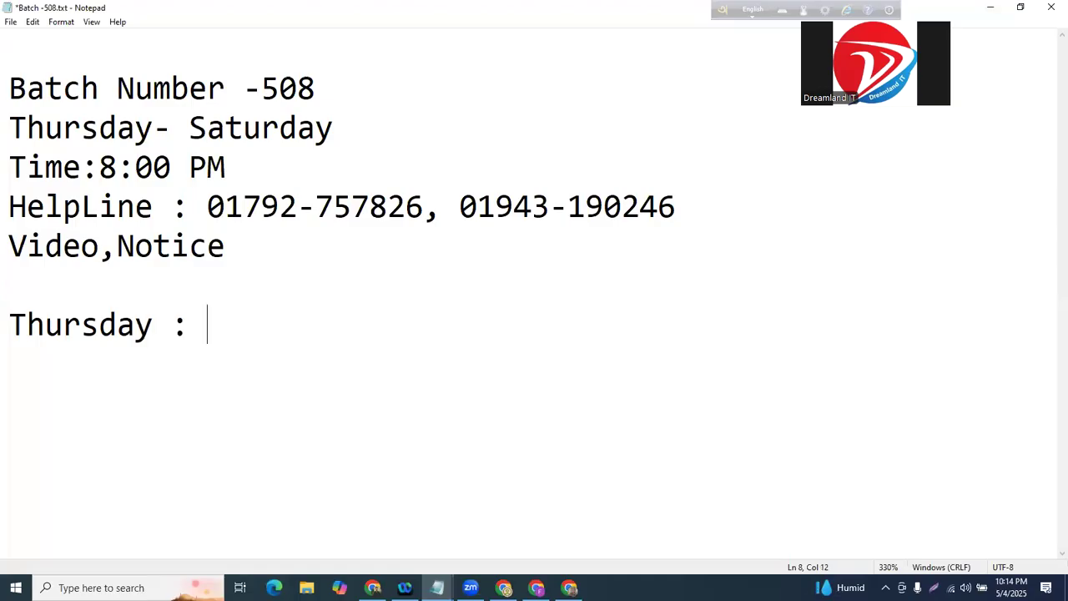
{"action": "type", "text": "sms class "}
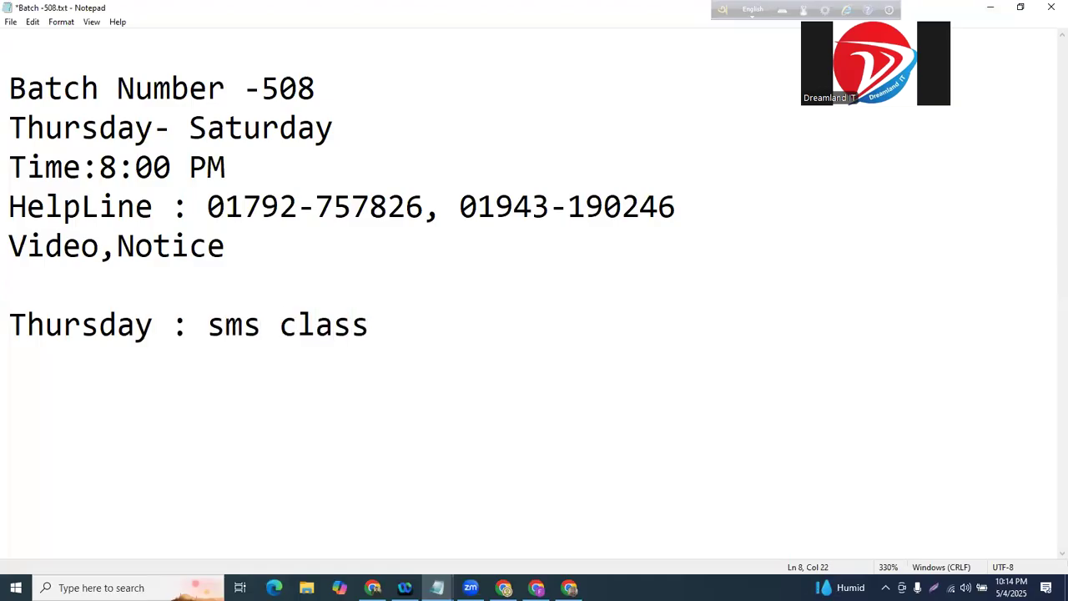
{"action": "type", "text": "link ("}
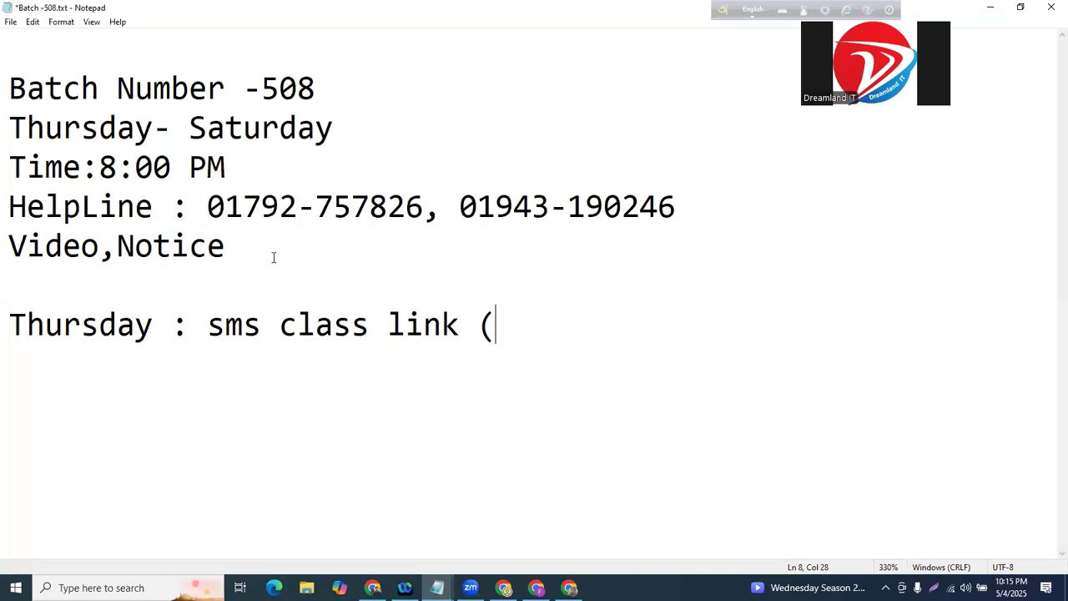
{"action": "key", "text": "BackSpace"}
{"action": "key", "text": "BackSpace"}
{"action": "key", "text": "BackSpace"}
{"action": "key", "text": "BackSpace"}
{"action": "key", "text": "BackSpace"}
{"action": "key", "text": "BackSpace"}
- Highlight the batch number, class days and time, HelpLine and Video,Notice lines in turn
{"action": "left_click_drag", "start_coordinate": [7, 47], "coordinate": [376, 105]}
{"action": "left_click", "coordinate": [402, 121]}
{"action": "left_click_drag", "start_coordinate": [7, 116], "coordinate": [353, 162]}
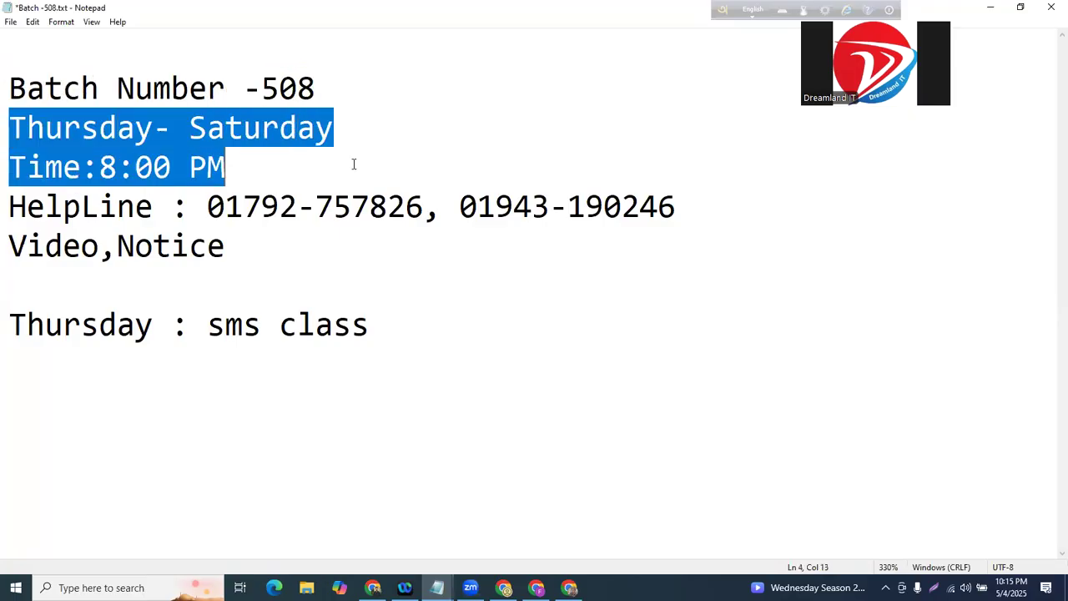
{"action": "left_click", "coordinate": [389, 172]}
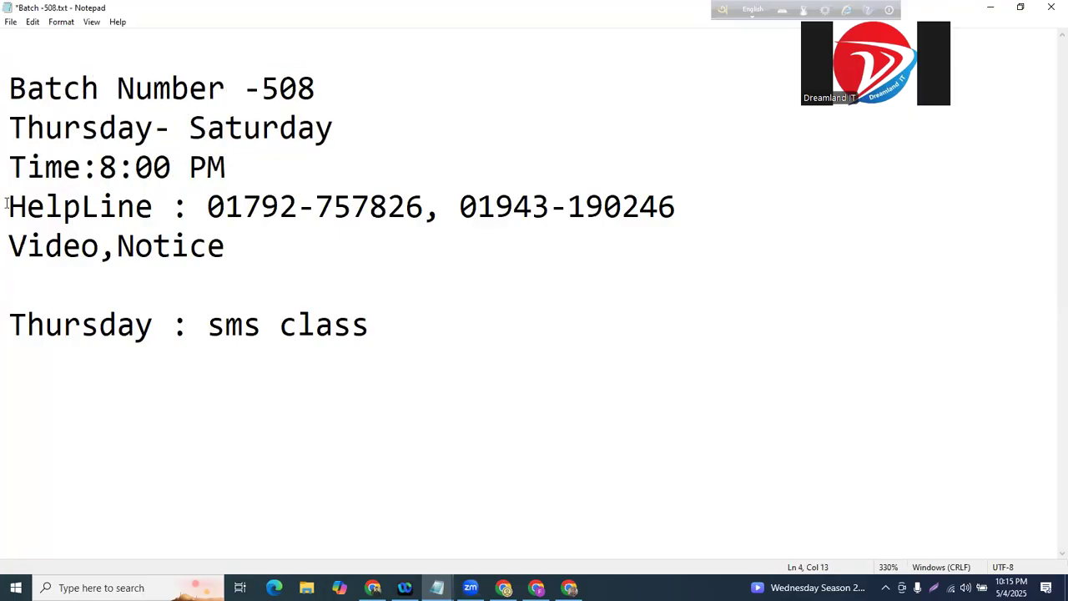
{"action": "left_click_drag", "start_coordinate": [6, 203], "coordinate": [723, 222]}
{"action": "left_click", "coordinate": [727, 222]}
{"action": "left_click_drag", "start_coordinate": [6, 243], "coordinate": [341, 256]}
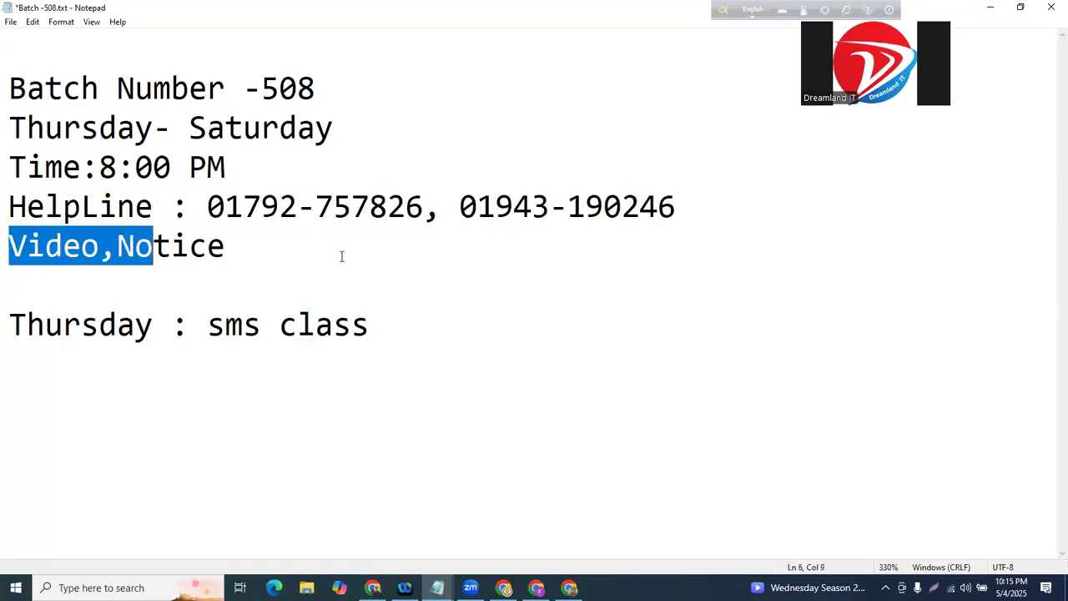
{"action": "left_click", "coordinate": [342, 256]}
- Re-select the HelpLine line and the words Video and Notice
{"action": "left_click_drag", "start_coordinate": [7, 202], "coordinate": [703, 198]}
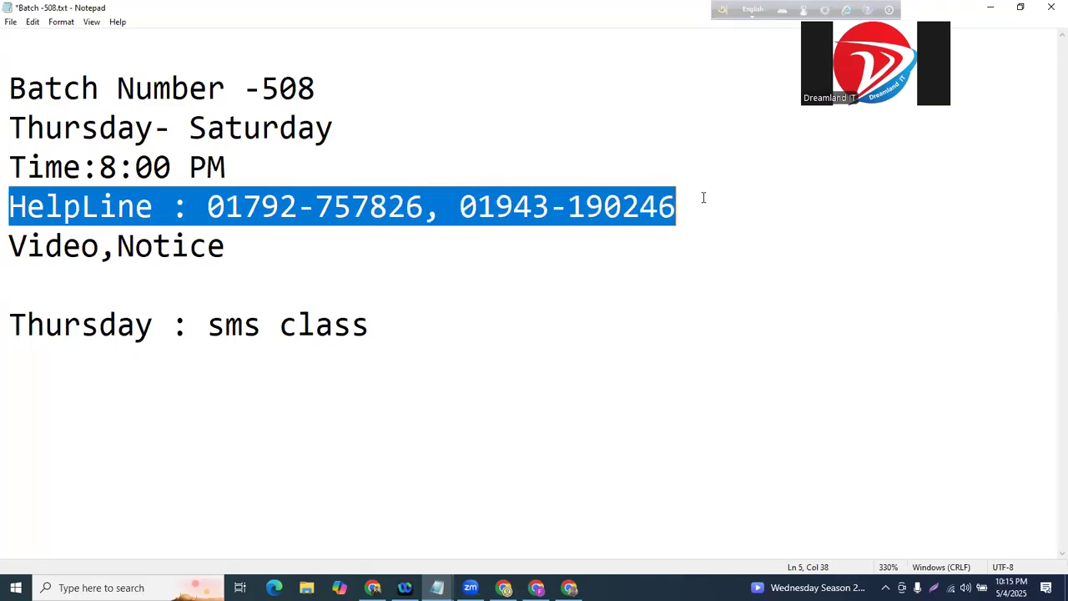
{"action": "left_click", "coordinate": [705, 198]}
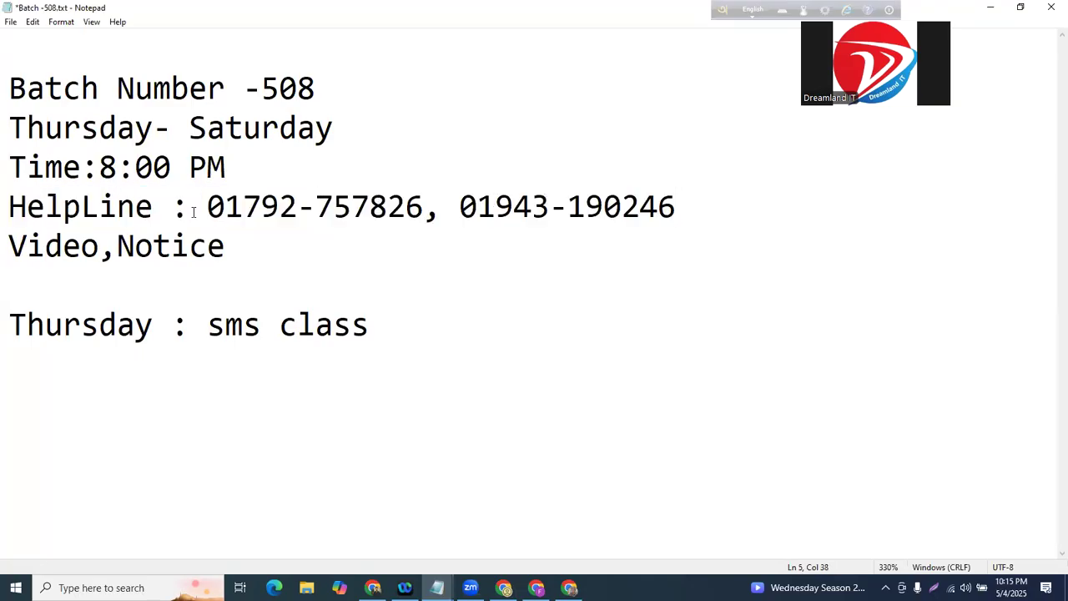
{"action": "left_click_drag", "start_coordinate": [6, 246], "coordinate": [461, 251]}
{"action": "left_click", "coordinate": [198, 272]}
{"action": "left_click", "coordinate": [461, 251]}
{"action": "left_click", "coordinate": [437, 588]}
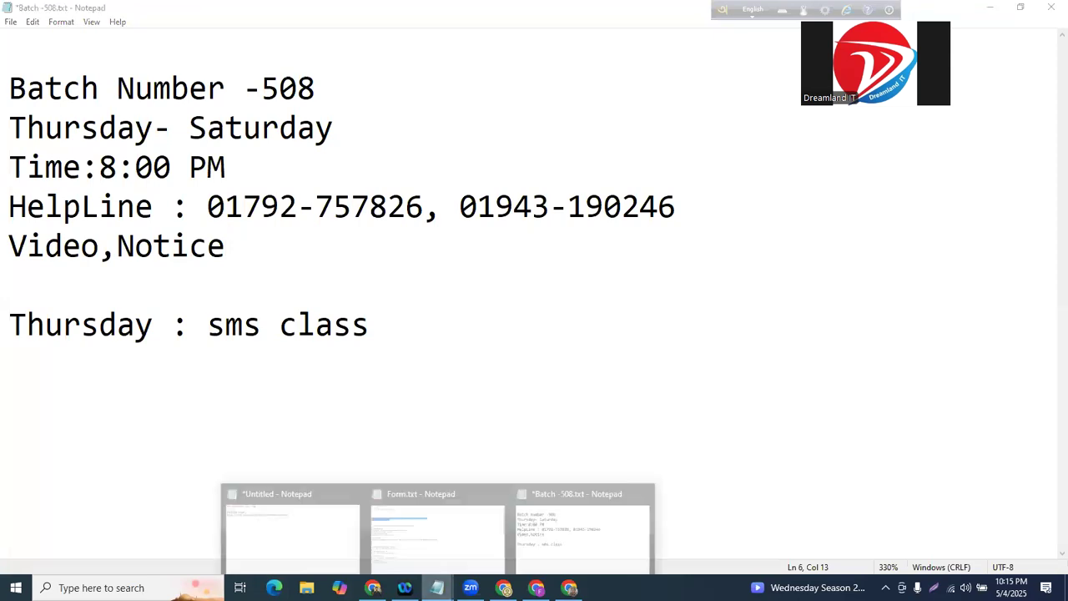
- Maximise the Untitled WhatsApp link note, select all its text, then minimise both notes
{"action": "left_click", "coordinate": [294, 521]}
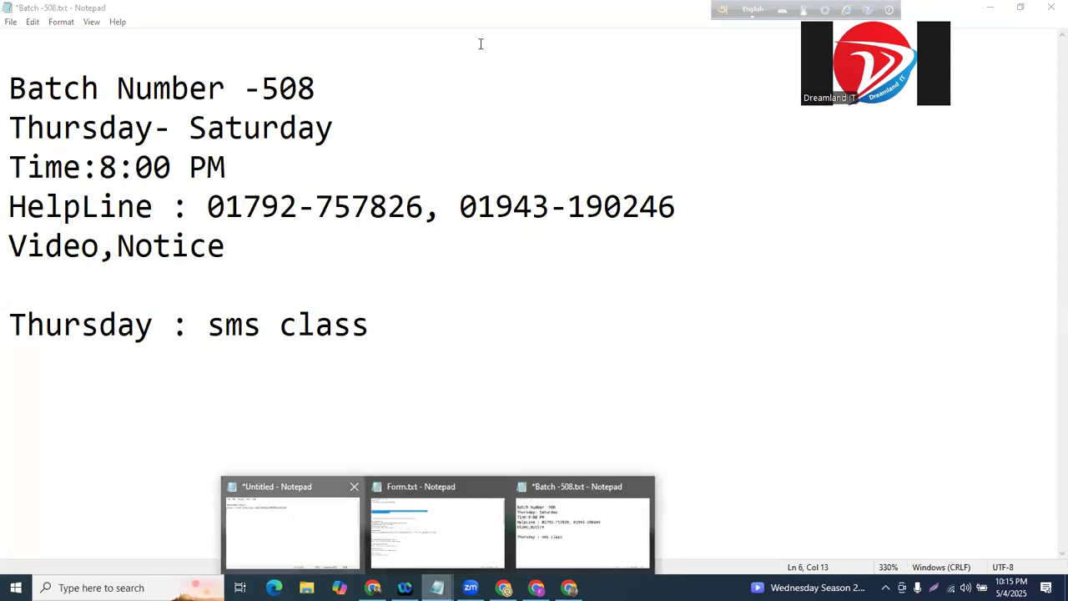
{"action": "left_click", "coordinate": [614, 127]}
{"action": "key", "text": "ctrl+a"}
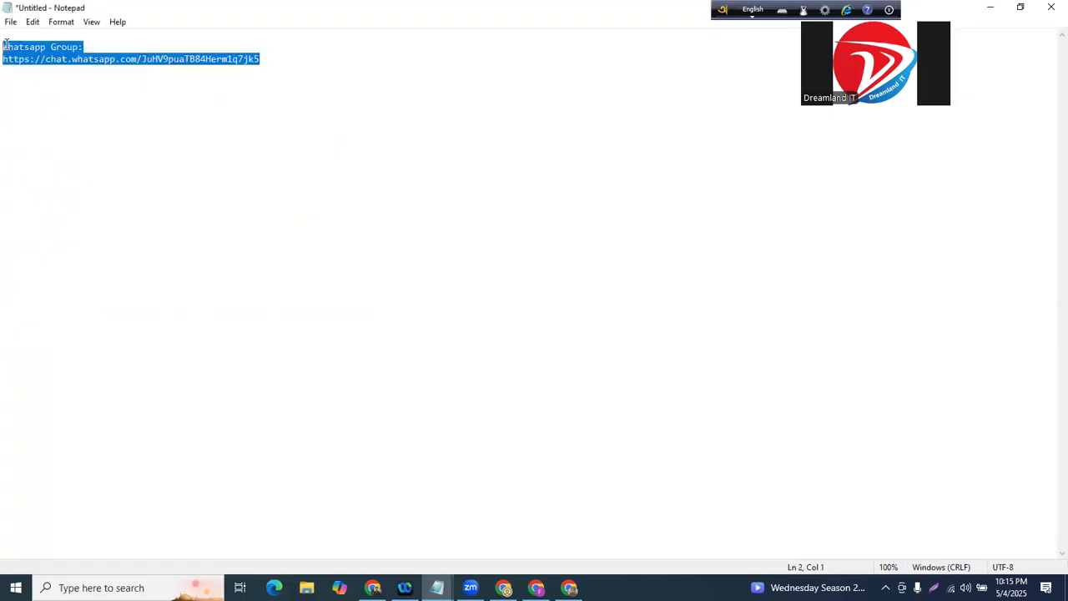
{"action": "left_click", "coordinate": [981, 578]}
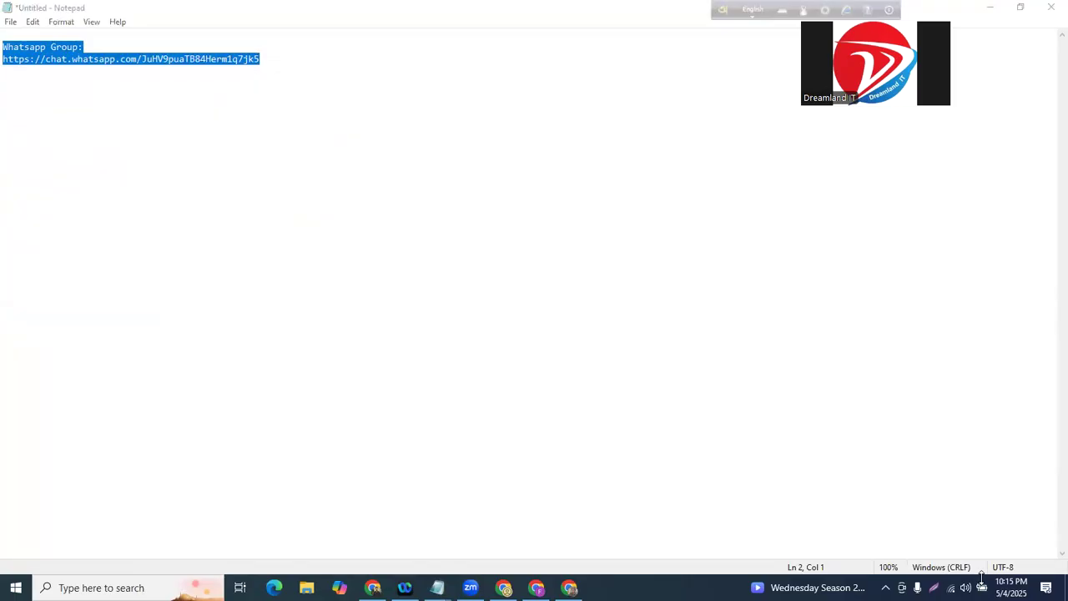
{"action": "left_click", "coordinate": [990, 6]}
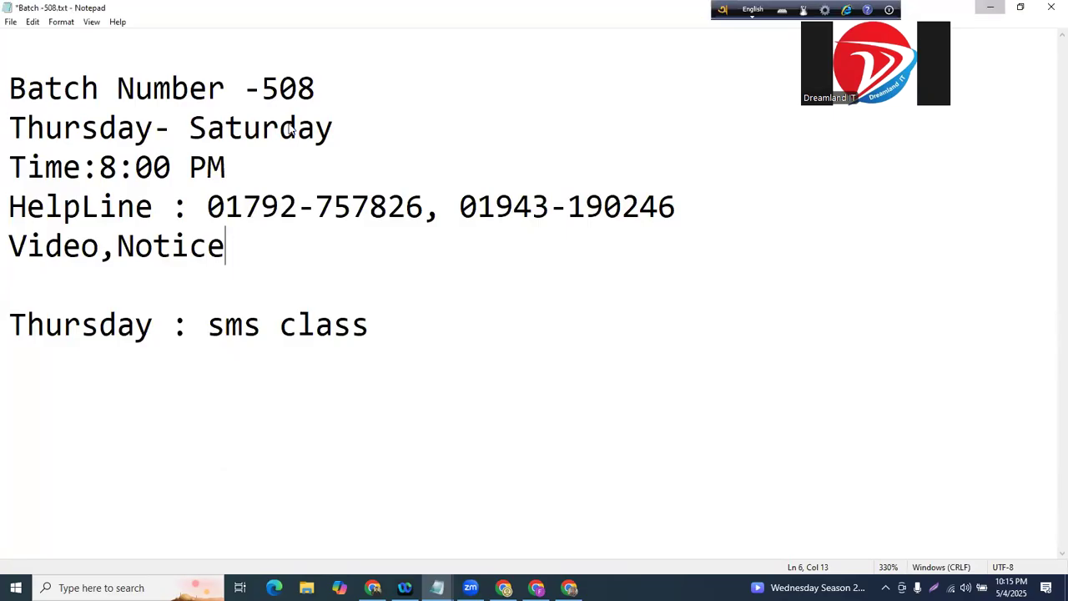
{"action": "left_click", "coordinate": [991, 7]}
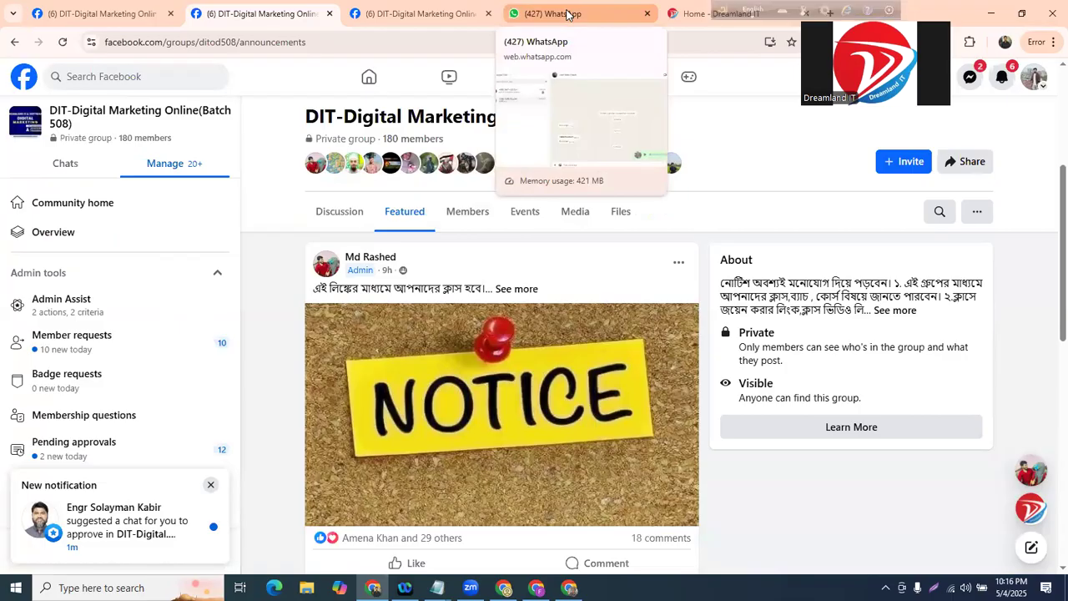
- Search Google Images for 'whatsapp group' in a new tab
{"action": "scroll", "coordinate": [403, 300], "scroll_direction": "up", "scroll_amount": 1}
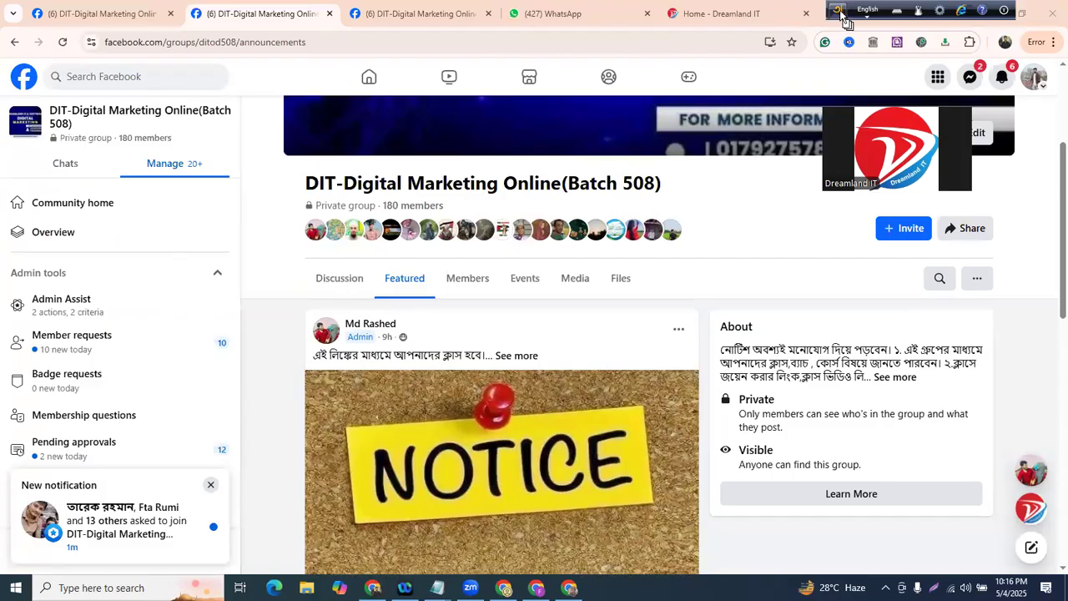
{"action": "left_click", "coordinate": [833, 15]}
{"action": "type", "text": "s"}
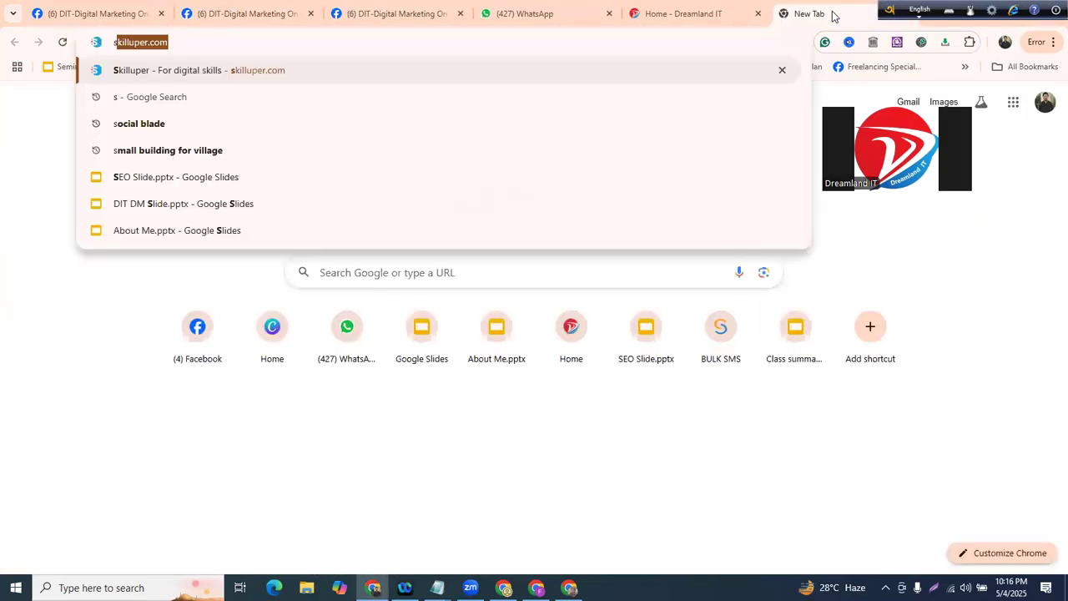
{"action": "type", "text": "had"}
{"action": "key", "text": "BackSpace"}
{"action": "key", "text": "BackSpace"}
{"action": "key", "text": "BackSpace"}
{"action": "key", "text": "BackSpace"}
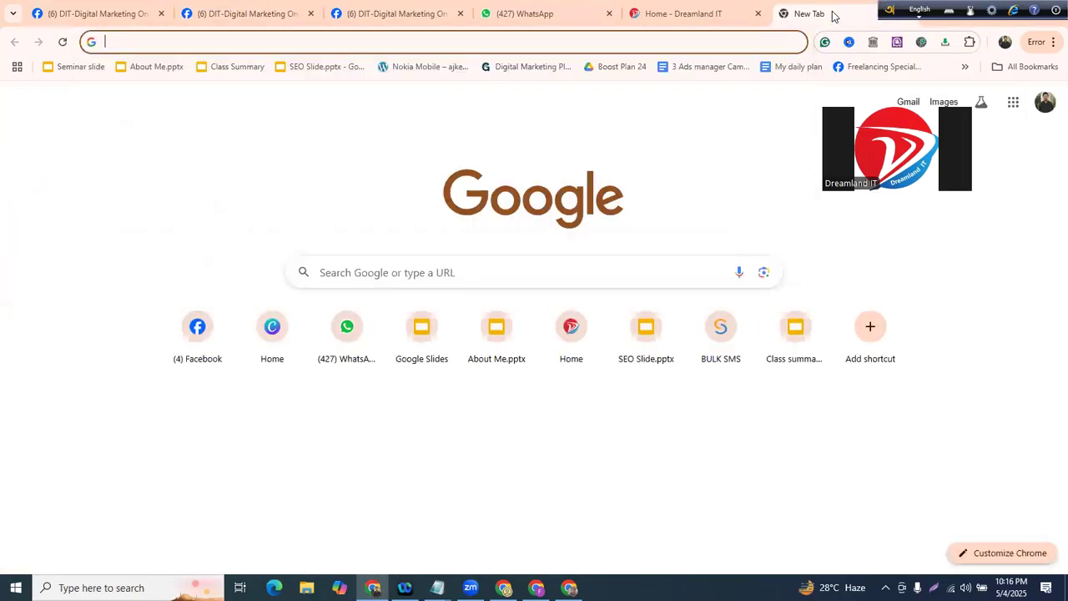
{"action": "type", "text": "whatsapp group"}
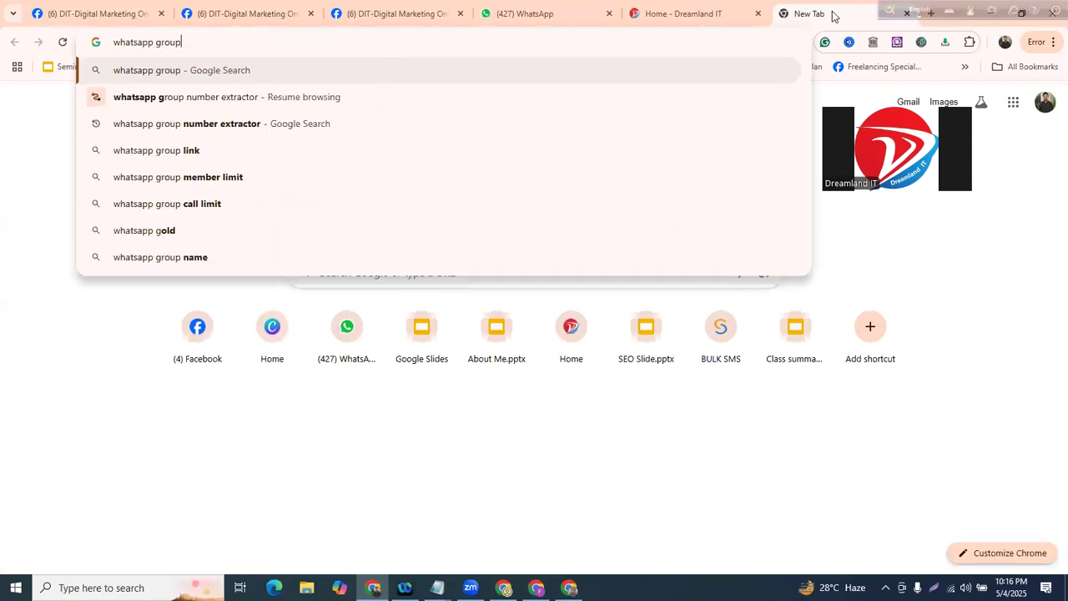
{"action": "key", "text": "Return"}
{"action": "left_click", "coordinate": [198, 146]}
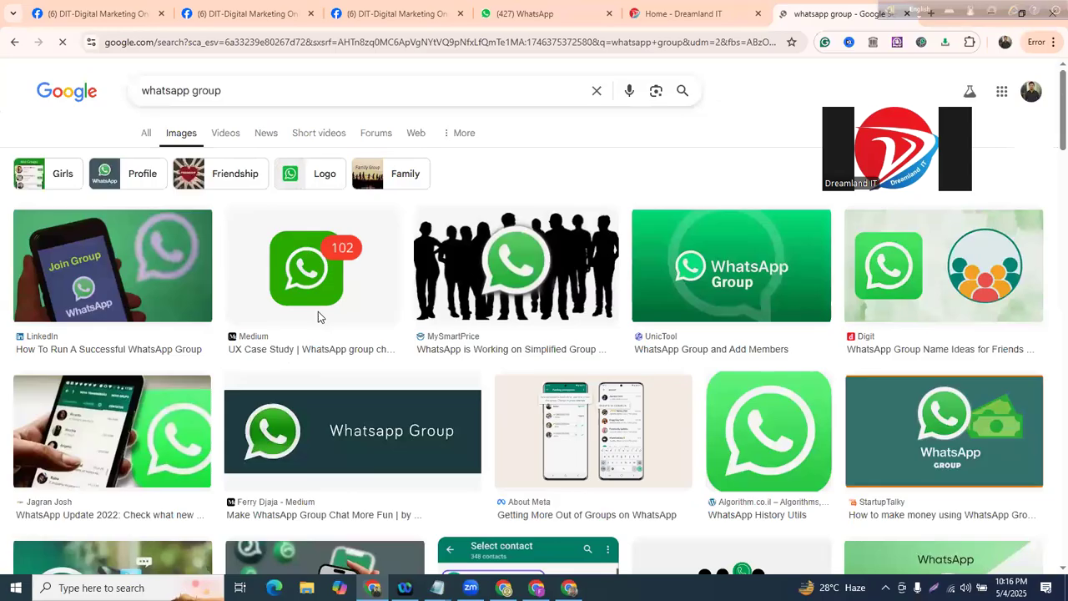
- Save the Join Group image to Downloads as 1639594283400.jpeg, then return to the Facebook group
{"action": "left_click", "coordinate": [76, 275]}
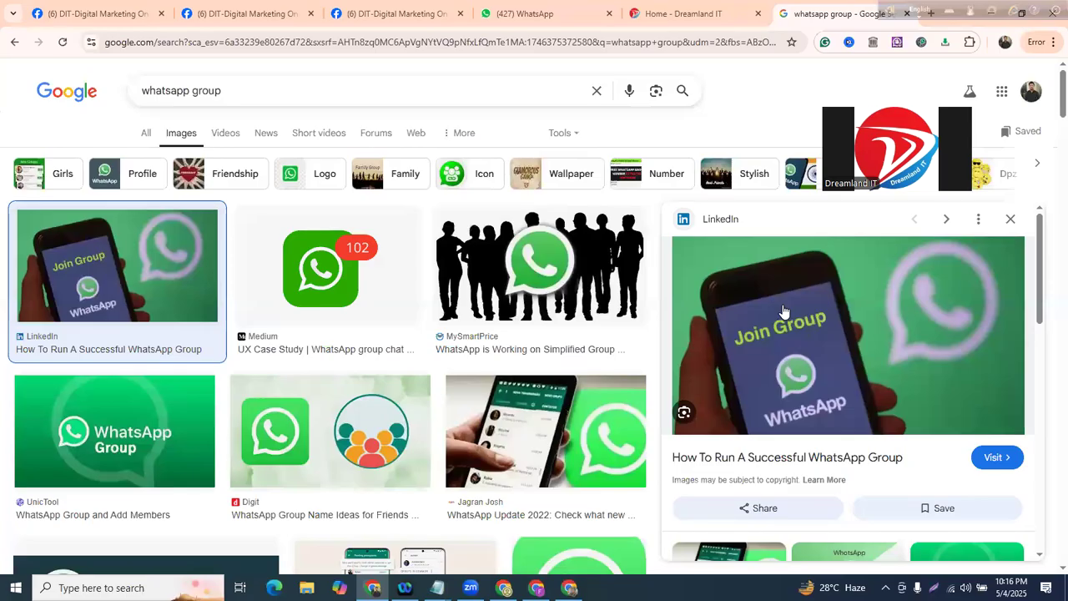
{"action": "right_click", "coordinate": [780, 268]}
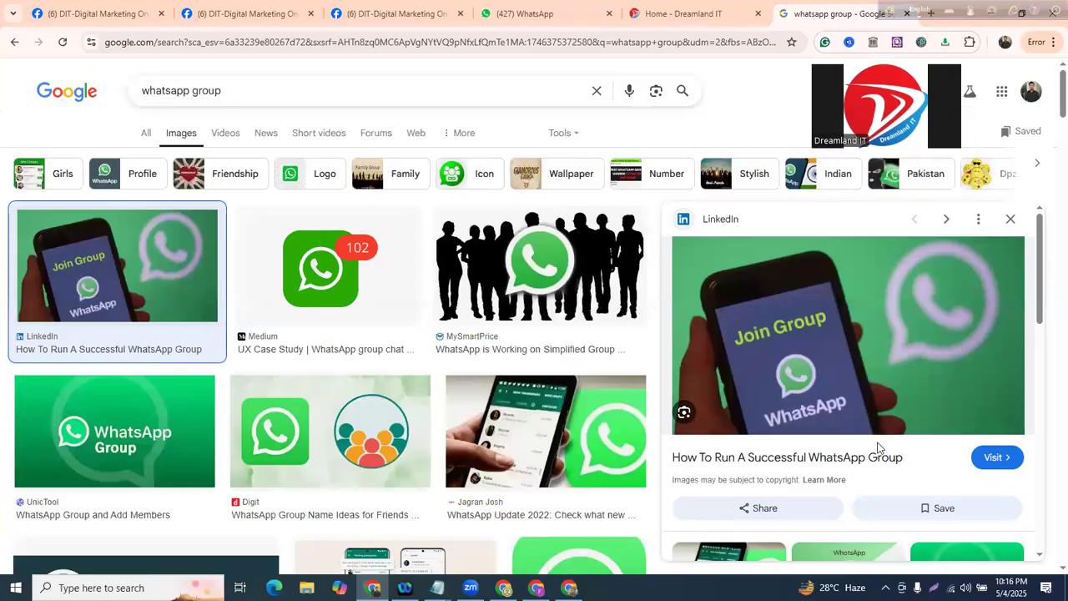
{"action": "left_click", "coordinate": [879, 441]}
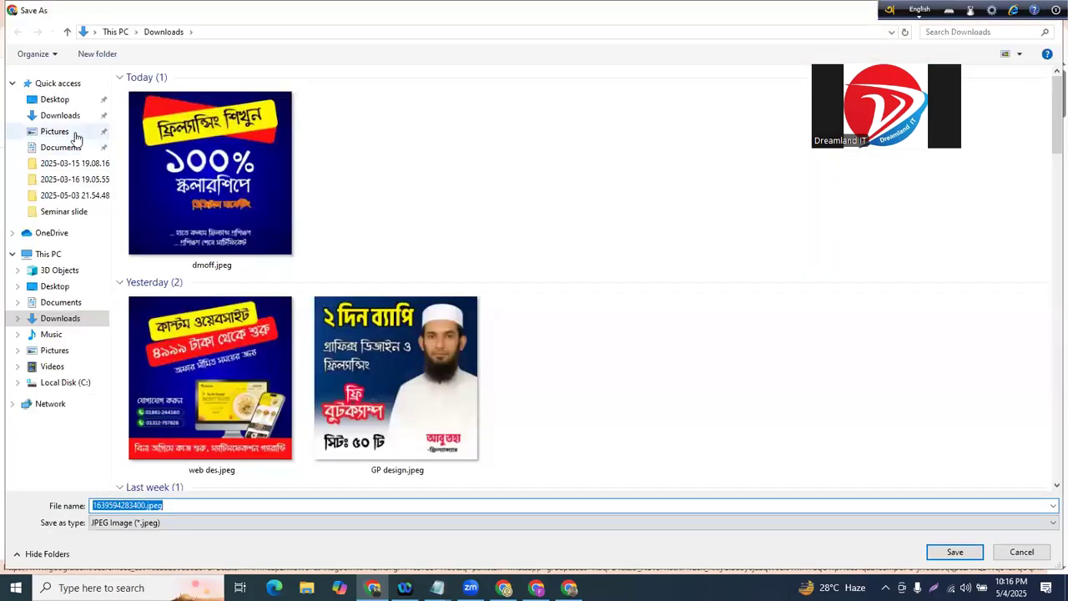
{"action": "left_click", "coordinate": [60, 115]}
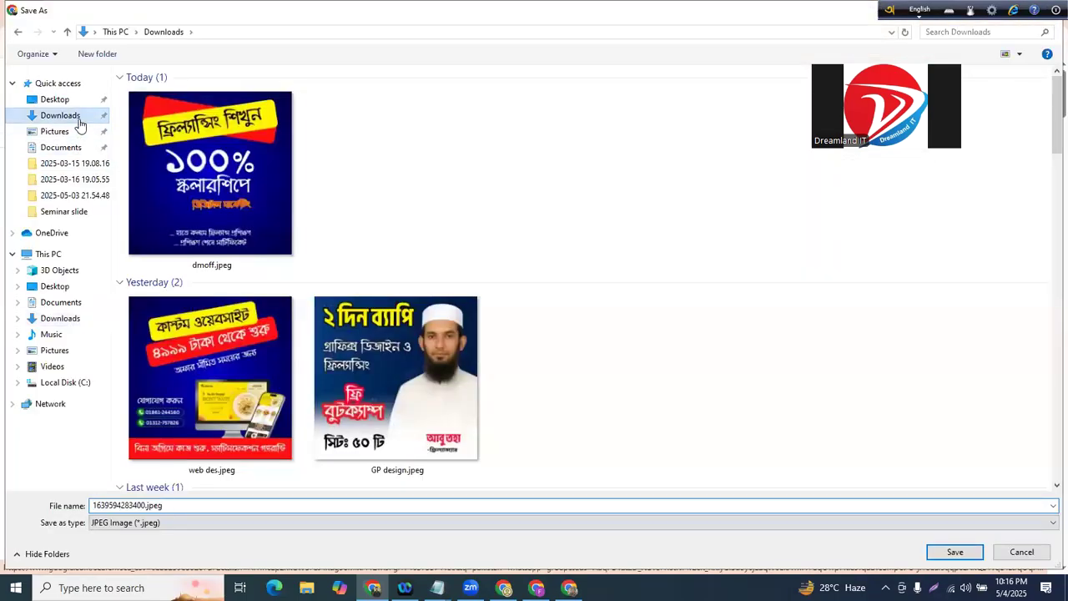
{"action": "left_click", "coordinate": [954, 552]}
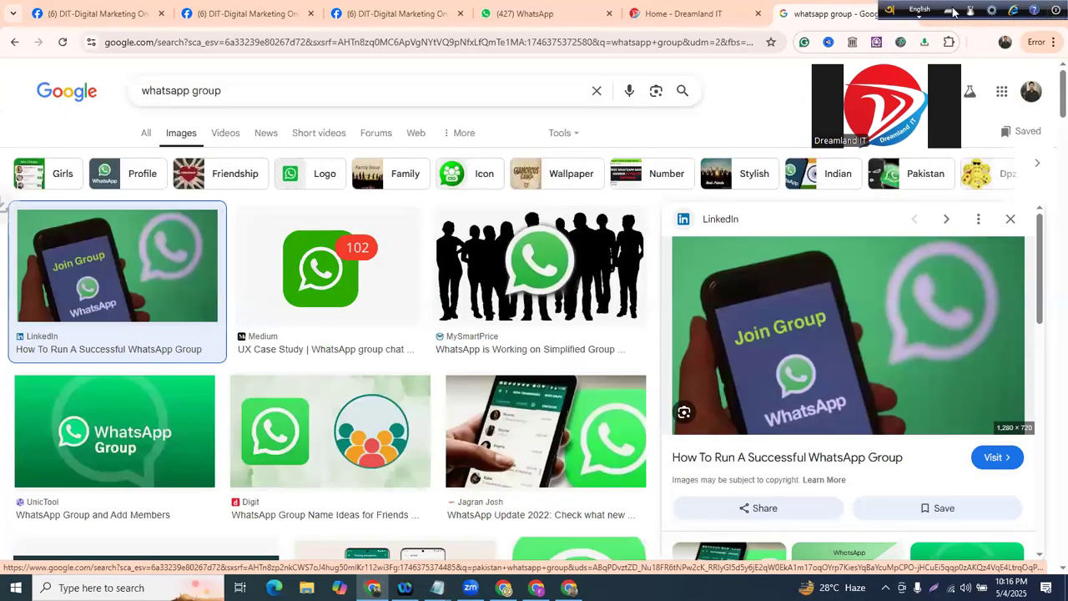
{"action": "left_click", "coordinate": [373, 10]}
{"action": "left_click", "coordinate": [220, 10]}
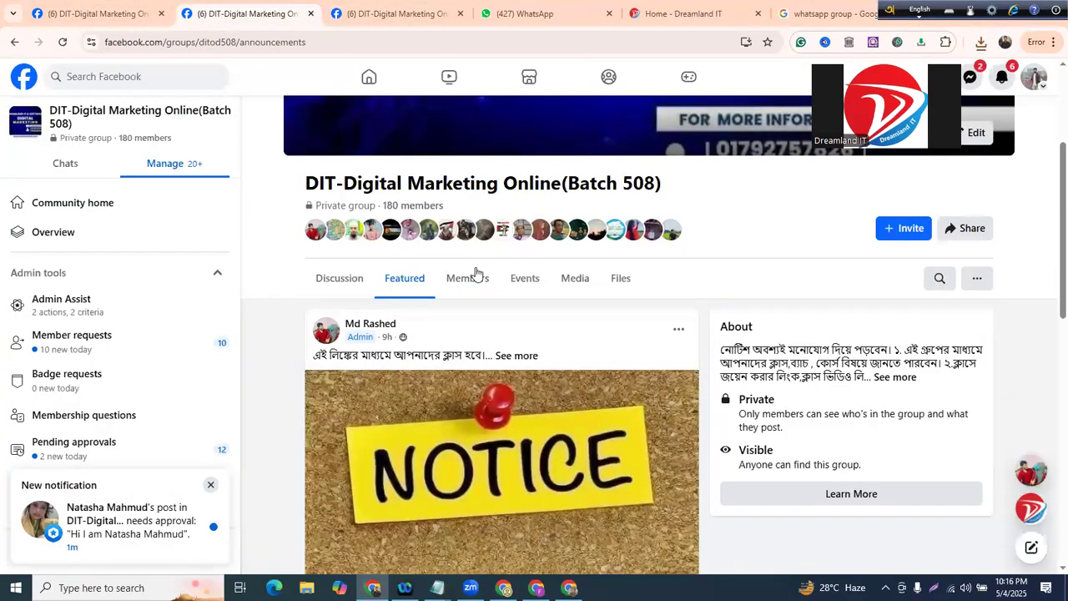
- Start a Discussion post with 1639594283400.jpeg attached and paste in the WhatsApp group link
{"action": "scroll", "coordinate": [484, 277], "scroll_direction": "up", "scroll_amount": 3}
{"action": "scroll", "coordinate": [393, 286], "scroll_direction": "down", "scroll_amount": 2}
{"action": "left_click", "coordinate": [327, 293]}
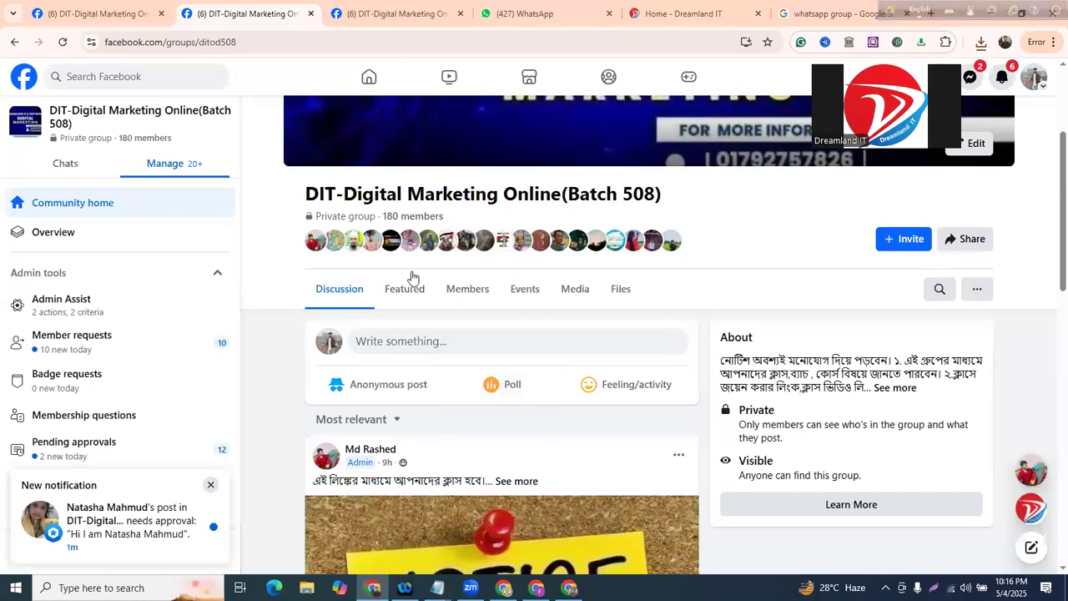
{"action": "left_click", "coordinate": [498, 340]}
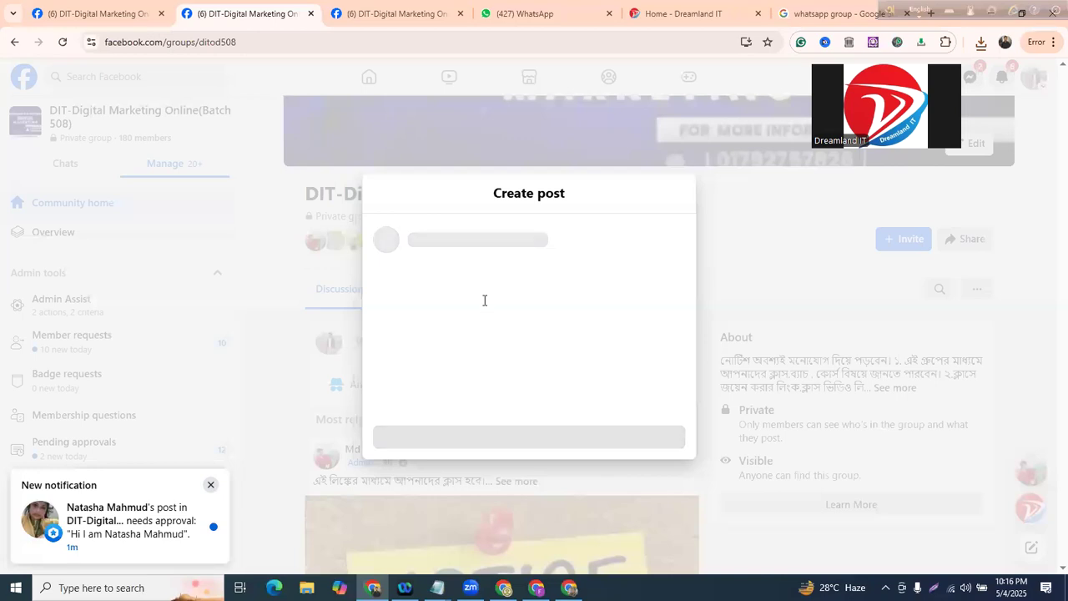
{"action": "left_click", "coordinate": [559, 419]}
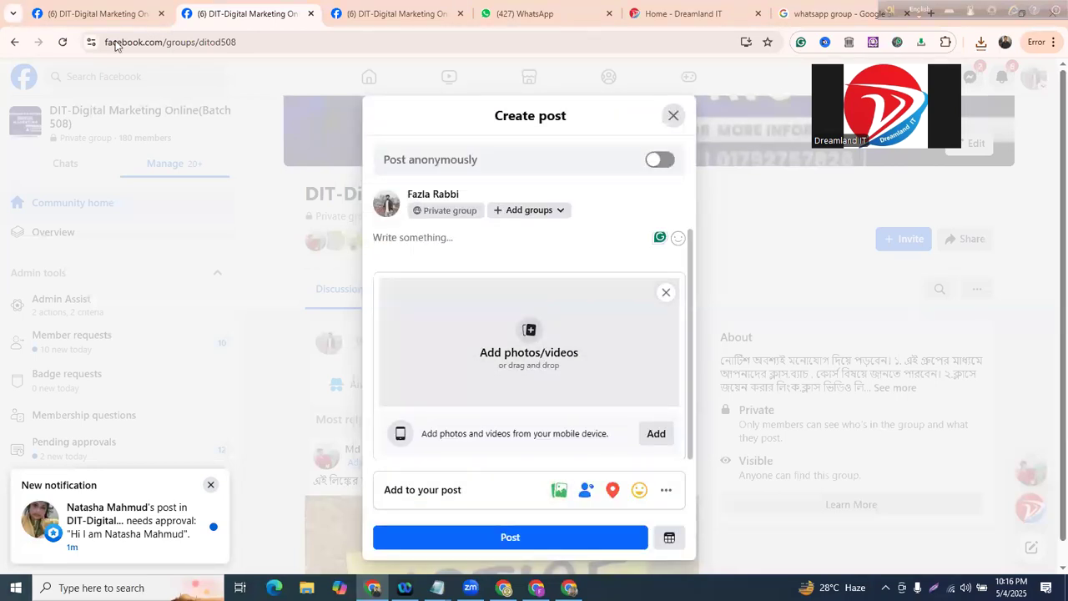
{"action": "left_click", "coordinate": [530, 342]}
{"action": "left_click", "coordinate": [210, 200]}
{"action": "left_click", "coordinate": [951, 552]}
{"action": "key", "text": "ctrl+v"}
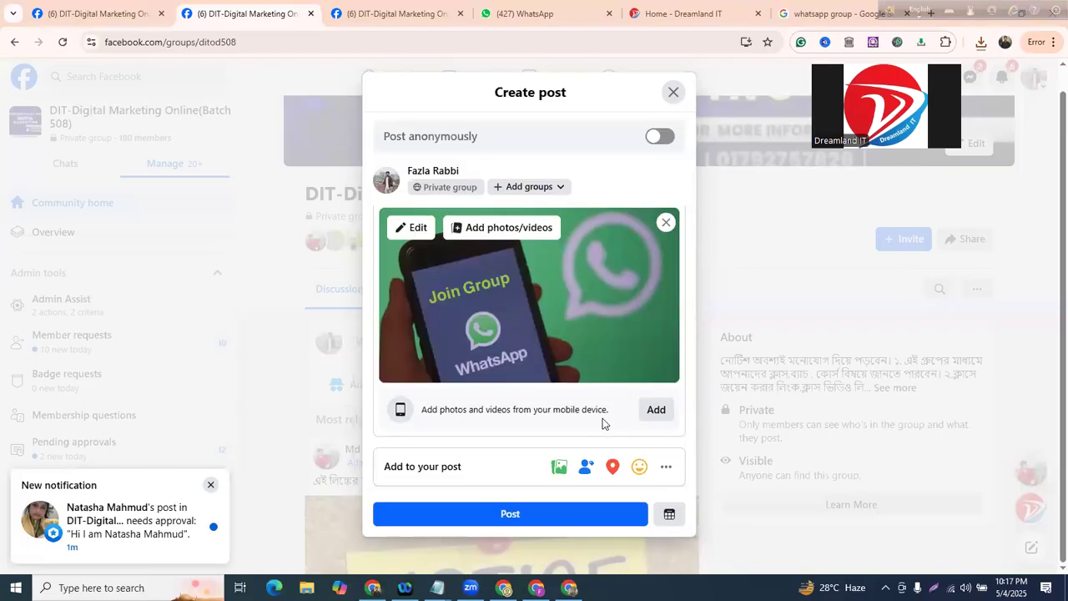
- Post the WhatsApp group link and image, then go back to the Batch -508 notes
{"action": "left_click", "coordinate": [536, 514]}
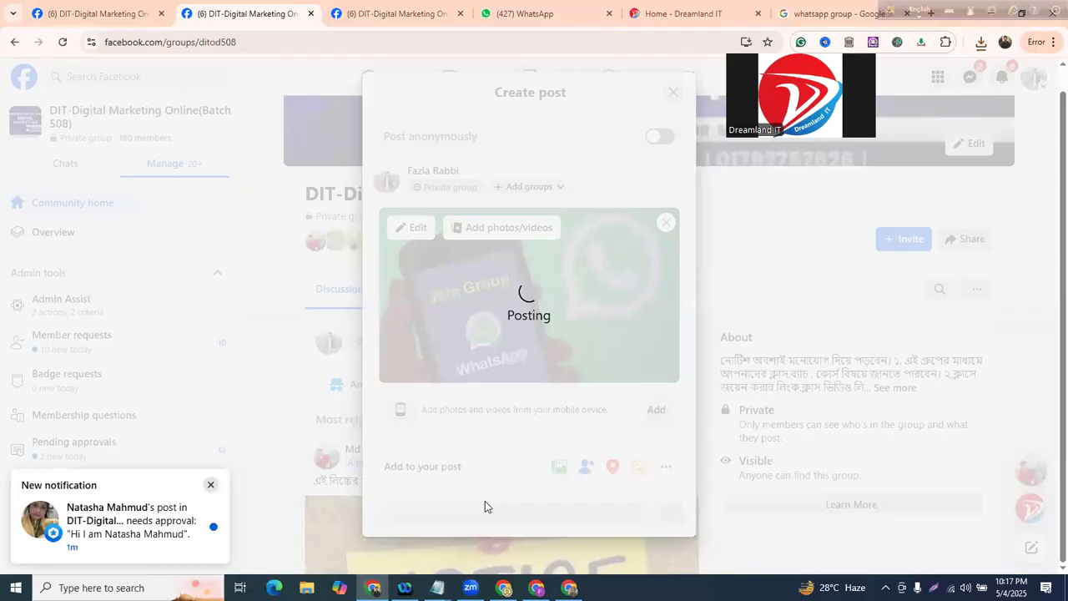
{"action": "key", "text": "alt+Tab"}
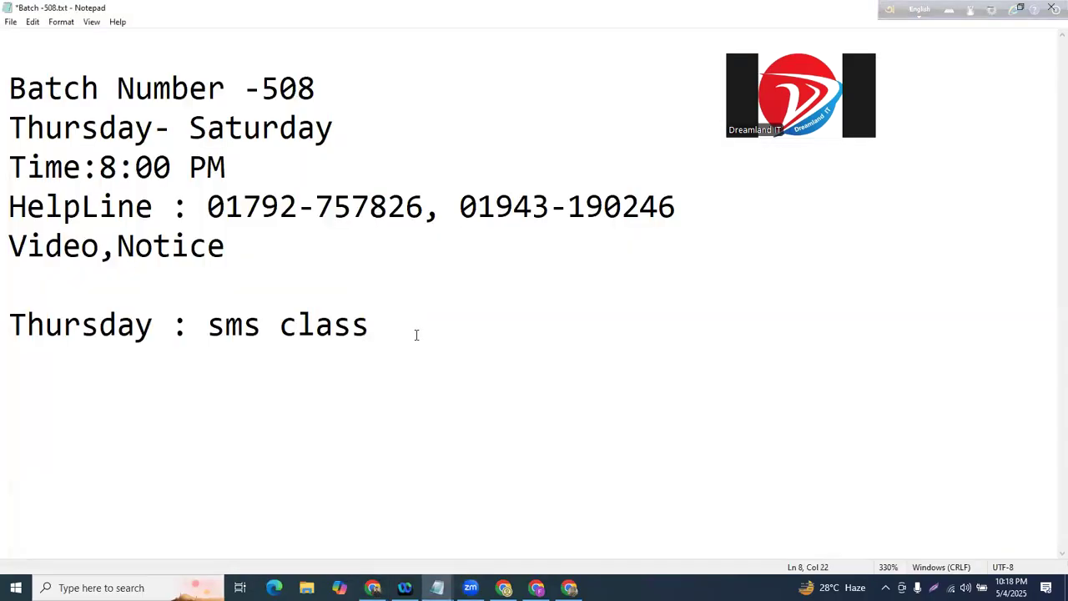
- Add several empty lines after the 'Thursday : sms class' line in Batch -508.txt
{"action": "key", "text": "Return"}
{"action": "key", "text": "Return"}
{"action": "key", "text": "Return"}
{"action": "key", "text": "Return"}
{"action": "key", "text": "Return"}
{"action": "key", "text": "Return"}
{"action": "key", "text": "Return"}
{"action": "key", "text": "Return"}
{"action": "key", "text": "Return"}
{"action": "key", "text": "Return"}
{"action": "key", "text": "Return"}
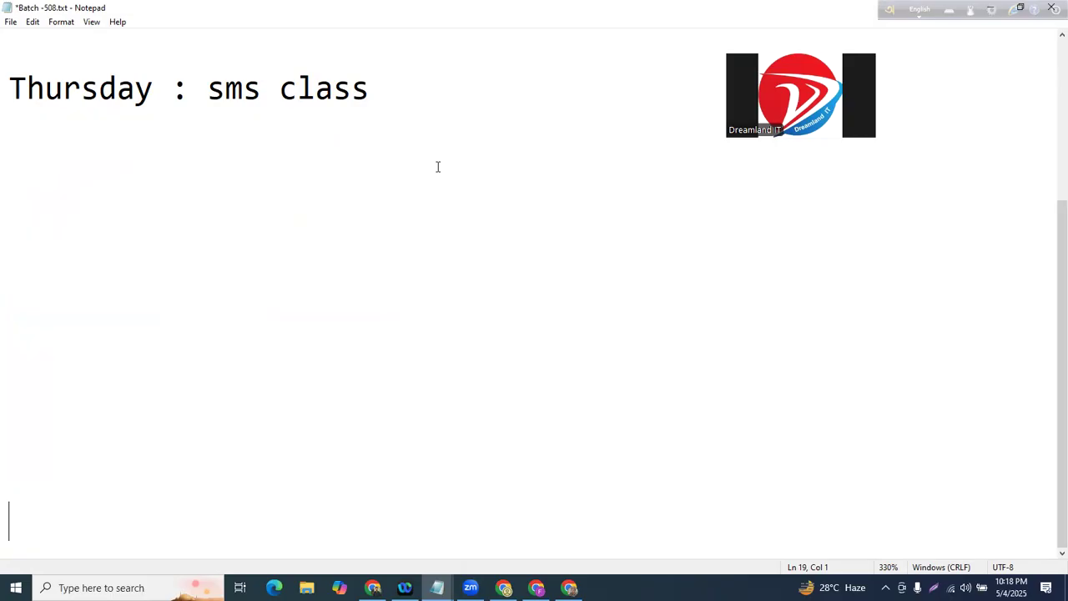
{"action": "left_click", "coordinate": [163, 240]}
{"action": "key", "text": "Return"}
{"action": "key", "text": "Return"}
{"action": "key", "text": "Return"}
{"action": "key", "text": "Return"}
{"action": "key", "text": "Return"}
{"action": "key", "text": "Return"}
{"action": "key", "text": "Return"}
{"action": "key", "text": "Return"}
{"action": "key", "text": "Return"}
{"action": "key", "text": "Return"}
{"action": "key", "text": "Return"}
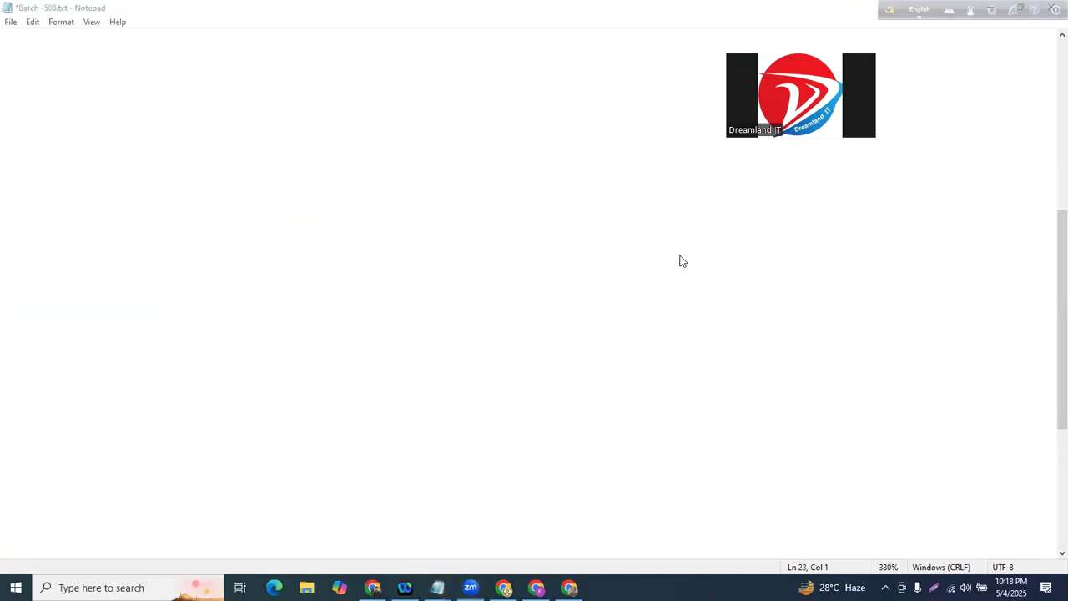
- Type the heading '-Canva Design' on line 13 of the Batch -508.txt notes
{"action": "left_click", "coordinate": [20, 109]}
{"action": "type", "text": "Canva Design"}
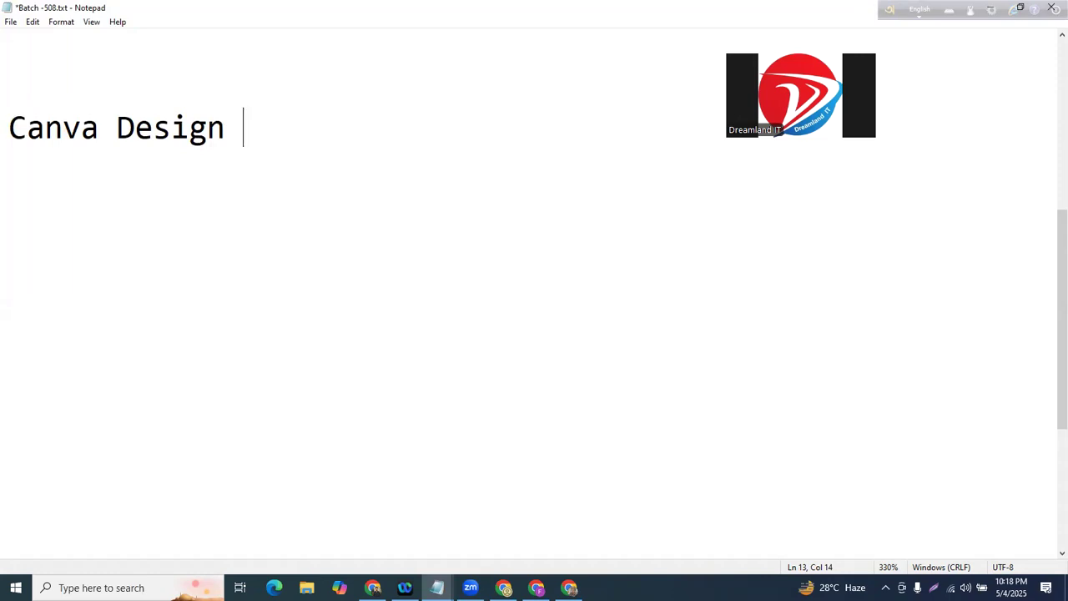
{"action": "scroll", "coordinate": [534, 292], "scroll_direction": "up", "scroll_amount": 17}
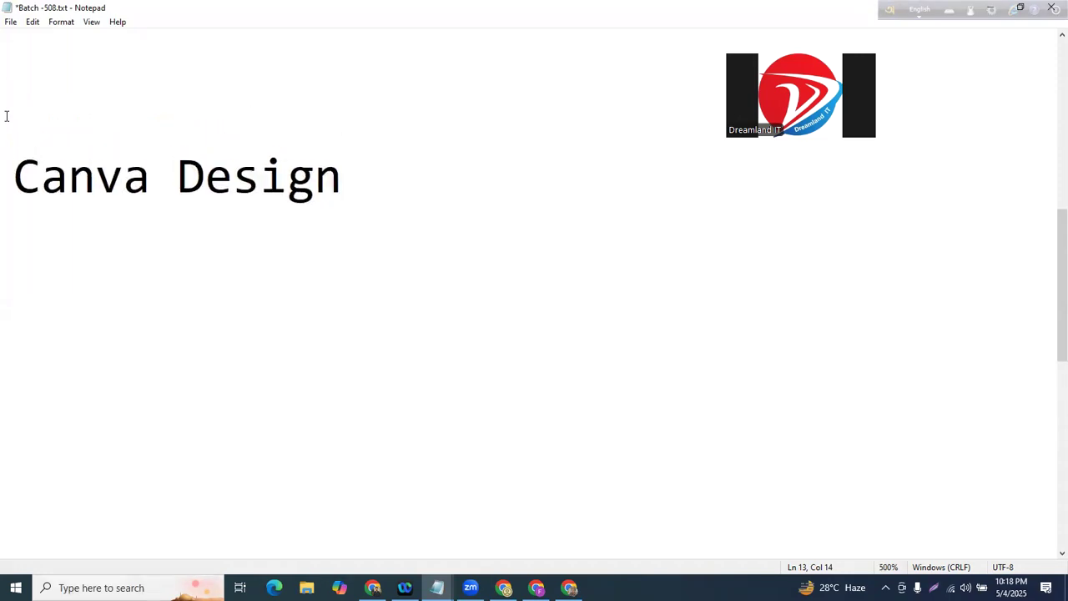
{"action": "left_click", "coordinate": [6, 177]}
{"action": "type", "text": "-"}
- Add an 'Account create' line beneath the '-Canva Design' heading and minimize Notepad
{"action": "left_click", "coordinate": [62, 131]}
{"action": "key", "text": "Up"}
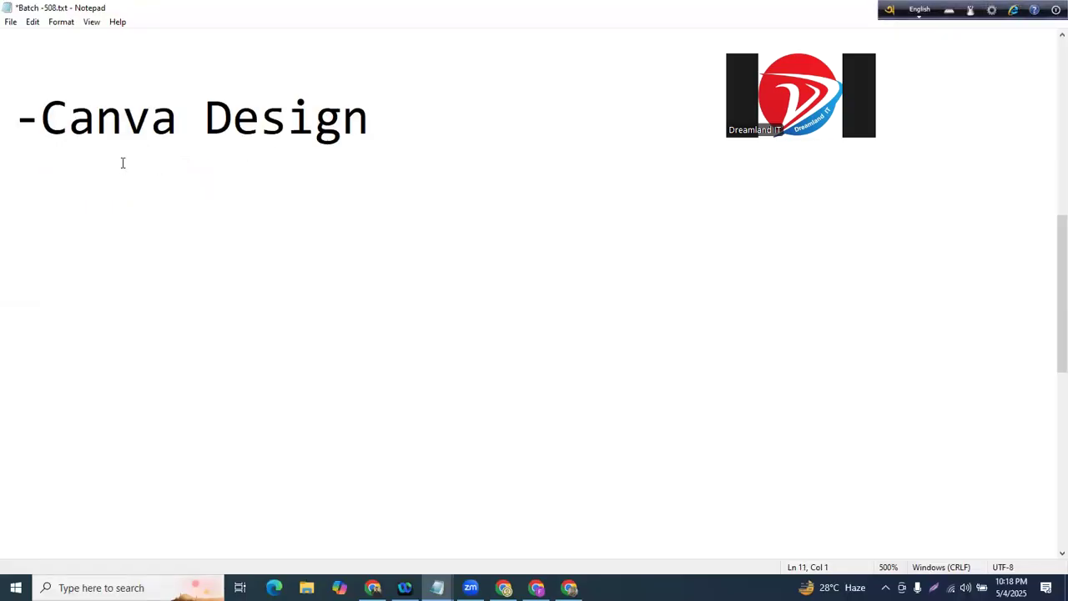
{"action": "left_click_drag", "start_coordinate": [10, 117], "coordinate": [424, 116]}
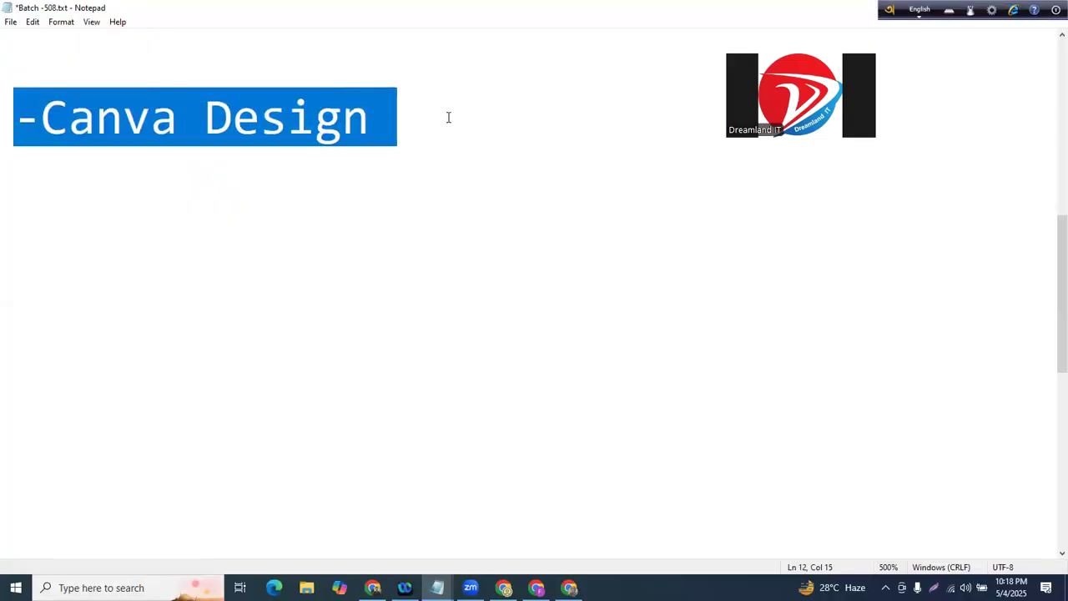
{"action": "left_click", "coordinate": [446, 121]}
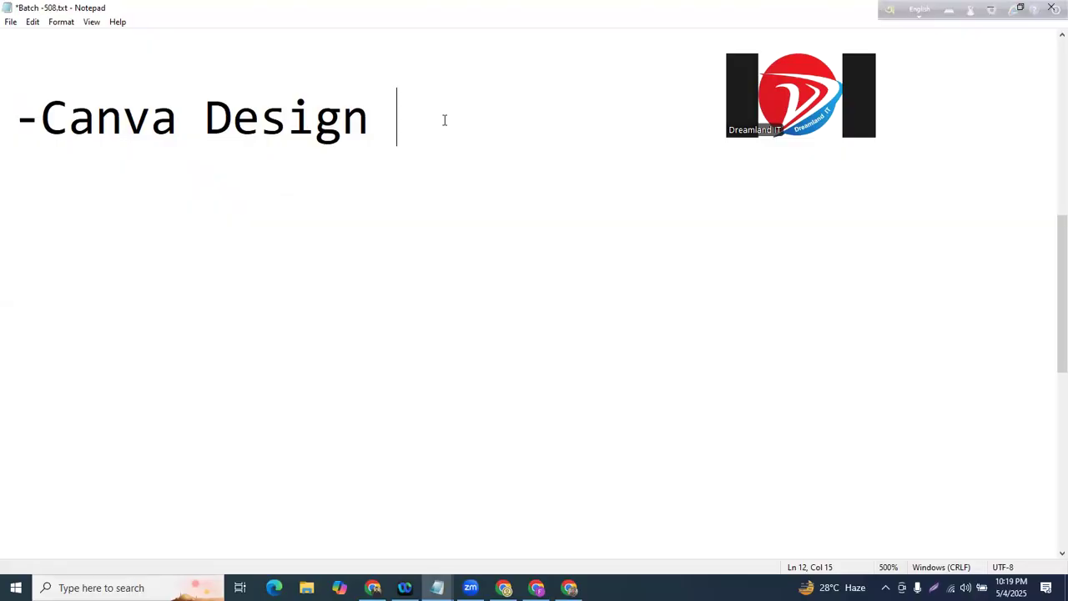
{"action": "key", "text": "BackSpace"}
{"action": "left_click_drag", "start_coordinate": [8, 112], "coordinate": [475, 110]}
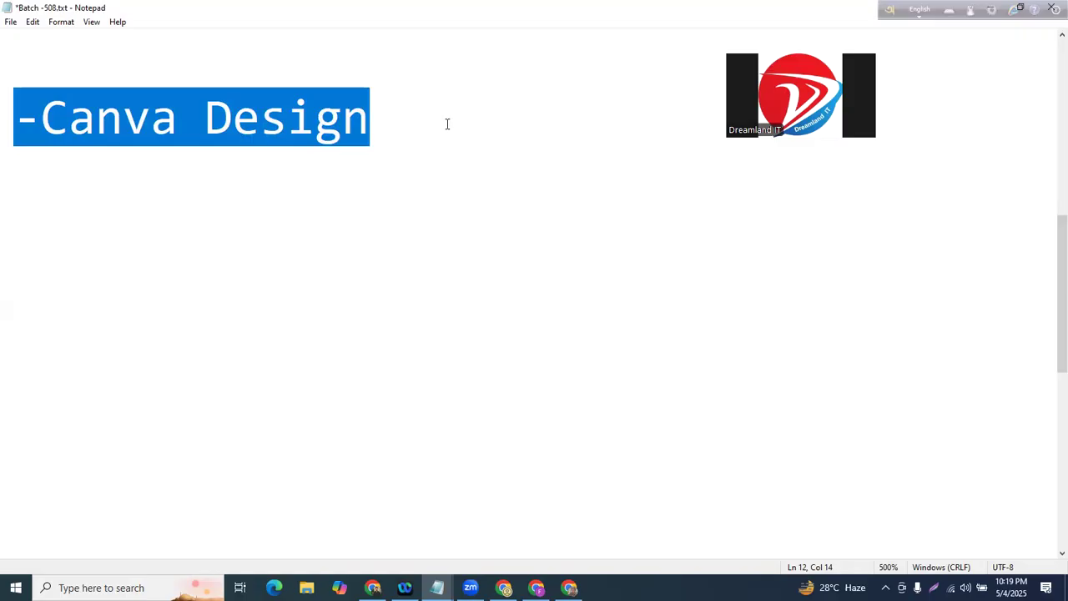
{"action": "left_click", "coordinate": [446, 124]}
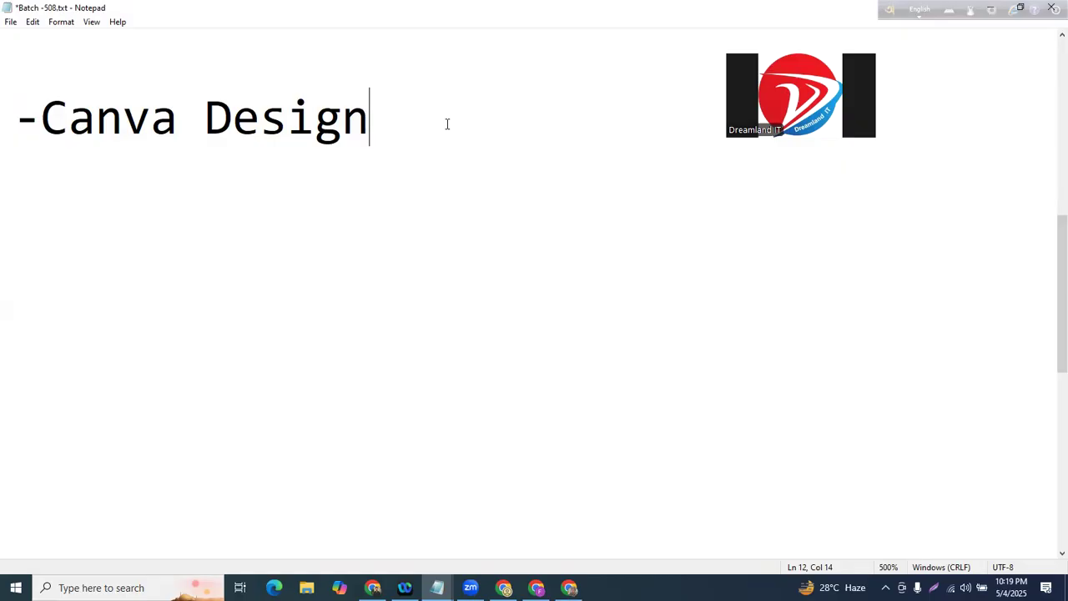
{"action": "key", "text": "Return"}
{"action": "type", "text": "Account "}
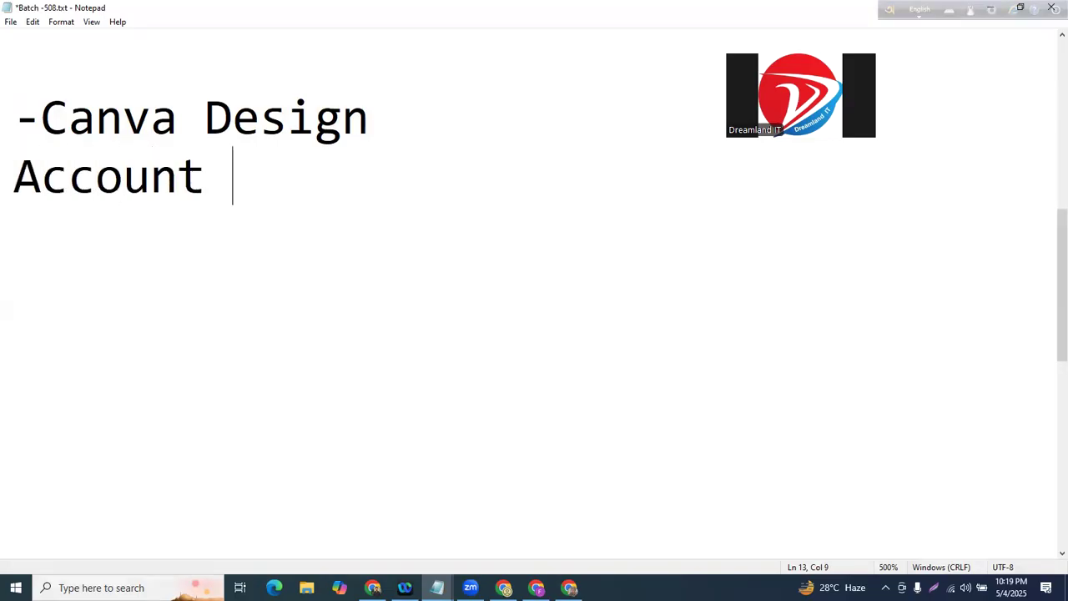
{"action": "type", "text": "create"}
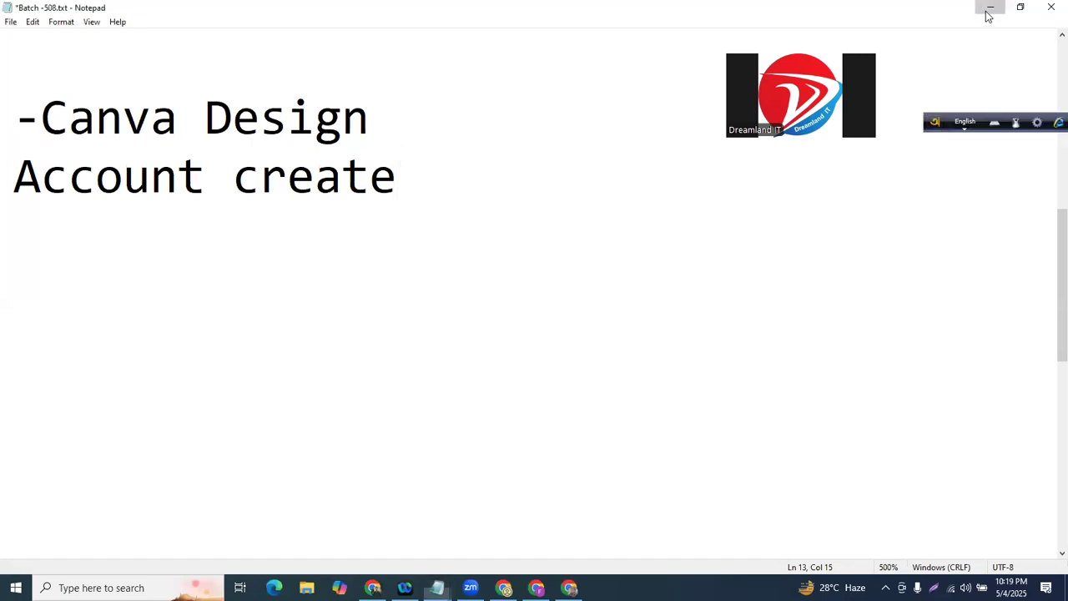
{"action": "left_click", "coordinate": [990, 10]}
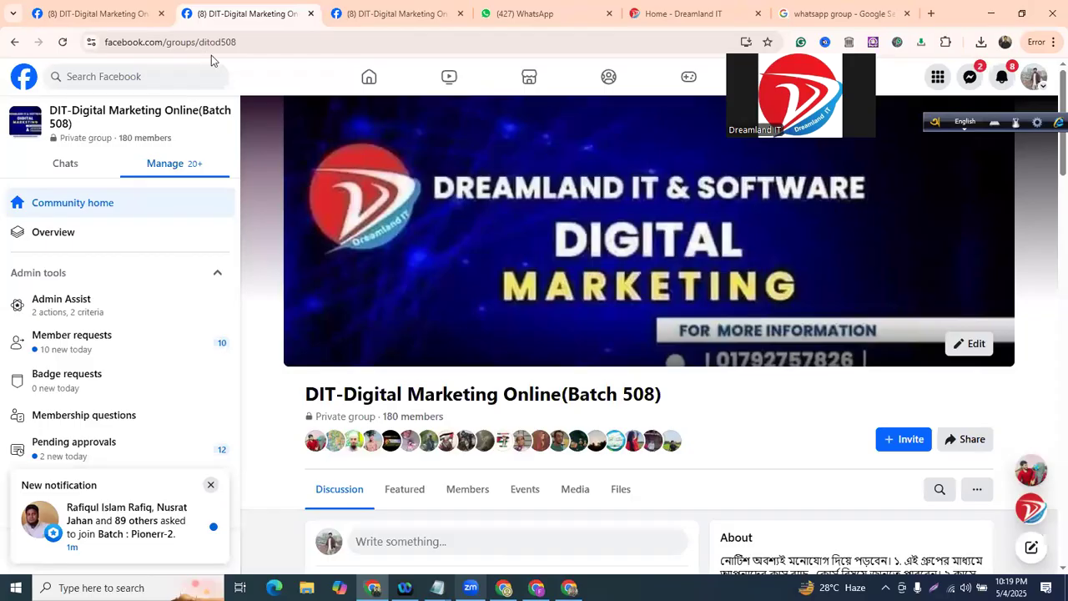
- Search Google for 'canva' and open the 'Canva: Visual Suite for Everyone' result
{"action": "key", "text": "alt+Tab"}
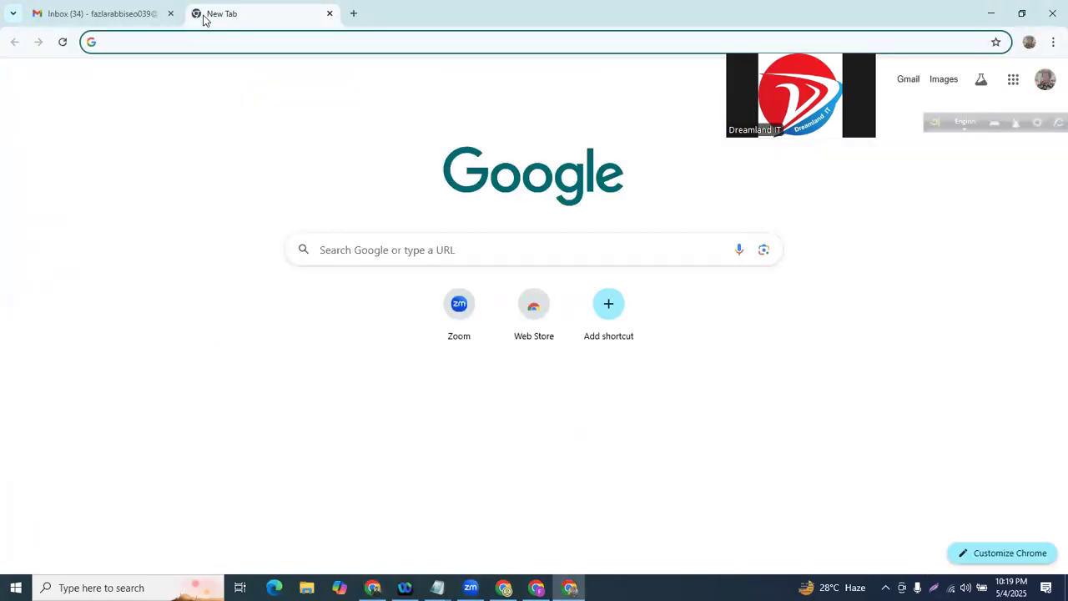
{"action": "type", "text": "canva"}
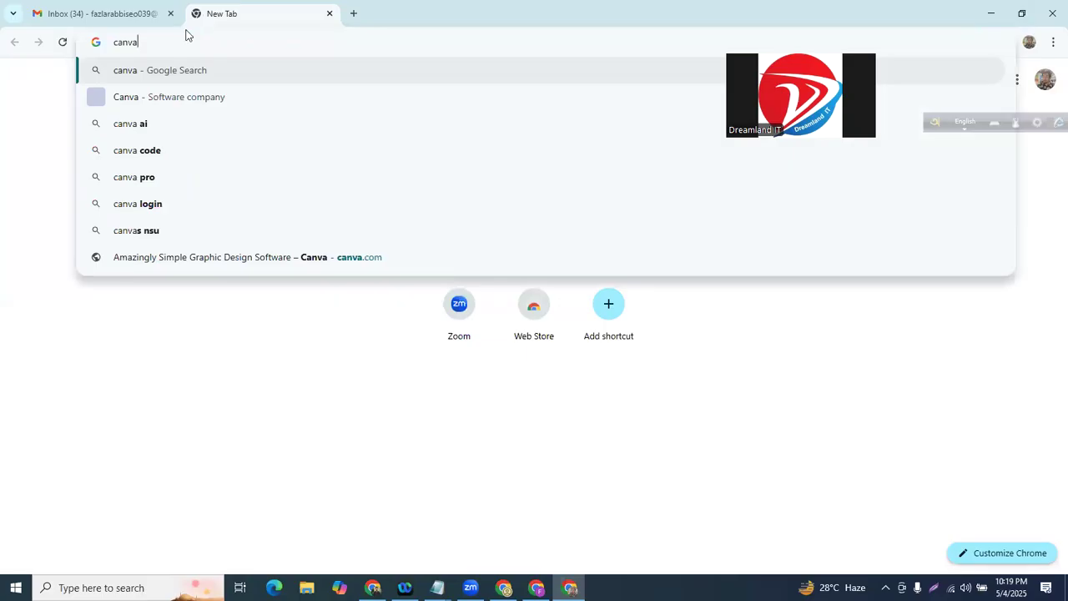
{"action": "key", "text": "Return"}
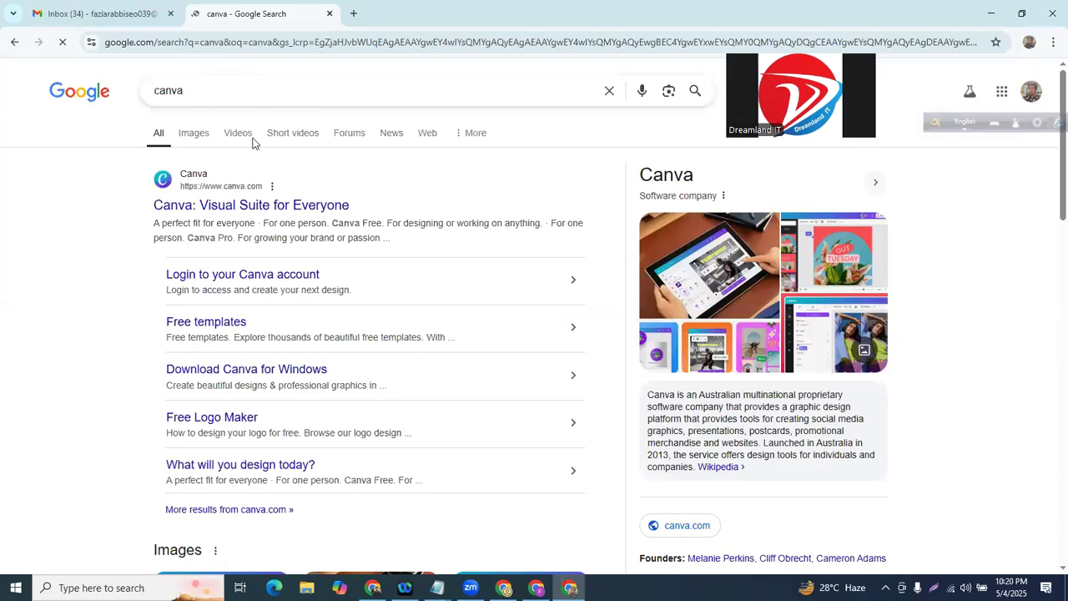
{"action": "left_click_drag", "start_coordinate": [117, 165], "coordinate": [106, 232]}
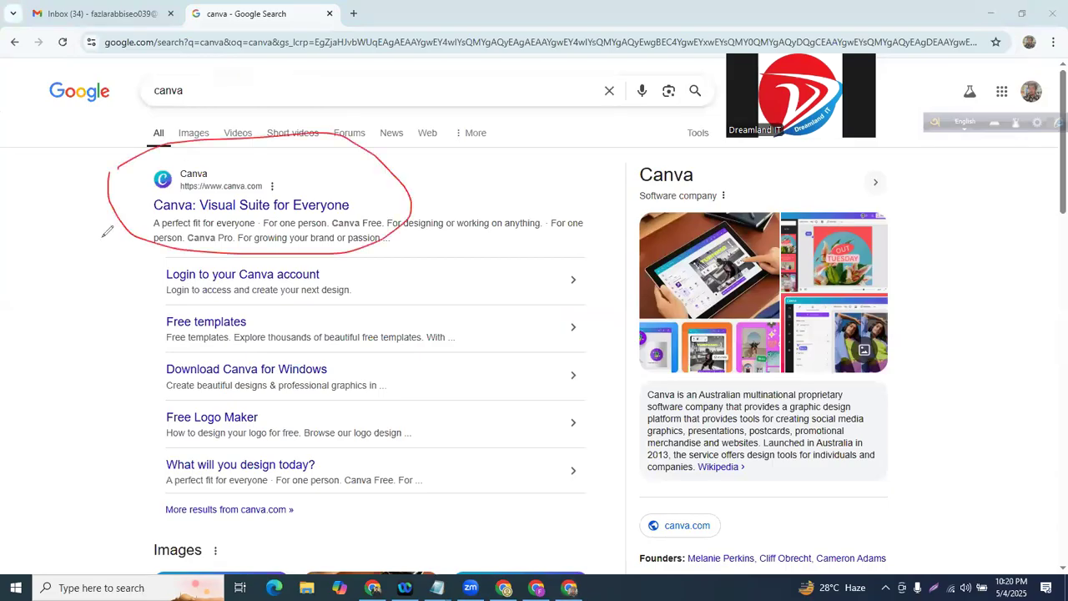
{"action": "left_click", "coordinate": [197, 207]}
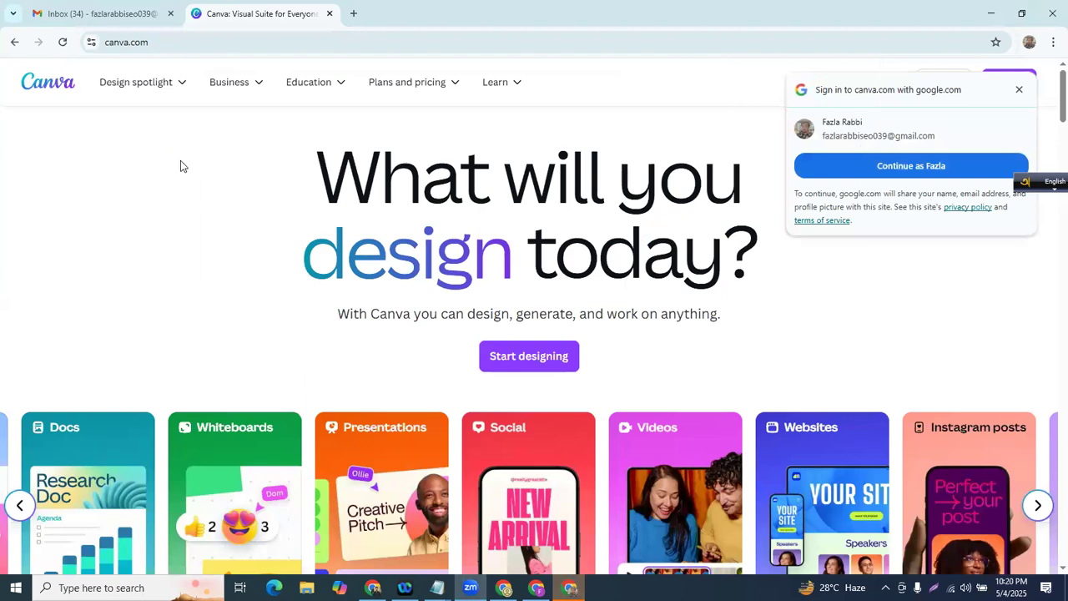
- Annotate the Canva headline and Sign up button, then bring up the sign-up options
{"action": "mouse_move", "coordinate": [1058, 65]}
{"action": "left_mouse_down"}
{"action": "mouse_move", "coordinate": [1057, 84]}
{"action": "mouse_move", "coordinate": [1006, 83]}
{"action": "mouse_move", "coordinate": [1011, 55]}
{"action": "left_mouse_up"}
{"action": "left_click_drag", "start_coordinate": [367, 302], "coordinate": [803, 171]}
{"action": "mouse_move", "coordinate": [881, 153]}
{"action": "left_mouse_down"}
{"action": "mouse_move", "coordinate": [1031, 111]}
{"action": "mouse_move", "coordinate": [956, 92]}
{"action": "left_mouse_up"}
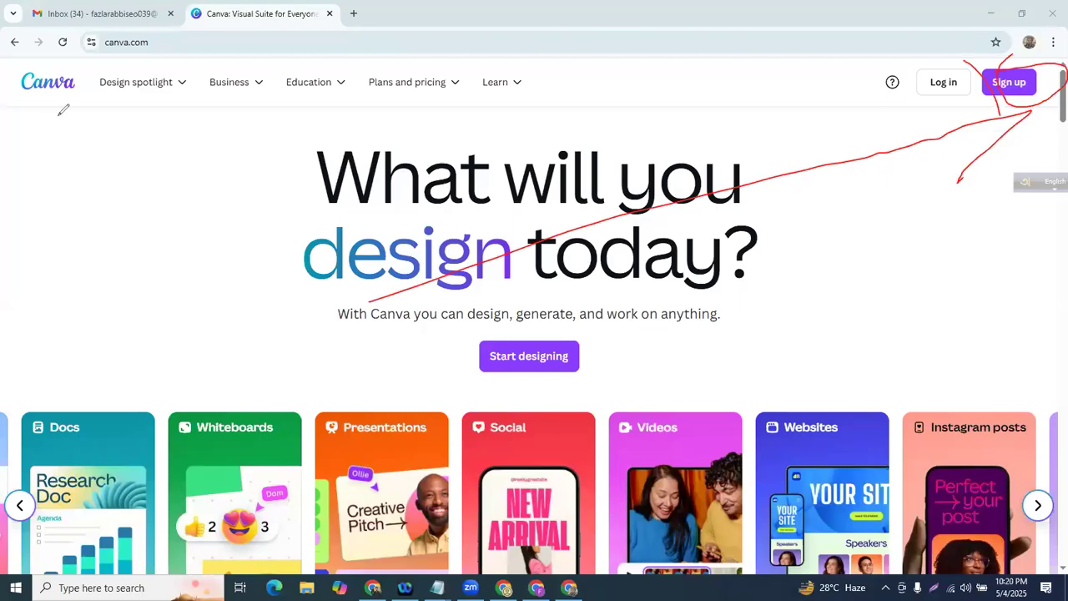
{"action": "left_click", "coordinate": [1002, 88]}
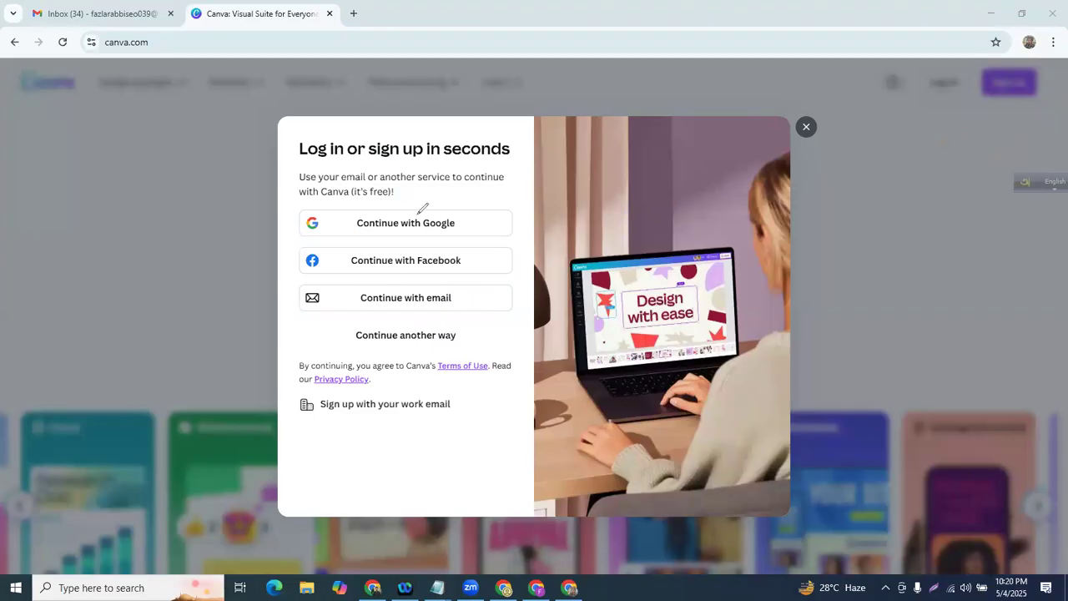
- Mark the Google, Facebook, email and work email sign-up methods, then clear the annotations
{"action": "left_click_drag", "start_coordinate": [415, 216], "coordinate": [514, 172]}
{"action": "left_click_drag", "start_coordinate": [382, 247], "coordinate": [462, 234]}
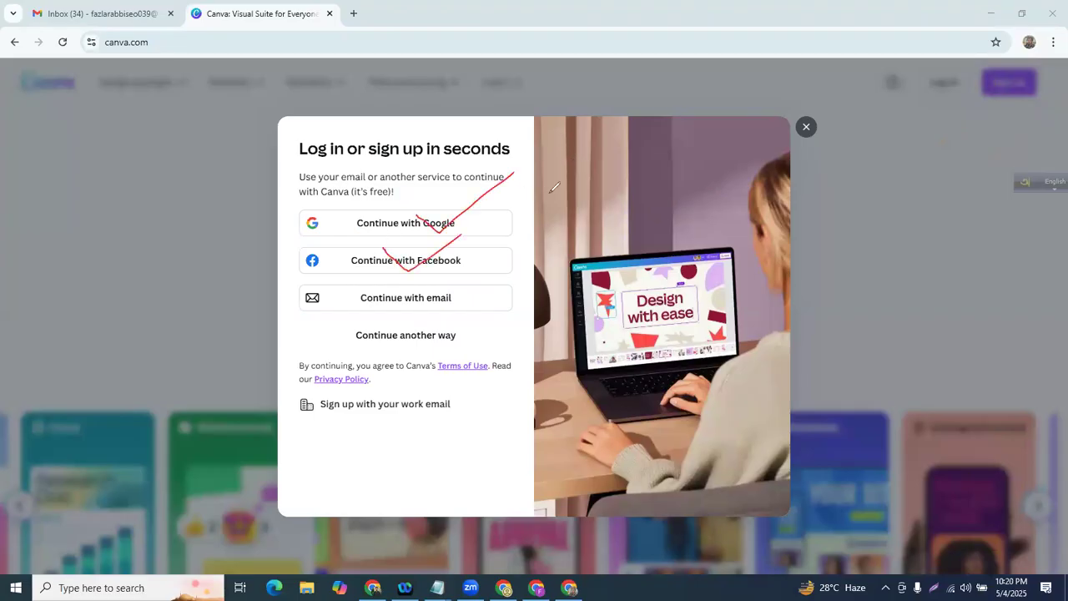
{"action": "mouse_move", "coordinate": [360, 296]}
{"action": "left_mouse_down"}
{"action": "mouse_move", "coordinate": [394, 316]}
{"action": "mouse_move", "coordinate": [426, 282]}
{"action": "left_mouse_up"}
{"action": "mouse_move", "coordinate": [354, 335]}
{"action": "left_mouse_down"}
{"action": "mouse_move", "coordinate": [380, 340]}
{"action": "mouse_move", "coordinate": [409, 327]}
{"action": "left_mouse_up"}
{"action": "left_click_drag", "start_coordinate": [339, 412], "coordinate": [424, 395]}
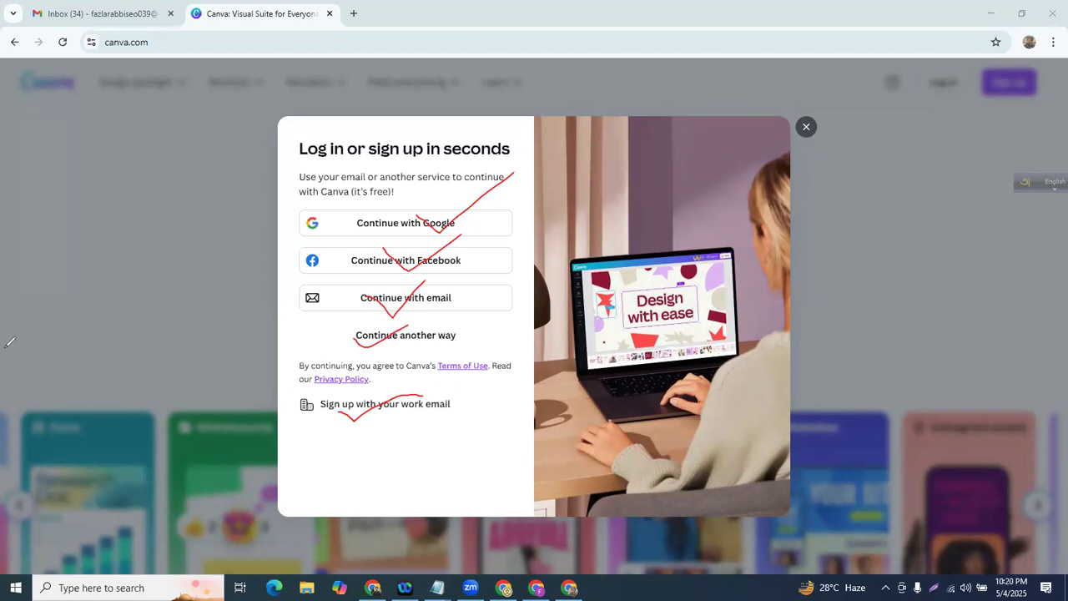
{"action": "key", "text": "e"}
{"action": "mouse_move", "coordinate": [310, 392]}
{"action": "left_mouse_down"}
{"action": "mouse_move", "coordinate": [449, 381]}
{"action": "mouse_move", "coordinate": [469, 401]}
{"action": "mouse_move", "coordinate": [456, 422]}
{"action": "mouse_move", "coordinate": [377, 431]}
{"action": "mouse_move", "coordinate": [292, 389]}
{"action": "mouse_move", "coordinate": [313, 389]}
{"action": "left_mouse_up"}
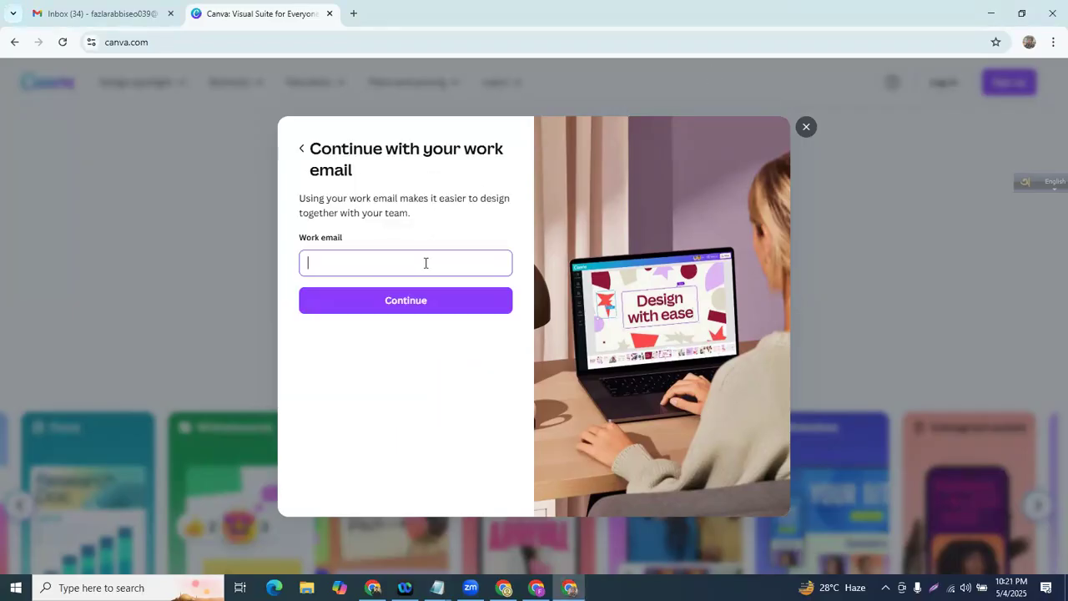
- Copy the account's e-mail address from the Google account panel in Gmail
{"action": "left_click", "coordinate": [91, 11]}
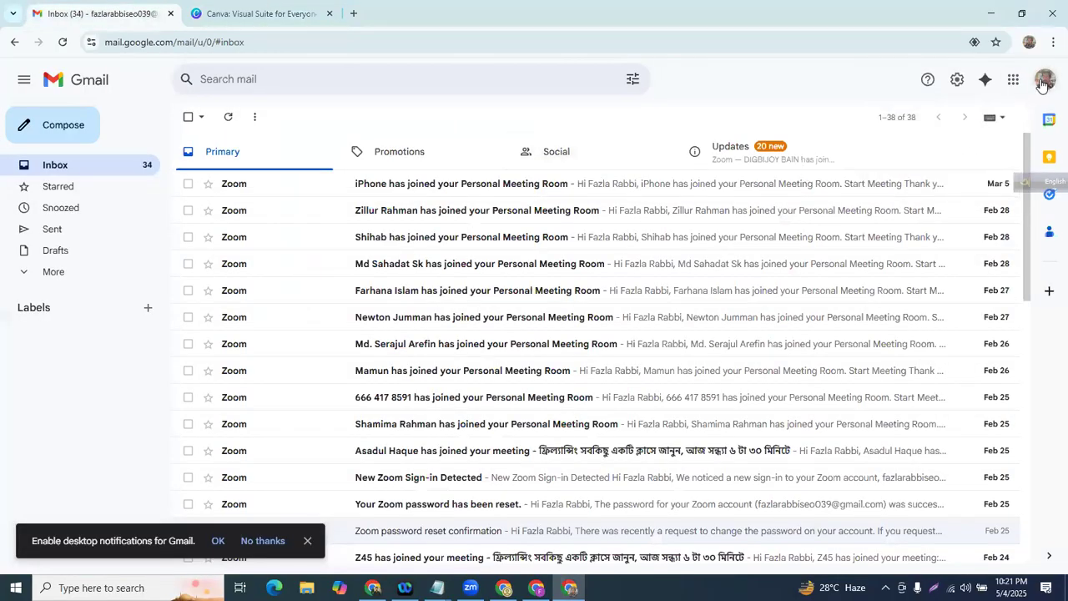
{"action": "left_click", "coordinate": [1043, 86]}
{"action": "double_click", "coordinate": [869, 123]}
{"action": "left_click", "coordinate": [870, 123]}
{"action": "right_click", "coordinate": [872, 125]}
{"action": "left_click", "coordinate": [809, 146]}
- Paste the e-mail into Canva's Work email field and replace the prefilled name with the account holder's full name
{"action": "left_click", "coordinate": [242, 13]}
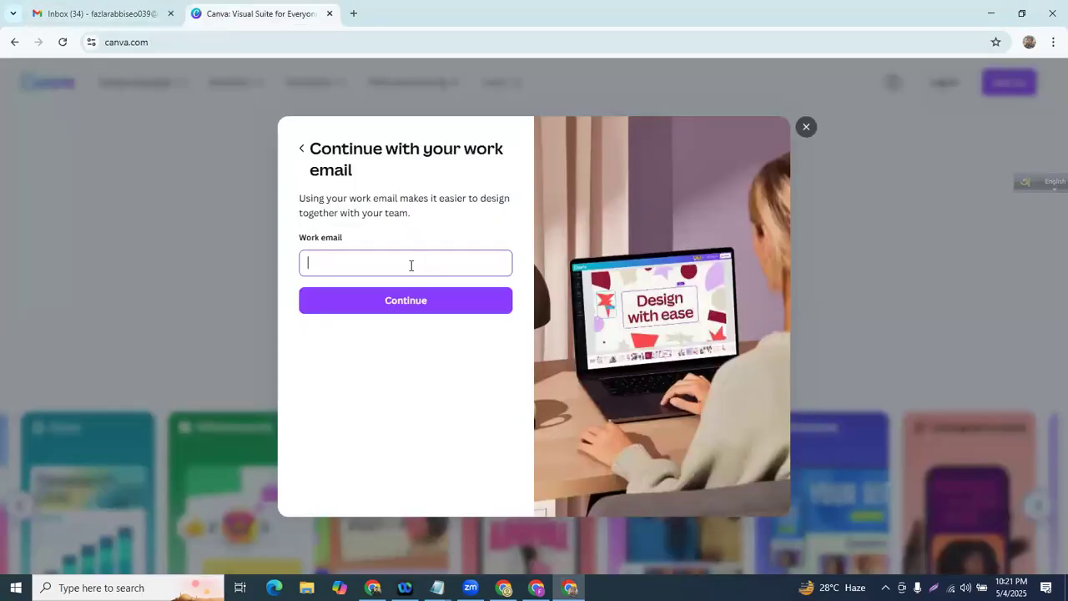
{"action": "key", "text": "ctrl+v"}
{"action": "left_click", "coordinate": [416, 302]}
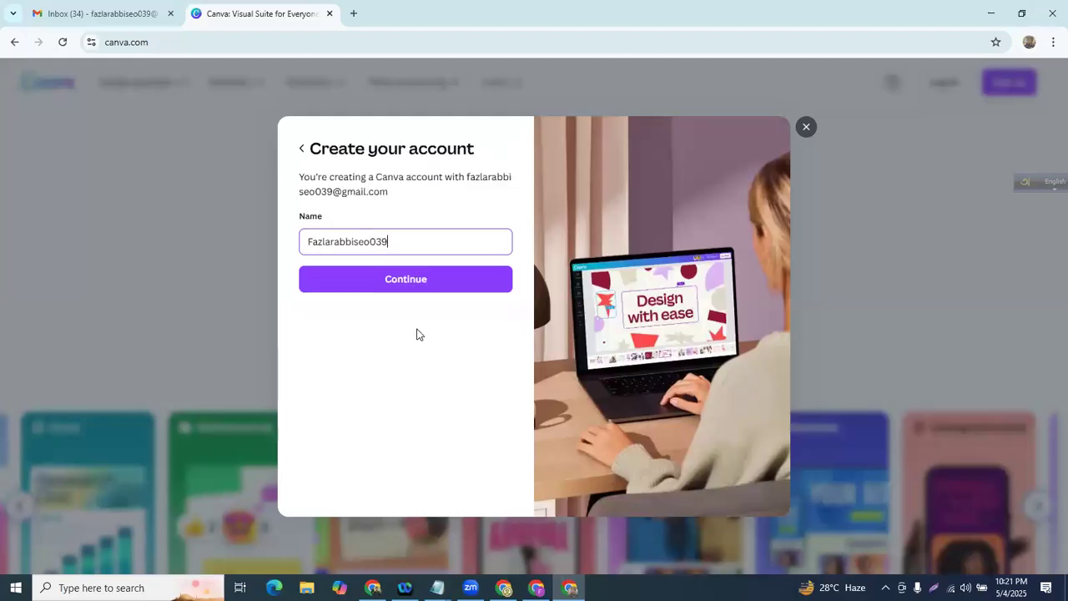
{"action": "left_click_drag", "start_coordinate": [406, 240], "coordinate": [302, 240]}
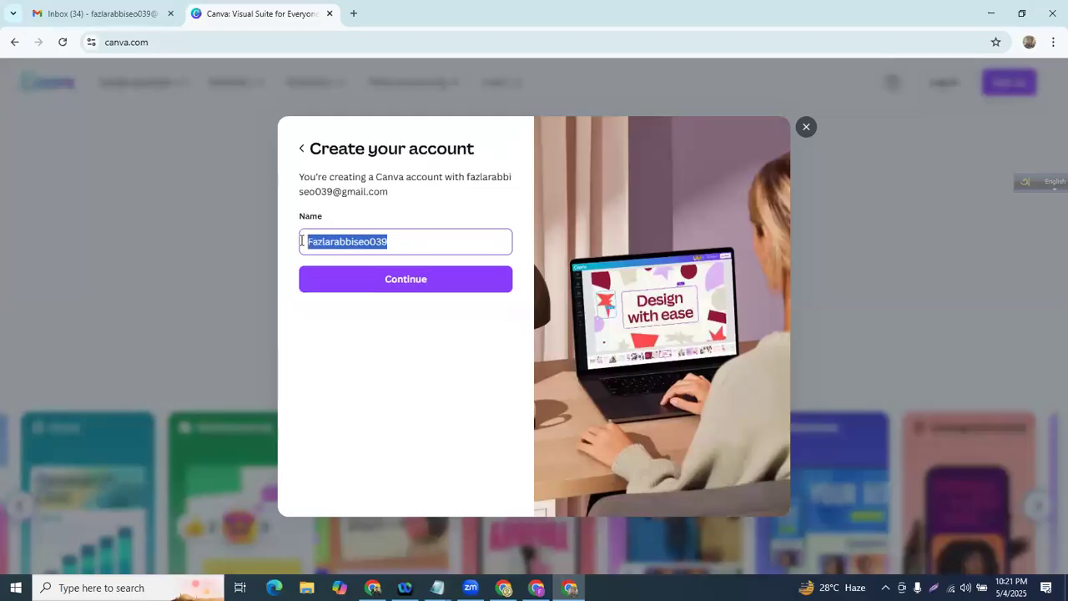
{"action": "key", "text": "BackSpace"}
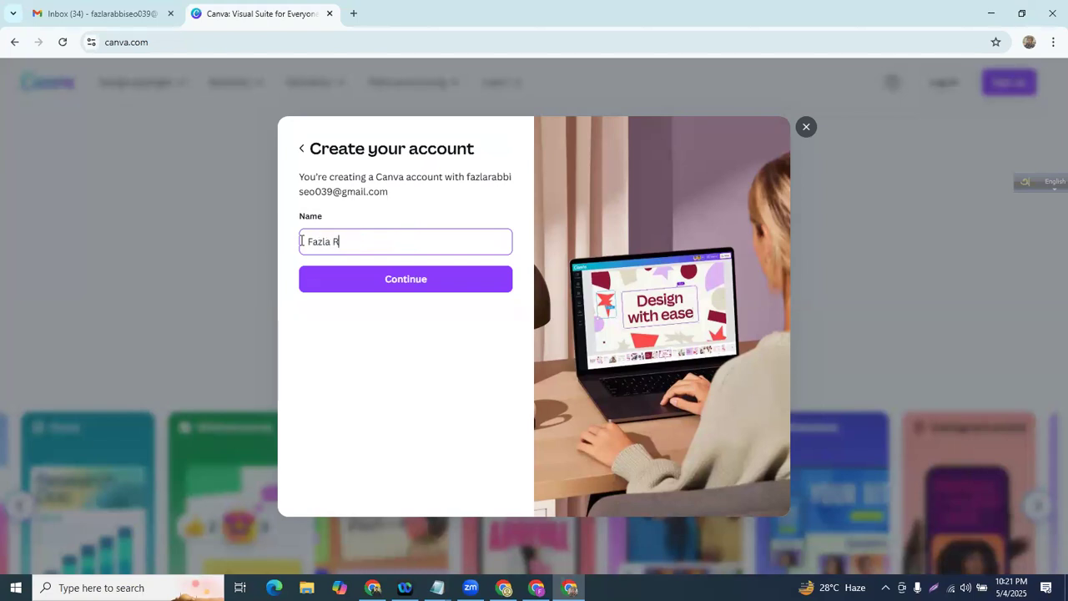
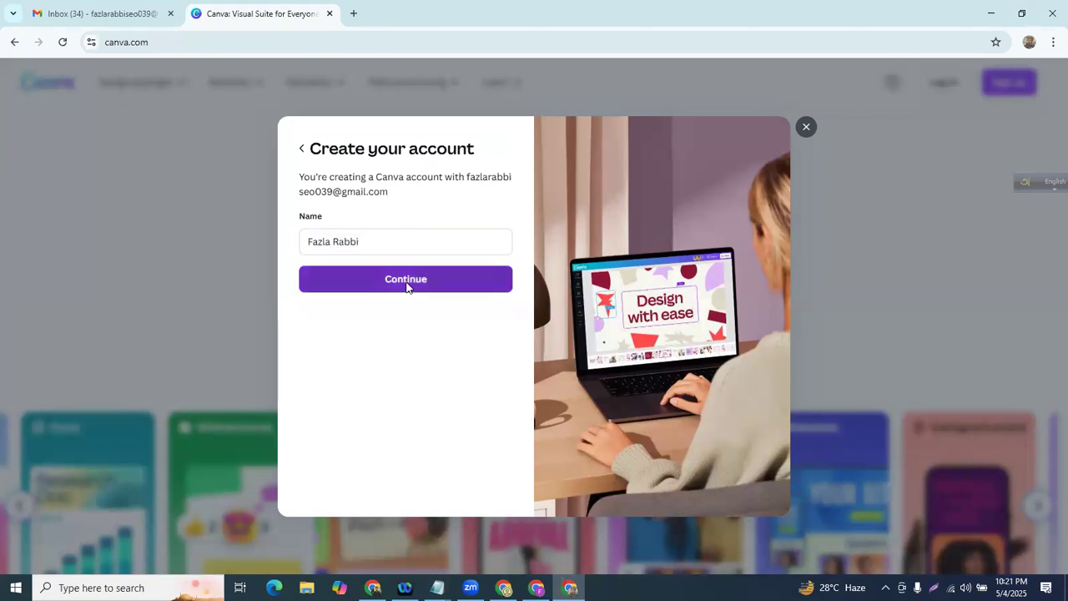
{"action": "left_click", "coordinate": [409, 284]}
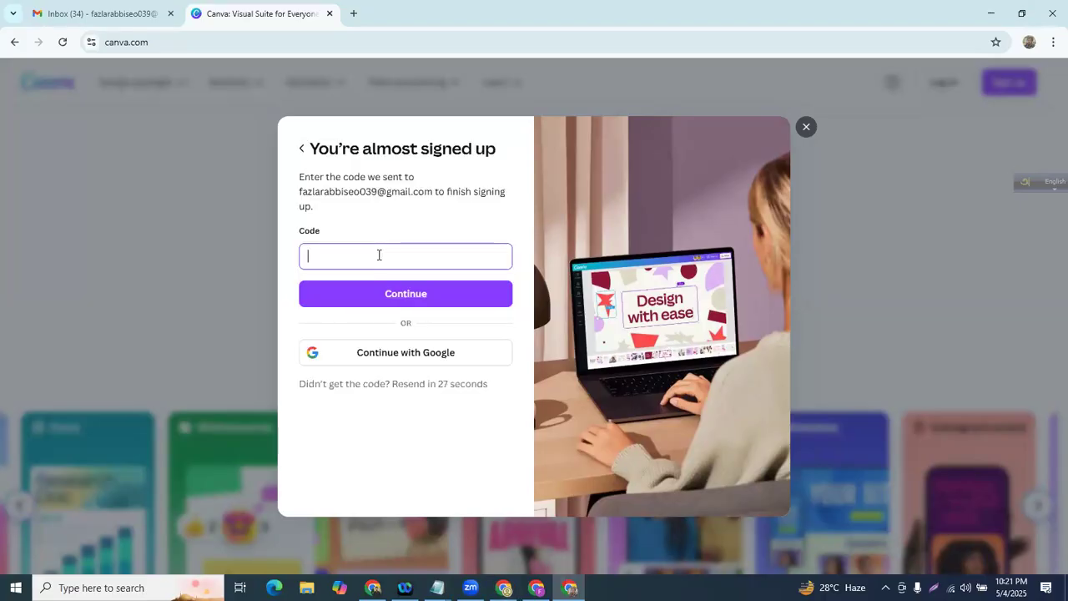
{"action": "left_click", "coordinate": [96, 14]}
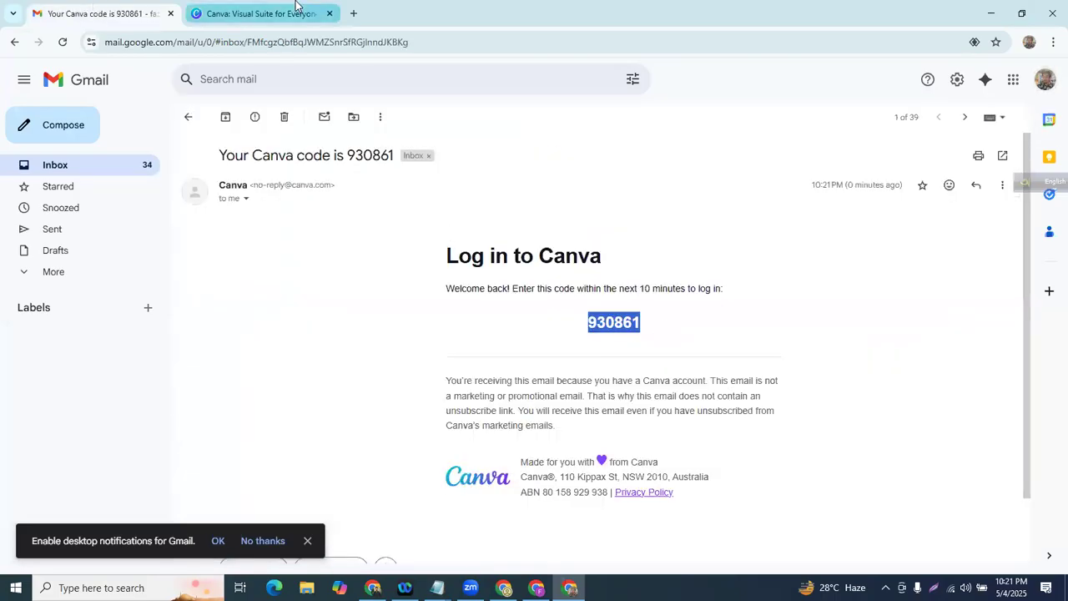
- Paste the emailed verification code into Canva's Code field to complete sign-up
{"action": "left_click", "coordinate": [297, 10]}
{"action": "key", "text": "ctrl+v"}
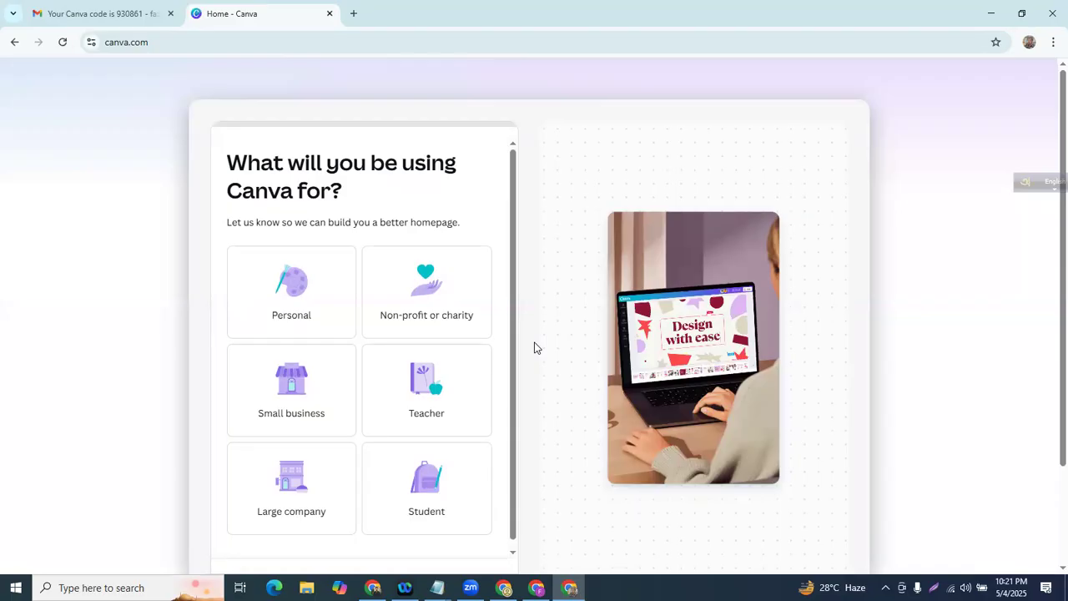
{"action": "left_click", "coordinate": [165, 6]}
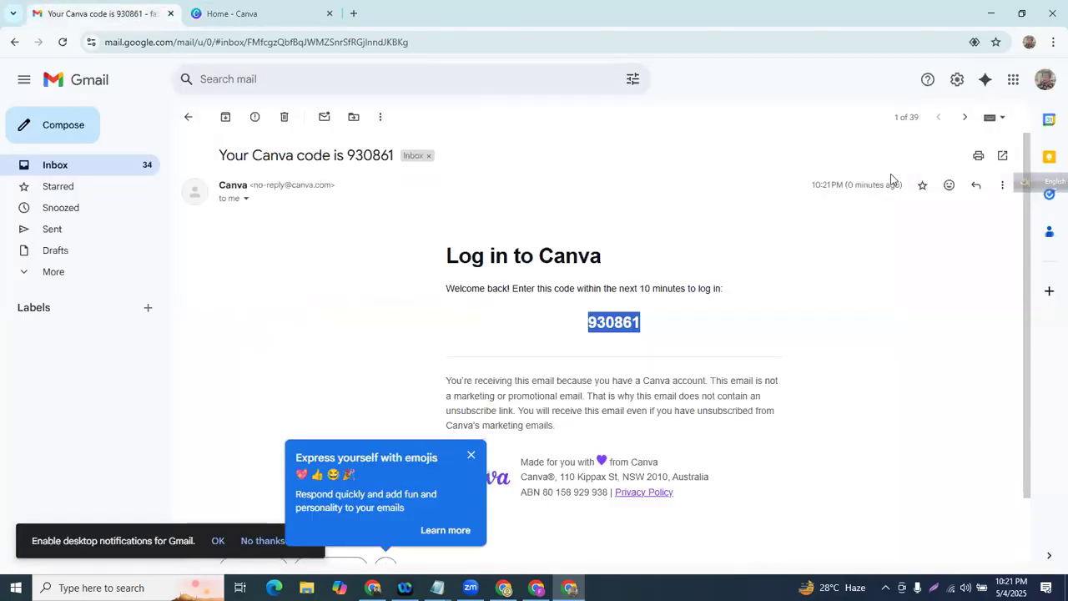
{"action": "left_click", "coordinate": [1046, 79]}
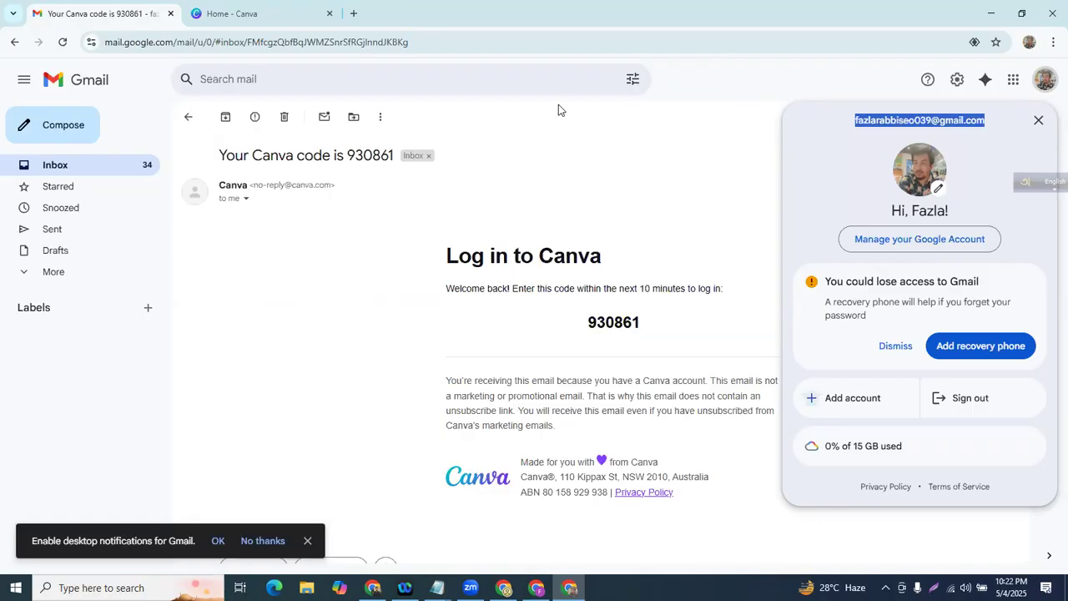
{"action": "left_click", "coordinate": [222, 7]}
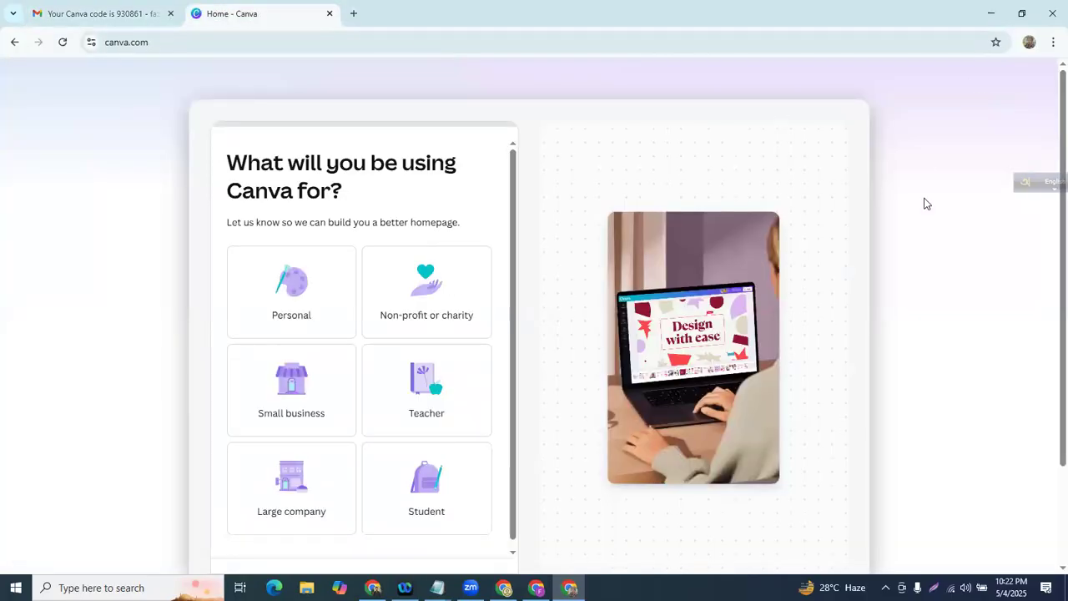
- Choose Student as the intended use and skip the 'Where are you currently studying?' question
{"action": "scroll", "coordinate": [460, 234], "scroll_direction": "down", "scroll_amount": 1}
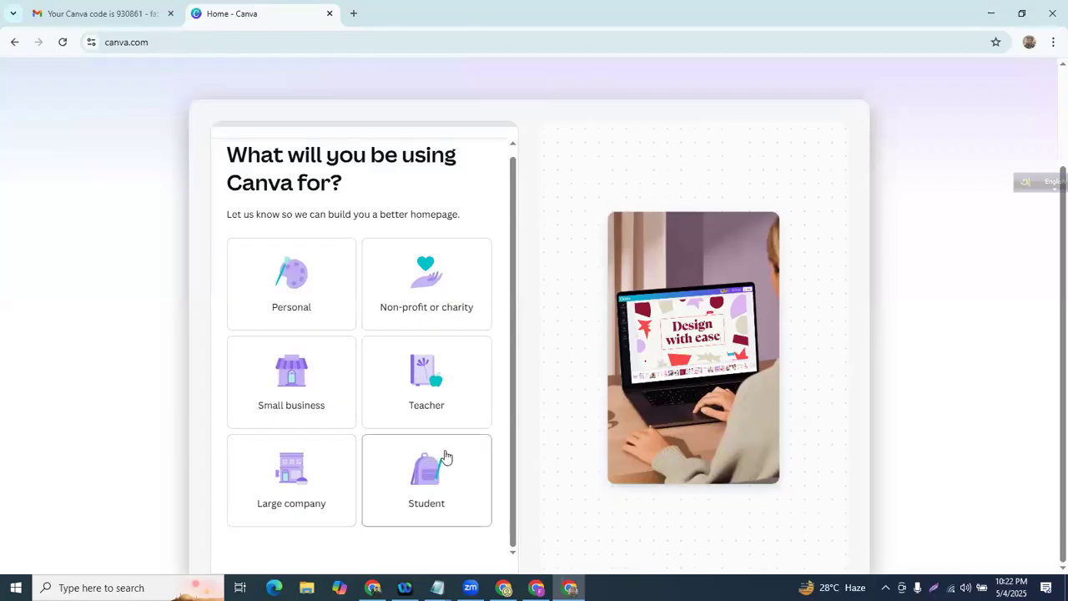
{"action": "left_click", "coordinate": [439, 483]}
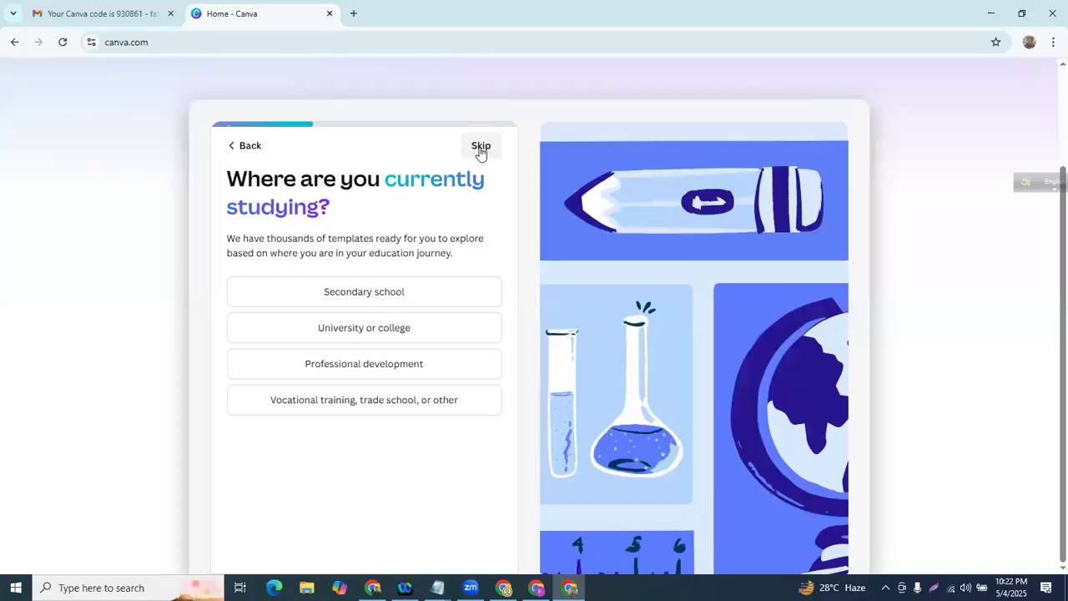
{"action": "left_click", "coordinate": [481, 150]}
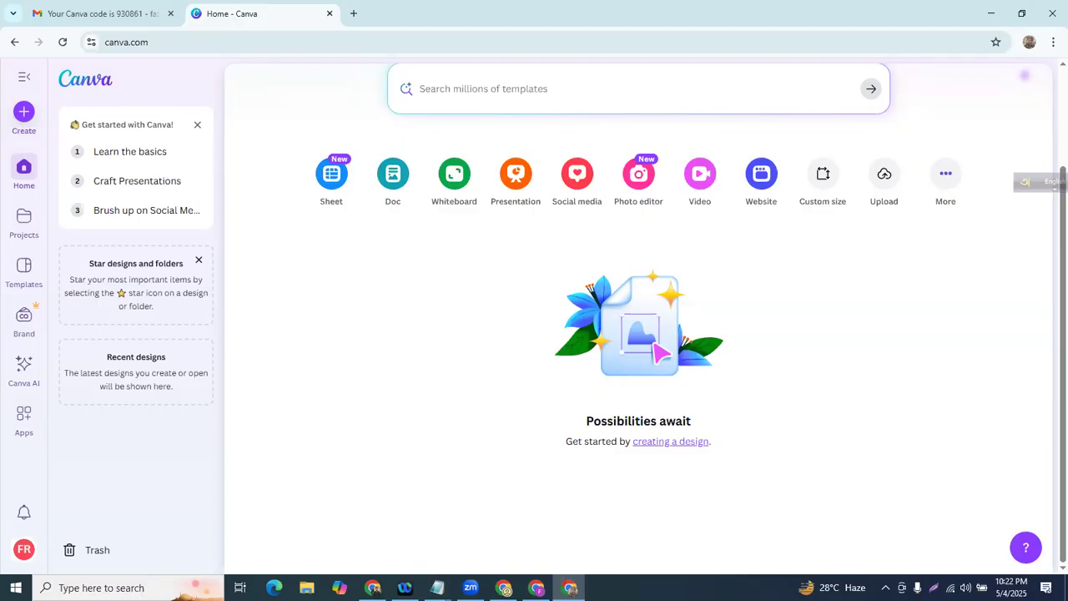
- Add temporary note lines 'Pls do not do this', 'attention', 'Video : 1 bar dekhe jaben' and 'Video : dekhben'
{"action": "mouse_move", "coordinate": [442, 584]}
{"action": "left_click", "coordinate": [596, 521]}
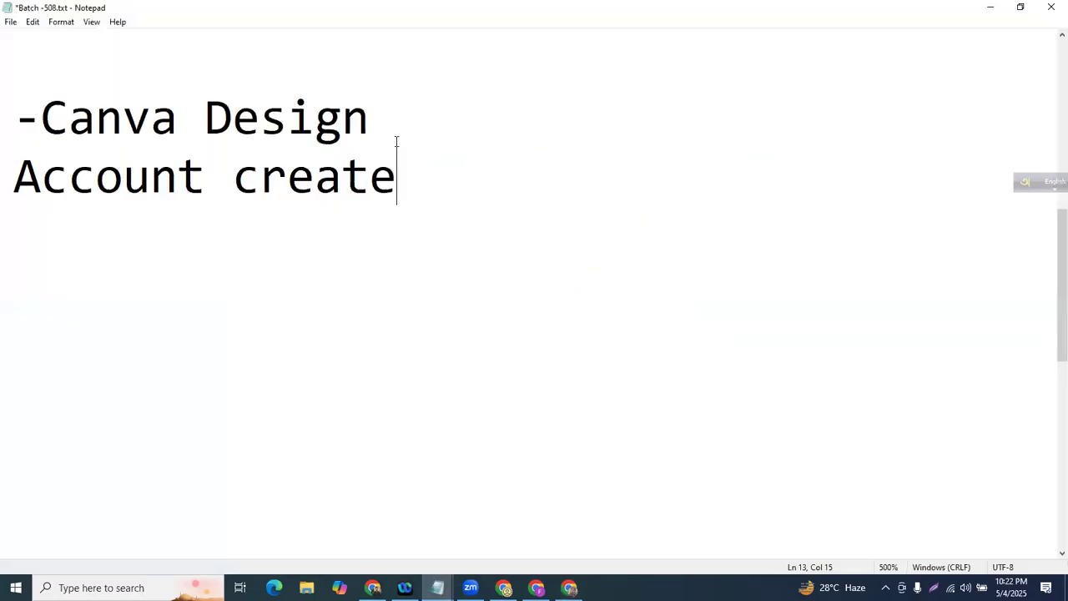
{"action": "key", "text": "Return"}
{"action": "key", "text": "Return"}
{"action": "type", "text": "Pls d"}
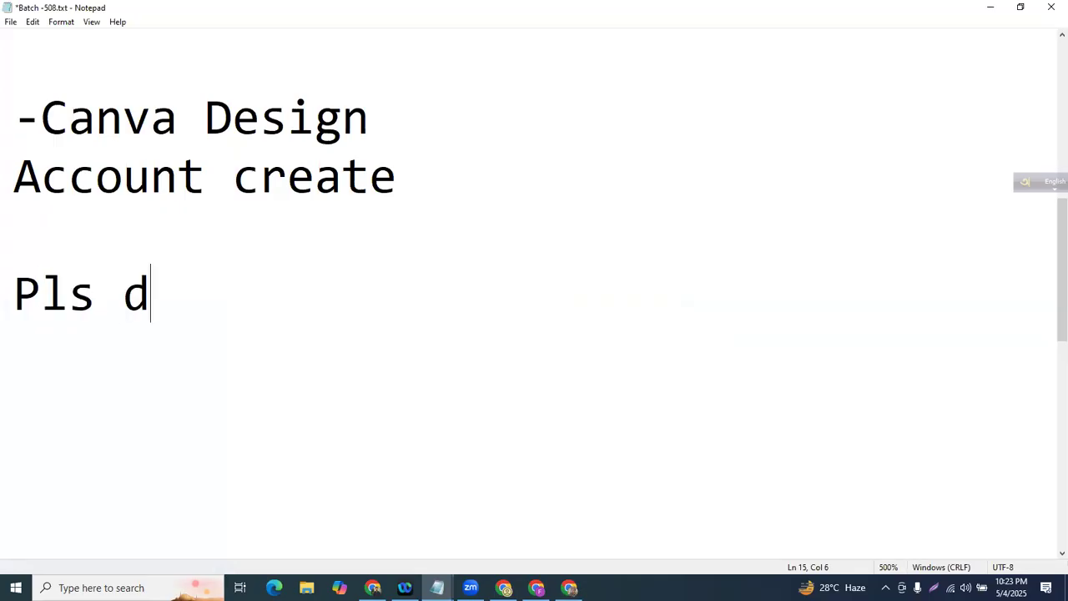
{"action": "type", "text": "o not do this"}
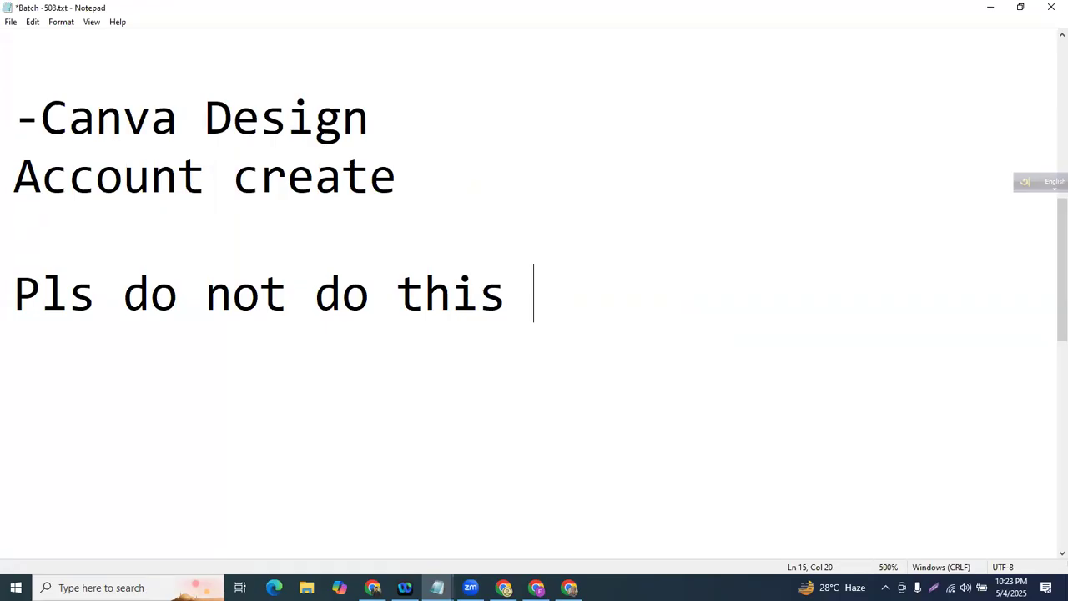
{"action": "key", "text": "Return"}
{"action": "type", "text": "S"}
{"action": "key", "text": "BackSpace"}
{"action": "type", "text": "attention"}
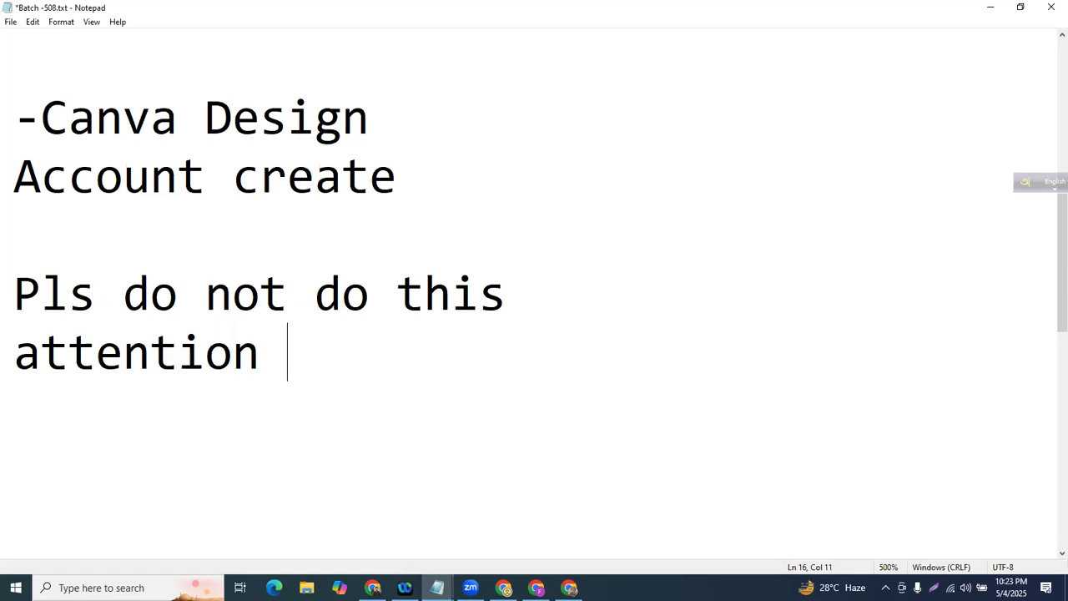
{"action": "key", "text": "BackSpace"}
{"action": "key", "text": "Return"}
{"action": "type", "text": "Video"}
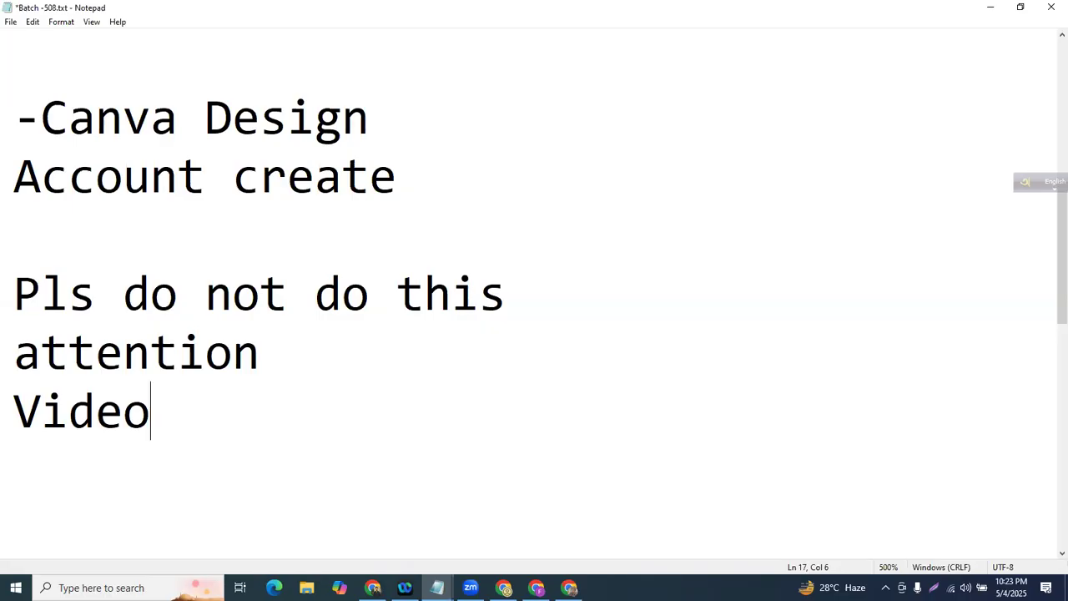
{"action": "type", "text": ": 1 bar "}
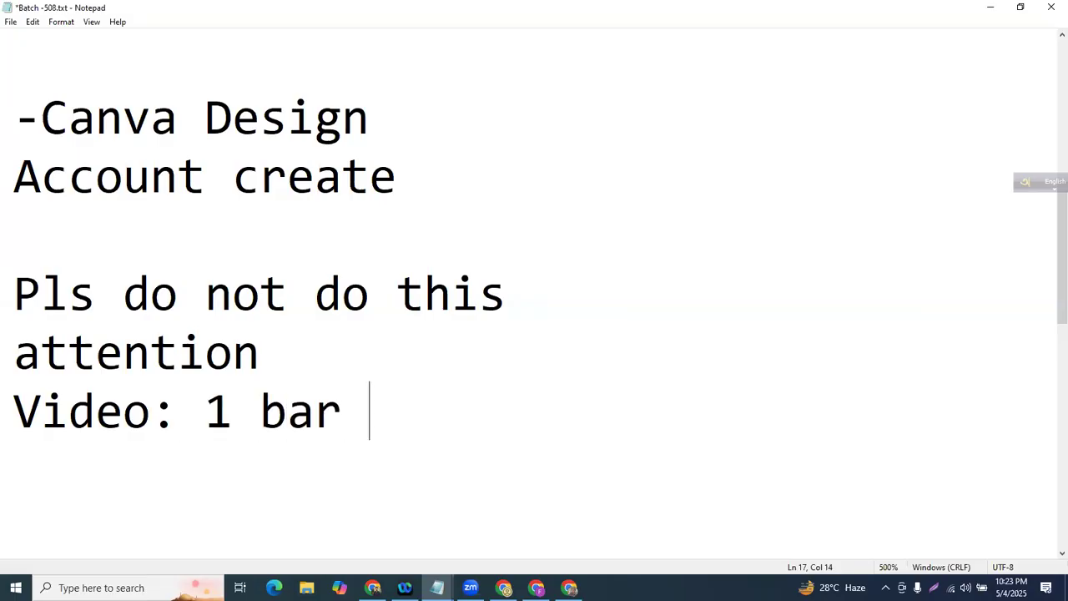
{"action": "type", "text": "dekhe jaben"}
{"action": "key", "text": "Return"}
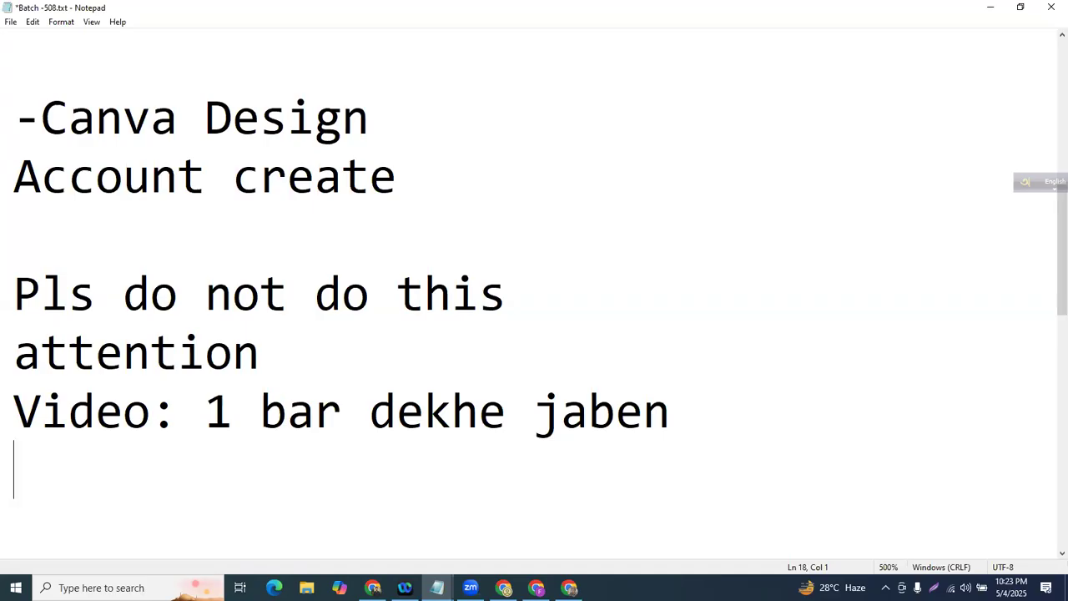
{"action": "type", "text": "Video "}
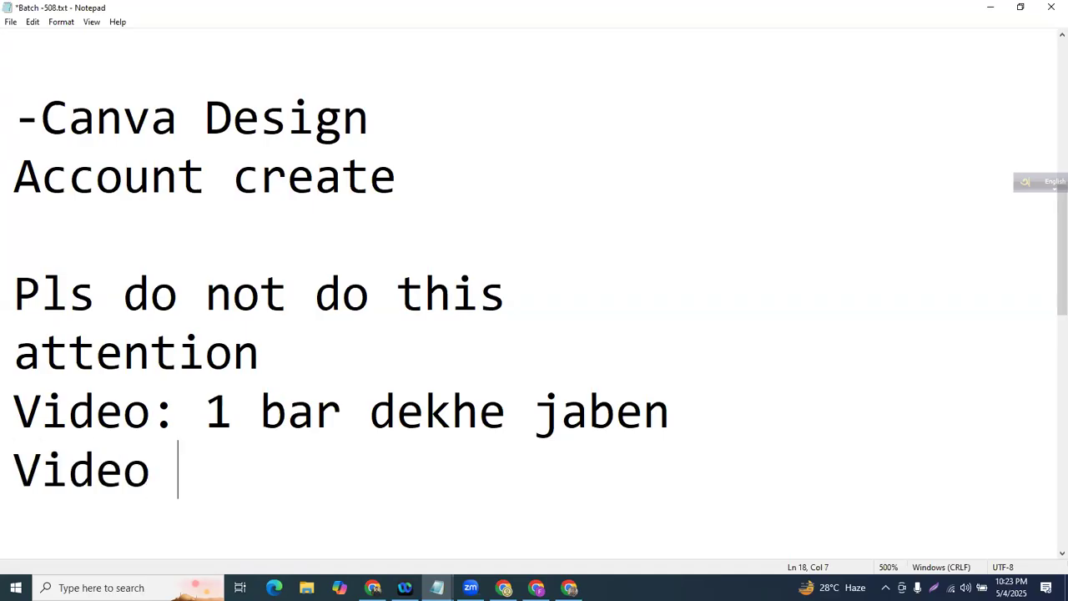
{"action": "type", "text": ": dekhben"}
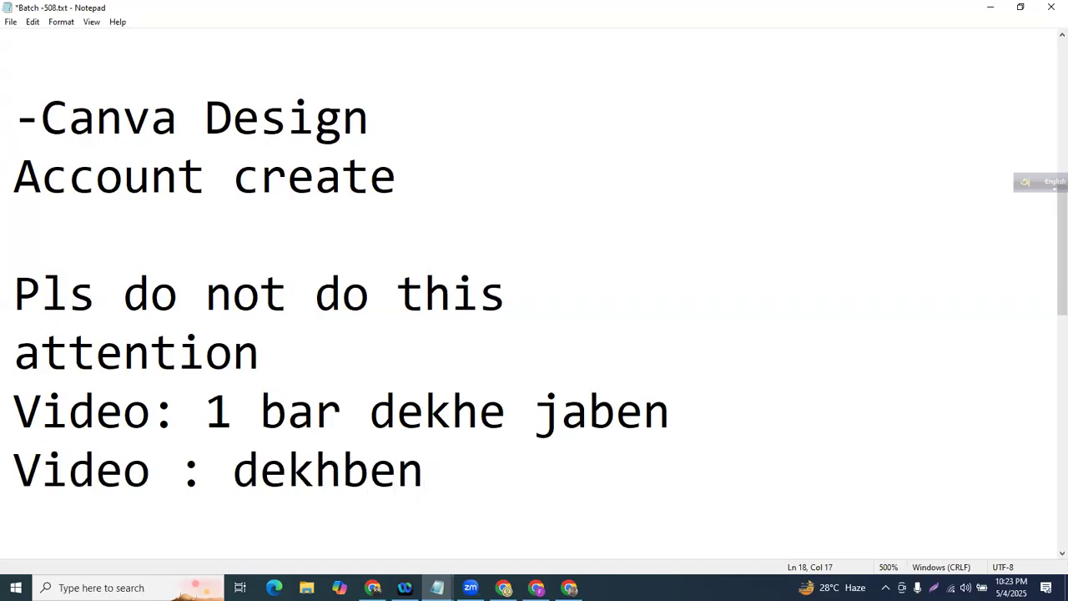
- Zoom the notes to 420%, replace those four lines with 'Password setup', and return to Canva
{"action": "key", "text": "ctrl+minus"}
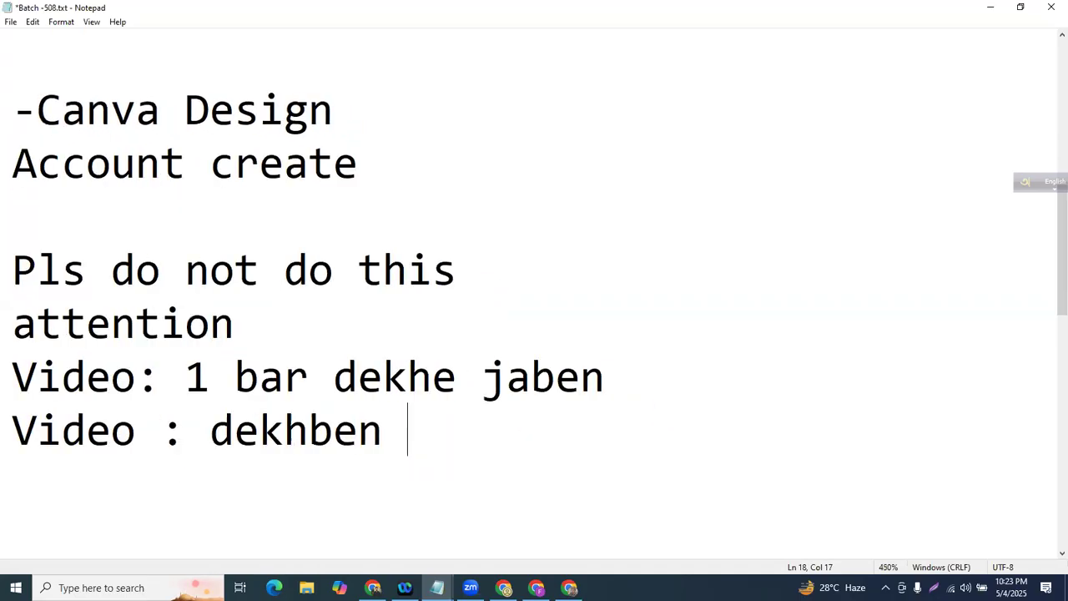
{"action": "key", "text": "ctrl+minus"}
{"action": "key", "text": "ctrl+minus"}
{"action": "key", "text": "ctrl+minus"}
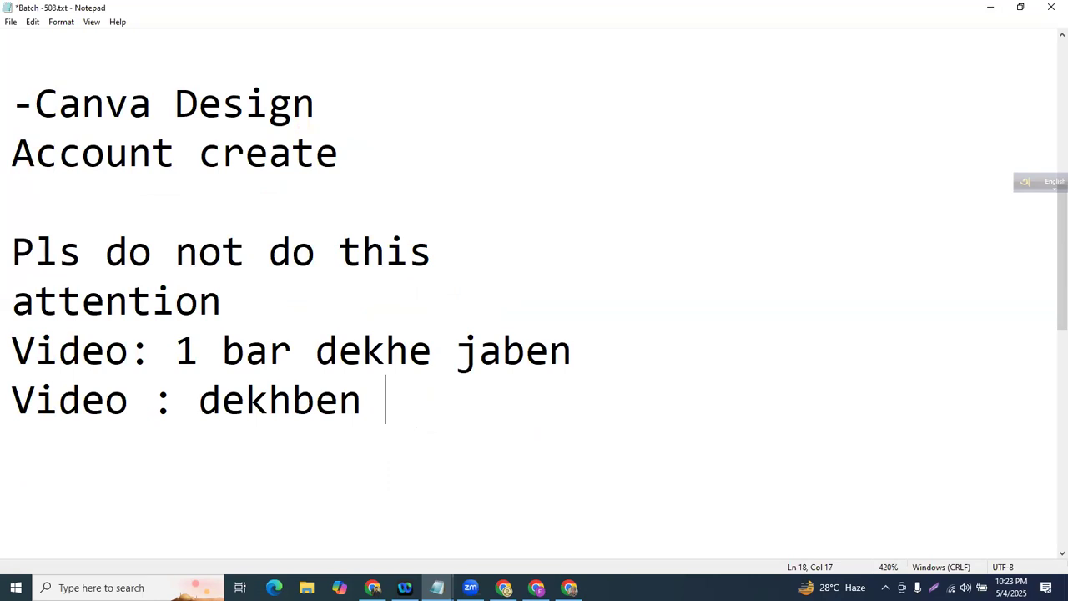
{"action": "left_click_drag", "start_coordinate": [446, 407], "coordinate": [5, 244]}
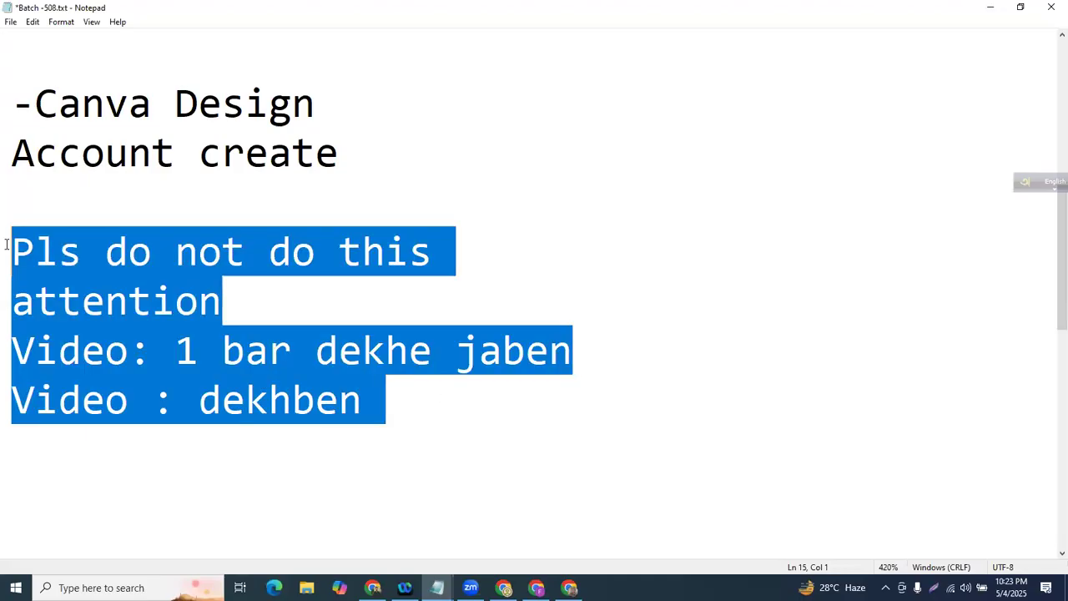
{"action": "key", "text": "BackSpace"}
{"action": "key", "text": "BackSpace"}
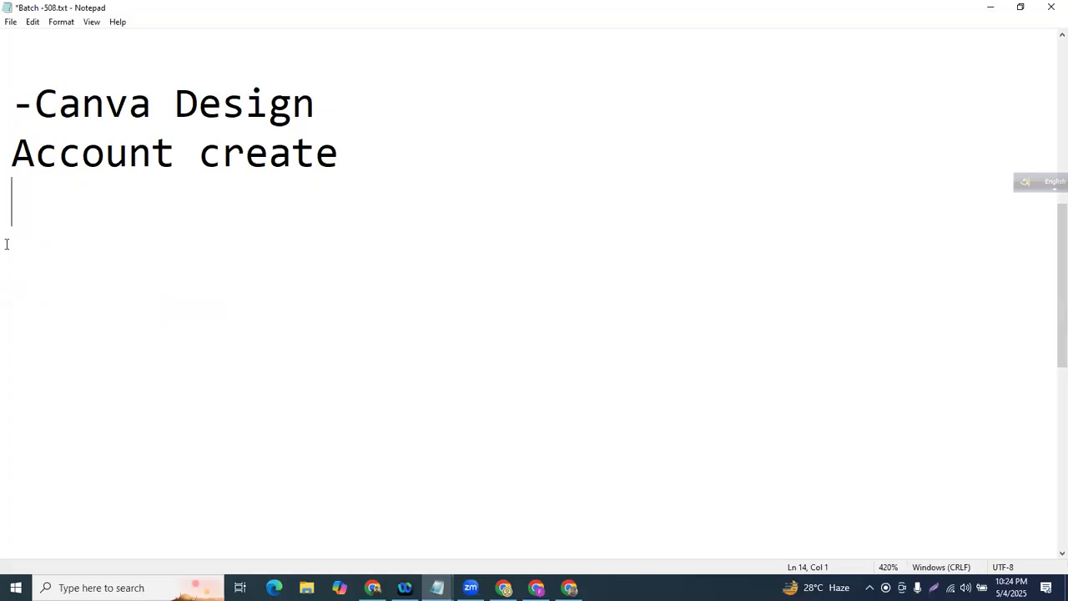
{"action": "type", "text": "Password setup"}
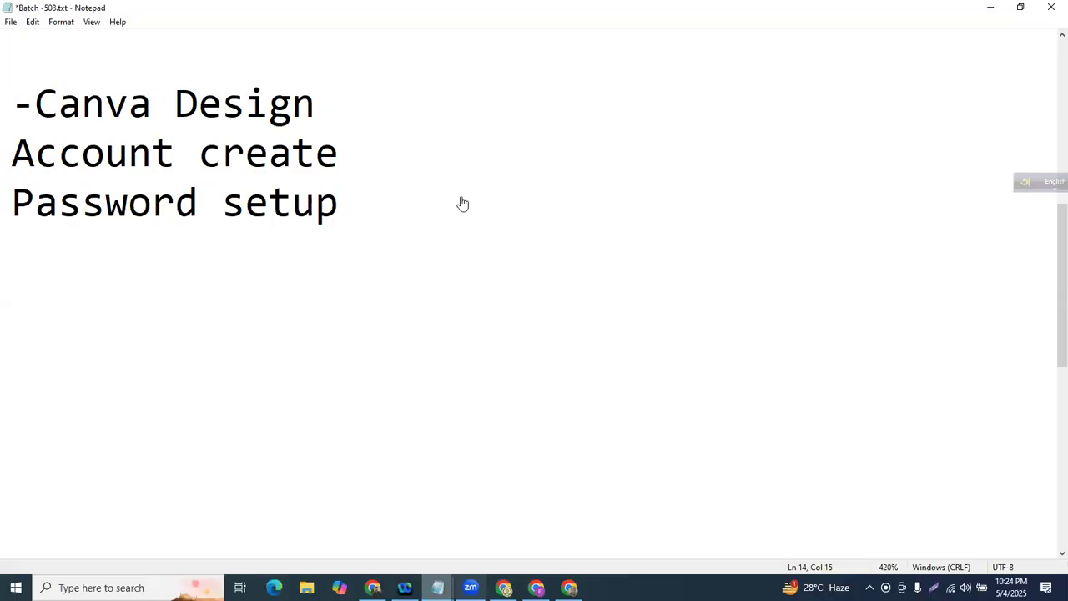
{"action": "key", "text": "alt+Tab"}
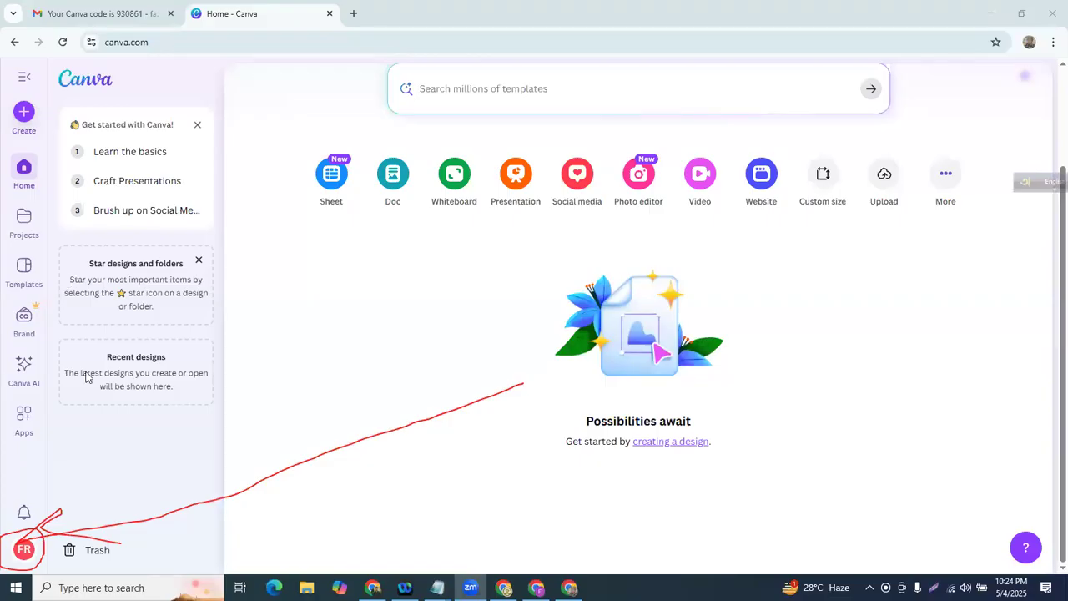
- Go from the profile avatar to Settings > Login and highlight the password explanation
{"action": "left_click", "coordinate": [19, 554]}
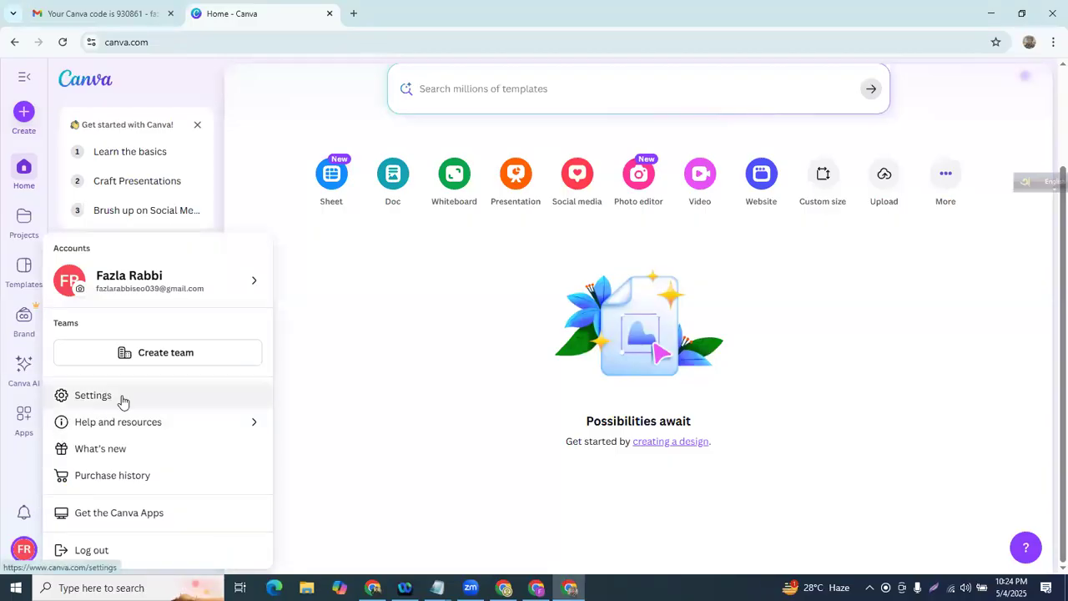
{"action": "left_click", "coordinate": [109, 399]}
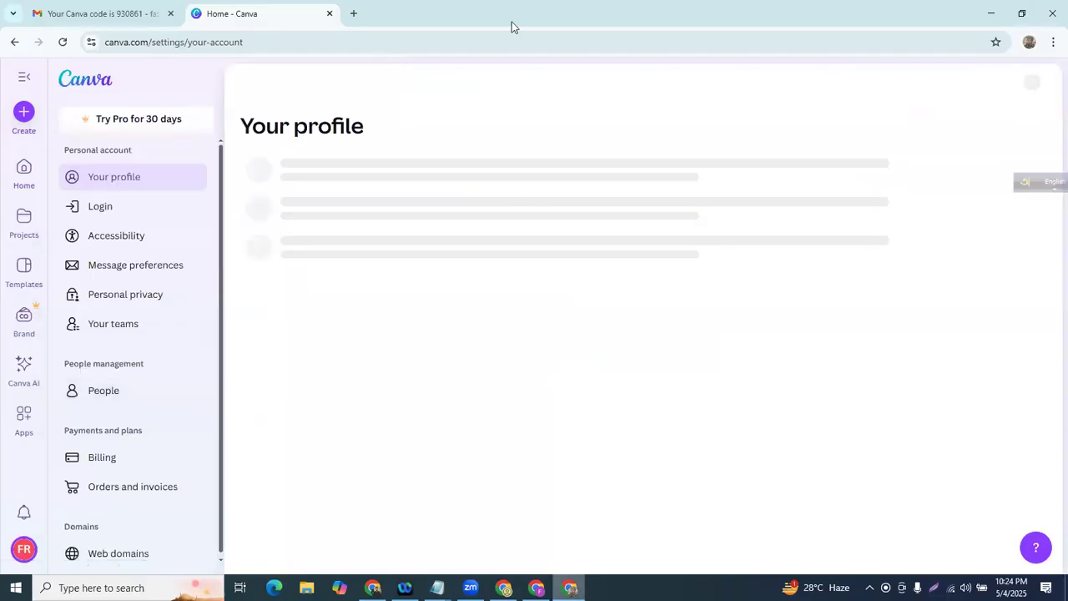
{"action": "left_click", "coordinate": [106, 214]}
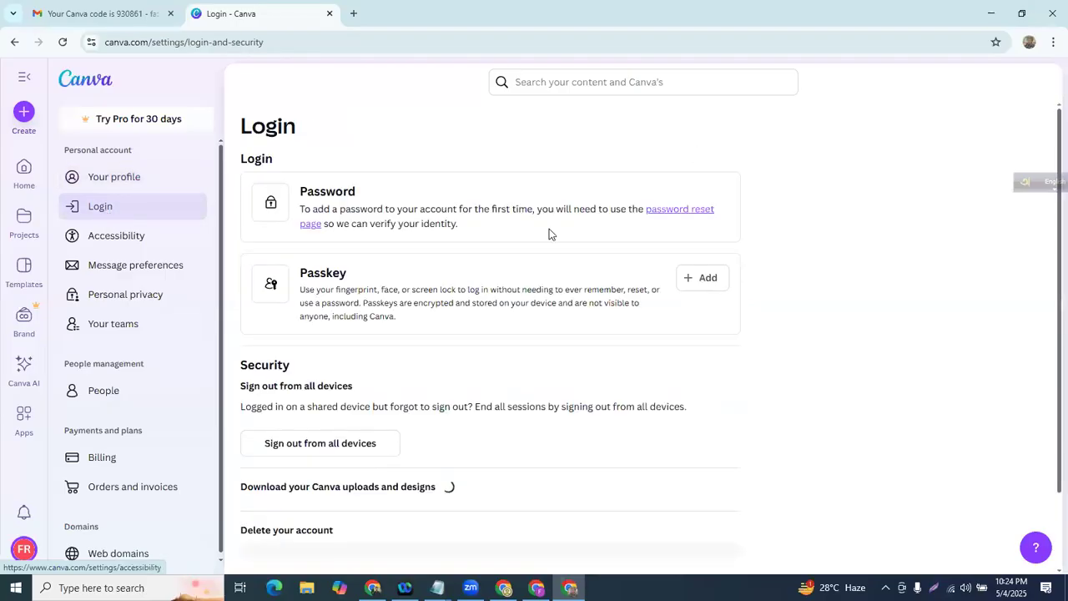
{"action": "scroll", "coordinate": [550, 228], "scroll_direction": "down", "scroll_amount": 1}
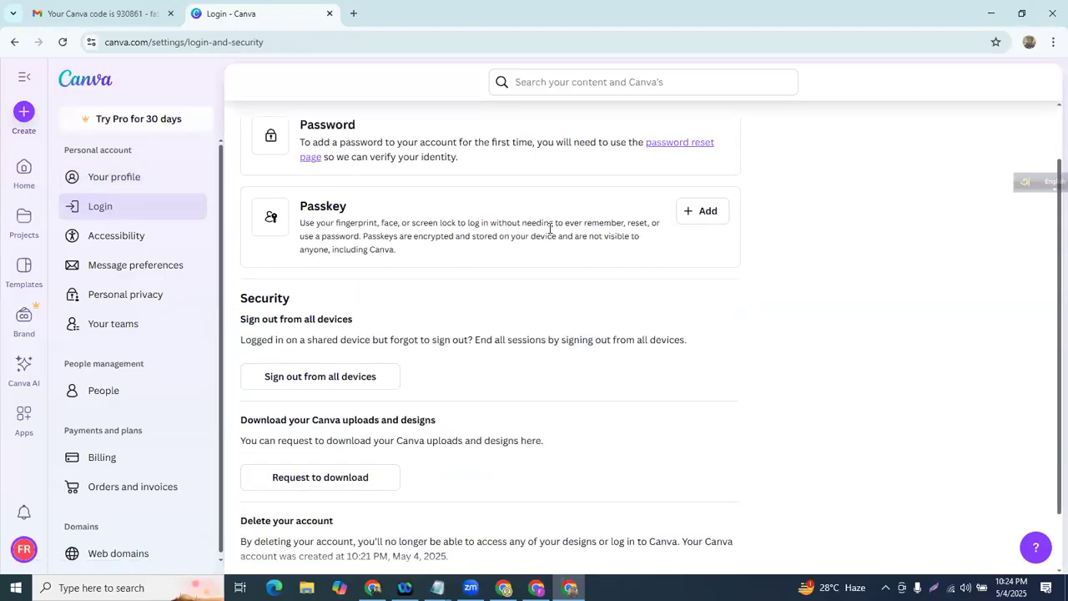
{"action": "scroll", "coordinate": [550, 227], "scroll_direction": "up", "scroll_amount": 1}
{"action": "left_click_drag", "start_coordinate": [306, 191], "coordinate": [516, 233]}
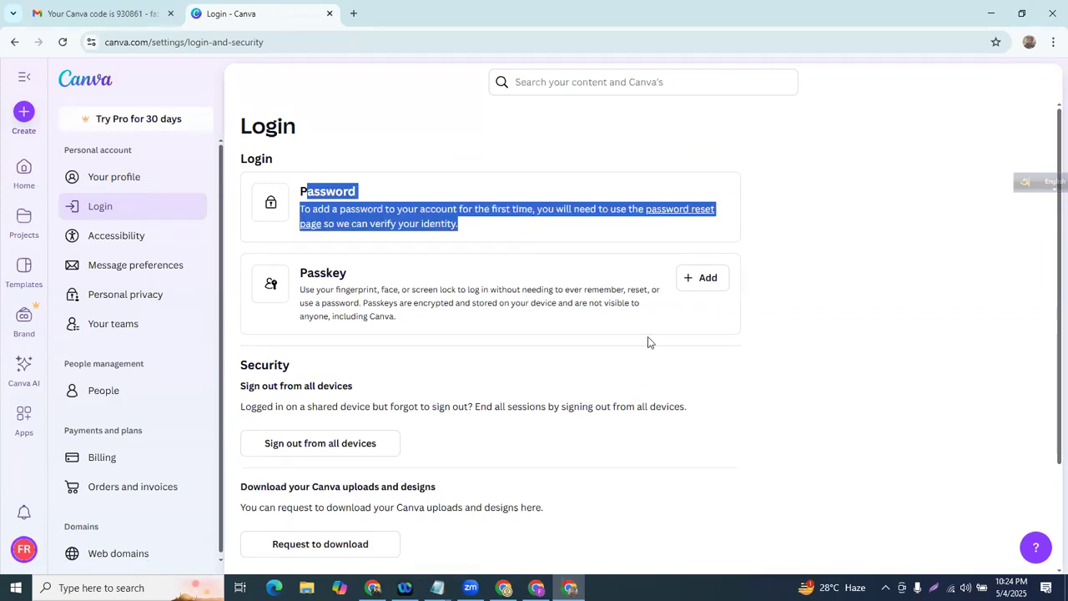
- Request a password reset code for the account's e-mail address
{"action": "left_click", "coordinate": [697, 211]}
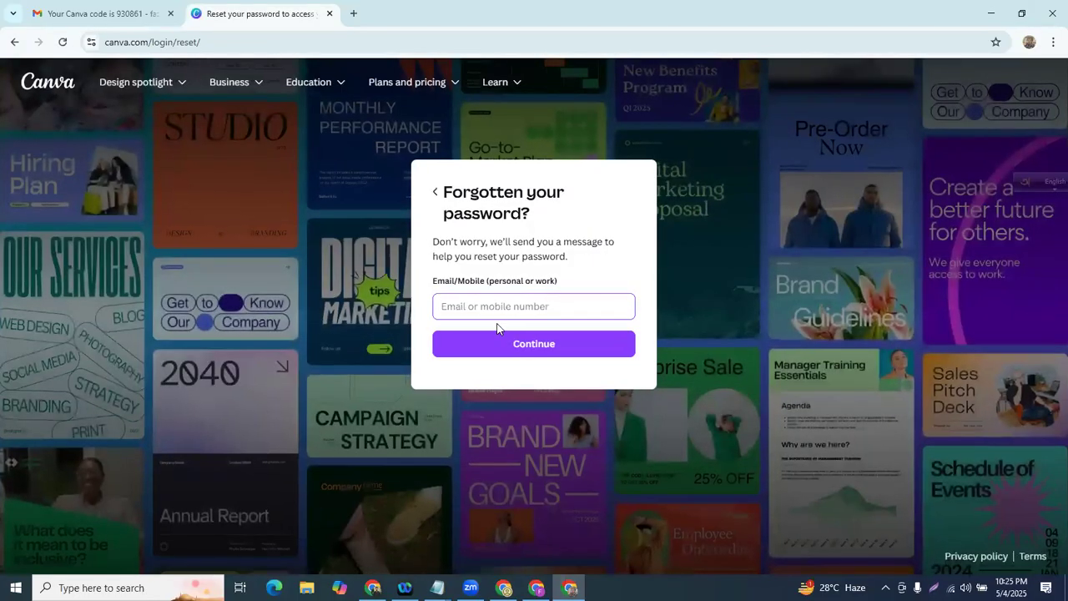
{"action": "left_click", "coordinate": [498, 315]}
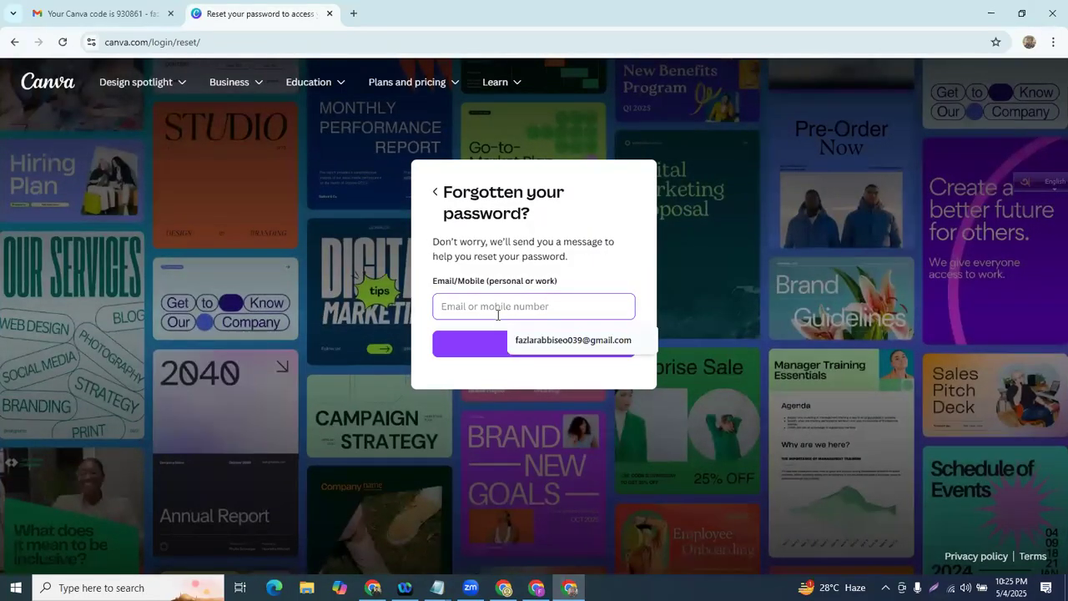
{"action": "left_click", "coordinate": [565, 340]}
{"action": "left_click_drag", "start_coordinate": [601, 307], "coordinate": [433, 304]}
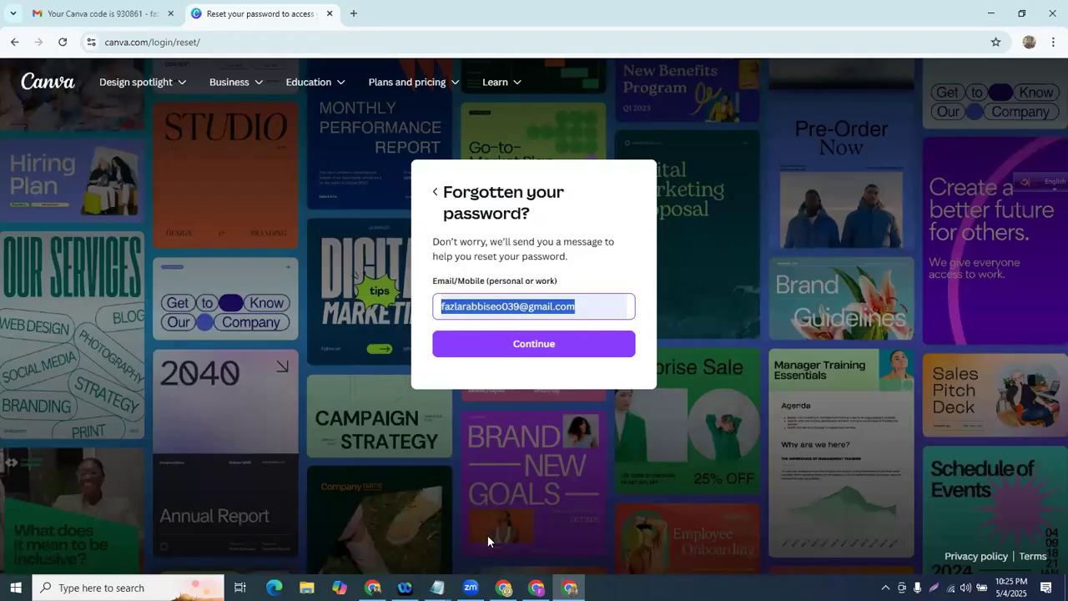
{"action": "left_click", "coordinate": [556, 354]}
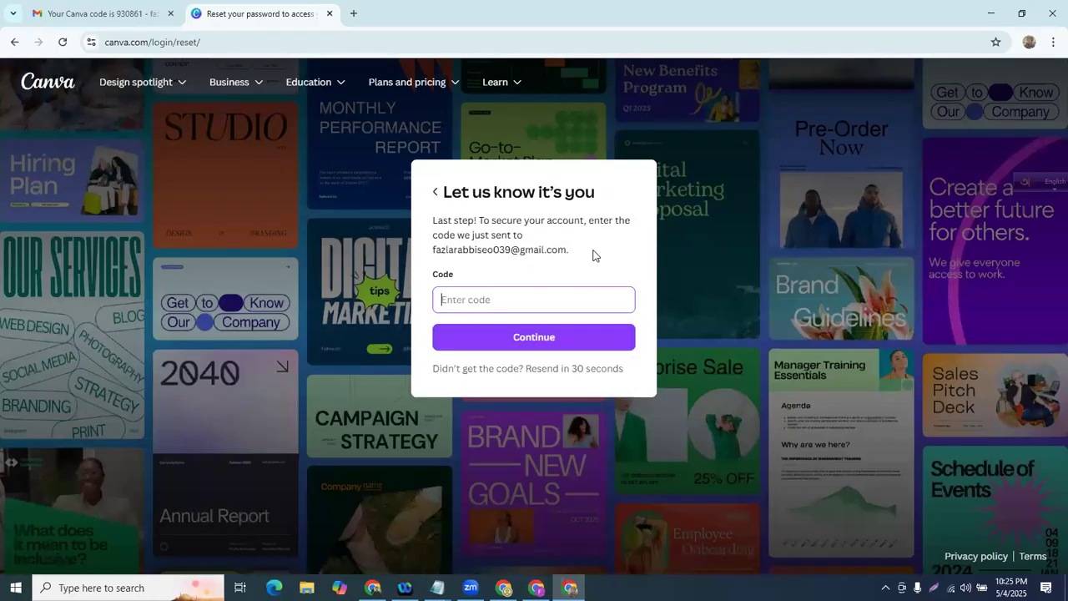
- Copy the code from the newest Canva reset e-mail in Gmail and submit it in Canva
{"action": "left_click", "coordinate": [137, 7]}
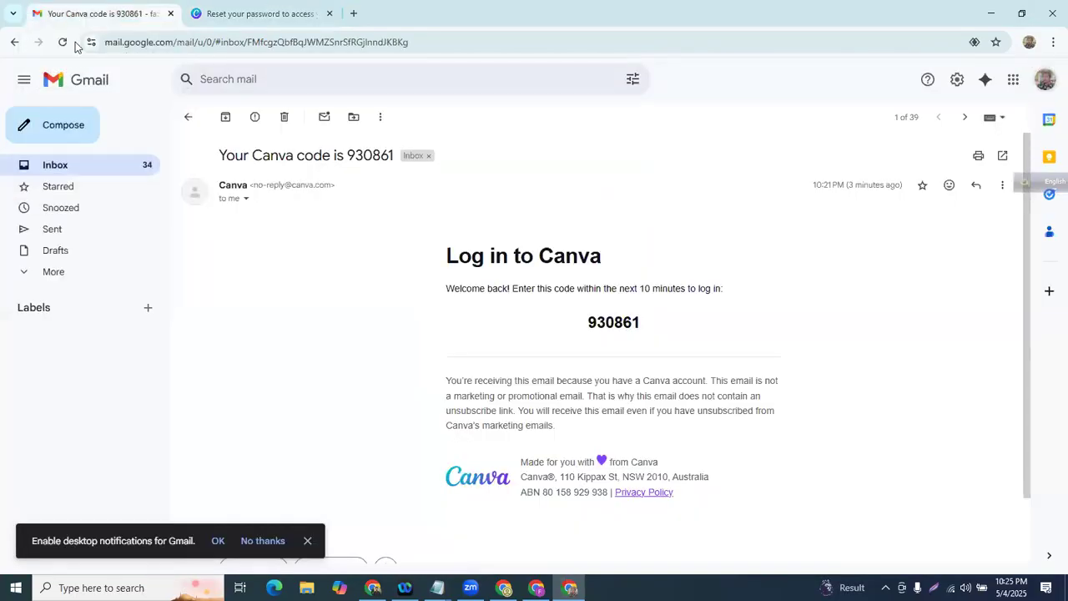
{"action": "left_click", "coordinate": [15, 43]}
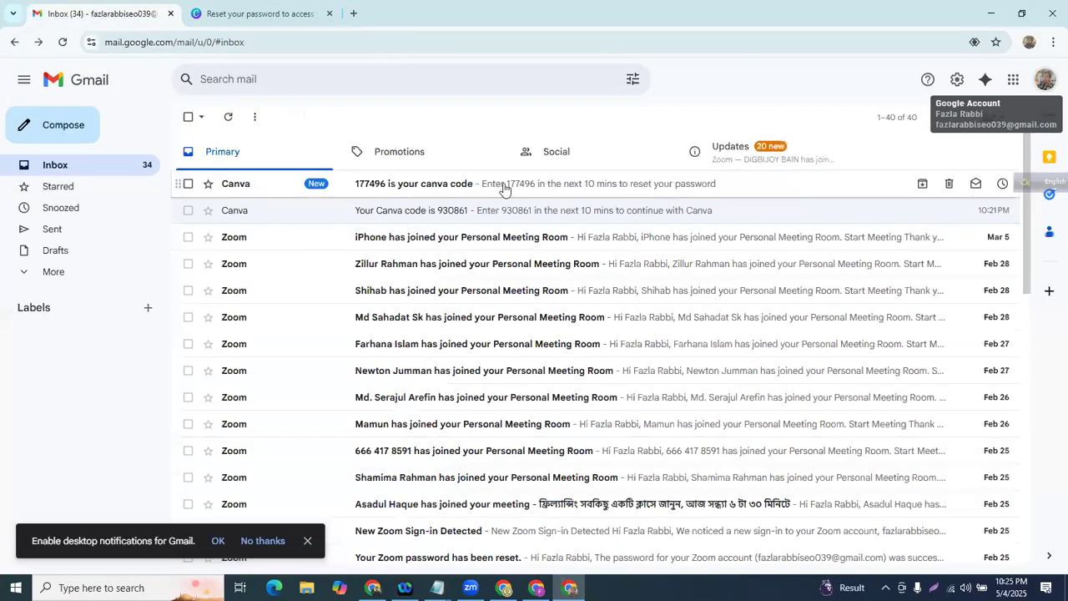
{"action": "left_click", "coordinate": [505, 183]}
{"action": "left_click_drag", "start_coordinate": [591, 313], "coordinate": [659, 313]}
{"action": "key", "text": "ctrl+c"}
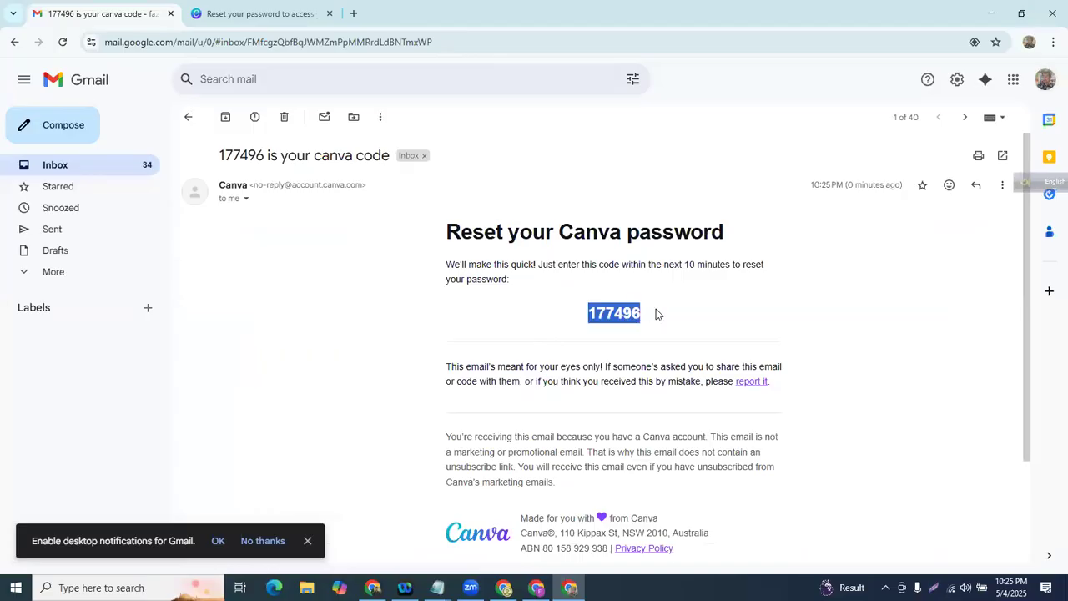
{"action": "left_click", "coordinate": [307, 4]}
{"action": "left_click", "coordinate": [523, 298]}
{"action": "key", "text": "ctrl+v"}
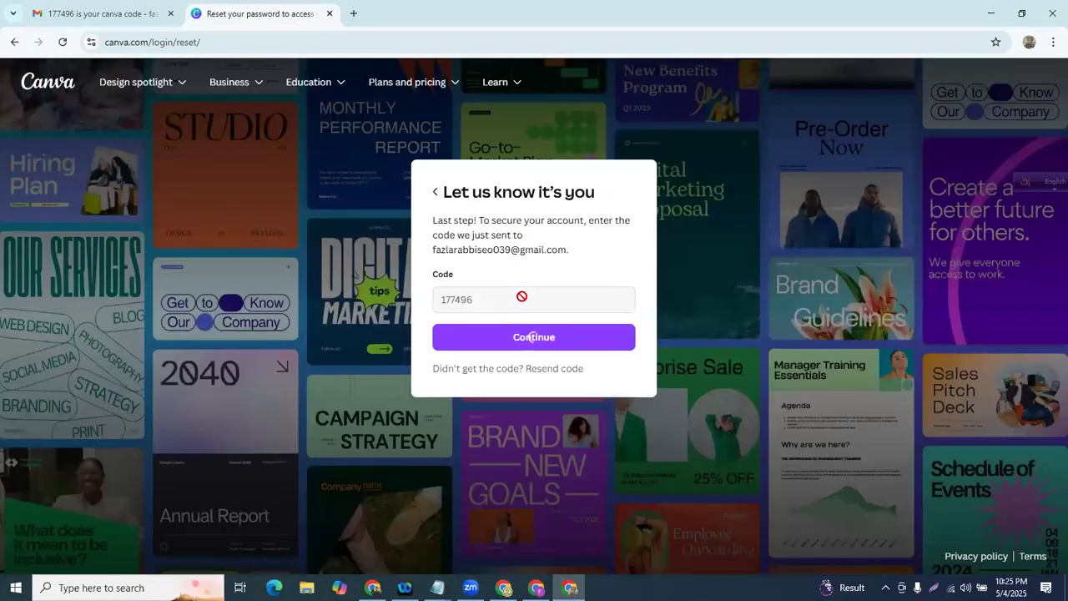
{"action": "left_click", "coordinate": [521, 337]}
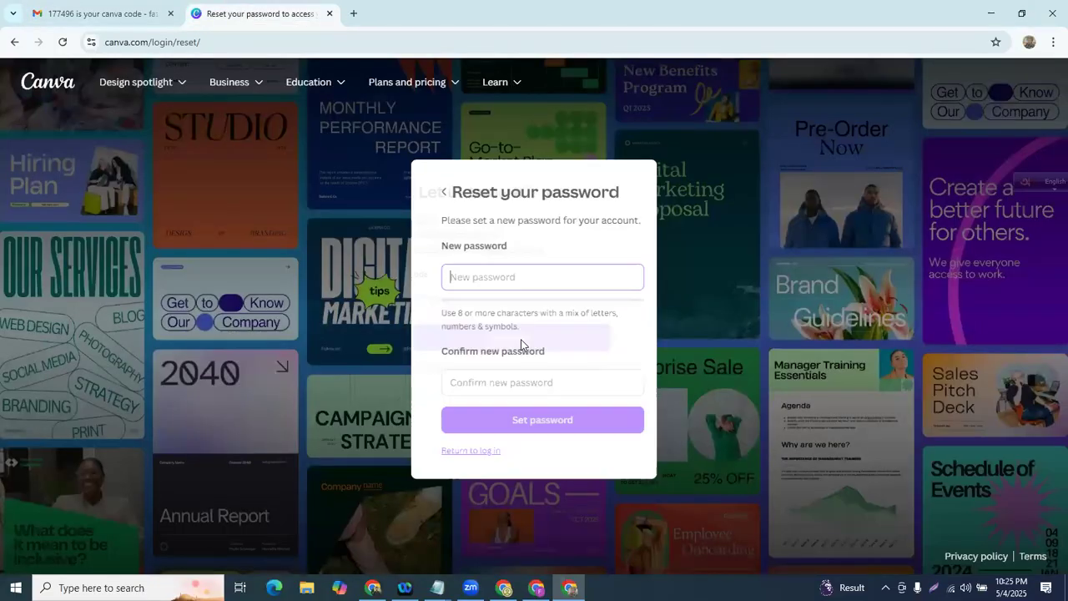
- Enter and confirm the new account password, declining Chrome's suggested one, and save it
{"action": "left_click", "coordinate": [494, 276]}
{"action": "type", "text": "••"}
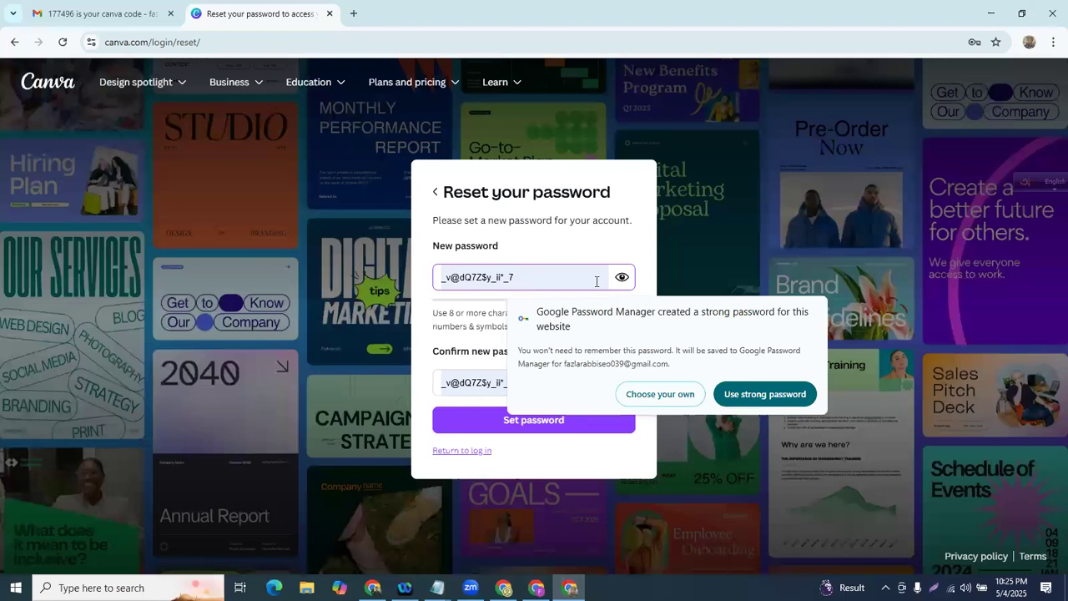
{"action": "key", "text": "BackSpace"}
{"action": "key", "text": "BackSpace"}
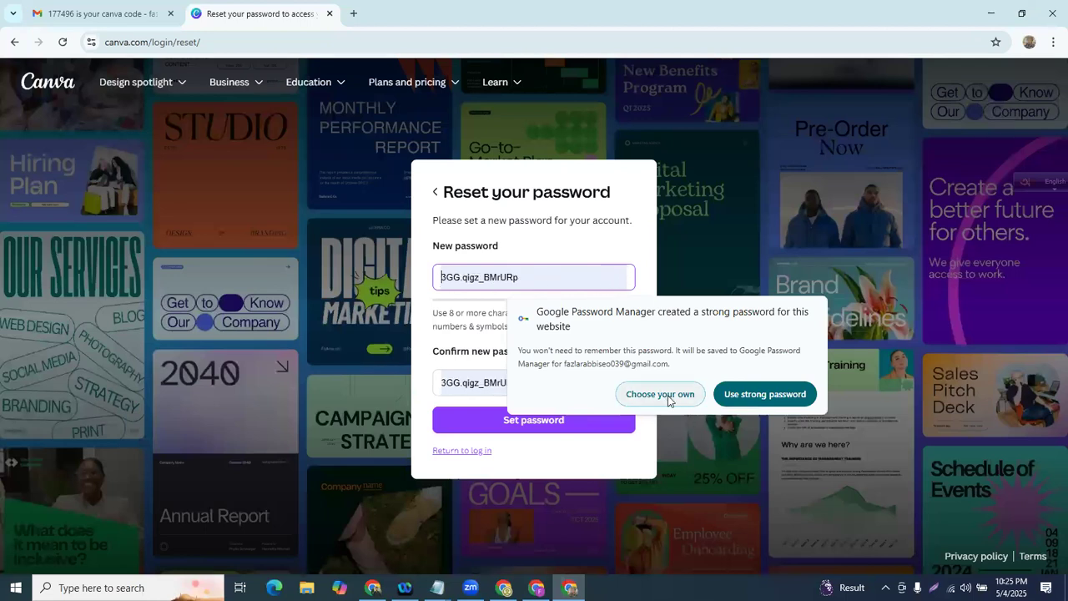
{"action": "left_click", "coordinate": [669, 396]}
{"action": "type", "text": "••••••••"}
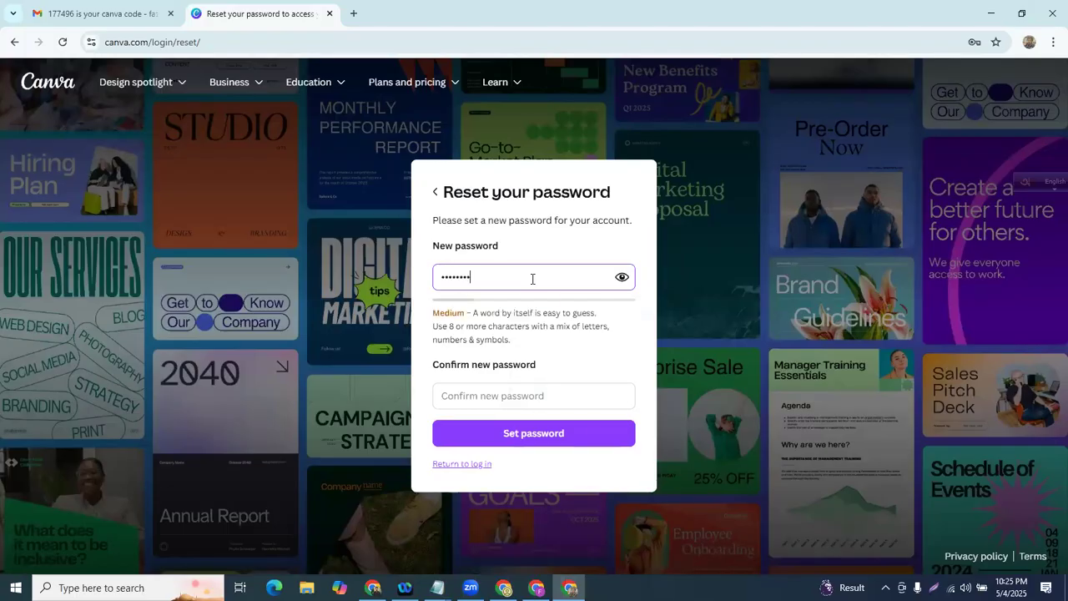
{"action": "left_click", "coordinate": [492, 395]}
{"action": "type", "text": "•••"}
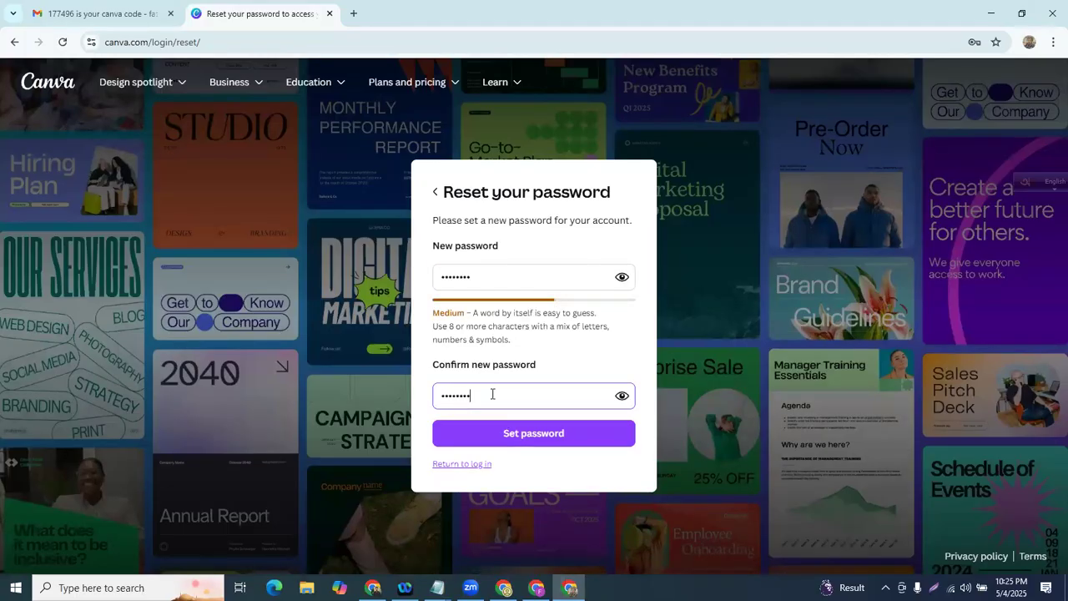
{"action": "type", "text": "•••••"}
{"action": "left_click", "coordinate": [543, 436]}
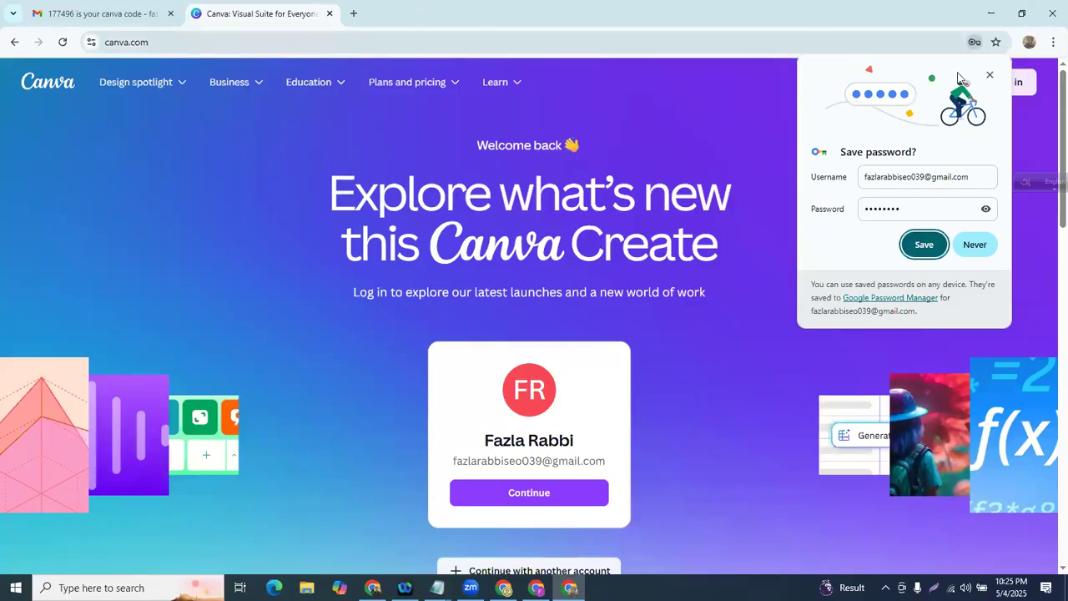
- Dismiss Chrome's Save password prompt, leaving Canva's Welcome back page
{"action": "left_click", "coordinate": [302, 40]}
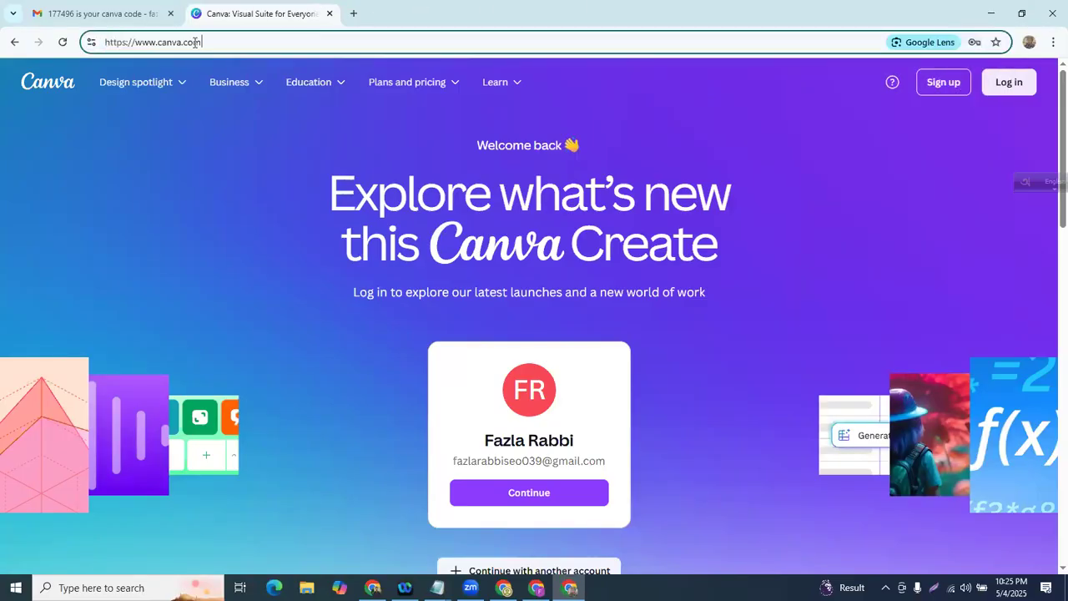
{"action": "left_click", "coordinate": [114, 228]}
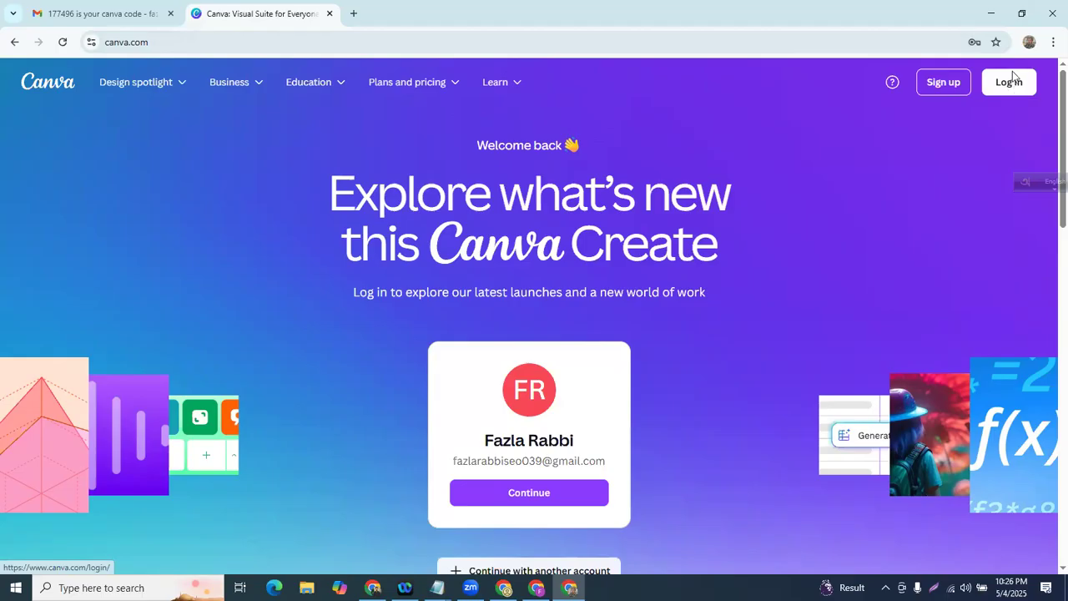
- Sign back into the remembered Canva account with the new password to reach Home
{"action": "left_click", "coordinate": [1010, 81]}
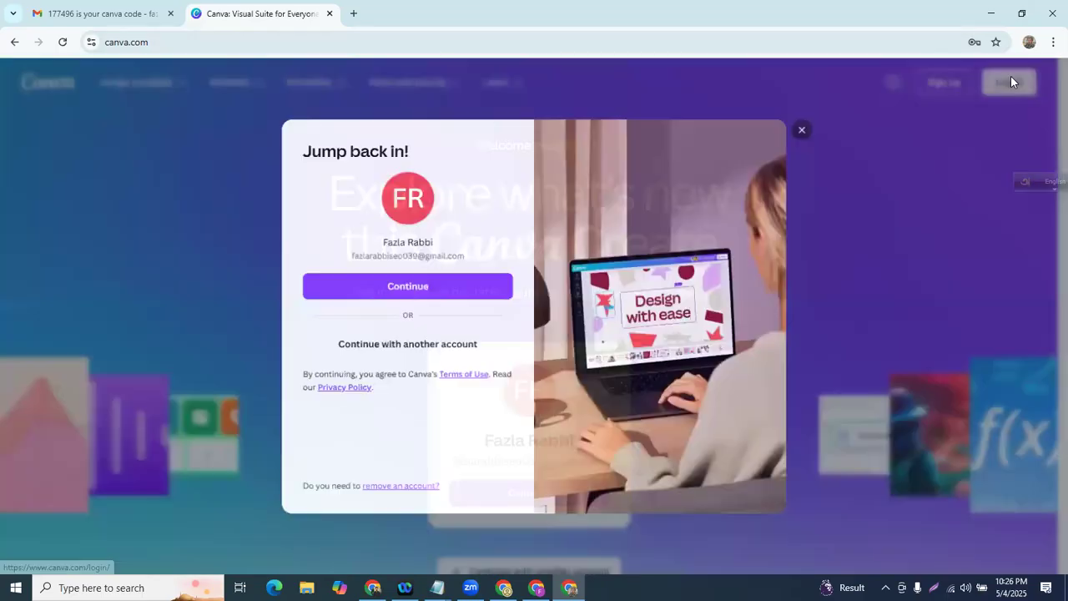
{"action": "left_click", "coordinate": [406, 292]}
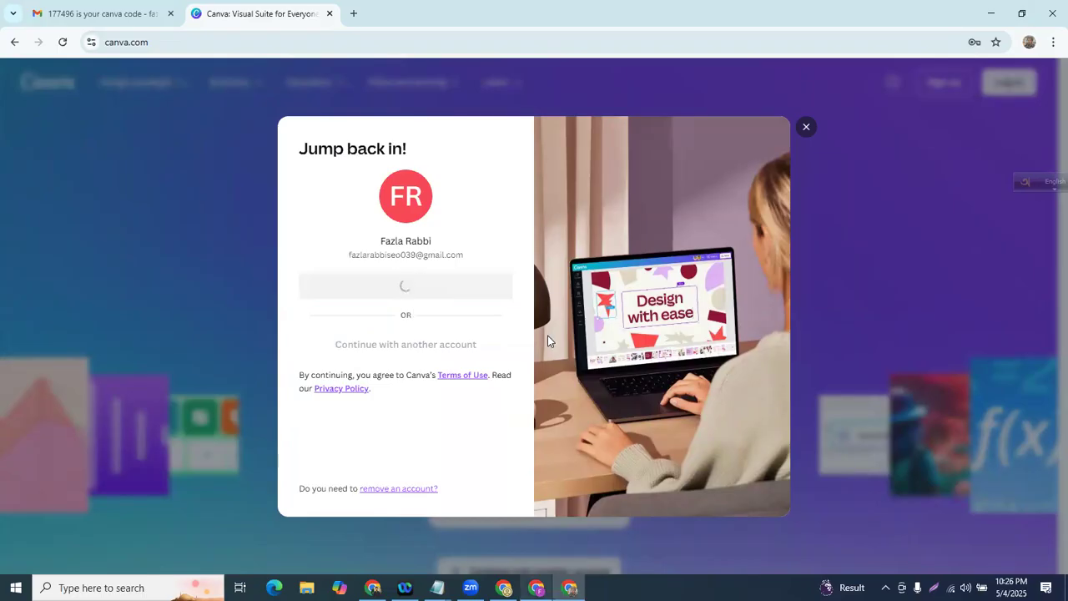
{"action": "type", "text": "***"}
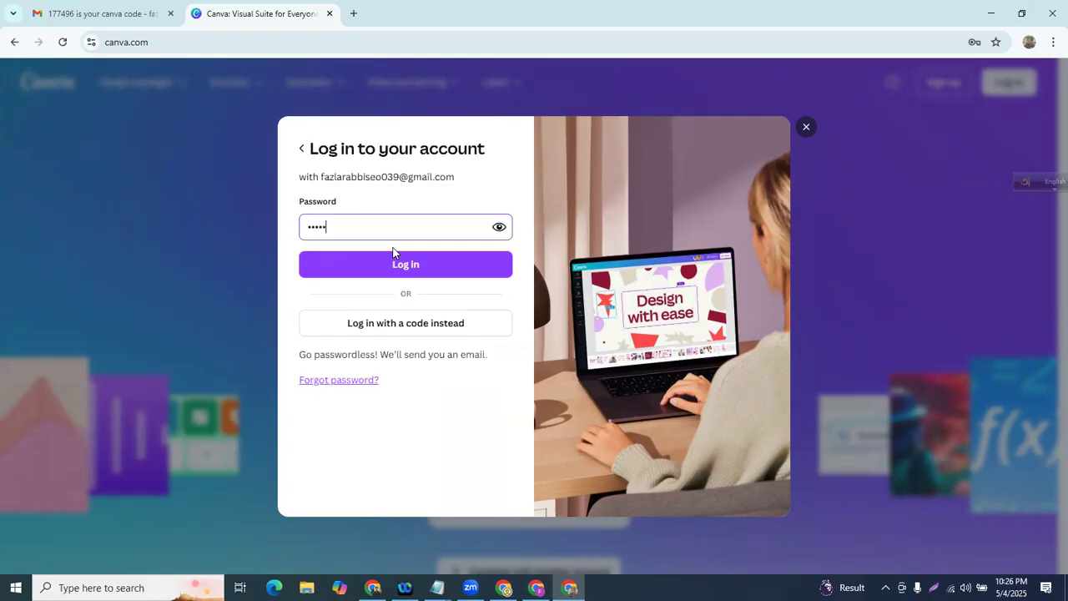
{"action": "type", "text": "*****"}
{"action": "left_click", "coordinate": [410, 264]}
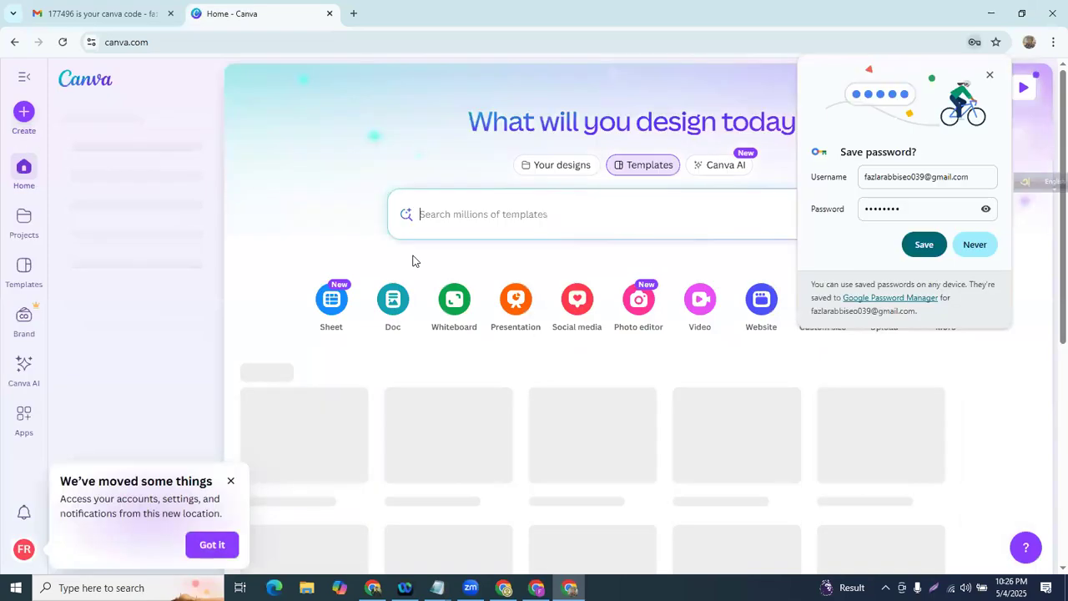
{"action": "left_click", "coordinate": [420, 214]}
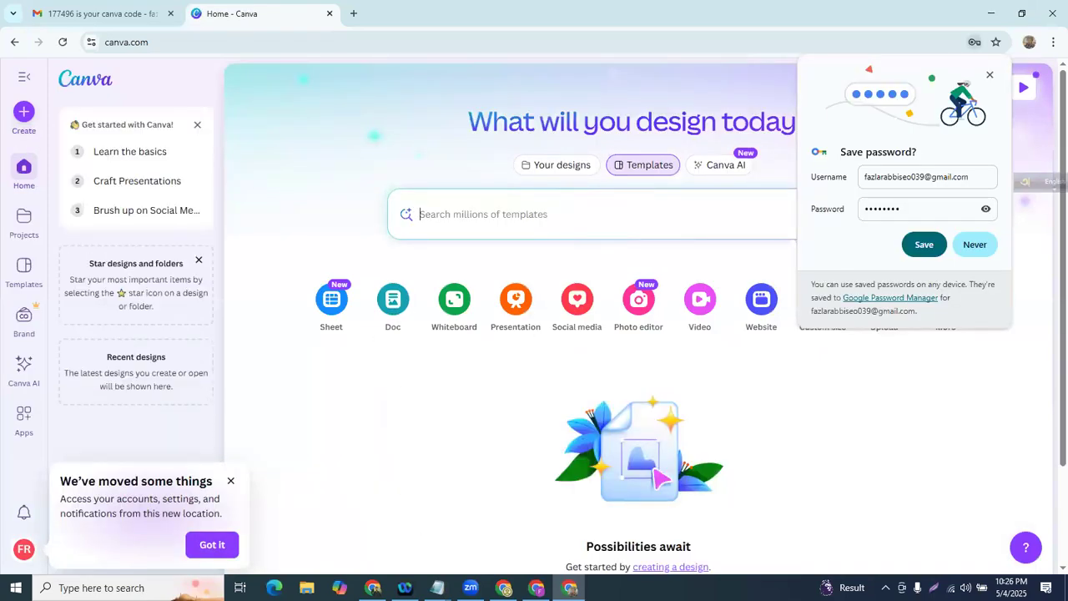
{"action": "key", "text": "alt+Tab"}
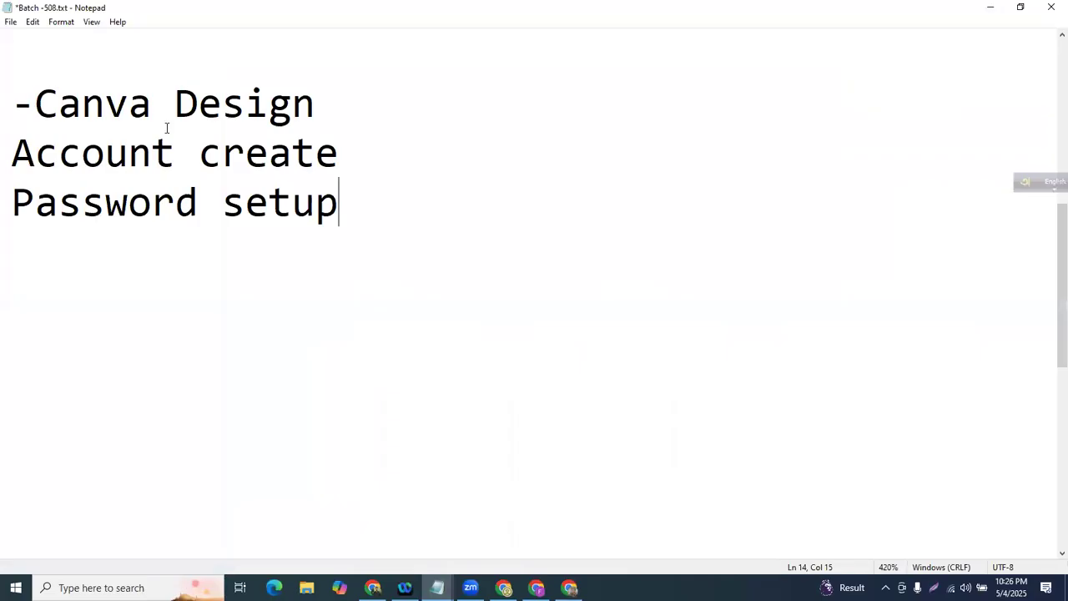
- Prefix 'Account create' and 'Password setup' with dashes and add an '-Explore' line below them
{"action": "scroll", "coordinate": [167, 128], "scroll_direction": "down", "scroll_amount": 5}
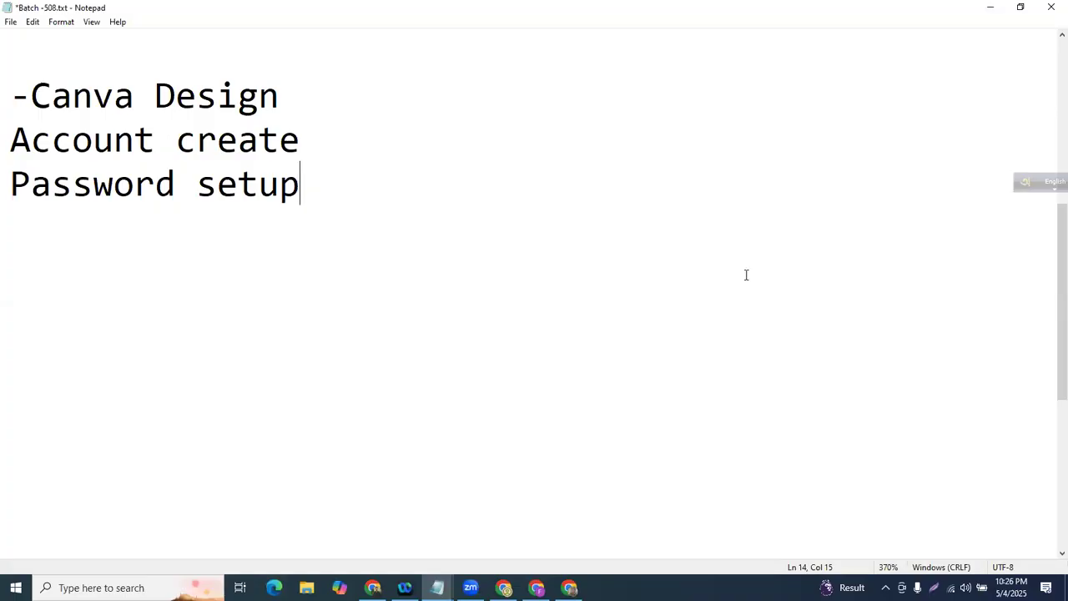
{"action": "left_click", "coordinate": [333, 188]}
{"action": "left_click", "coordinate": [6, 133]}
{"action": "type", "text": "-"}
{"action": "left_click", "coordinate": [8, 177]}
{"action": "type", "text": "-"}
{"action": "left_click", "coordinate": [377, 176]}
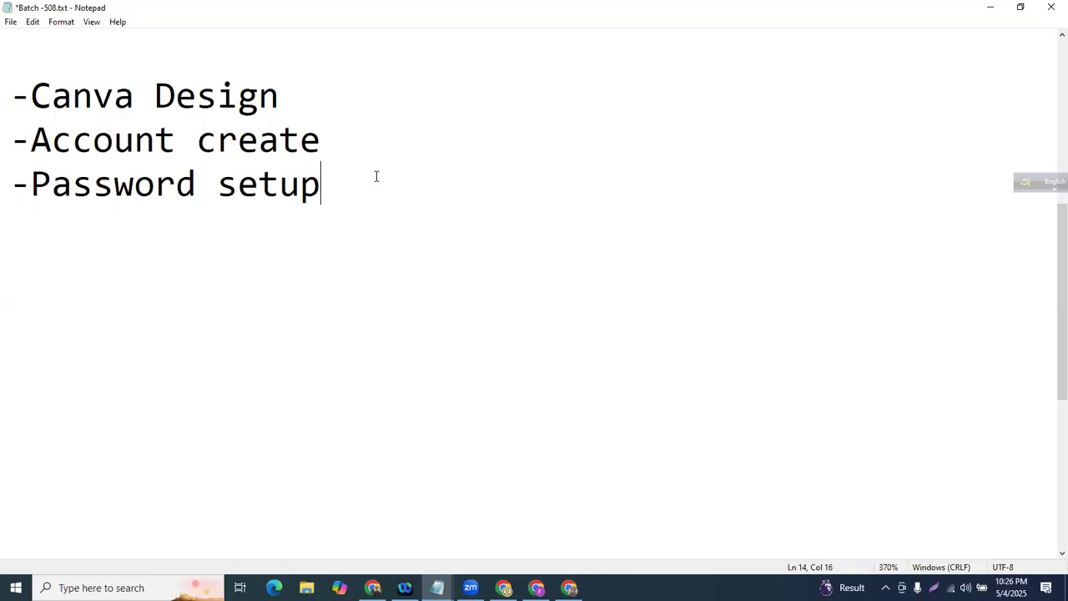
{"action": "key", "text": "Return"}
{"action": "type", "text": "-E"}
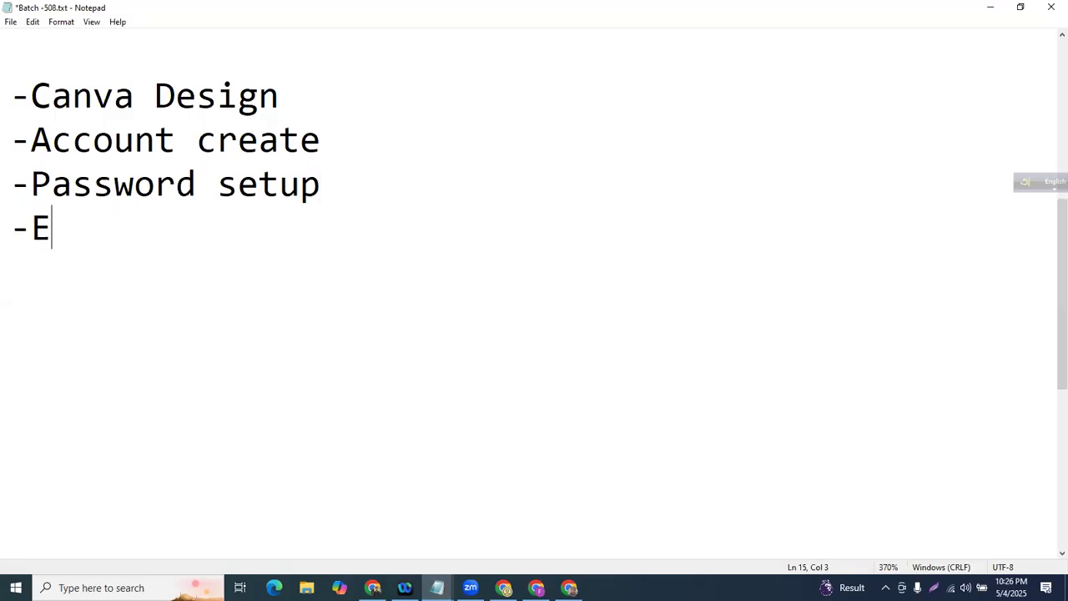
{"action": "type", "text": "xplore"}
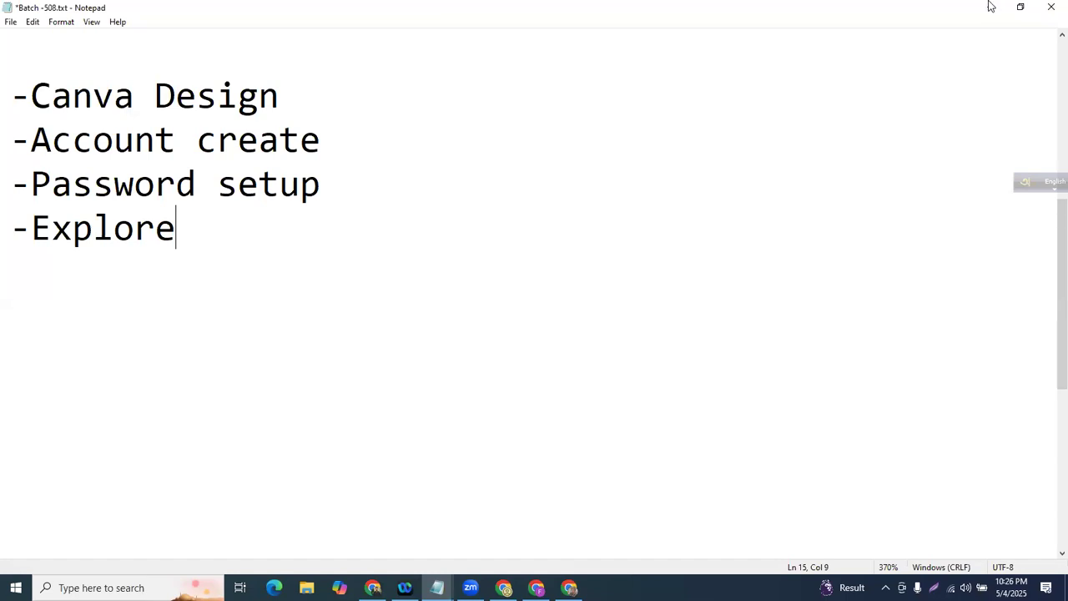
{"action": "key", "text": "alt+Tab"}
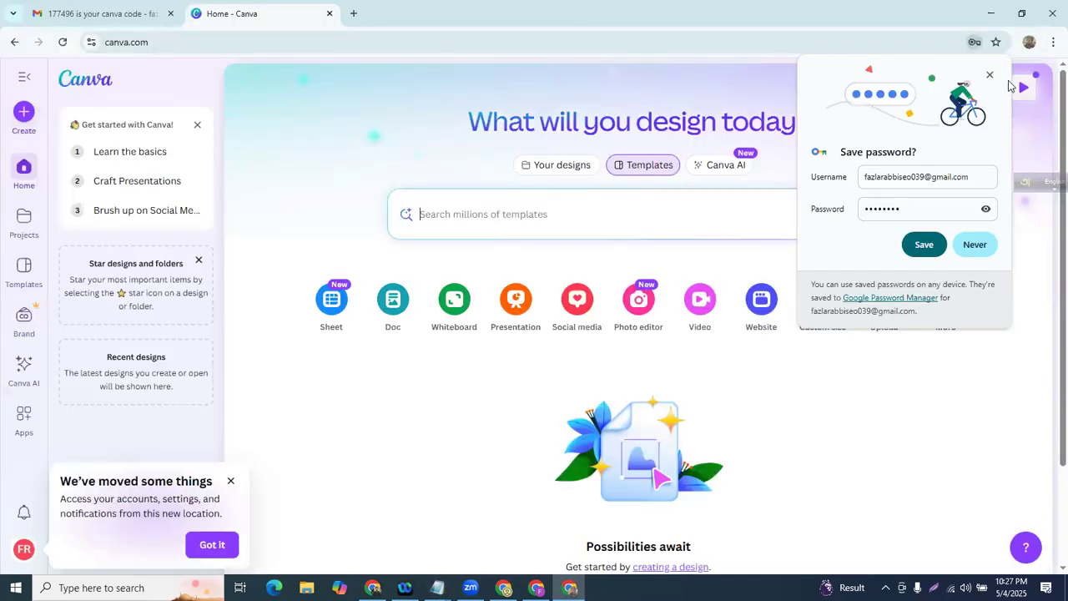
- Accept Chrome's save-password prompt, then mark up and clear the Canva header and sidebar
{"action": "left_click", "coordinate": [924, 244]}
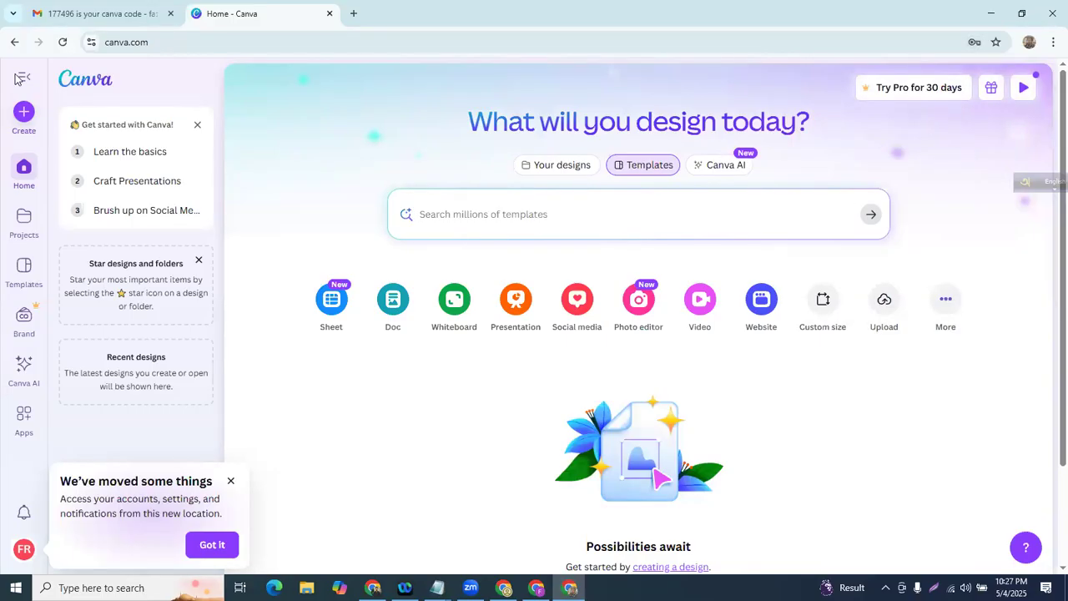
{"action": "mouse_move", "coordinate": [944, 121]}
{"action": "left_mouse_down"}
{"action": "mouse_move", "coordinate": [113, 117]}
{"action": "mouse_move", "coordinate": [11, 52]}
{"action": "mouse_move", "coordinate": [5, 88]}
{"action": "left_mouse_up"}
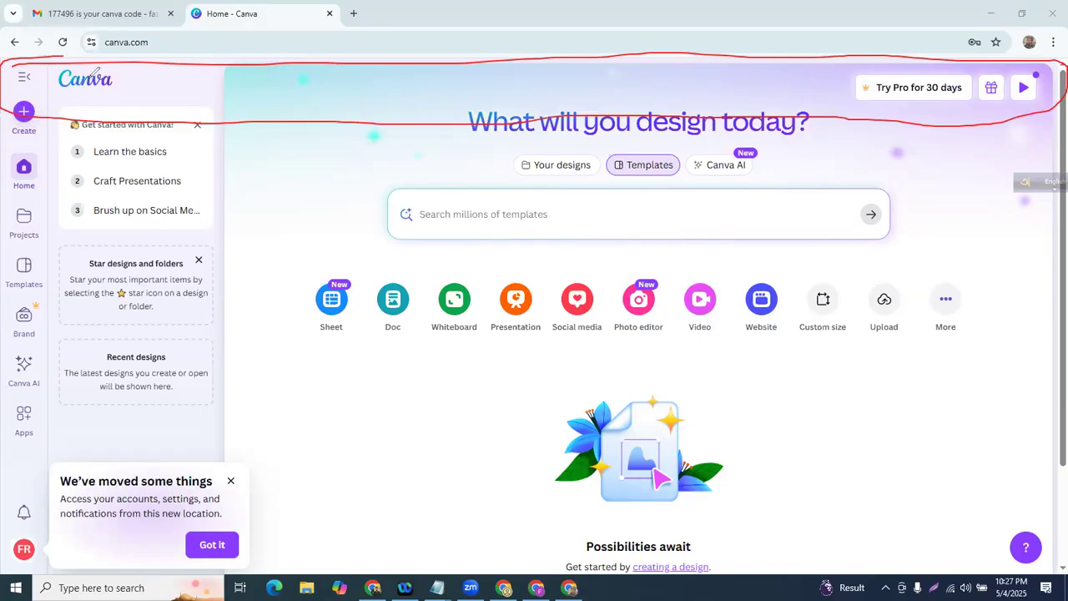
{"action": "mouse_move", "coordinate": [134, 48]}
{"action": "left_mouse_down"}
{"action": "mouse_move", "coordinate": [126, 570]}
{"action": "mouse_move", "coordinate": [13, 573]}
{"action": "mouse_move", "coordinate": [5, 44]}
{"action": "mouse_move", "coordinate": [144, 49]}
{"action": "left_mouse_up"}
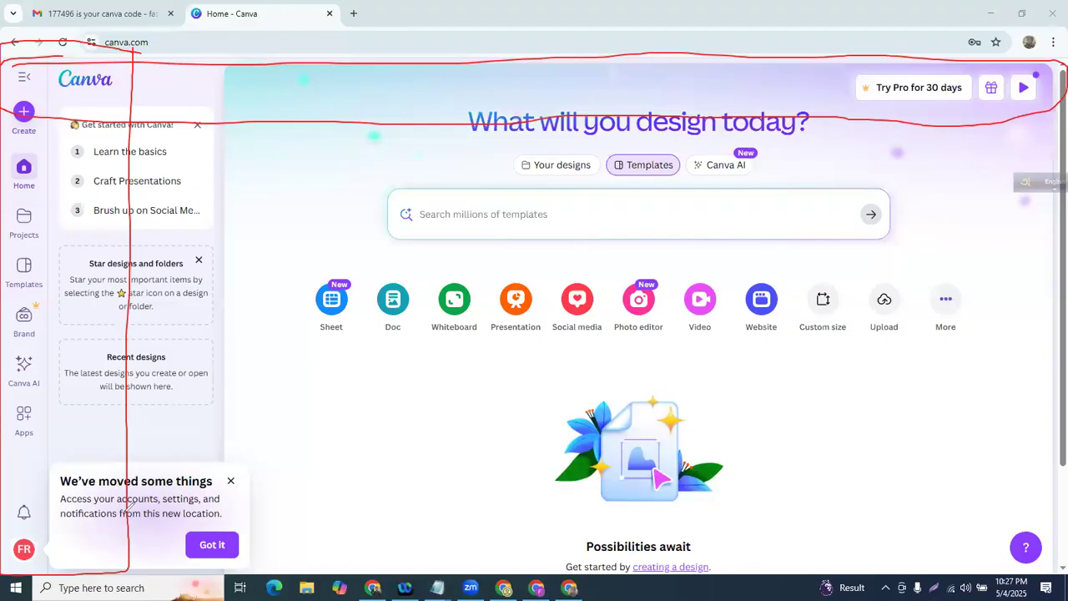
{"action": "key", "text": "Escape"}
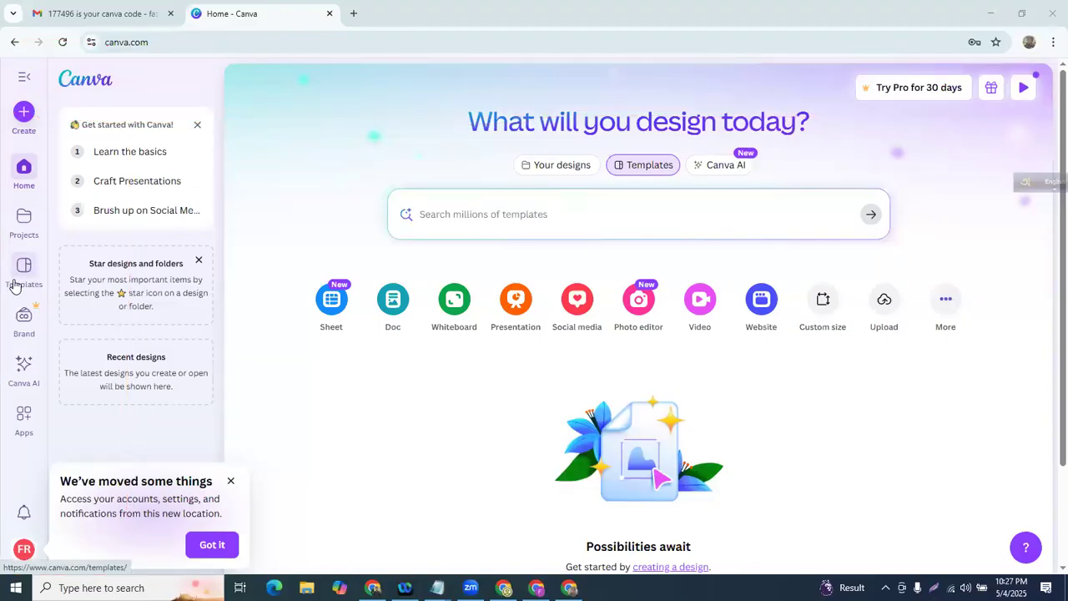
- Show the Business templates and scroll through its proposals, invoices and reports
{"action": "left_click", "coordinate": [15, 285]}
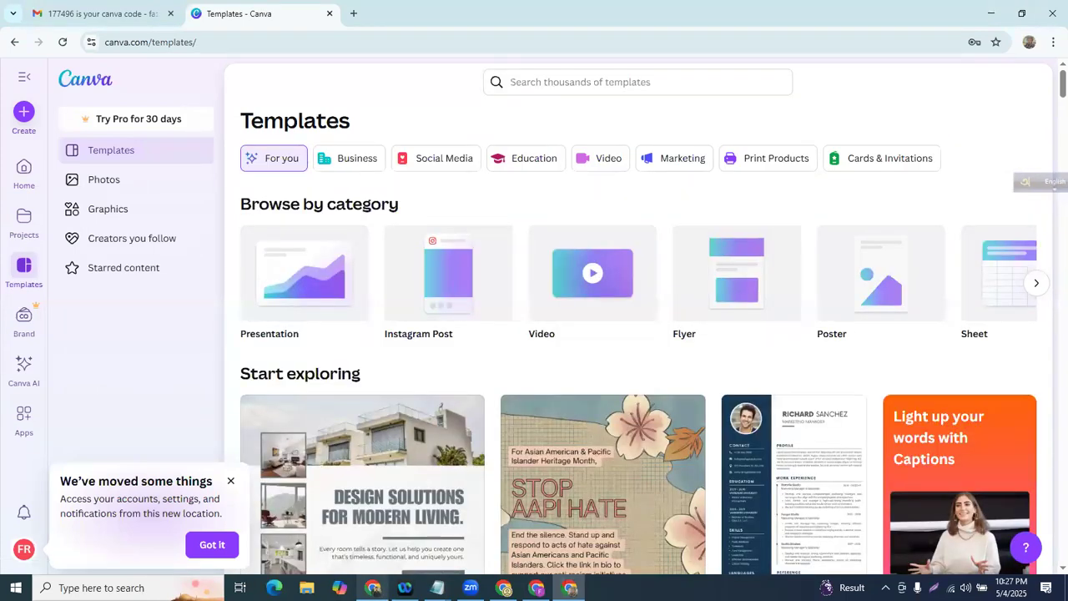
{"action": "mouse_move", "coordinate": [215, 127]}
{"action": "left_mouse_down"}
{"action": "mouse_move", "coordinate": [972, 112]}
{"action": "mouse_move", "coordinate": [930, 182]}
{"action": "mouse_move", "coordinate": [244, 190]}
{"action": "mouse_move", "coordinate": [314, 87]}
{"action": "left_mouse_up"}
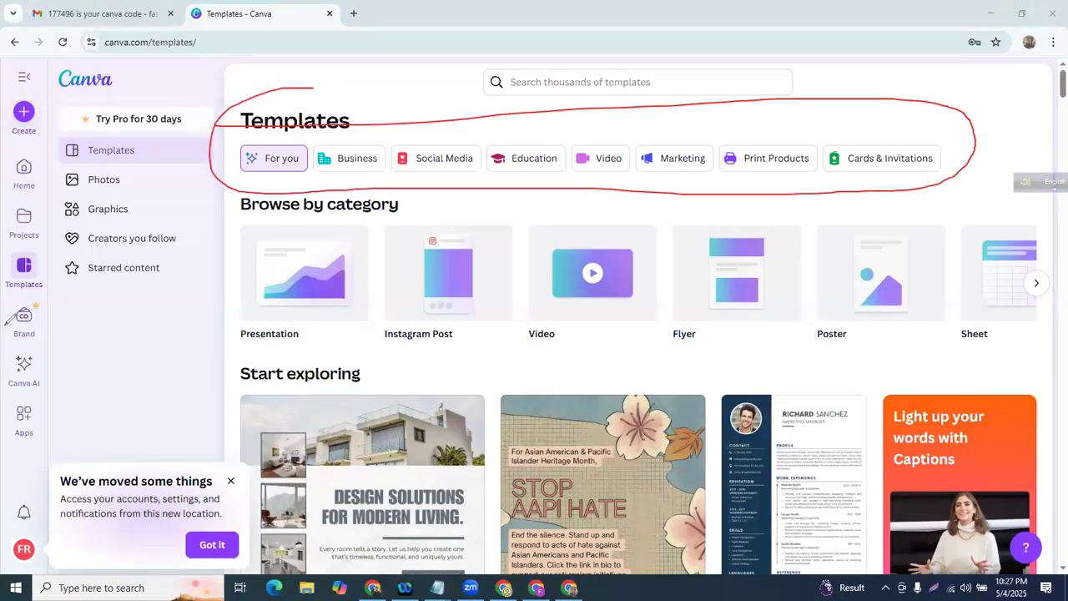
{"action": "left_click", "coordinate": [357, 159]}
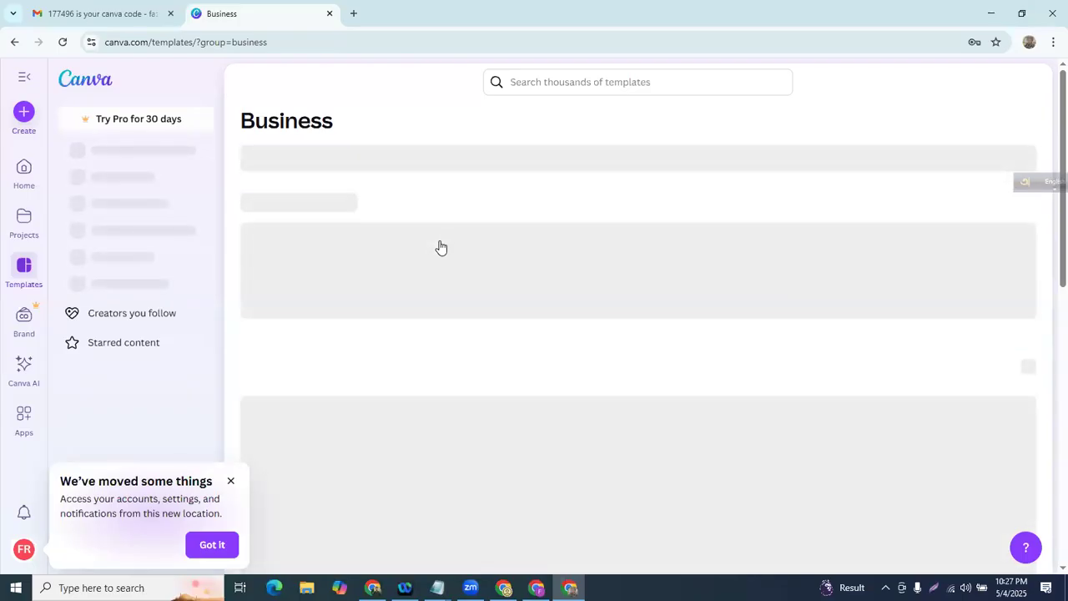
{"action": "scroll", "coordinate": [439, 247], "scroll_direction": "down", "scroll_amount": 2}
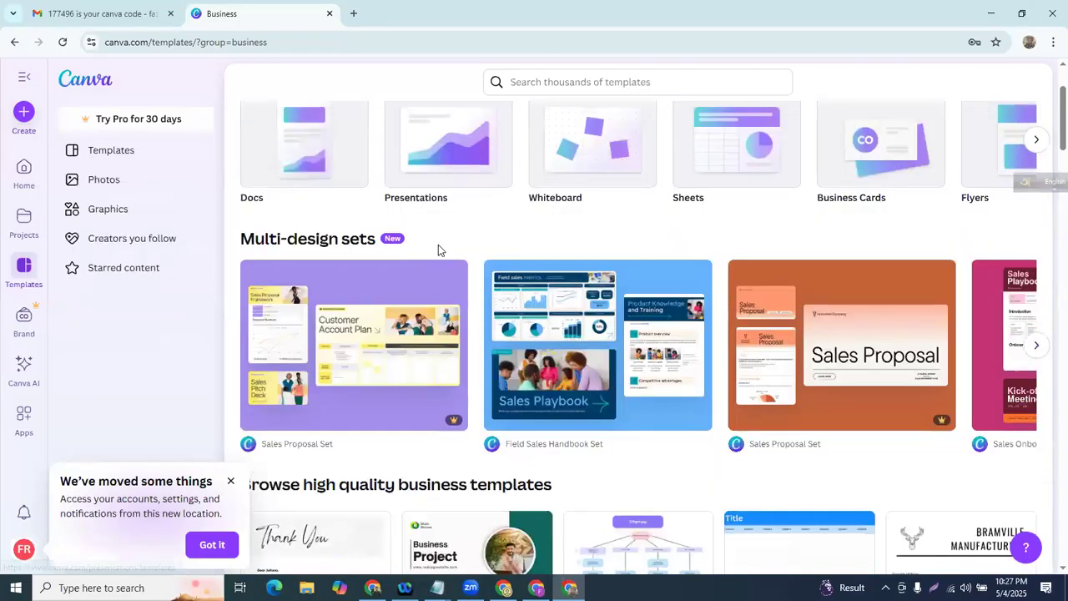
{"action": "scroll", "coordinate": [438, 244], "scroll_direction": "down", "scroll_amount": 2}
{"action": "scroll", "coordinate": [341, 226], "scroll_direction": "down", "scroll_amount": 2}
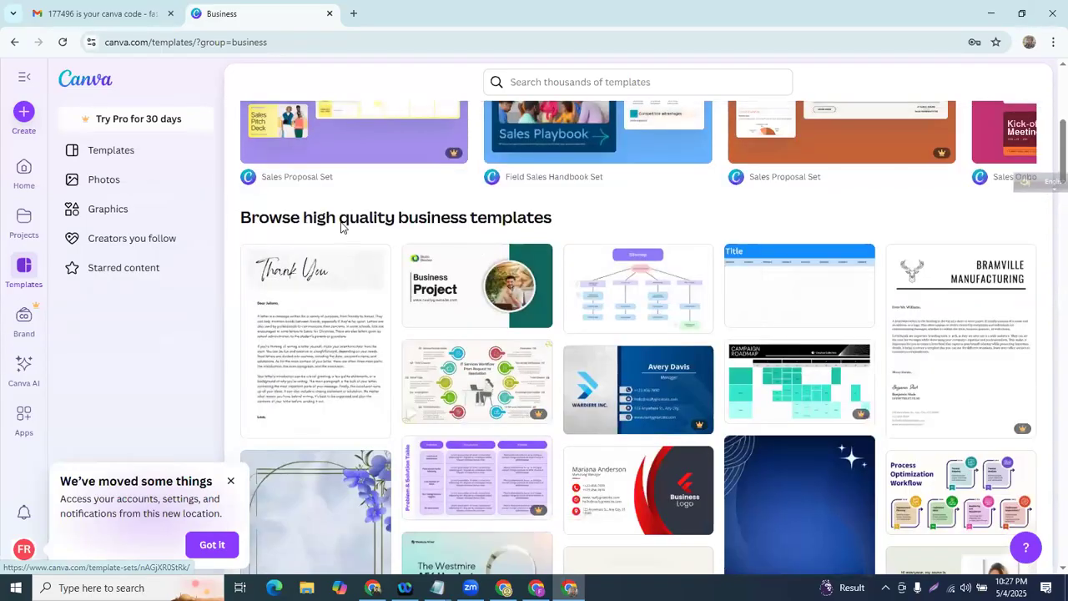
{"action": "scroll", "coordinate": [340, 226], "scroll_direction": "down", "scroll_amount": 3}
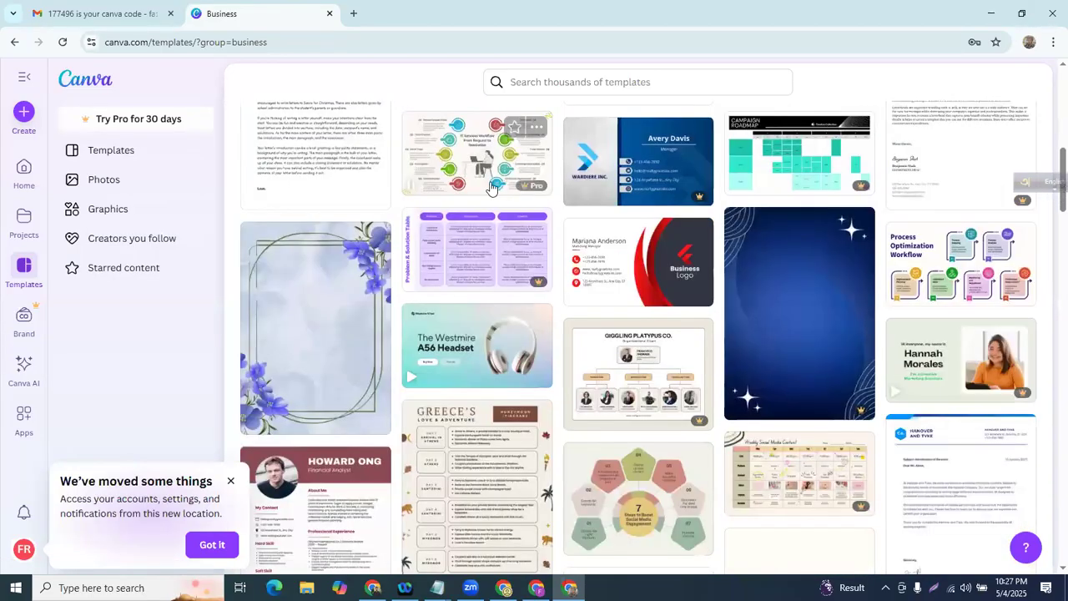
{"action": "scroll", "coordinate": [491, 188], "scroll_direction": "down", "scroll_amount": 10}
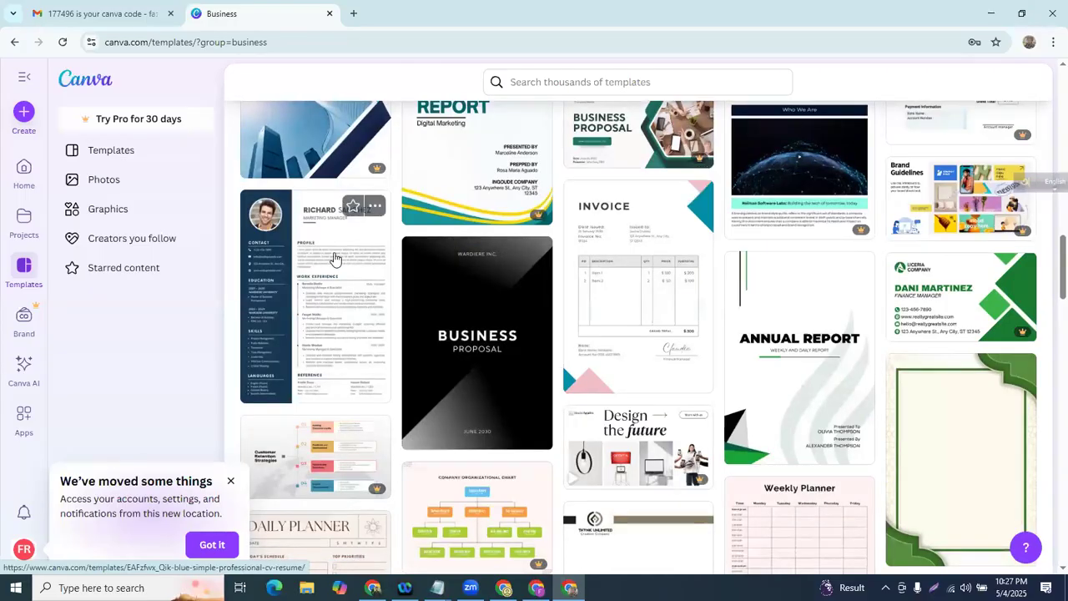
{"action": "scroll", "coordinate": [334, 259], "scroll_direction": "down", "scroll_amount": 10}
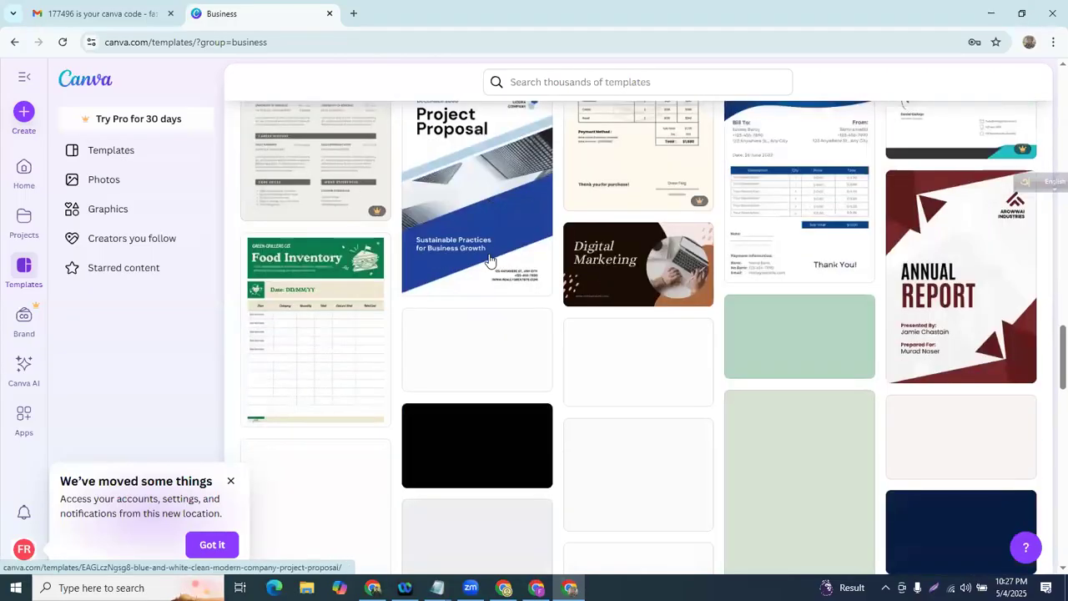
{"action": "scroll", "coordinate": [572, 262], "scroll_direction": "down", "scroll_amount": 10}
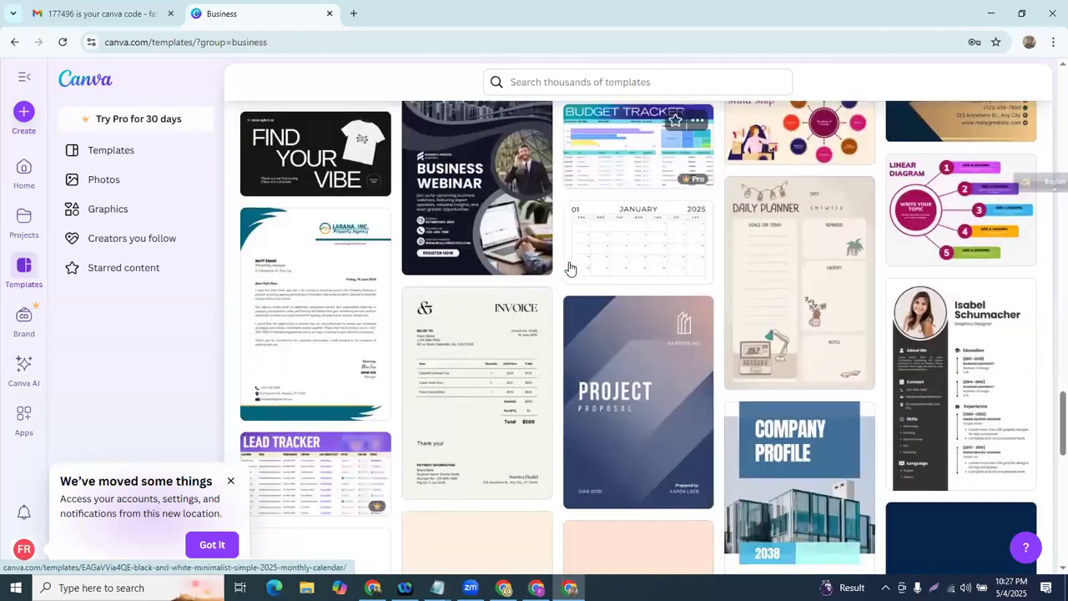
{"action": "scroll", "coordinate": [569, 267], "scroll_direction": "down", "scroll_amount": 10}
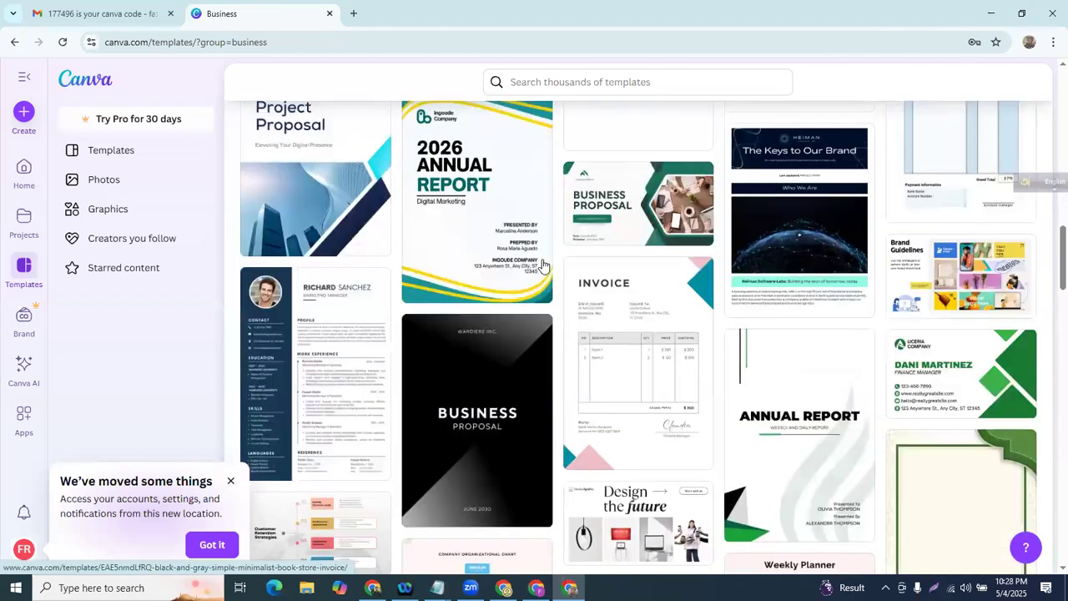
{"action": "scroll", "coordinate": [542, 265], "scroll_direction": "up", "scroll_amount": 20}
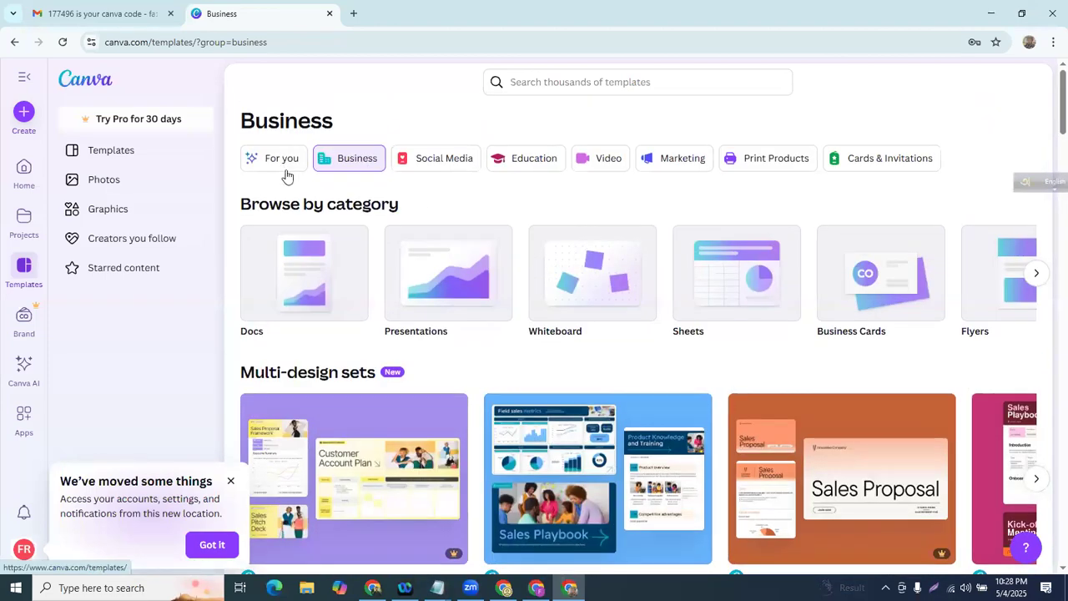
- Page through the Social Media template categories up to Twitter Posts, then open Facebook Posts
{"action": "left_click", "coordinate": [437, 165]}
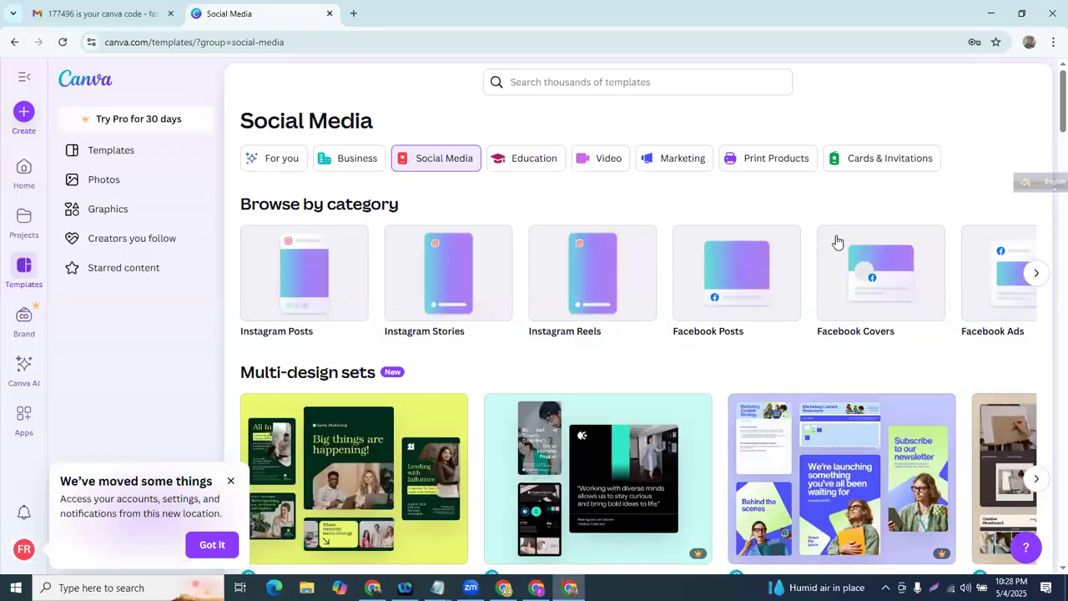
{"action": "left_click", "coordinate": [1035, 273]}
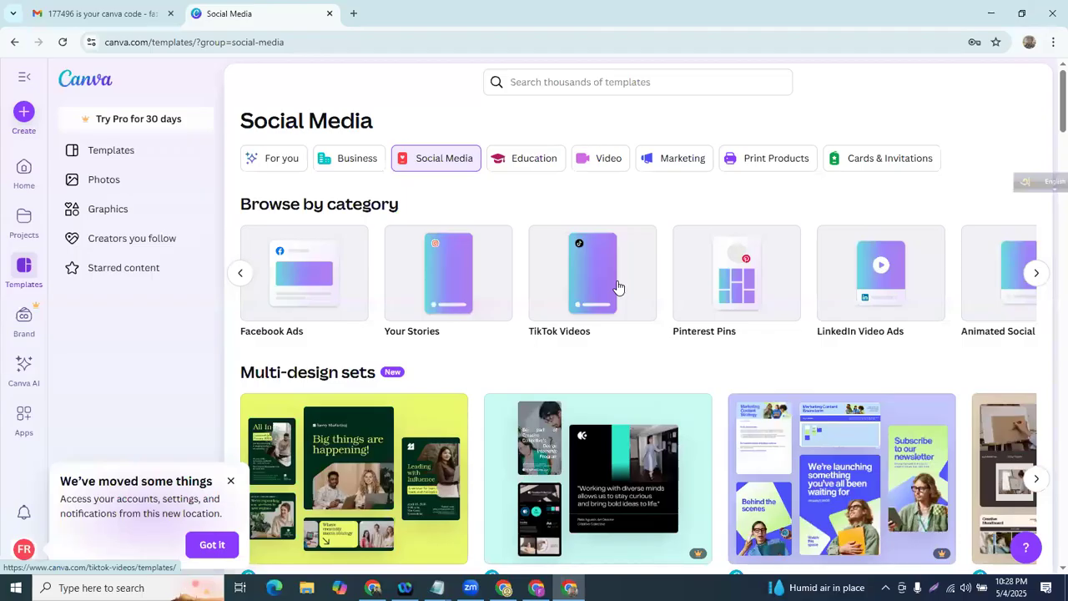
{"action": "left_click", "coordinate": [1036, 275]}
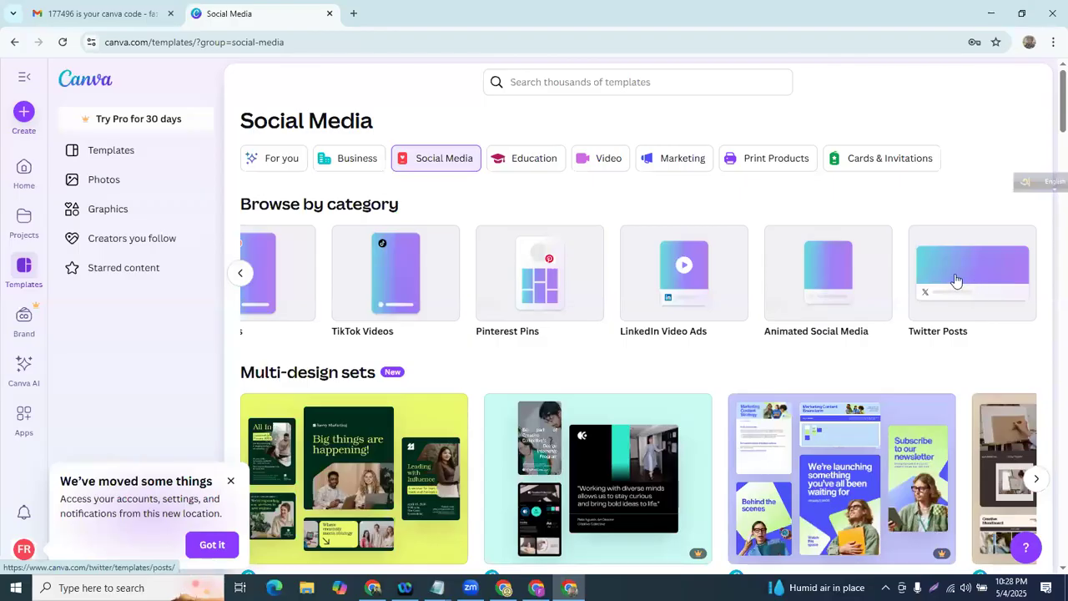
{"action": "left_click", "coordinate": [240, 273]}
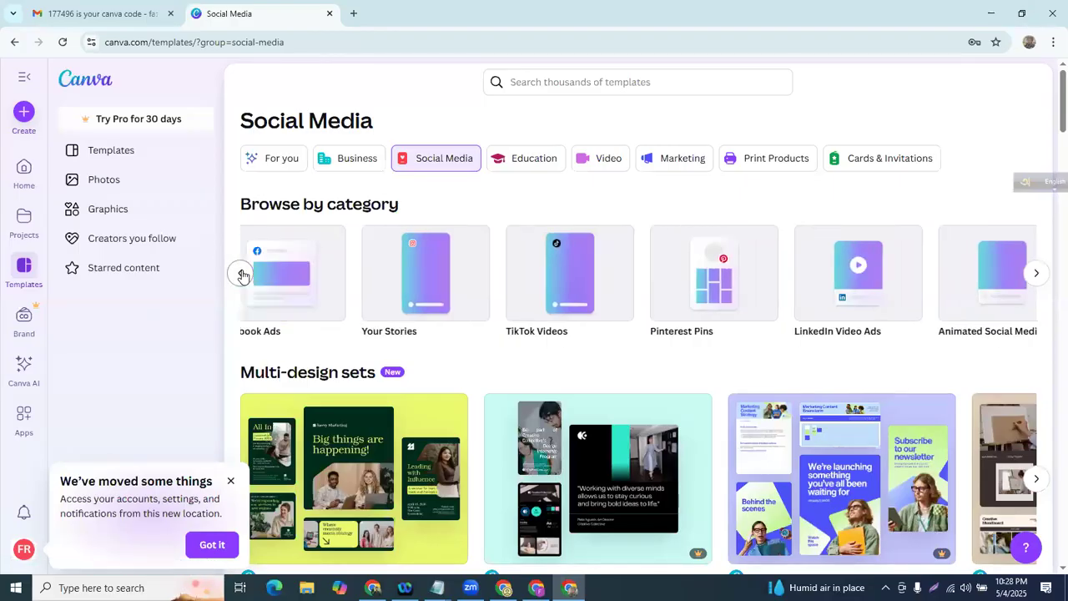
{"action": "left_click", "coordinate": [242, 275]}
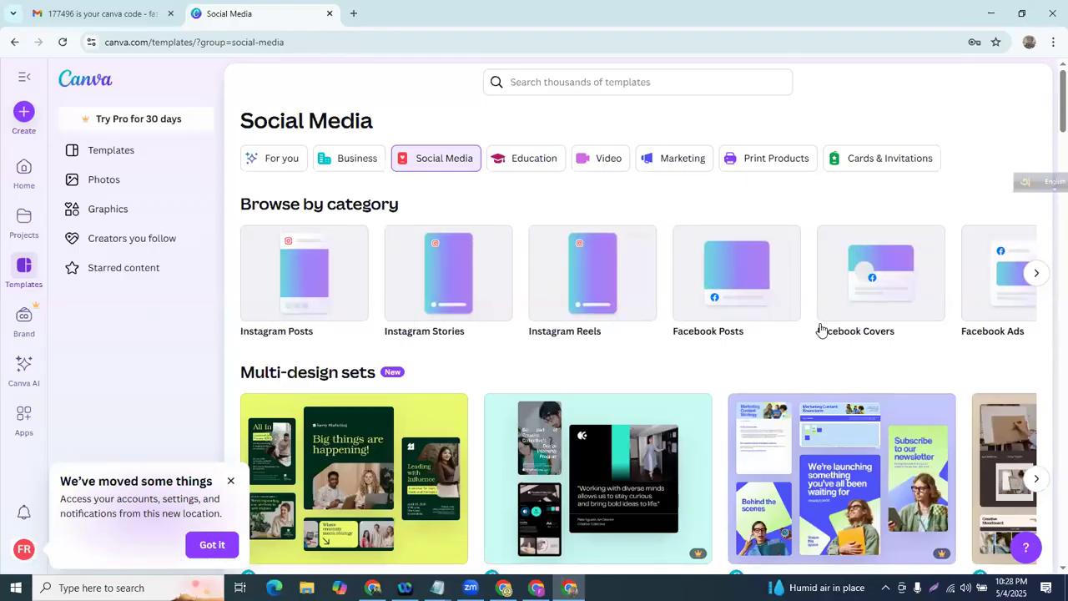
{"action": "left_click", "coordinate": [741, 276]}
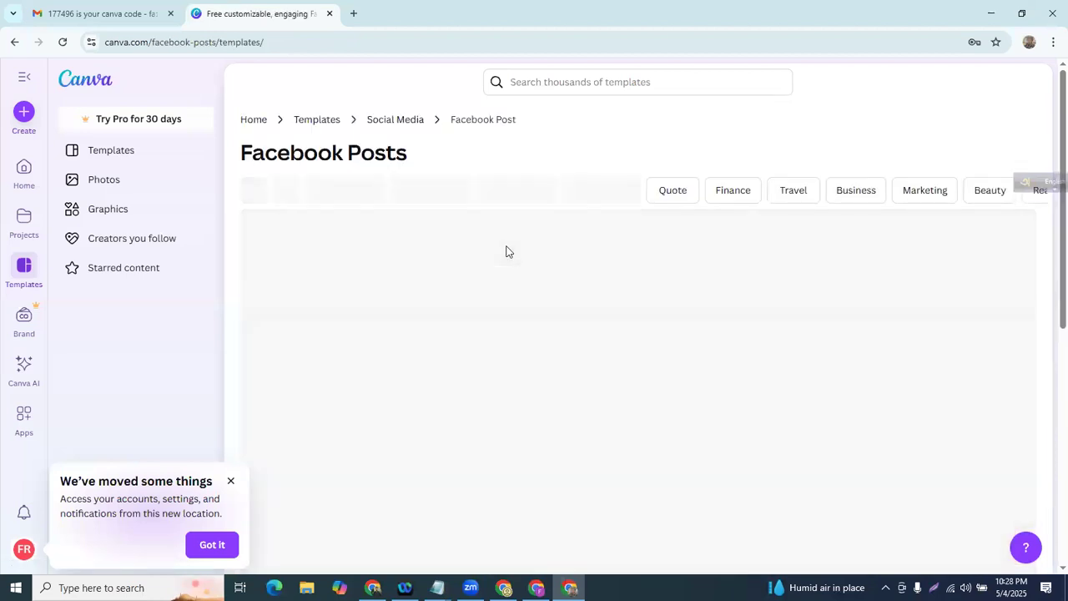
{"action": "scroll", "coordinate": [476, 249], "scroll_direction": "down", "scroll_amount": 5}
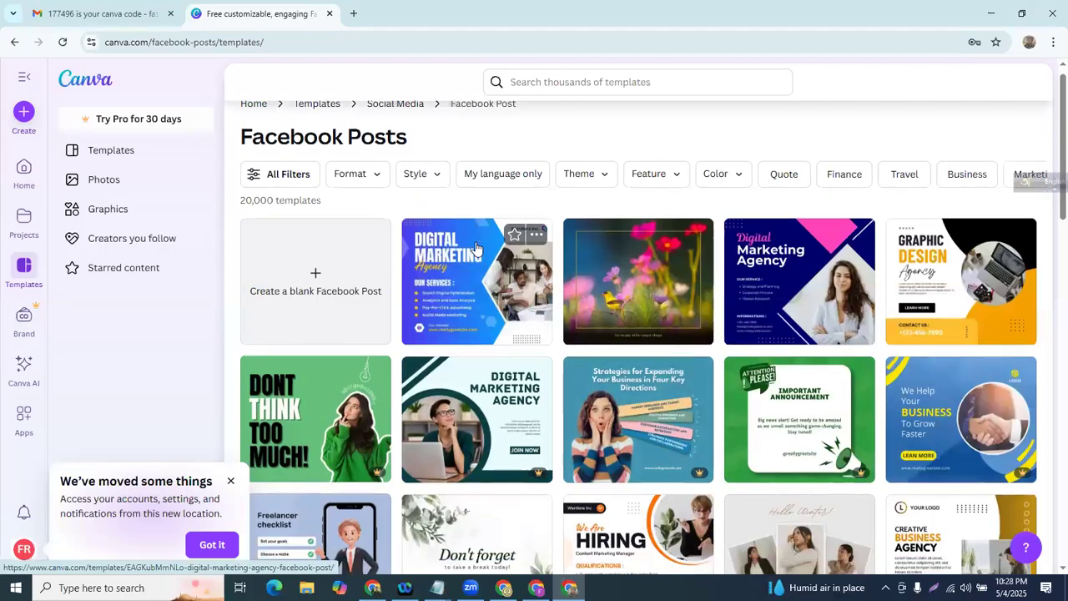
{"action": "scroll", "coordinate": [476, 242], "scroll_direction": "down", "scroll_amount": 6}
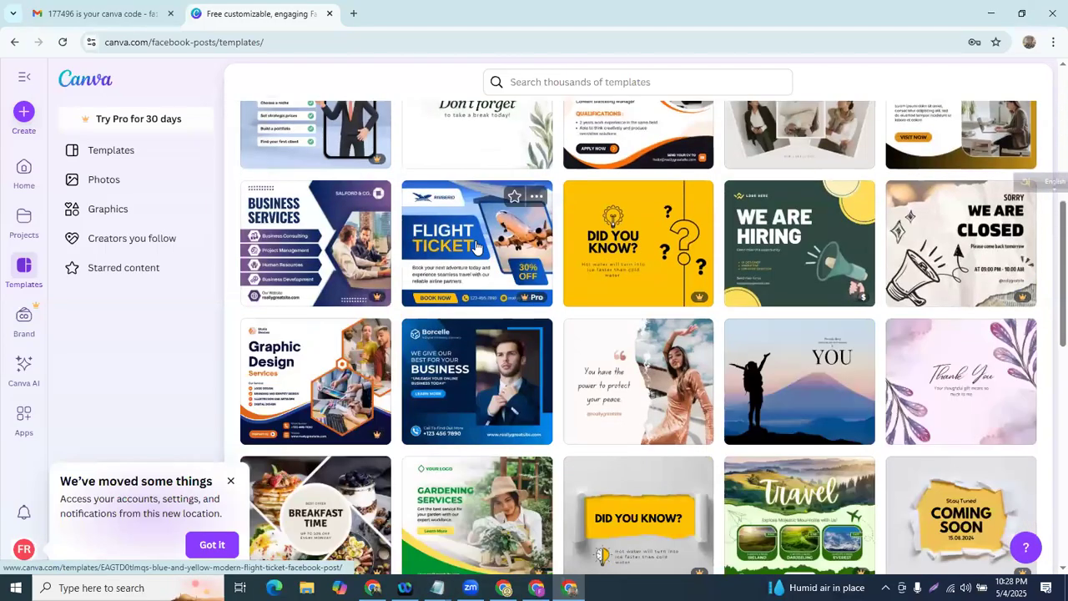
{"action": "scroll", "coordinate": [475, 247], "scroll_direction": "down", "scroll_amount": 8}
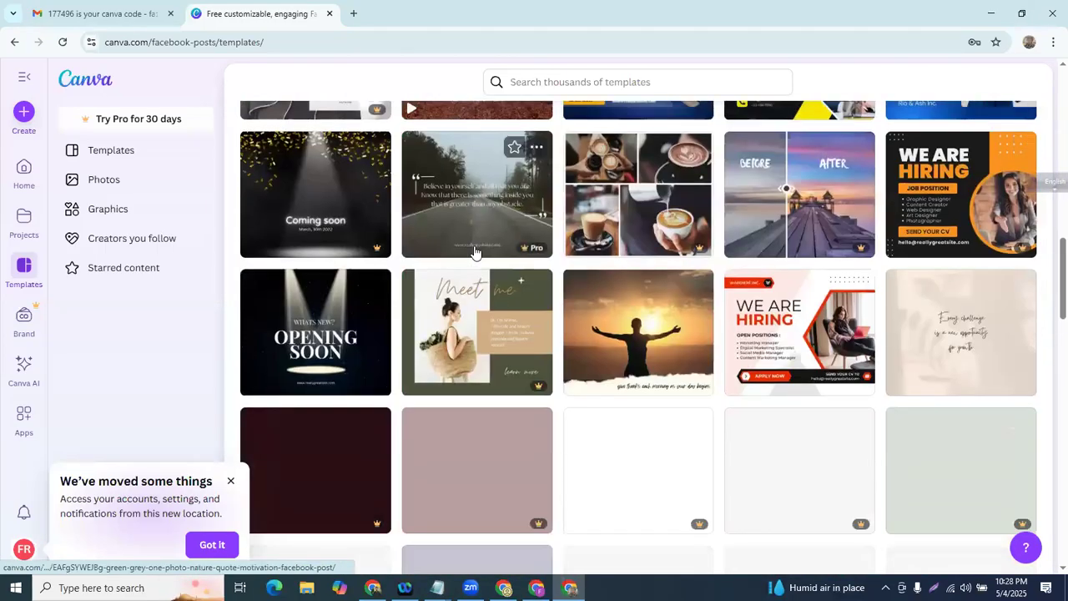
{"action": "scroll", "coordinate": [481, 248], "scroll_direction": "down", "scroll_amount": 5}
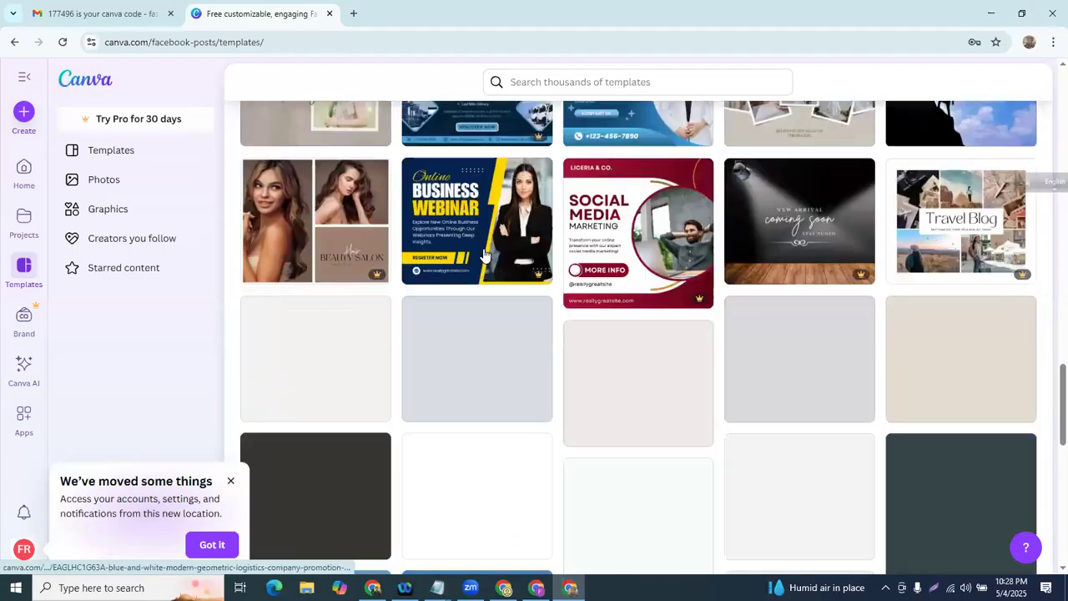
{"action": "scroll", "coordinate": [473, 235], "scroll_direction": "up", "scroll_amount": 5}
{"action": "scroll", "coordinate": [473, 234], "scroll_direction": "up", "scroll_amount": 15}
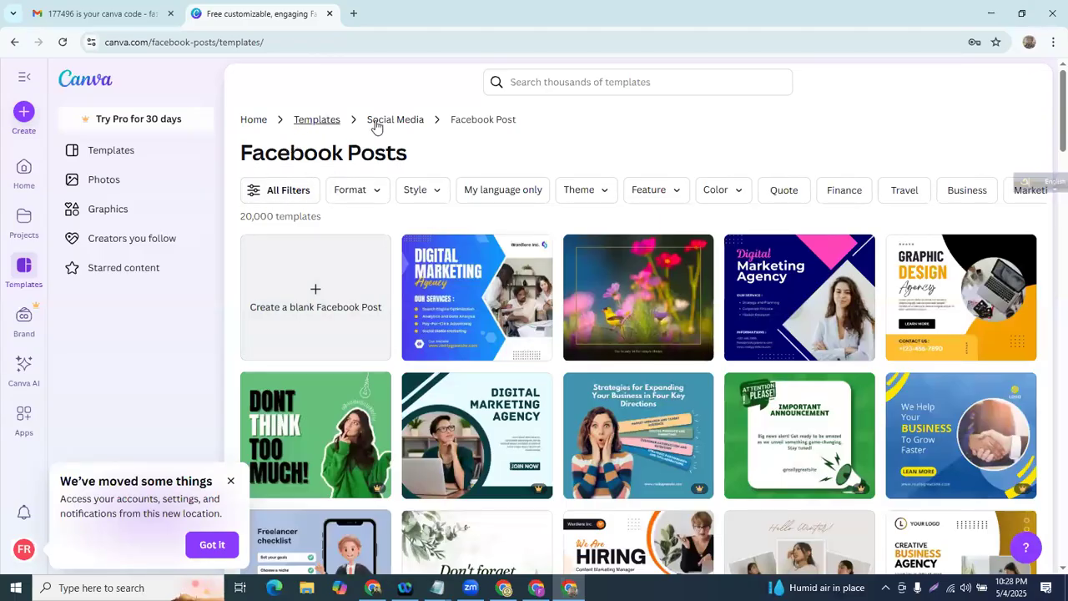
{"action": "left_click", "coordinate": [306, 193]}
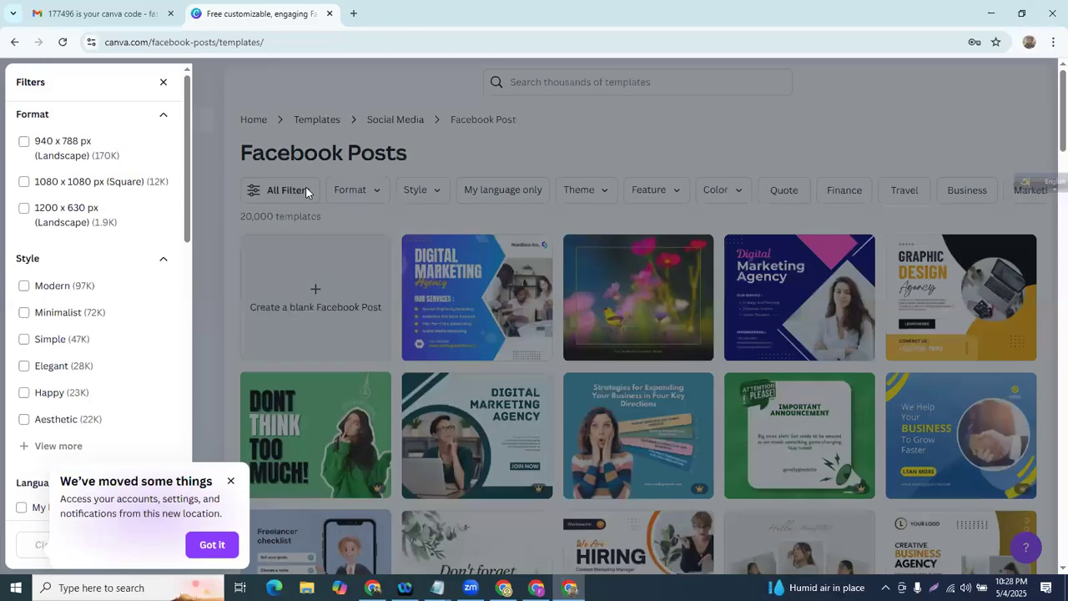
{"action": "scroll", "coordinate": [85, 303], "scroll_direction": "down", "scroll_amount": 4}
{"action": "scroll", "coordinate": [75, 355], "scroll_direction": "up", "scroll_amount": 3}
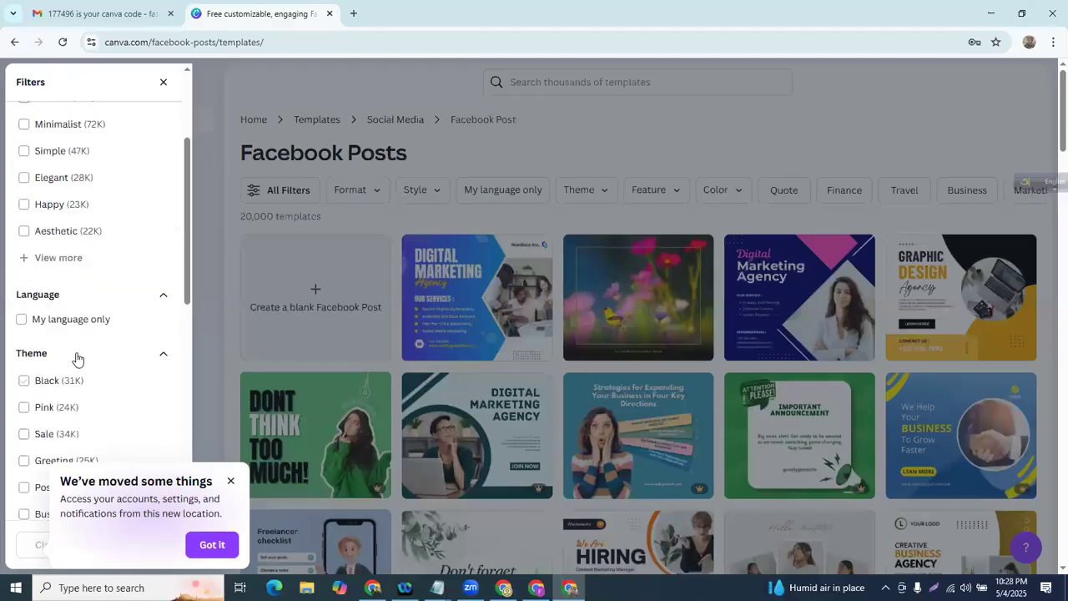
{"action": "scroll", "coordinate": [69, 298], "scroll_direction": "down", "scroll_amount": 3}
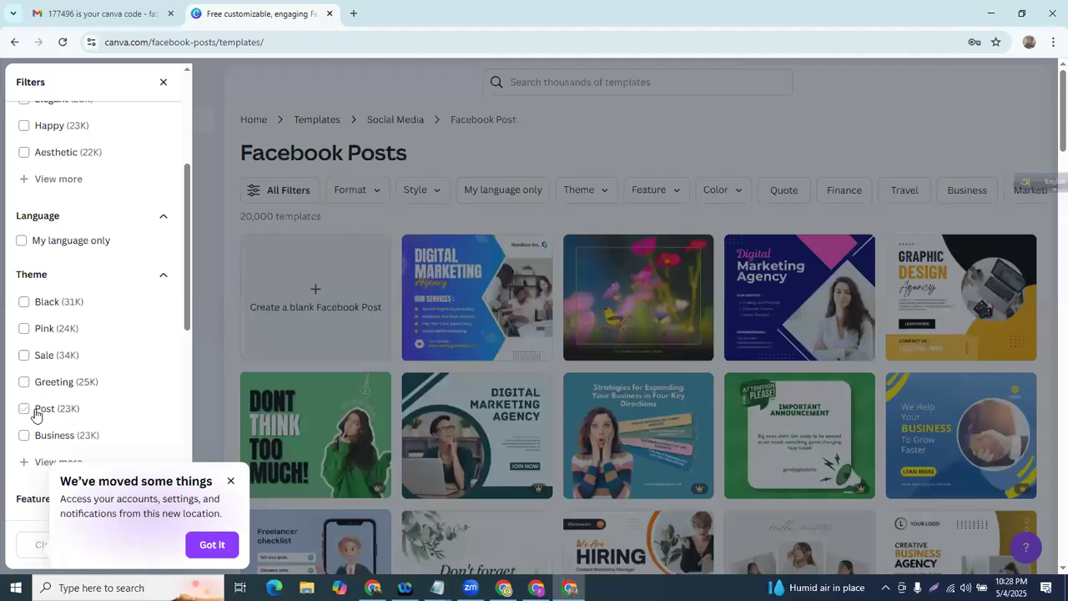
{"action": "scroll", "coordinate": [92, 225], "scroll_direction": "down", "scroll_amount": 3}
{"action": "scroll", "coordinate": [75, 251], "scroll_direction": "down", "scroll_amount": 3}
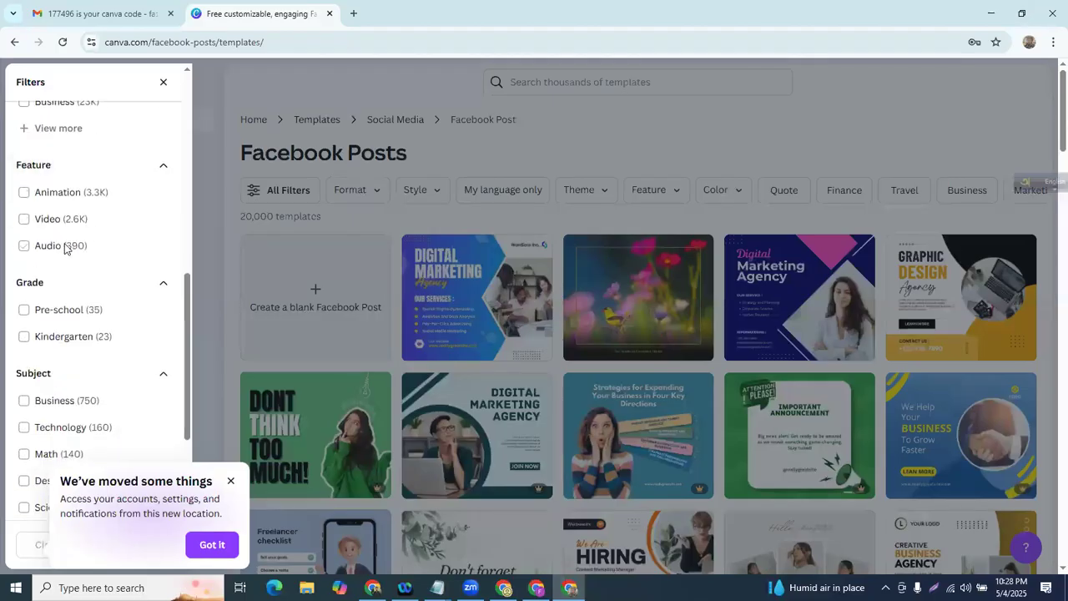
{"action": "left_click", "coordinate": [163, 84]}
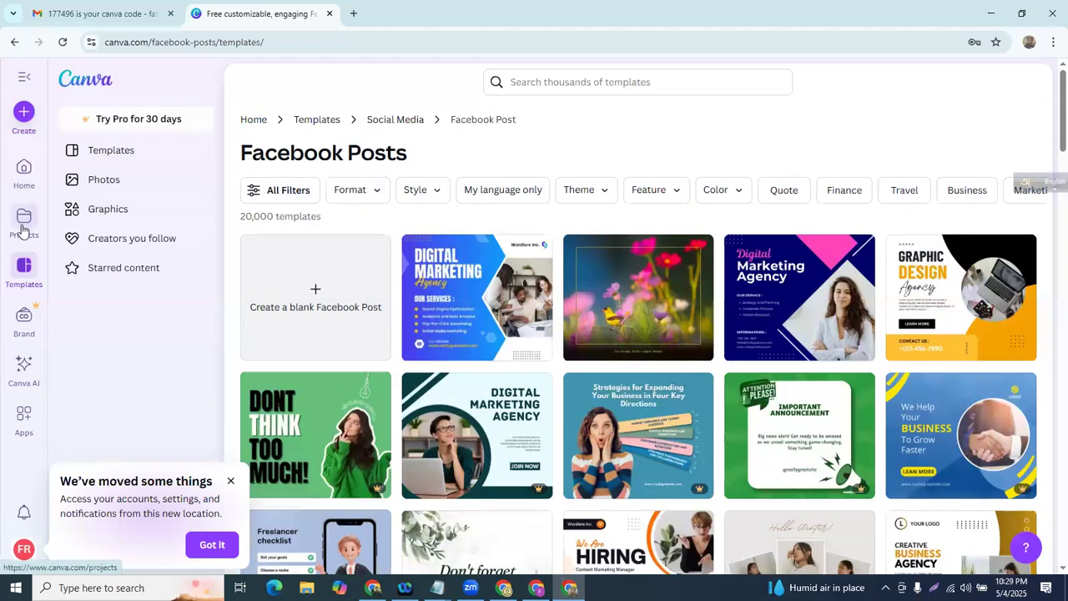
- Show the Education template category and scroll through its subjects and lesson templates
{"action": "left_click", "coordinate": [25, 266]}
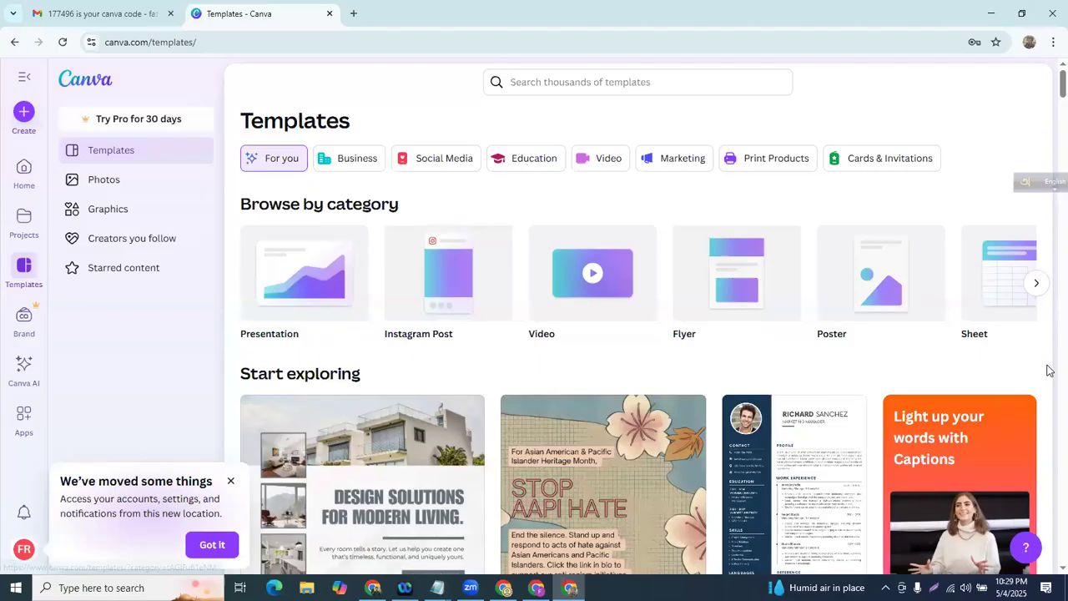
{"action": "left_click", "coordinate": [516, 161]}
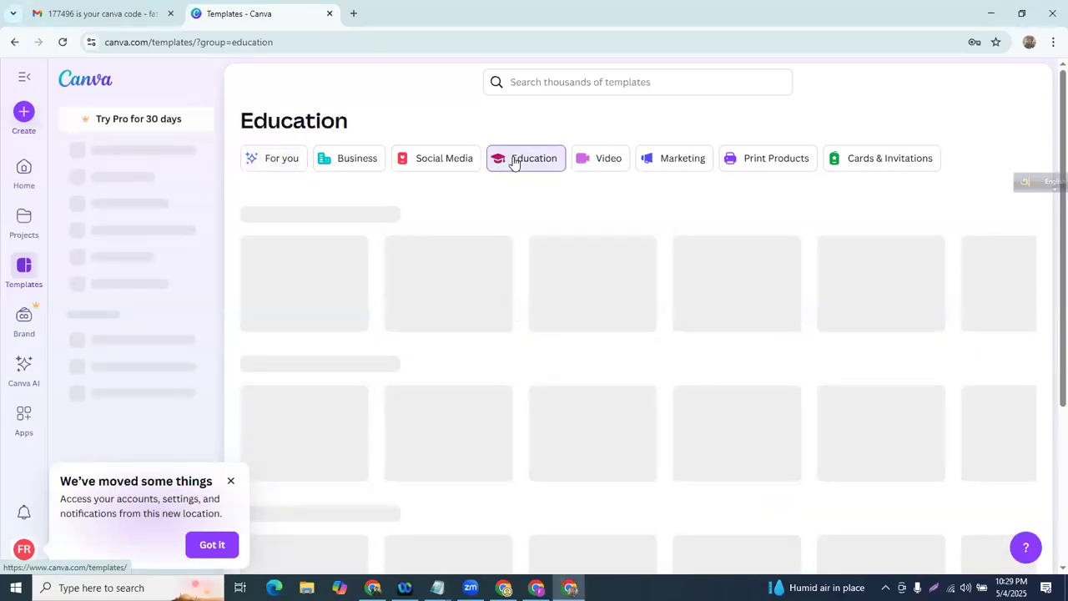
{"action": "scroll", "coordinate": [509, 251], "scroll_direction": "down", "scroll_amount": 3}
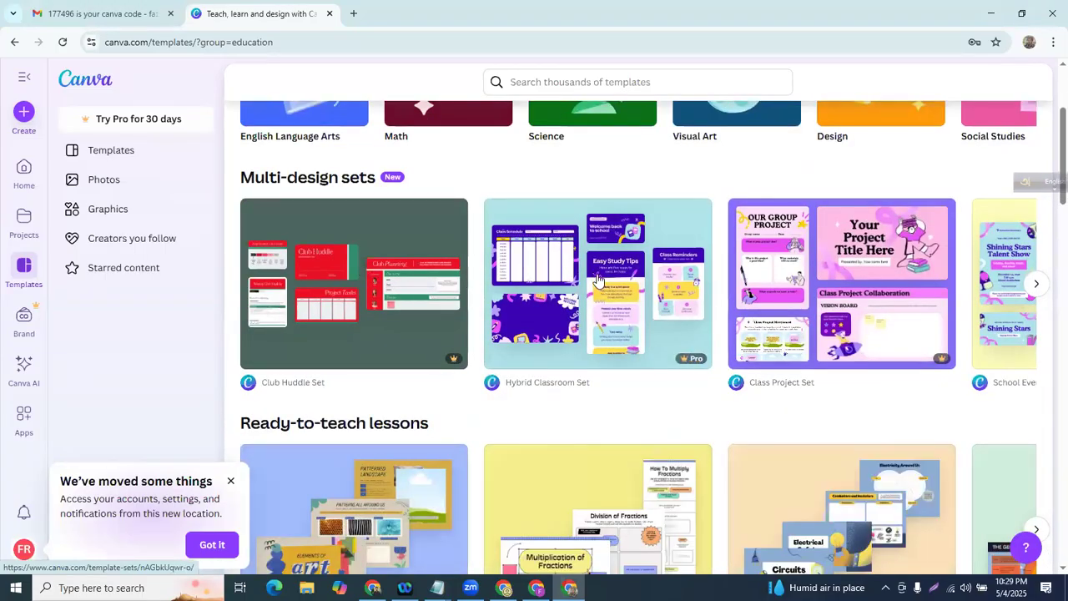
{"action": "scroll", "coordinate": [601, 279], "scroll_direction": "down", "scroll_amount": 4}
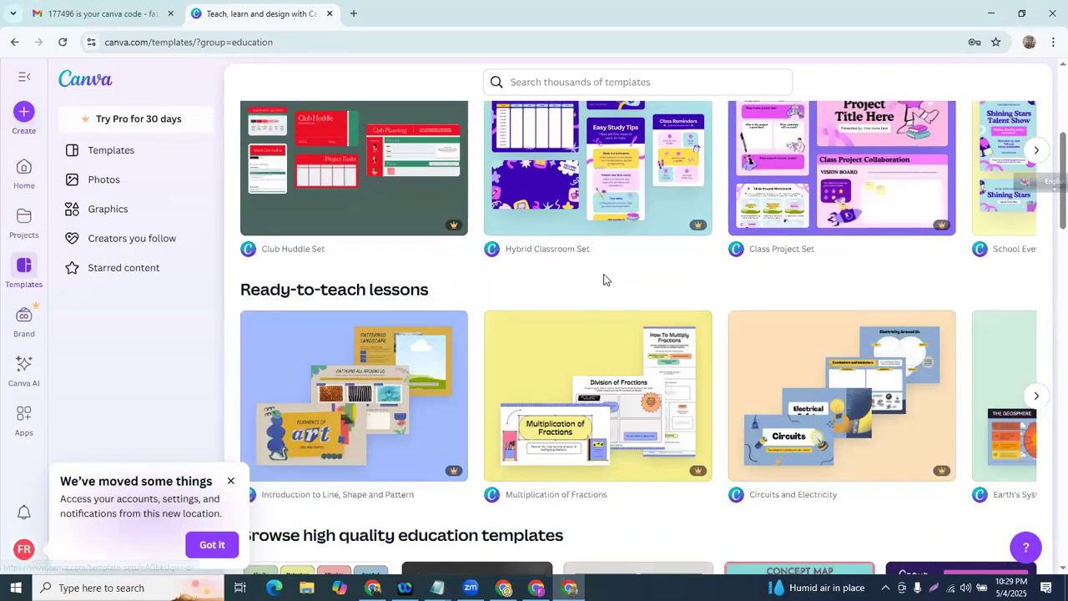
{"action": "scroll", "coordinate": [605, 279], "scroll_direction": "down", "scroll_amount": 8}
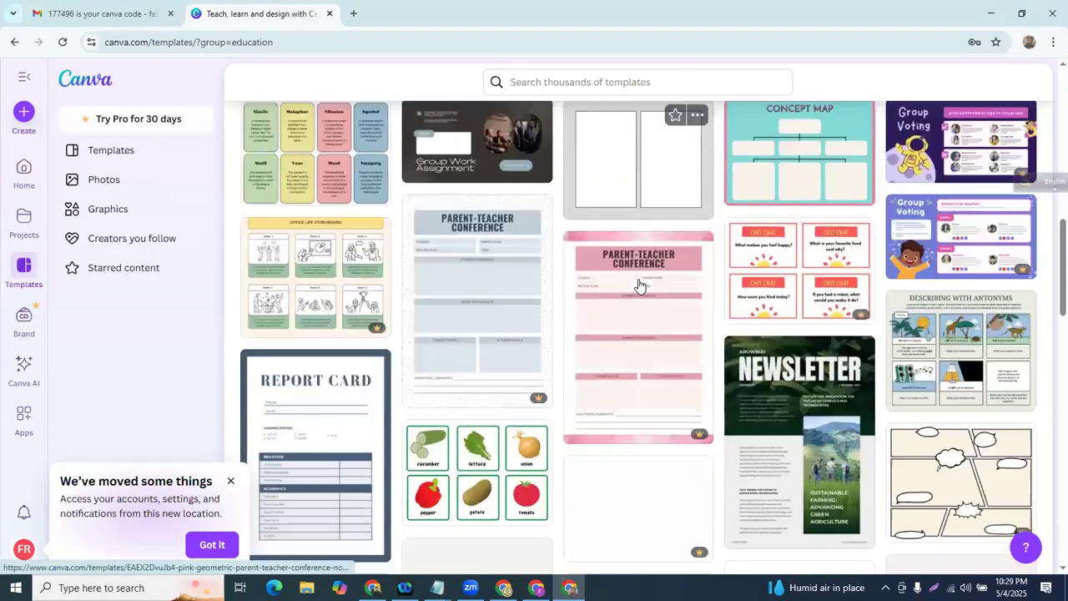
{"action": "scroll", "coordinate": [639, 287], "scroll_direction": "down", "scroll_amount": 5}
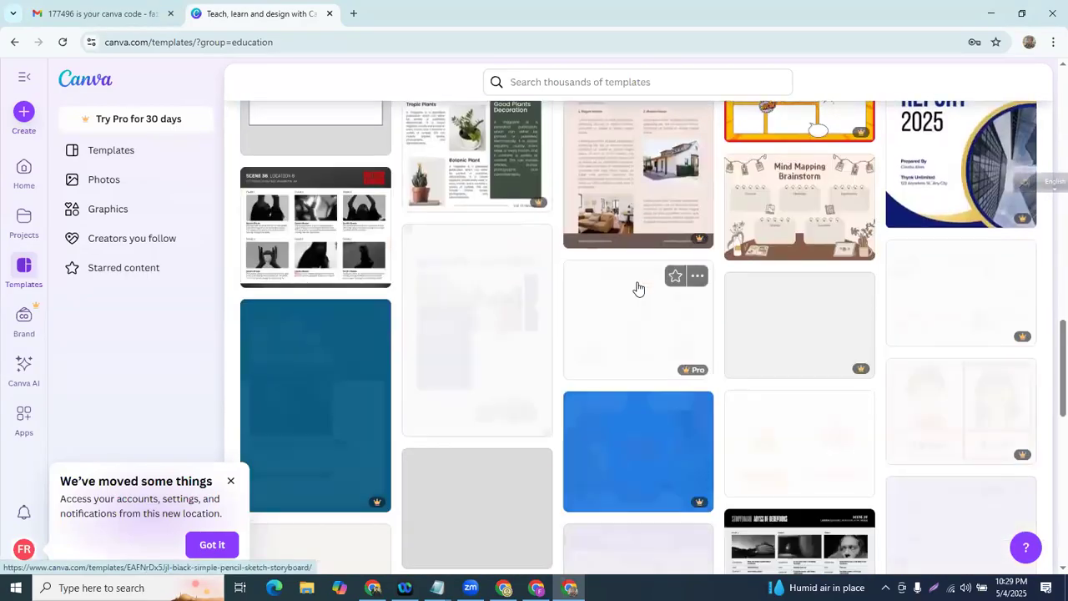
{"action": "scroll", "coordinate": [639, 287], "scroll_direction": "up", "scroll_amount": 20}
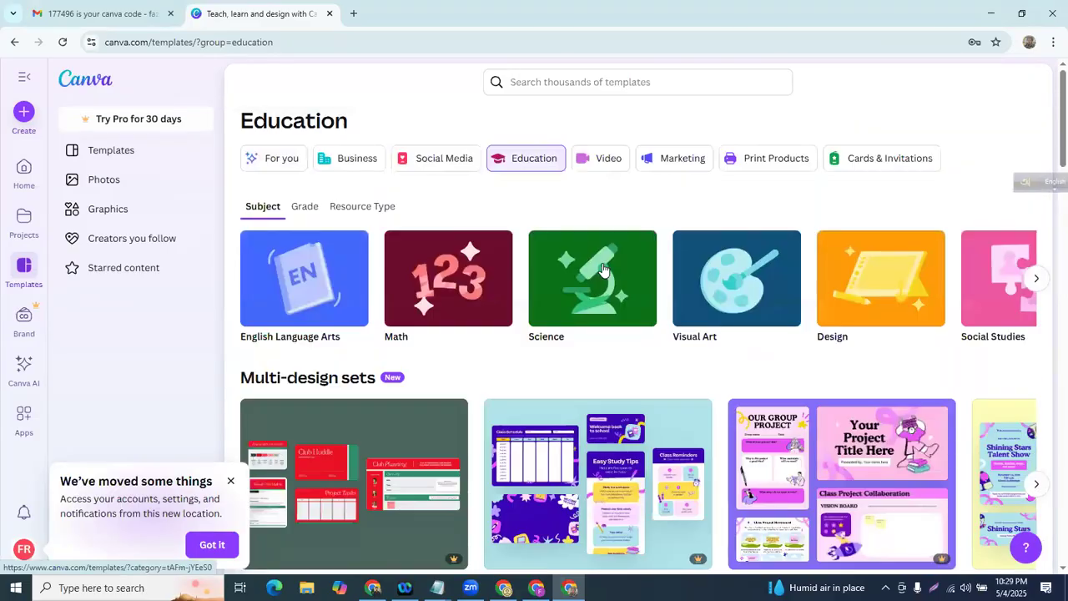
{"action": "left_click", "coordinate": [604, 170]}
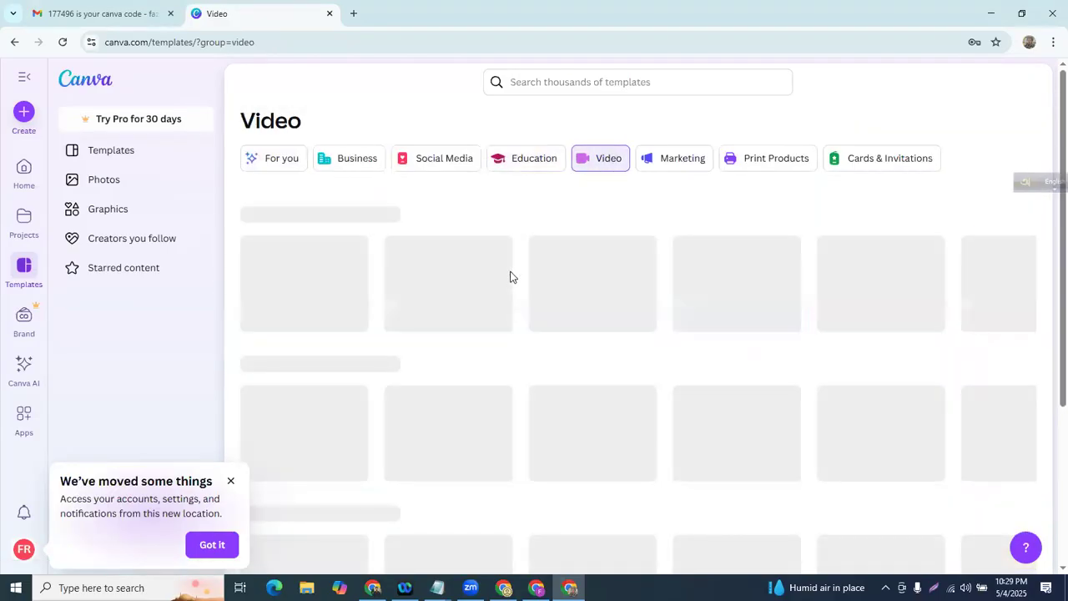
- Scroll through the Video templates, then the Marketing template category
{"action": "scroll", "coordinate": [509, 275], "scroll_direction": "down", "scroll_amount": 2}
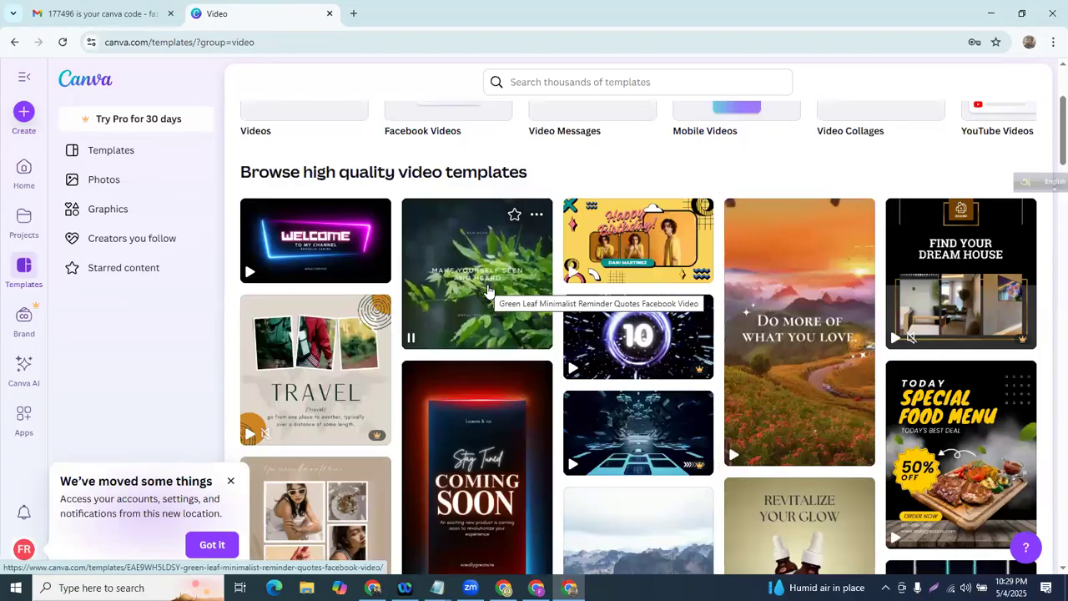
{"action": "scroll", "coordinate": [489, 291], "scroll_direction": "up", "scroll_amount": 2}
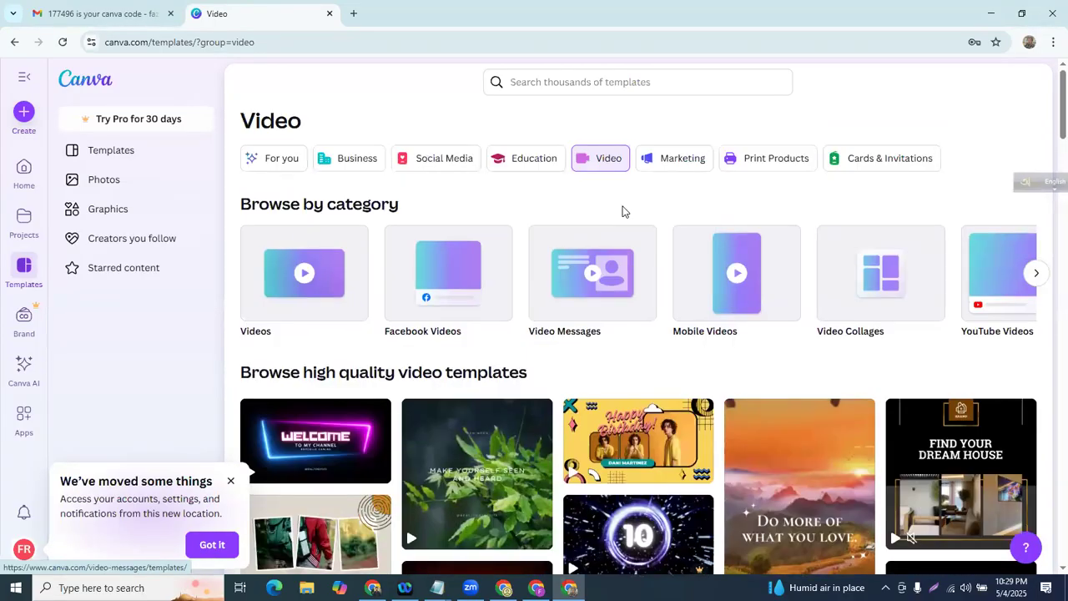
{"action": "left_click", "coordinate": [653, 164]}
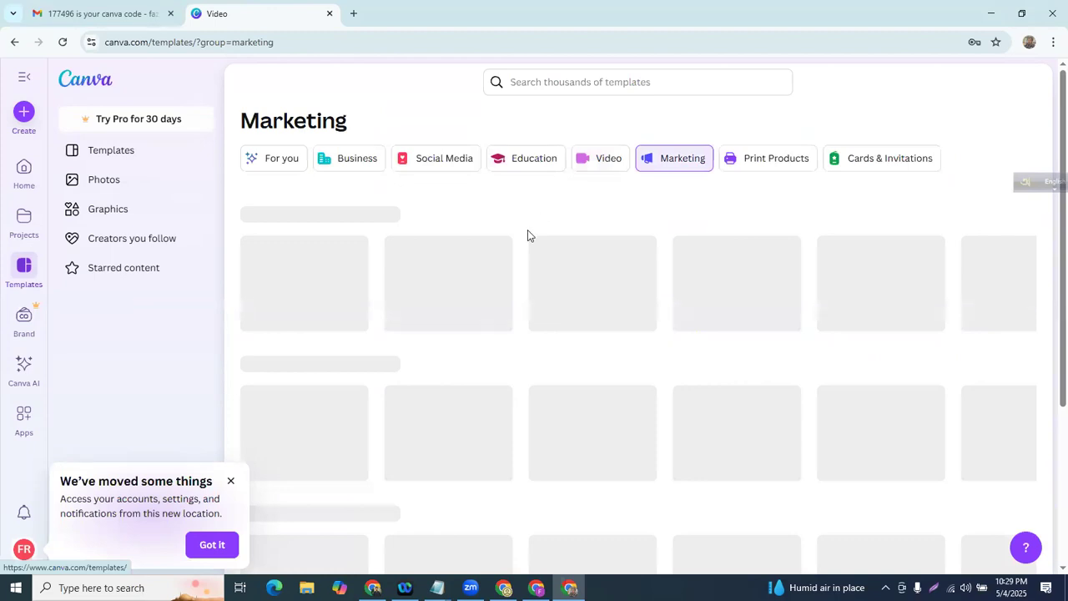
{"action": "scroll", "coordinate": [528, 236], "scroll_direction": "down", "scroll_amount": 5}
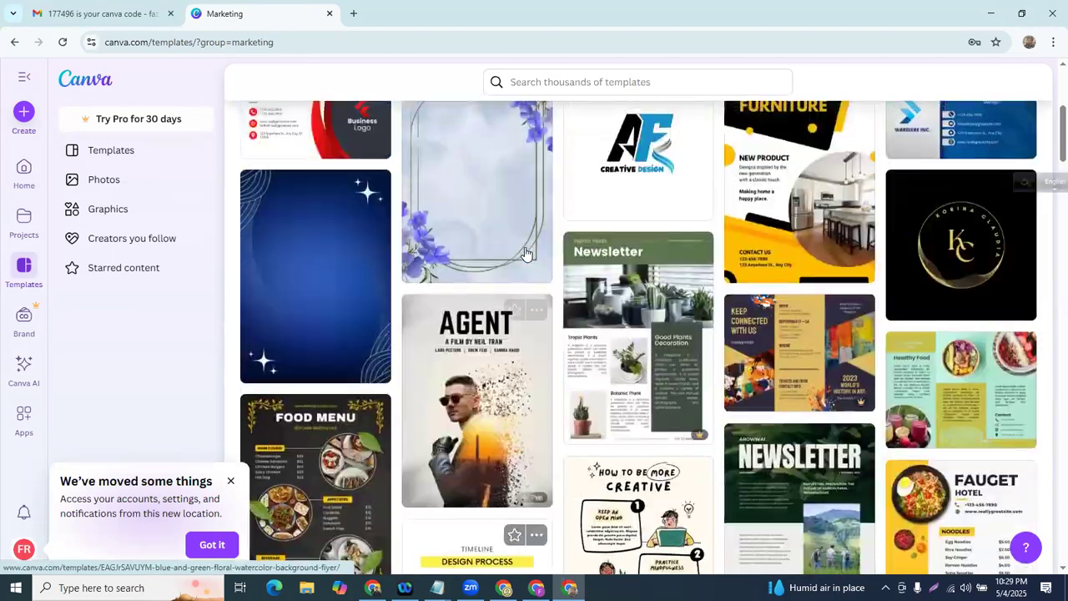
{"action": "scroll", "coordinate": [527, 254], "scroll_direction": "up", "scroll_amount": 5}
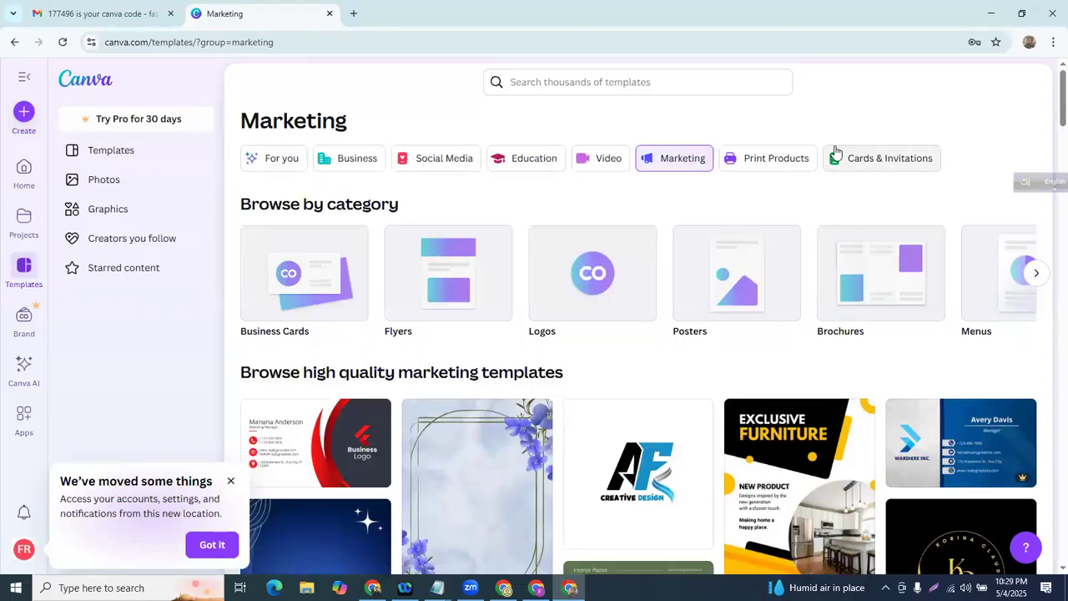
- Preview the Gray and White Manager Business Card in Cards & Invitations, then return to Templates
{"action": "left_click", "coordinate": [886, 164]}
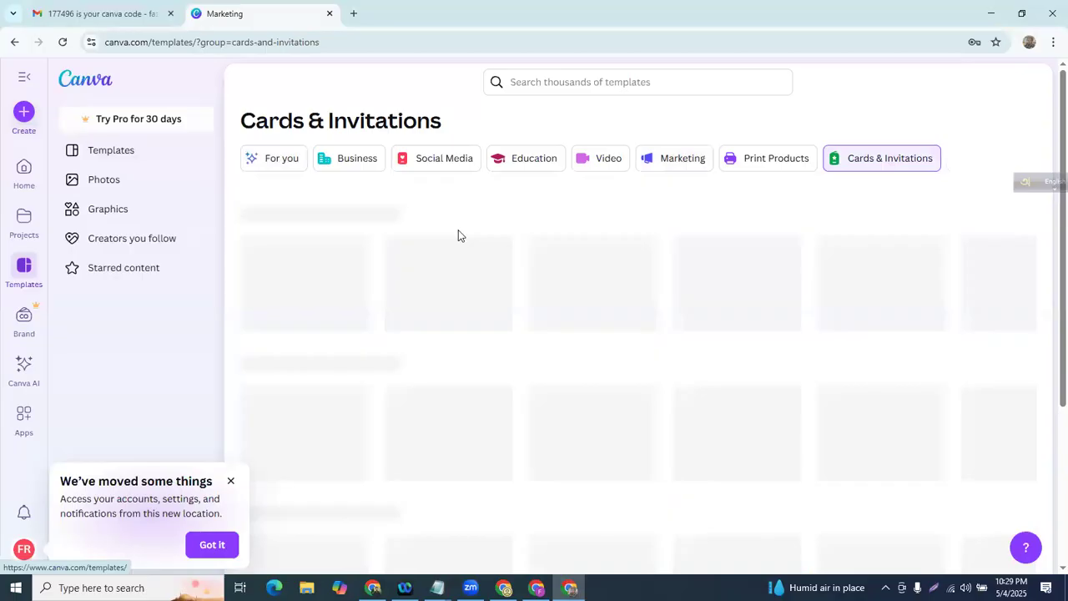
{"action": "scroll", "coordinate": [460, 239], "scroll_direction": "down", "scroll_amount": 3}
{"action": "left_click", "coordinate": [473, 240]}
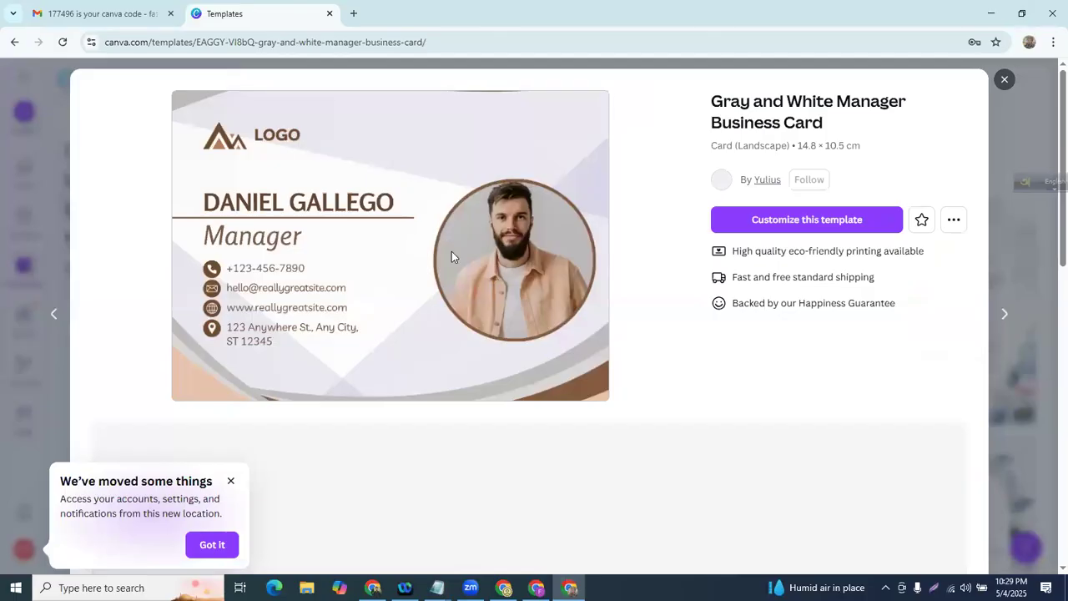
{"action": "key", "text": "Escape"}
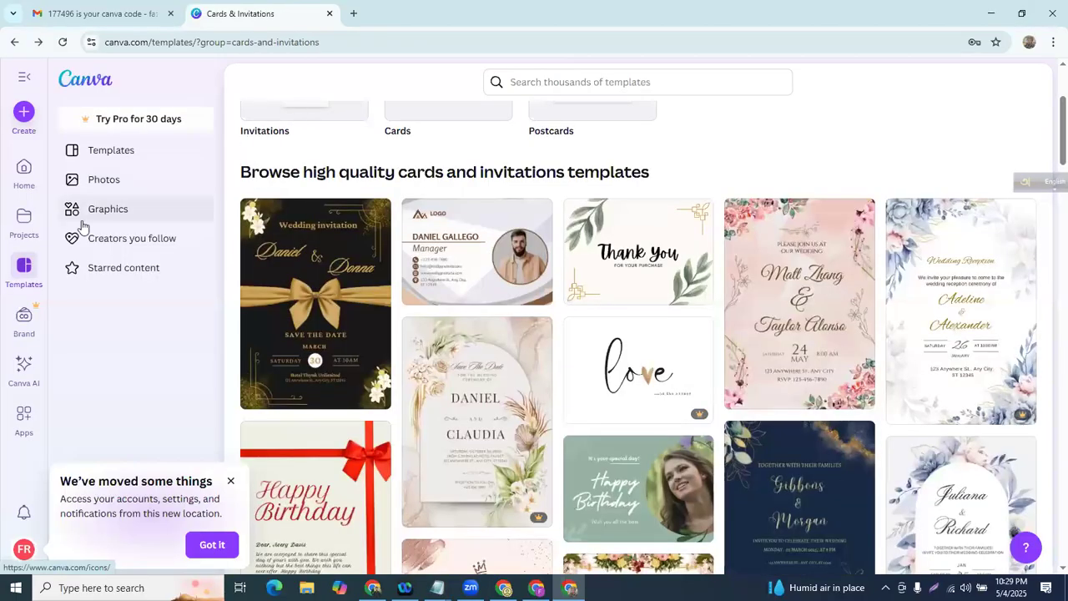
{"action": "left_click", "coordinate": [110, 152]}
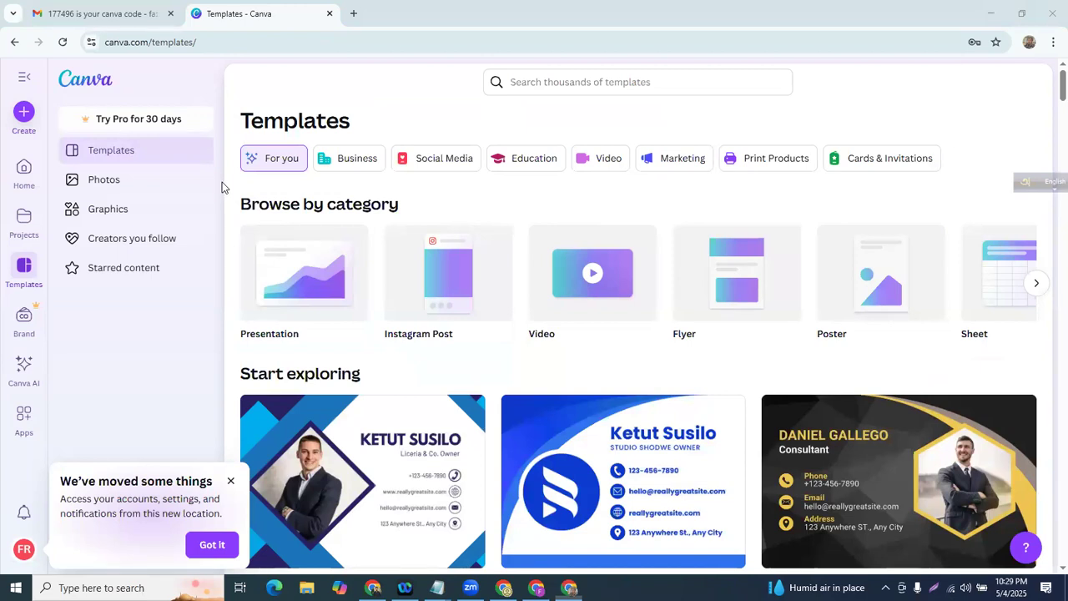
{"action": "key", "text": "alt+Tab"}
- Add '-Basic' and '-Paid' outline items below Explore
{"action": "key", "text": "Return"}
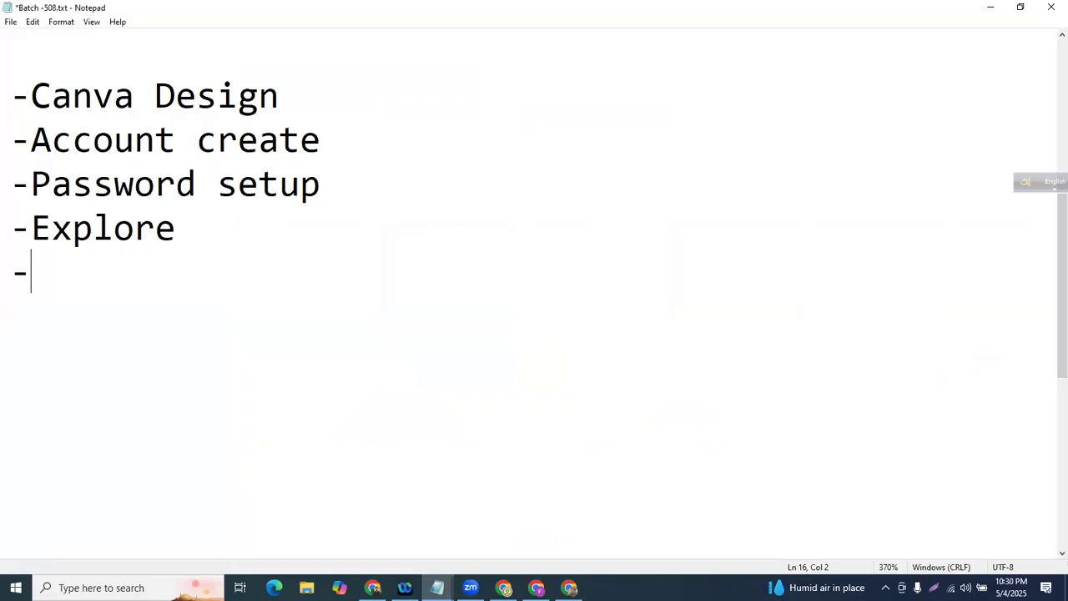
{"action": "type", "text": "-Basic"}
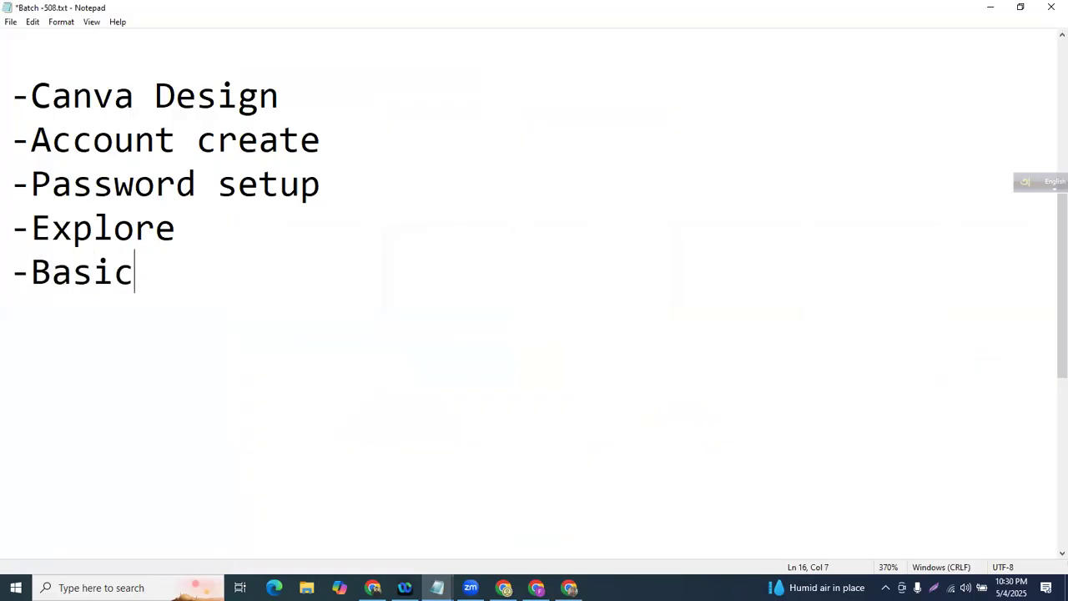
{"action": "key", "text": "Return"}
{"action": "type", "text": "-Paid"}
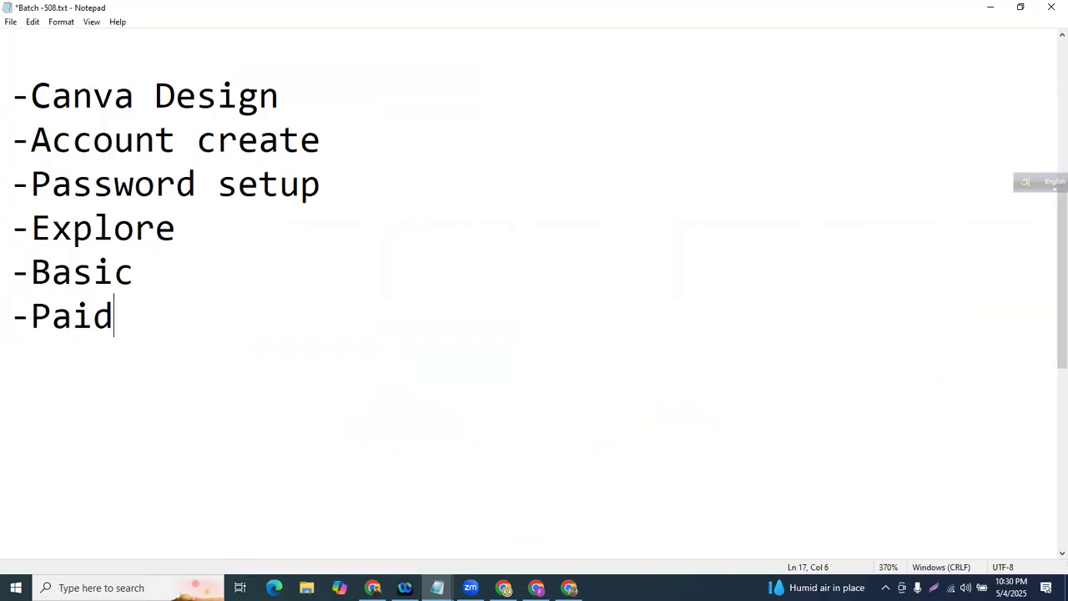
- Append a row of dots '.......' after the -Paid item
{"action": "double_click", "coordinate": [22, 269]}
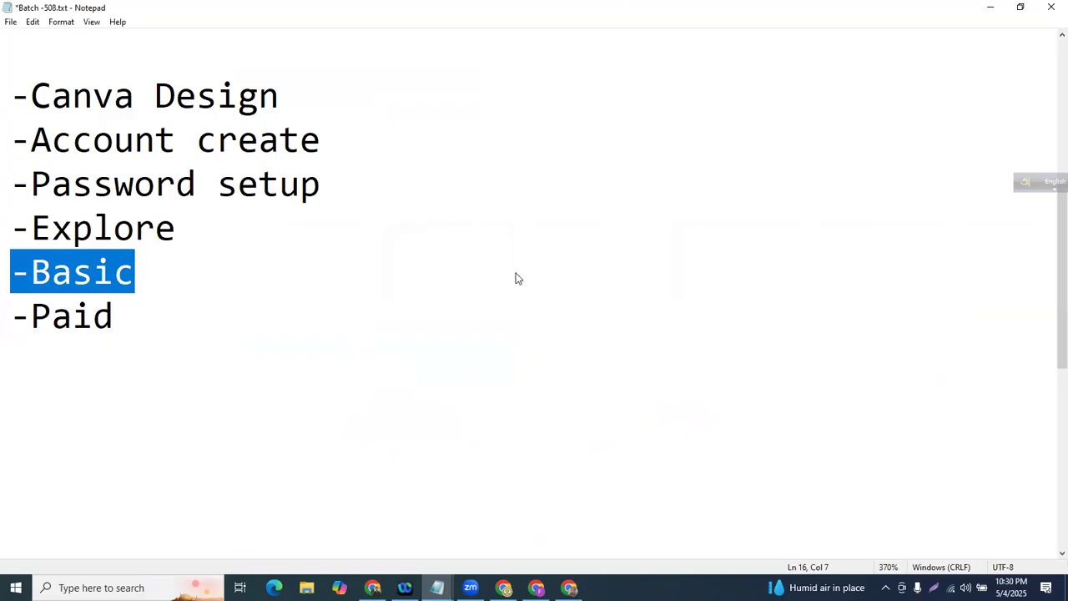
{"action": "key", "text": "alt+Tab"}
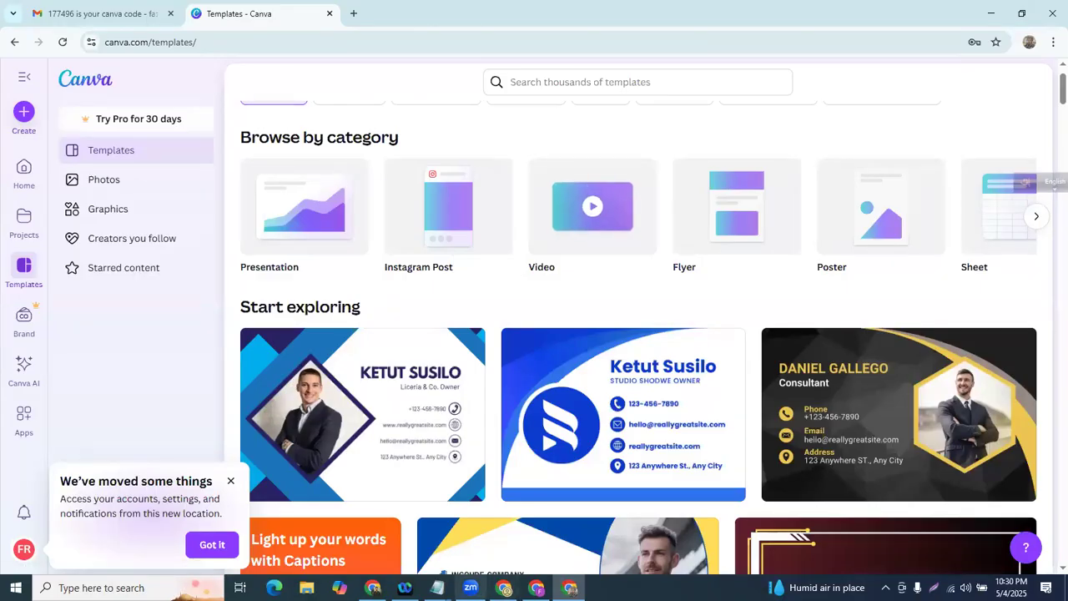
{"action": "key", "text": "alt+Tab"}
{"action": "left_click_drag", "start_coordinate": [6, 315], "coordinate": [174, 316]}
{"action": "left_click", "coordinate": [174, 316]}
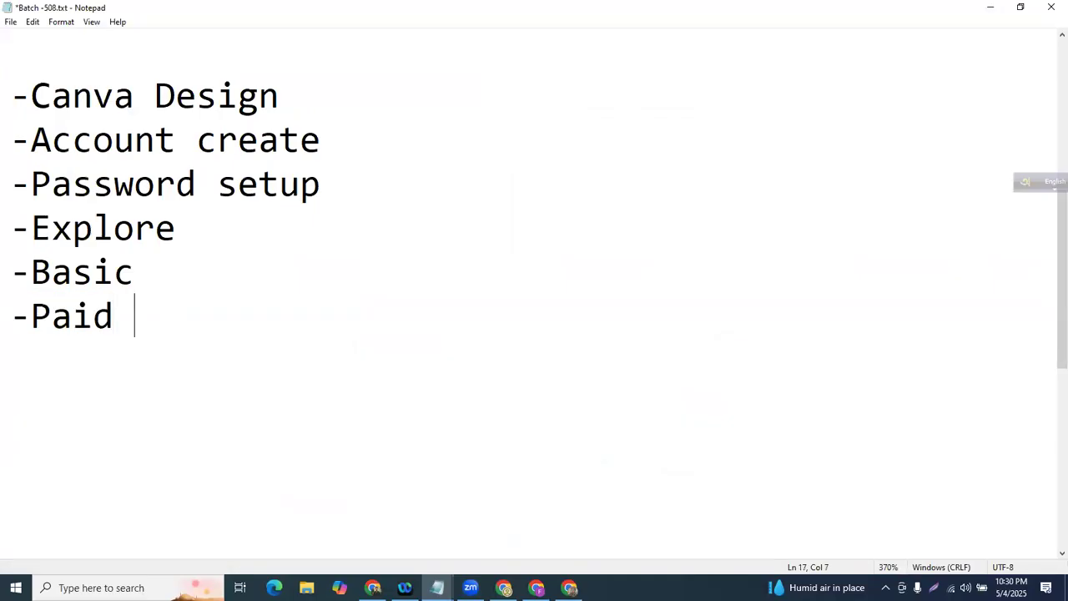
{"action": "type", "text": "......."}
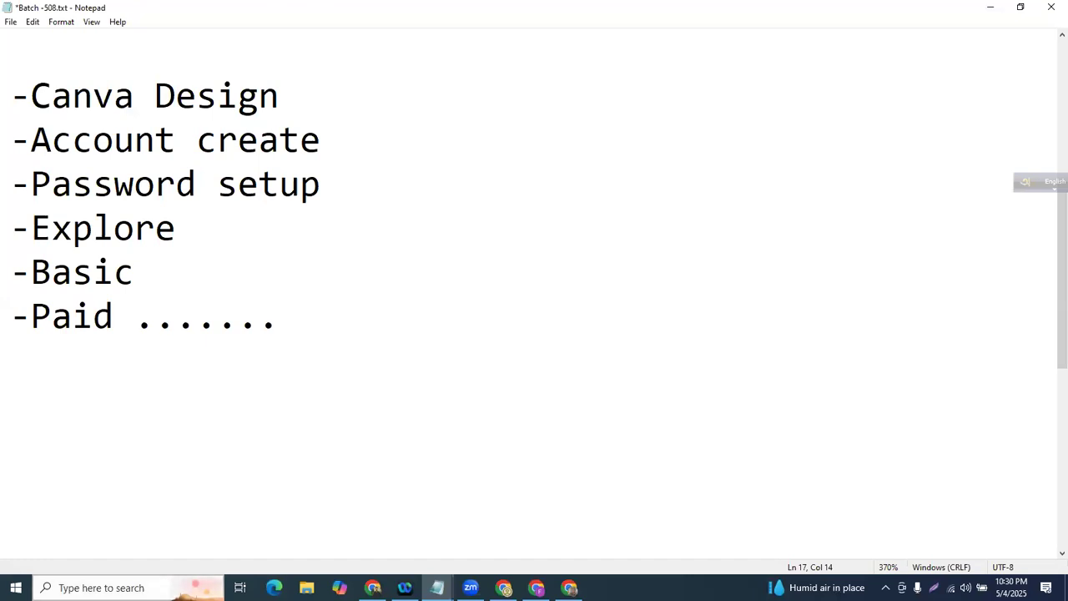
{"action": "key", "text": "alt+Tab"}
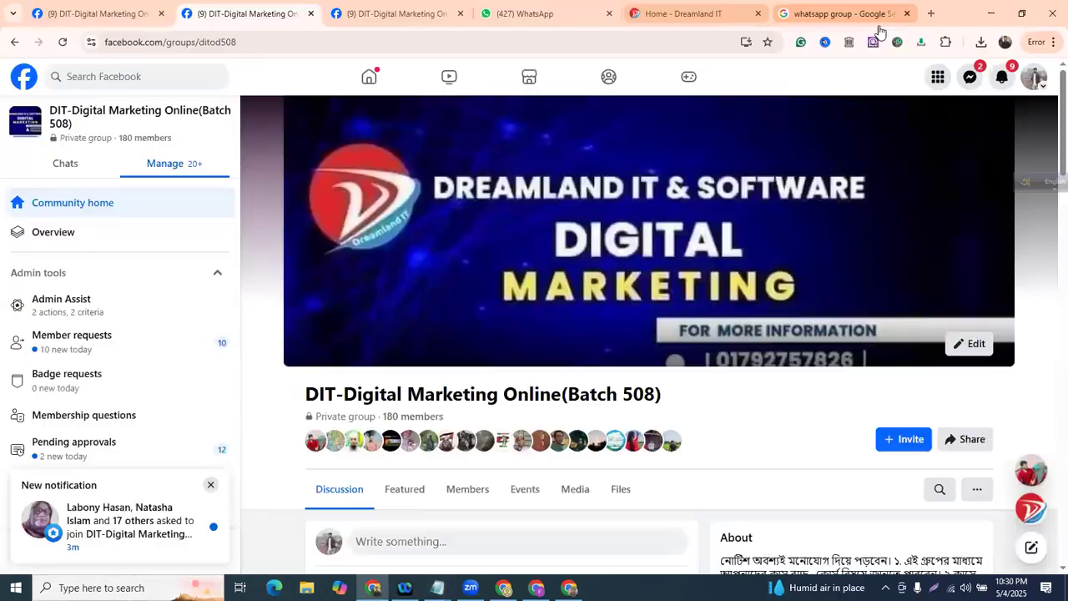
- Search Google in a new tab for 'canva paid version price'
{"action": "left_click", "coordinate": [930, 13]}
{"action": "type", "text": "c"}
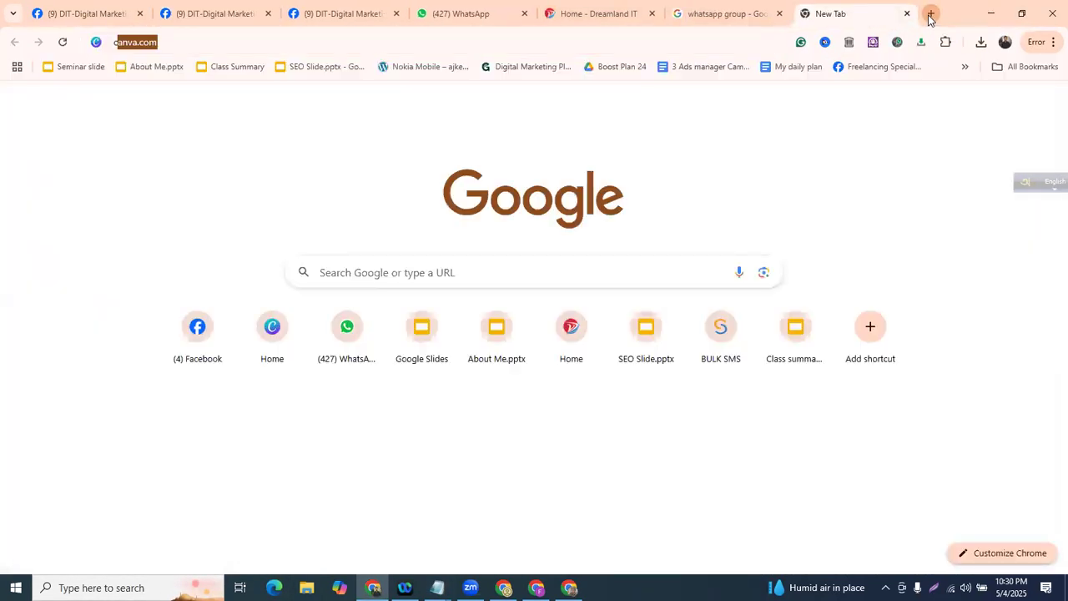
{"action": "type", "text": "anva paid vers"}
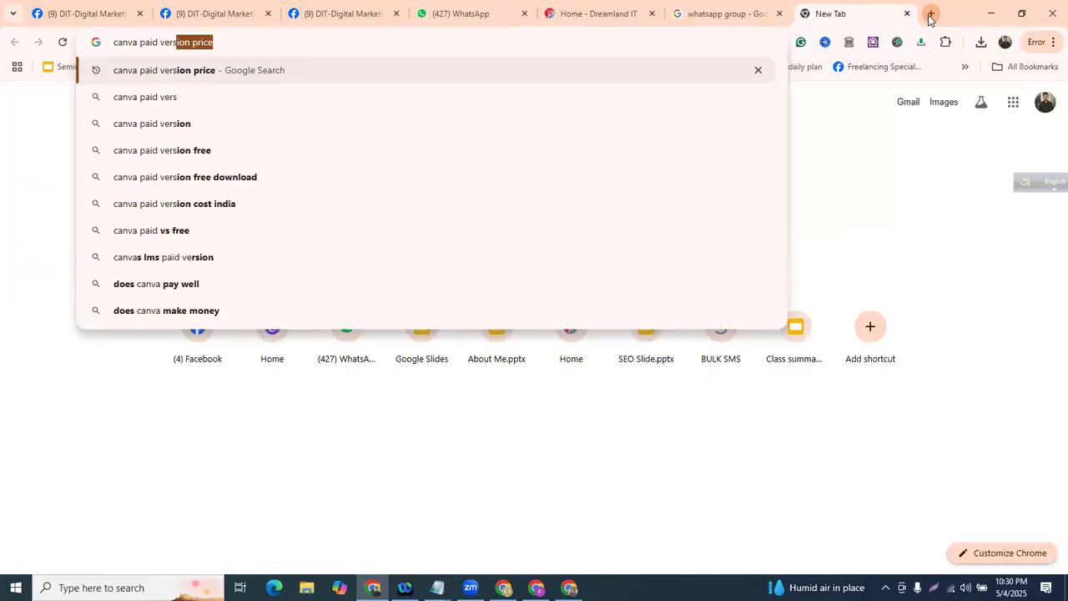
{"action": "key", "text": "Return"}
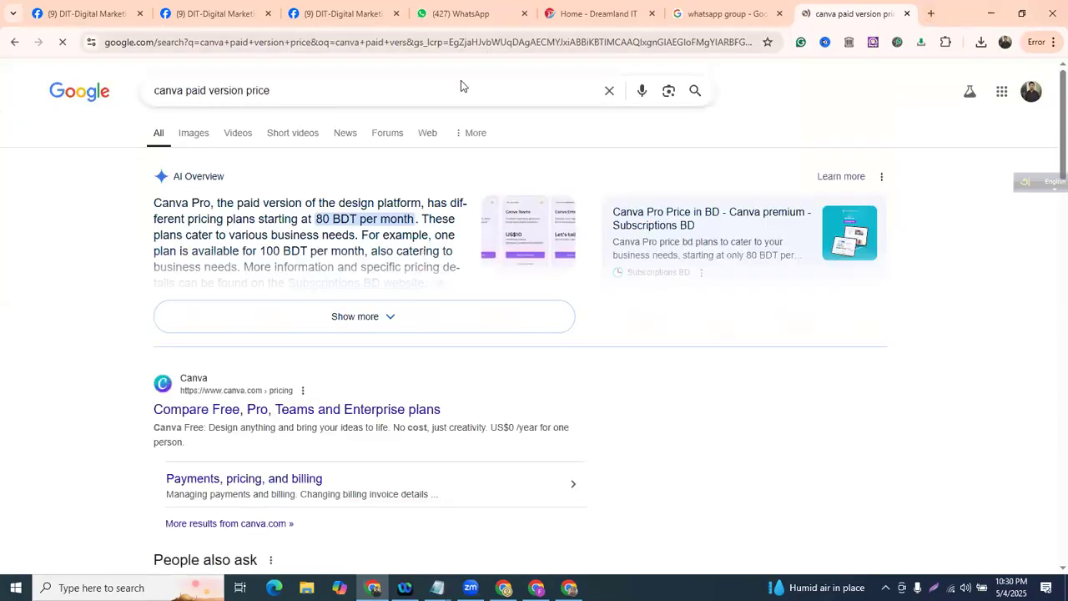
{"action": "scroll", "coordinate": [231, 306], "scroll_direction": "down", "scroll_amount": 2}
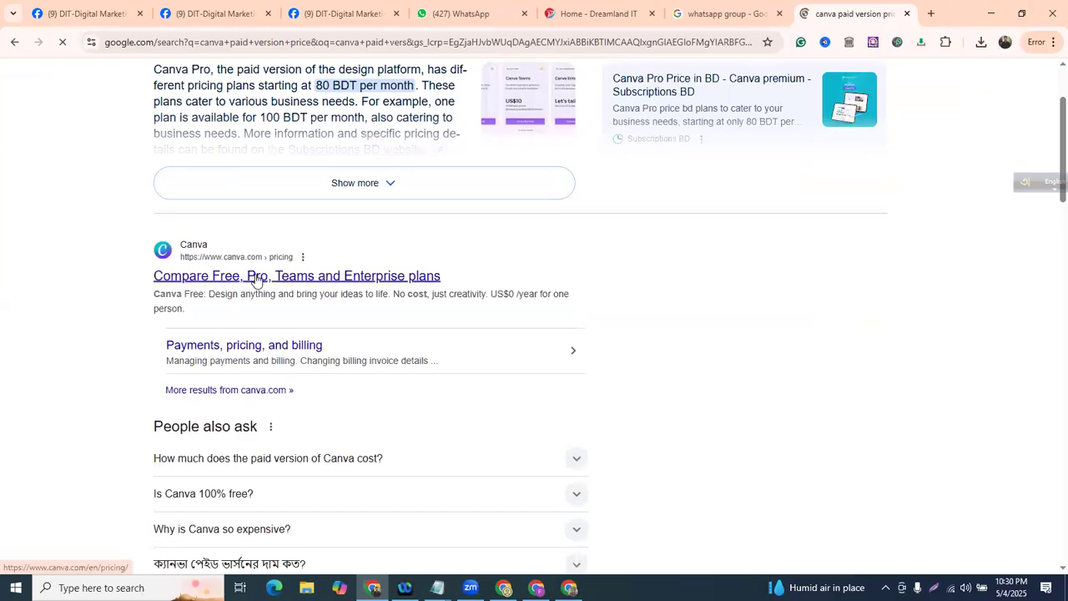
- View Canva's Free, Pro and Teams pricing comparison, then delete the dots after '-Paid'
{"action": "left_click", "coordinate": [256, 280]}
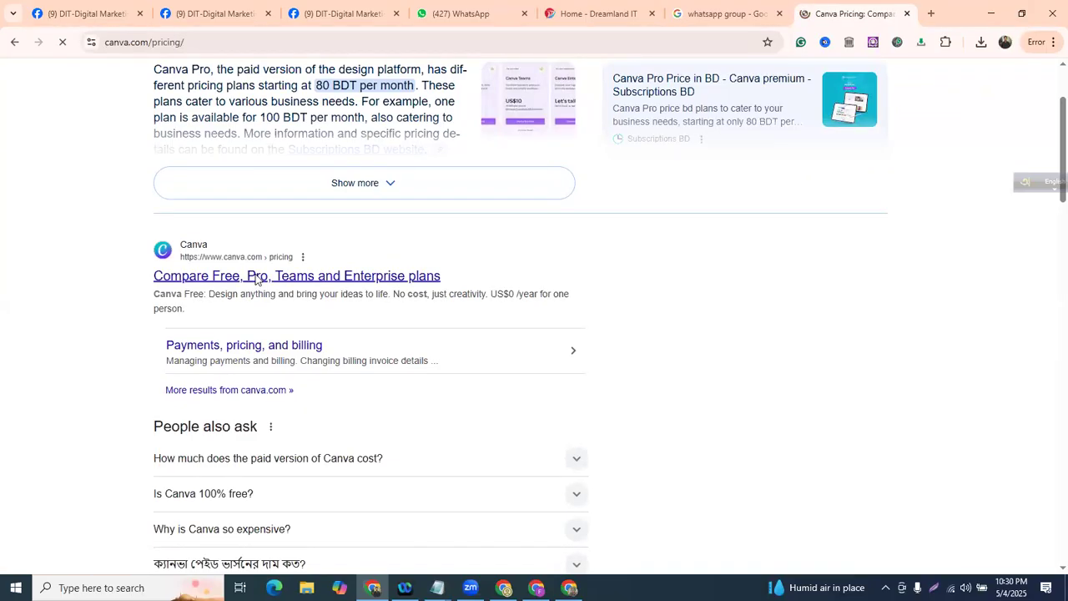
{"action": "scroll", "coordinate": [558, 269], "scroll_direction": "down", "scroll_amount": 1}
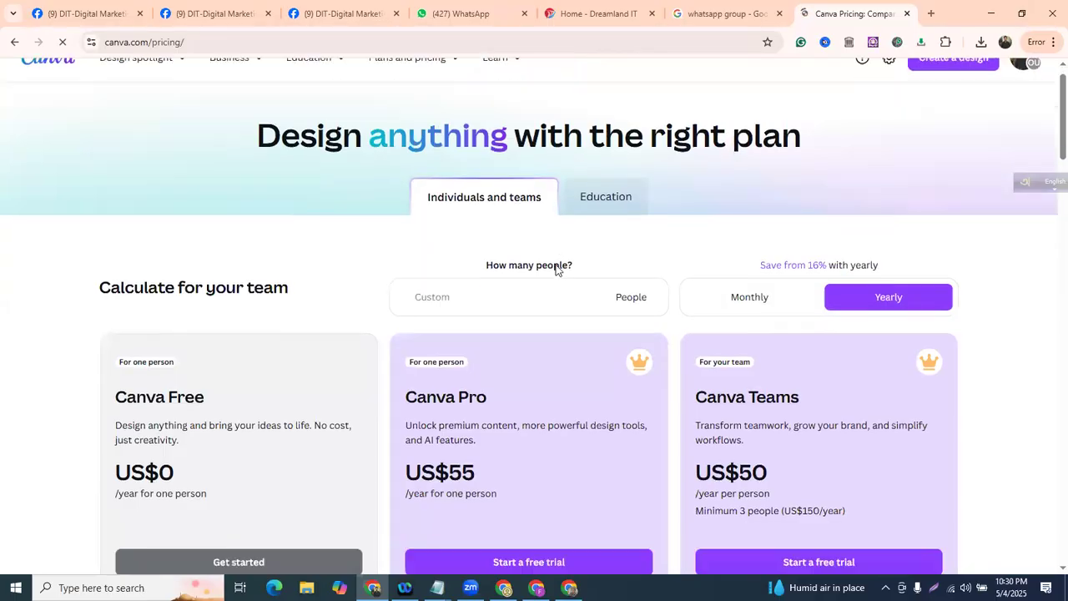
{"action": "scroll", "coordinate": [557, 269], "scroll_direction": "down", "scroll_amount": 1}
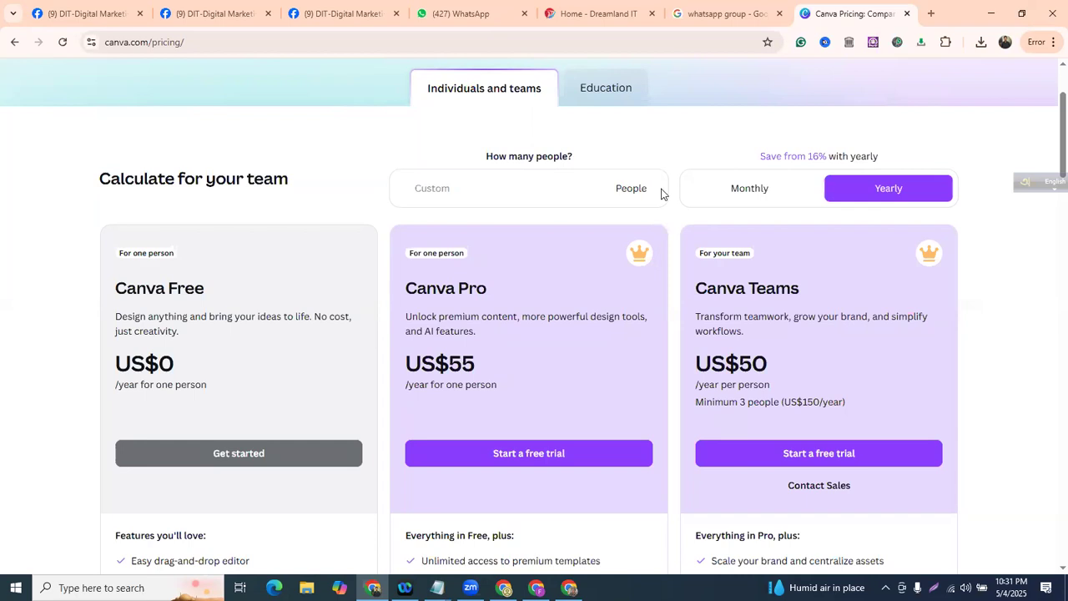
{"action": "scroll", "coordinate": [660, 205], "scroll_direction": "down", "scroll_amount": 1}
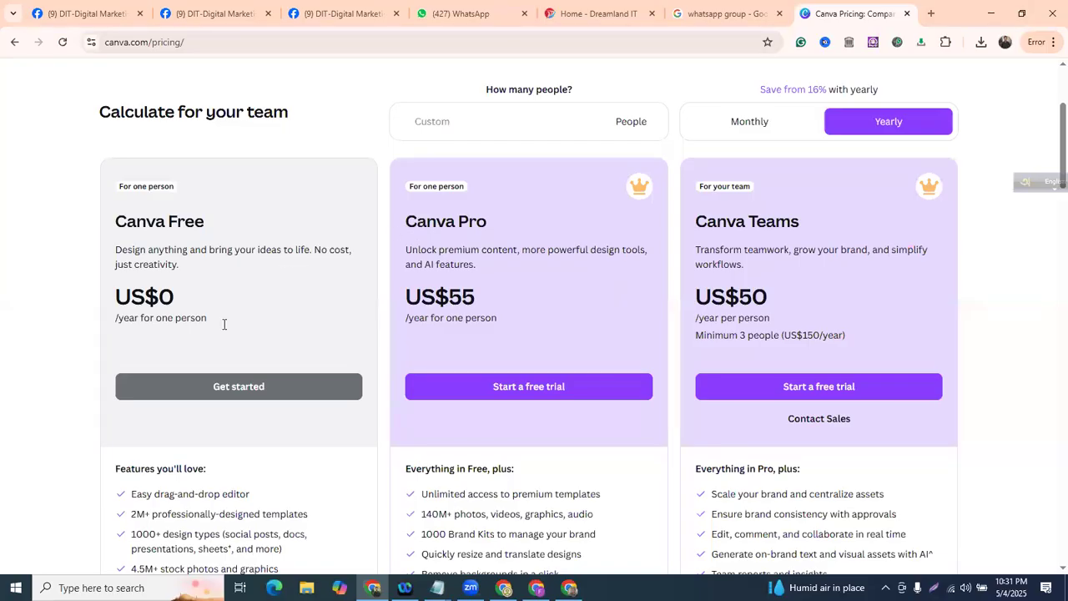
{"action": "key", "text": "alt+Tab"}
{"action": "key", "text": "BackSpace"}
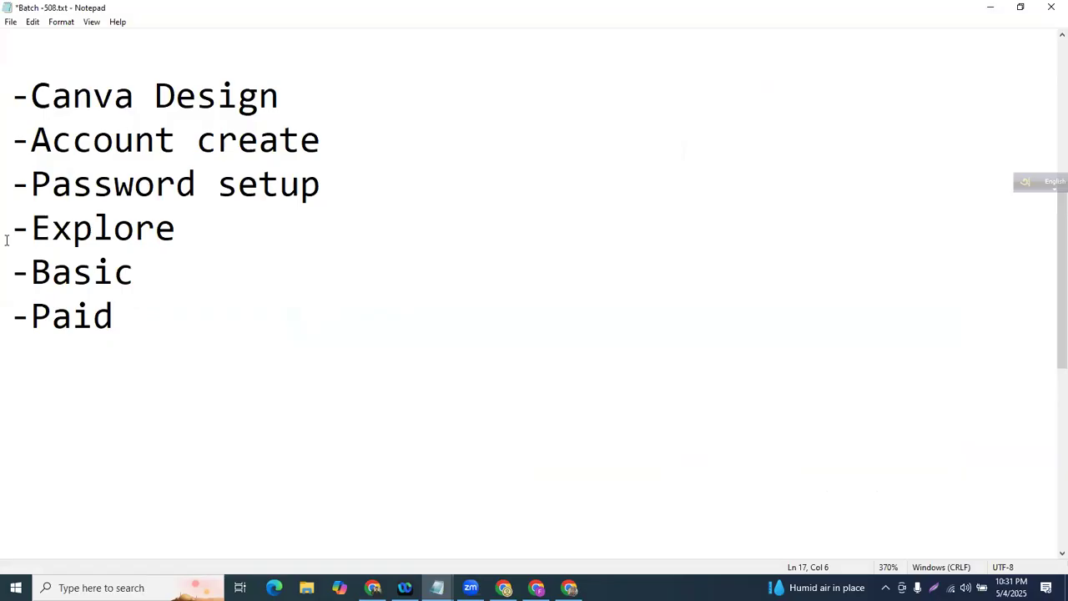
- Highlight the -Paid and -Basic lines of the outline in turn
{"action": "left_click_drag", "start_coordinate": [6, 317], "coordinate": [201, 324]}
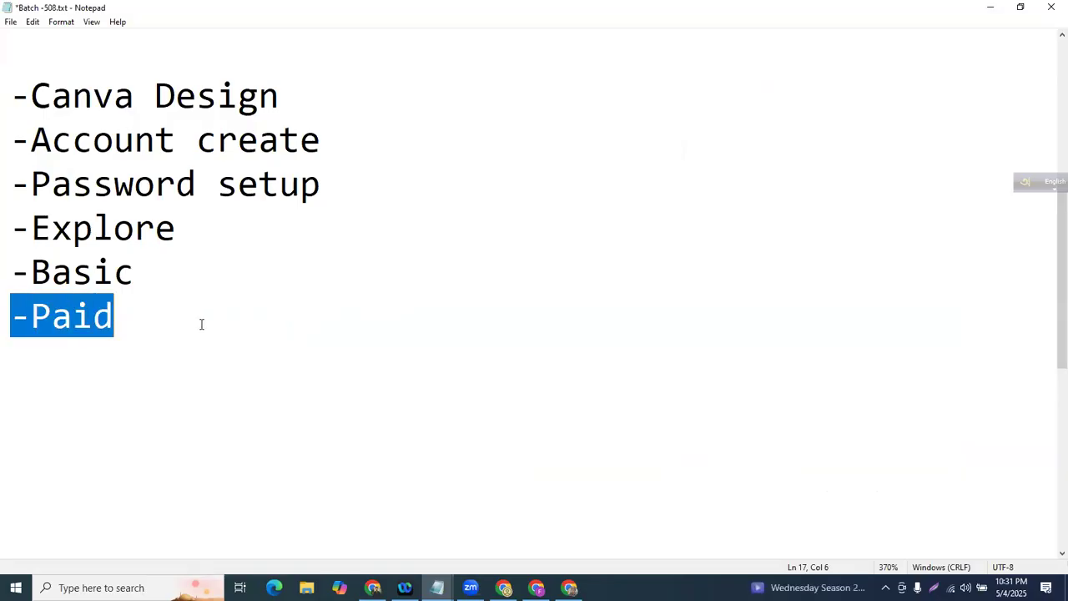
{"action": "left_click", "coordinate": [201, 323]}
{"action": "left_click_drag", "start_coordinate": [10, 272], "coordinate": [168, 294]}
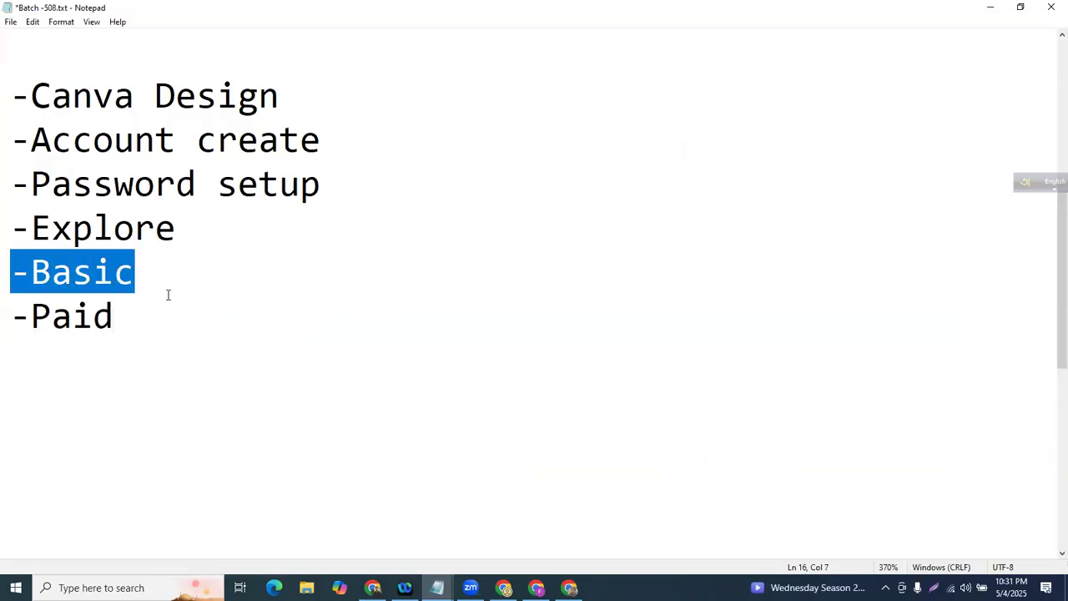
{"action": "left_click", "coordinate": [167, 307]}
- Add a blank line above -Paid and a '?' after it, then remove both
{"action": "key", "text": "Return"}
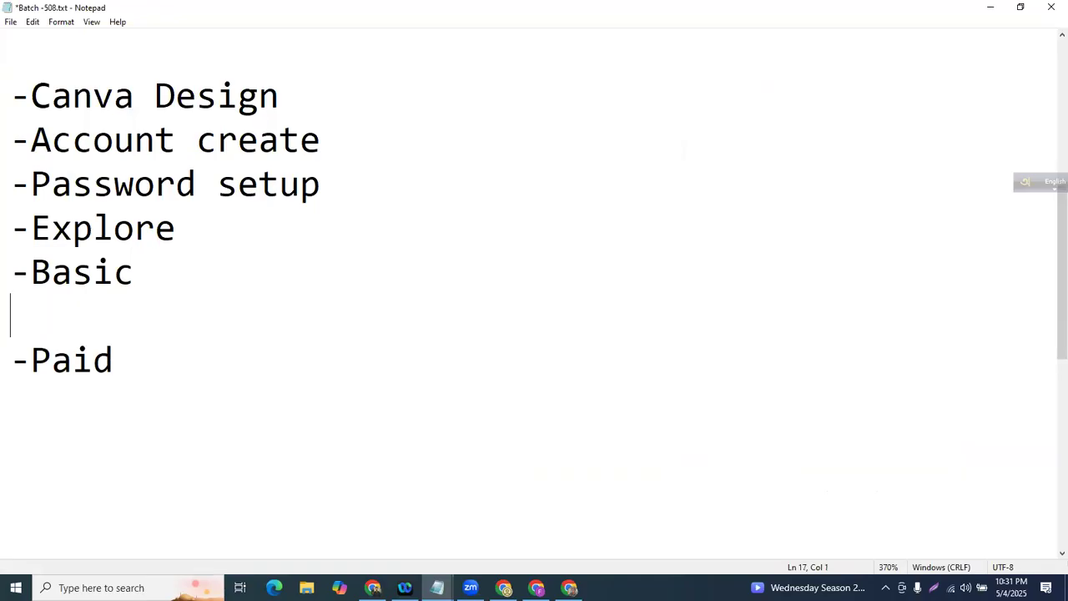
{"action": "left_click", "coordinate": [184, 347]}
{"action": "type", "text": "?"}
{"action": "left_click", "coordinate": [42, 325]}
{"action": "key", "text": "BackSpace"}
{"action": "left_click", "coordinate": [179, 318]}
{"action": "key", "text": "BackSpace"}
- Add the line '-Custom Design ,Template Design' beneath -Paid, fixing typos along the way
{"action": "key", "text": "Return"}
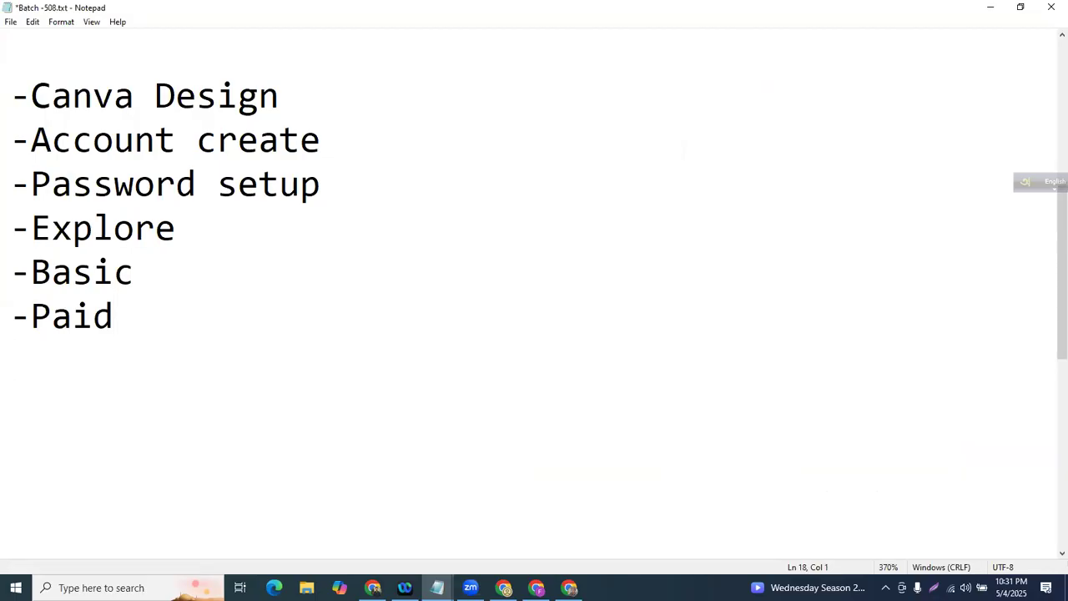
{"action": "type", "text": "-Custom"}
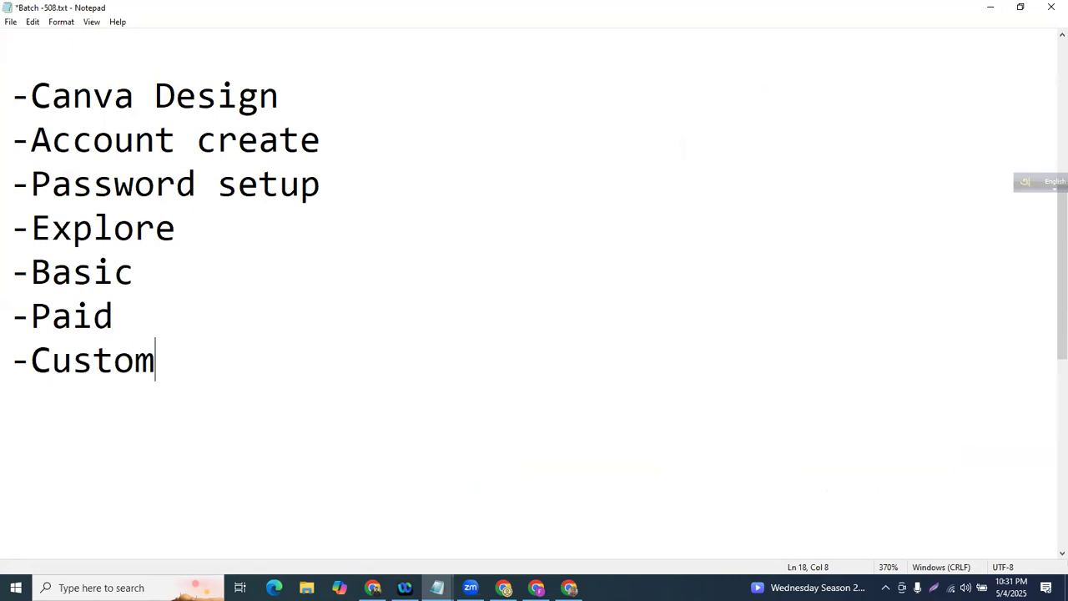
{"action": "type", "text": " Design "}
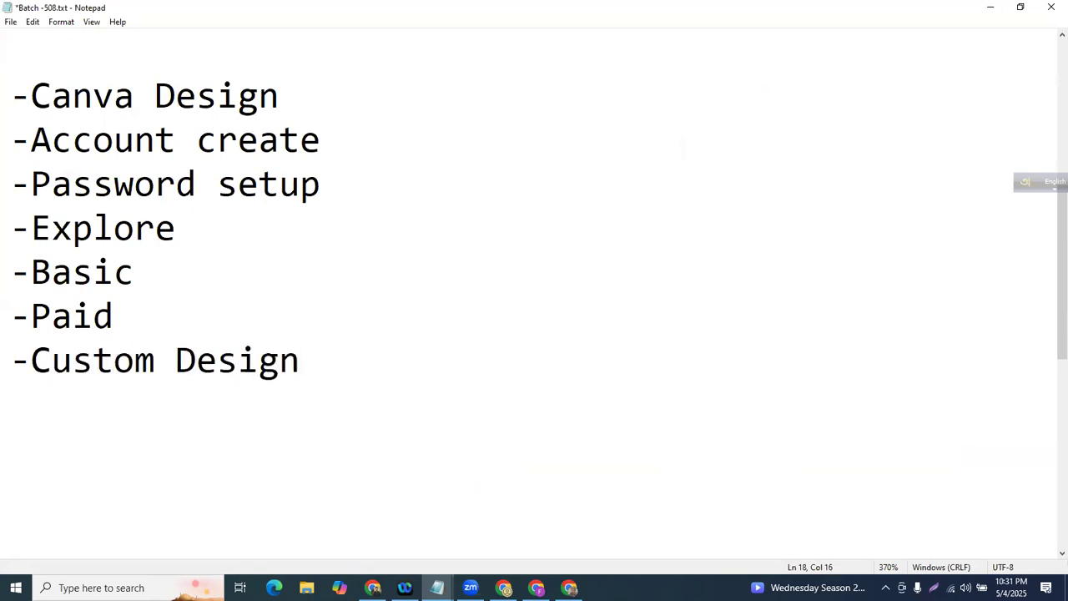
{"action": "type", "text": ",Te"}
{"action": "type", "text": "p"}
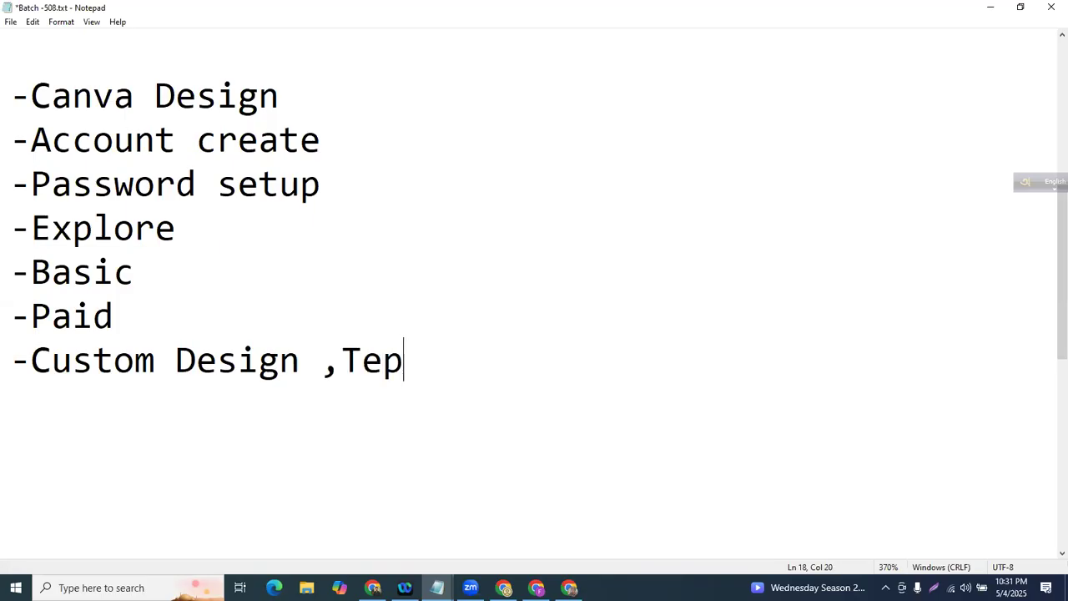
{"action": "key", "text": "BackSpace"}
{"action": "type", "text": "mpl"}
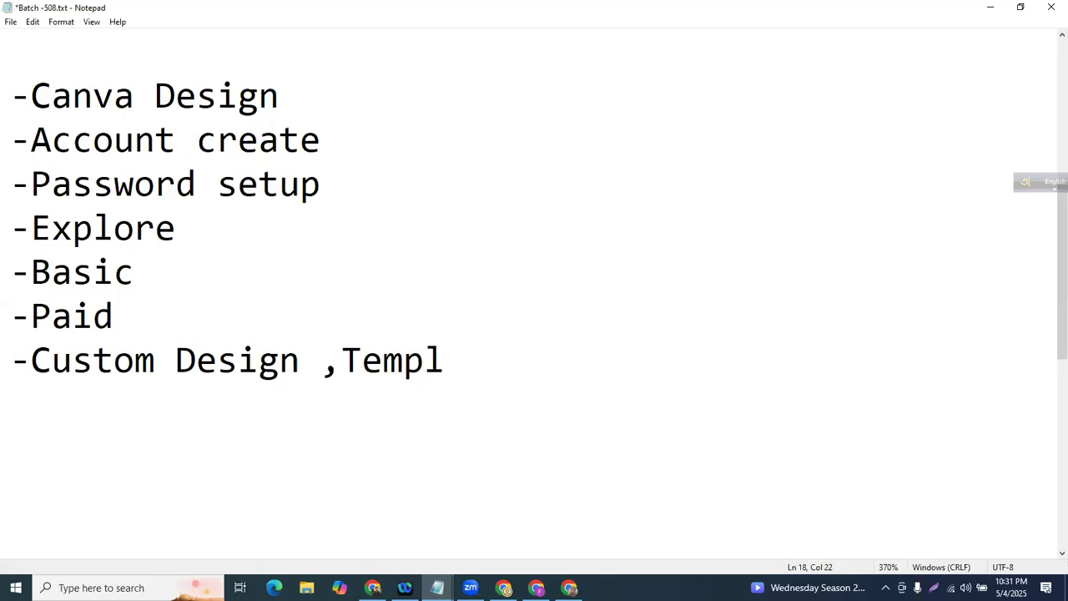
{"action": "type", "text": "ate Design"}
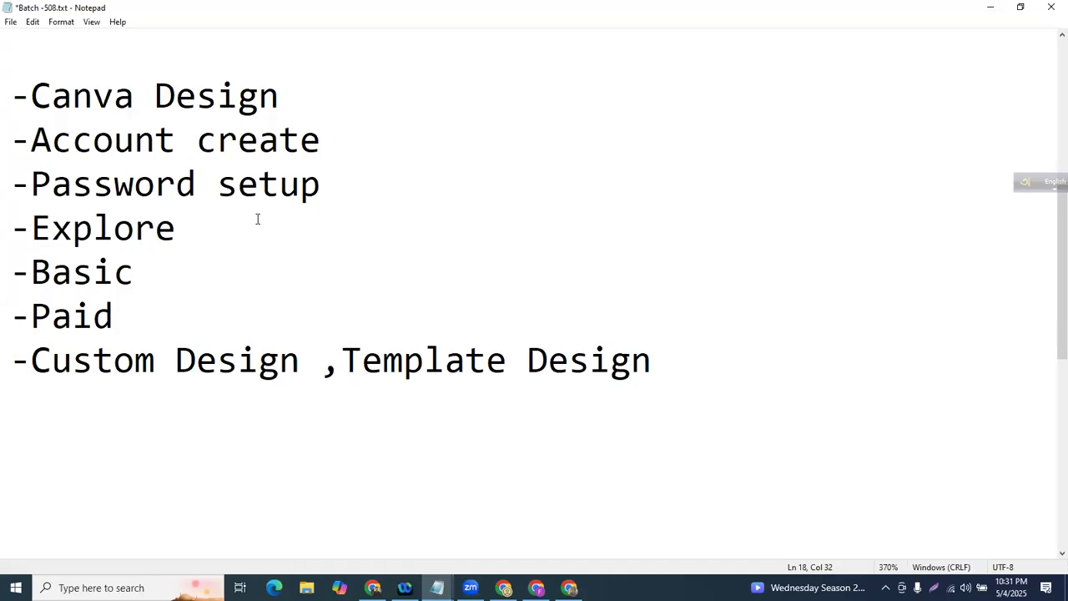
- Highlight 'Template Design' and 'Custom Design' on the new line in turn
{"action": "left_click", "coordinate": [343, 354]}
{"action": "left_click_drag", "start_coordinate": [343, 355], "coordinate": [671, 363]}
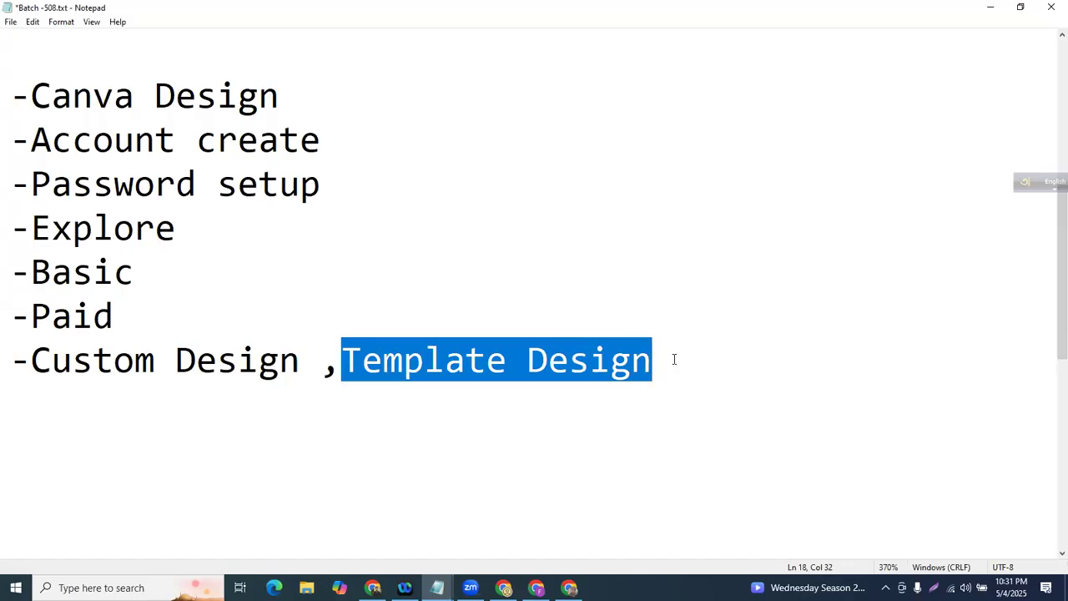
{"action": "left_click", "coordinate": [673, 361]}
{"action": "left_click_drag", "start_coordinate": [328, 361], "coordinate": [744, 362]}
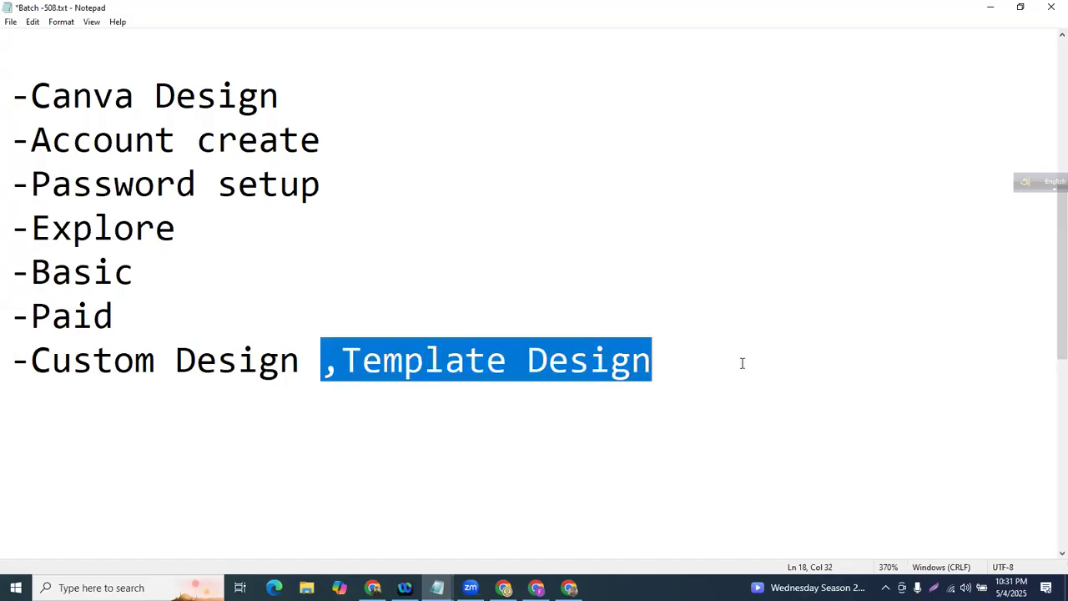
{"action": "left_click", "coordinate": [723, 375]}
{"action": "left_click_drag", "start_coordinate": [341, 361], "coordinate": [740, 374]}
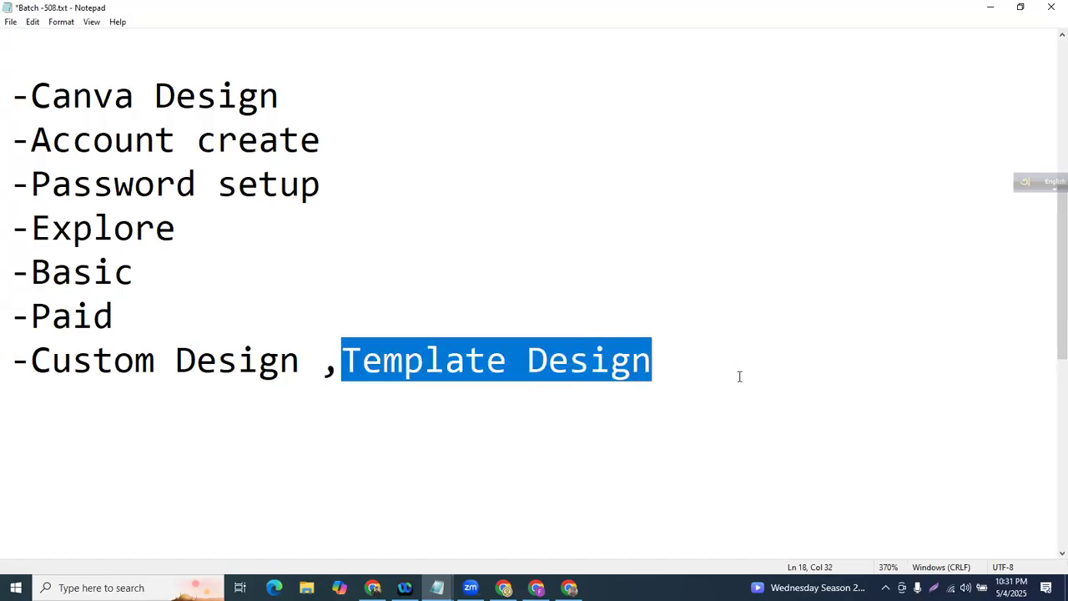
{"action": "left_click", "coordinate": [729, 370]}
{"action": "left_click_drag", "start_coordinate": [31, 360], "coordinate": [306, 361]}
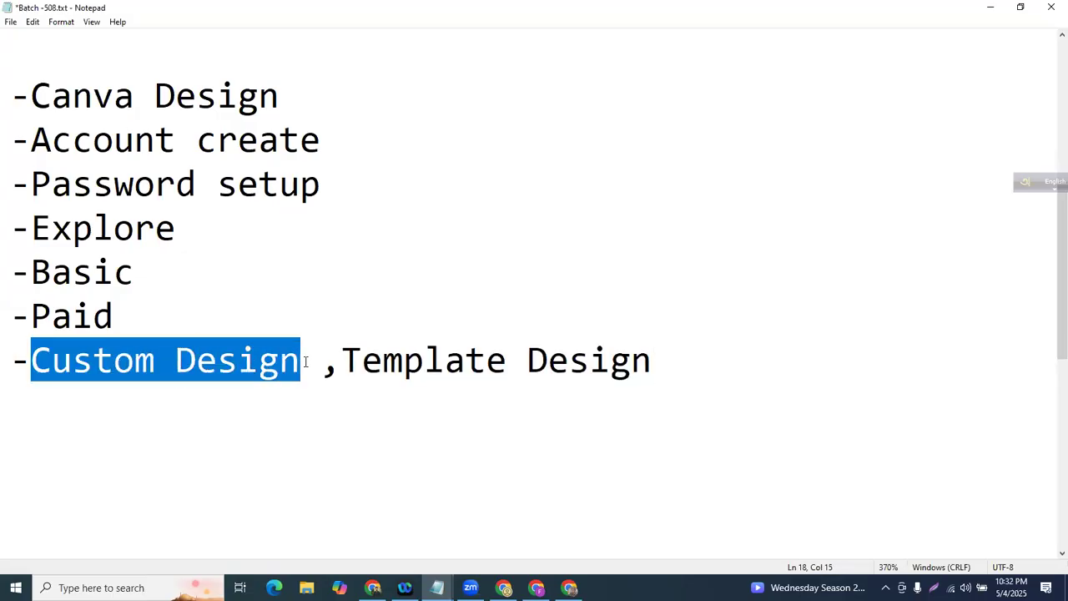
{"action": "left_click", "coordinate": [305, 361]}
{"action": "left_click_drag", "start_coordinate": [27, 360], "coordinate": [321, 359]}
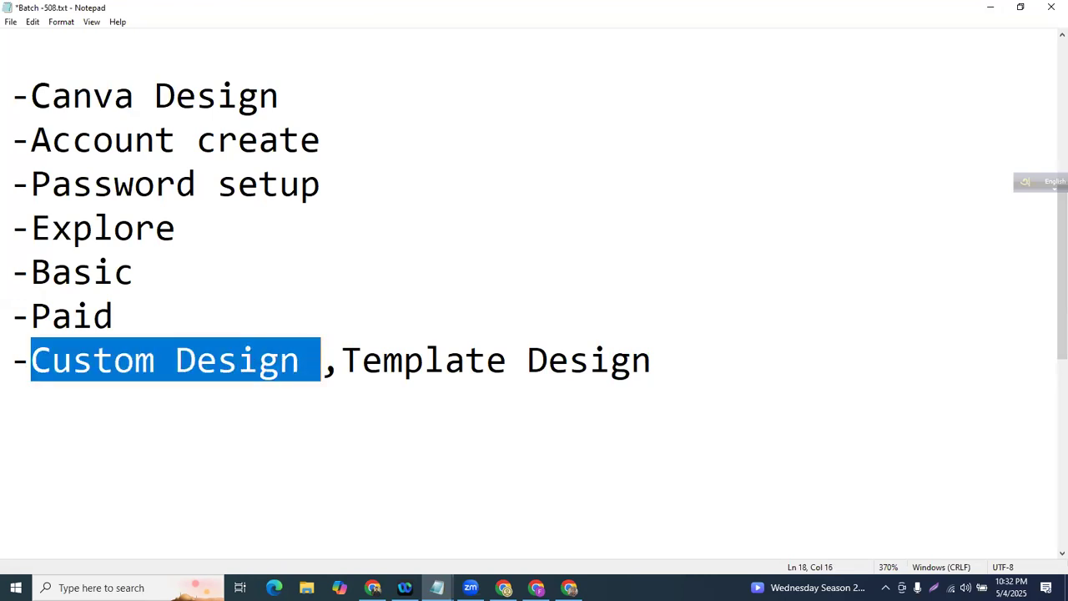
{"action": "left_click_drag", "start_coordinate": [343, 360], "coordinate": [663, 362]}
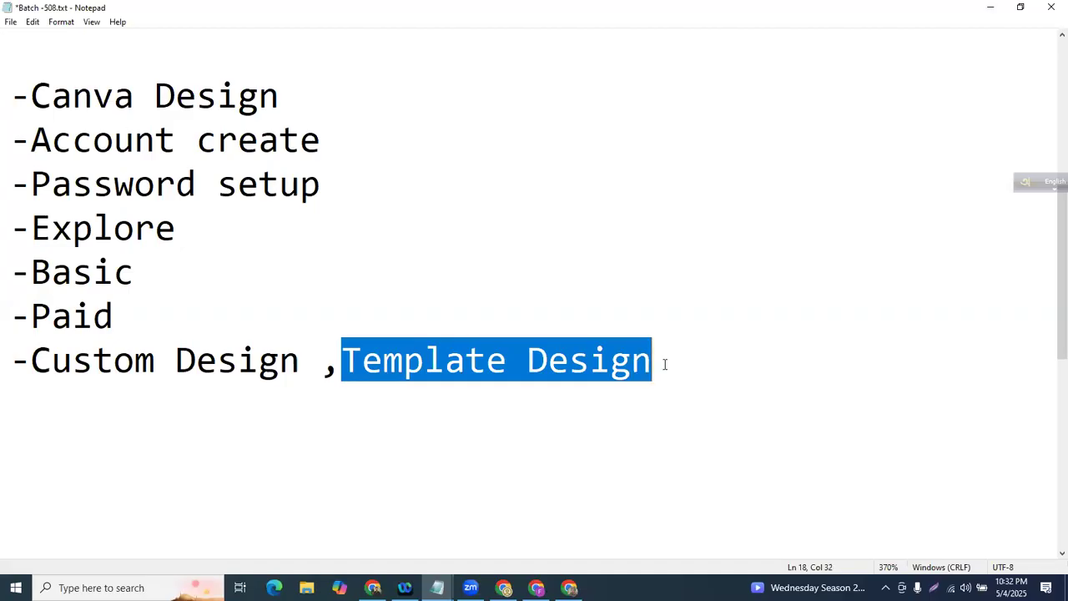
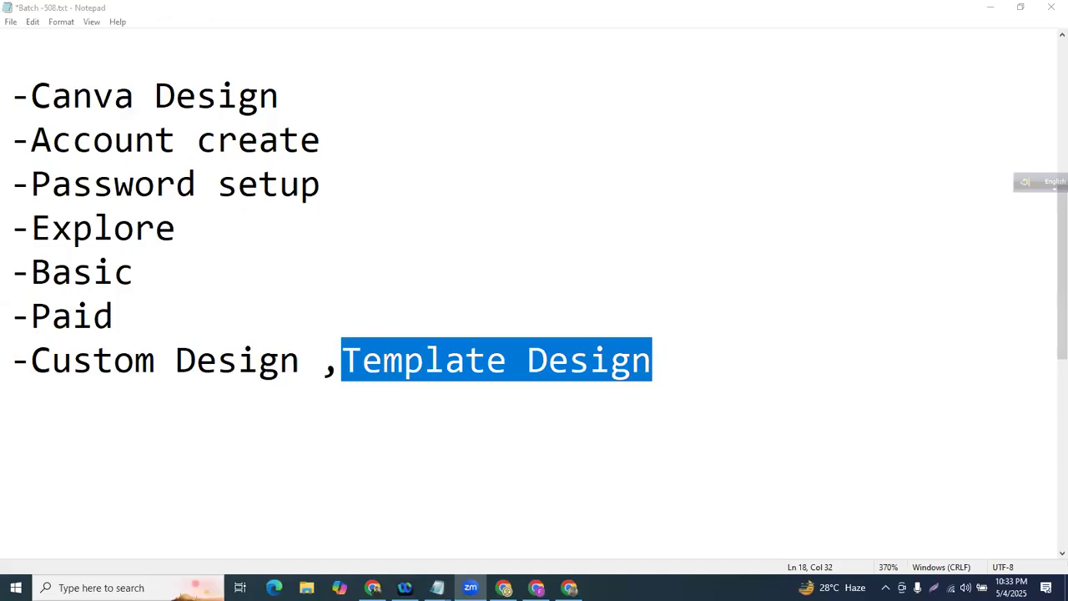
- Add an empty line below '-Custom Design ,Template Design' in the notes and highlight that line's start
{"action": "left_click", "coordinate": [493, 401]}
{"action": "key", "text": "Return"}
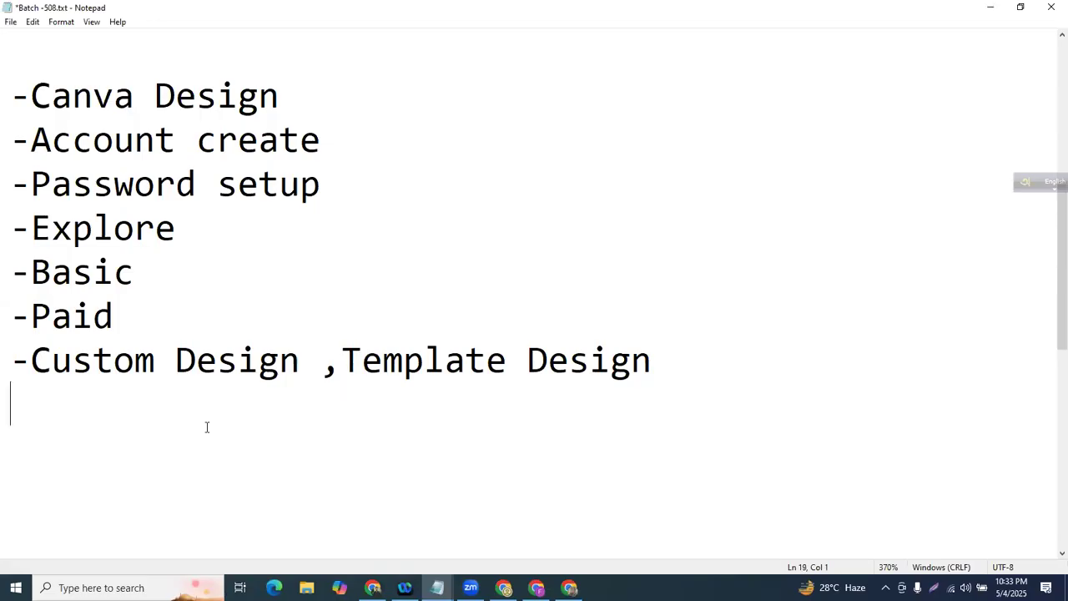
{"action": "left_click_drag", "start_coordinate": [10, 359], "coordinate": [217, 361]}
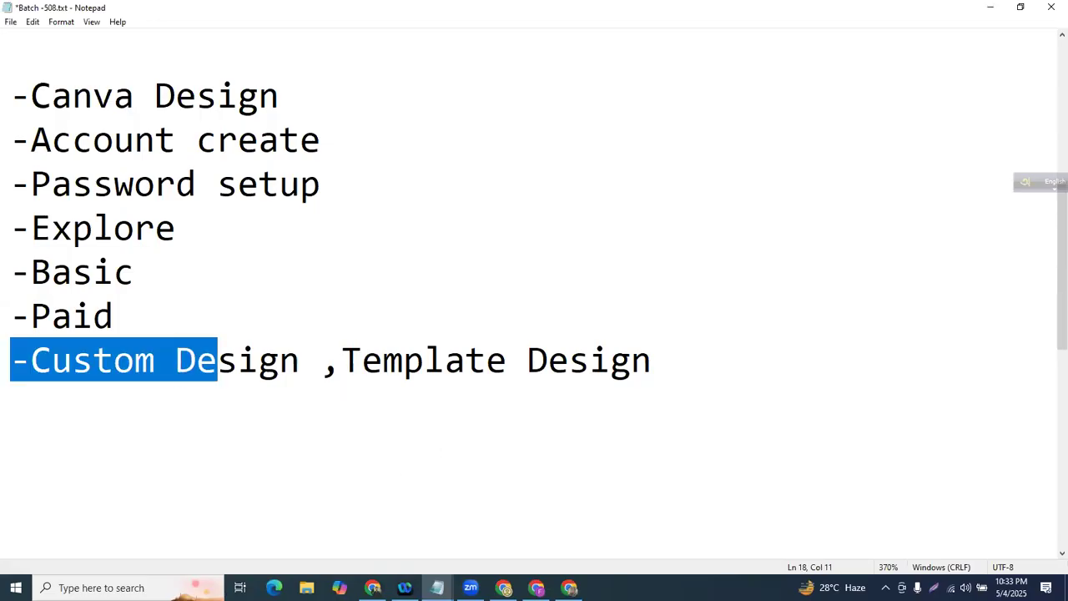
- Switch to the Canva home page, scroll to the top and open Create a design
{"action": "mouse_move", "coordinate": [536, 588]}
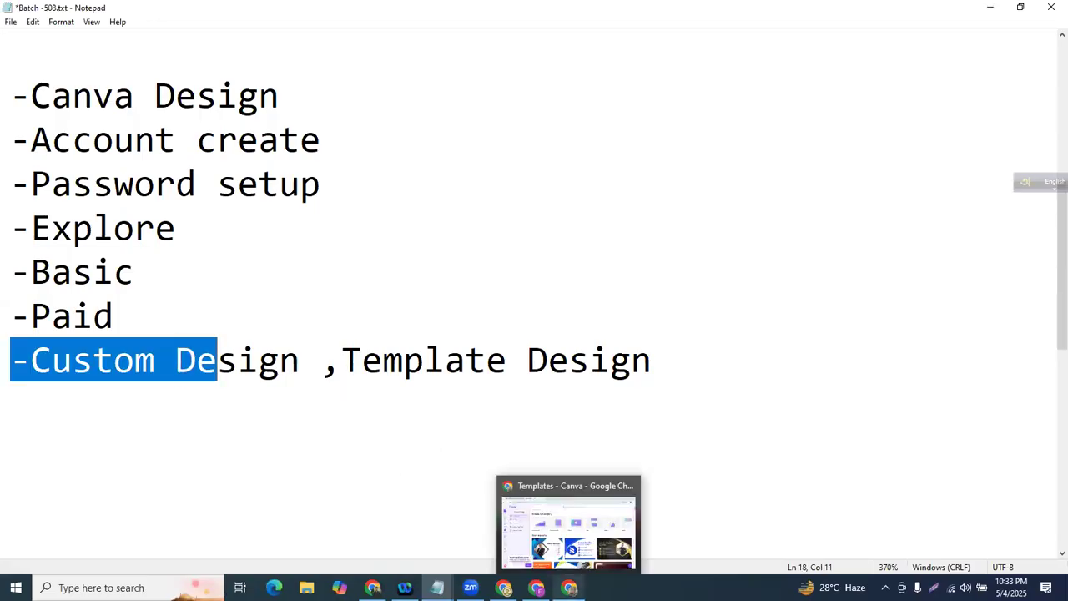
{"action": "left_click", "coordinate": [503, 588]}
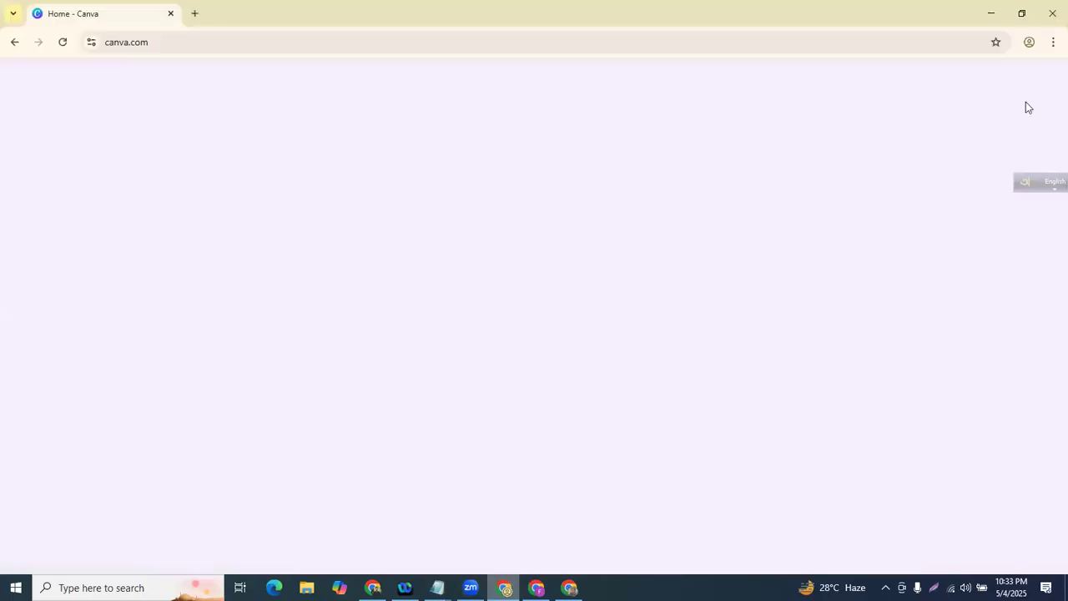
{"action": "scroll", "coordinate": [254, 352], "scroll_direction": "up", "scroll_amount": 4}
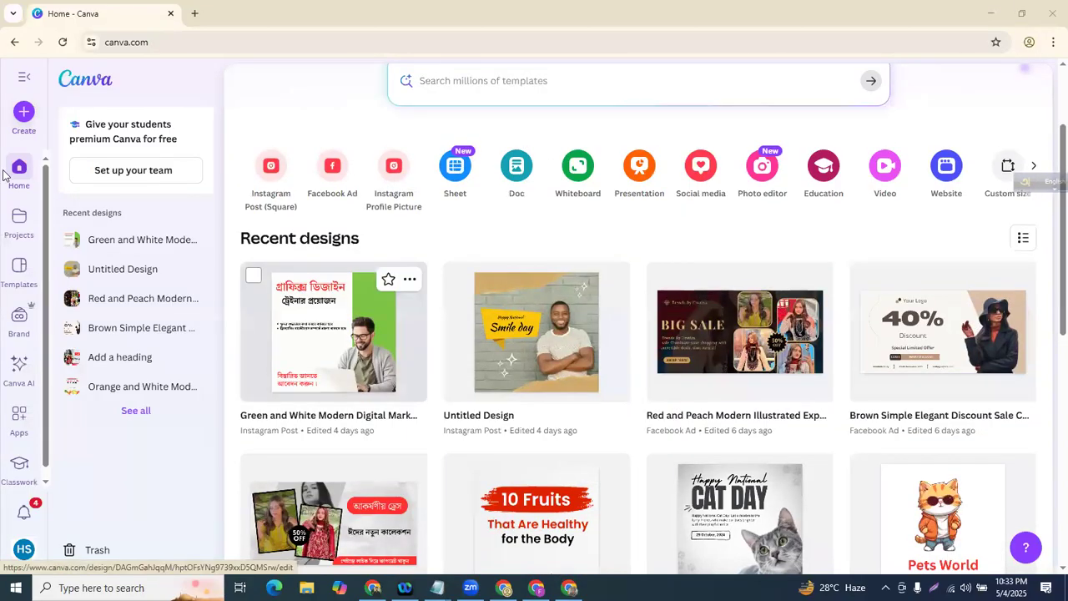
{"action": "scroll", "coordinate": [274, 202], "scroll_direction": "up", "scroll_amount": 2}
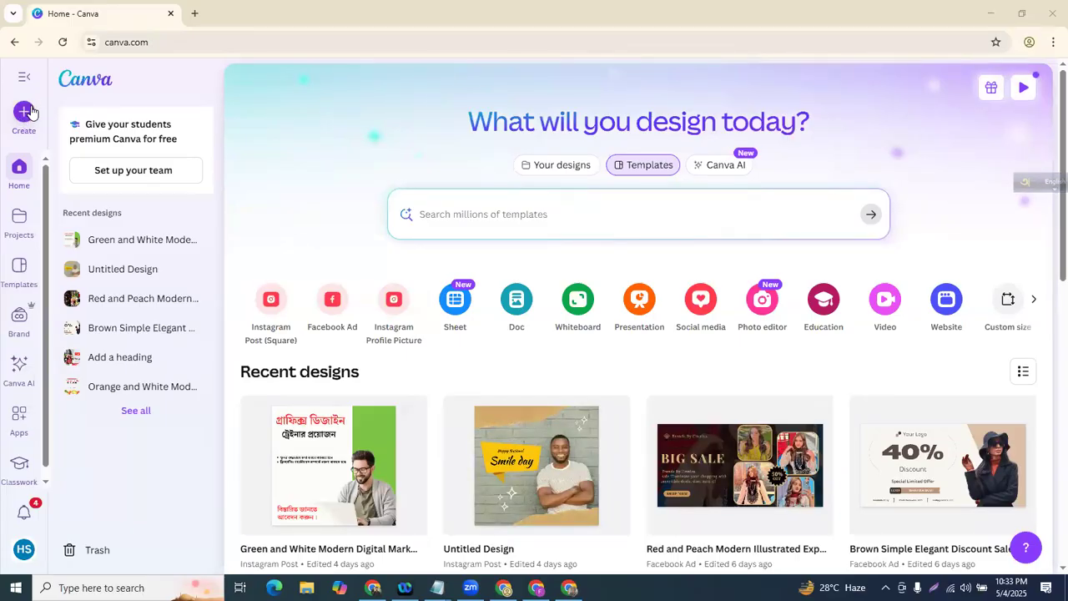
{"action": "left_click", "coordinate": [30, 111]}
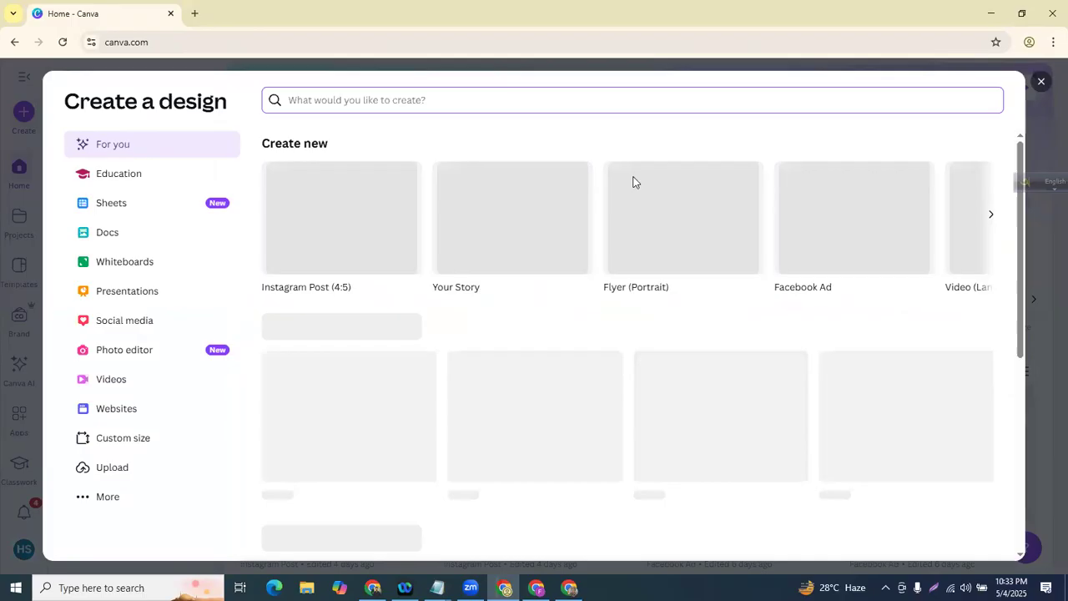
- Browse the Education, Sheets, Whiteboards and Presentations design categories
{"action": "scroll", "coordinate": [632, 178], "scroll_direction": "down", "scroll_amount": 2}
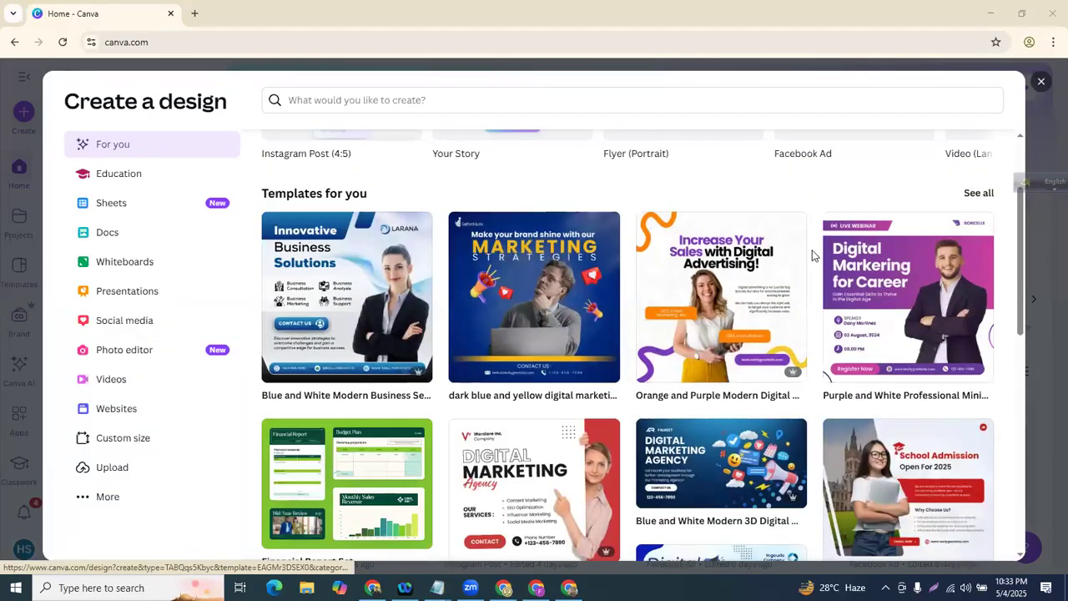
{"action": "scroll", "coordinate": [776, 255], "scroll_direction": "down", "scroll_amount": 5}
{"action": "scroll", "coordinate": [622, 259], "scroll_direction": "up", "scroll_amount": 7}
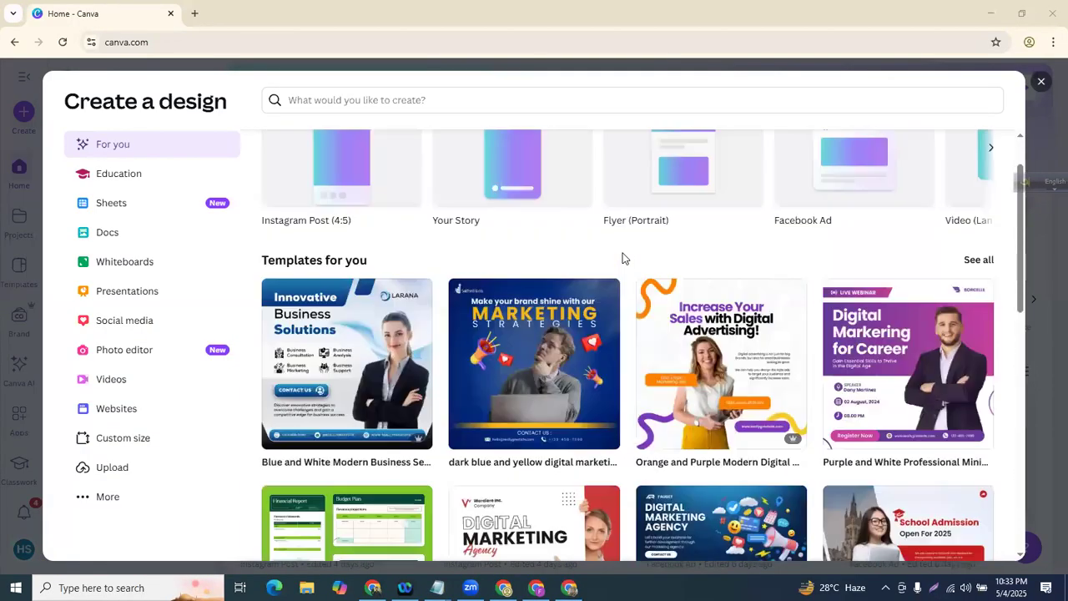
{"action": "left_click", "coordinate": [111, 181]}
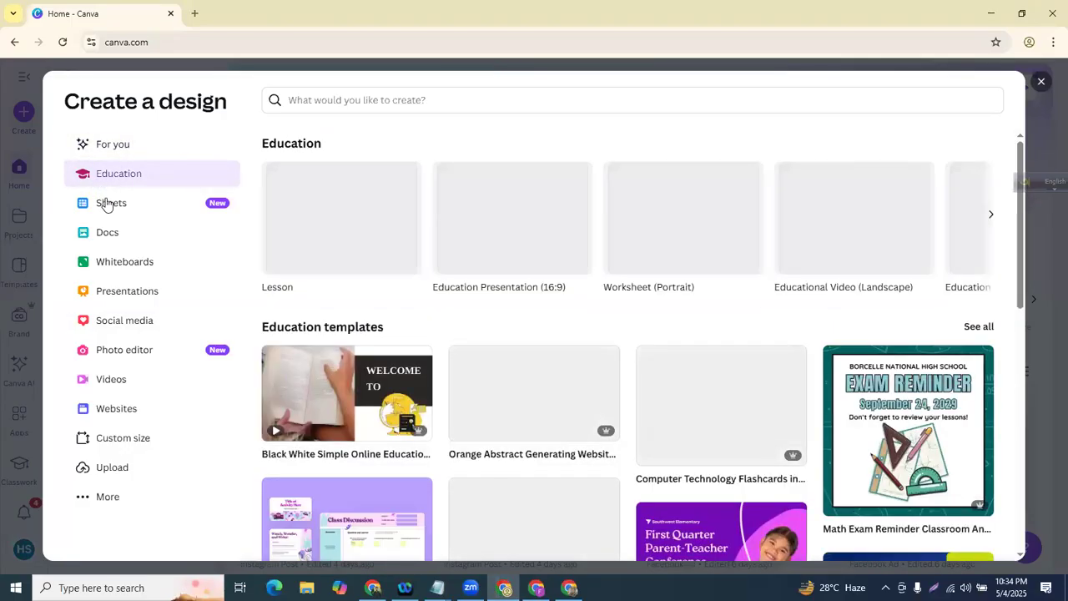
{"action": "left_click", "coordinate": [107, 204]}
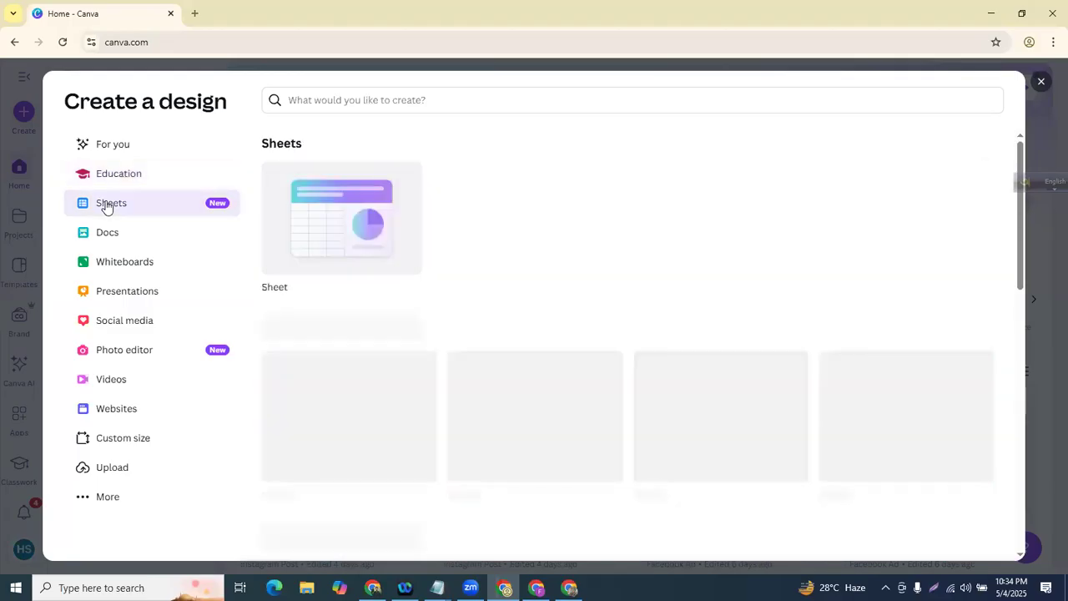
{"action": "left_click", "coordinate": [137, 263]}
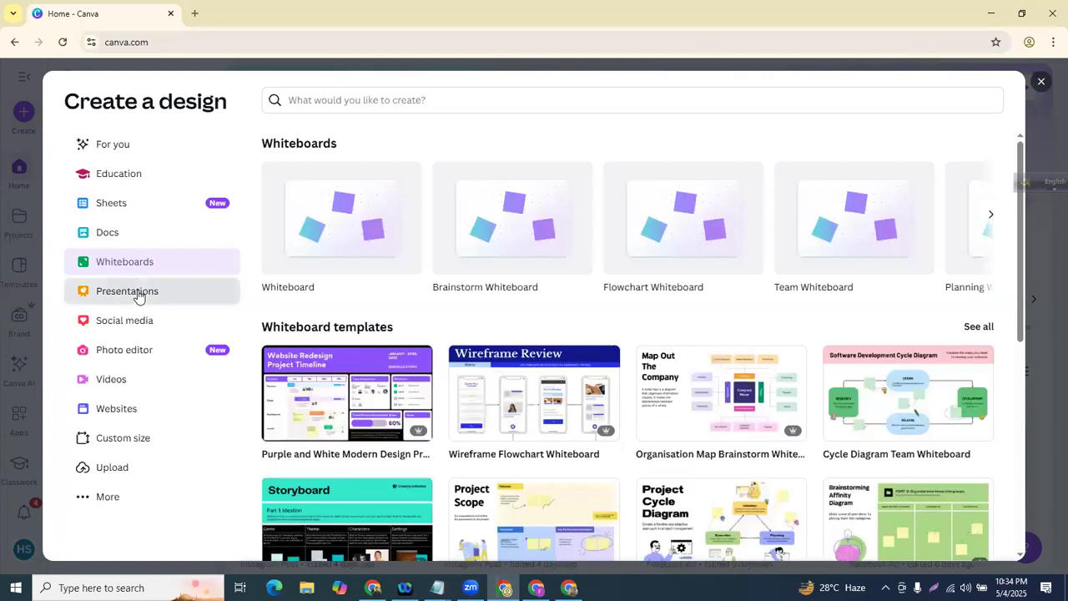
{"action": "left_click", "coordinate": [138, 293]}
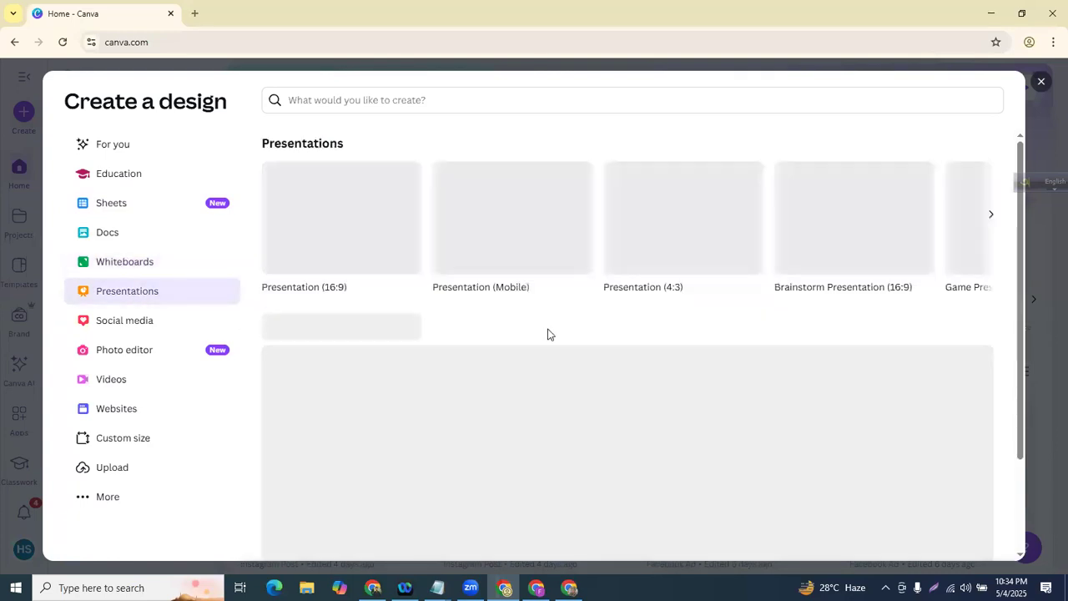
- Browse Social media, Photo editor, Videos and Websites, ending on the Custom size form
{"action": "scroll", "coordinate": [543, 278], "scroll_direction": "down", "scroll_amount": 5}
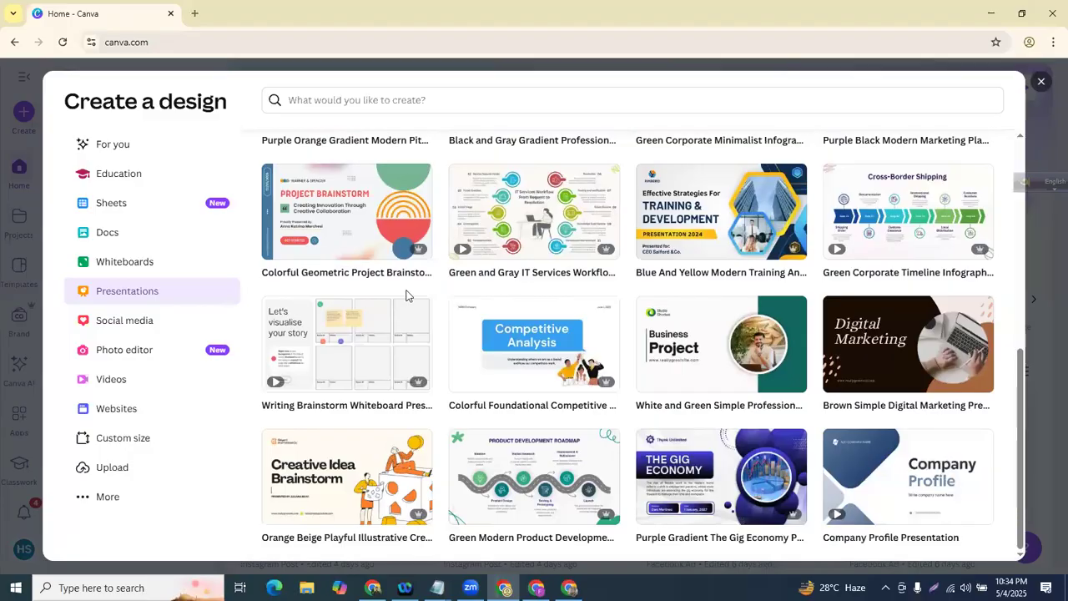
{"action": "left_click", "coordinate": [120, 325]}
{"action": "left_click", "coordinate": [117, 352]}
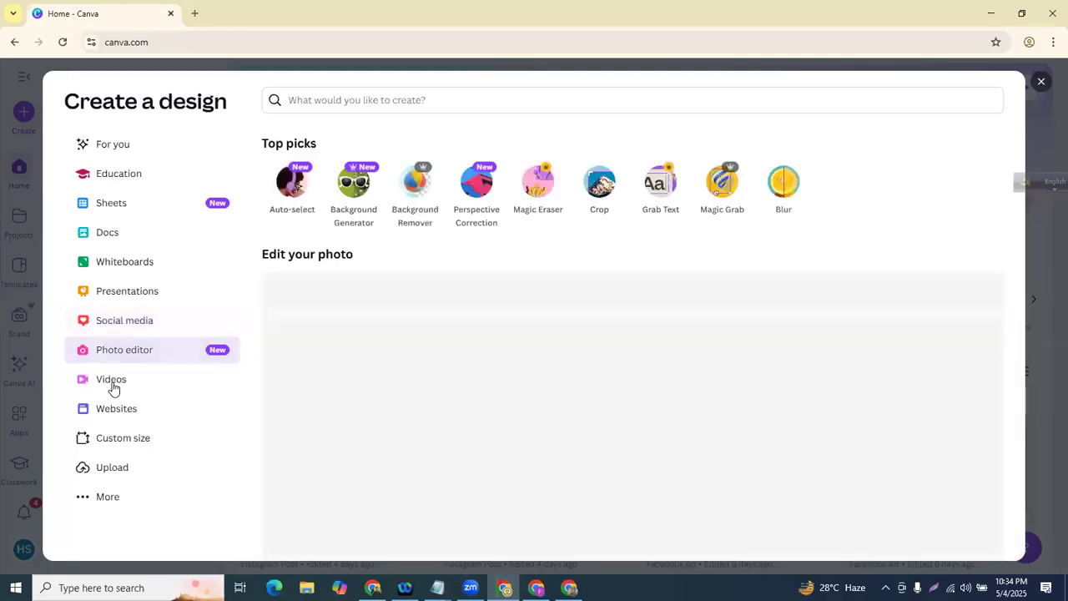
{"action": "left_click", "coordinate": [113, 387]}
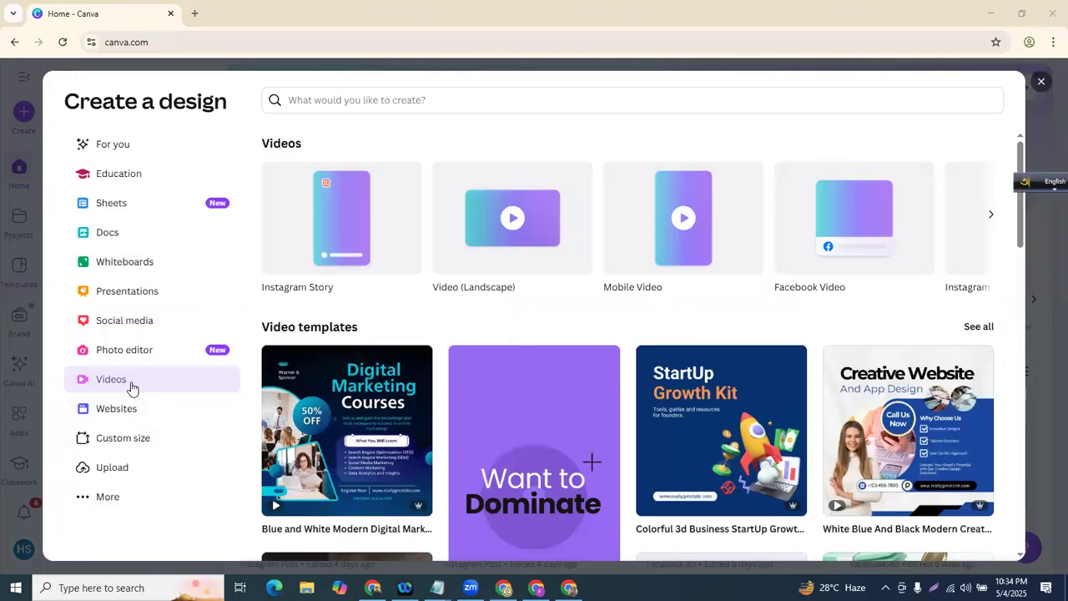
{"action": "left_click", "coordinate": [133, 409]}
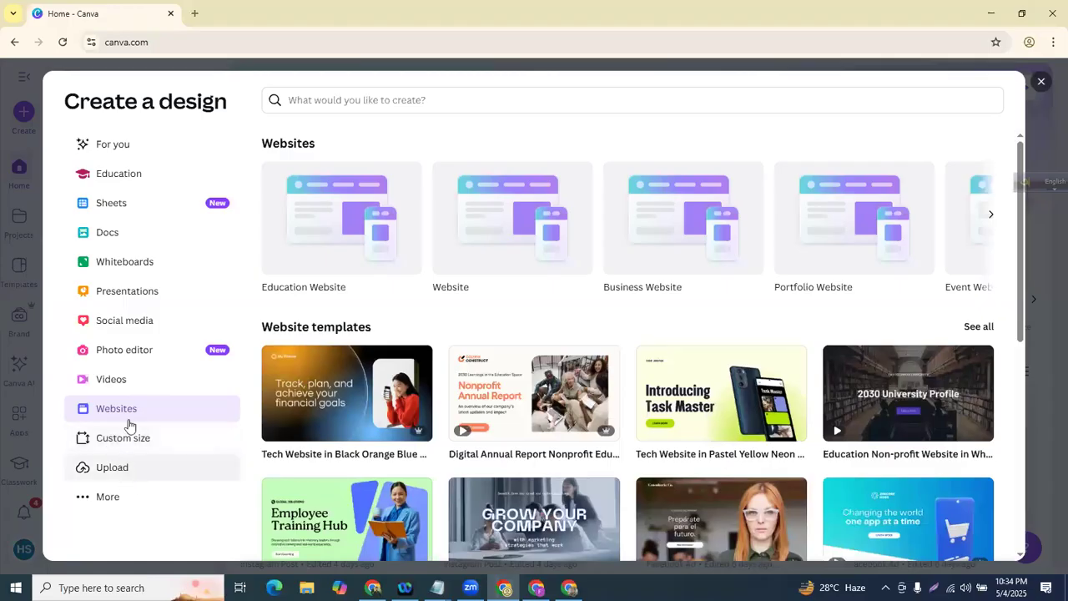
{"action": "left_click", "coordinate": [129, 448]}
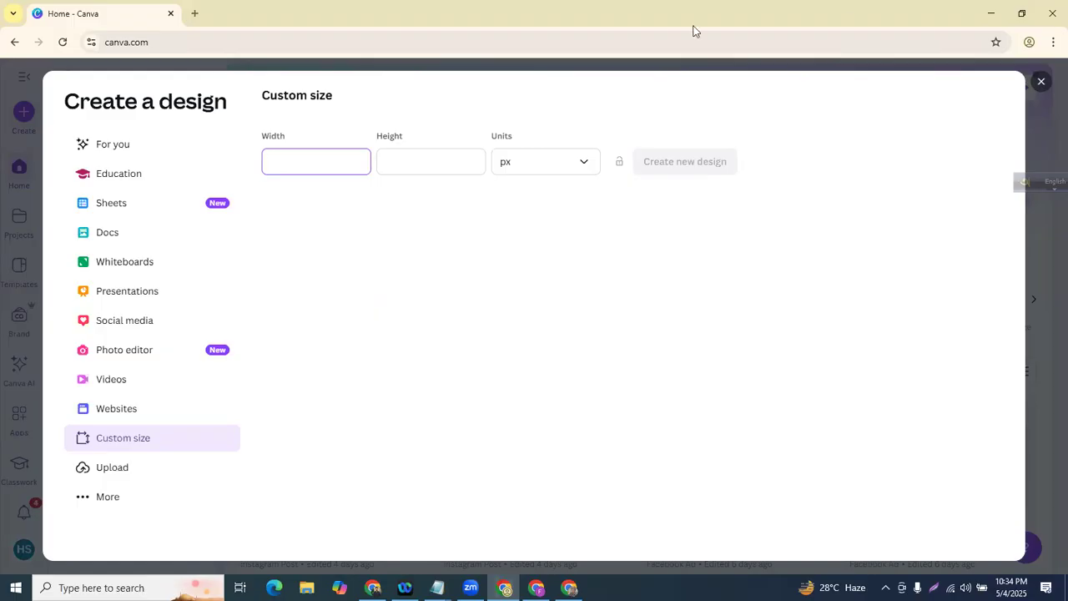
{"action": "left_click", "coordinate": [372, 145]}
{"action": "left_click", "coordinate": [341, 167]}
{"action": "left_click", "coordinate": [422, 167]}
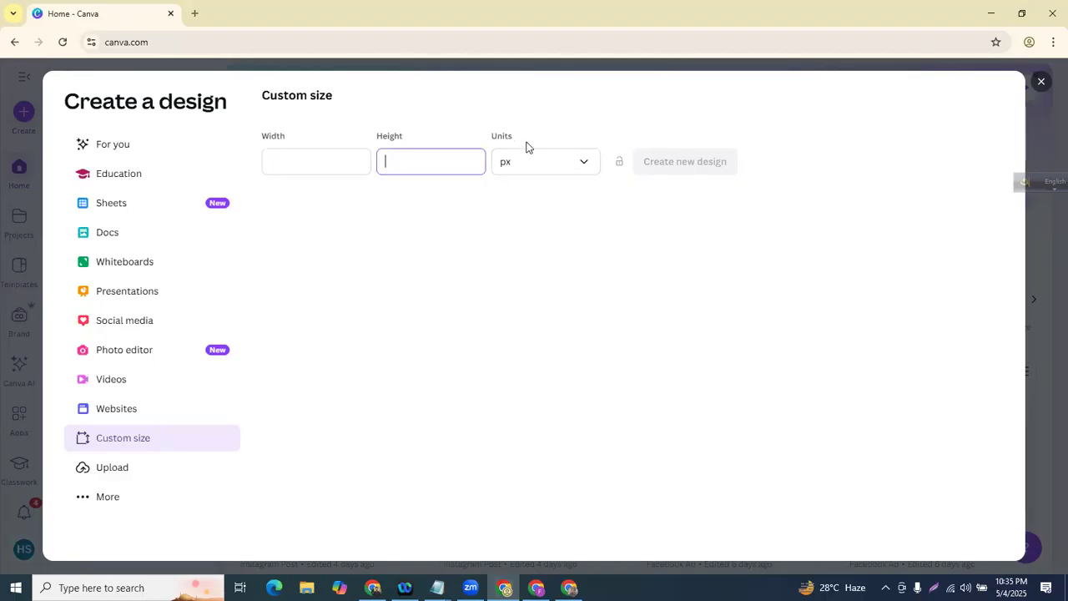
{"action": "left_click", "coordinate": [538, 164]}
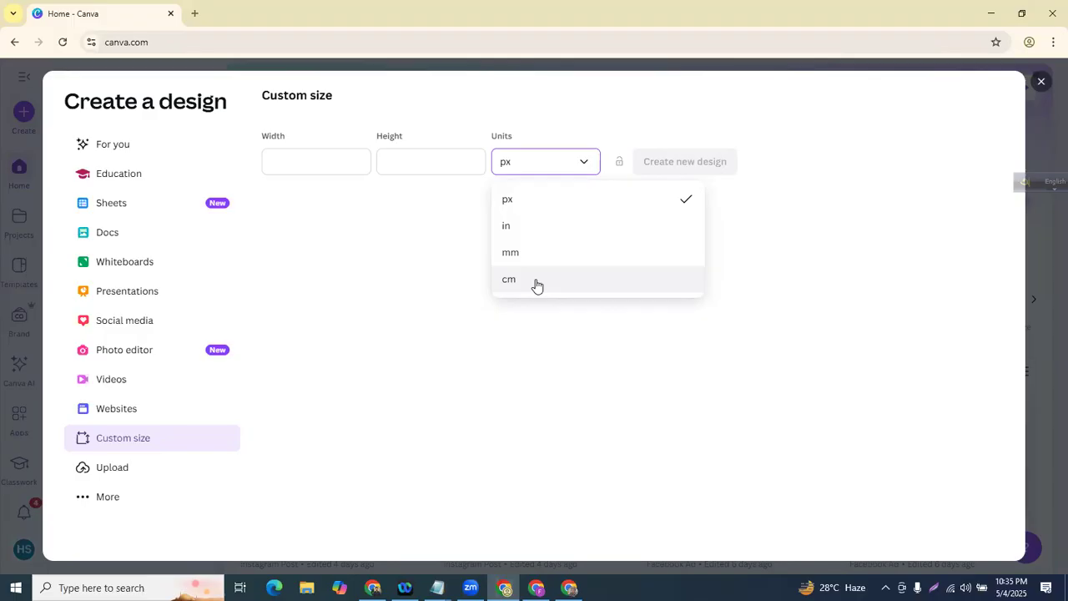
{"action": "left_click", "coordinate": [514, 201]}
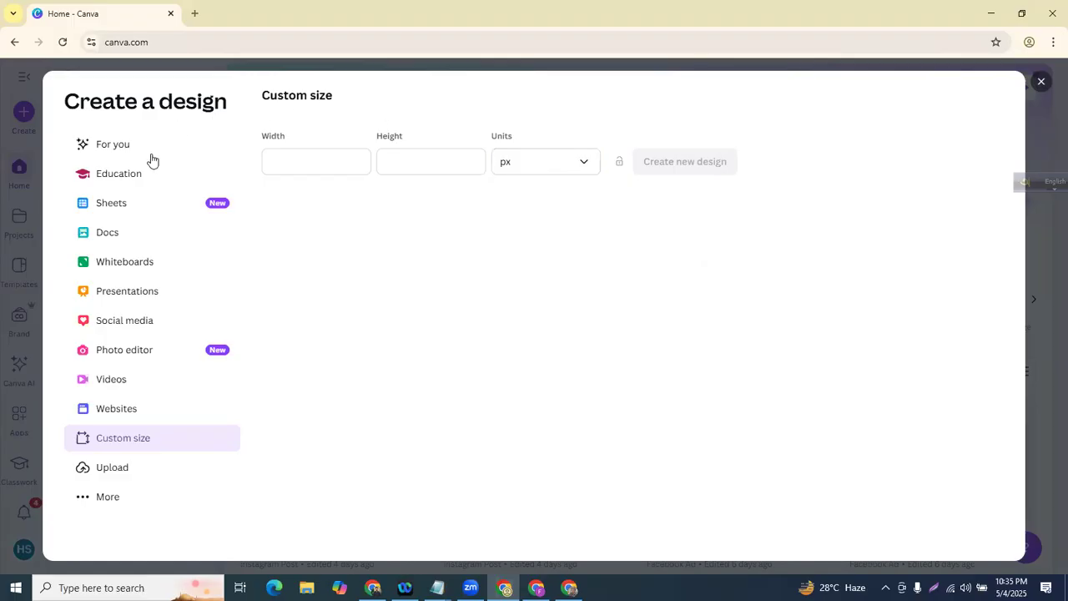
{"action": "left_click", "coordinate": [563, 164]}
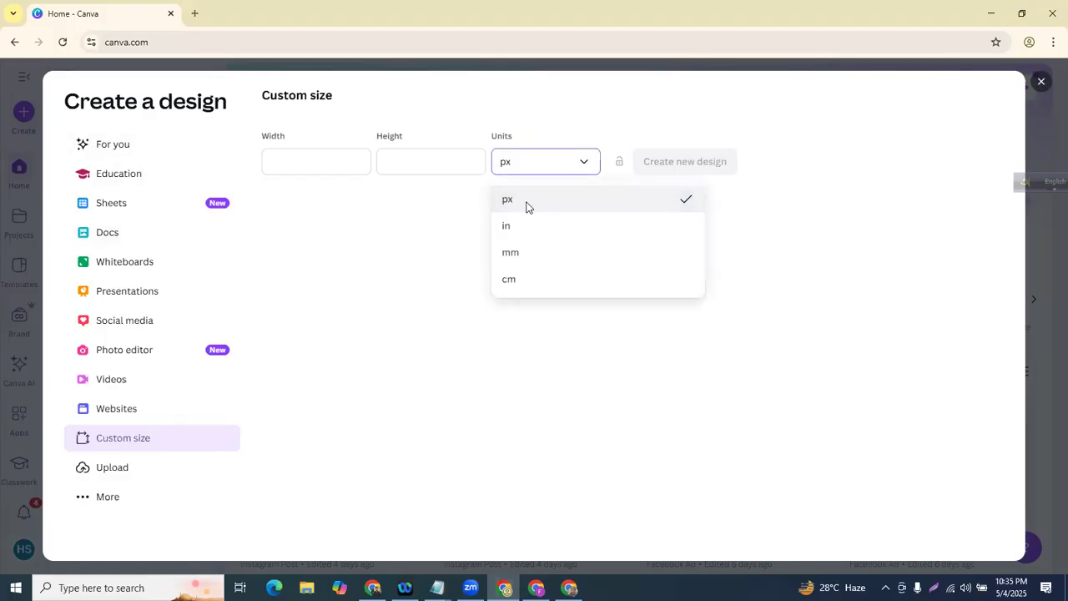
{"action": "left_click", "coordinate": [526, 201]}
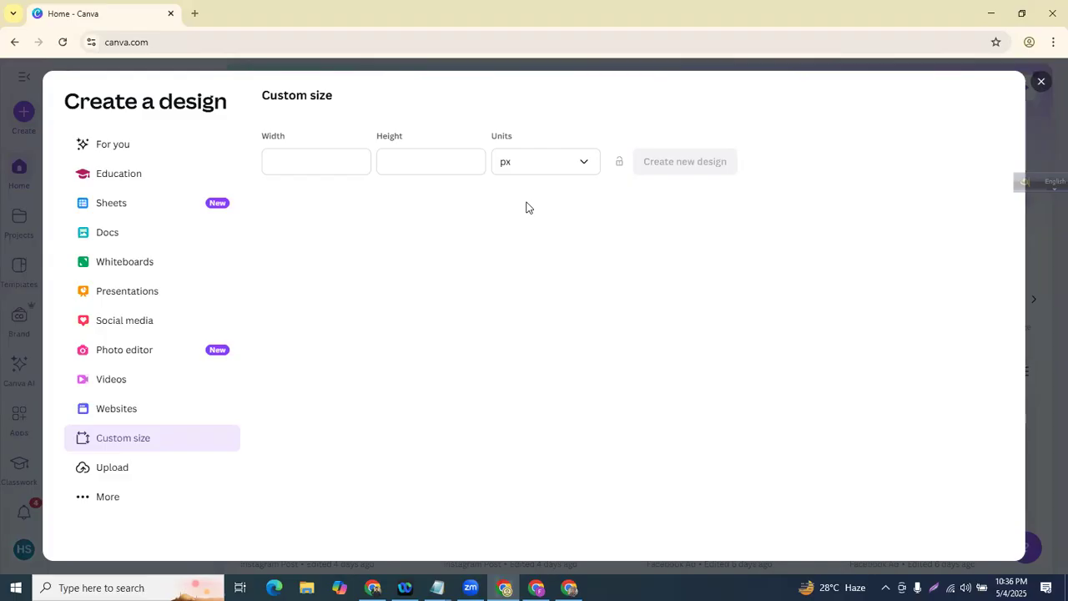
{"action": "left_click", "coordinate": [529, 165]}
{"action": "left_click", "coordinate": [292, 162]}
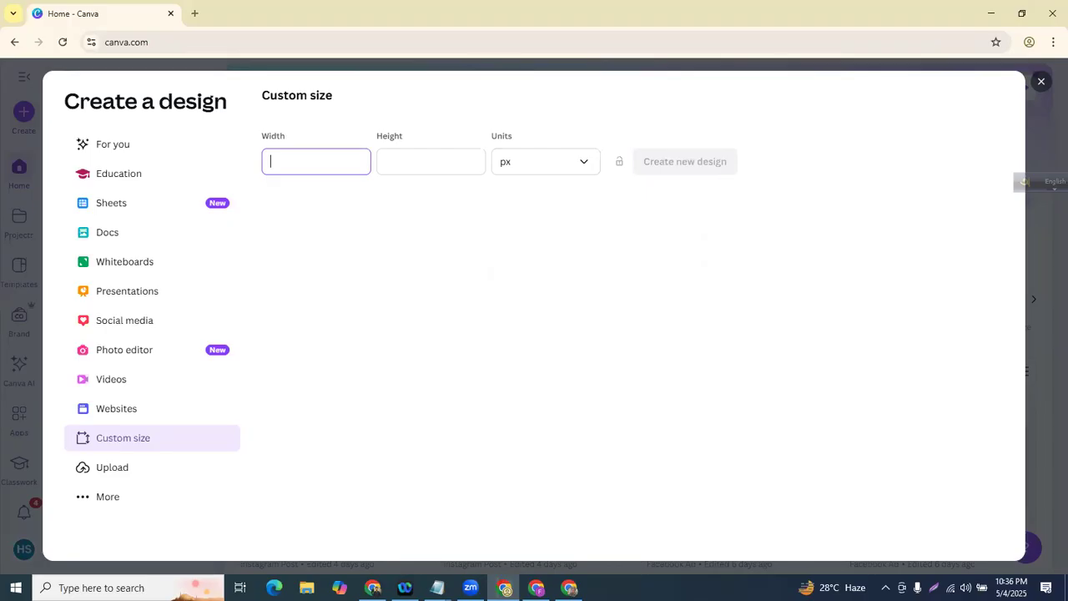
- Add '-Pixel/px :' and '-1 Pixel...' lines to the notes and reduce Notepad's zoom
{"action": "key", "text": "alt+Tab"}
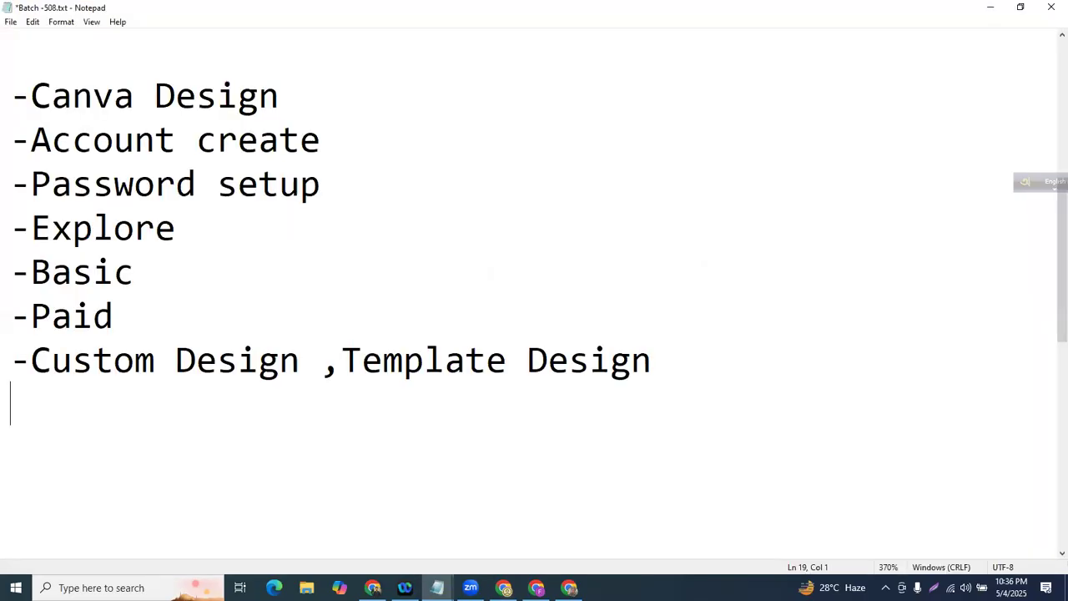
{"action": "type", "text": "-Pixe"}
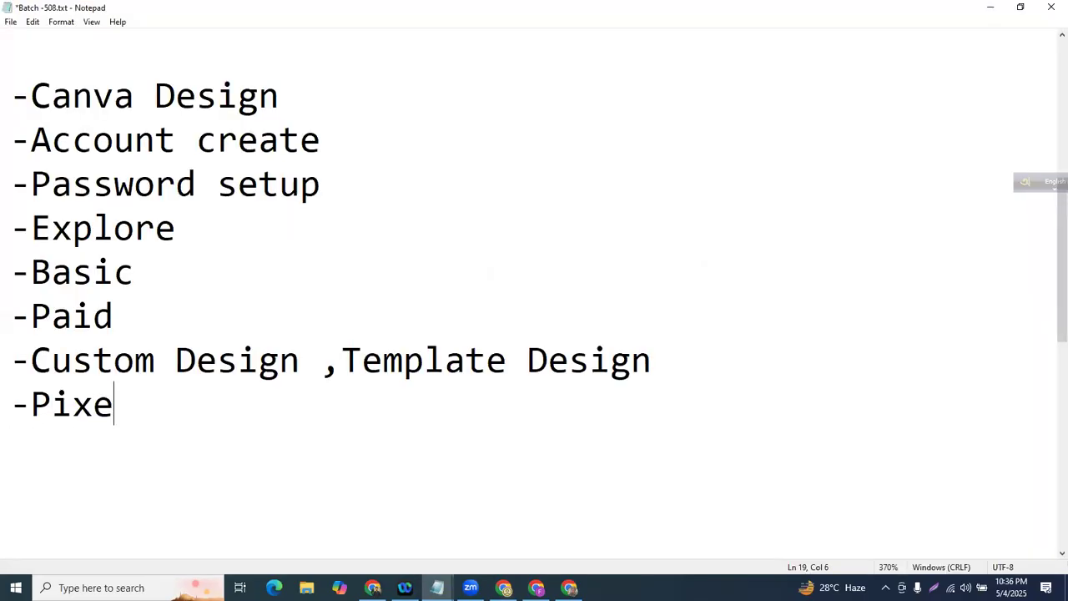
{"action": "type", "text": "l/px "}
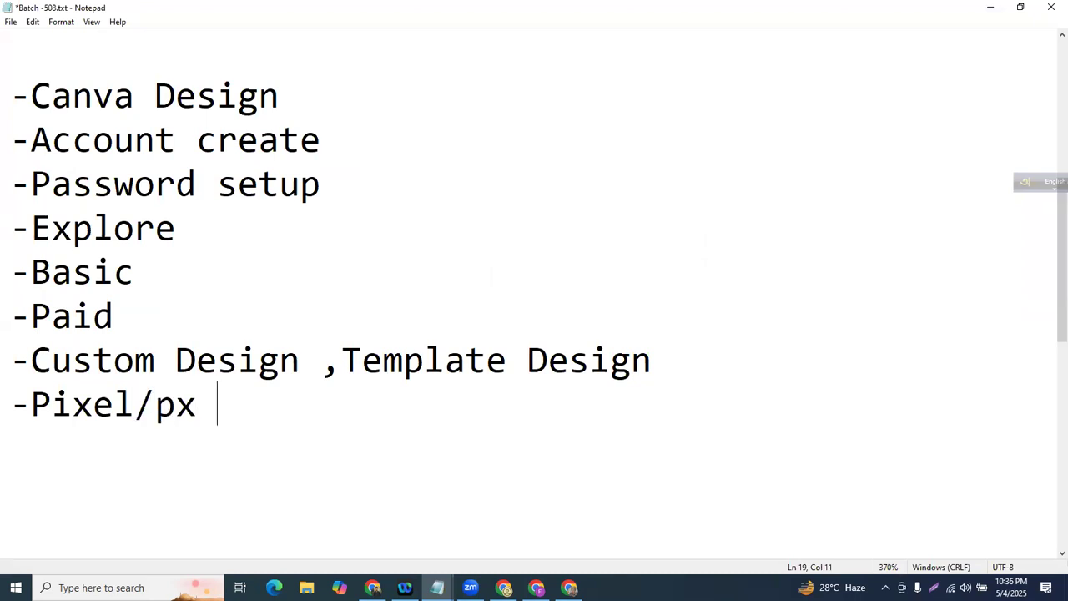
{"action": "type", "text": ": 1"}
{"action": "key", "text": "BackSpace"}
{"action": "key", "text": "BackSpace"}
{"action": "key", "text": "BackSpace"}
{"action": "key", "text": "Return"}
{"action": "type", "text": "-1 Pixel"}
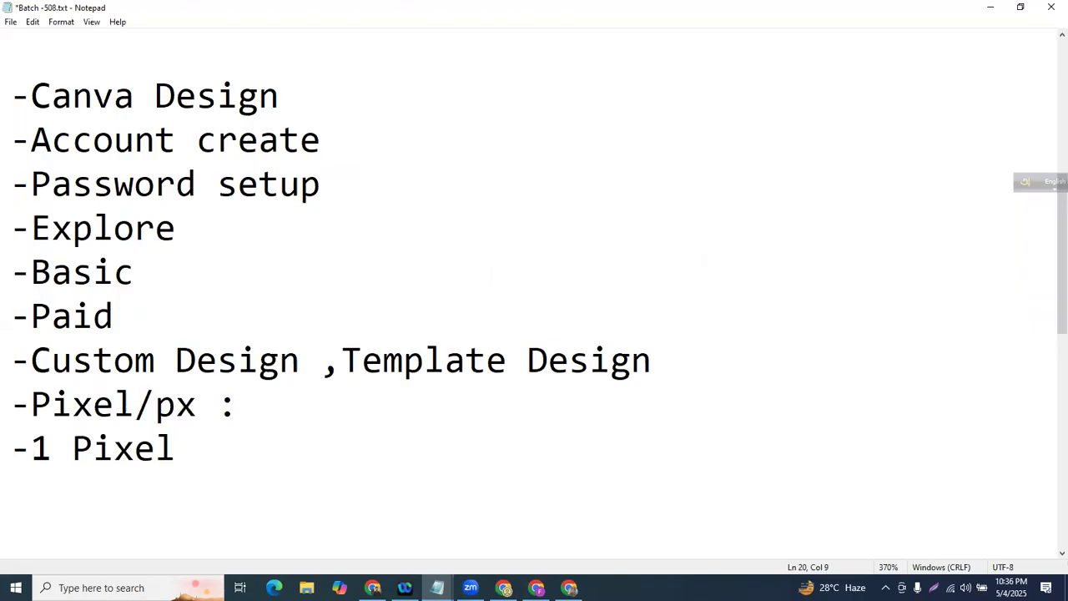
{"action": "key", "text": "ctrl+minus"}
{"action": "key", "text": "ctrl+minus"}
{"action": "key", "text": "ctrl+minus"}
{"action": "key", "text": "ctrl+minus"}
{"action": "key", "text": "ctrl+minus"}
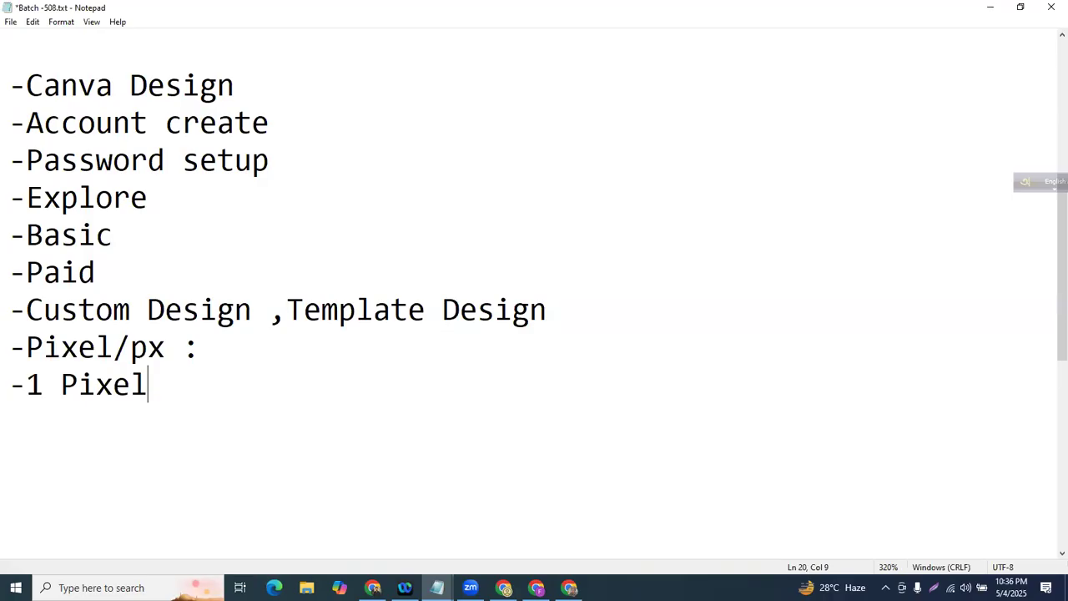
{"action": "type", "text": "..."}
- Create a new custom-size design of width 1080 and height 1080 in px
{"action": "left_click", "coordinate": [990, 6]}
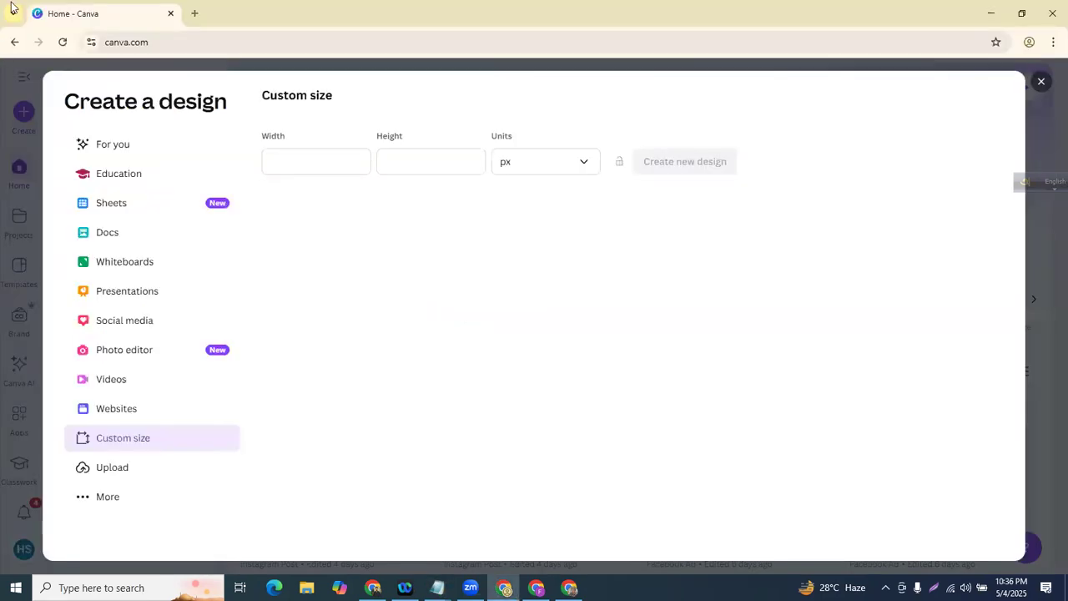
{"action": "left_click", "coordinate": [347, 164]}
{"action": "type", "text": "1"}
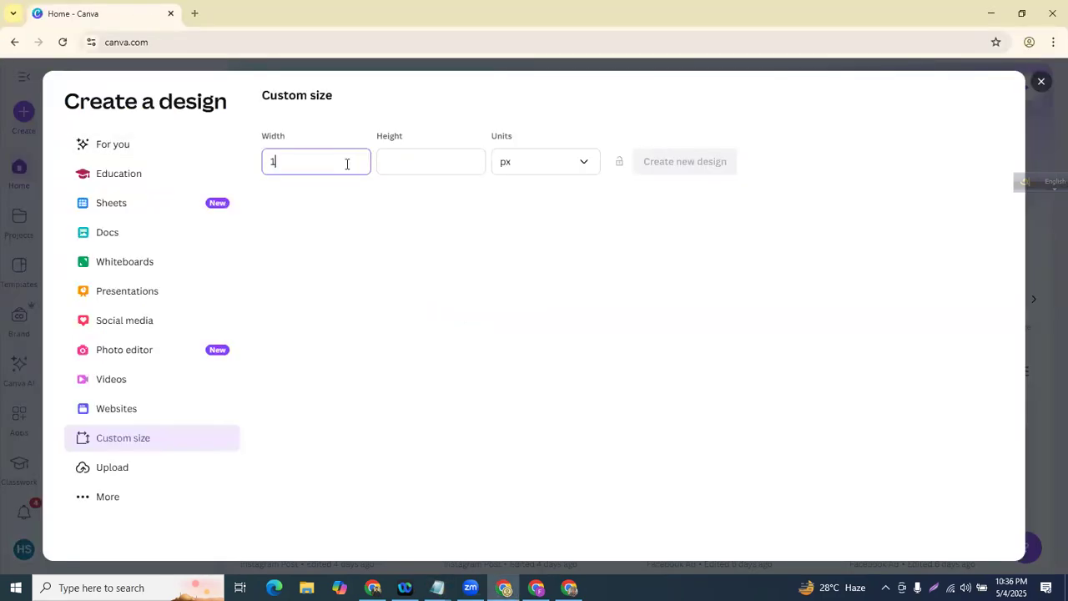
{"action": "type", "text": "080"}
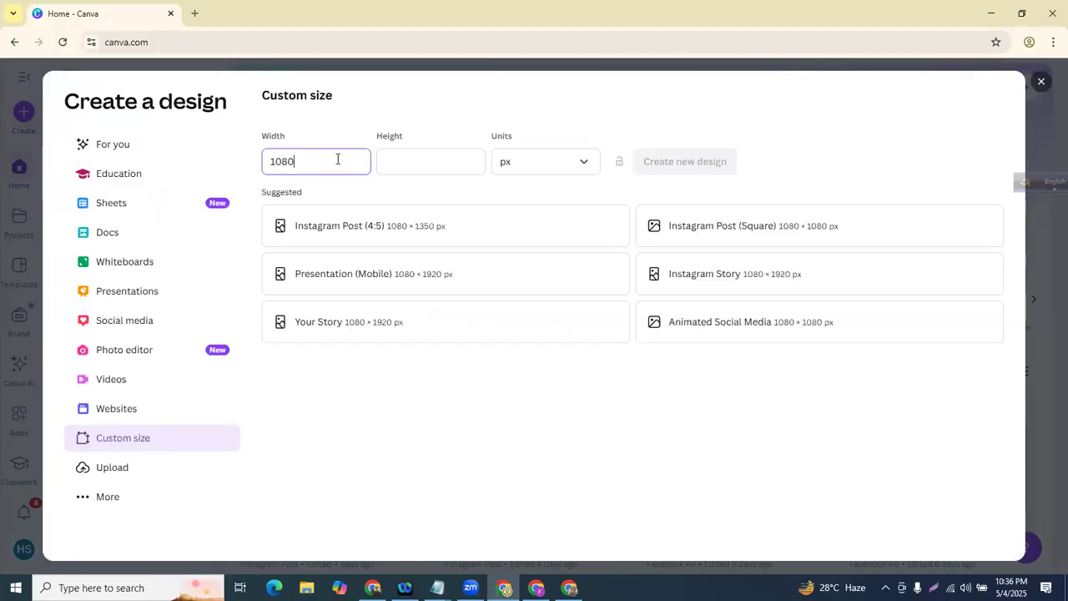
{"action": "left_click_drag", "start_coordinate": [318, 161], "coordinate": [272, 157]}
{"action": "left_click", "coordinate": [320, 162]}
{"action": "left_click", "coordinate": [450, 158]}
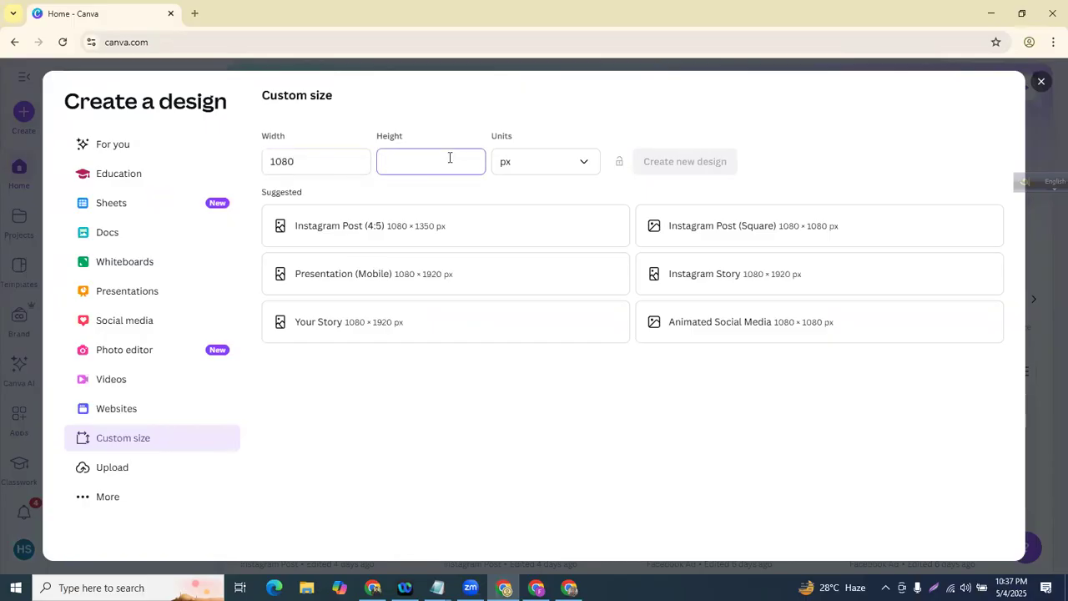
{"action": "type", "text": "1080"}
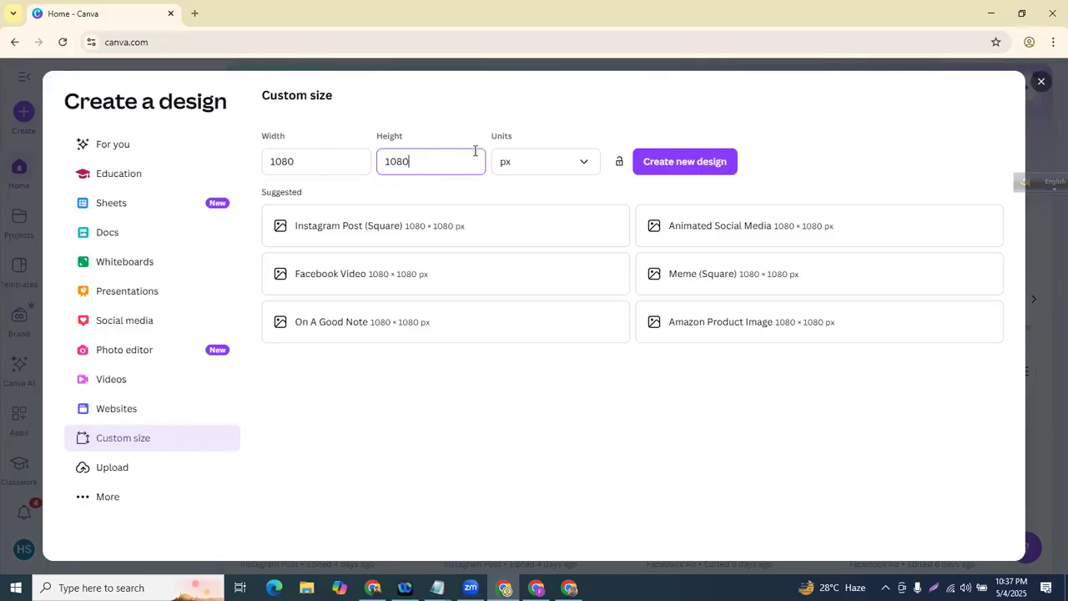
{"action": "left_click", "coordinate": [535, 170]}
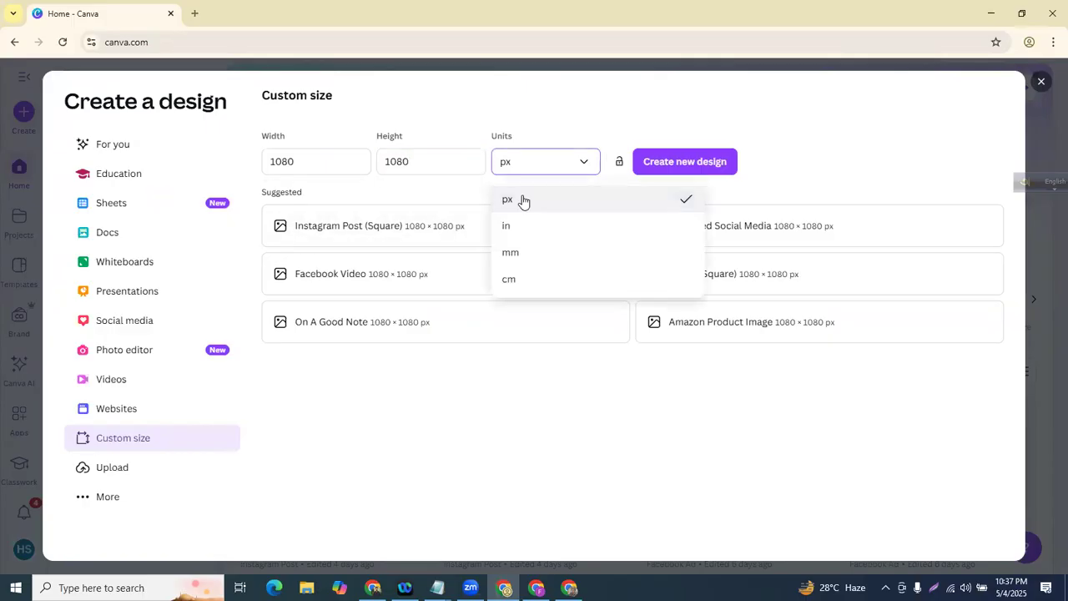
{"action": "left_click", "coordinate": [519, 205]}
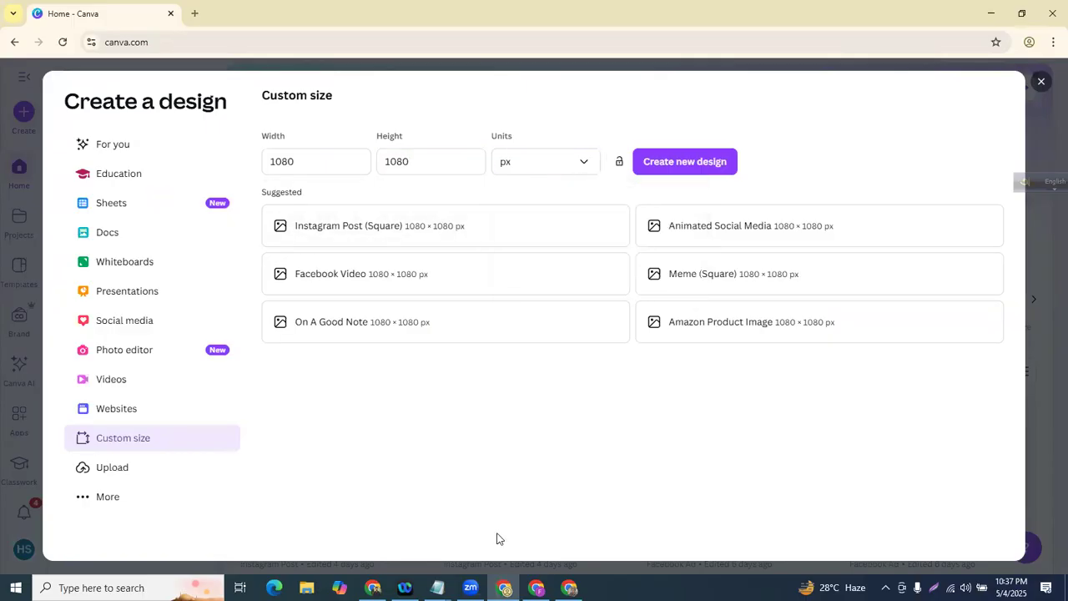
{"action": "left_click", "coordinate": [702, 168]}
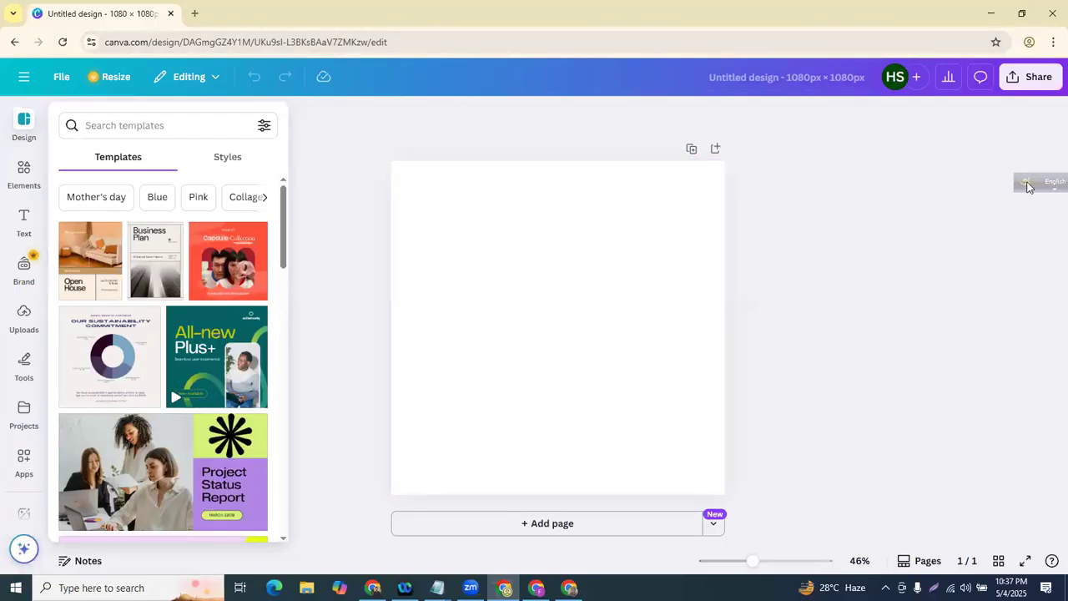
- Show the text styles panel beside the blank 1080 × 1080 page
{"action": "left_click_drag", "start_coordinate": [1029, 182], "coordinate": [963, 47]}
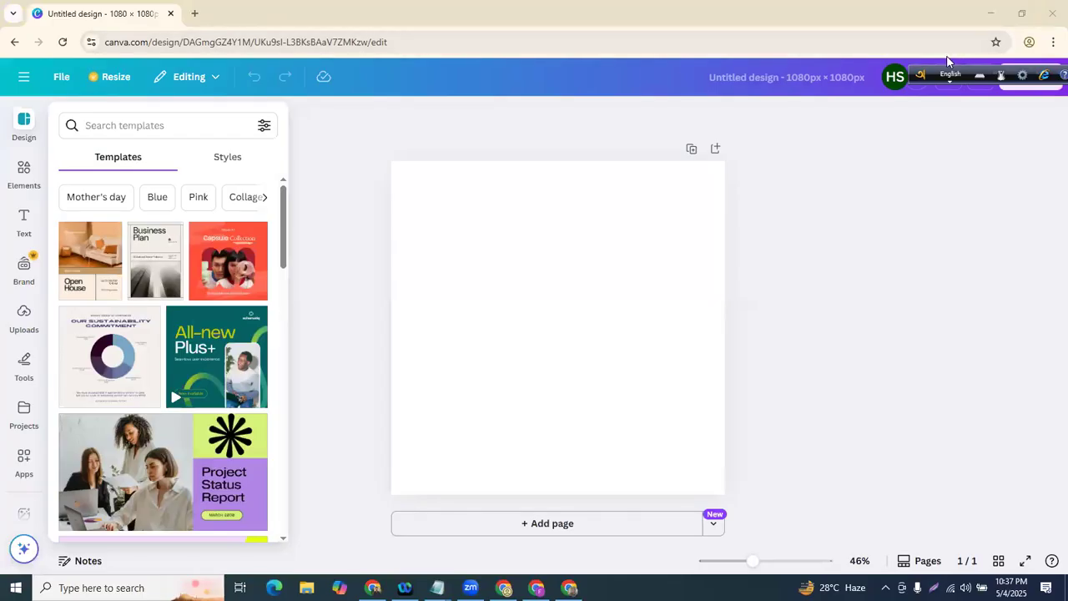
{"action": "scroll", "coordinate": [12, 163], "scroll_direction": "down", "scroll_amount": 1}
{"action": "scroll", "coordinate": [7, 194], "scroll_direction": "up", "scroll_amount": 1}
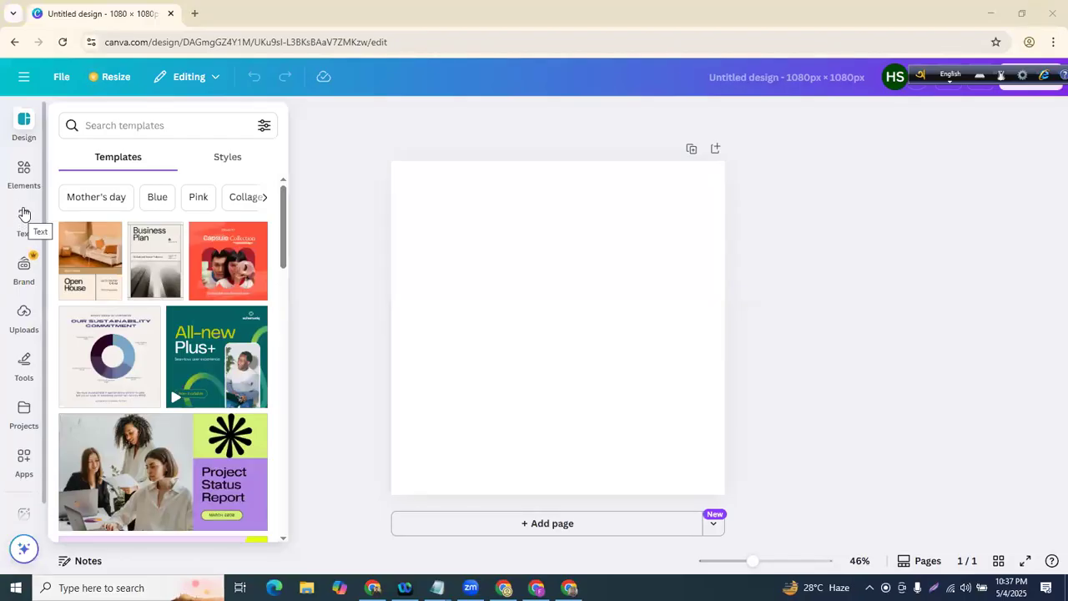
{"action": "left_click", "coordinate": [24, 216]}
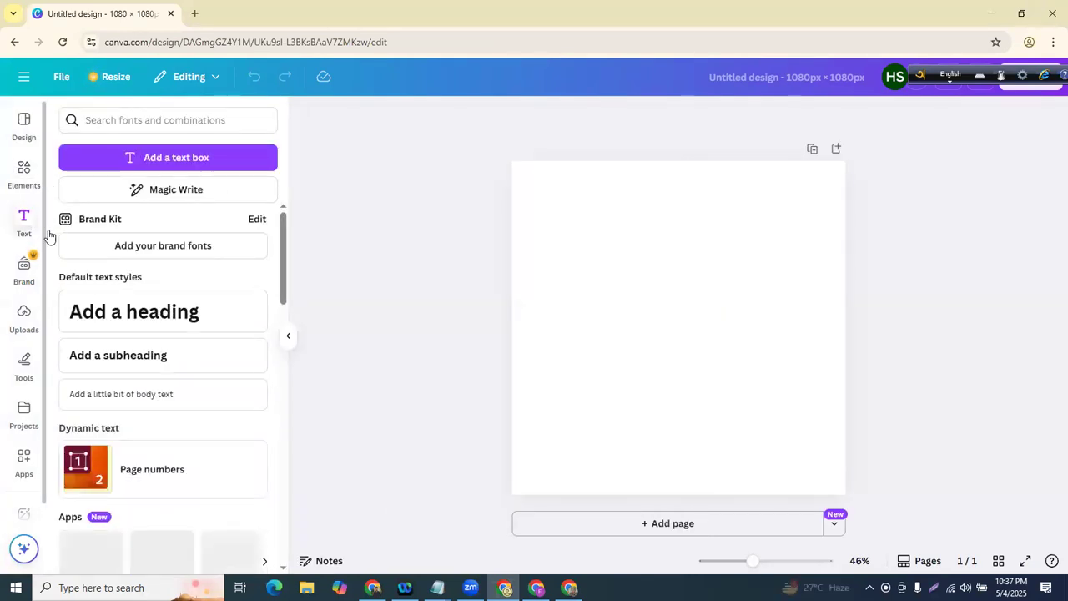
- Add a heading near the top of the page and change its text to 'Hello'
{"action": "left_click", "coordinate": [89, 317]}
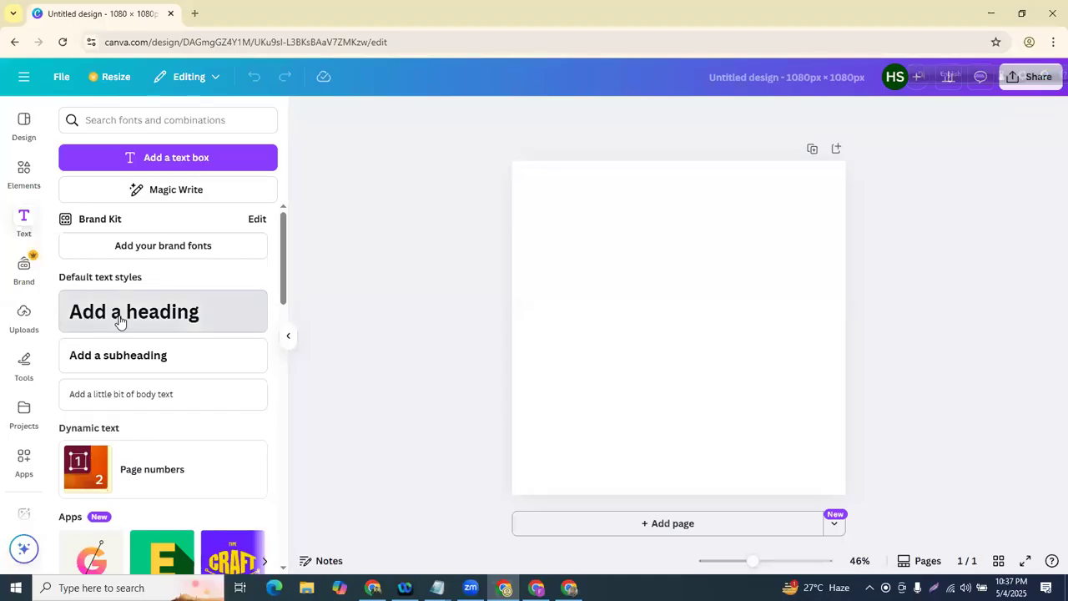
{"action": "left_click", "coordinate": [515, 360]}
{"action": "left_click_drag", "start_coordinate": [714, 330], "coordinate": [673, 238]}
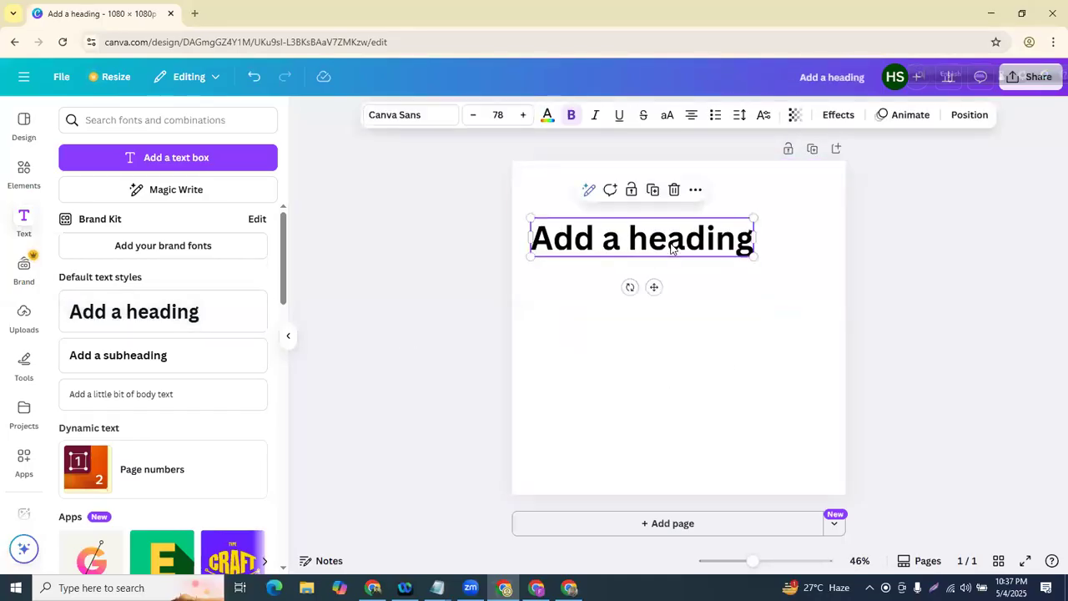
{"action": "left_click_drag", "start_coordinate": [531, 240], "coordinate": [683, 245]}
{"action": "key", "text": "BackSpace"}
{"action": "key", "text": "ctrl+a"}
{"action": "key", "text": "BackSpace"}
{"action": "type", "text": "Hello"}
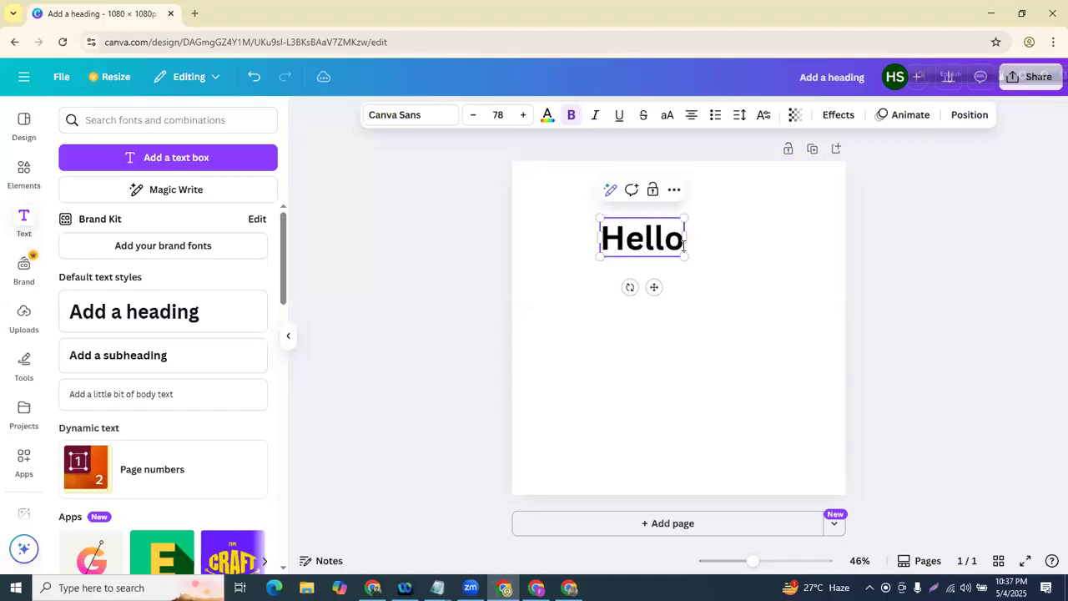
{"action": "left_click", "coordinate": [376, 207]}
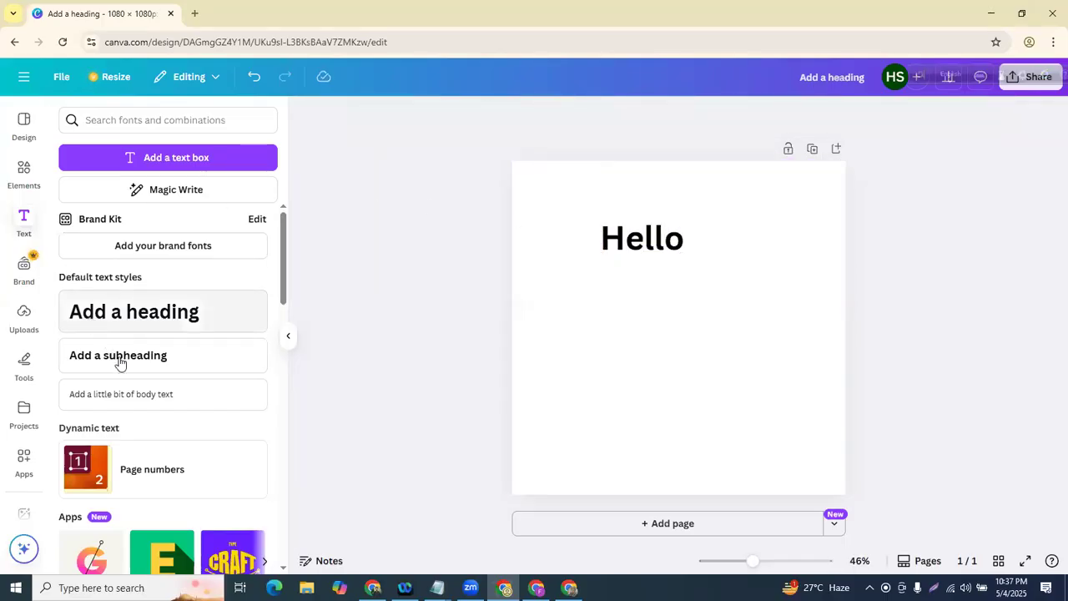
- Change the subheading to 'Hello' and add a body text 'Hello' below it
{"action": "key", "text": "BackSpace"}
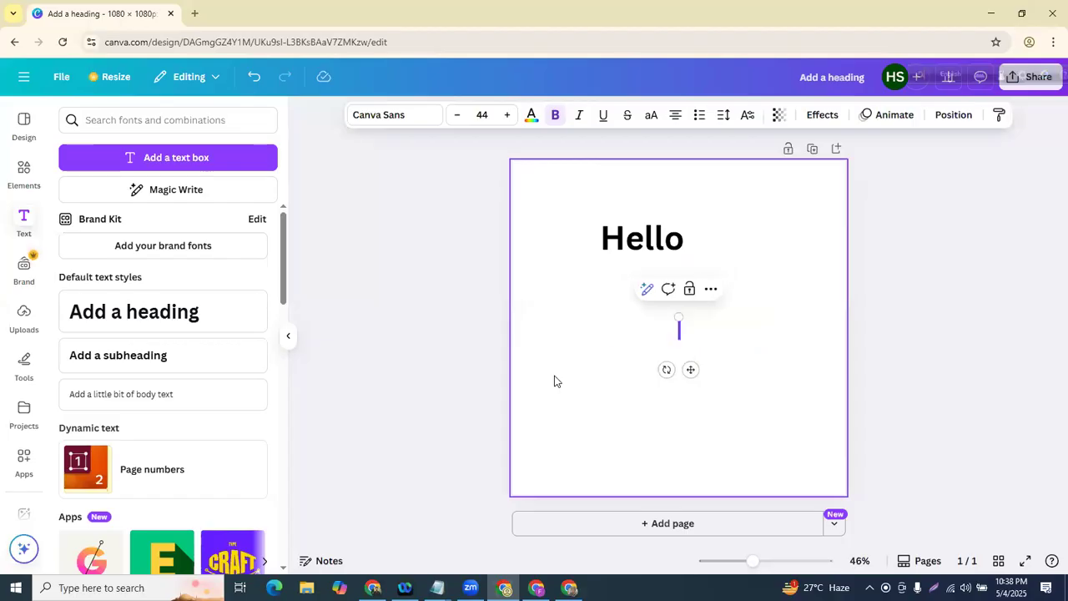
{"action": "type", "text": "Hello"}
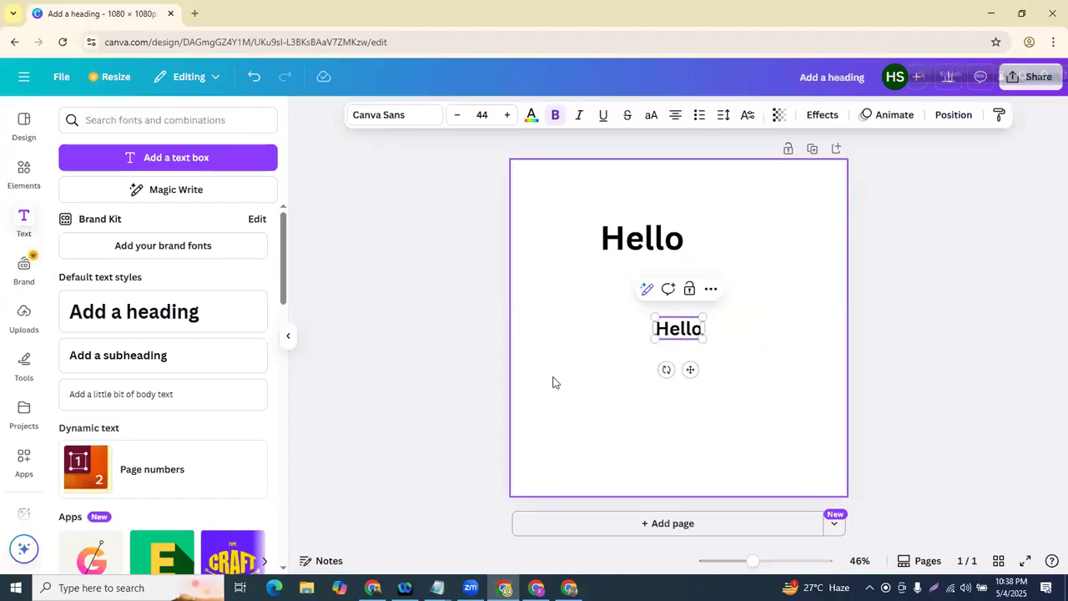
{"action": "left_click", "coordinate": [373, 287]}
{"action": "left_click", "coordinate": [131, 393]}
{"action": "left_click", "coordinate": [599, 449]}
{"action": "left_click_drag", "start_coordinate": [661, 334], "coordinate": [668, 412]}
{"action": "double_click", "coordinate": [668, 413]}
{"action": "key", "text": "BackSpace"}
{"action": "type", "text": "Hello"}
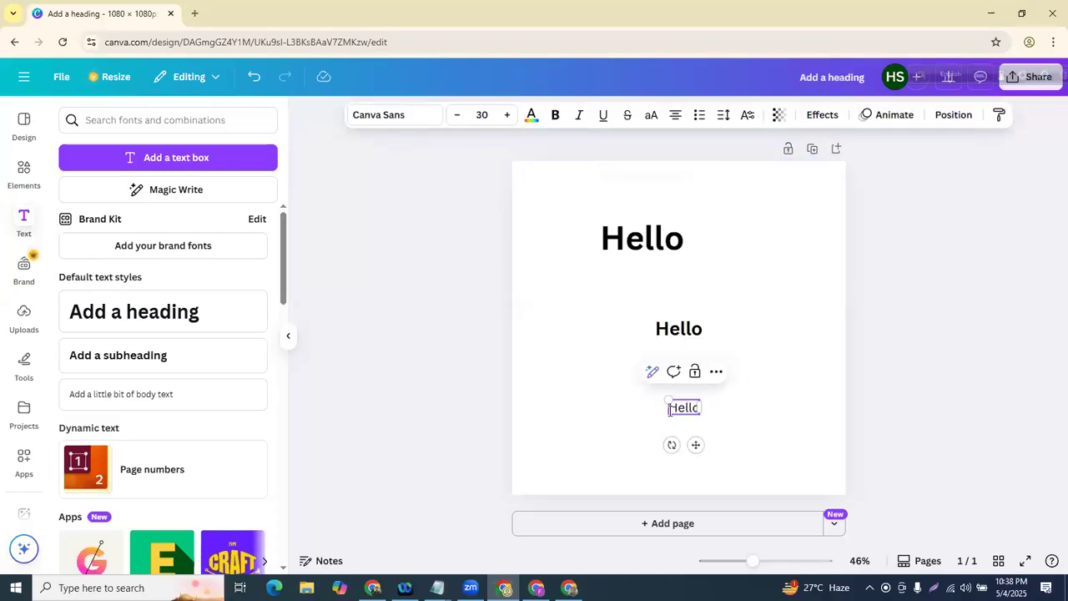
{"action": "left_click", "coordinate": [439, 234]}
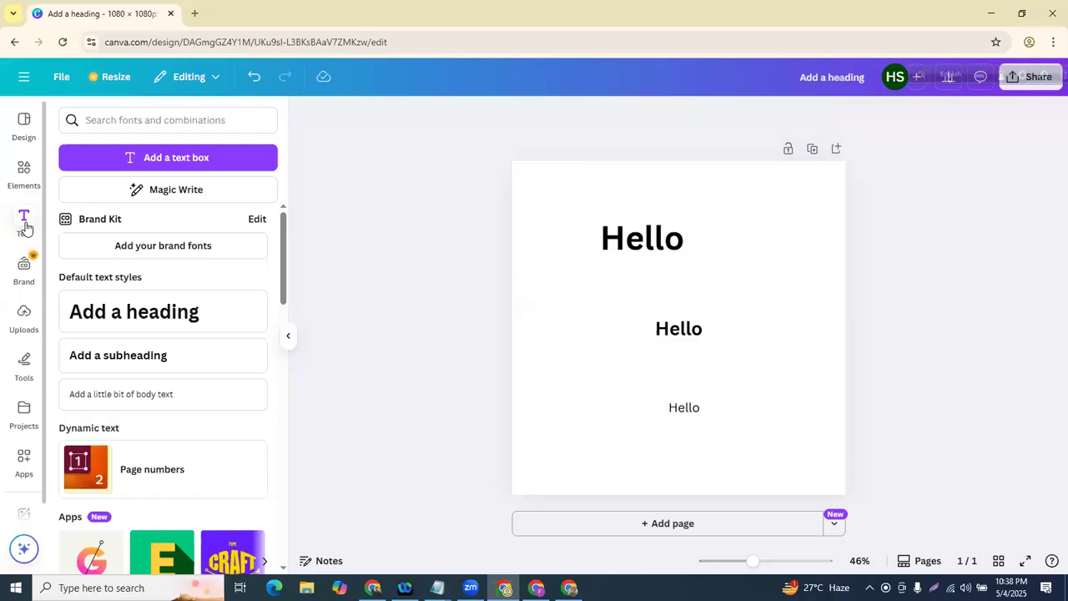
- Close the Text panel and pull the three Hello texts closer together vertically
{"action": "left_click", "coordinate": [25, 224]}
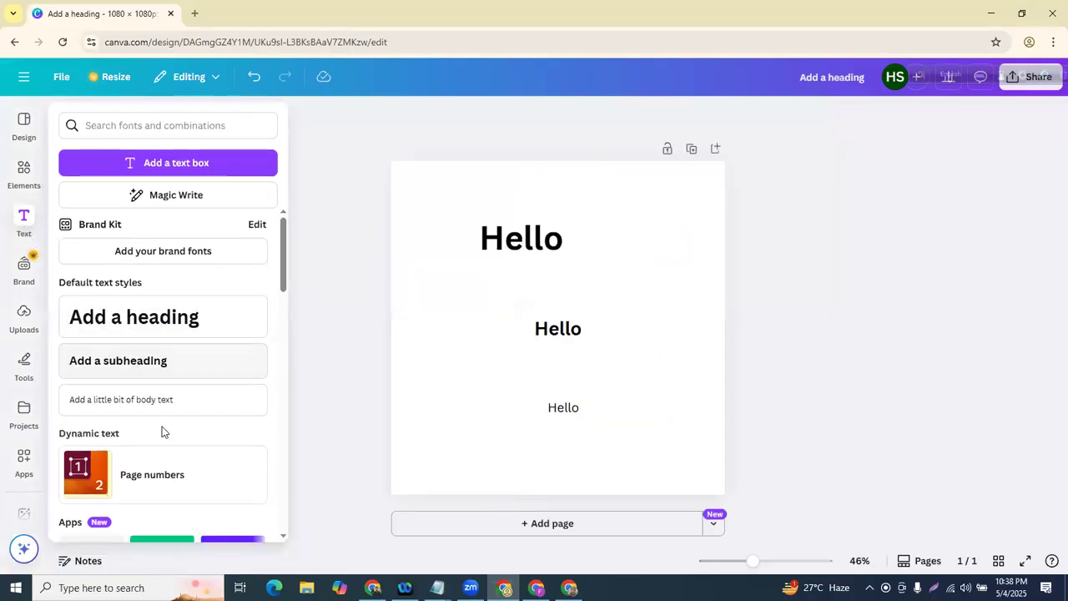
{"action": "left_click", "coordinate": [351, 317]}
{"action": "left_click_drag", "start_coordinate": [496, 213], "coordinate": [496, 190]}
{"action": "left_click_drag", "start_coordinate": [558, 331], "coordinate": [556, 261]}
{"action": "left_click_drag", "start_coordinate": [574, 409], "coordinate": [595, 322]}
{"action": "left_click", "coordinate": [542, 304]}
{"action": "left_click_drag", "start_coordinate": [549, 263], "coordinate": [532, 290]}
{"action": "left_click", "coordinate": [444, 491]}
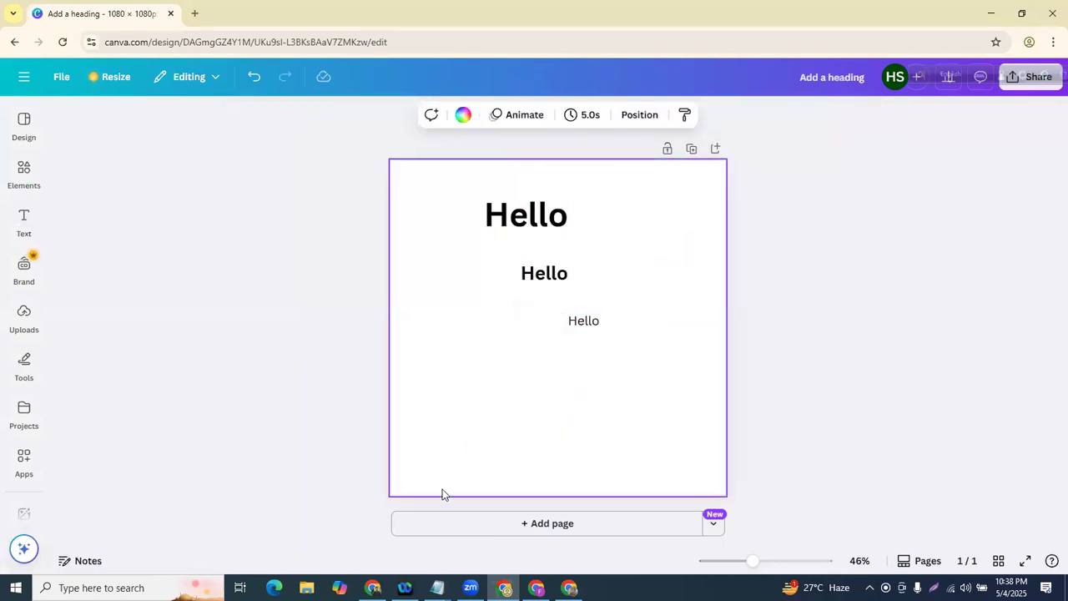
- Arrange the three Hello texts side by side in one evenly spaced row
{"action": "left_click_drag", "start_coordinate": [529, 241], "coordinate": [454, 235]}
{"action": "left_click_drag", "start_coordinate": [551, 274], "coordinate": [583, 215]}
{"action": "left_click_drag", "start_coordinate": [596, 314], "coordinate": [687, 210]}
{"action": "left_click_drag", "start_coordinate": [564, 216], "coordinate": [535, 216]}
{"action": "left_click", "coordinate": [580, 279]}
{"action": "left_click_drag", "start_coordinate": [665, 222], "coordinate": [629, 222]}
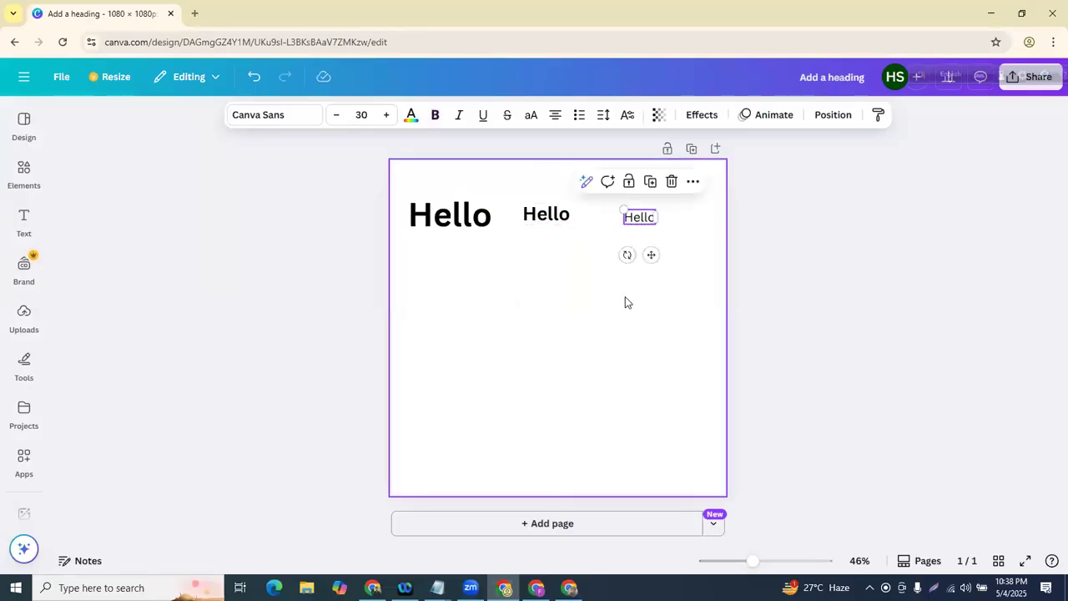
{"action": "left_click", "coordinate": [627, 301]}
- Delete the large, middle and small Hello texts, leaving the page blank
{"action": "left_click", "coordinate": [432, 215]}
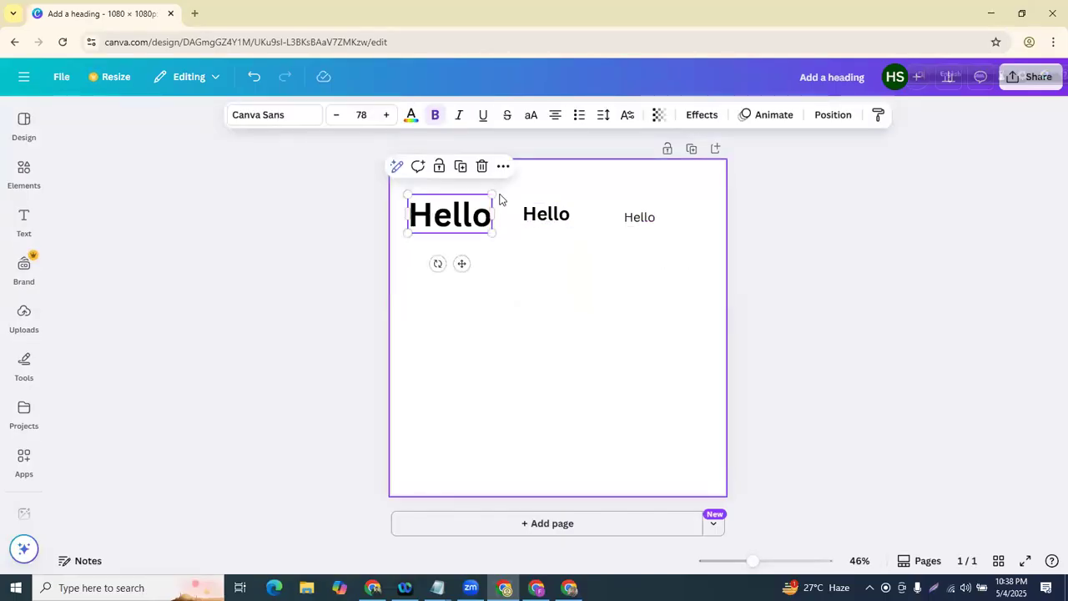
{"action": "left_click", "coordinate": [482, 170]}
{"action": "left_click", "coordinate": [544, 213]}
{"action": "left_click", "coordinate": [575, 177]}
{"action": "left_click", "coordinate": [642, 216]}
{"action": "left_click", "coordinate": [672, 181]}
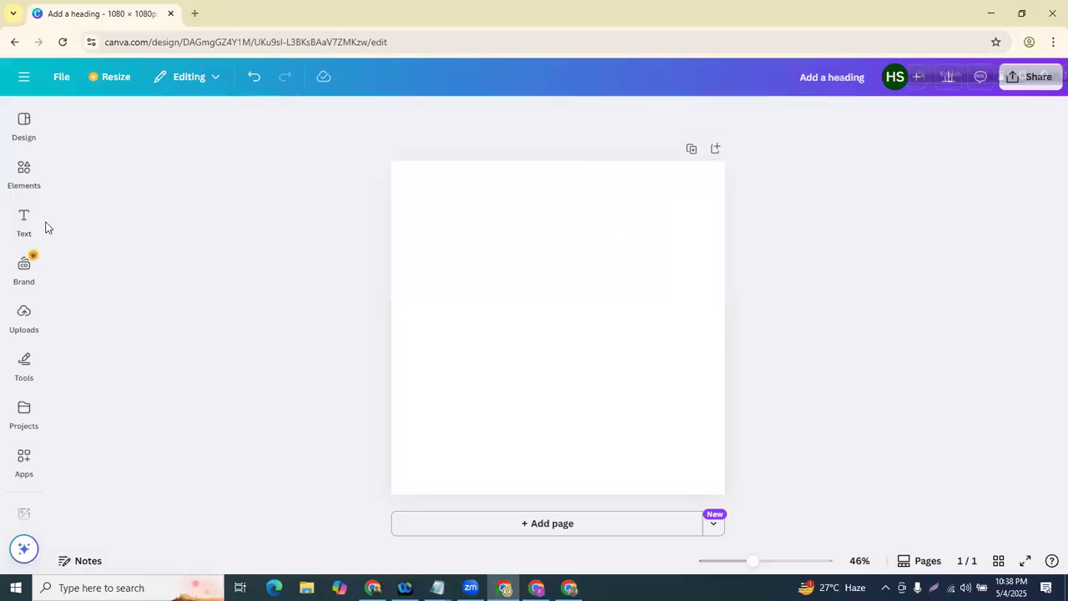
{"action": "left_click", "coordinate": [23, 220]}
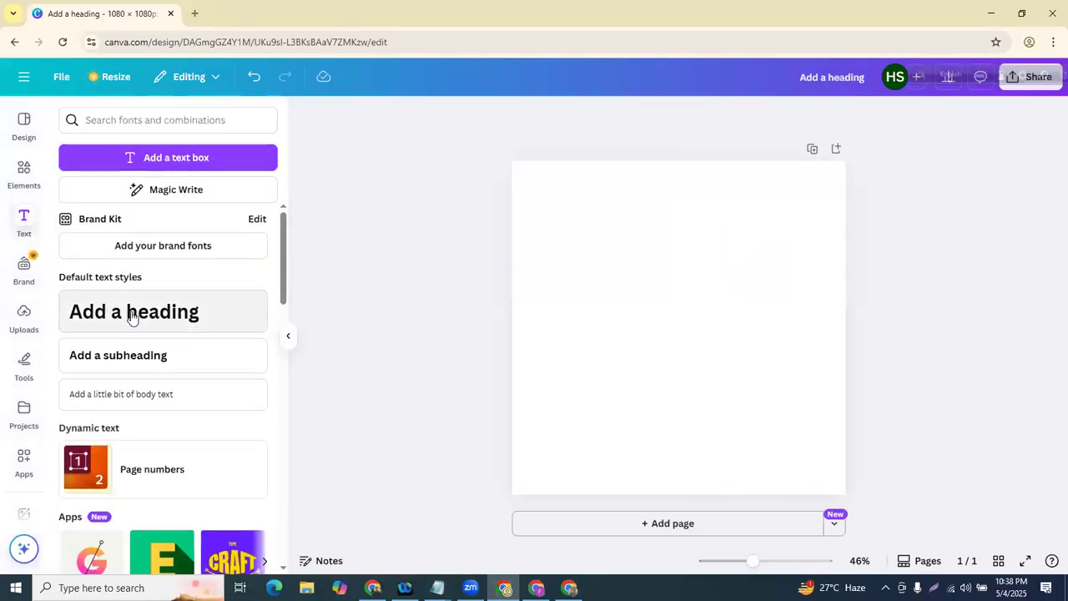
- Add a 'Digital Marketing' heading centred near the top of the page
{"action": "left_click", "coordinate": [131, 311]}
{"action": "left_click", "coordinate": [627, 405]}
{"action": "left_click_drag", "start_coordinate": [662, 332], "coordinate": [650, 227]}
{"action": "double_click", "coordinate": [649, 227]}
{"action": "key", "text": "BackSpace"}
{"action": "type", "text": "Digitao"}
{"action": "key", "text": "BackSpace"}
{"action": "type", "text": "l "}
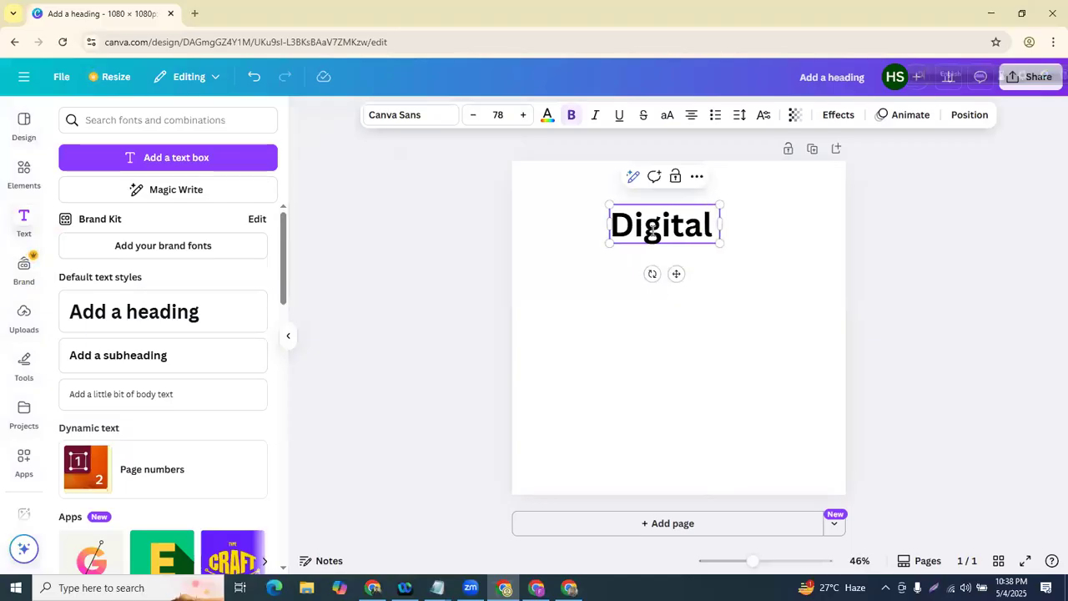
{"action": "type", "text": "Marketing"}
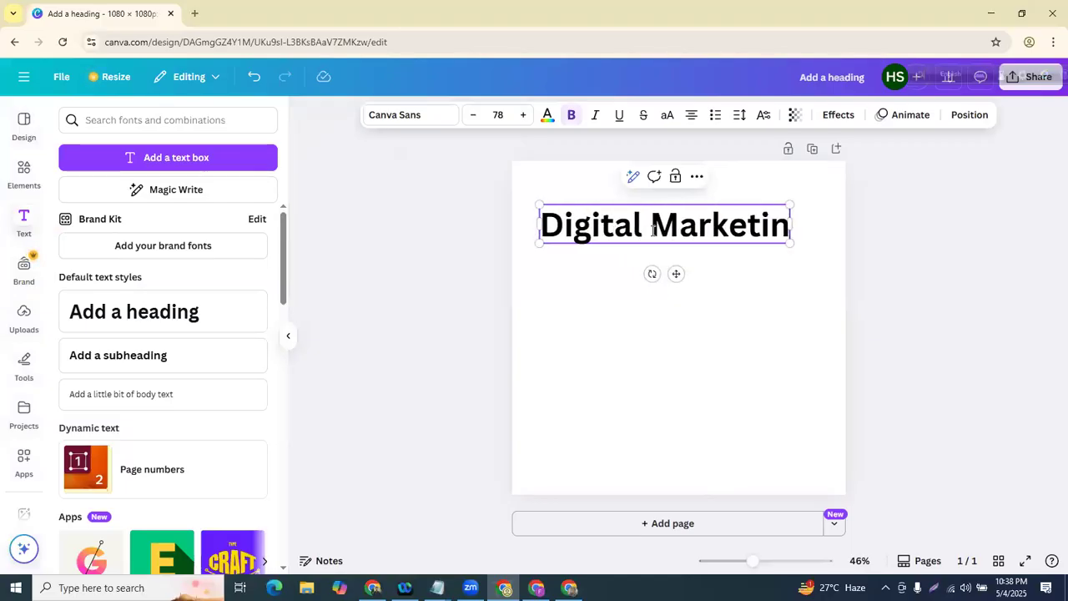
{"action": "left_click", "coordinate": [489, 318]}
{"action": "left_click_drag", "start_coordinate": [637, 225], "coordinate": [651, 202]}
{"action": "left_click", "coordinate": [649, 304]}
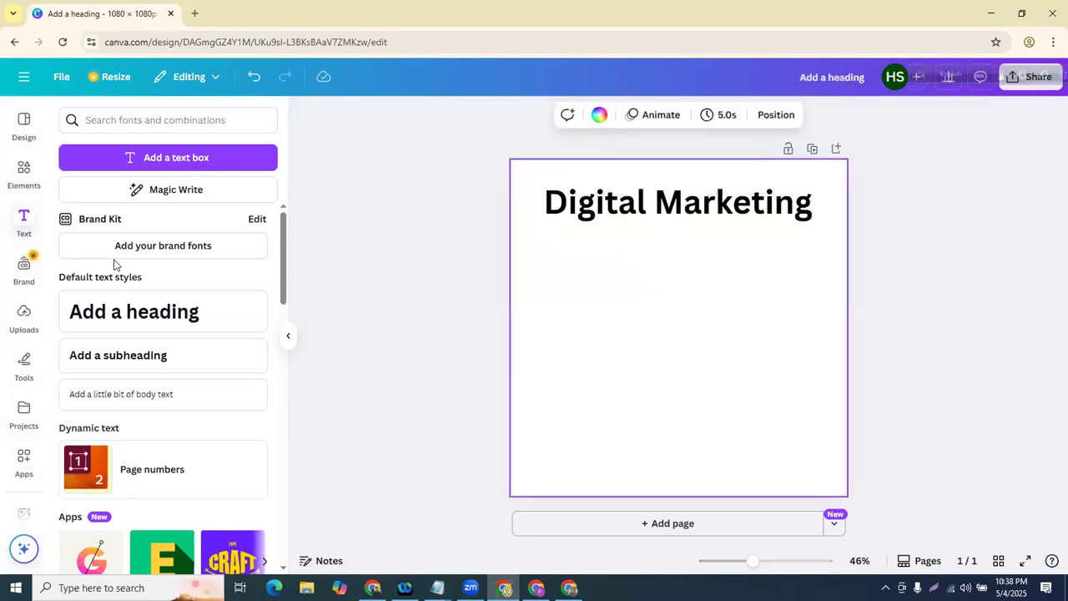
- Add a 'Batch :508' subheading under the heading and nudge it slightly left
{"action": "left_click", "coordinate": [23, 171]}
{"action": "left_click", "coordinate": [27, 222]}
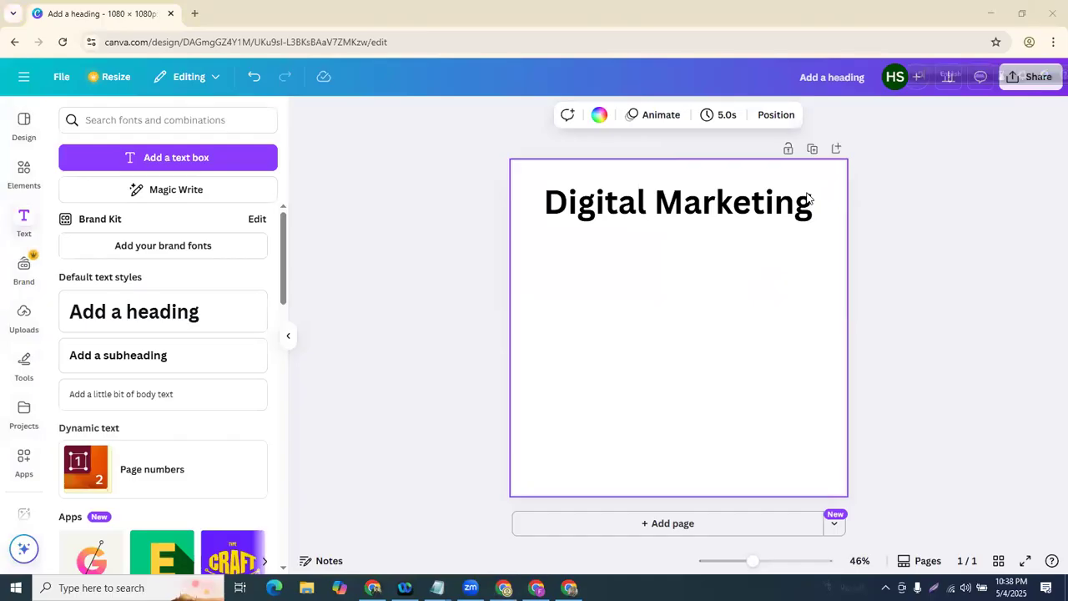
{"action": "left_click", "coordinate": [8, 221]}
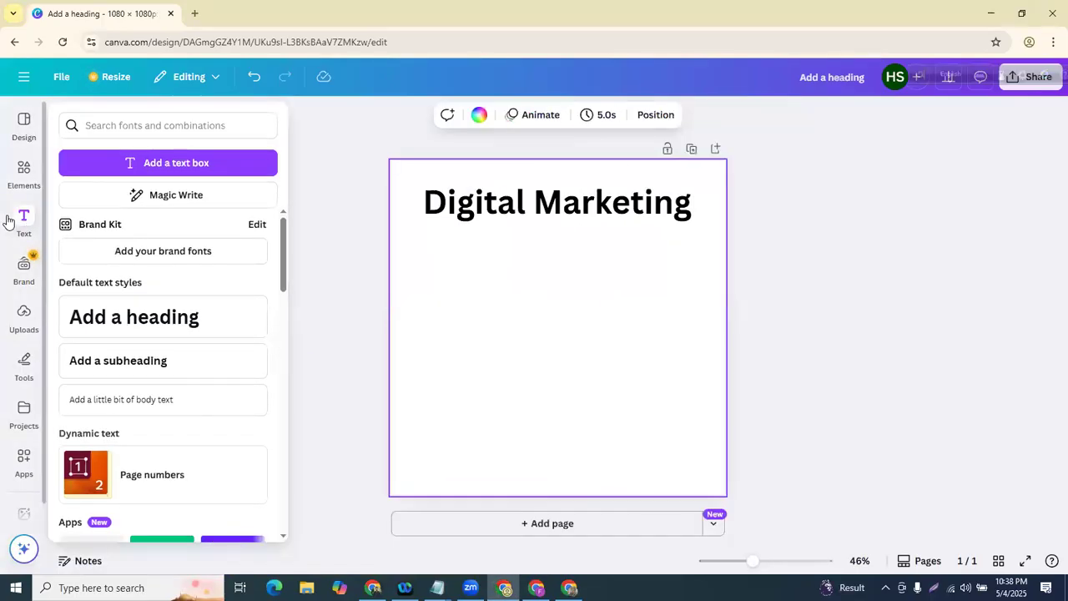
{"action": "left_click_drag", "start_coordinate": [527, 392], "coordinate": [539, 255]}
{"action": "double_click", "coordinate": [539, 254]}
{"action": "key", "text": "BackSpace"}
{"action": "type", "text": "Batch :508"}
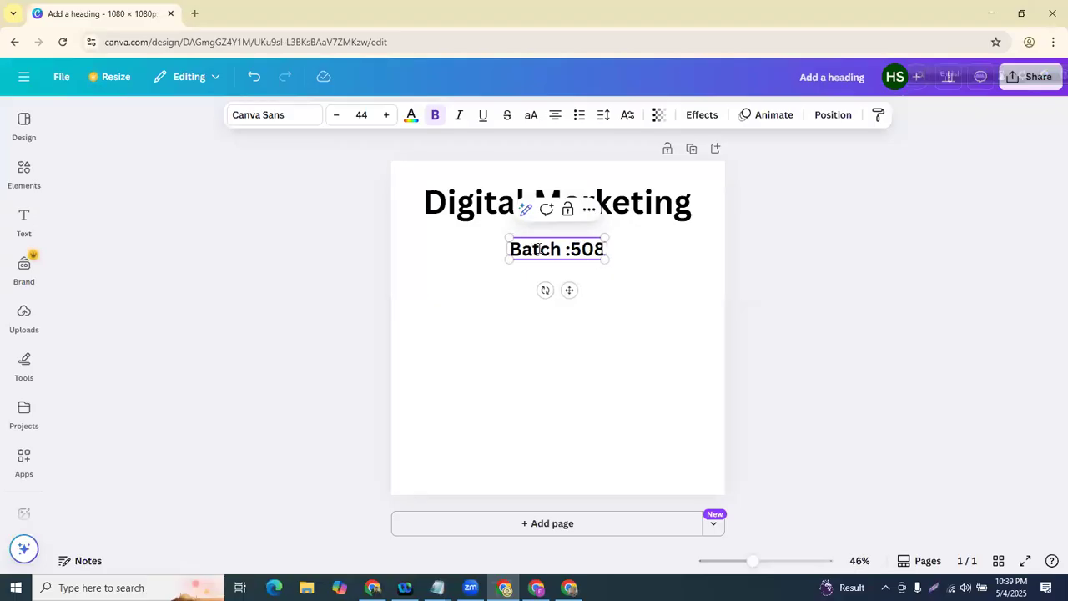
{"action": "left_click", "coordinate": [338, 309]}
{"action": "left_click_drag", "start_coordinate": [576, 250], "coordinate": [565, 249]}
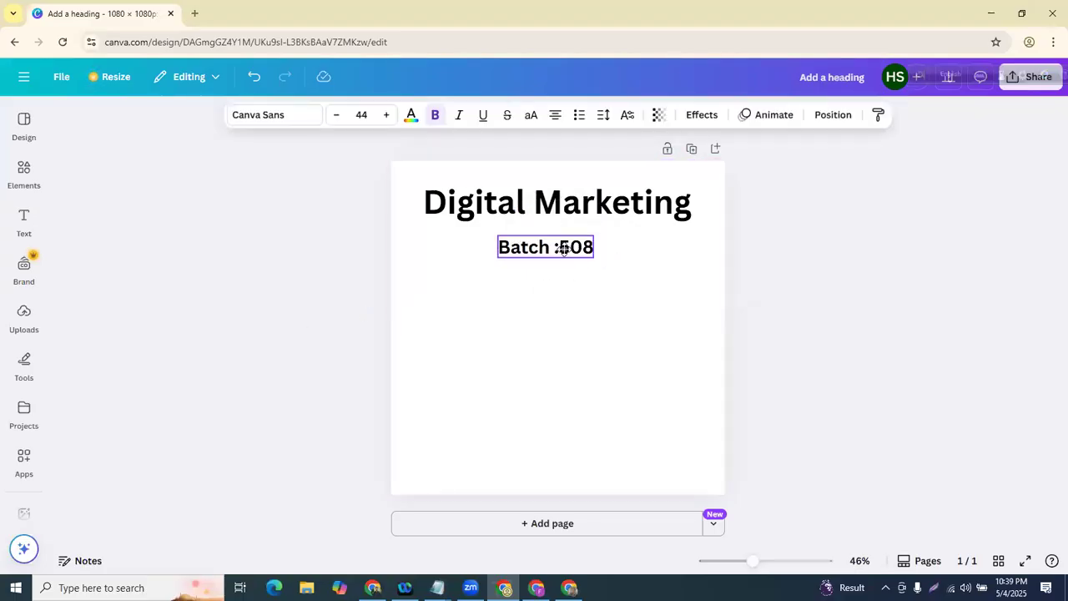
{"action": "left_click", "coordinate": [585, 374]}
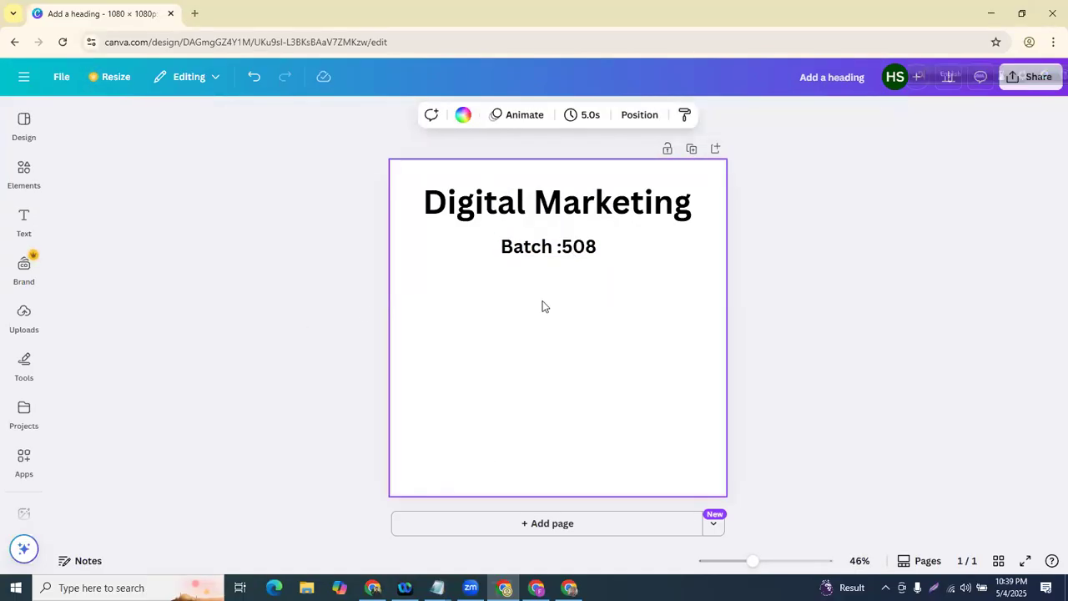
{"action": "left_click_drag", "start_coordinate": [553, 245], "coordinate": [543, 245]}
- Deselect the subheading and show the uploaded images, closing the file picker without uploading
{"action": "left_click", "coordinate": [487, 491]}
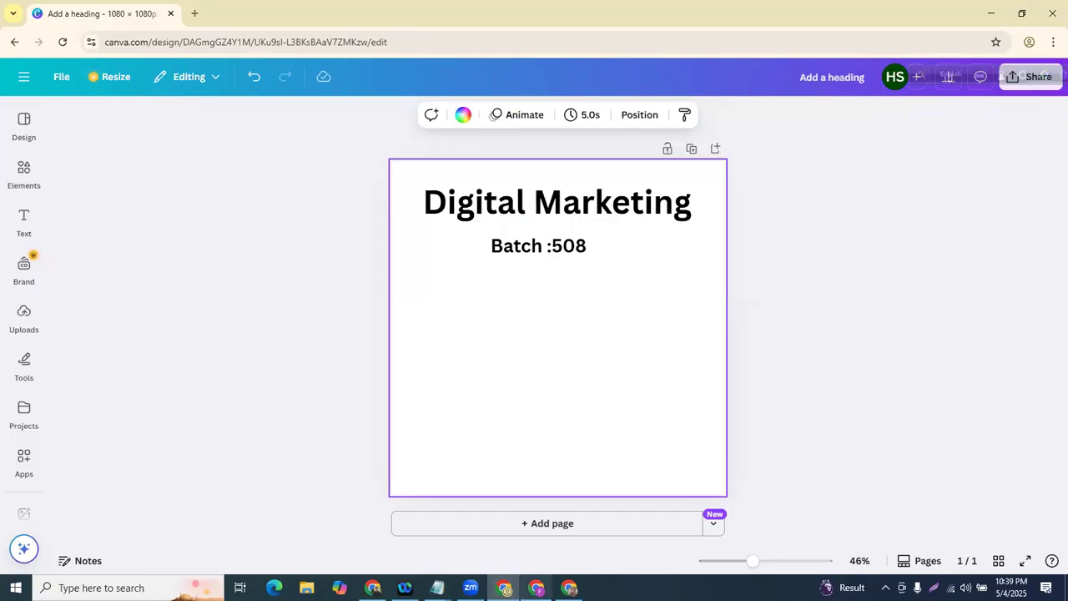
{"action": "left_click", "coordinate": [24, 313]}
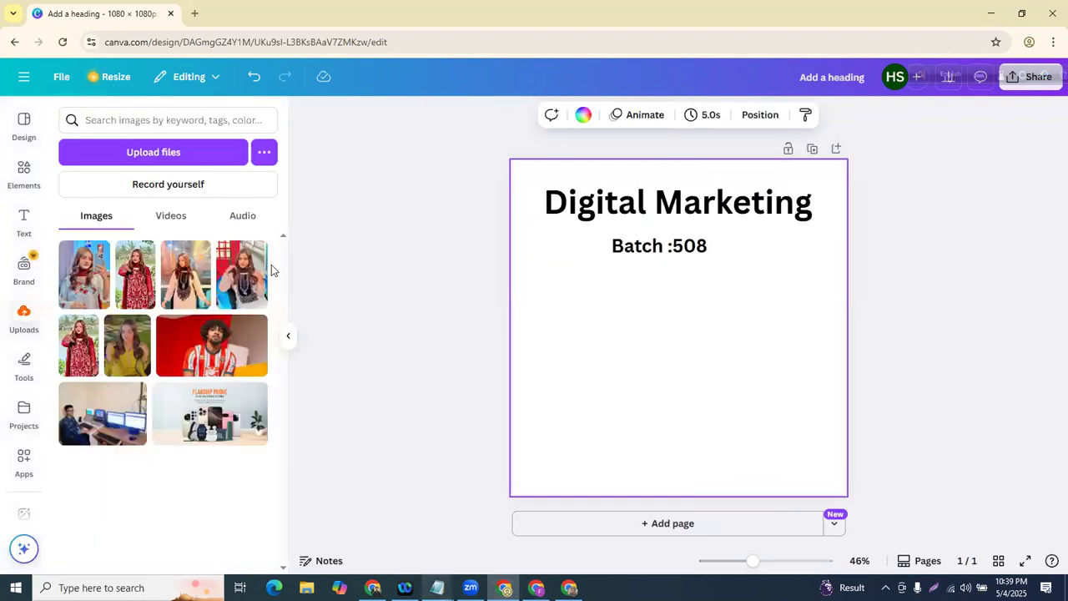
{"action": "left_click", "coordinate": [194, 159]}
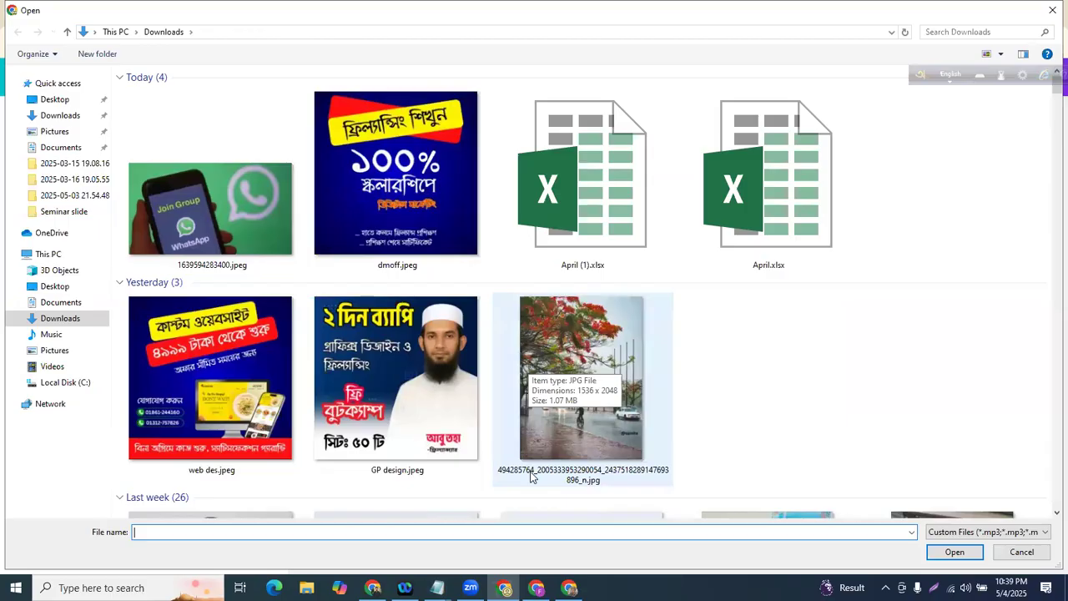
{"action": "double_click", "coordinate": [531, 477]}
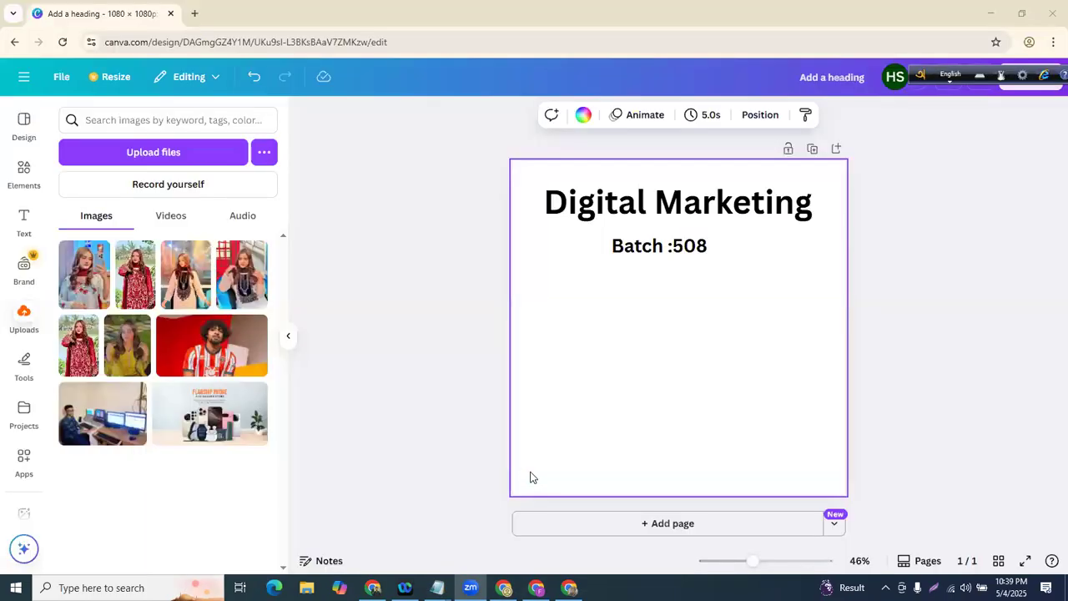
- Search Google Images for 'mobile phone' and preview the Pexels photo of a hand holding a phone
{"action": "left_click", "coordinate": [195, 13]}
{"action": "type", "text": "mobile do"}
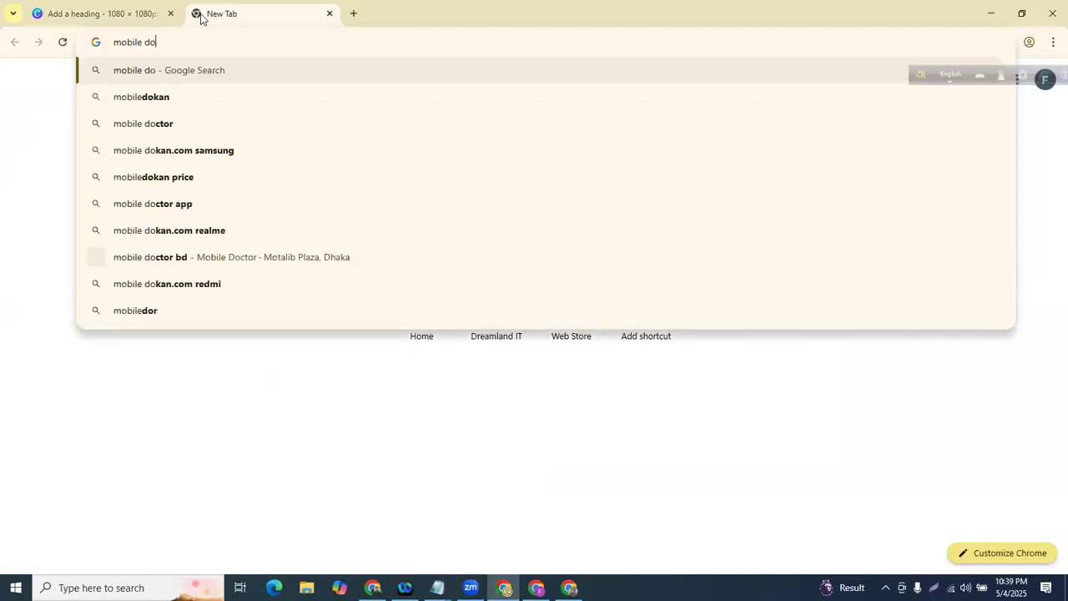
{"action": "key", "text": "BackSpace"}
{"action": "key", "text": "BackSpace"}
{"action": "type", "text": "phone"}
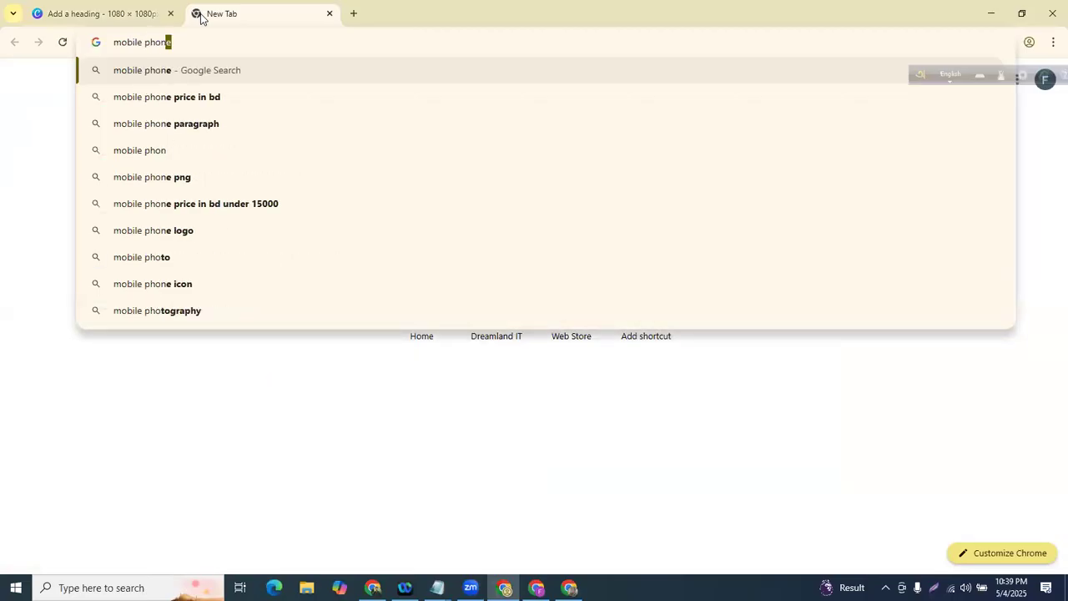
{"action": "key", "text": "Return"}
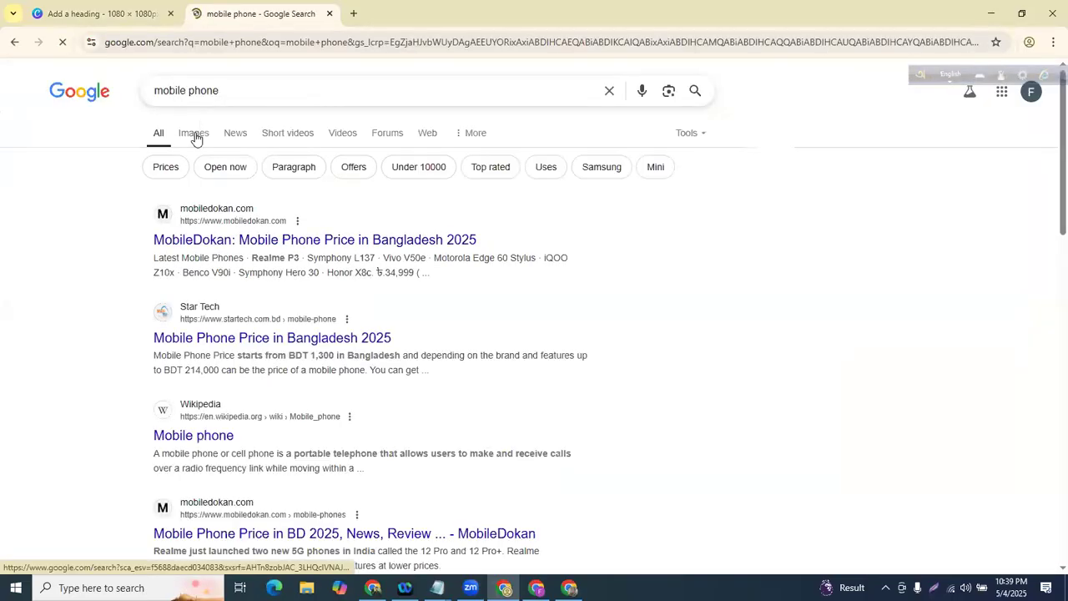
{"action": "left_click", "coordinate": [194, 135]}
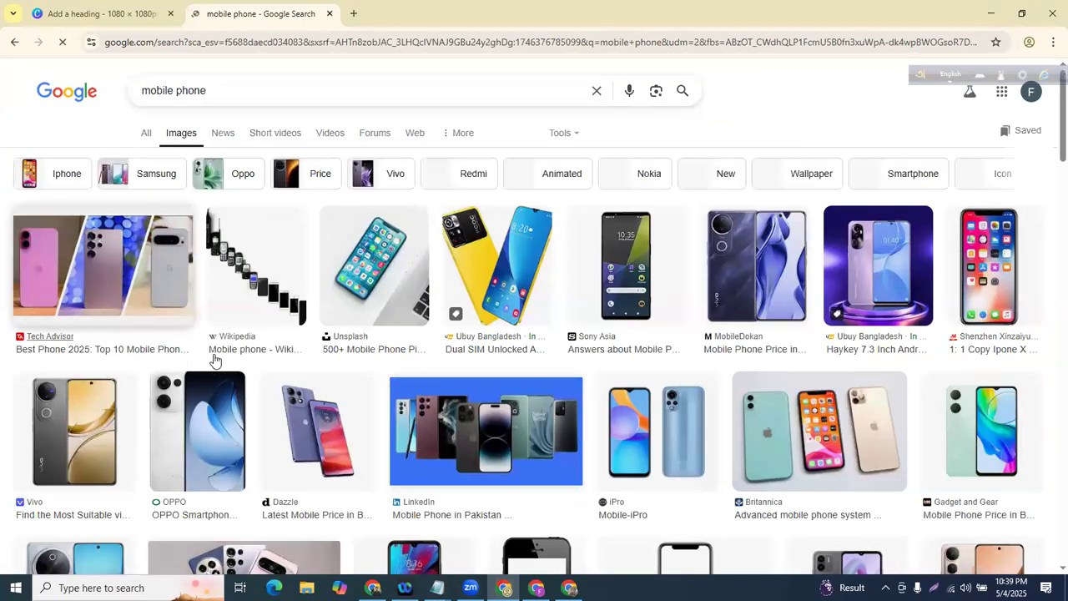
{"action": "left_click", "coordinate": [334, 434]}
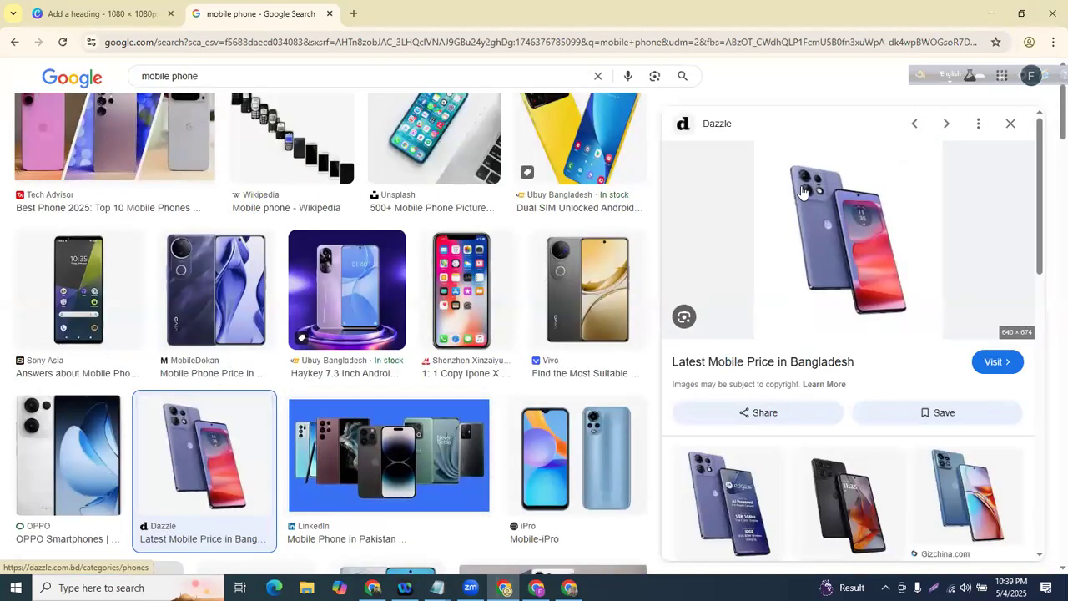
{"action": "scroll", "coordinate": [406, 350], "scroll_direction": "up", "scroll_amount": 2}
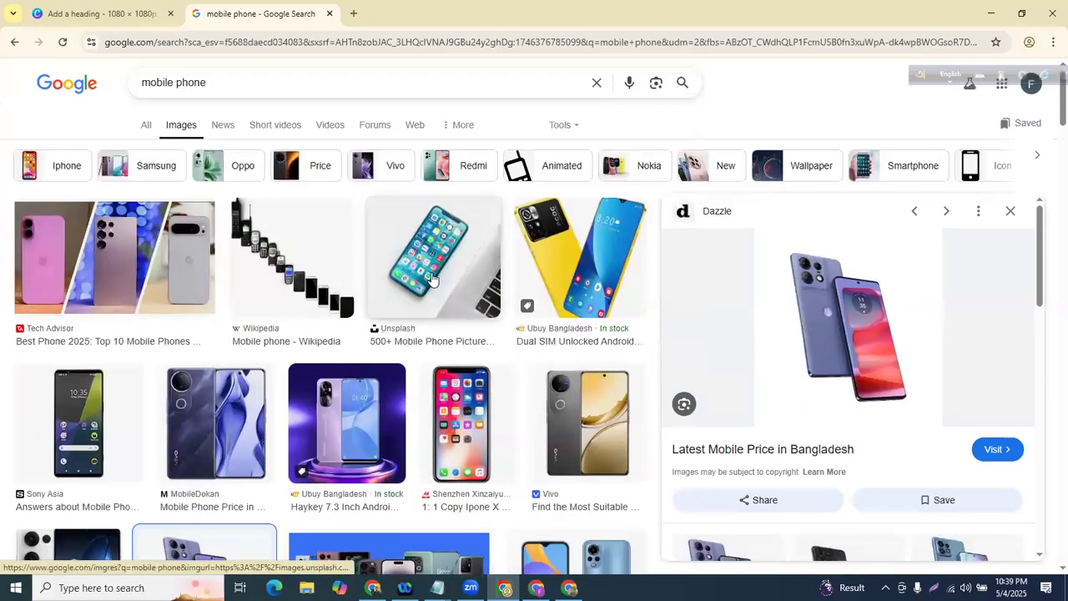
{"action": "scroll", "coordinate": [409, 288], "scroll_direction": "down", "scroll_amount": 5}
{"action": "scroll", "coordinate": [409, 288], "scroll_direction": "down", "scroll_amount": 3}
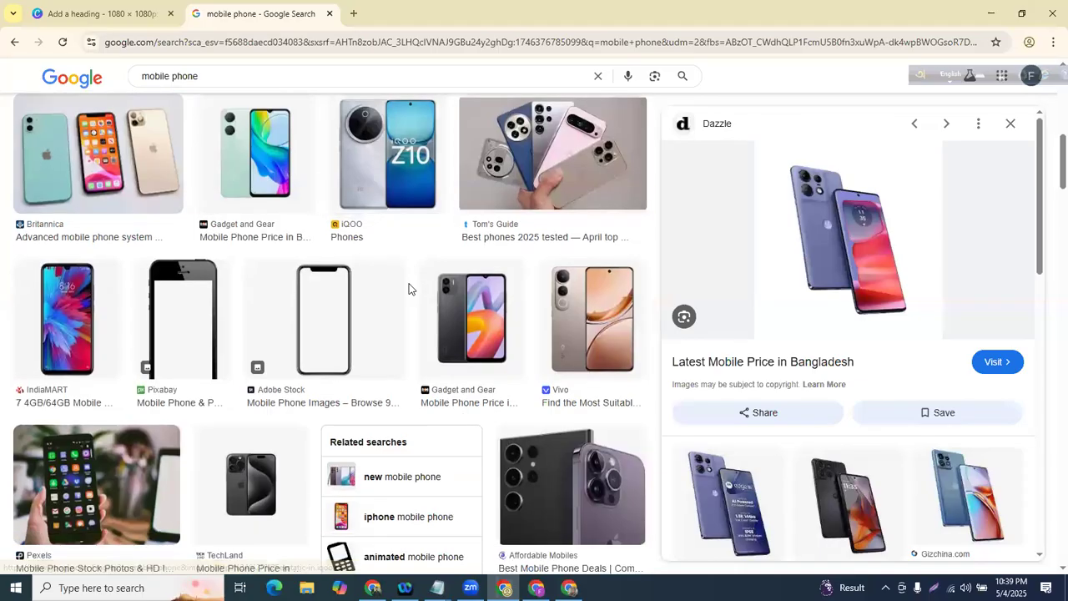
{"action": "left_click", "coordinate": [107, 421]}
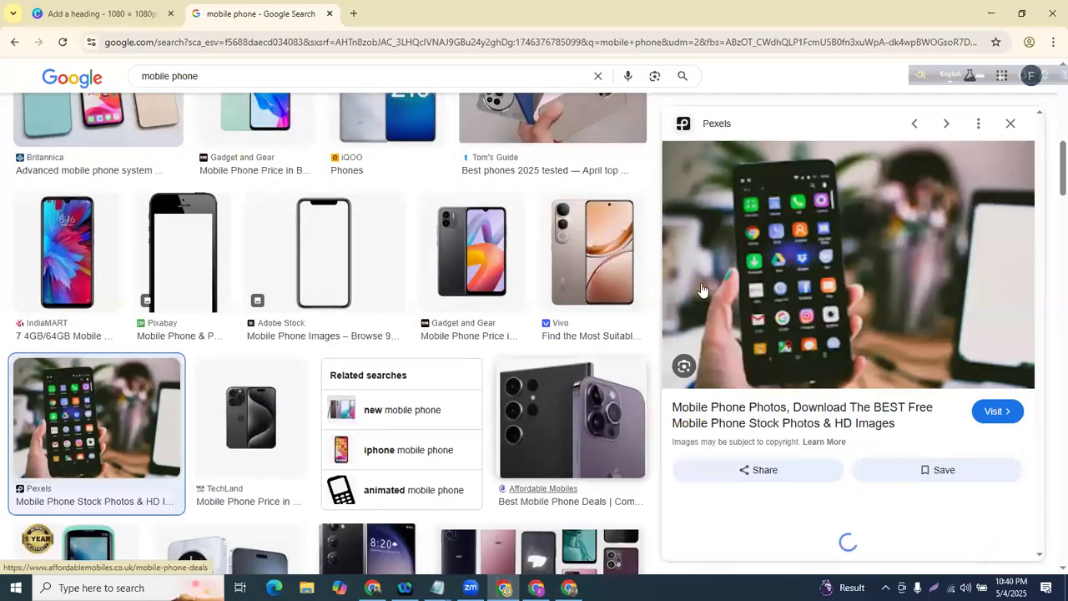
- Save the Pexels phone photo to Downloads as images (6).jpeg
{"action": "right_click", "coordinate": [732, 226]}
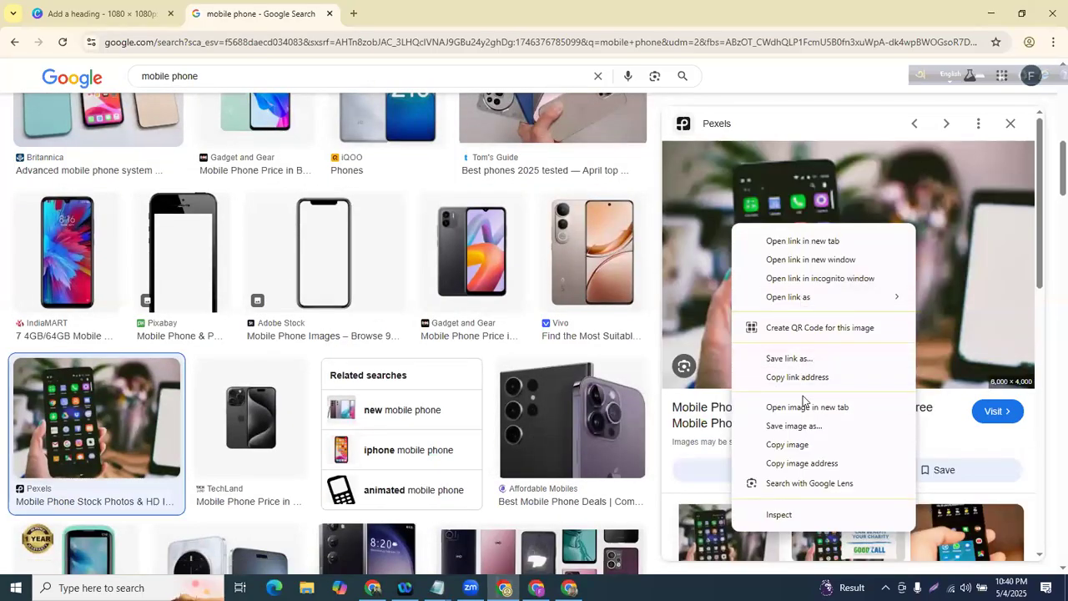
{"action": "left_click", "coordinate": [794, 425]}
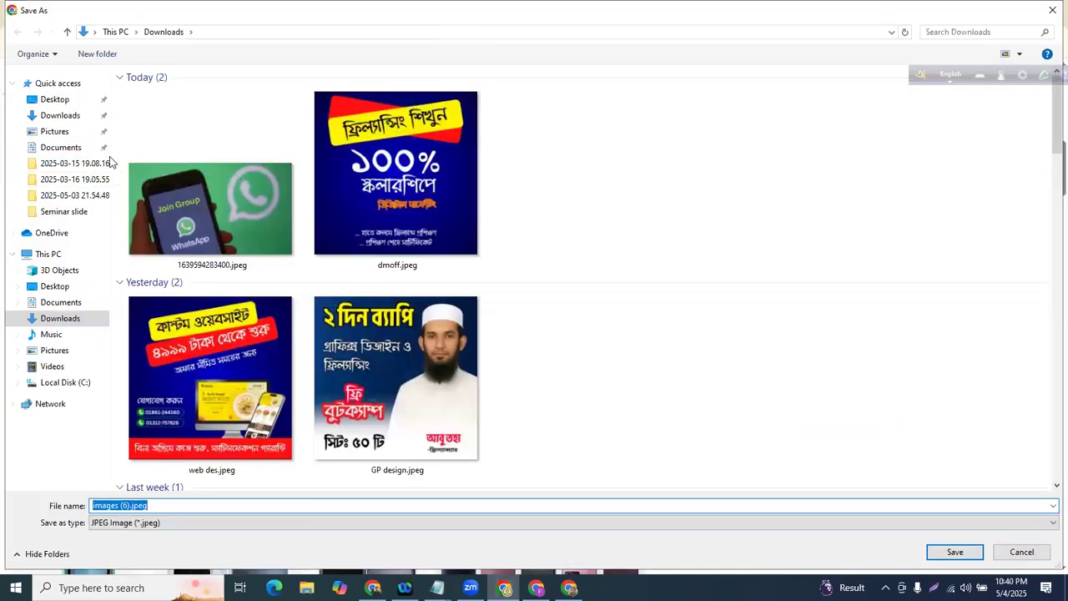
{"action": "left_click", "coordinate": [60, 116]}
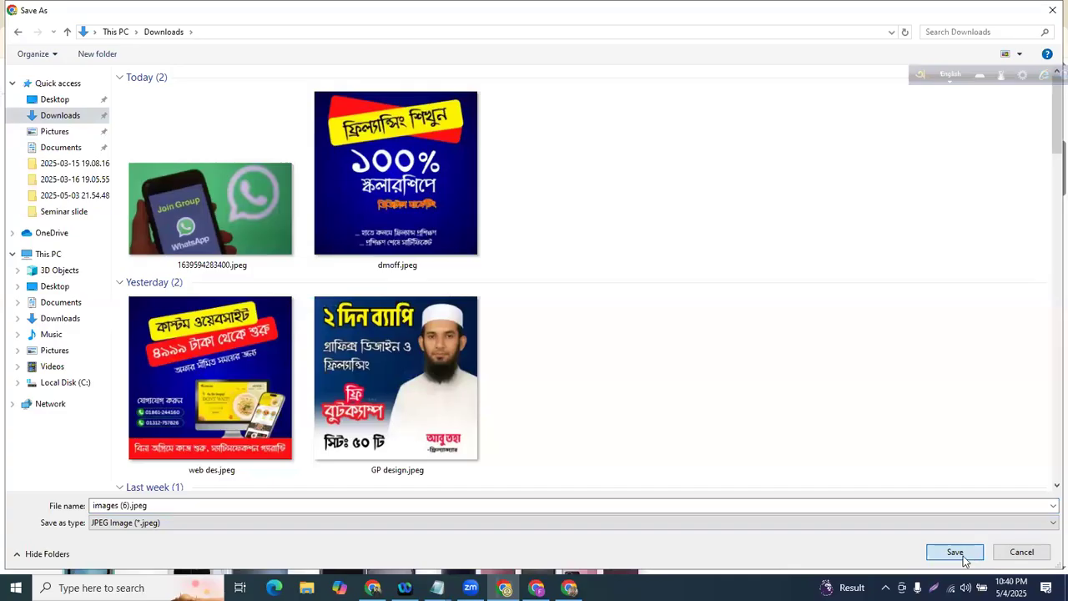
{"action": "left_click", "coordinate": [962, 554]}
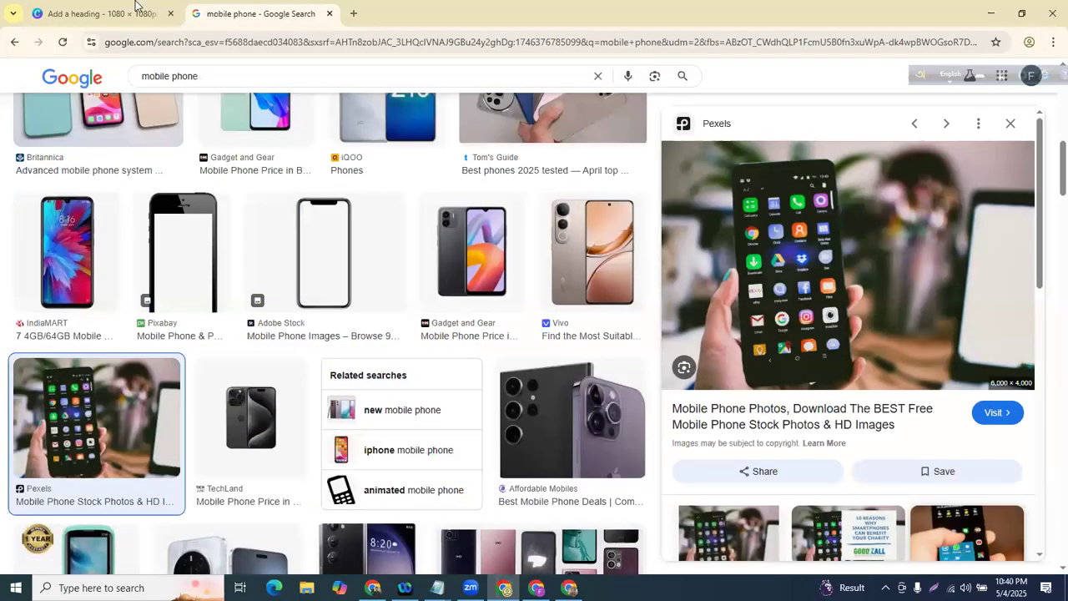
{"action": "left_click", "coordinate": [136, 5]}
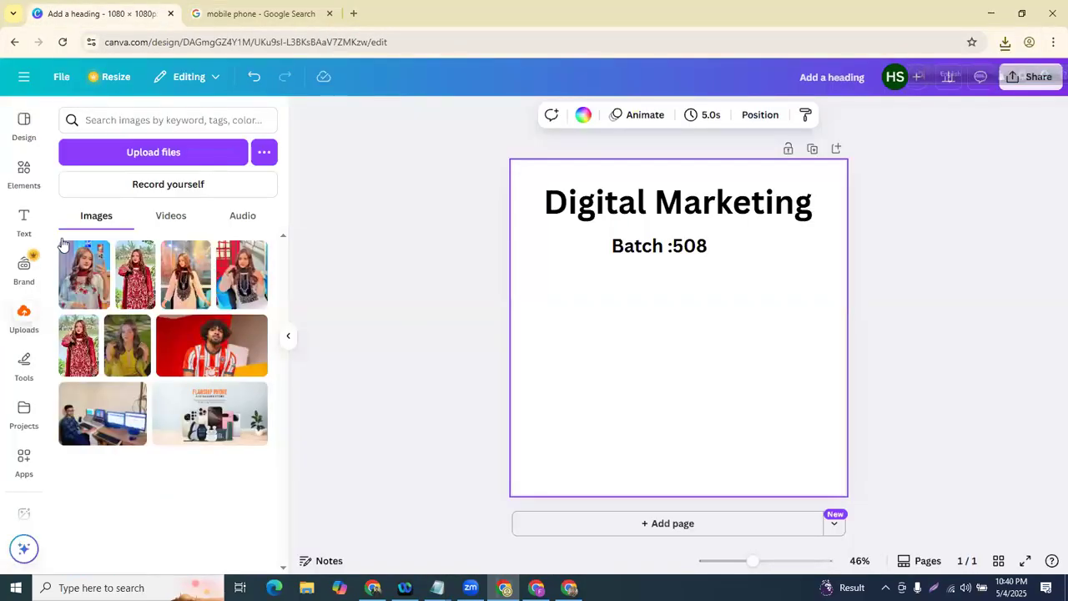
- Back in Canva, nudge the Batch :508 subheading slightly down and left
{"action": "left_click", "coordinate": [8, 142]}
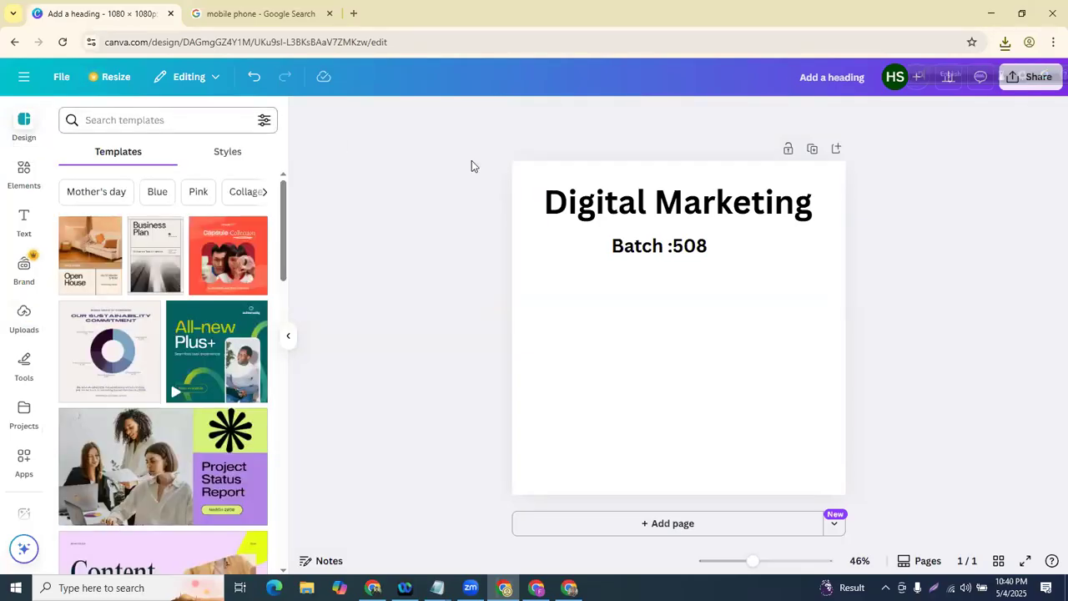
{"action": "left_click", "coordinate": [659, 241]}
{"action": "left_click_drag", "start_coordinate": [660, 241], "coordinate": [658, 244]}
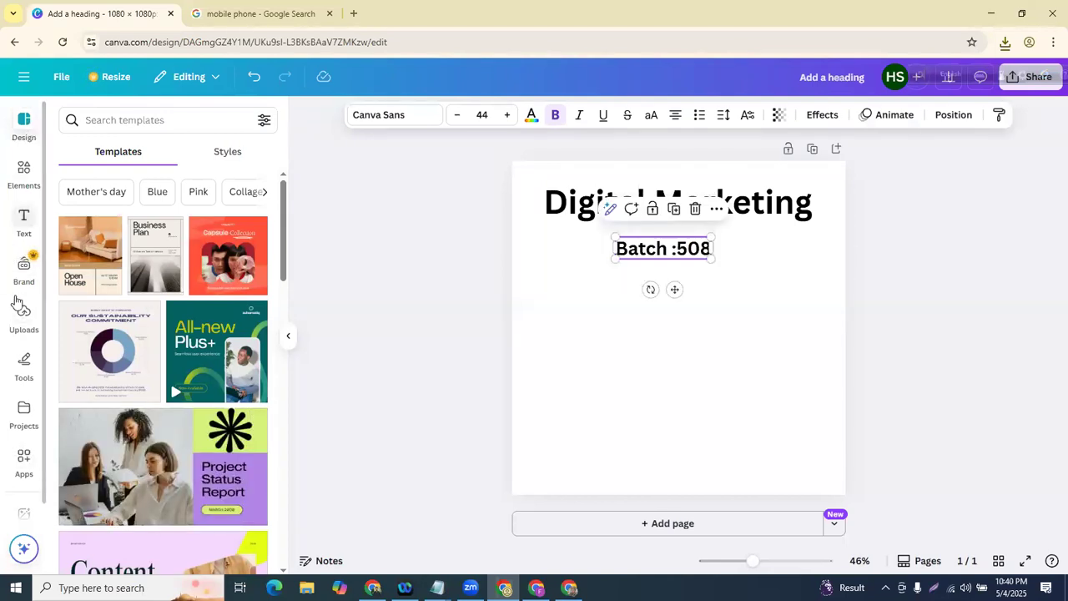
{"action": "left_click", "coordinate": [16, 315]}
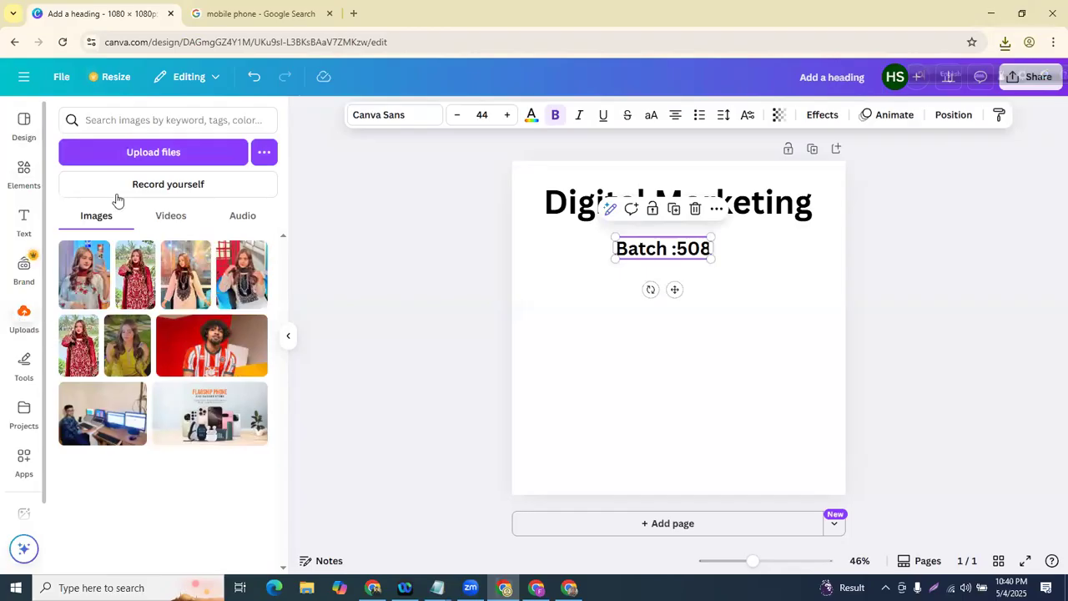
- Upload images (6).jpeg and place the phone photo on the page below Batch :508
{"action": "left_click", "coordinate": [143, 155]}
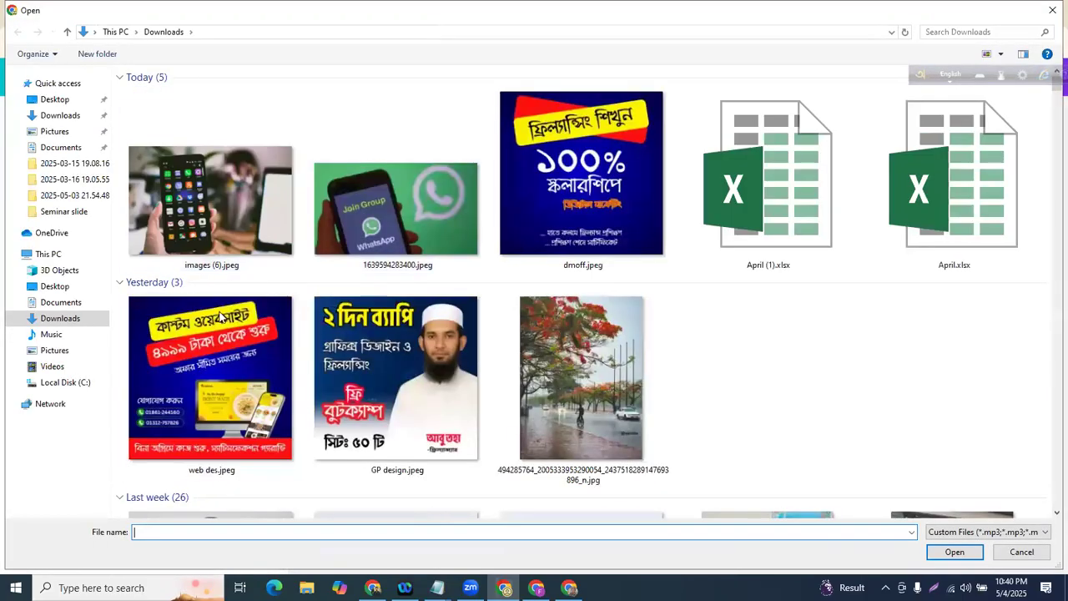
{"action": "left_click", "coordinate": [187, 172]}
{"action": "left_click", "coordinate": [959, 552]}
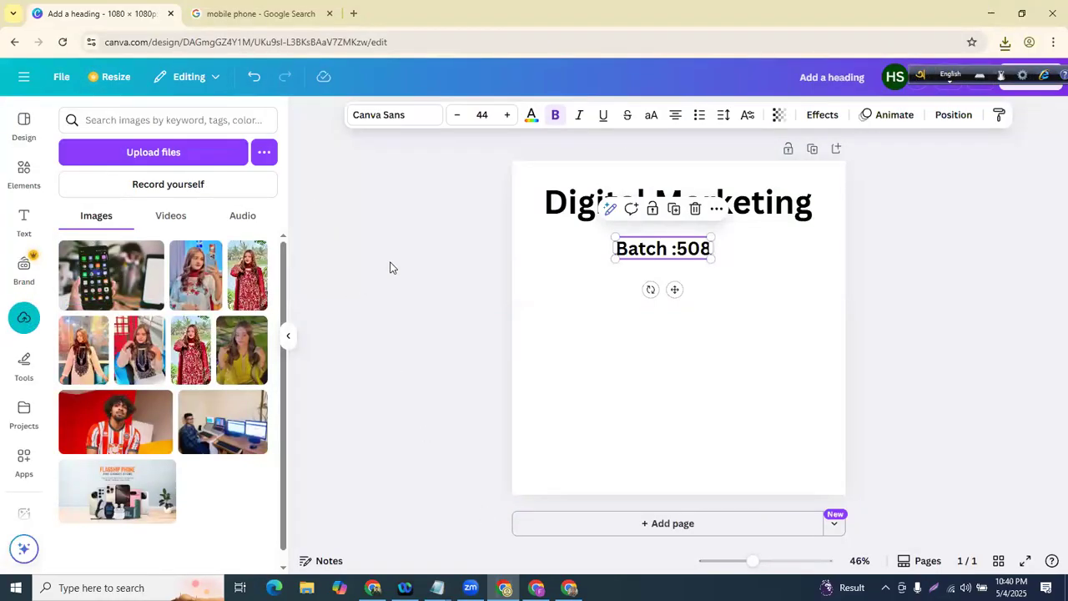
{"action": "mouse_move", "coordinate": [116, 293]}
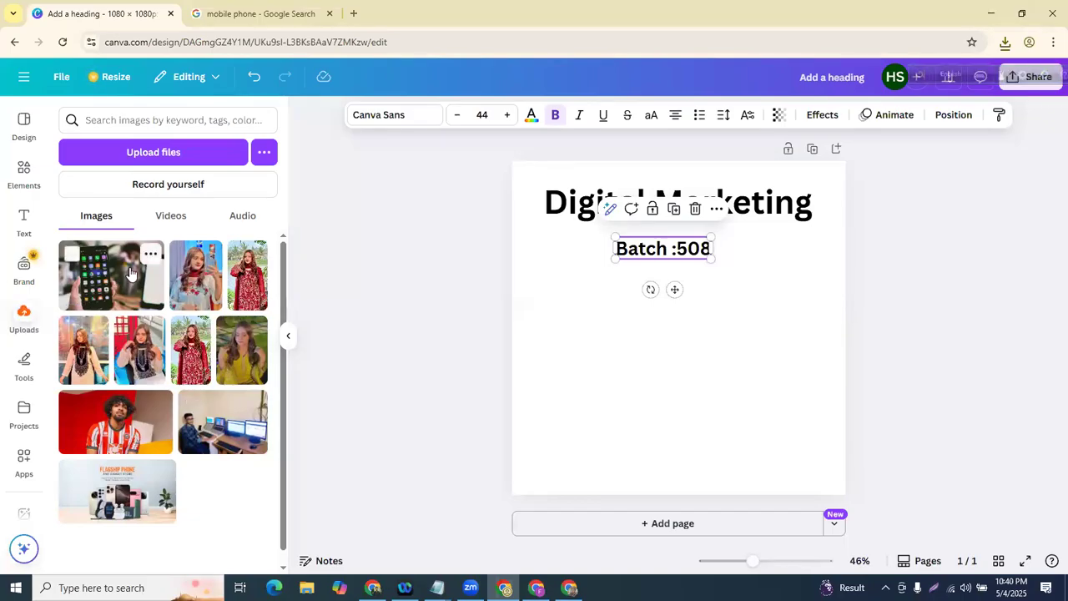
{"action": "left_click", "coordinate": [124, 274]}
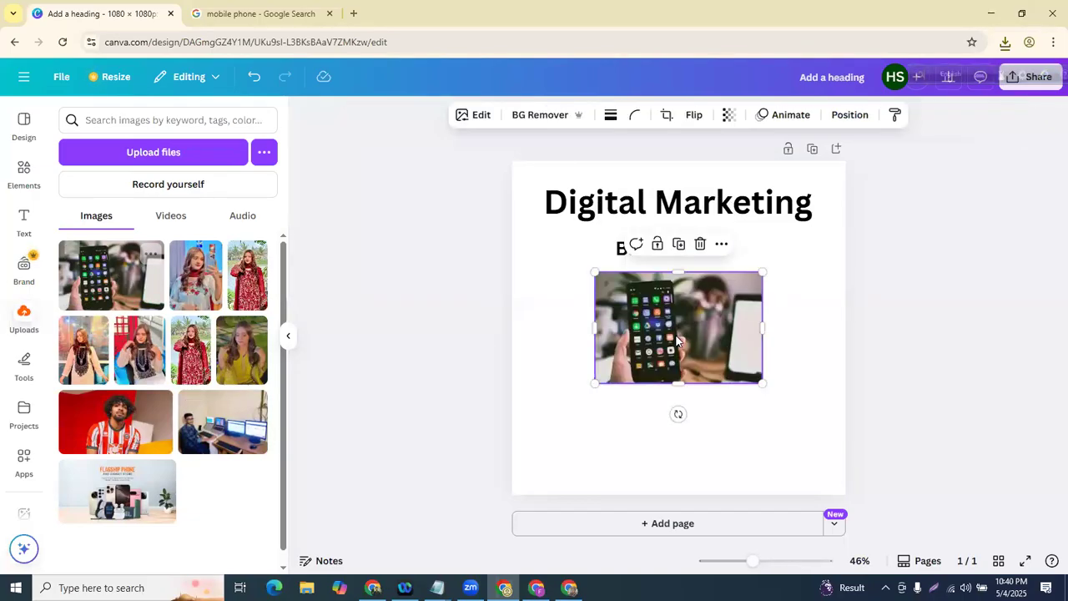
{"action": "left_click", "coordinate": [437, 281]}
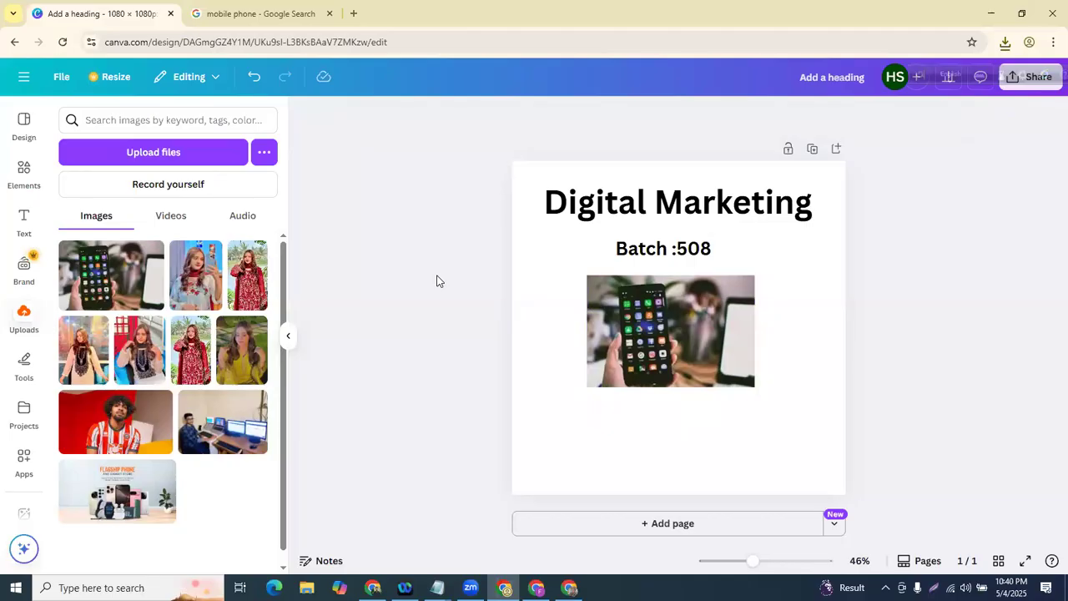
{"action": "scroll", "coordinate": [142, 251], "scroll_direction": "down", "scroll_amount": 1}
{"action": "scroll", "coordinate": [167, 242], "scroll_direction": "up", "scroll_amount": 1}
{"action": "scroll", "coordinate": [209, 254], "scroll_direction": "down", "scroll_amount": 1}
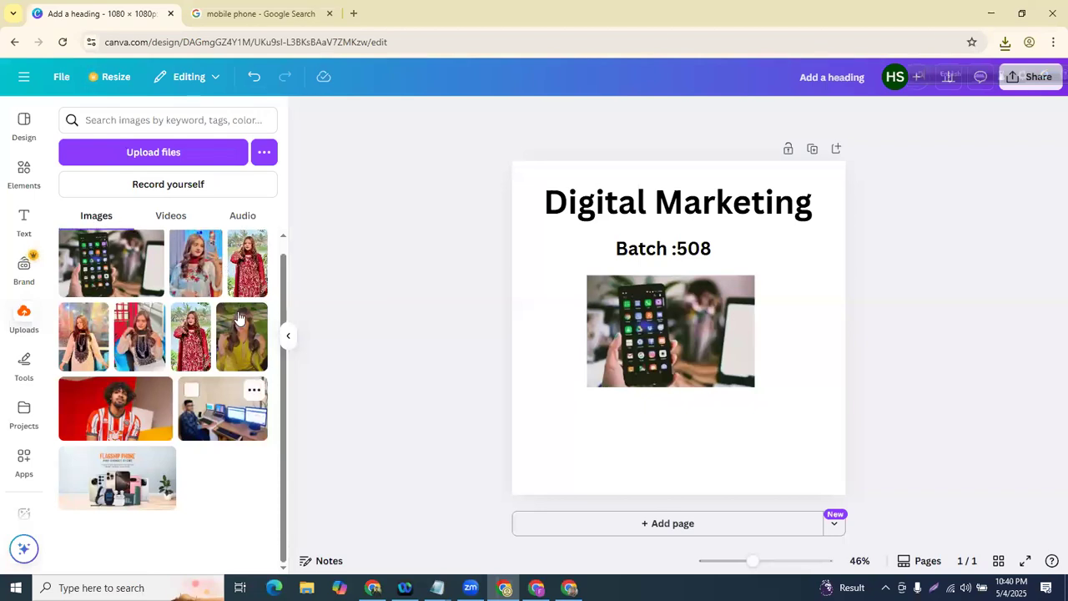
{"action": "left_click", "coordinate": [245, 357]}
{"action": "left_click_drag", "start_coordinate": [746, 310], "coordinate": [500, 384]}
{"action": "key", "text": "Delete"}
{"action": "left_click", "coordinate": [125, 408]}
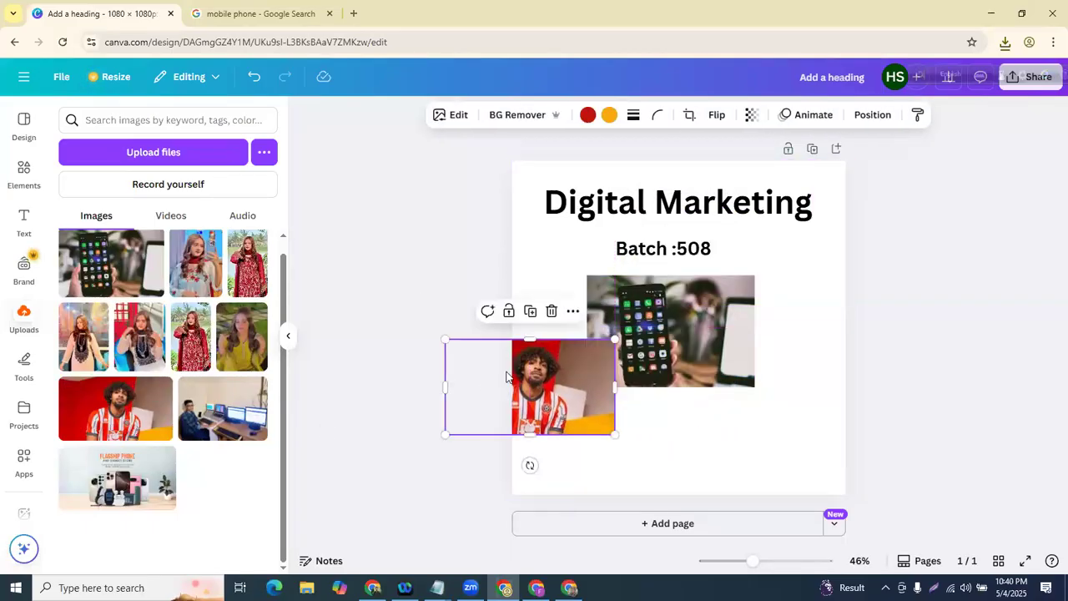
{"action": "left_click", "coordinate": [552, 314]}
{"action": "left_click", "coordinate": [223, 409]}
{"action": "left_click_drag", "start_coordinate": [668, 333], "coordinate": [619, 393]}
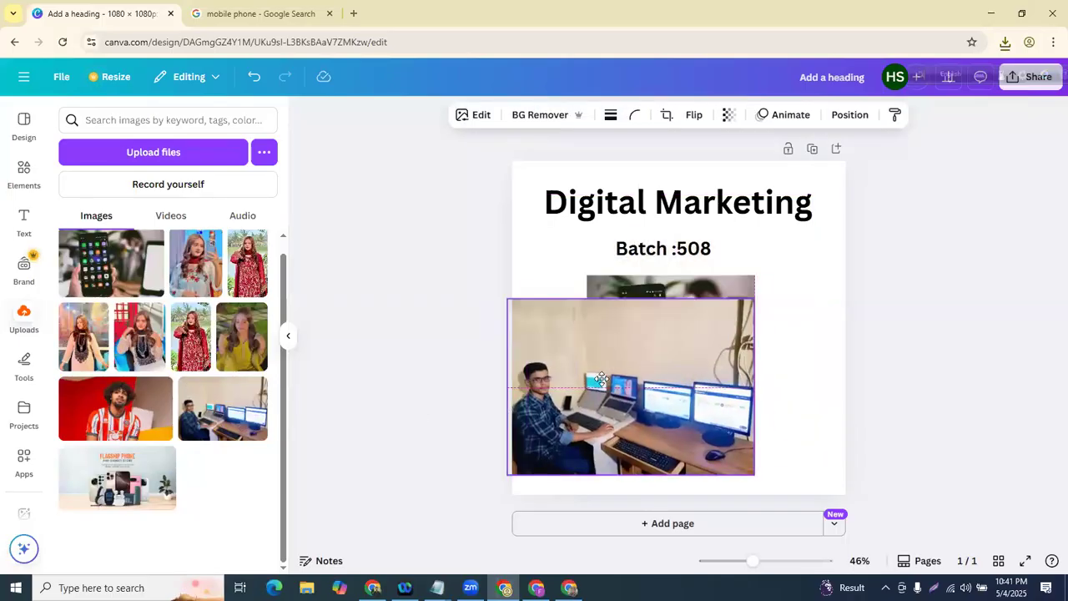
{"action": "left_click", "coordinate": [652, 271]}
{"action": "left_click", "coordinate": [688, 360]}
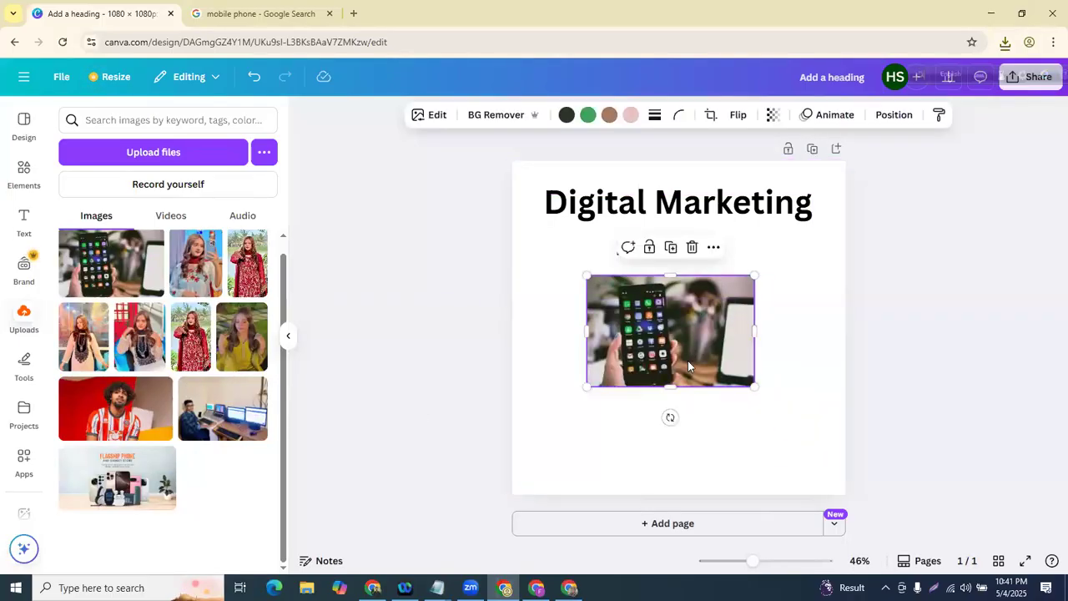
{"action": "left_click_drag", "start_coordinate": [688, 361], "coordinate": [694, 377]}
{"action": "left_click", "coordinate": [644, 201]}
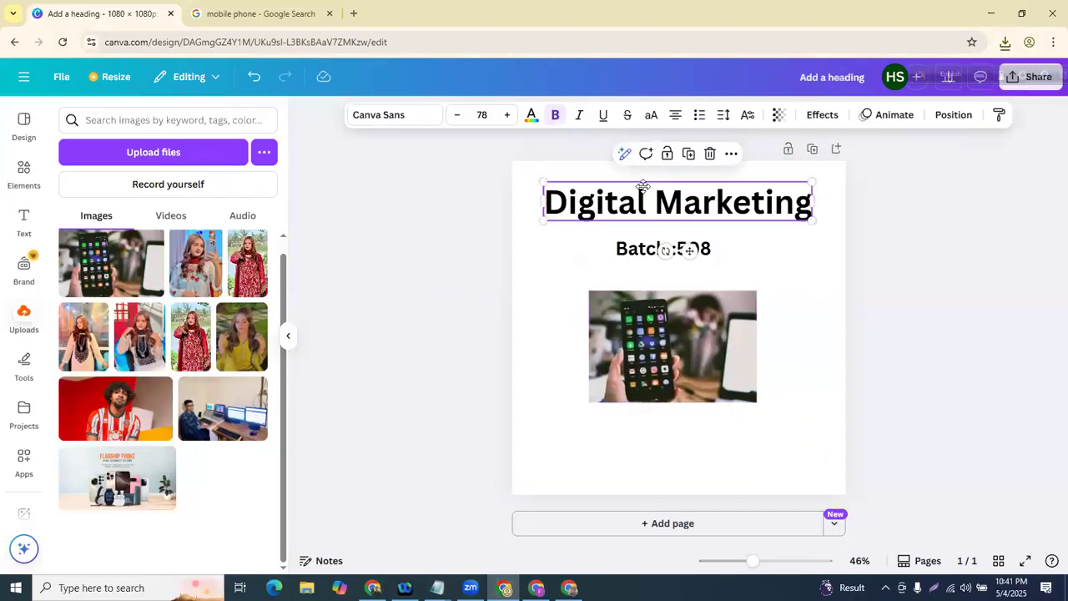
{"action": "left_click", "coordinate": [672, 255]}
{"action": "left_click_drag", "start_coordinate": [672, 255], "coordinate": [670, 250]}
{"action": "left_click_drag", "start_coordinate": [674, 337], "coordinate": [669, 323]}
{"action": "left_click", "coordinate": [465, 336]}
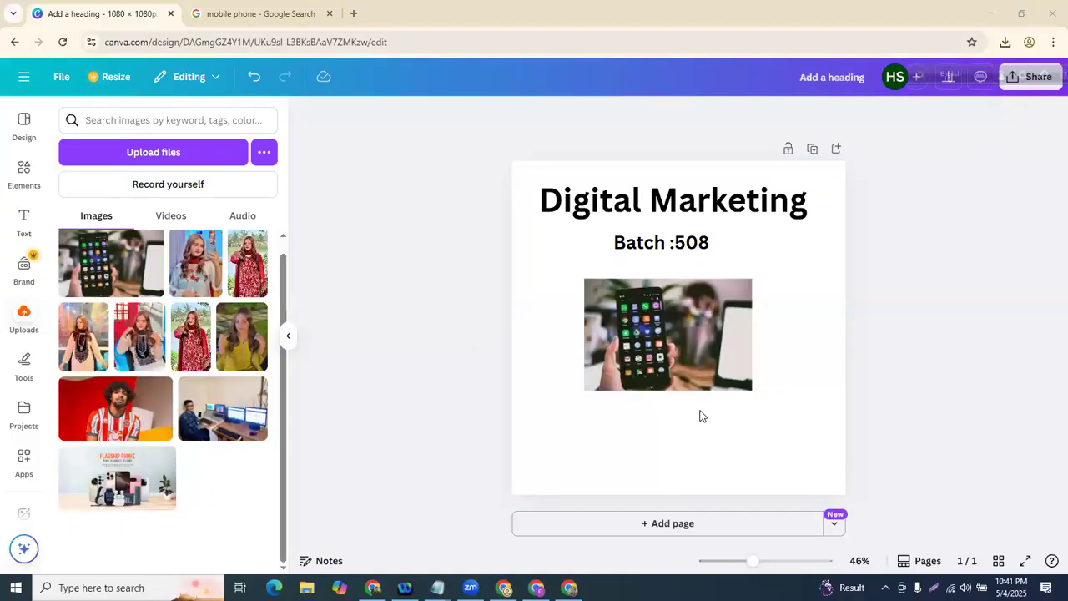
- Select the page, heading, Batch :508 subheading and phone photo one after another
{"action": "mouse_move", "coordinate": [529, 153]}
{"action": "left_mouse_down"}
{"action": "mouse_move", "coordinate": [835, 188]}
{"action": "mouse_move", "coordinate": [854, 347]}
{"action": "mouse_move", "coordinate": [853, 470]}
{"action": "mouse_move", "coordinate": [715, 495]}
{"action": "mouse_move", "coordinate": [563, 499]}
{"action": "mouse_move", "coordinate": [526, 487]}
{"action": "mouse_move", "coordinate": [497, 372]}
{"action": "mouse_move", "coordinate": [506, 156]}
{"action": "left_mouse_up"}
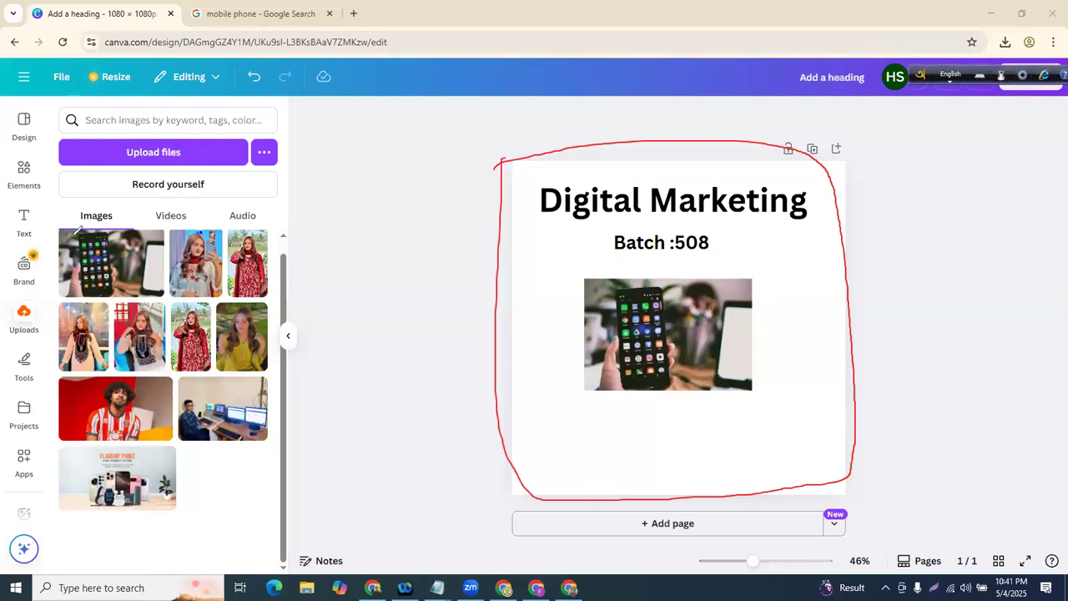
{"action": "key", "text": "Escape"}
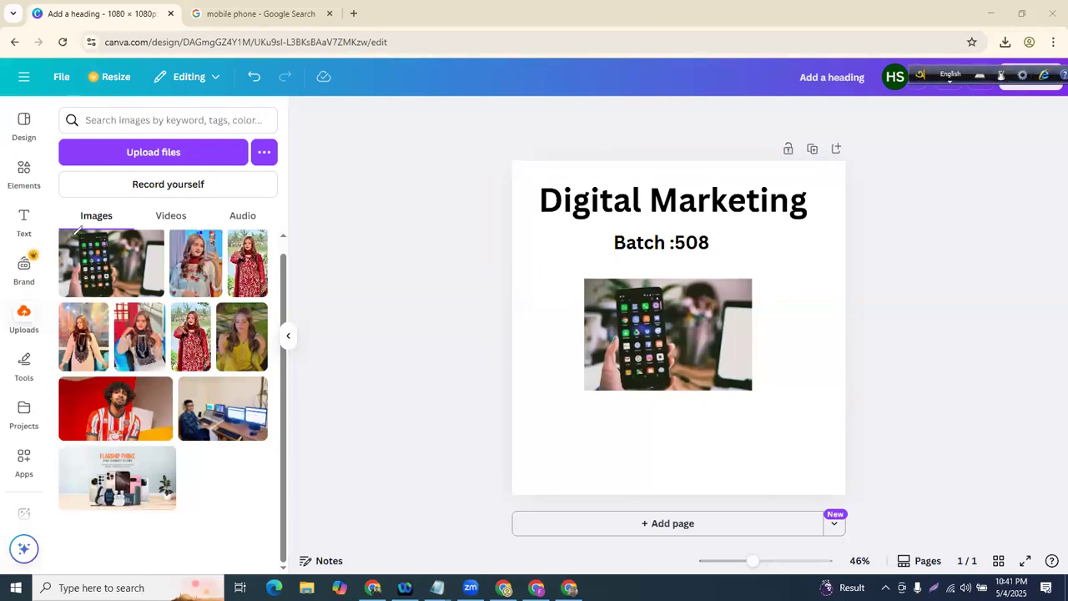
{"action": "left_click", "coordinate": [539, 280]}
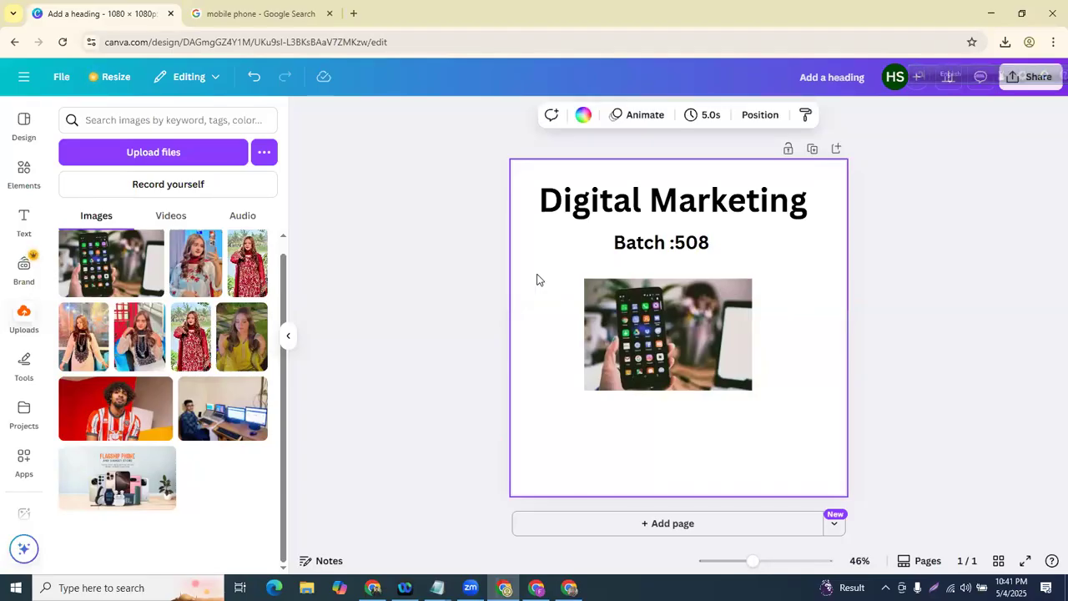
{"action": "left_click", "coordinate": [621, 203]}
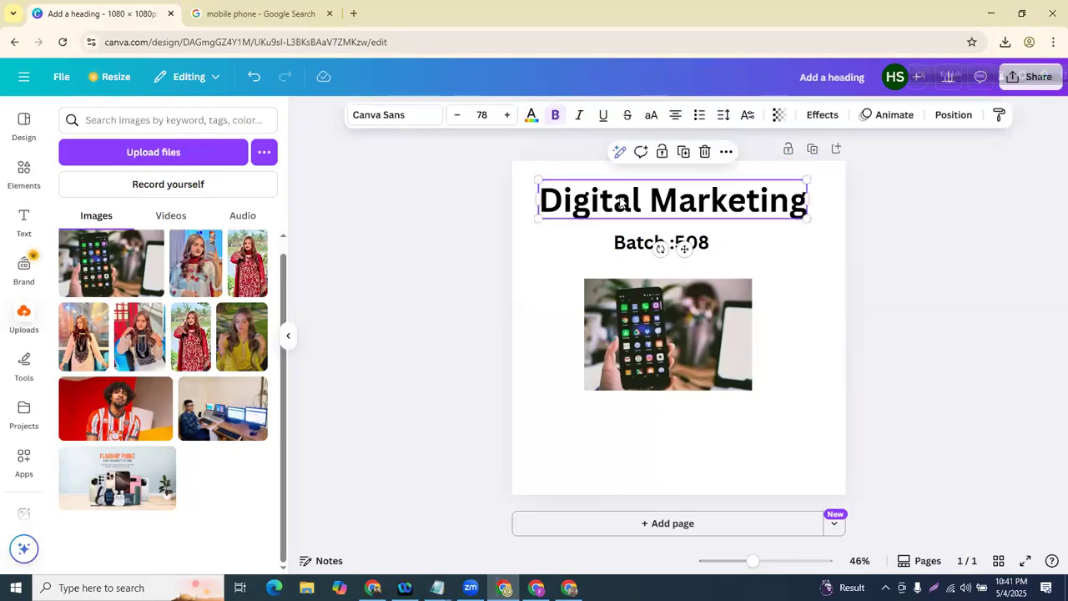
{"action": "left_click", "coordinate": [577, 243]}
{"action": "left_click", "coordinate": [653, 244]}
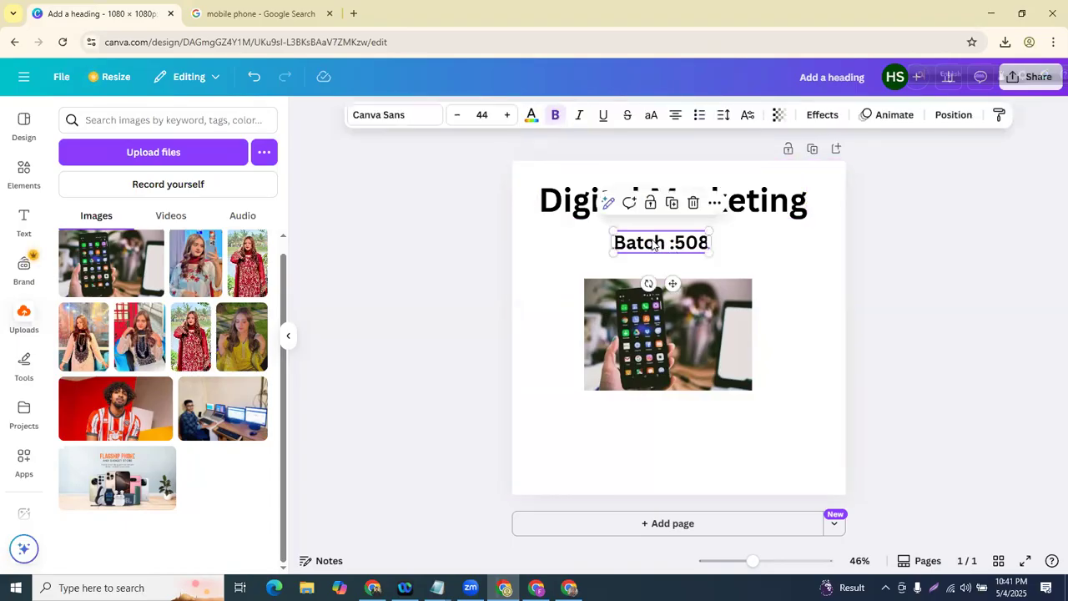
{"action": "left_click", "coordinate": [550, 482]}
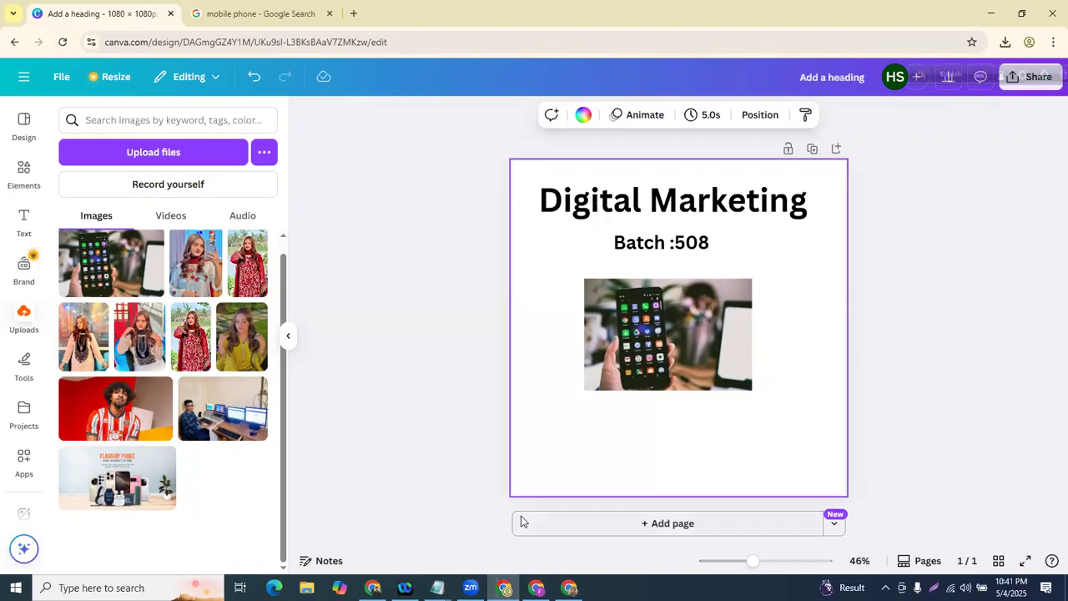
{"action": "left_click", "coordinate": [635, 322]}
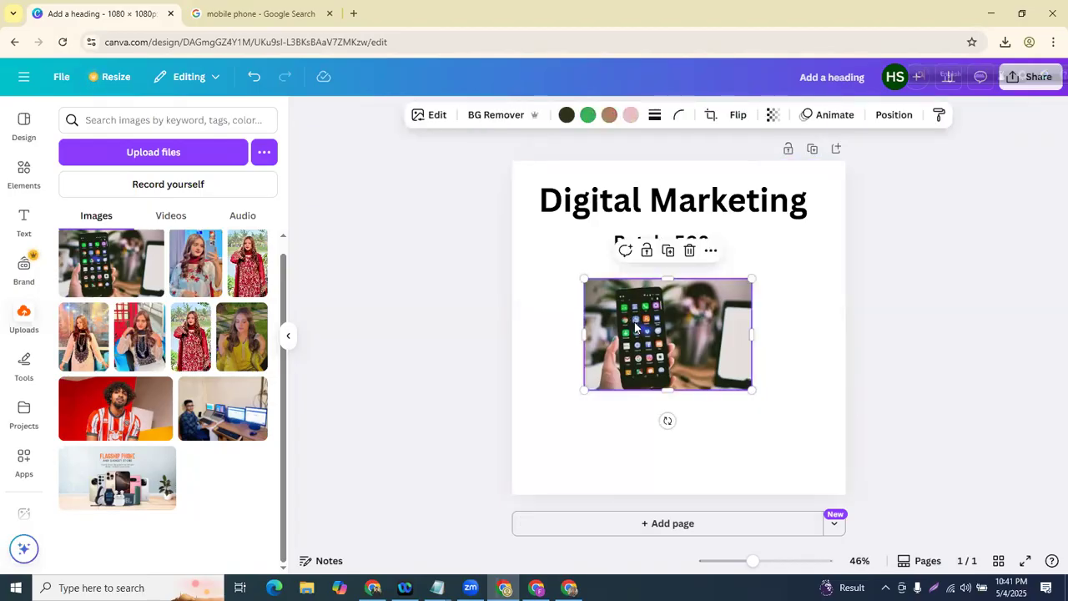
{"action": "left_click", "coordinate": [403, 301]}
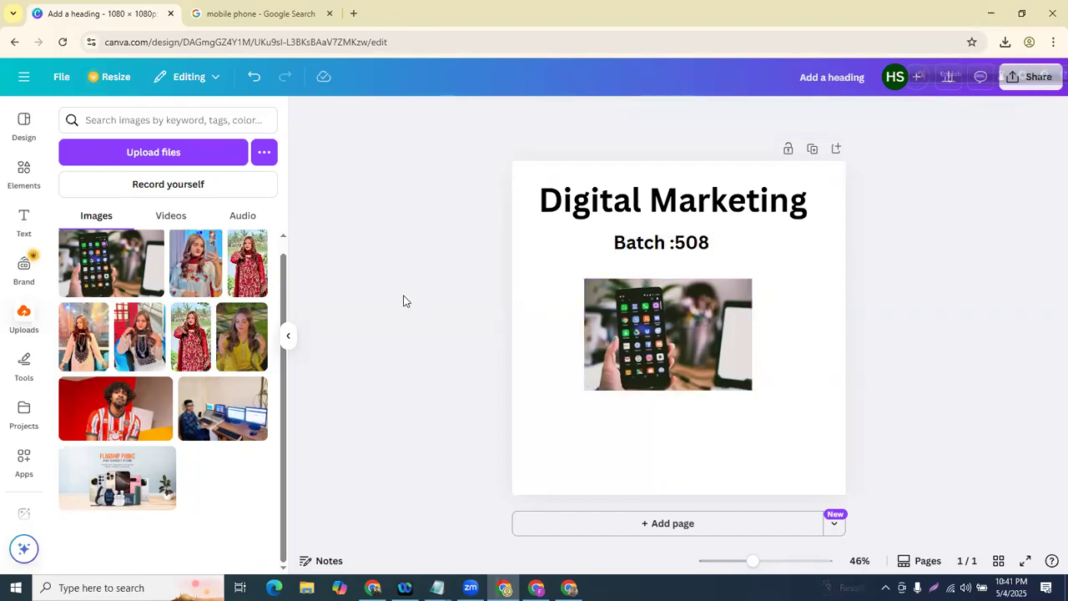
- Select the Digital Marketing heading so its text formatting toolbar appears
{"action": "left_click", "coordinate": [831, 207]}
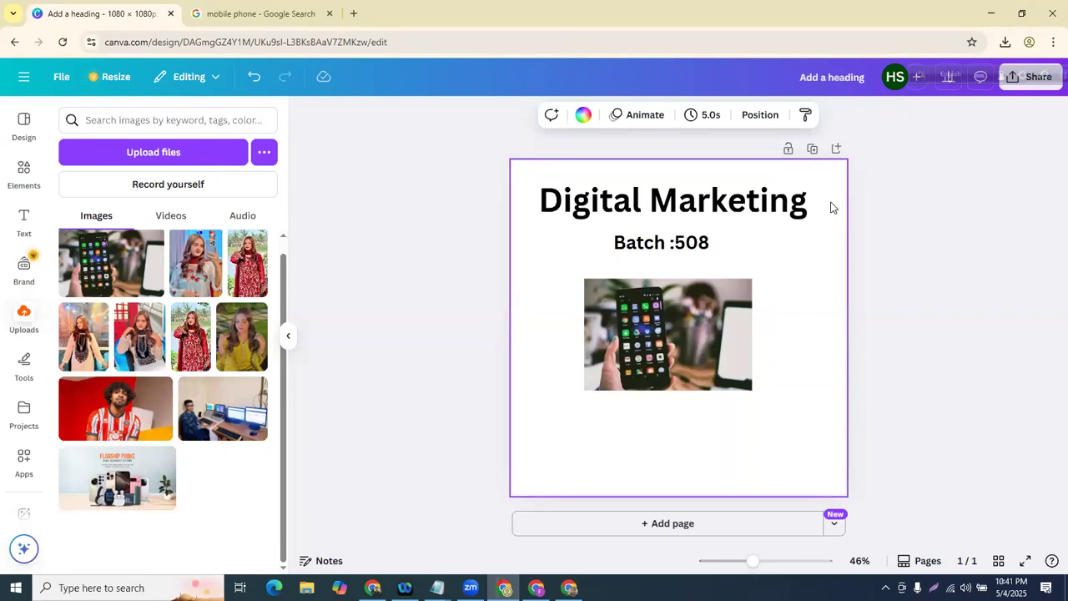
{"action": "left_click", "coordinate": [646, 192]}
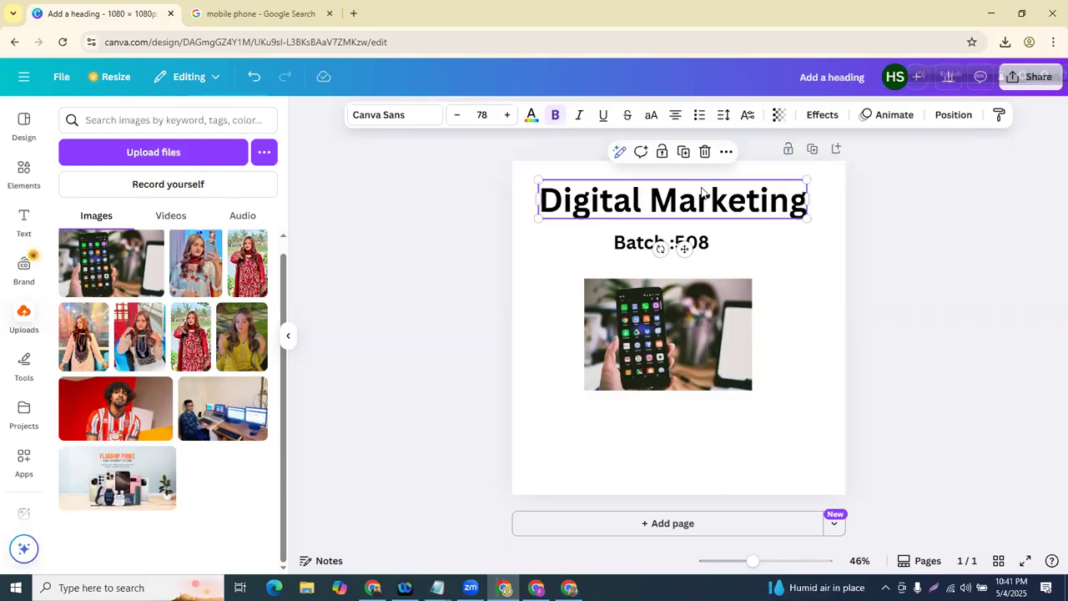
{"action": "left_click", "coordinate": [423, 284]}
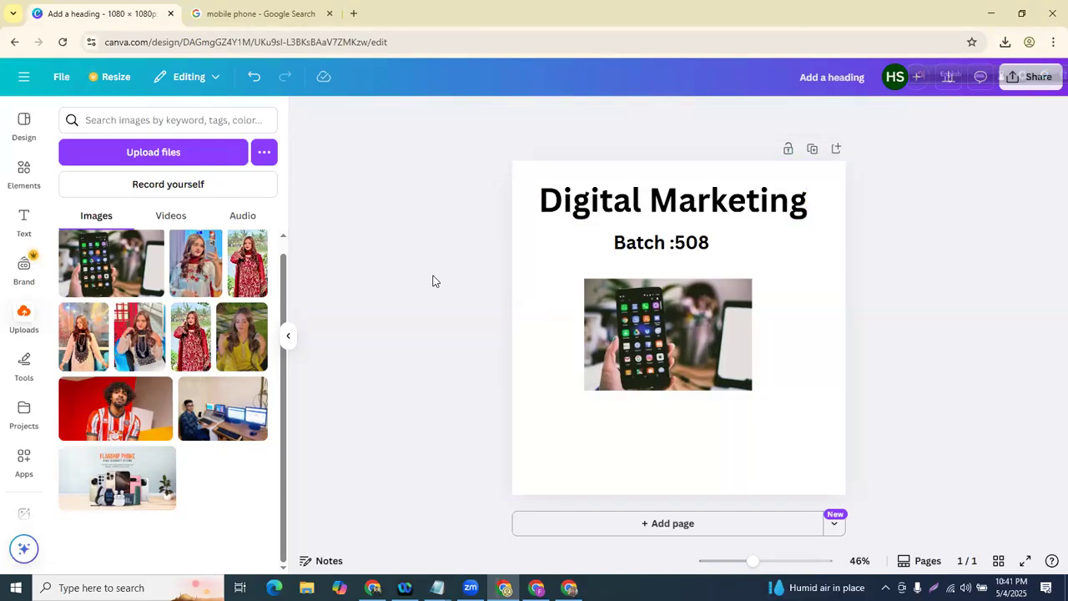
{"action": "left_click", "coordinate": [641, 212]}
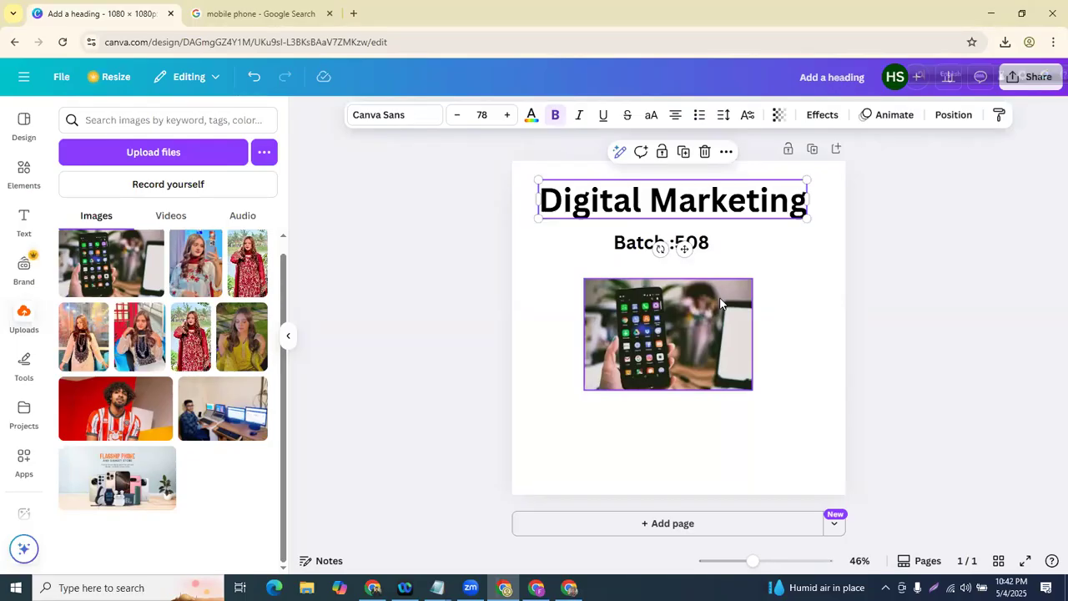
{"action": "left_click", "coordinate": [722, 304]}
{"action": "left_click", "coordinate": [494, 314]}
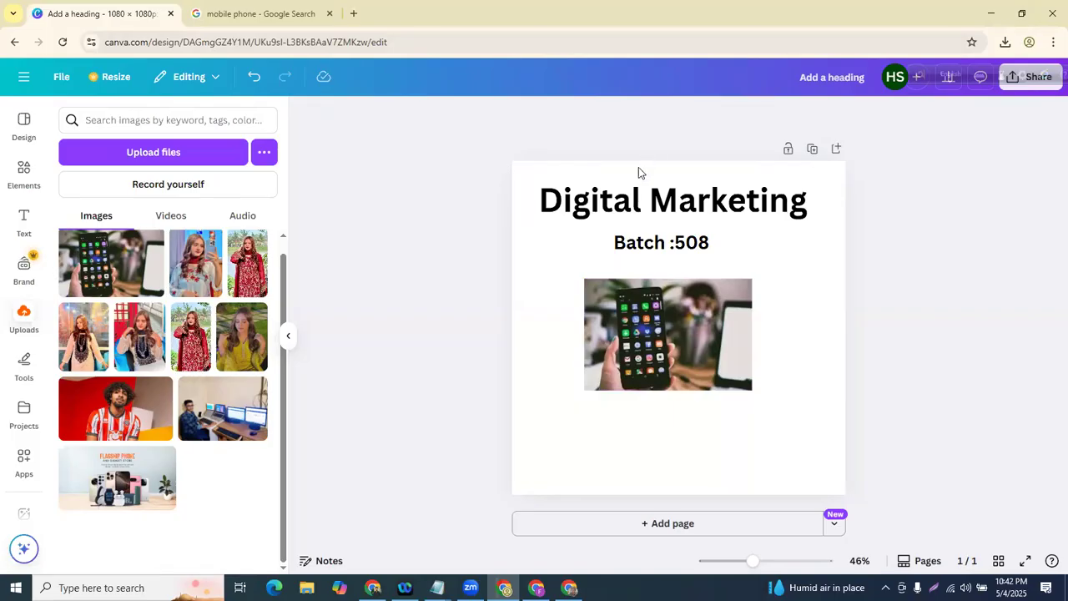
{"action": "left_click", "coordinate": [662, 207]}
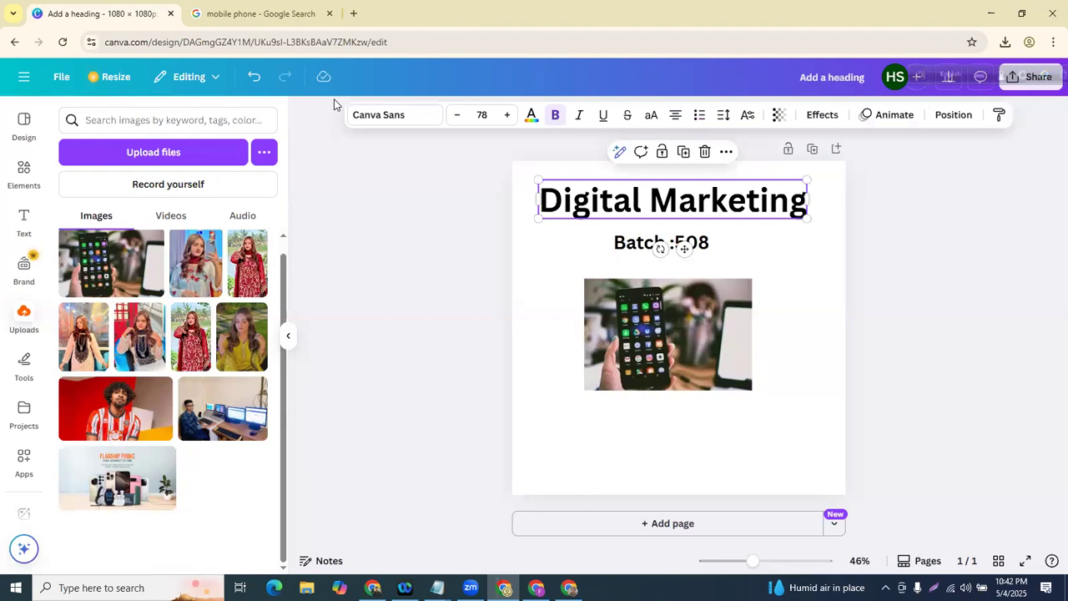
{"action": "mouse_move", "coordinate": [921, 102]}
{"action": "left_mouse_down"}
{"action": "mouse_move", "coordinate": [968, 136]}
{"action": "mouse_move", "coordinate": [584, 142]}
{"action": "mouse_move", "coordinate": [317, 127]}
{"action": "mouse_move", "coordinate": [357, 73]}
{"action": "left_mouse_up"}
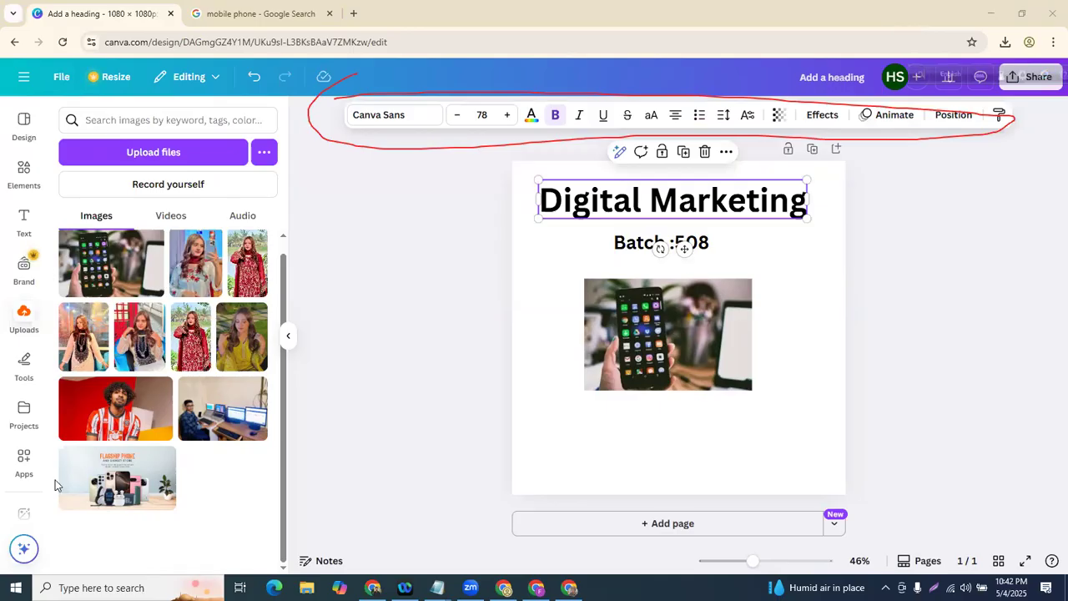
- Reselect the Digital Marketing heading and bring up its font list, currently Canva Sans
{"action": "left_click", "coordinate": [636, 206]}
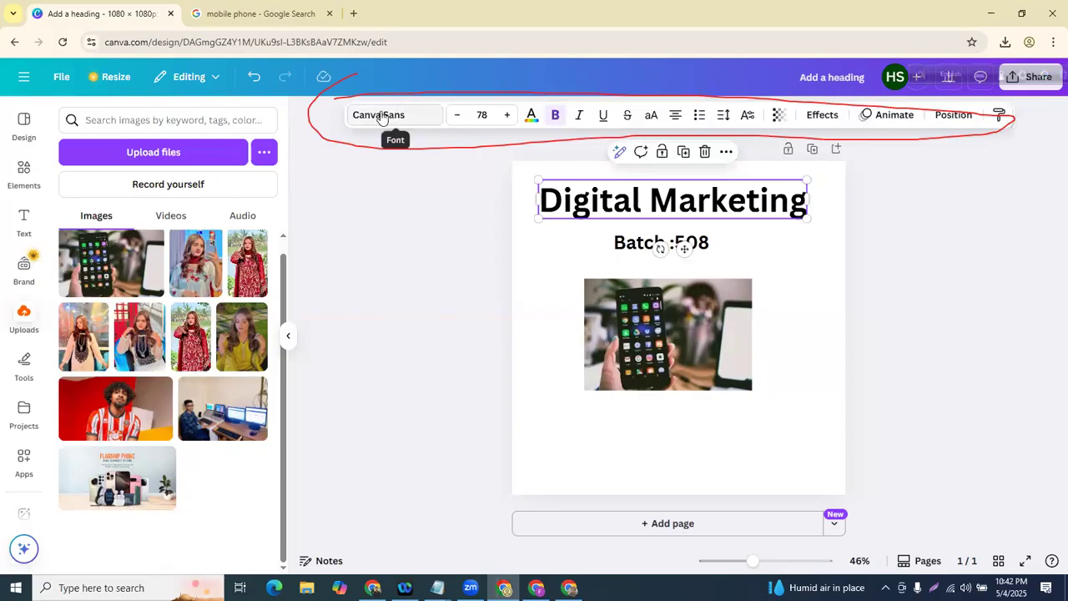
{"action": "left_click", "coordinate": [721, 333]}
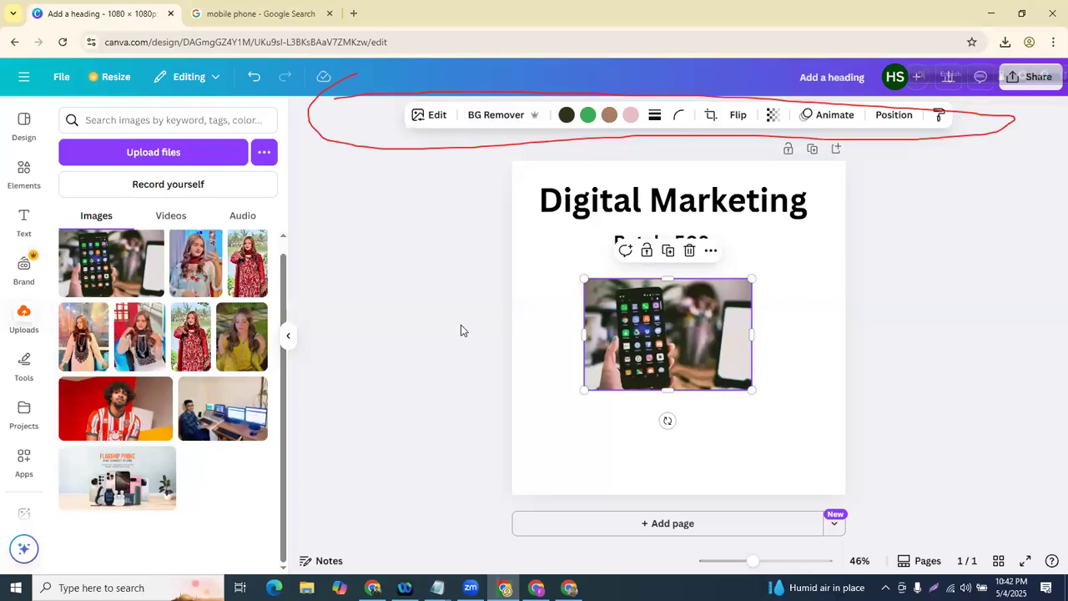
{"action": "left_click", "coordinate": [619, 192]}
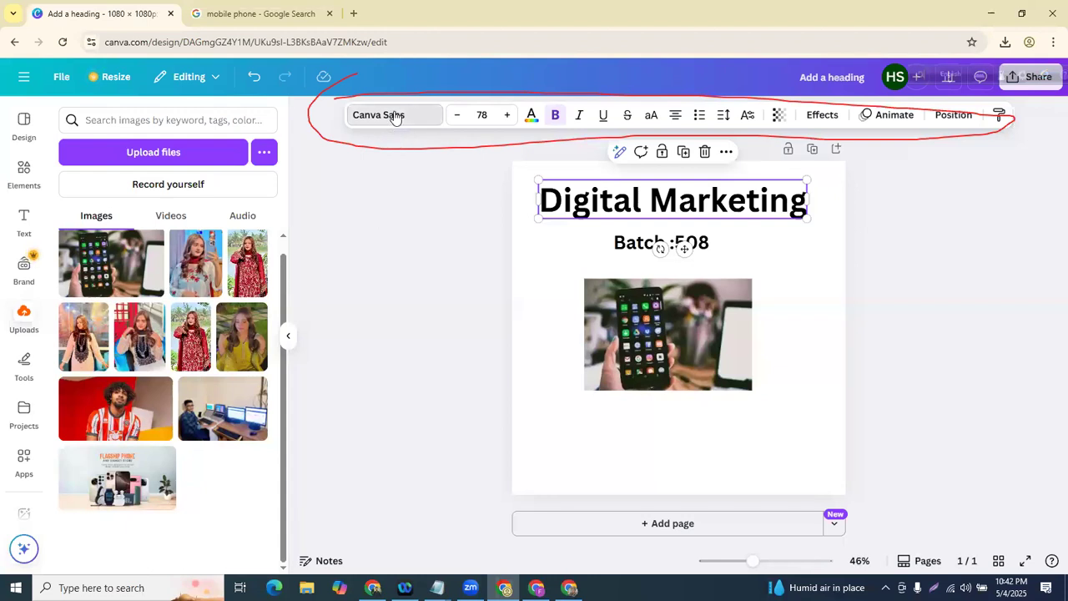
{"action": "left_click", "coordinate": [398, 116]}
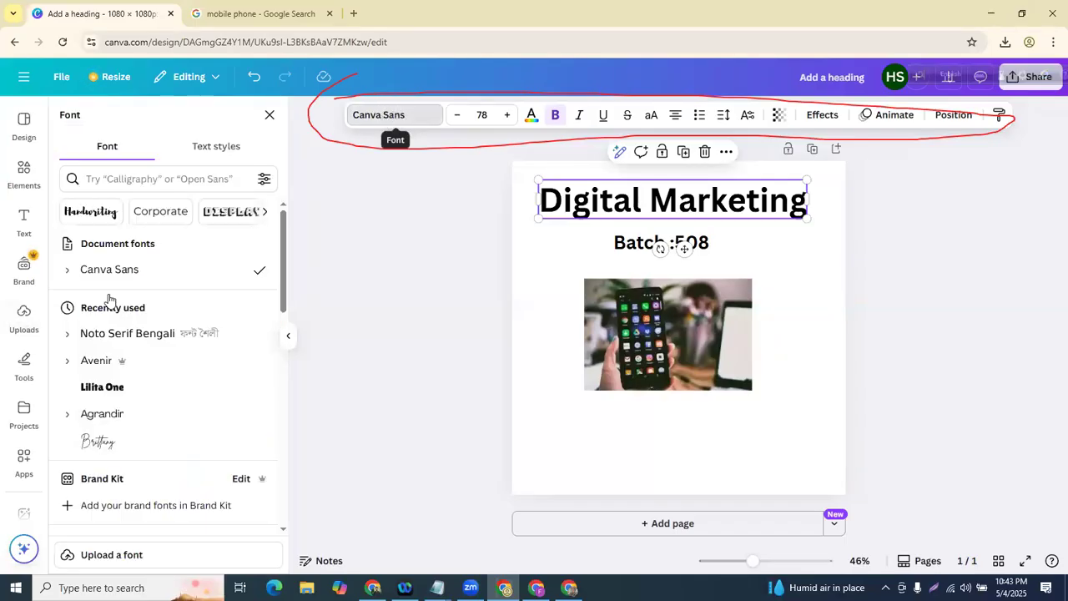
- Set the Digital Marketing heading font to Lilita One
{"action": "scroll", "coordinate": [90, 343], "scroll_direction": "down", "scroll_amount": 1}
{"action": "scroll", "coordinate": [90, 347], "scroll_direction": "up", "scroll_amount": 1}
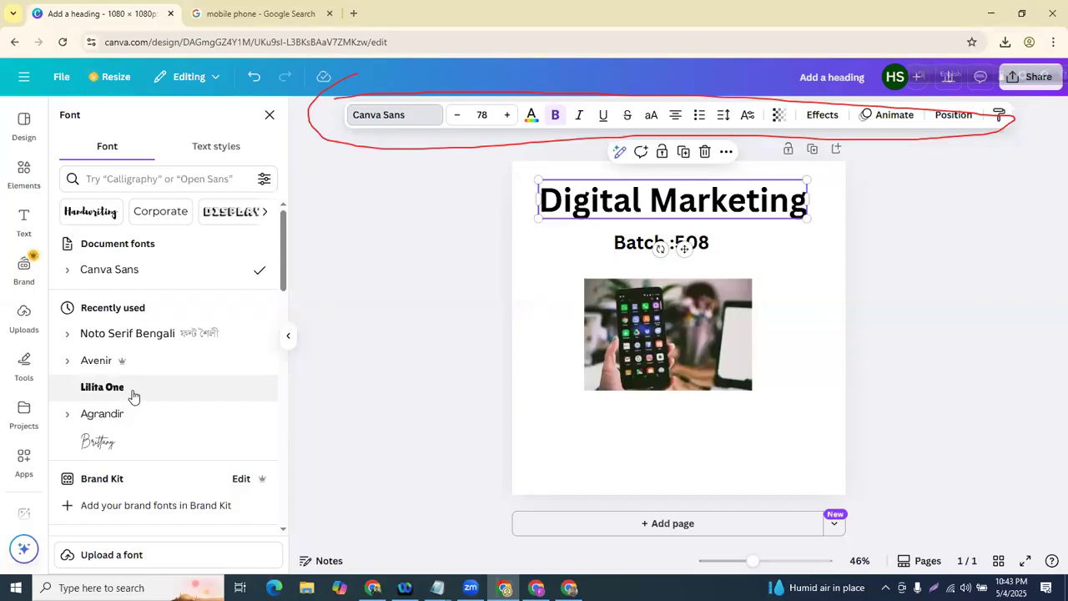
{"action": "left_click", "coordinate": [134, 394]}
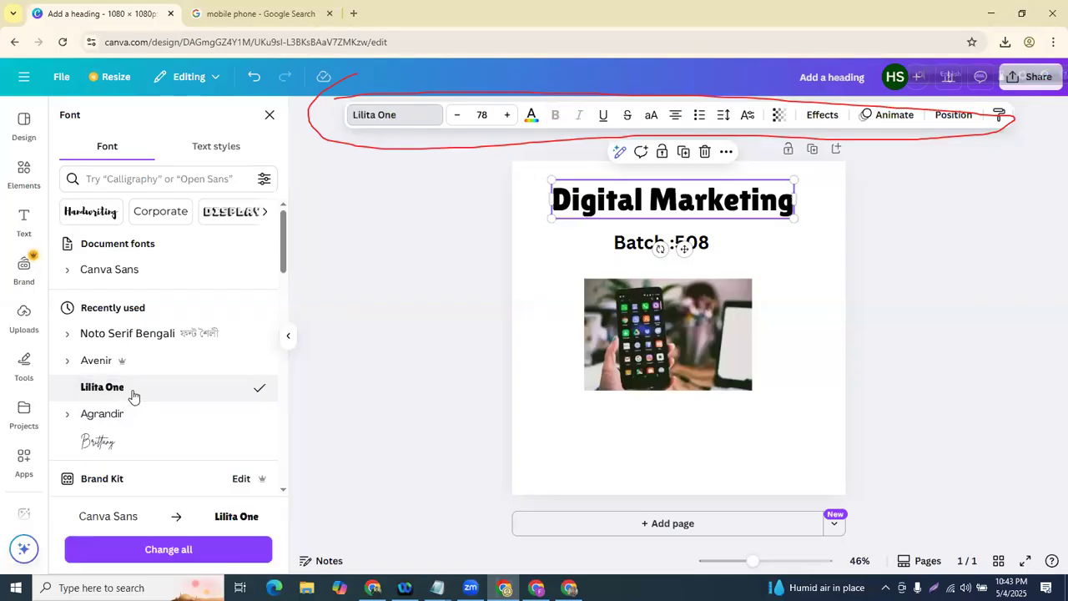
{"action": "left_click", "coordinate": [460, 276]}
{"action": "left_click", "coordinate": [492, 289]}
- Change the heading font from Lilita One to Bright
{"action": "left_click", "coordinate": [641, 207]}
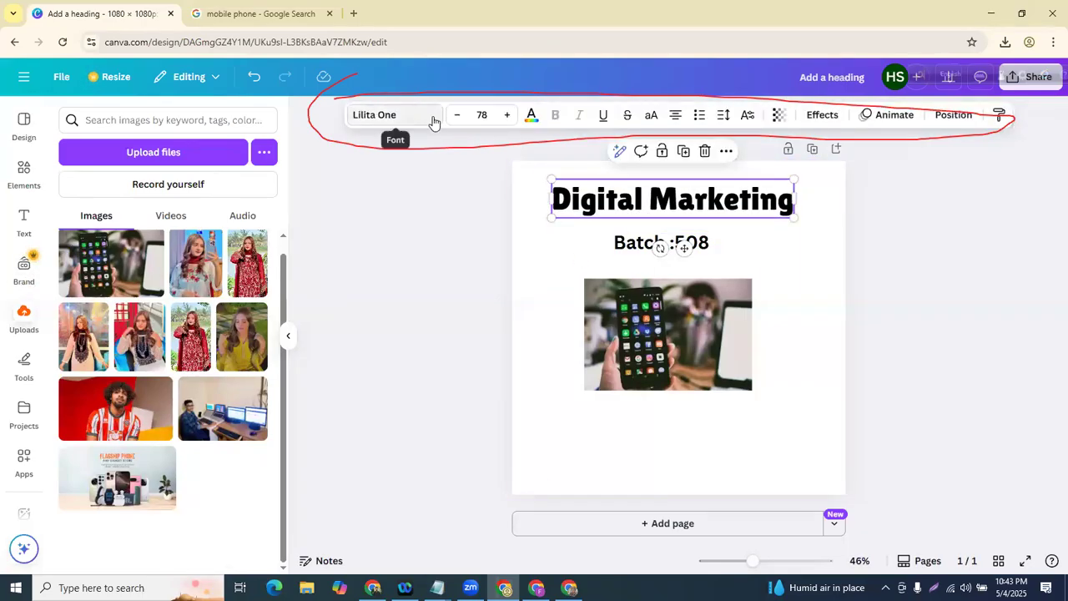
{"action": "left_click", "coordinate": [393, 114]}
{"action": "scroll", "coordinate": [139, 341], "scroll_direction": "down", "scroll_amount": 5}
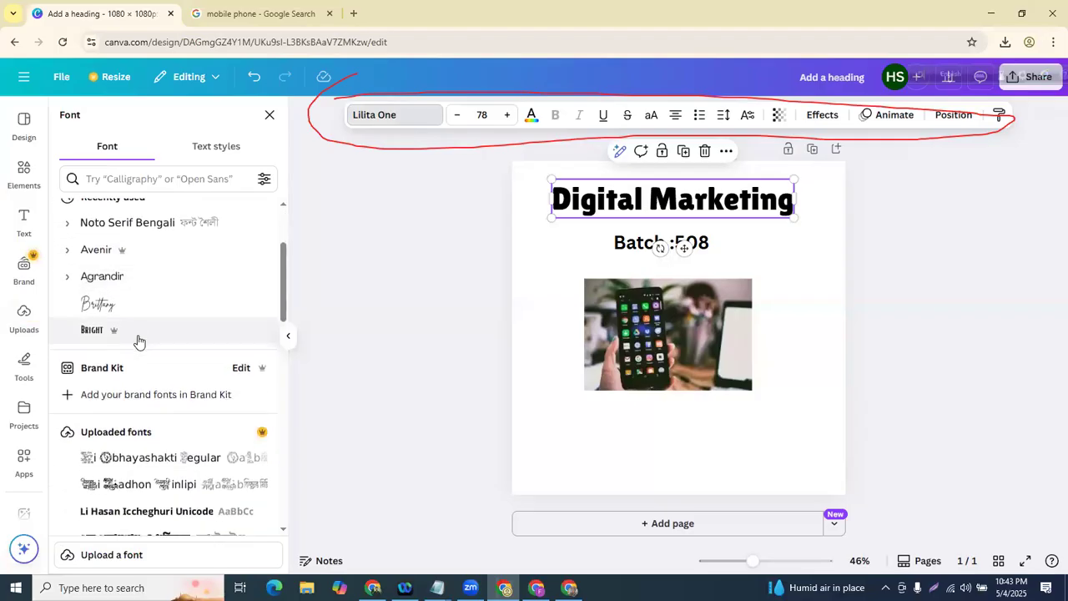
{"action": "scroll", "coordinate": [139, 341], "scroll_direction": "down", "scroll_amount": 3}
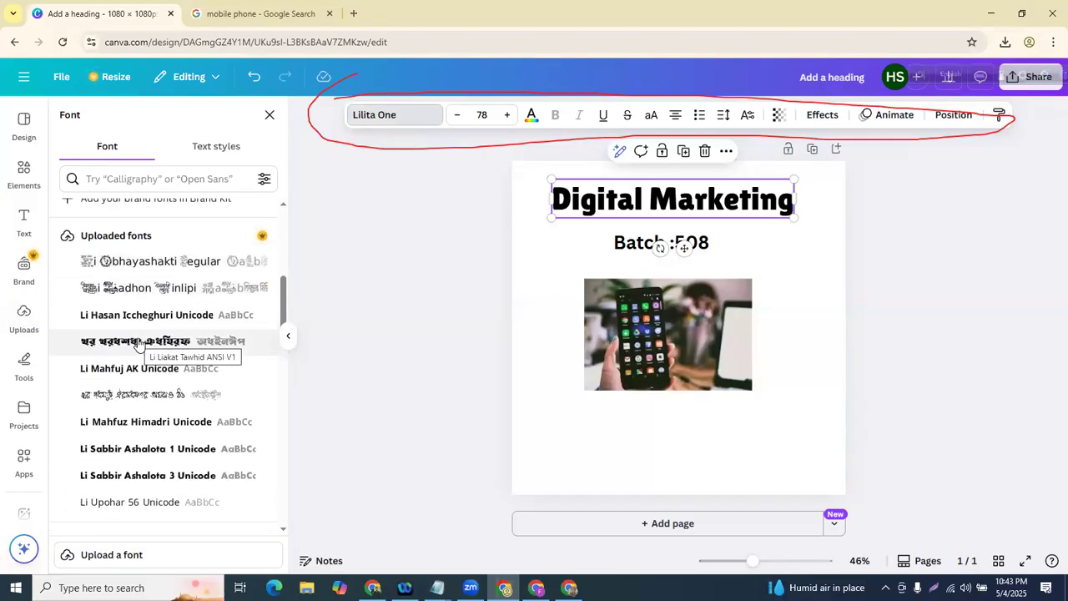
{"action": "scroll", "coordinate": [138, 344], "scroll_direction": "down", "scroll_amount": 10}
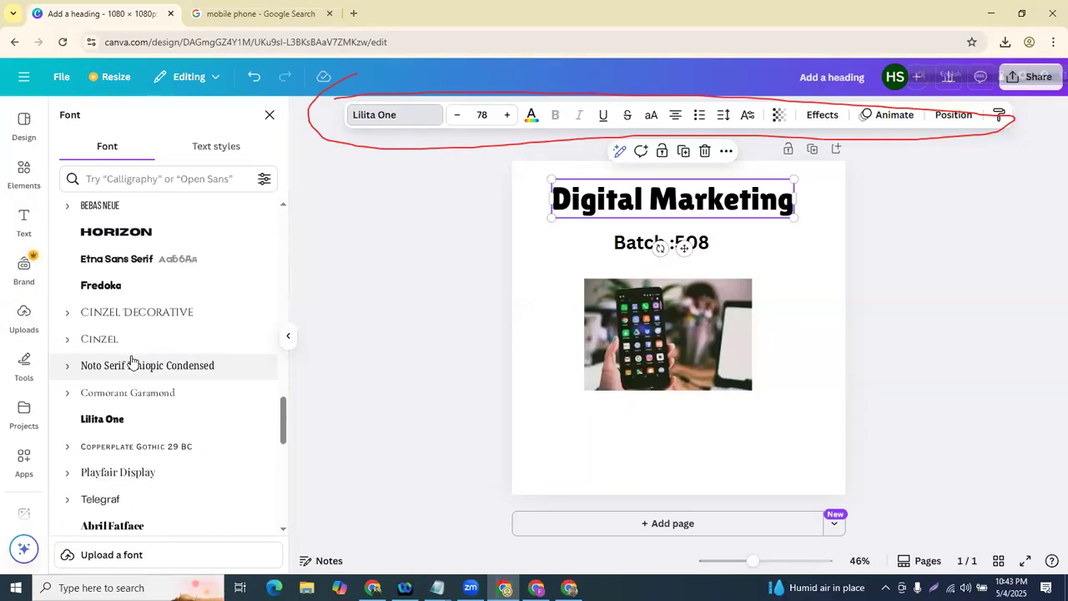
{"action": "scroll", "coordinate": [130, 374], "scroll_direction": "down", "scroll_amount": 6}
{"action": "scroll", "coordinate": [126, 389], "scroll_direction": "up", "scroll_amount": 10}
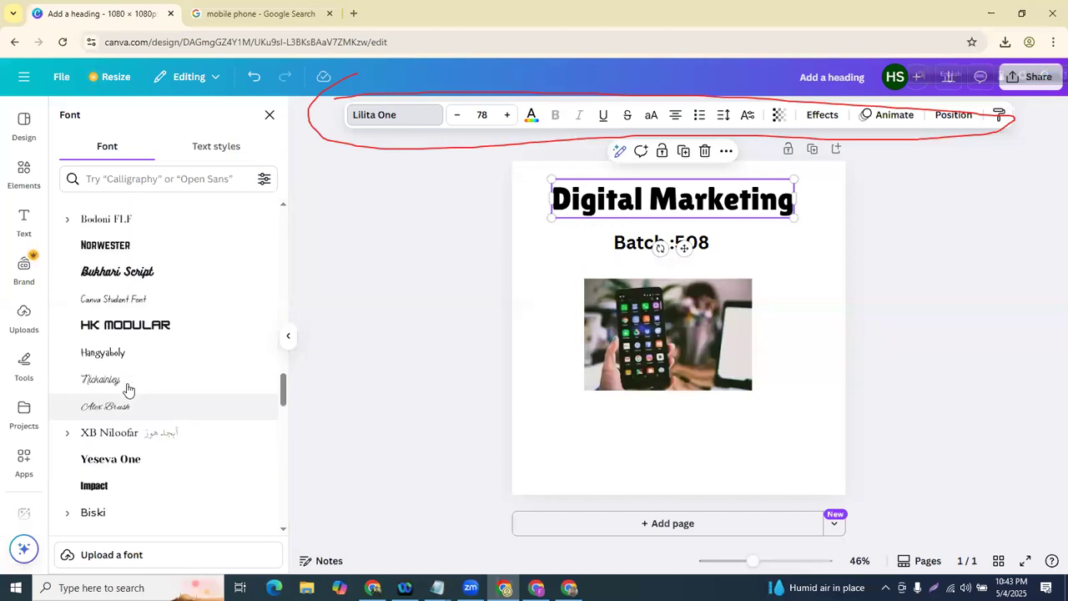
{"action": "scroll", "coordinate": [106, 392], "scroll_direction": "up", "scroll_amount": 15}
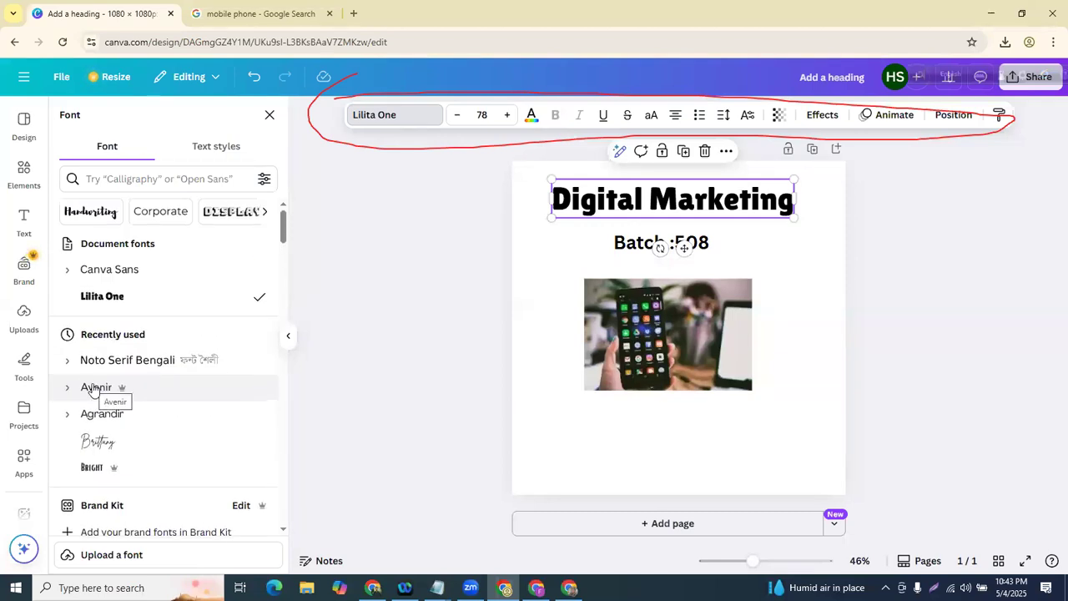
{"action": "scroll", "coordinate": [205, 426], "scroll_direction": "down", "scroll_amount": 1}
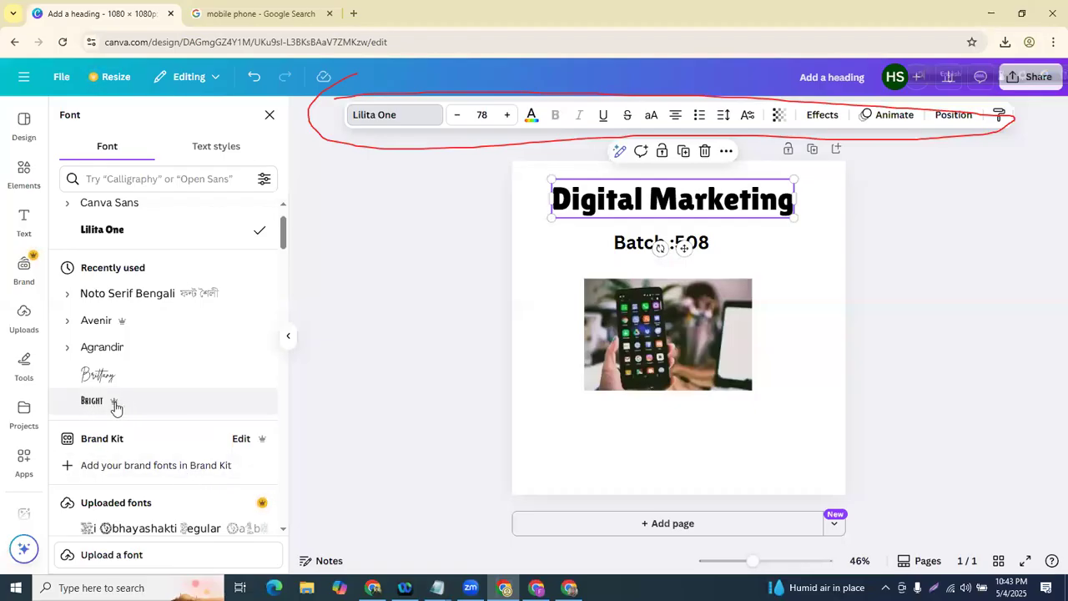
{"action": "mouse_move", "coordinate": [116, 408]}
{"action": "left_click", "coordinate": [104, 401]}
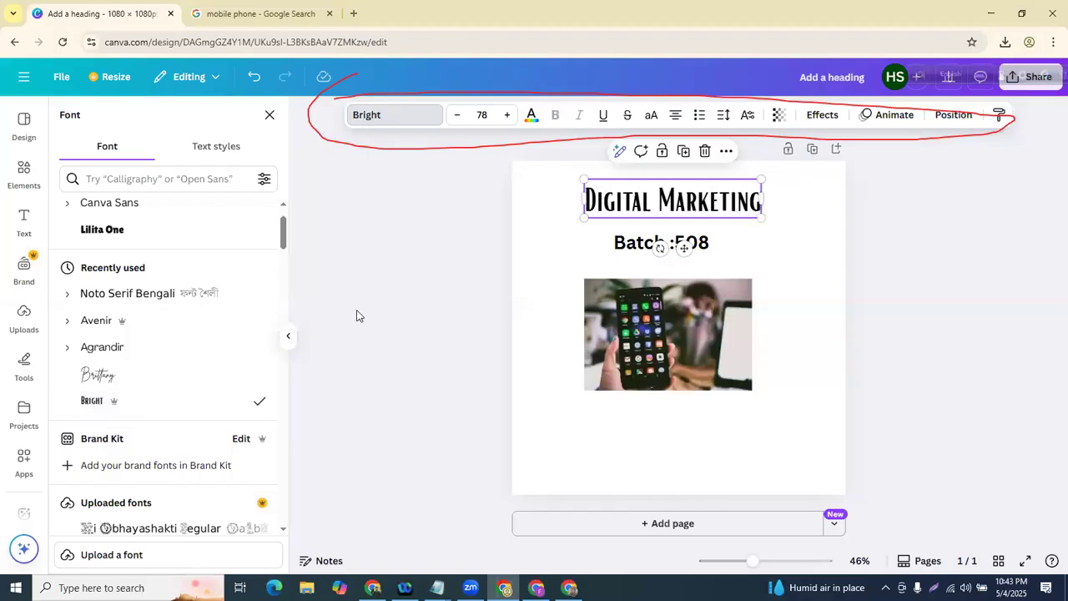
{"action": "left_click", "coordinate": [359, 315]}
{"action": "left_click", "coordinate": [699, 197]}
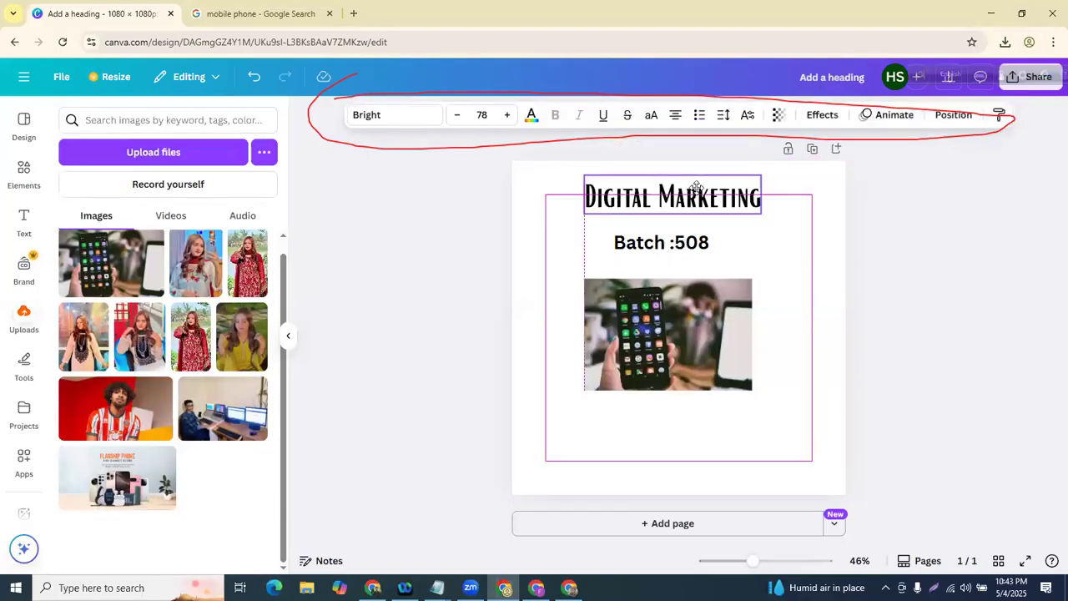
- Adjust the heading font size to 84
{"action": "left_click", "coordinate": [468, 255]}
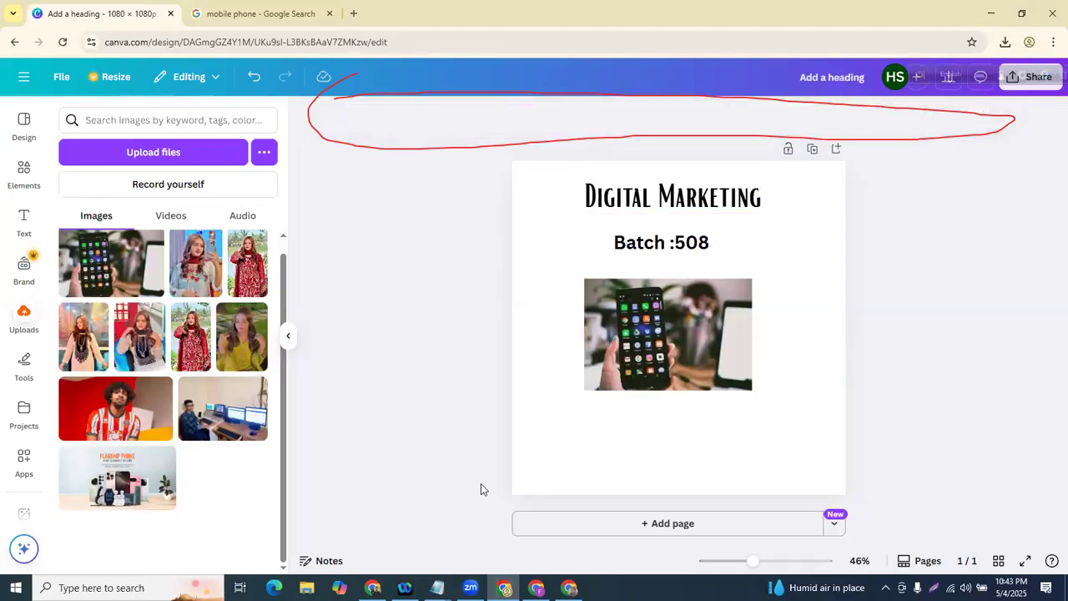
{"action": "left_click", "coordinate": [609, 209]}
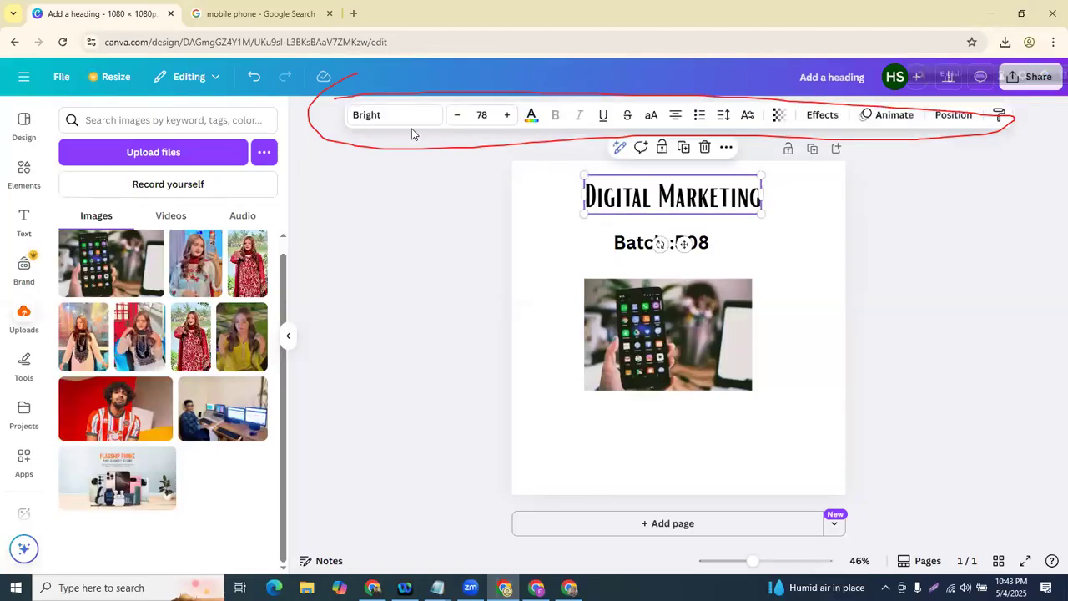
{"action": "left_click", "coordinate": [460, 117]}
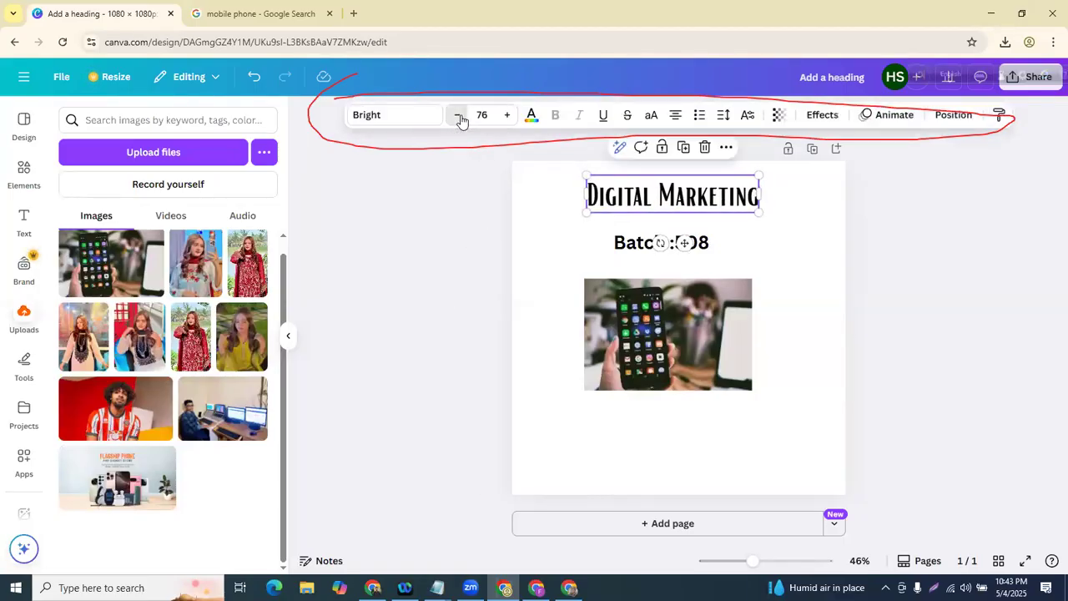
{"action": "left_click", "coordinate": [508, 115]}
{"action": "left_click", "coordinate": [508, 115]}
{"action": "left_click", "coordinate": [508, 115]}
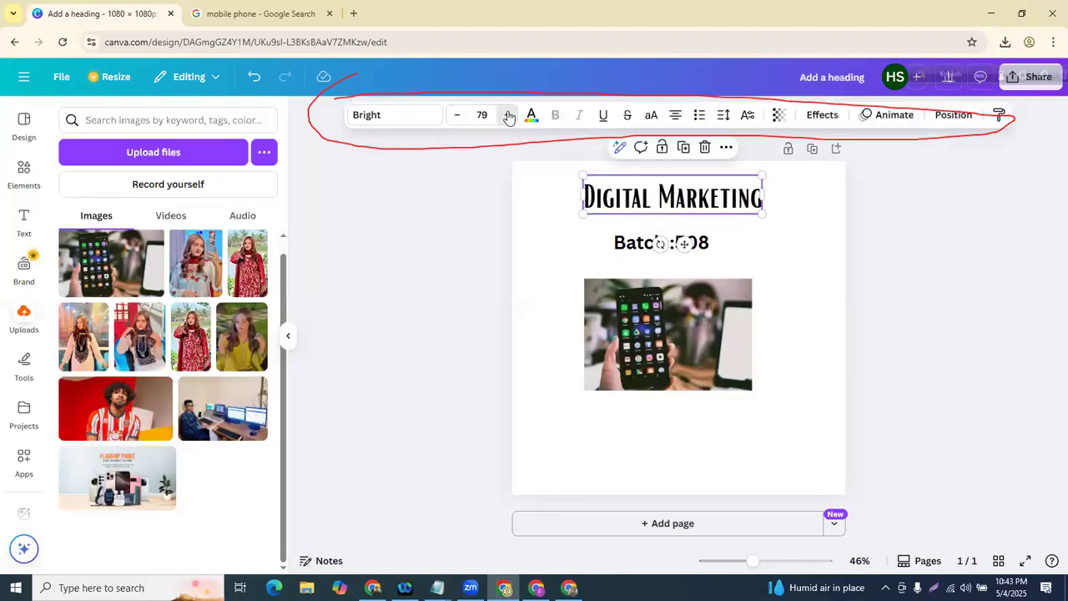
{"action": "left_click", "coordinate": [458, 116]}
{"action": "left_click", "coordinate": [458, 116]}
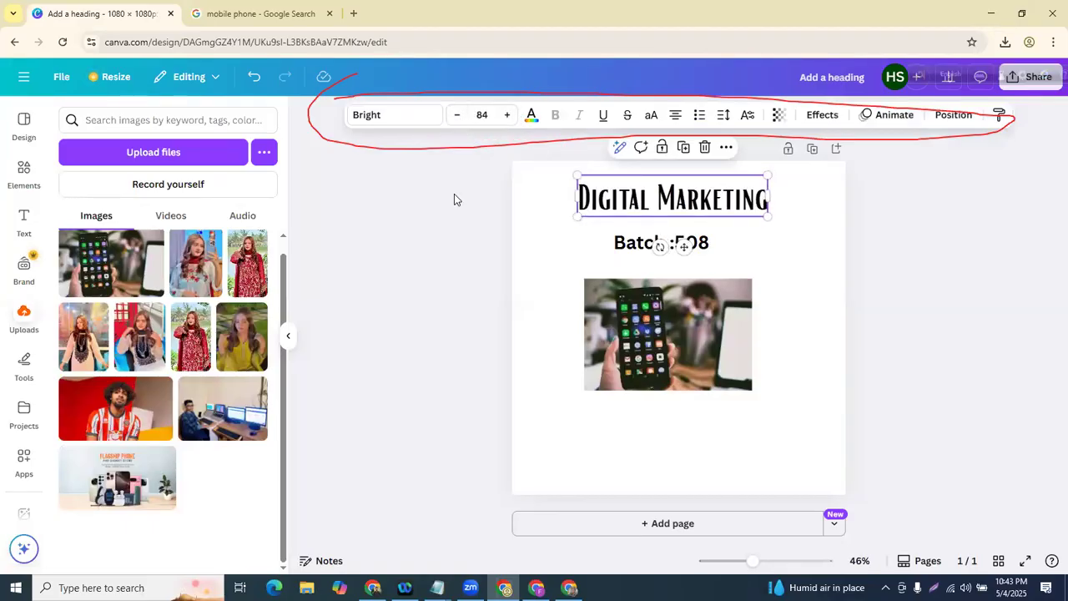
{"action": "left_click", "coordinate": [431, 236]}
{"action": "left_click", "coordinate": [592, 213]}
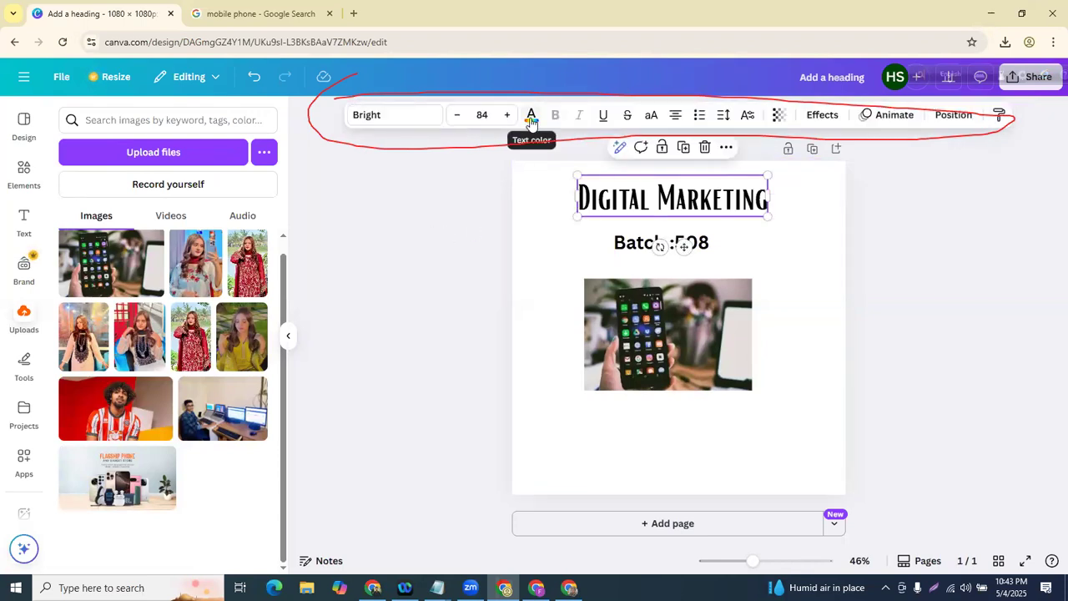
- Try red, purple, blue, violet and orchid swatches on the heading, ending on bright red
{"action": "left_click", "coordinate": [532, 119]}
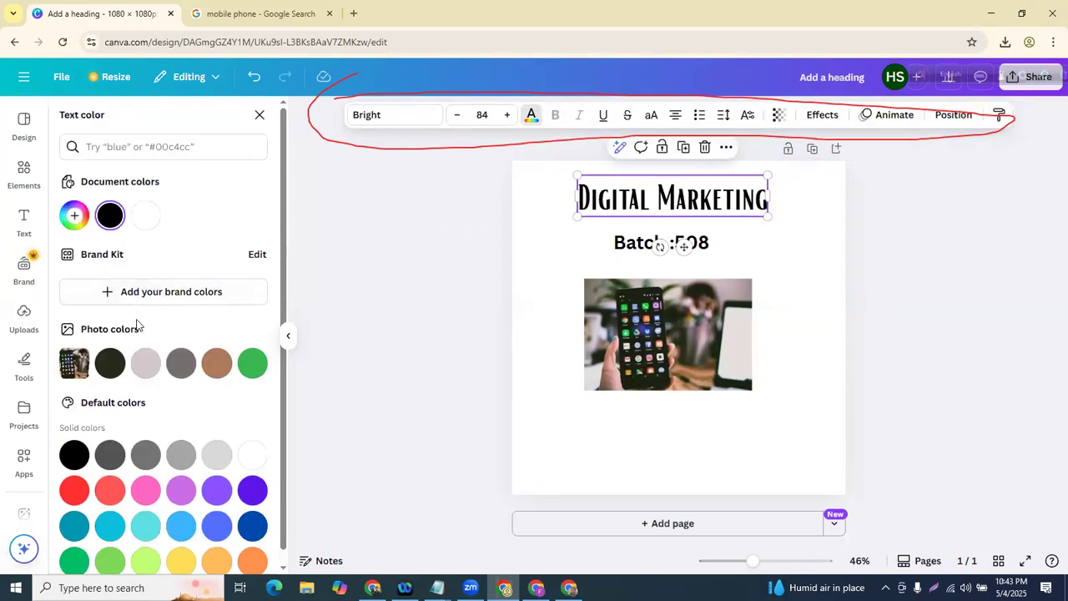
{"action": "scroll", "coordinate": [126, 376], "scroll_direction": "down", "scroll_amount": 1}
{"action": "left_click", "coordinate": [73, 475]}
{"action": "left_click", "coordinate": [253, 476]}
{"action": "left_click", "coordinate": [250, 511]}
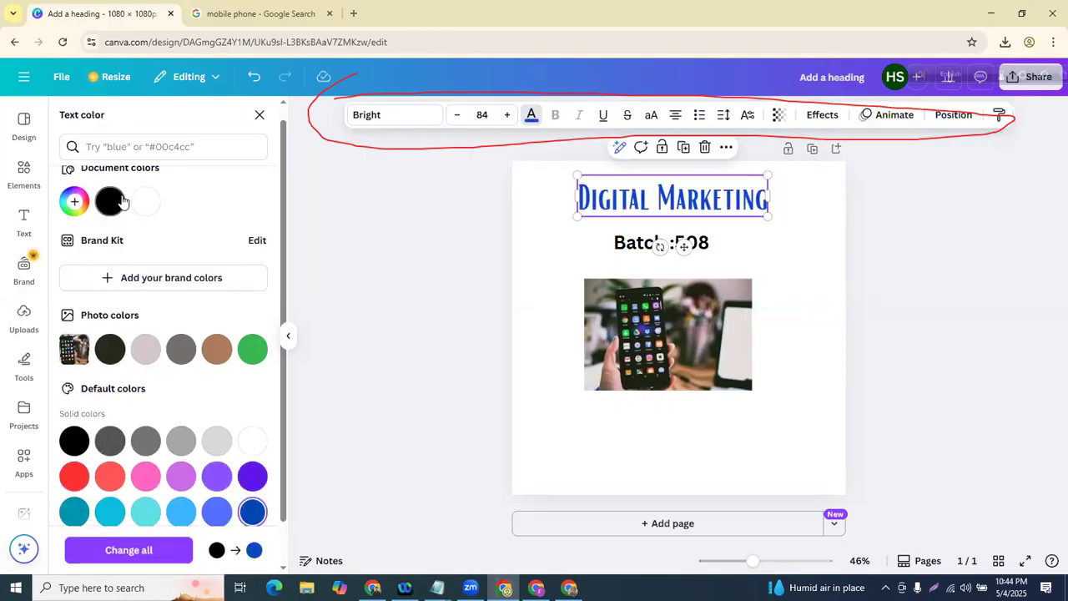
{"action": "scroll", "coordinate": [75, 209], "scroll_direction": "up", "scroll_amount": 1}
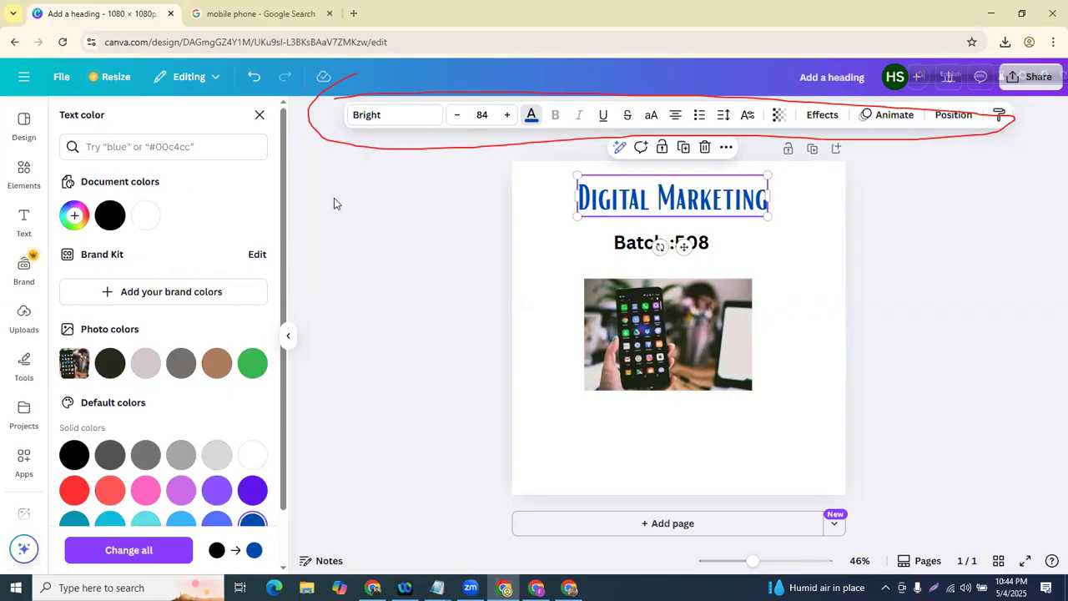
{"action": "left_click", "coordinate": [72, 216]}
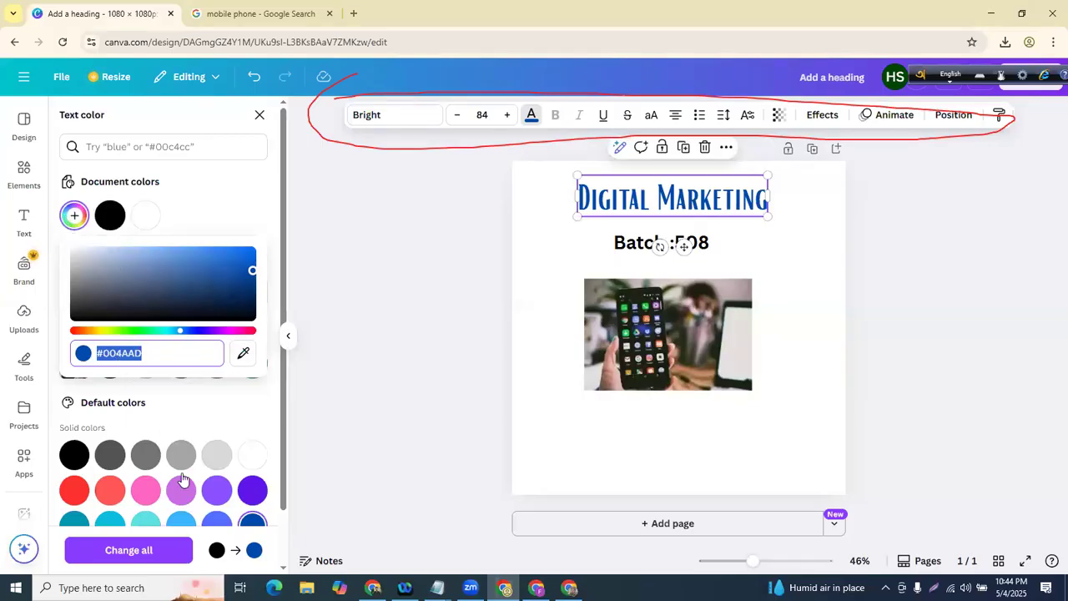
{"action": "left_click", "coordinate": [182, 464]}
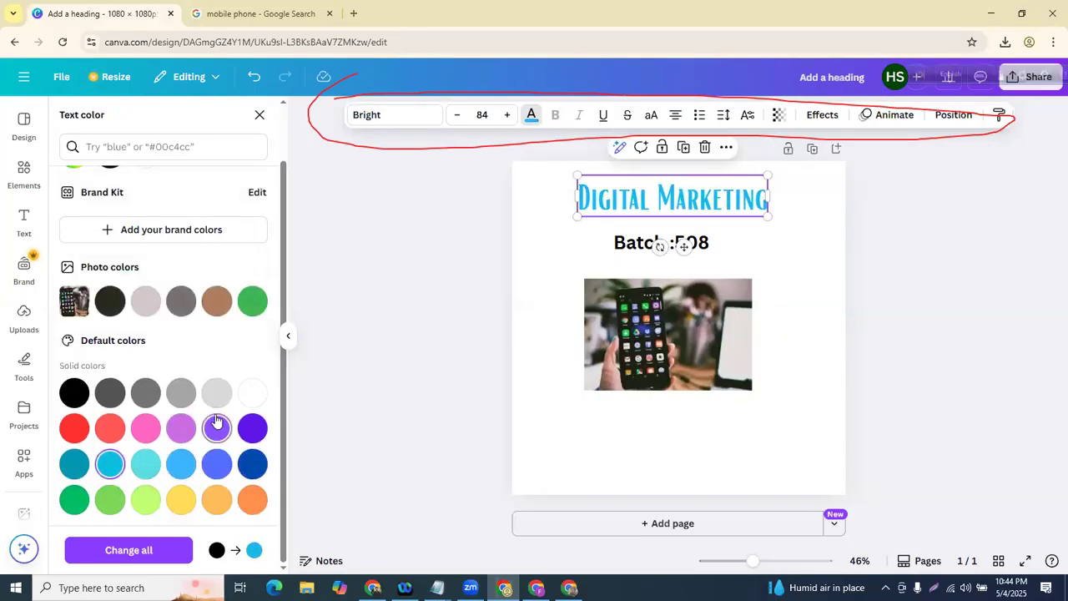
{"action": "left_click", "coordinate": [251, 429]}
{"action": "left_click", "coordinate": [181, 428]}
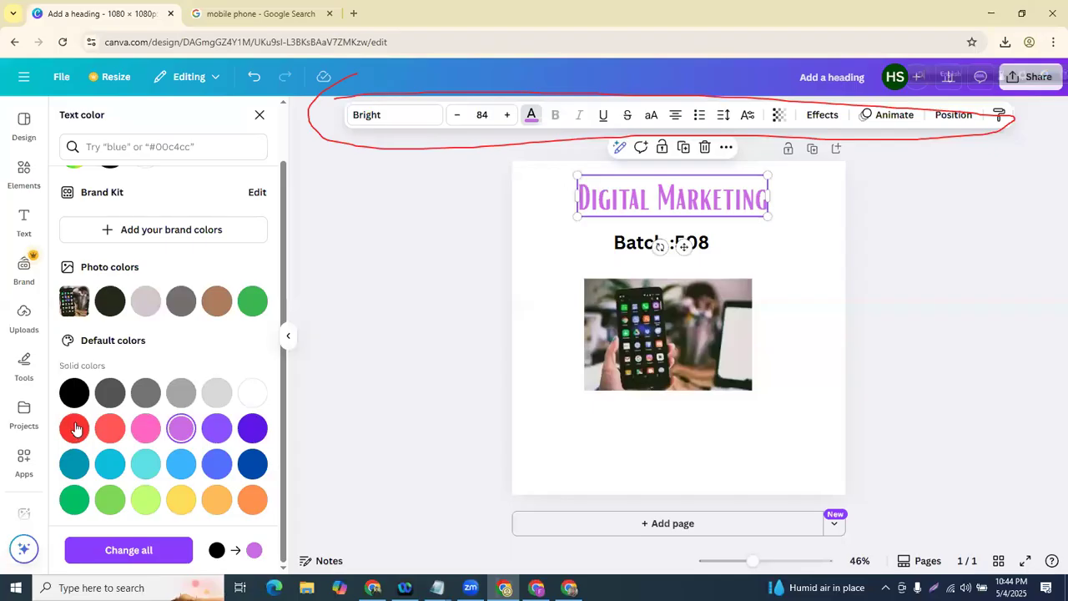
{"action": "left_click", "coordinate": [74, 427]}
- Darken the heading colour to #B40F0F with the custom colour picker
{"action": "scroll", "coordinate": [151, 316], "scroll_direction": "up", "scroll_amount": 1}
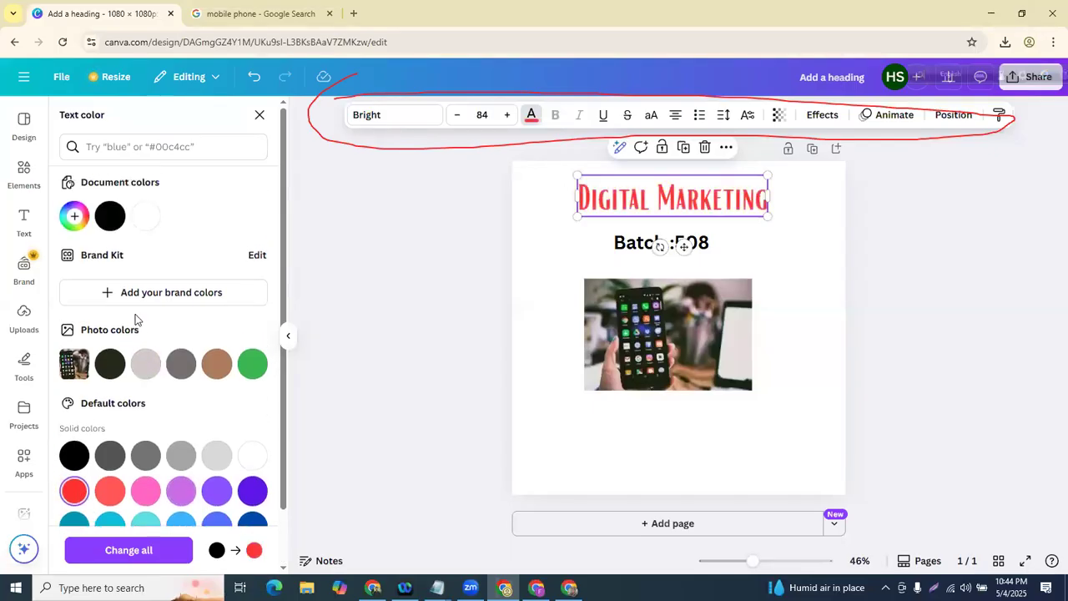
{"action": "left_click", "coordinate": [74, 215]}
{"action": "left_click_drag", "start_coordinate": [141, 277], "coordinate": [231, 279]}
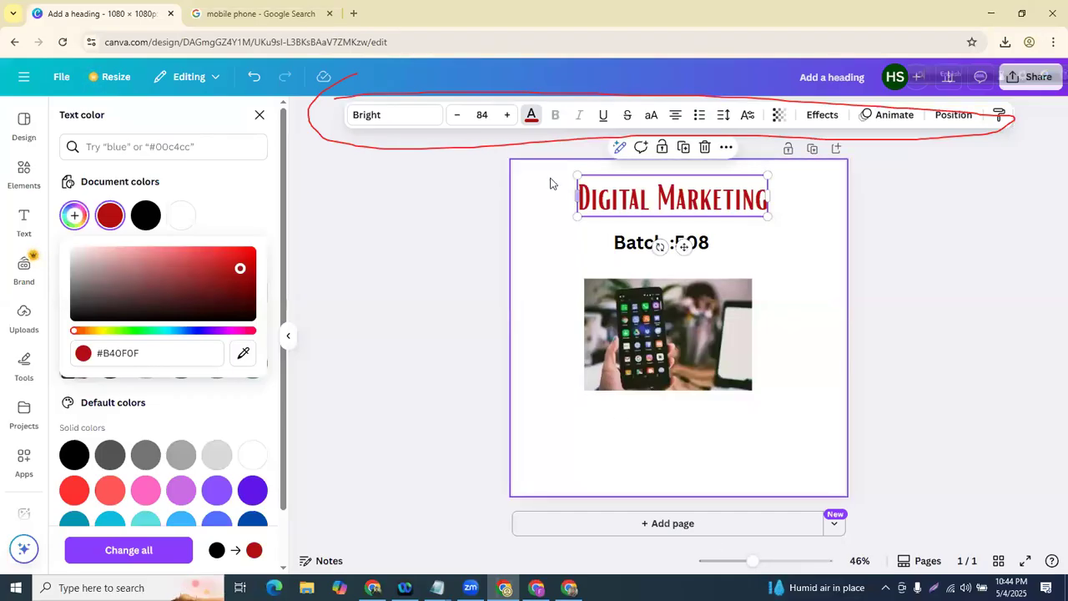
{"action": "key", "text": "Escape"}
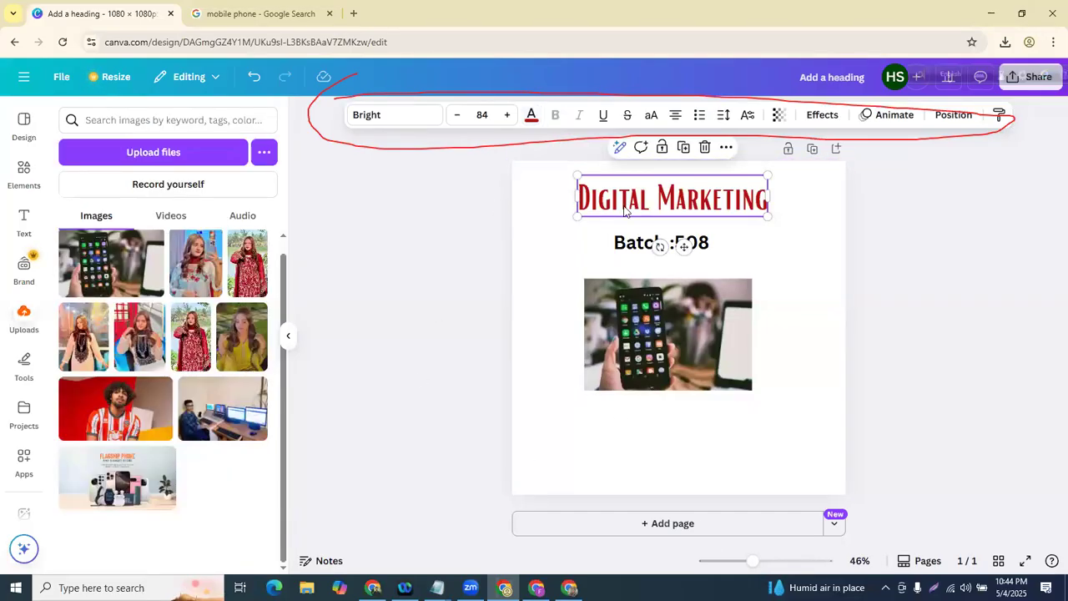
- Test bold and italic on Batch :508, leaving it bold and upright
{"action": "left_click", "coordinate": [468, 251]}
{"action": "key", "text": "Tab"}
{"action": "left_click", "coordinate": [491, 262]}
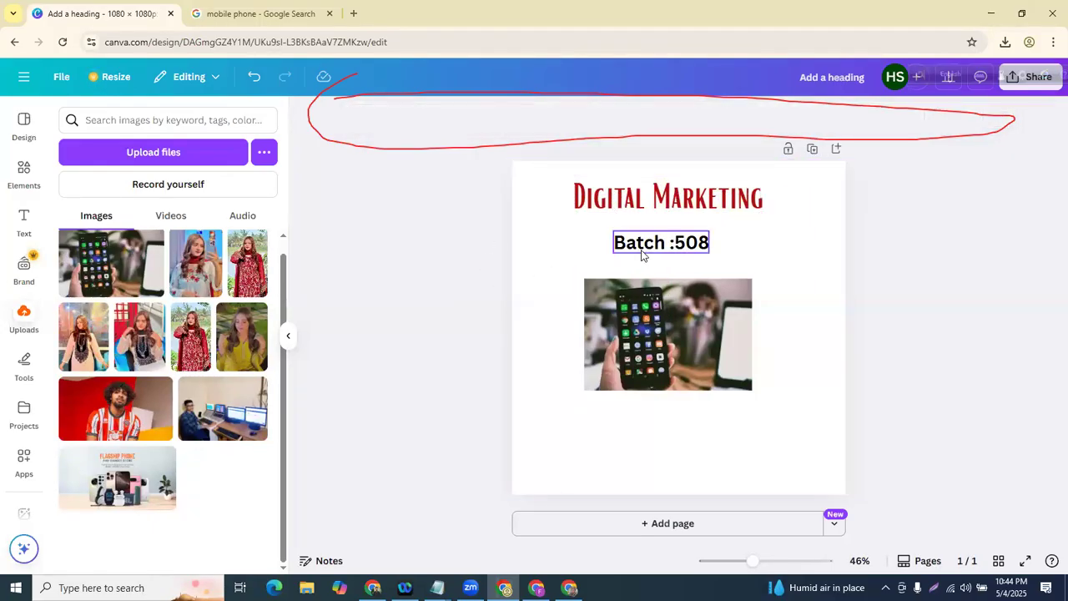
{"action": "left_click", "coordinate": [643, 255]}
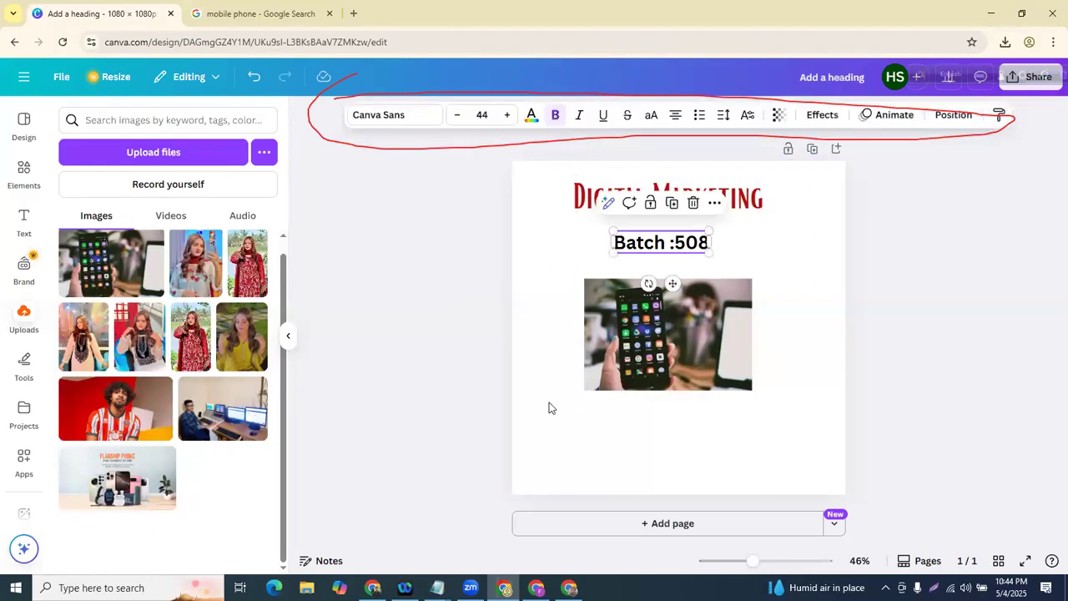
{"action": "left_click", "coordinate": [553, 116]}
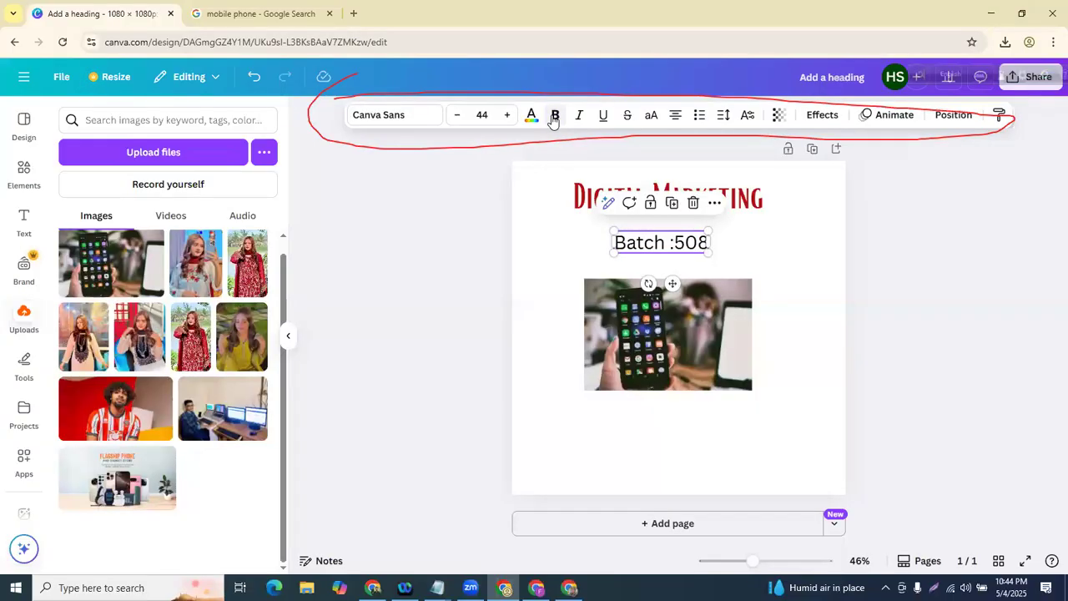
{"action": "left_click", "coordinate": [555, 116]}
{"action": "left_click", "coordinate": [554, 116]}
{"action": "left_click", "coordinate": [555, 116]}
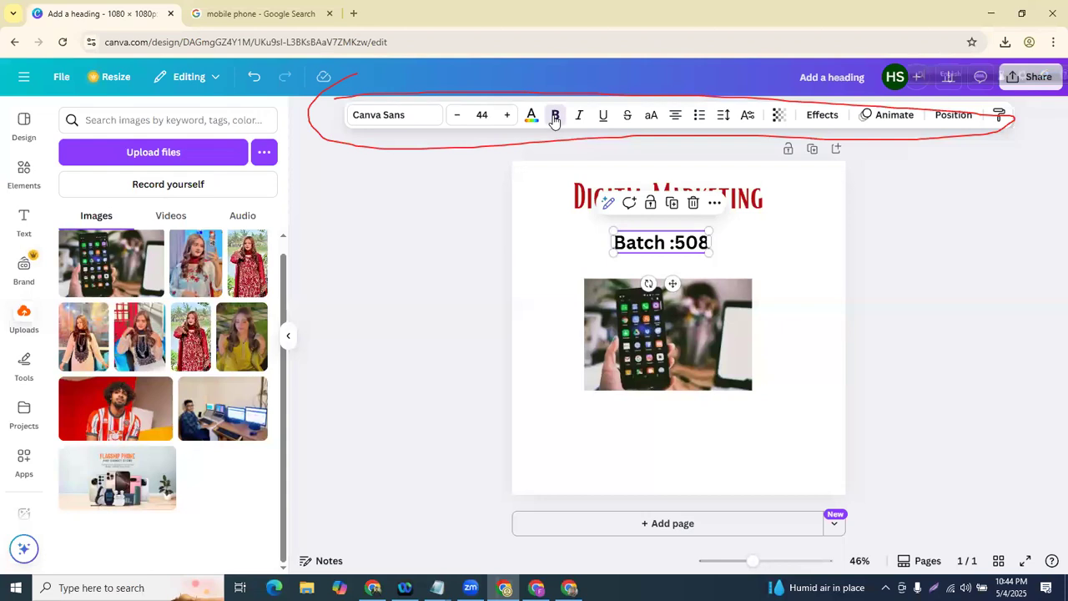
{"action": "left_click", "coordinate": [577, 119]}
{"action": "left_click", "coordinate": [578, 118]}
{"action": "left_click", "coordinate": [578, 118]}
{"action": "left_click", "coordinate": [578, 118]}
- Move the phone photo lower and raise the heading with Batch :508 just beneath it
{"action": "left_click_drag", "start_coordinate": [653, 331], "coordinate": [652, 417]}
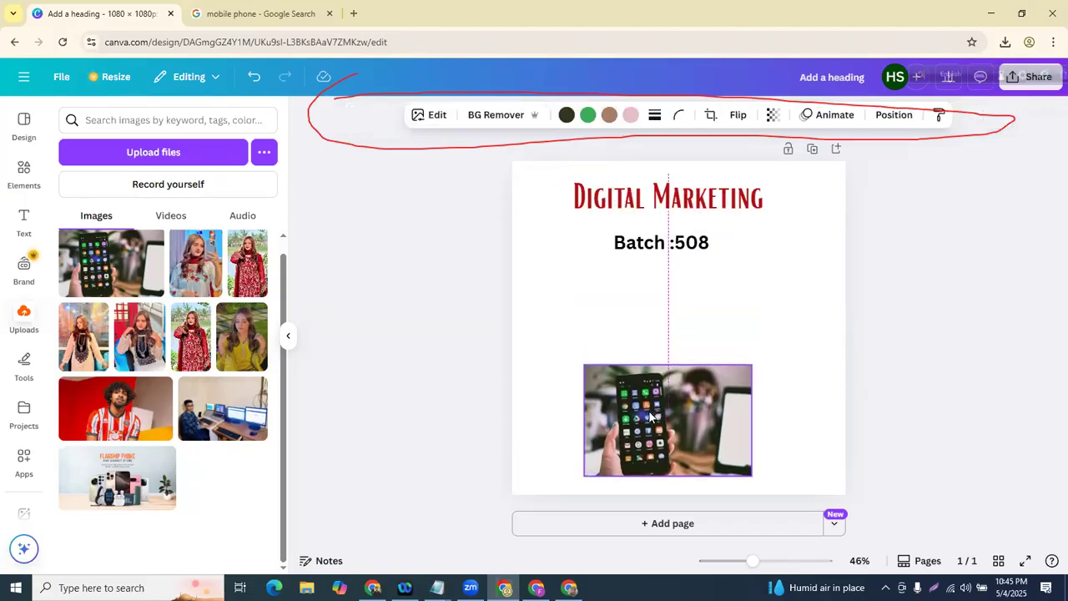
{"action": "left_click_drag", "start_coordinate": [668, 197], "coordinate": [668, 184]}
{"action": "left_click", "coordinate": [655, 242]}
{"action": "left_click_drag", "start_coordinate": [652, 240], "coordinate": [651, 216]}
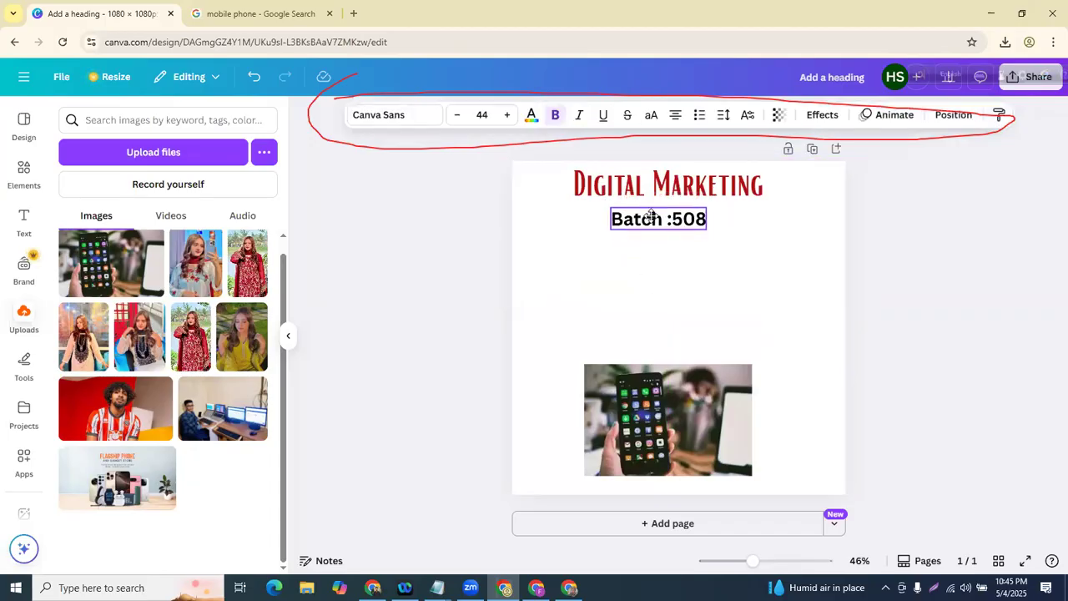
{"action": "left_click", "coordinate": [461, 248]}
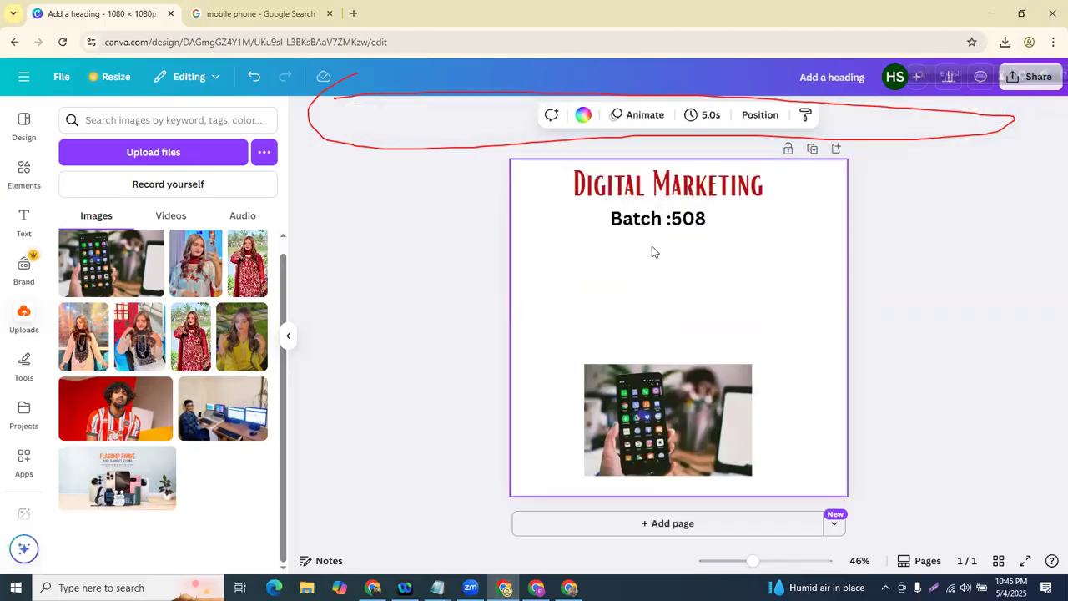
{"action": "left_click", "coordinate": [470, 248]}
{"action": "left_click", "coordinate": [592, 265]}
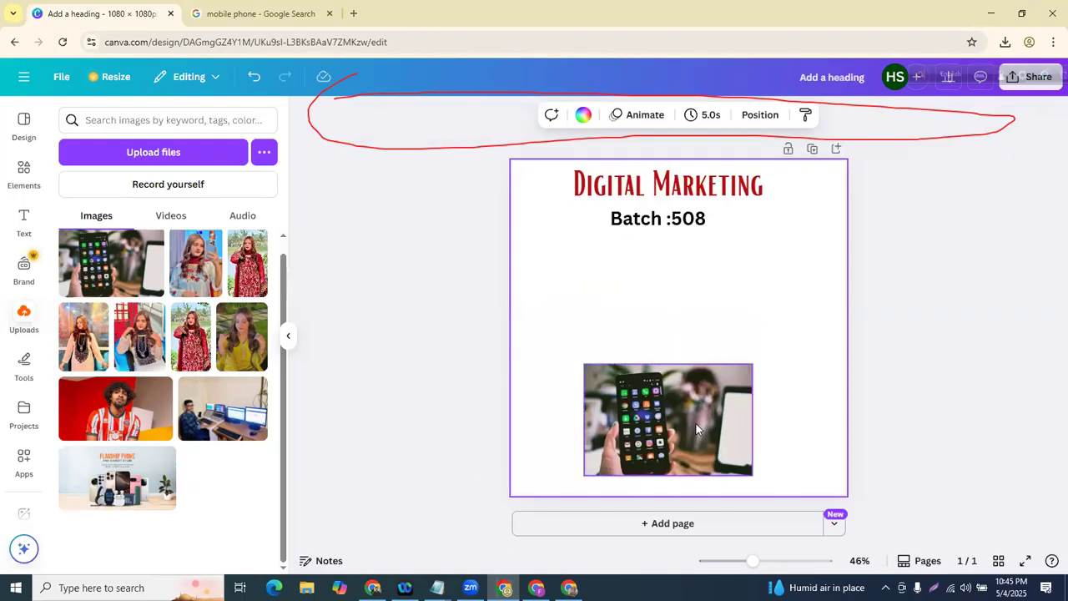
{"action": "left_click", "coordinate": [24, 227]}
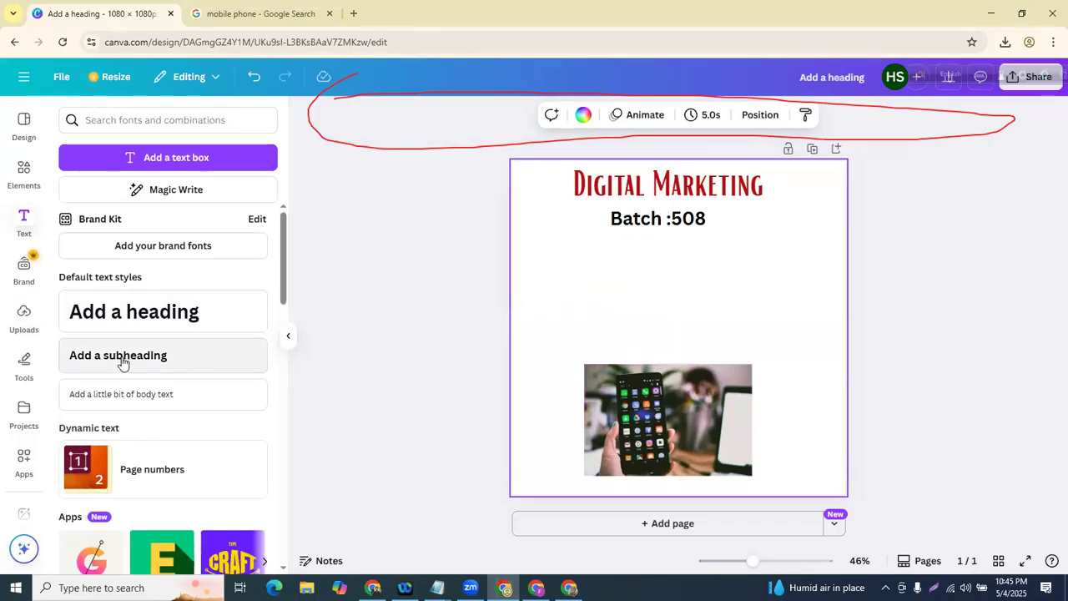
- Add a subheading below Batch :508 reading Facebook Ads, Instagram ads, TWitter on three lines
{"action": "left_click_drag", "start_coordinate": [123, 364], "coordinate": [359, 368]}
{"action": "left_click_drag", "start_coordinate": [629, 321], "coordinate": [614, 268]}
{"action": "double_click", "coordinate": [614, 272]}
{"action": "key", "text": "BackSpace"}
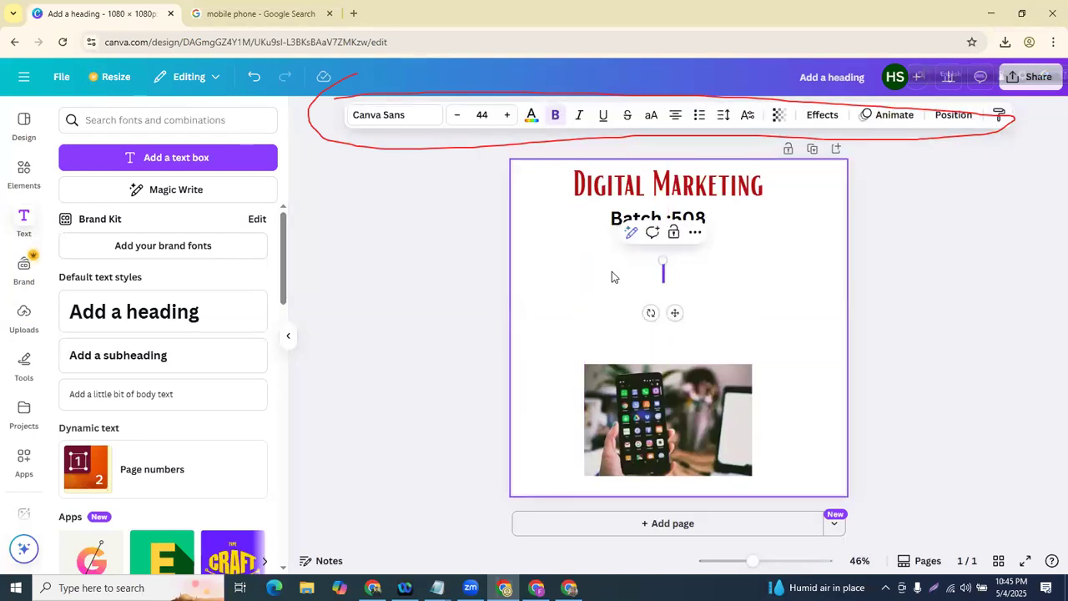
{"action": "type", "text": "Facebook"}
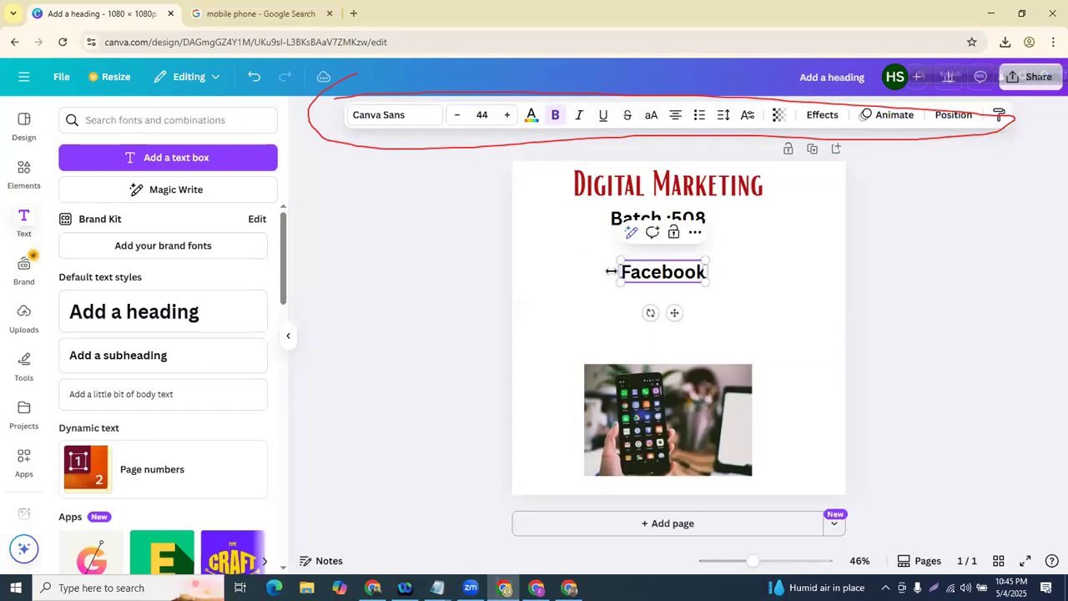
{"action": "type", "text": " Ads"}
{"action": "key", "text": "Return"}
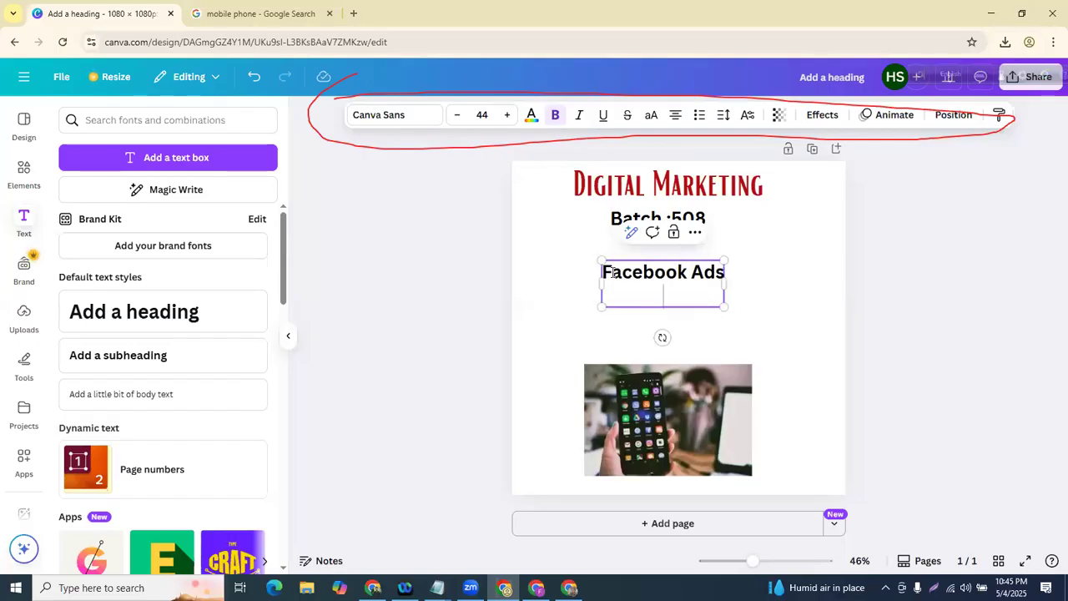
{"action": "type", "text": "Instagram ads"}
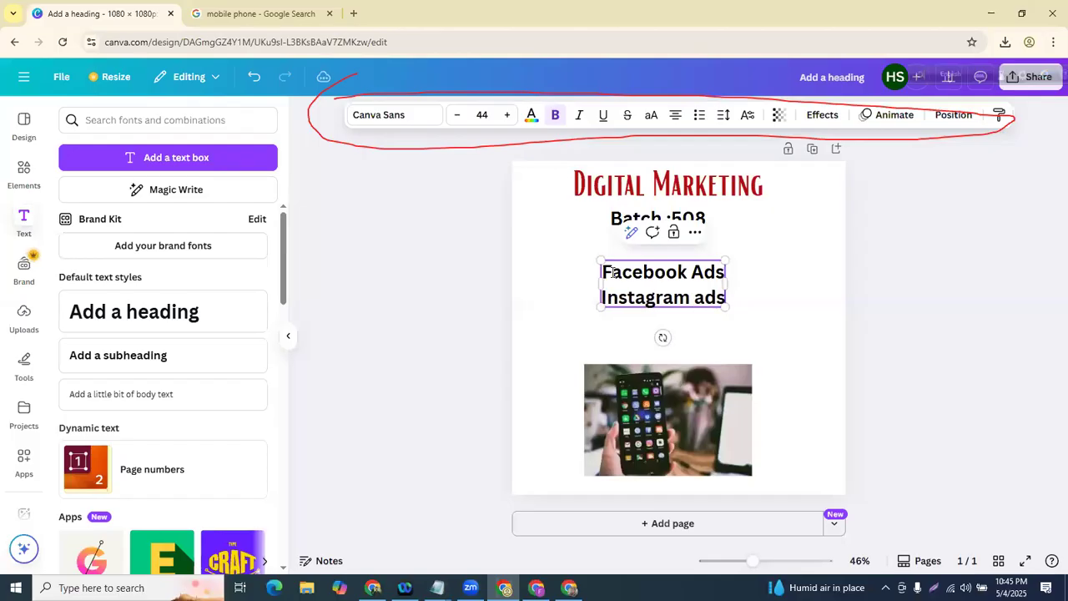
{"action": "key", "text": "Return"}
{"action": "type", "text": "TWitter"}
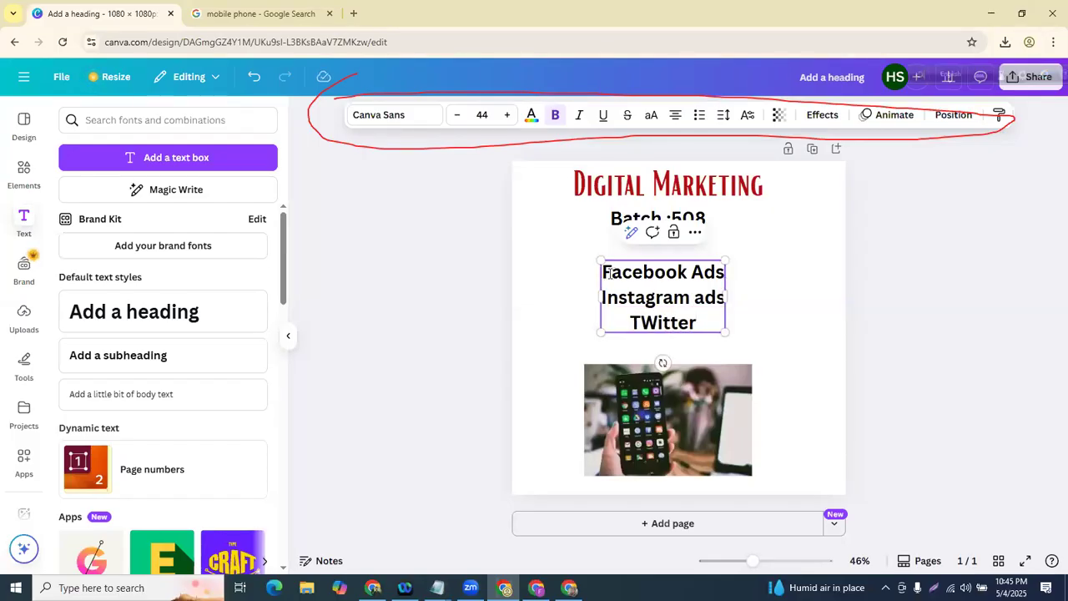
{"action": "left_click", "coordinate": [429, 285]}
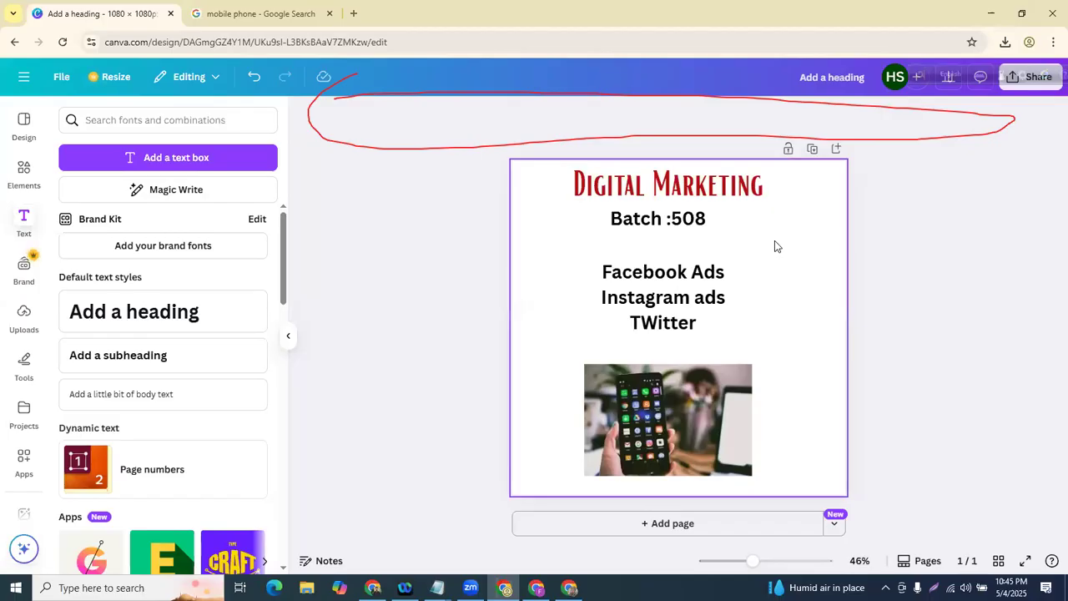
{"action": "left_click_drag", "start_coordinate": [674, 290], "coordinate": [680, 278]}
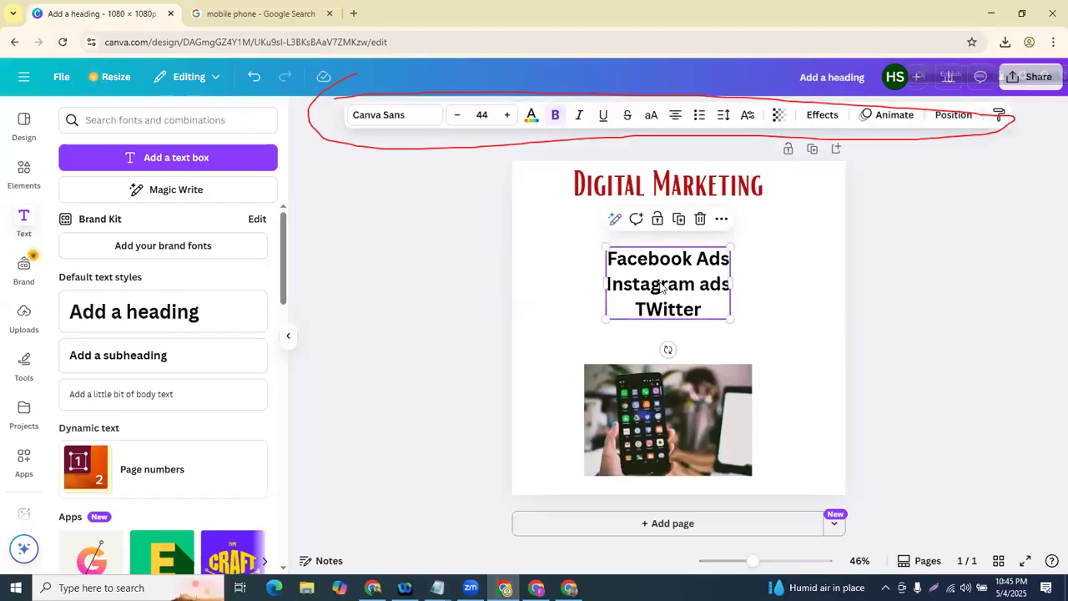
{"action": "left_click", "coordinate": [543, 251]}
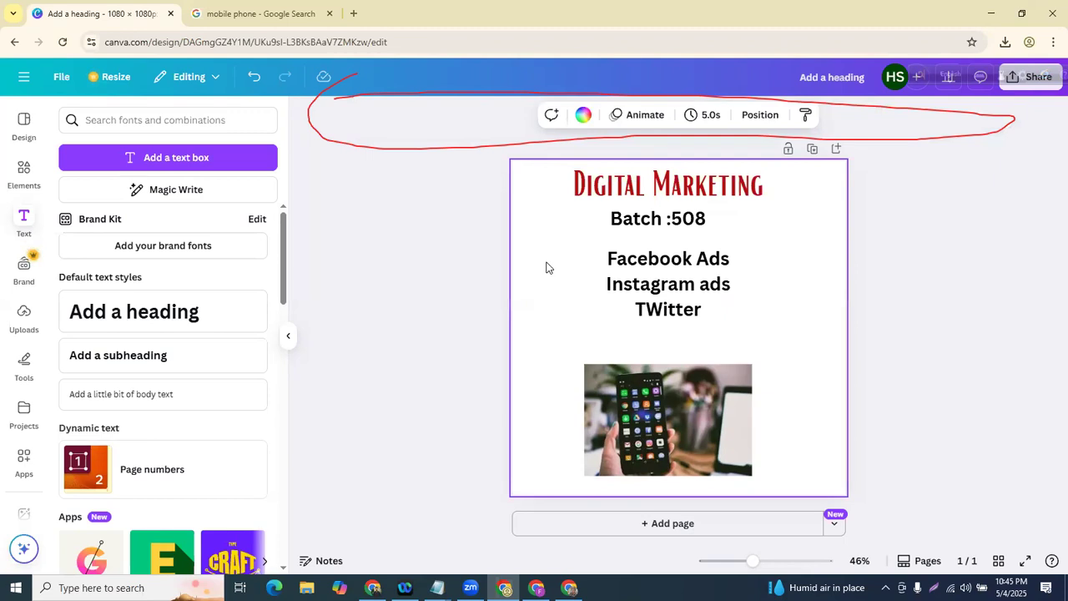
{"action": "left_click", "coordinate": [628, 222]}
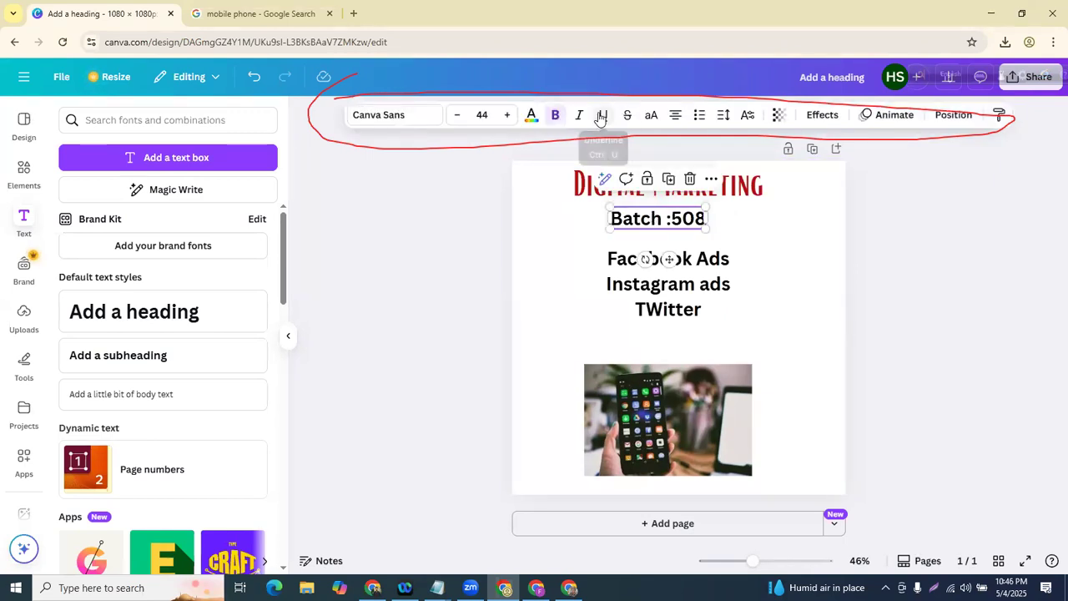
{"action": "left_click", "coordinate": [601, 117]}
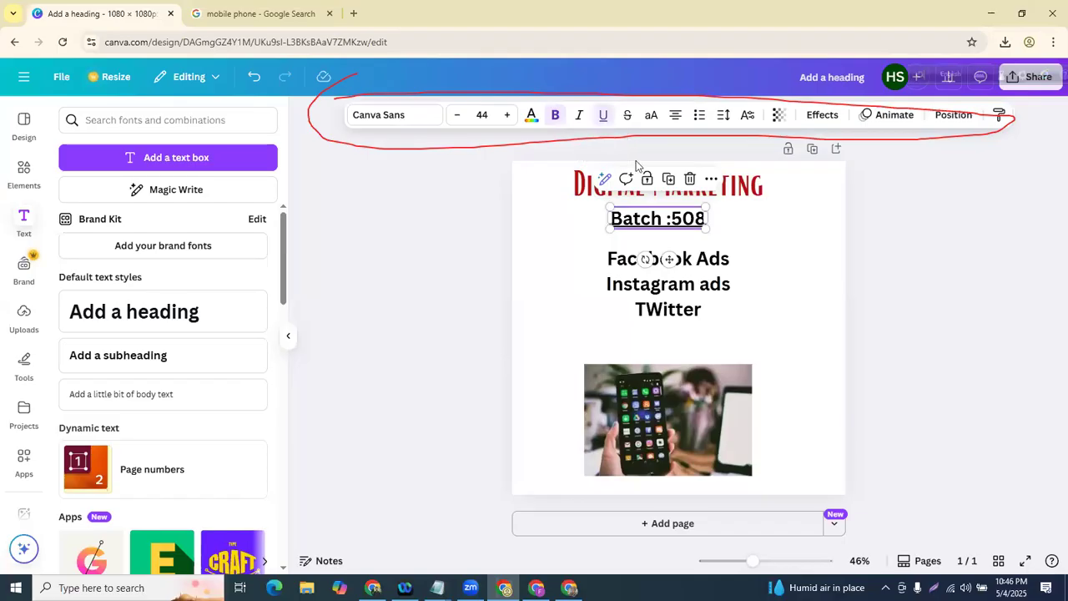
{"action": "left_click", "coordinate": [736, 245]}
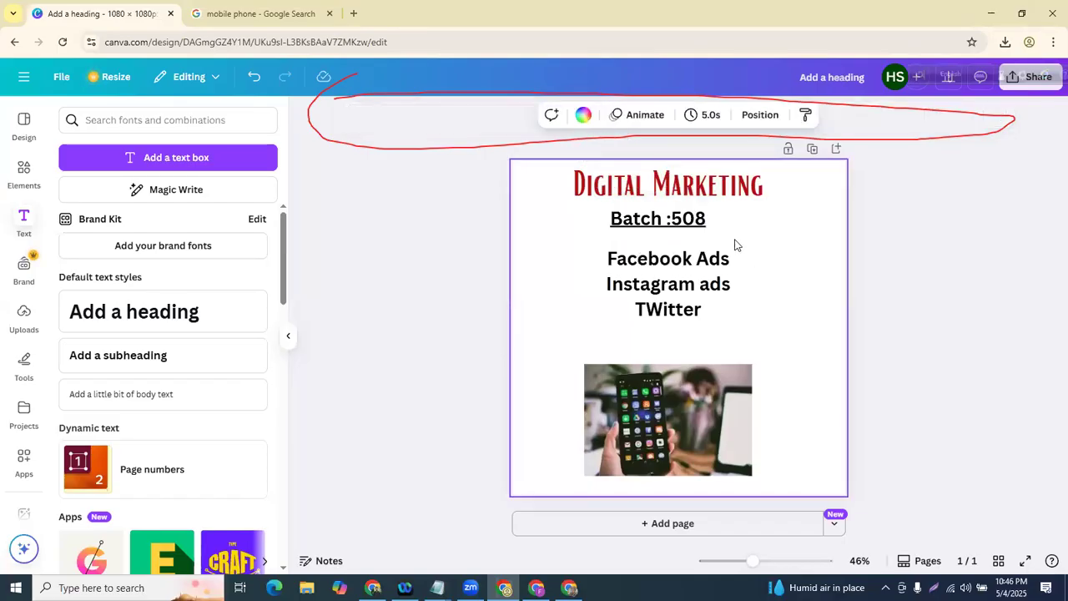
{"action": "left_click", "coordinate": [656, 218]}
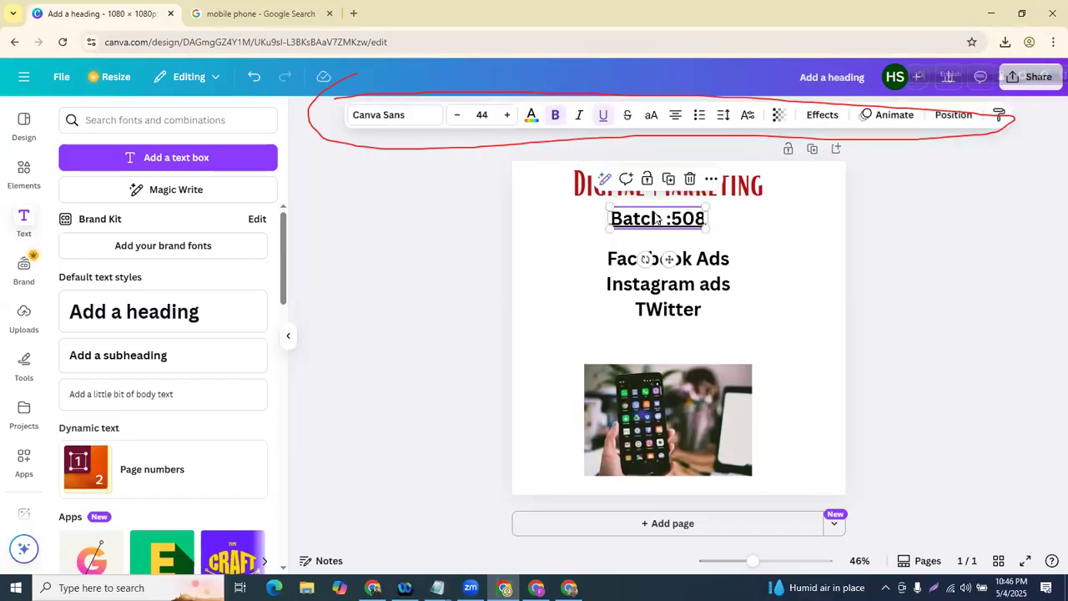
{"action": "left_click", "coordinate": [606, 117]}
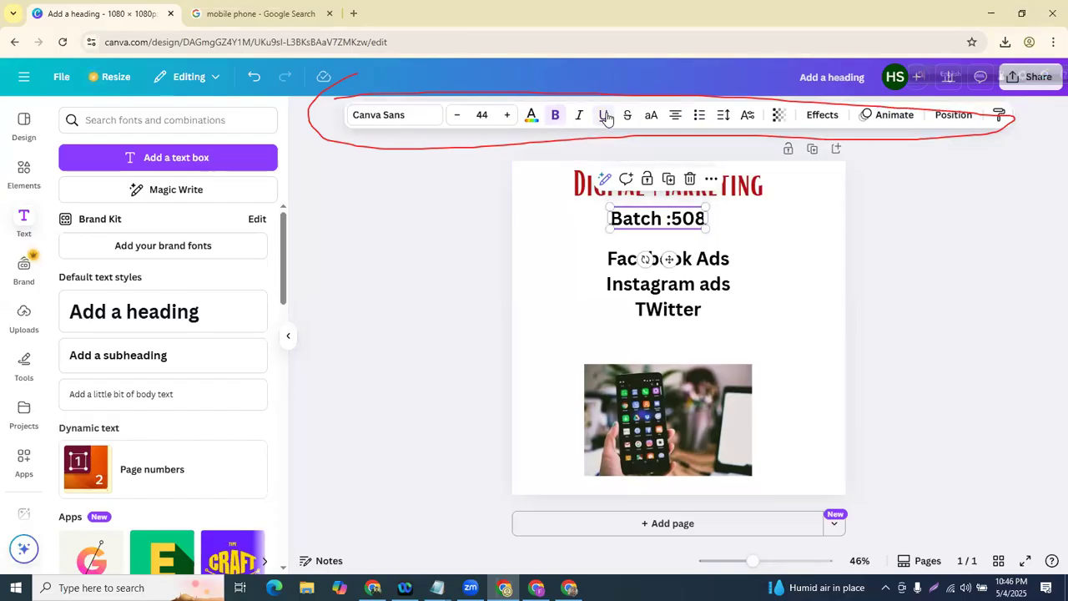
{"action": "left_click", "coordinate": [478, 242]}
{"action": "left_click", "coordinate": [632, 226]}
{"action": "left_click", "coordinate": [626, 117]}
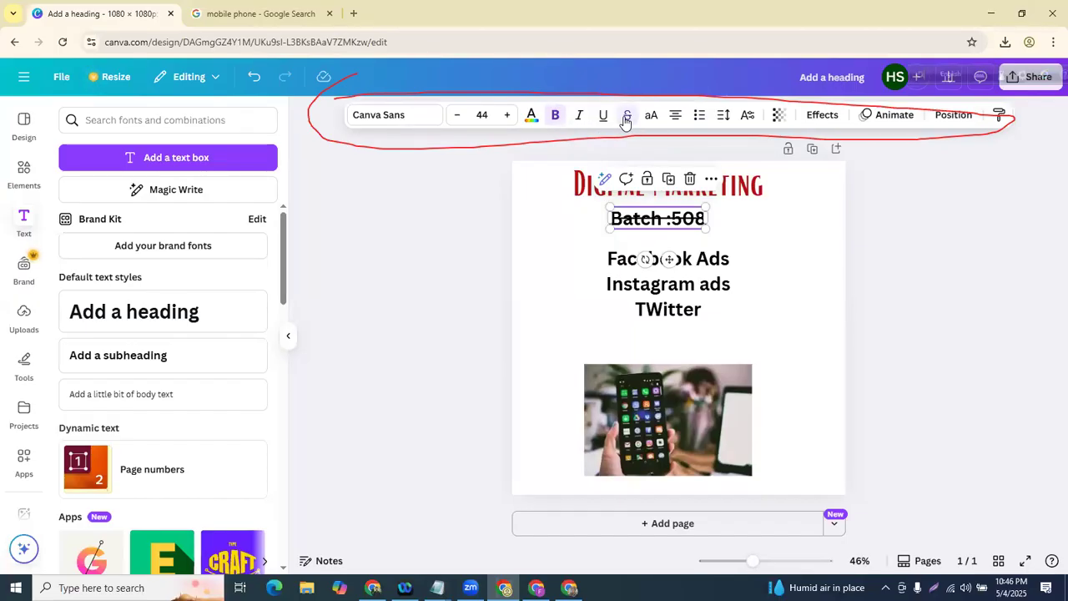
{"action": "left_click", "coordinate": [625, 119]}
{"action": "left_click", "coordinate": [648, 119]}
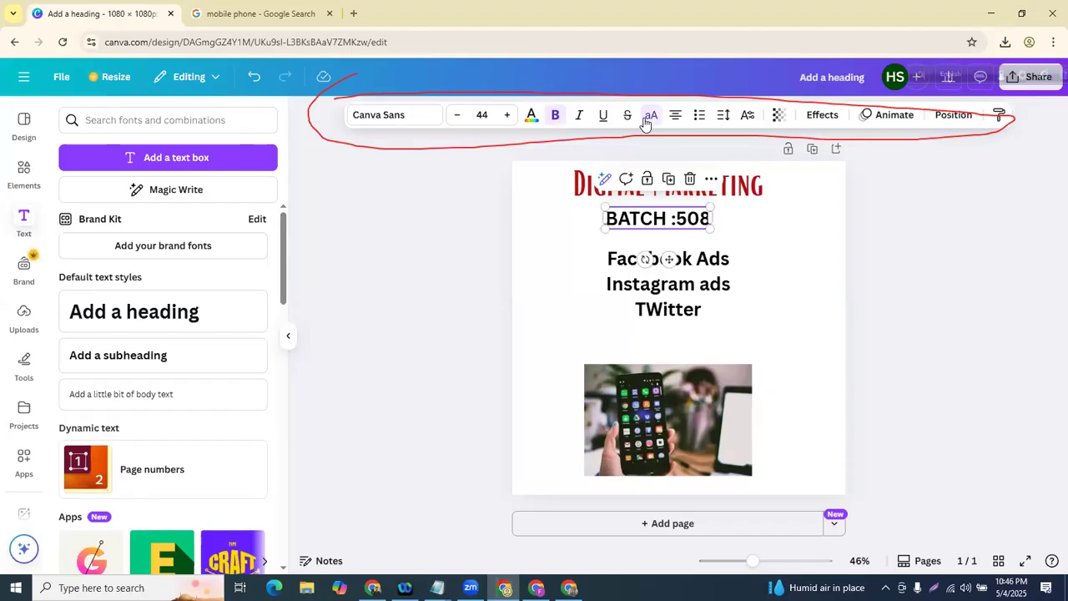
{"action": "left_click", "coordinate": [646, 119]}
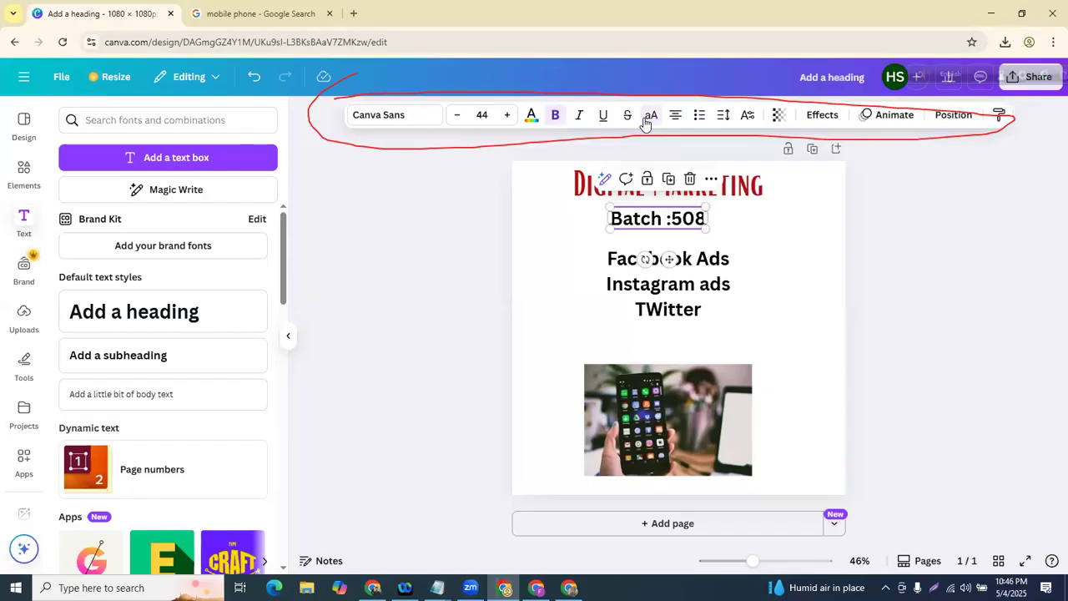
{"action": "left_click", "coordinate": [664, 257]}
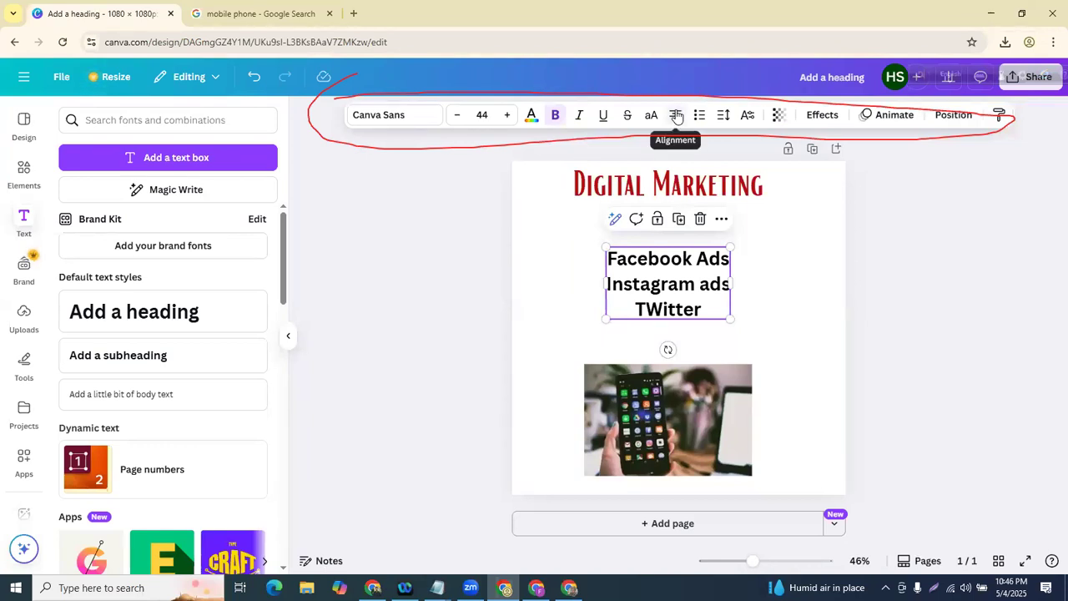
- Left-align the social list lines and shift the text box slightly
{"action": "left_click", "coordinate": [676, 117]}
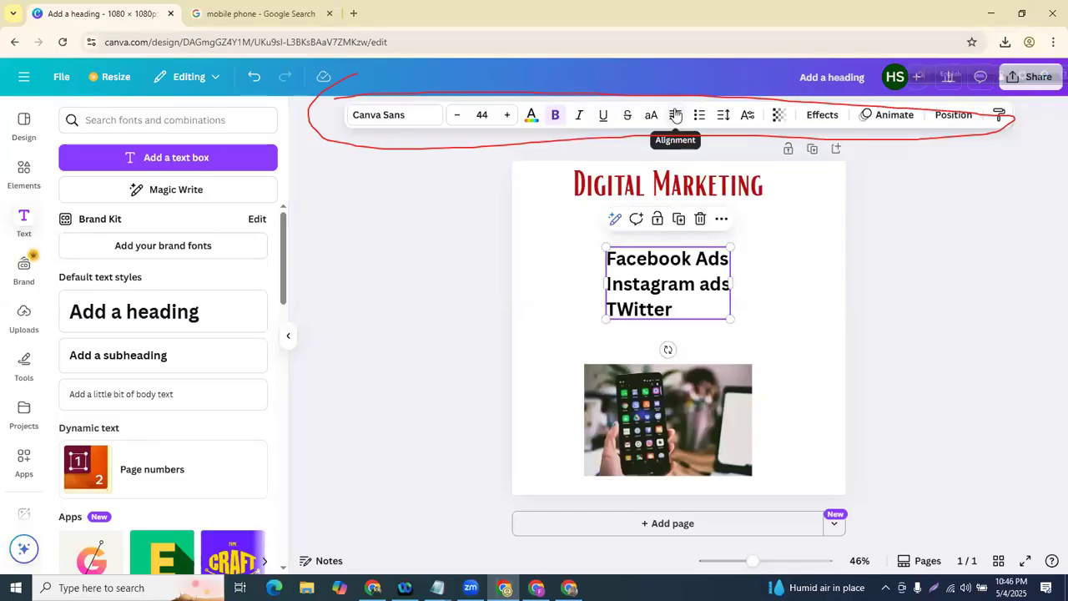
{"action": "left_click", "coordinate": [676, 115]}
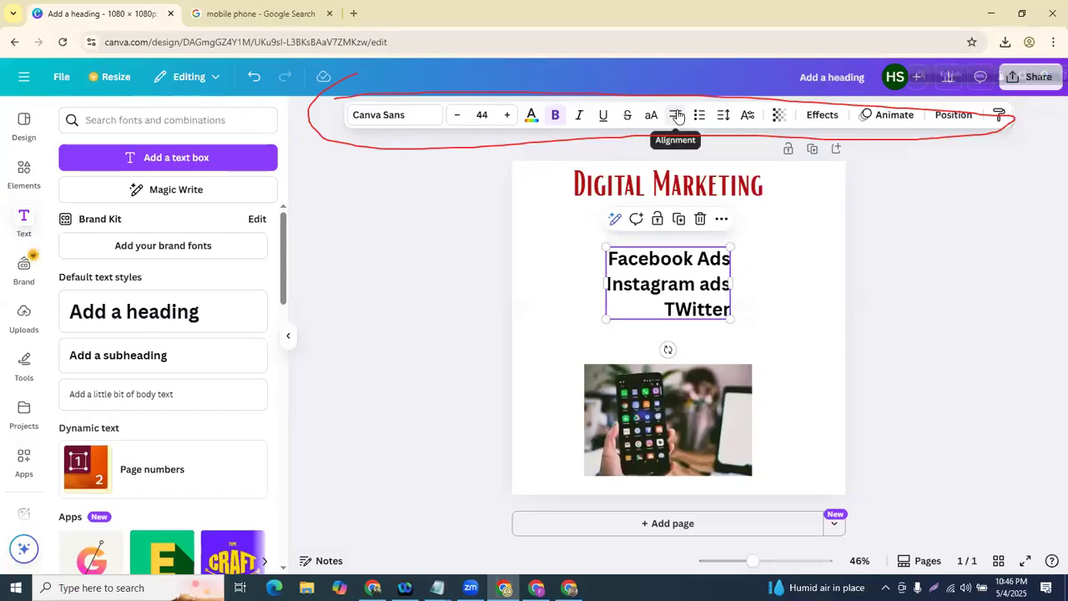
{"action": "left_click", "coordinate": [677, 117]}
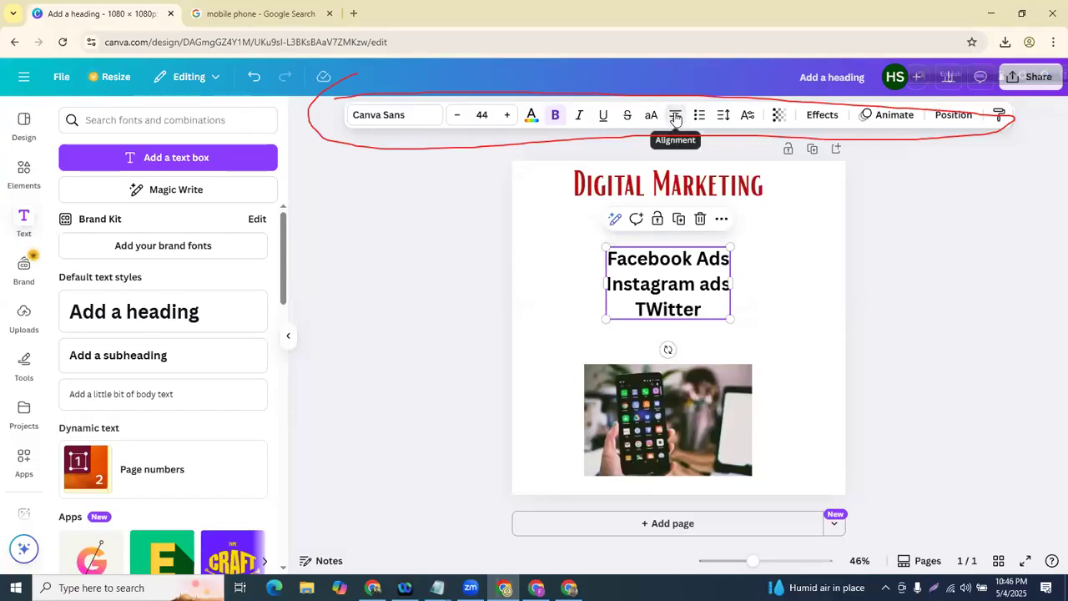
{"action": "left_click", "coordinate": [676, 117]}
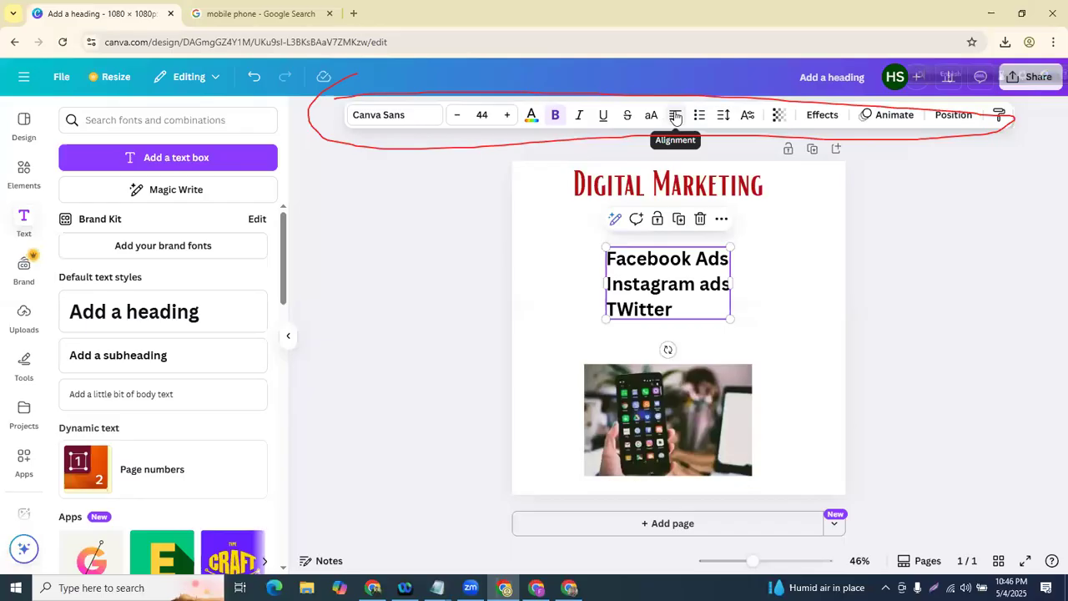
{"action": "left_click", "coordinate": [470, 245]}
{"action": "mouse_move", "coordinate": [659, 257]}
{"action": "left_mouse_down"}
{"action": "mouse_move", "coordinate": [607, 251]}
{"action": "mouse_move", "coordinate": [660, 250]}
{"action": "left_mouse_up"}
{"action": "left_click", "coordinate": [784, 269]}
- Make the three lines a bulleted list and move it further left
{"action": "left_click", "coordinate": [675, 290]}
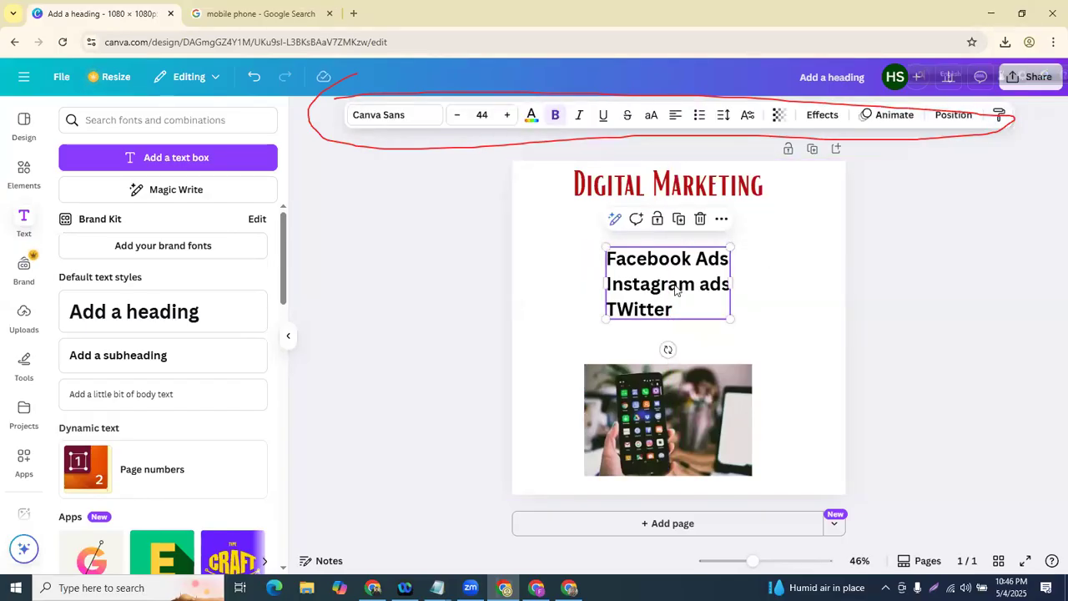
{"action": "left_click", "coordinate": [693, 117]}
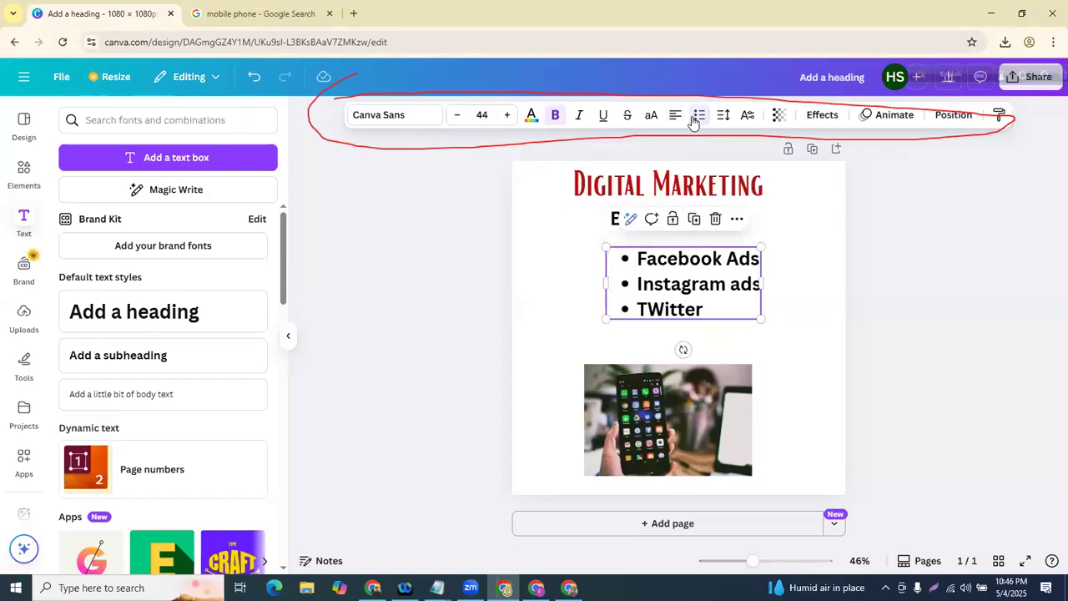
{"action": "left_click", "coordinate": [693, 118]}
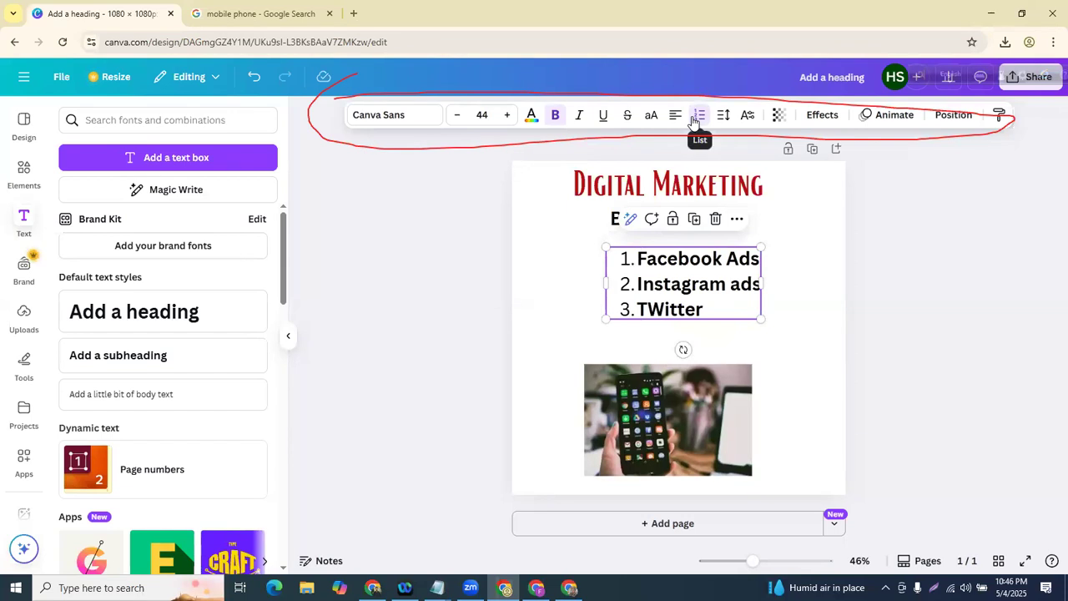
{"action": "left_click", "coordinate": [693, 118]}
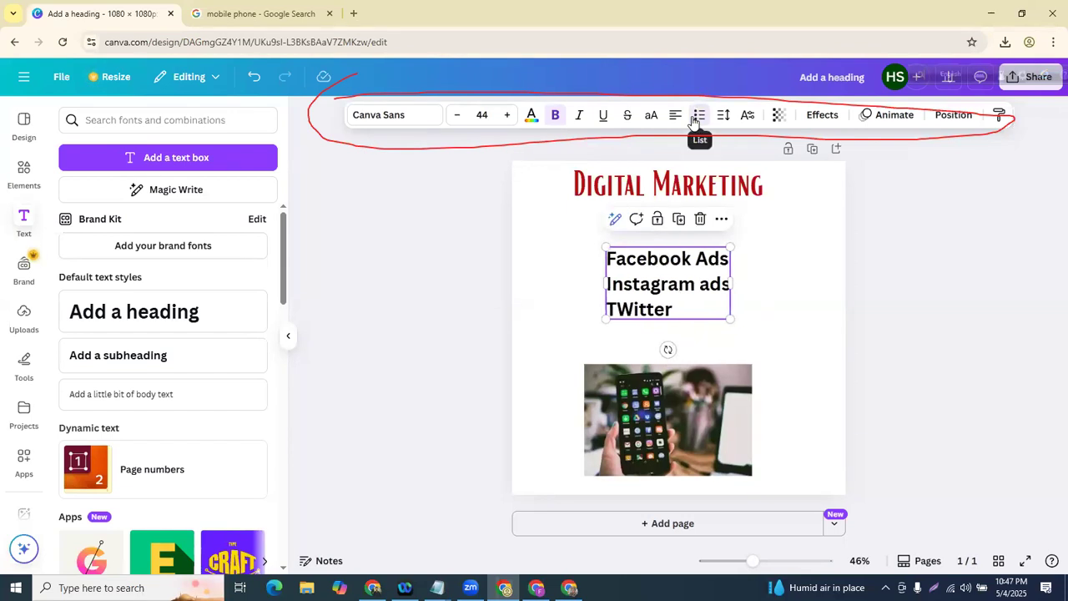
{"action": "left_click", "coordinate": [693, 119]}
{"action": "left_click", "coordinate": [692, 118]}
{"action": "left_click", "coordinate": [693, 118]}
{"action": "left_click", "coordinate": [692, 119]}
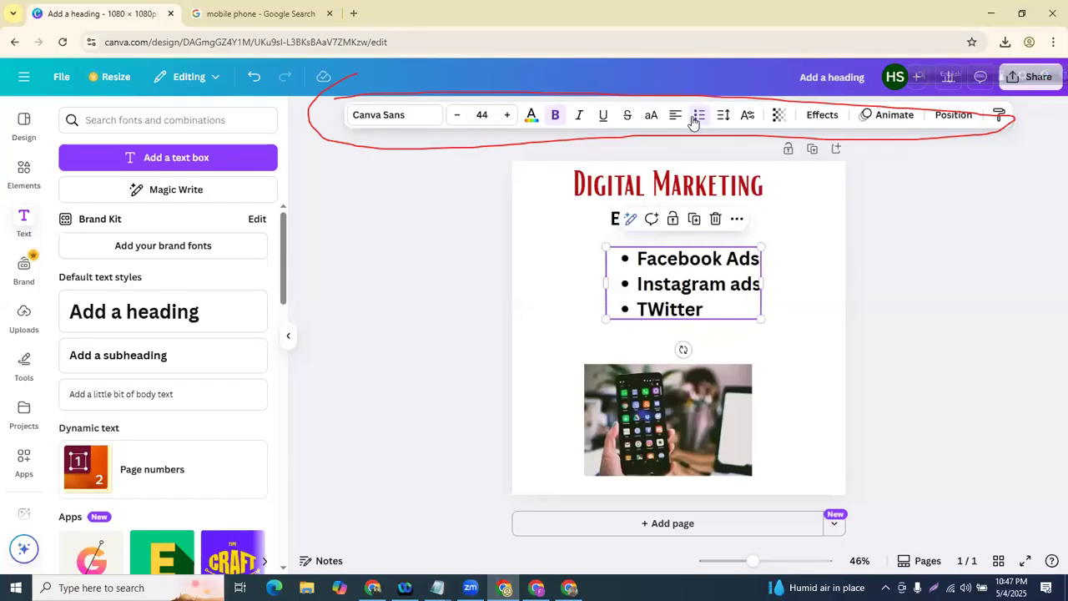
{"action": "left_click_drag", "start_coordinate": [682, 307], "coordinate": [624, 305]}
{"action": "left_click", "coordinate": [808, 303]}
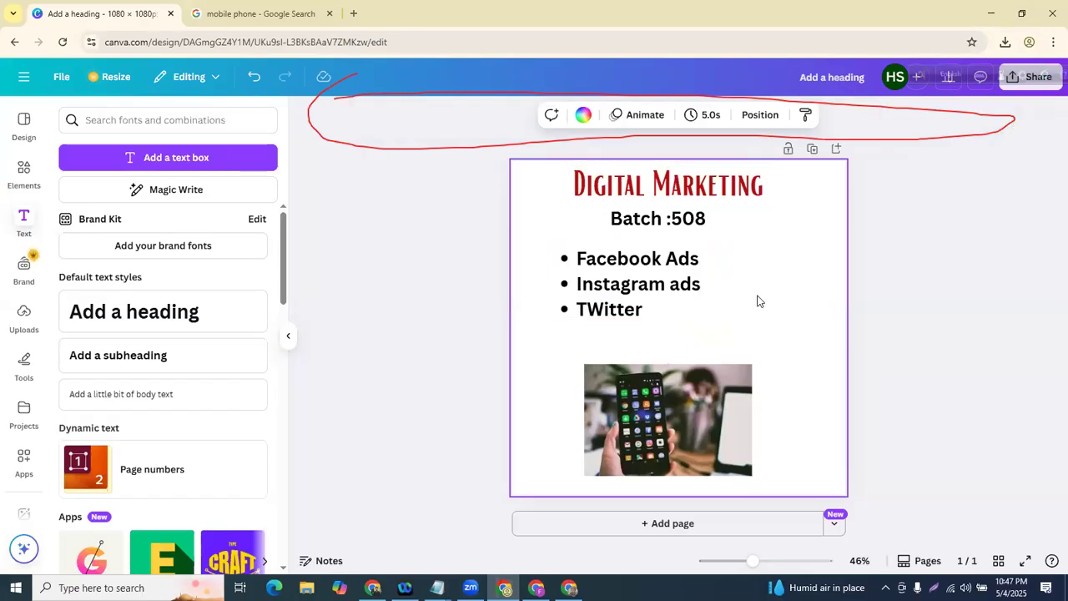
- Set the bulleted list's letter spacing to 168 and line spacing to 1.66
{"action": "left_click", "coordinate": [644, 280]}
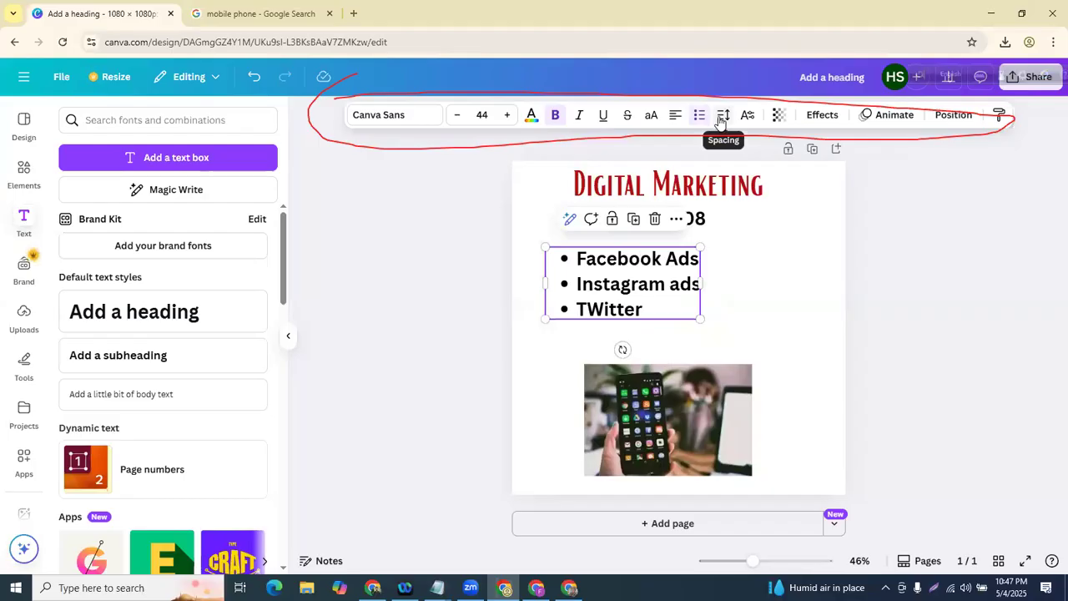
{"action": "left_click", "coordinate": [723, 116]}
{"action": "mouse_move", "coordinate": [678, 169]}
{"action": "left_mouse_down"}
{"action": "mouse_move", "coordinate": [712, 171]}
{"action": "mouse_move", "coordinate": [689, 170]}
{"action": "left_mouse_up"}
{"action": "left_click", "coordinate": [700, 219]}
{"action": "left_click_drag", "start_coordinate": [699, 219], "coordinate": [712, 218]}
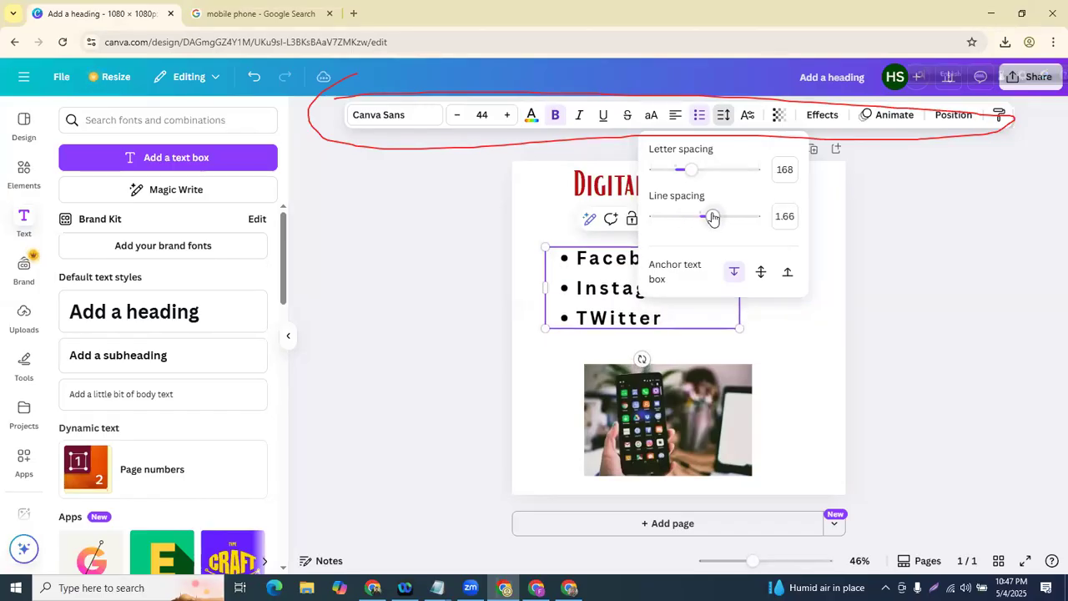
- Nudge the bulleted list slightly up and to the left
{"action": "left_click", "coordinate": [446, 322]}
{"action": "left_click", "coordinate": [441, 326]}
{"action": "left_click", "coordinate": [576, 314]}
{"action": "mouse_move", "coordinate": [576, 313]}
{"action": "left_mouse_down"}
{"action": "mouse_move", "coordinate": [575, 299]}
{"action": "mouse_move", "coordinate": [571, 310]}
{"action": "left_mouse_up"}
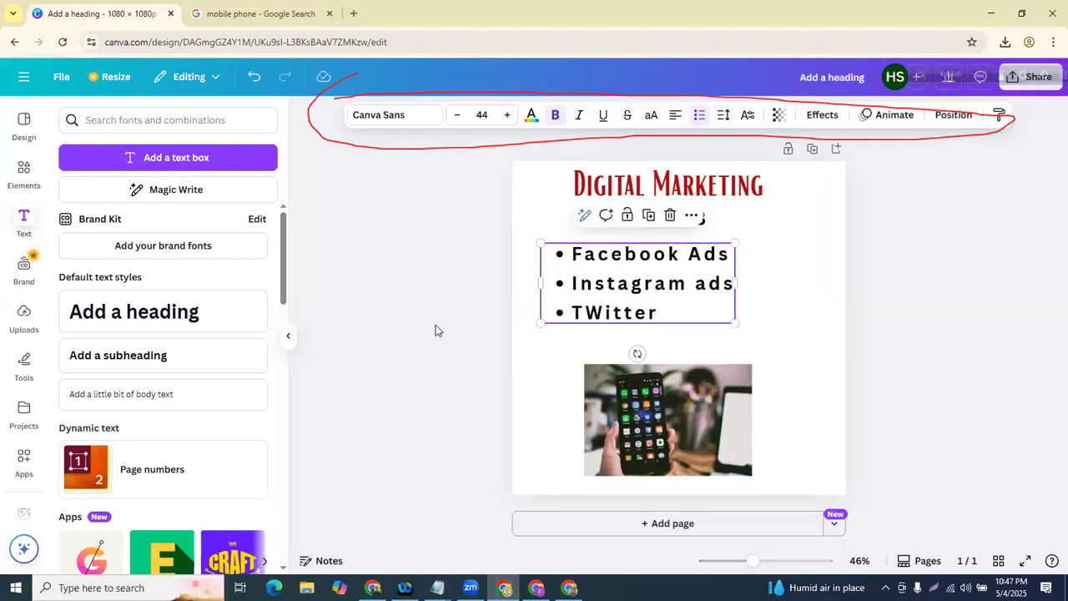
{"action": "left_click", "coordinate": [425, 442]}
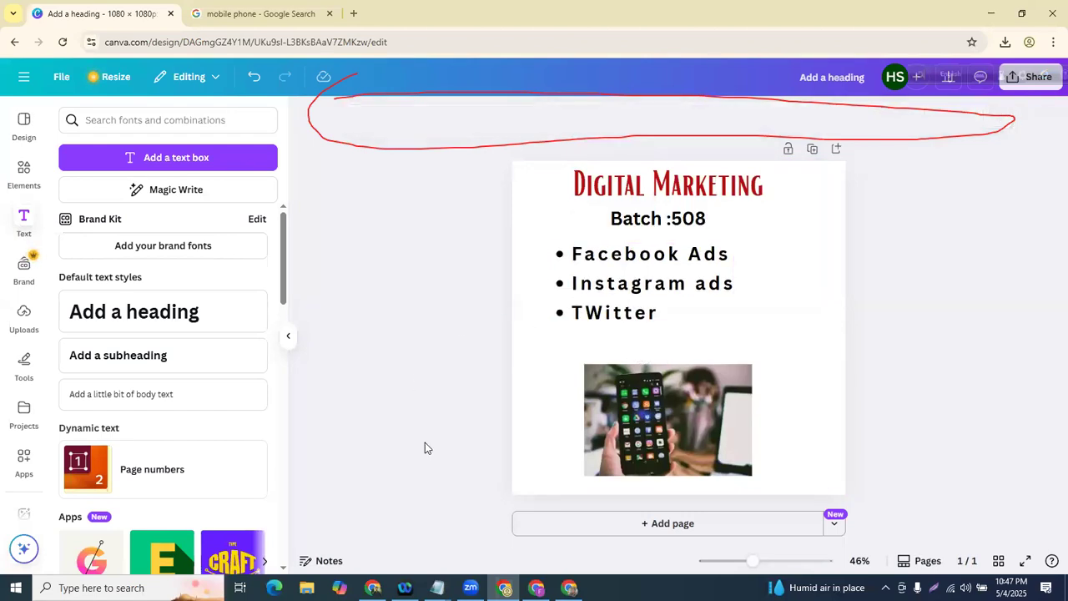
- Move the bulleted social list slightly lower on the page
{"action": "left_click", "coordinate": [651, 281]}
{"action": "left_click", "coordinate": [654, 225]}
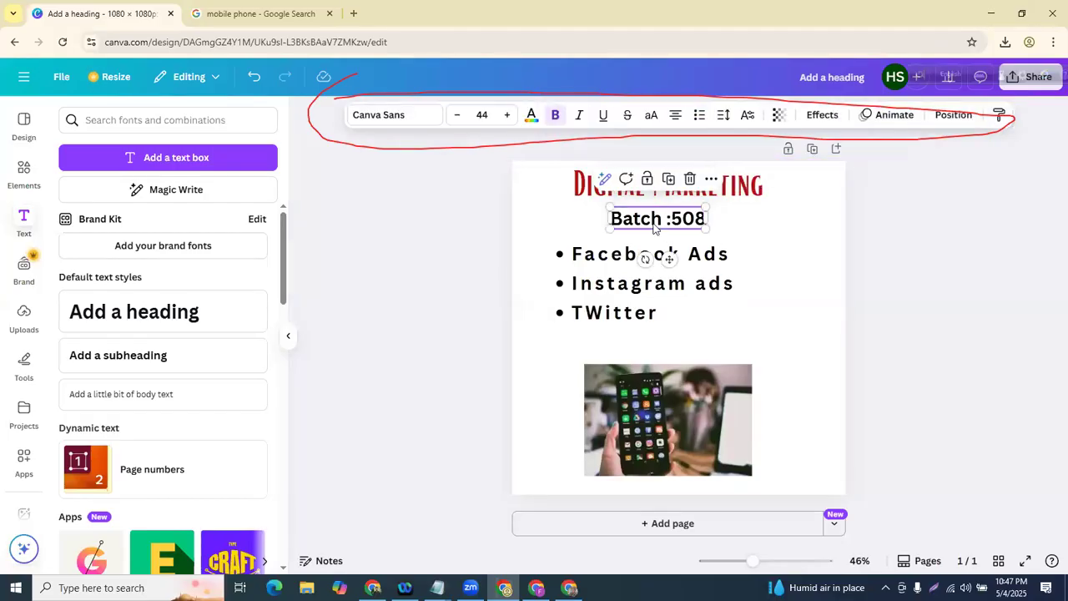
{"action": "left_click", "coordinate": [756, 235]}
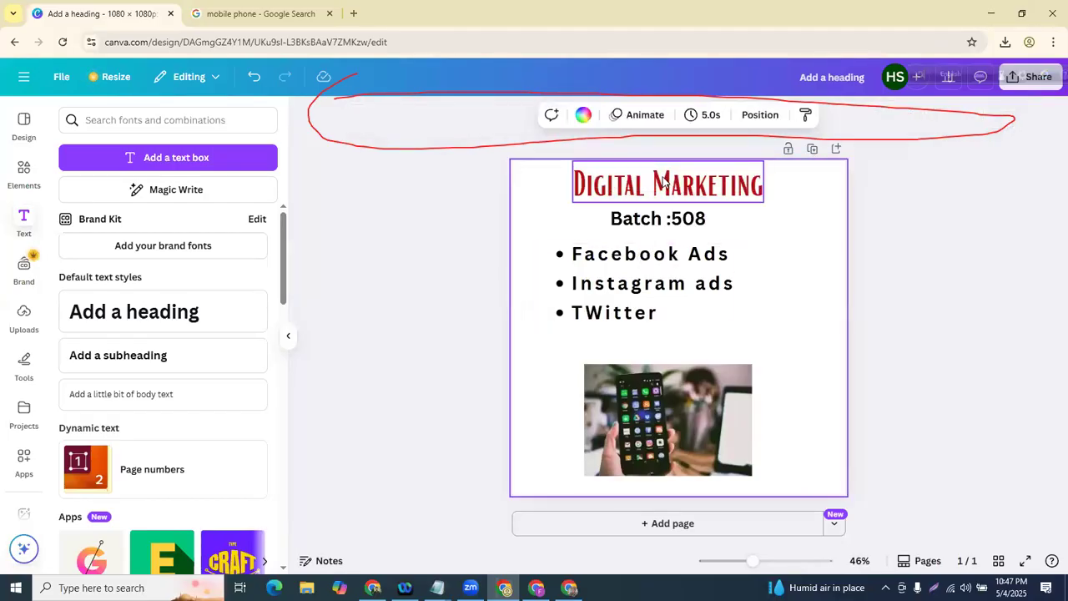
{"action": "left_click", "coordinate": [668, 184]}
{"action": "left_click_drag", "start_coordinate": [584, 279], "coordinate": [588, 293]}
{"action": "left_click", "coordinate": [663, 238]}
- Drop Batch :508 slightly lower beneath the Digital Marketing heading
{"action": "left_click", "coordinate": [652, 231]}
{"action": "left_click_drag", "start_coordinate": [652, 237], "coordinate": [647, 248]}
{"action": "left_click", "coordinate": [534, 191]}
- View the Typography options in Advanced formatting for Batch :508, then close them
{"action": "left_click", "coordinate": [627, 235]}
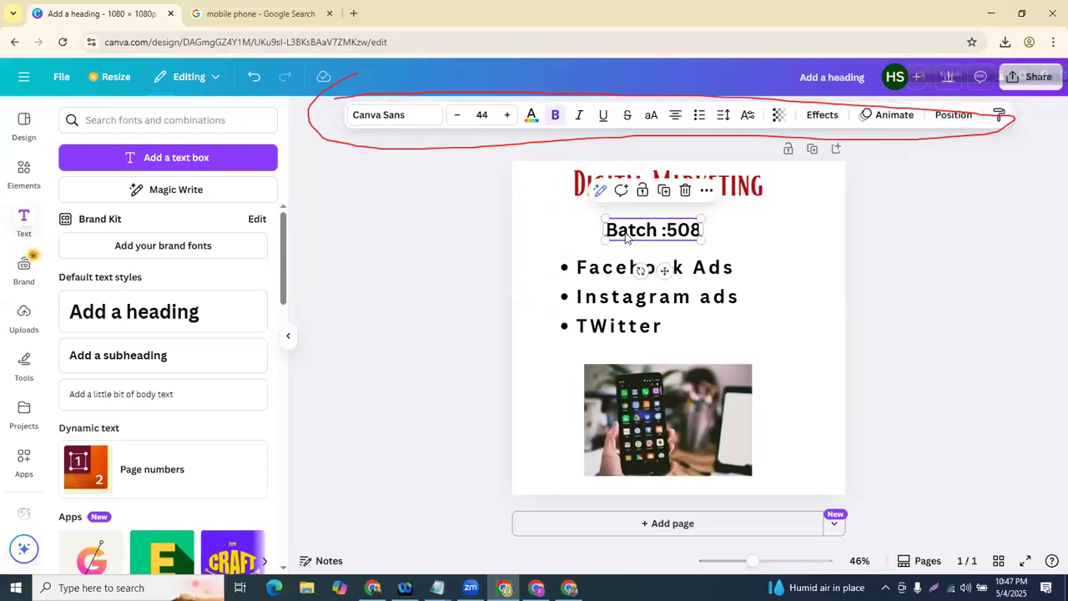
{"action": "left_click", "coordinate": [746, 116]}
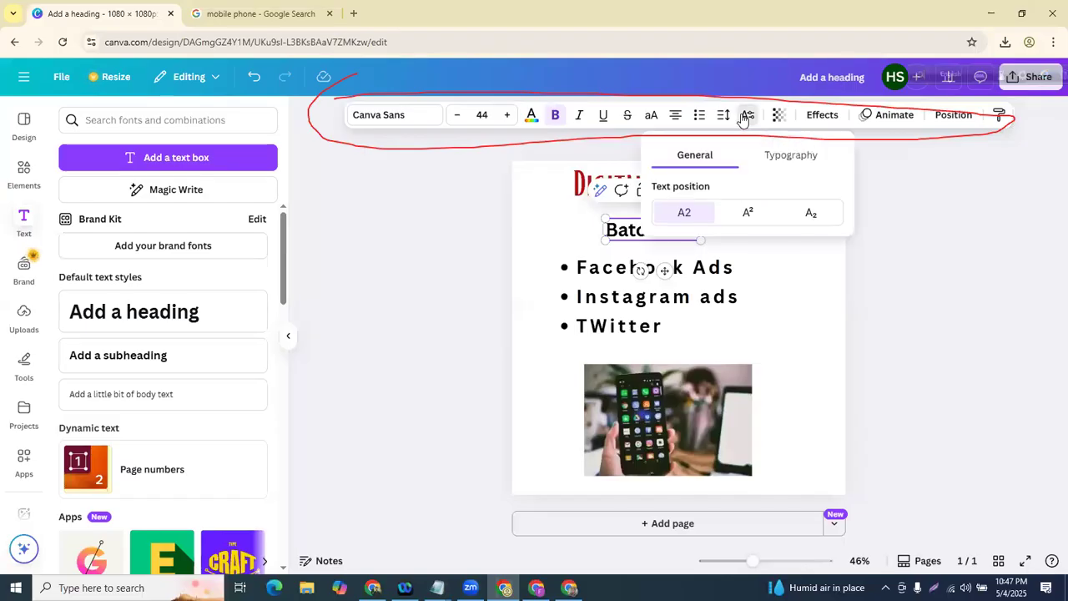
{"action": "left_click", "coordinate": [787, 157]}
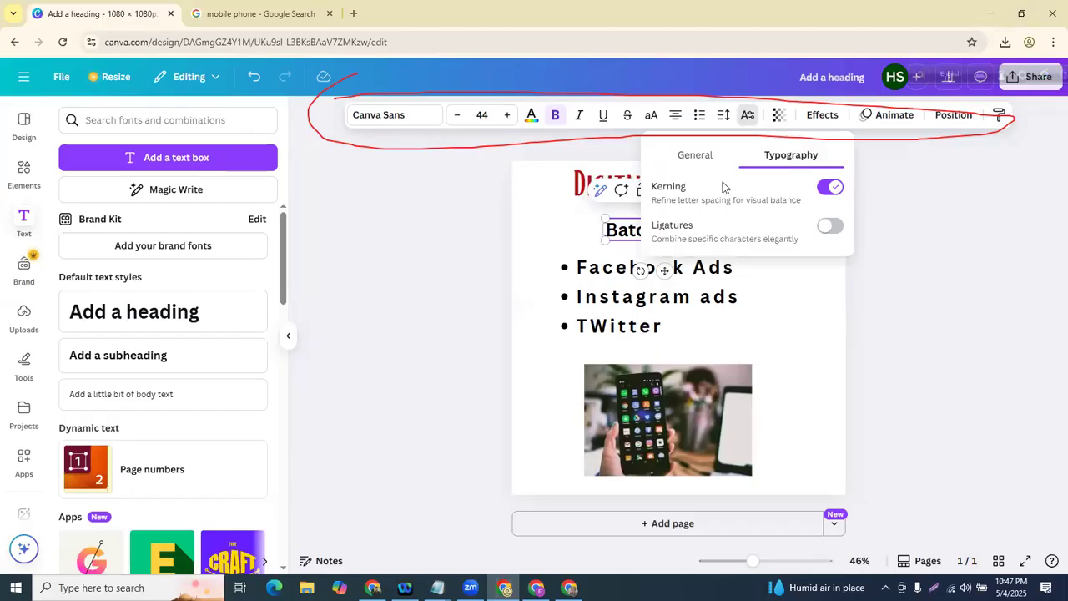
{"action": "left_click", "coordinate": [448, 273]}
{"action": "left_click", "coordinate": [447, 273]}
{"action": "left_click", "coordinate": [659, 229]}
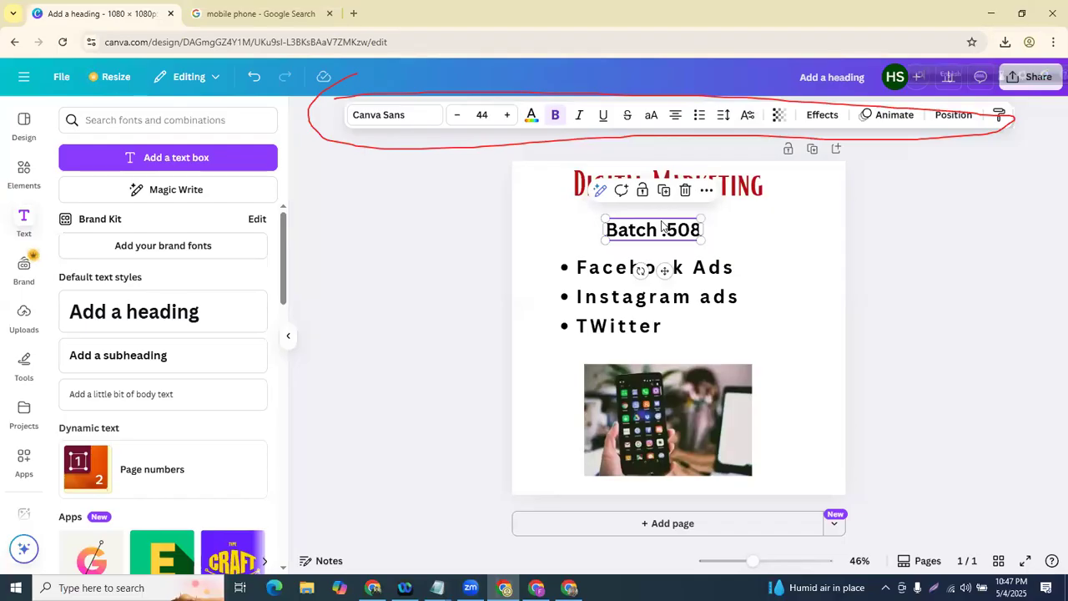
{"action": "left_click", "coordinate": [417, 256]}
{"action": "left_click", "coordinate": [621, 236]}
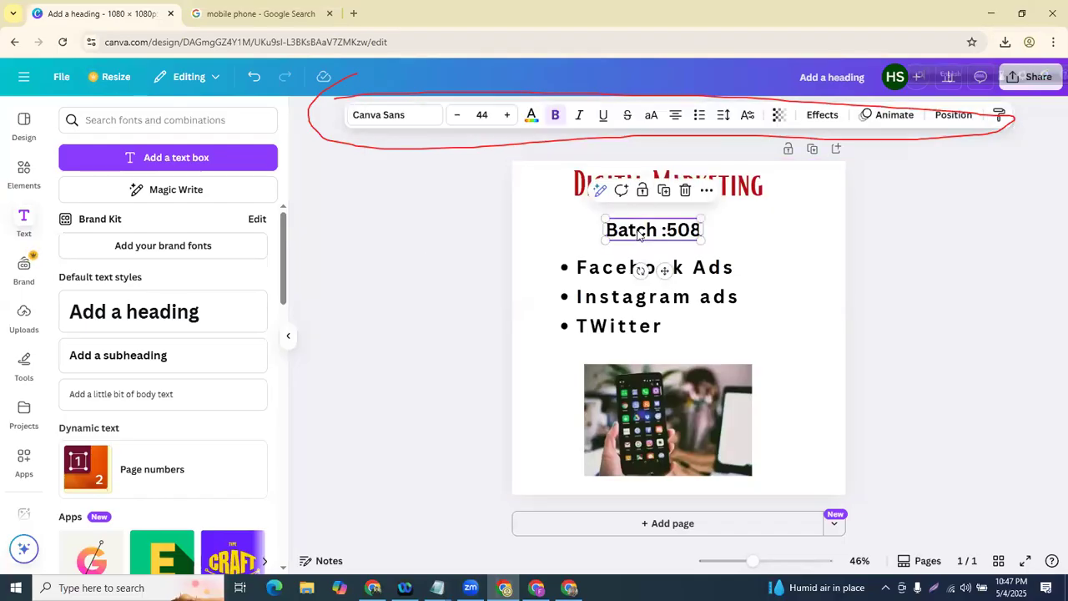
- Colour the Batch :508 subheading green
{"action": "left_click", "coordinate": [531, 115]}
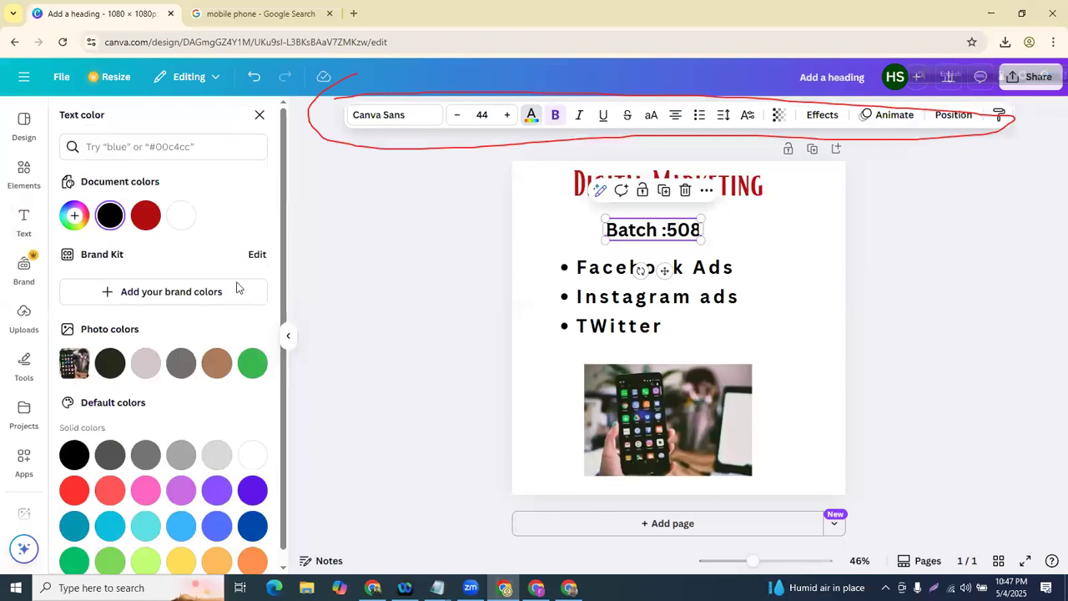
{"action": "left_click", "coordinate": [253, 363]}
{"action": "left_click", "coordinate": [429, 289]}
{"action": "left_click", "coordinate": [632, 238]}
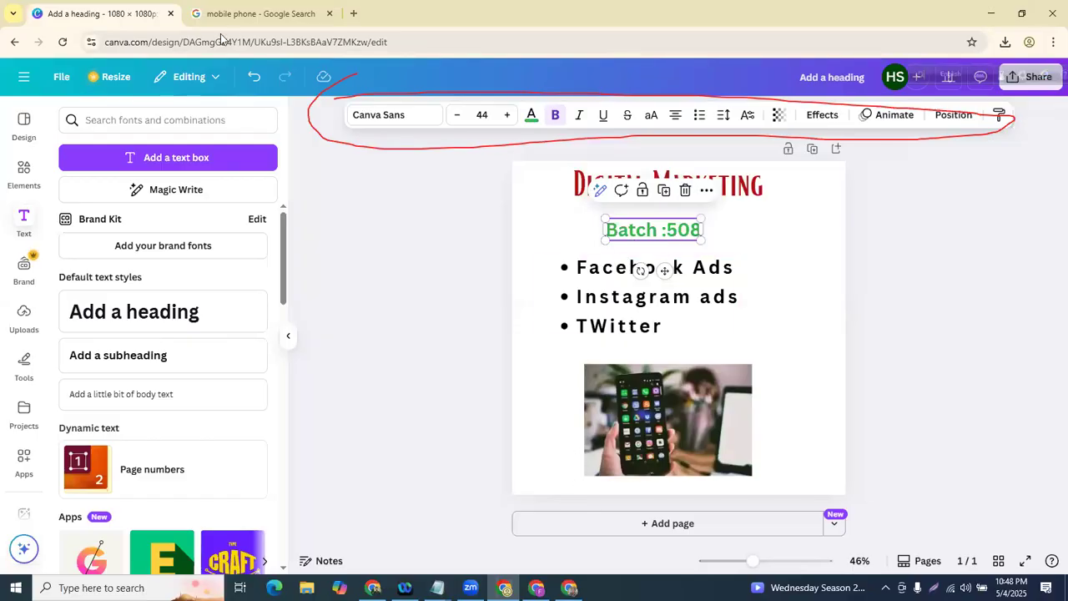
- Undo the green, redo it, then undo again so Batch :508 stays black
{"action": "mouse_move", "coordinate": [306, 57]}
{"action": "left_mouse_down"}
{"action": "mouse_move", "coordinate": [251, 92]}
{"action": "mouse_move", "coordinate": [240, 81]}
{"action": "mouse_move", "coordinate": [248, 63]}
{"action": "mouse_move", "coordinate": [273, 49]}
{"action": "left_mouse_up"}
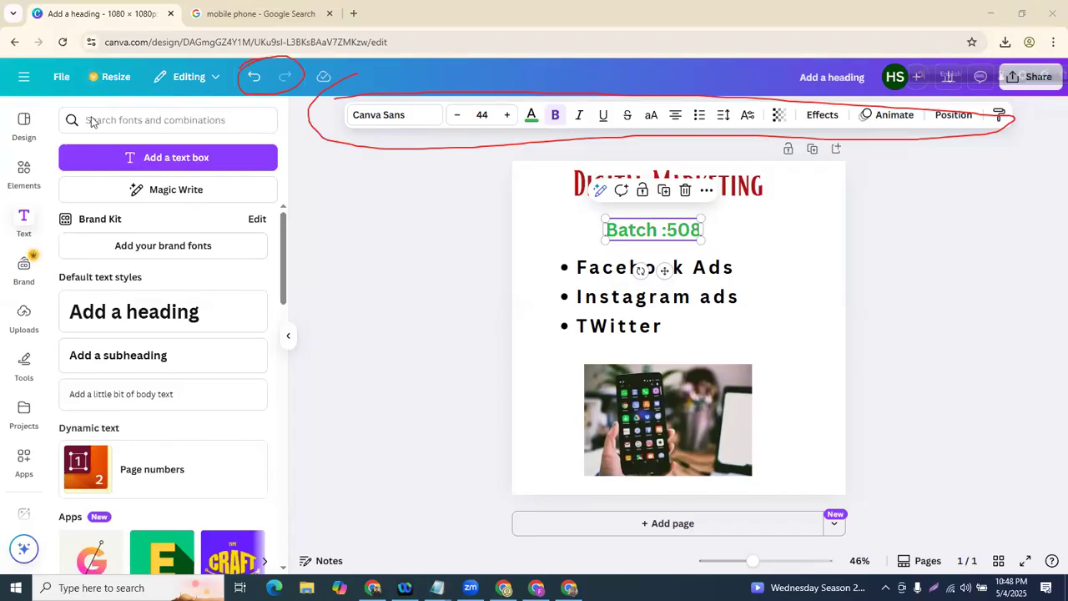
{"action": "left_click", "coordinate": [256, 80]}
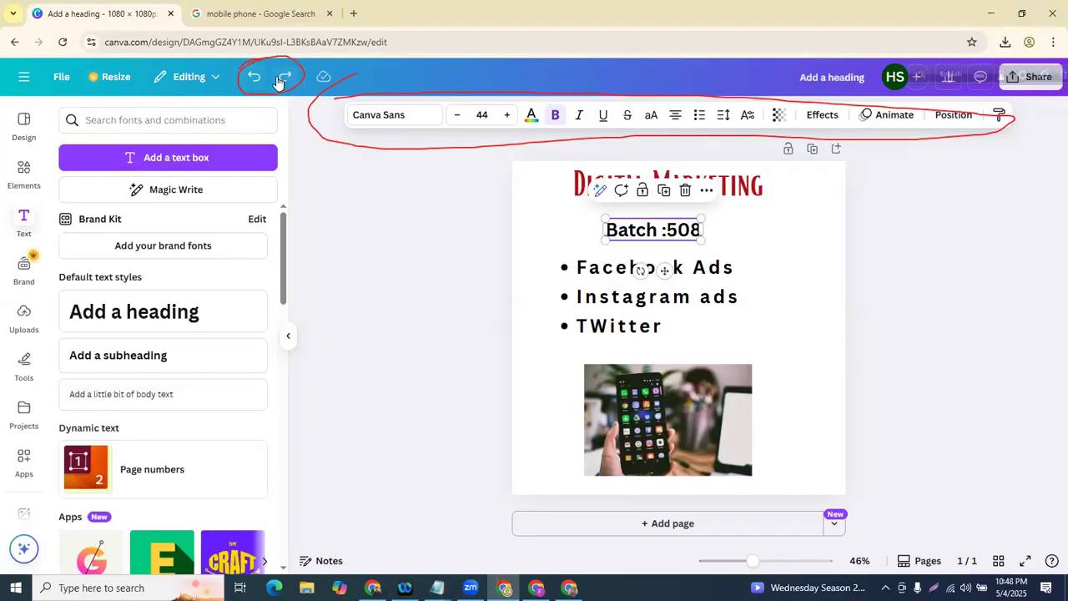
{"action": "left_click", "coordinate": [281, 76]}
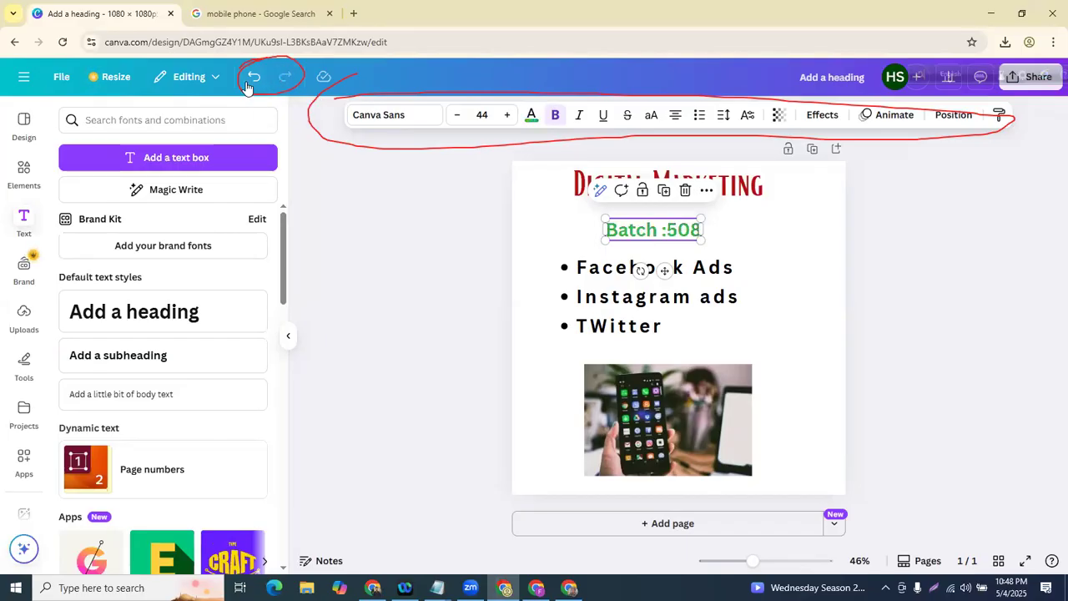
{"action": "left_click", "coordinate": [257, 80]}
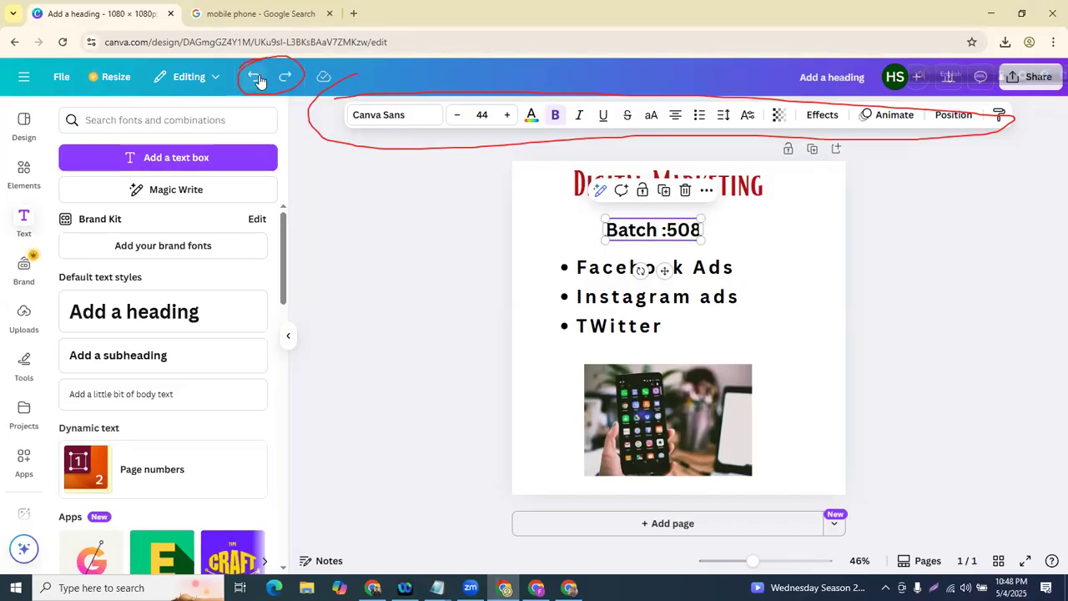
{"action": "left_click", "coordinate": [334, 172]}
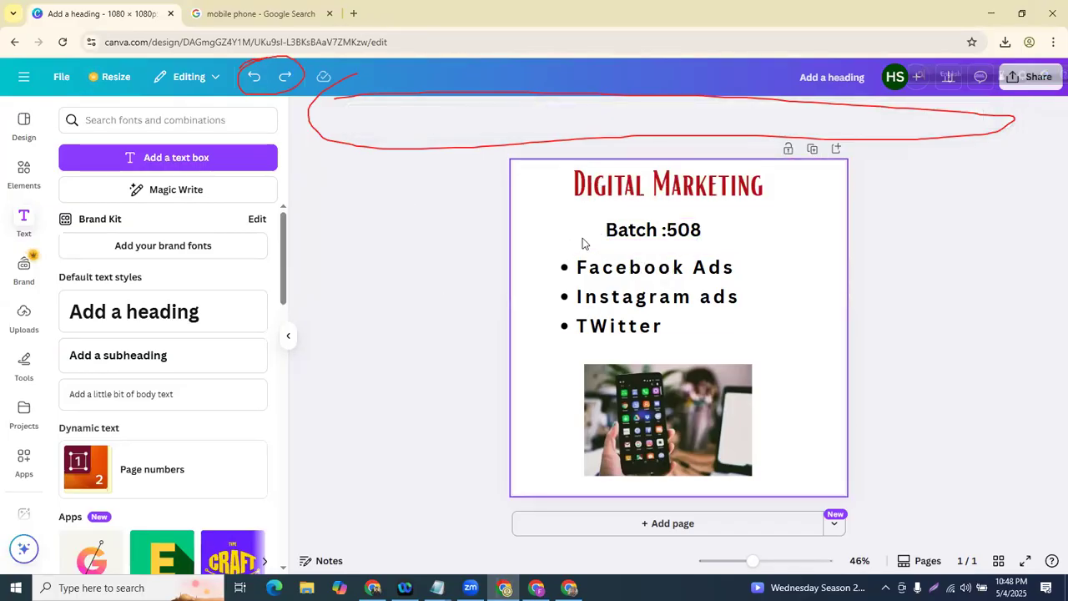
- Try transparency 19 on Batch :508, leaving it fully opaque at 100
{"action": "left_click", "coordinate": [634, 229]}
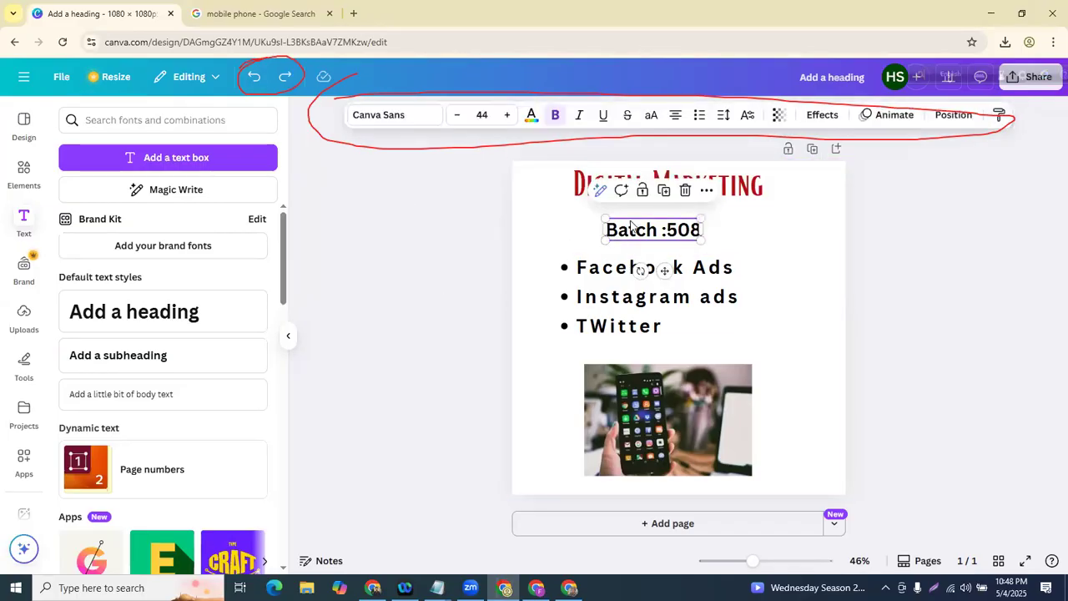
{"action": "left_click", "coordinate": [781, 117]}
{"action": "left_click_drag", "start_coordinate": [807, 171], "coordinate": [825, 182]}
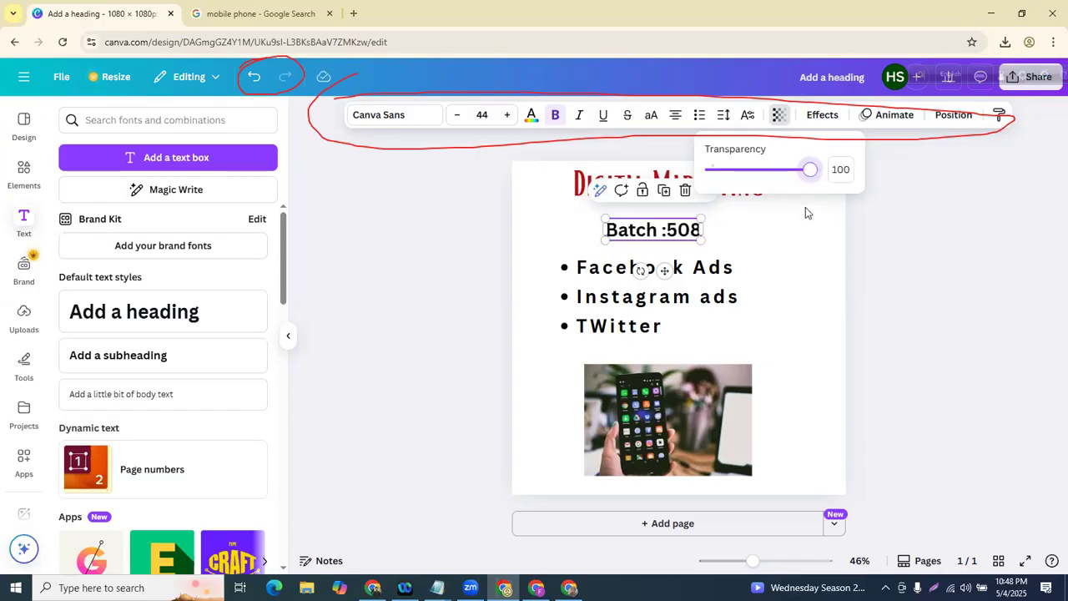
{"action": "left_click", "coordinate": [805, 213]}
{"action": "left_click", "coordinate": [635, 313]}
{"action": "left_click", "coordinate": [773, 269]}
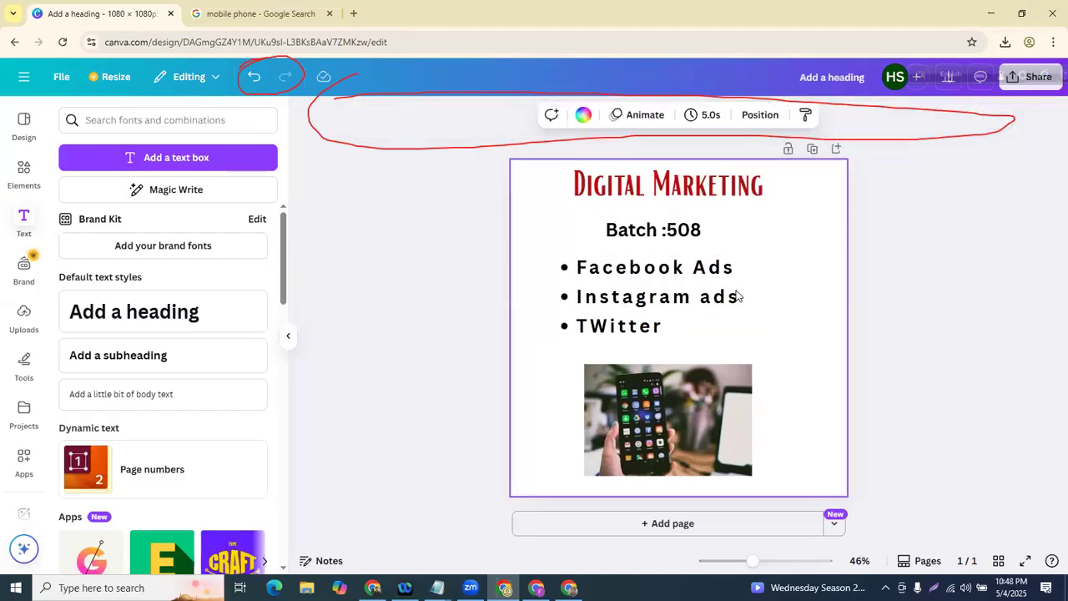
{"action": "left_click", "coordinate": [660, 230]}
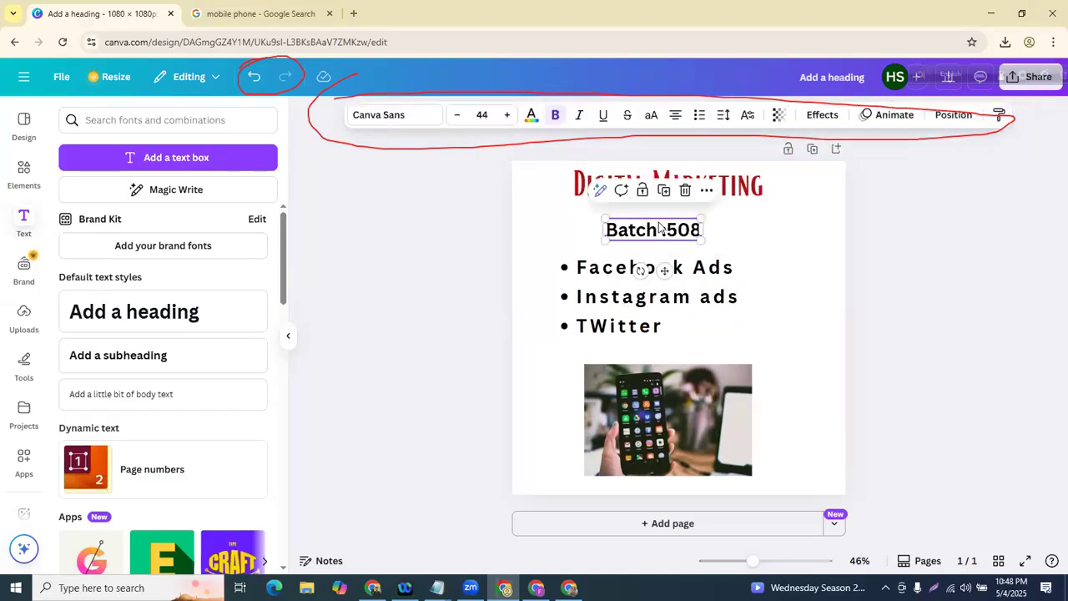
- Bring up the Effects panel for the Batch :508 subheading
{"action": "left_click", "coordinate": [822, 117]}
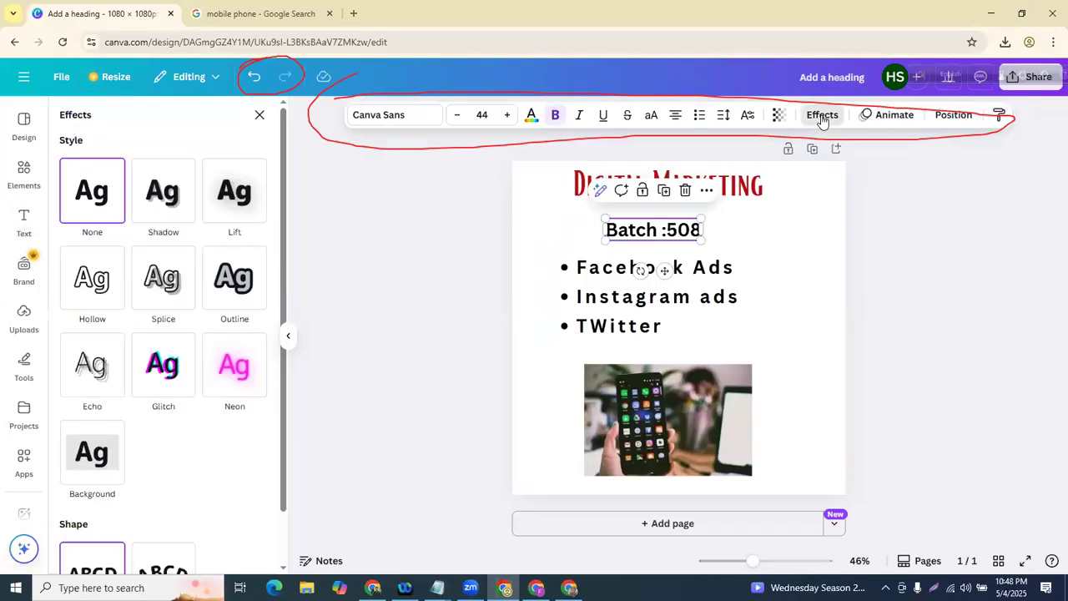
{"action": "left_click", "coordinate": [822, 117]}
{"action": "left_click", "coordinate": [822, 117]}
{"action": "left_click", "coordinate": [822, 117]}
{"action": "left_click", "coordinate": [822, 117]}
{"action": "left_click", "coordinate": [822, 117]}
{"action": "left_click", "coordinate": [823, 117]}
{"action": "left_click", "coordinate": [818, 119]}
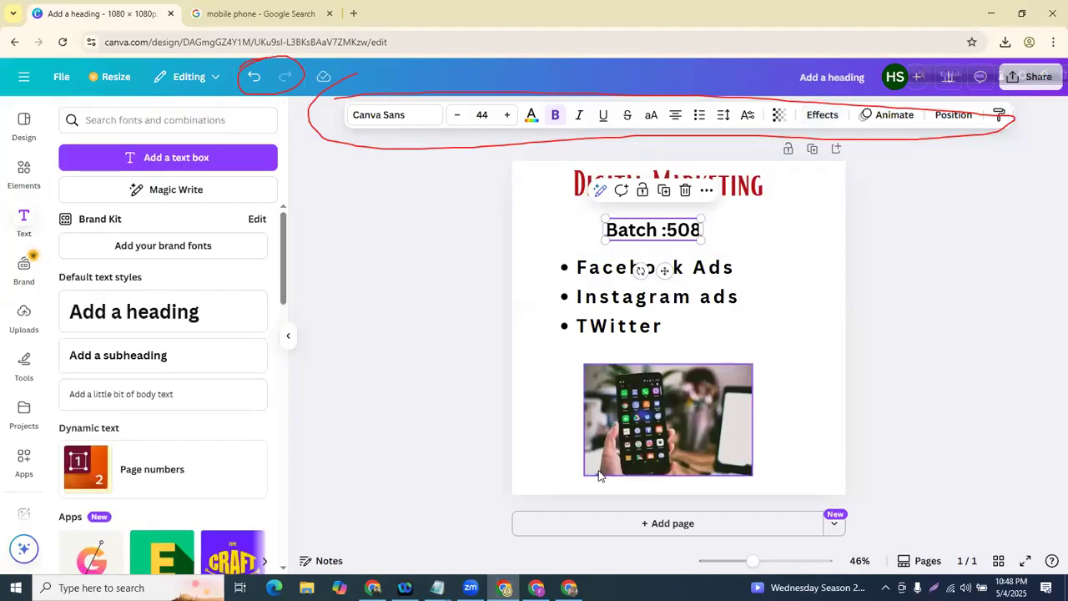
{"action": "left_click", "coordinate": [470, 588]}
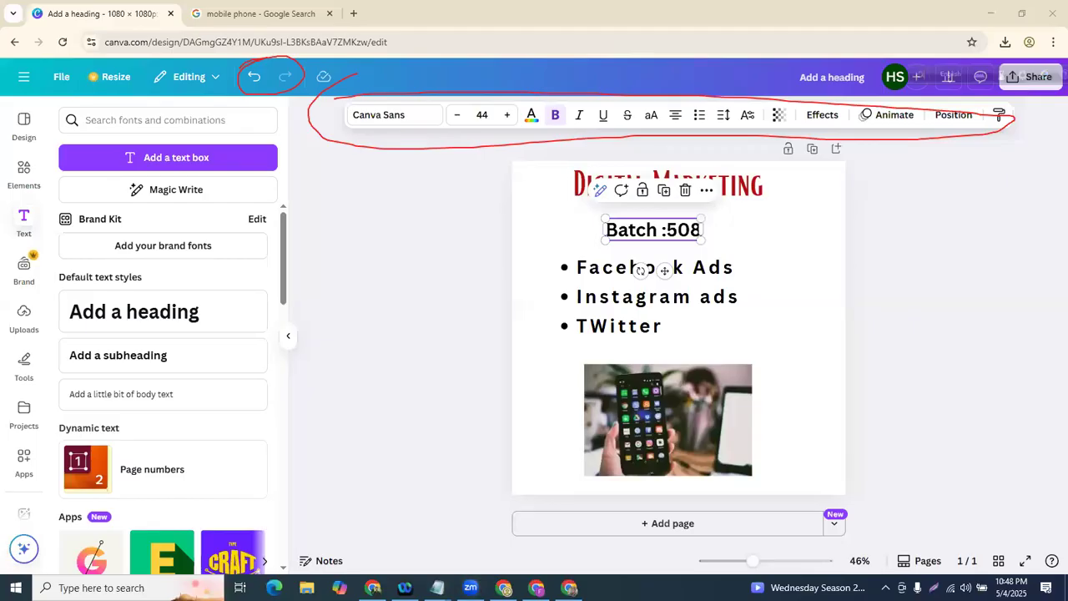
{"action": "left_click_drag", "start_coordinate": [314, 380], "coordinate": [95, 139]}
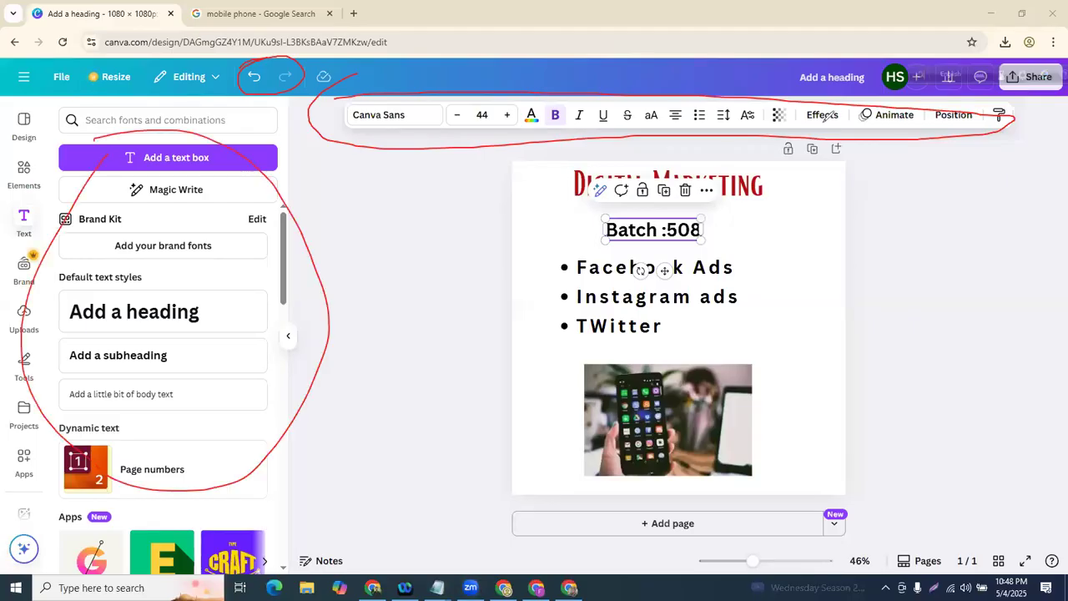
{"action": "left_click", "coordinate": [840, 120]}
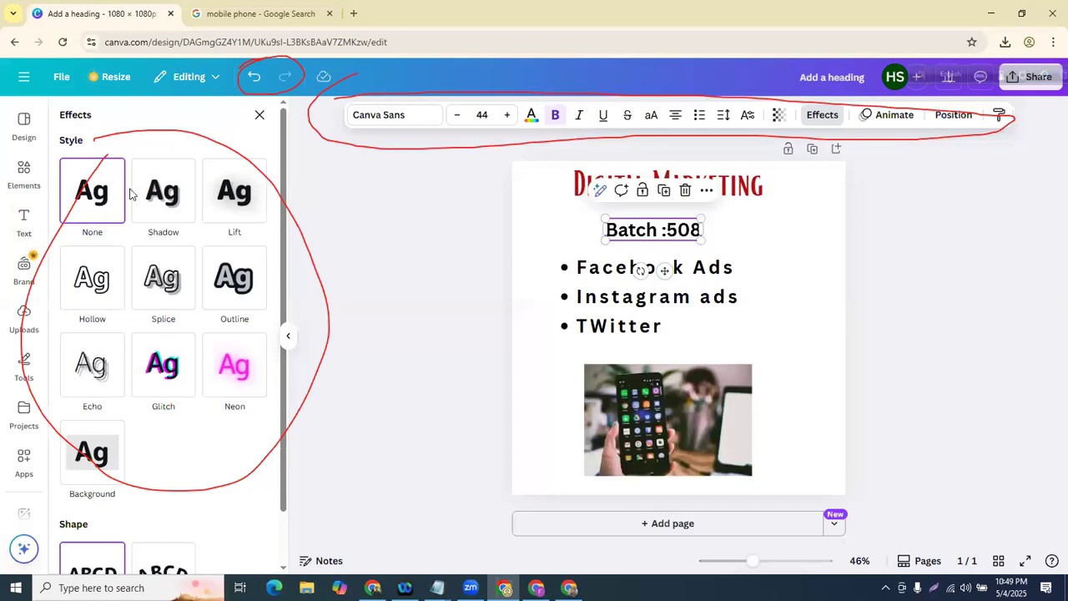
- Preview Shadow, Lift, Neon, Glitch, Echo, Outline, Splice and Hollow effects on Batch :508
{"action": "left_click", "coordinate": [164, 220]}
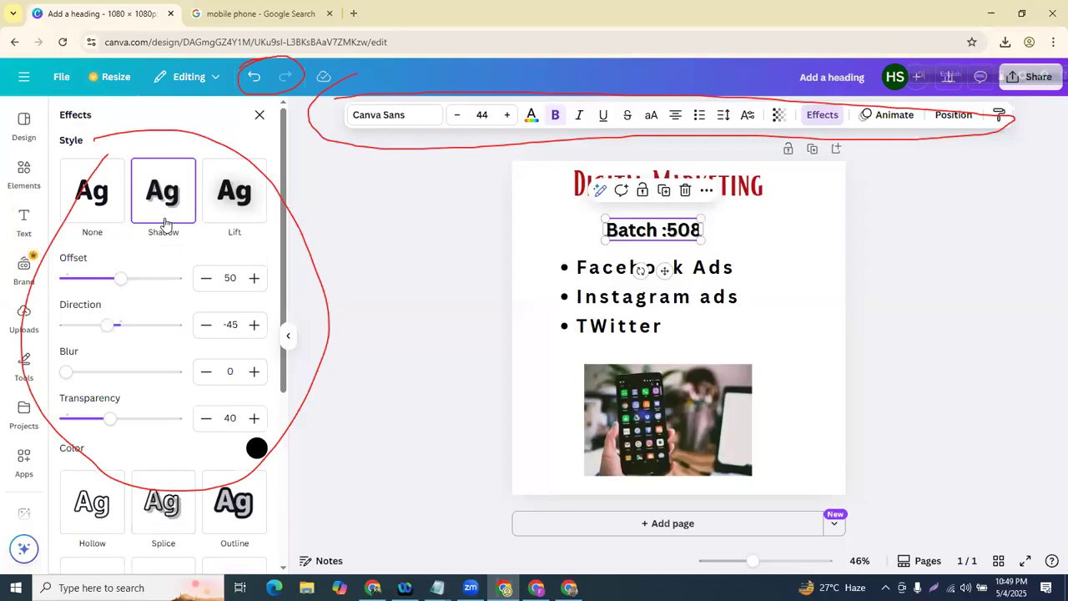
{"action": "left_click", "coordinate": [115, 202]}
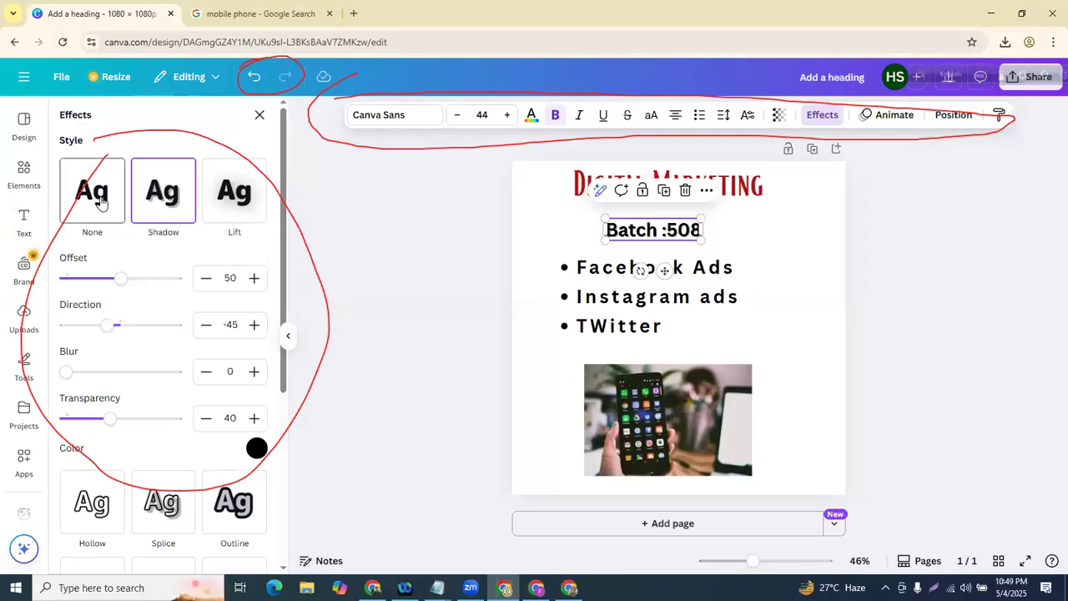
{"action": "left_click", "coordinate": [219, 204]}
{"action": "left_click", "coordinate": [94, 201]}
{"action": "left_click", "coordinate": [229, 359]}
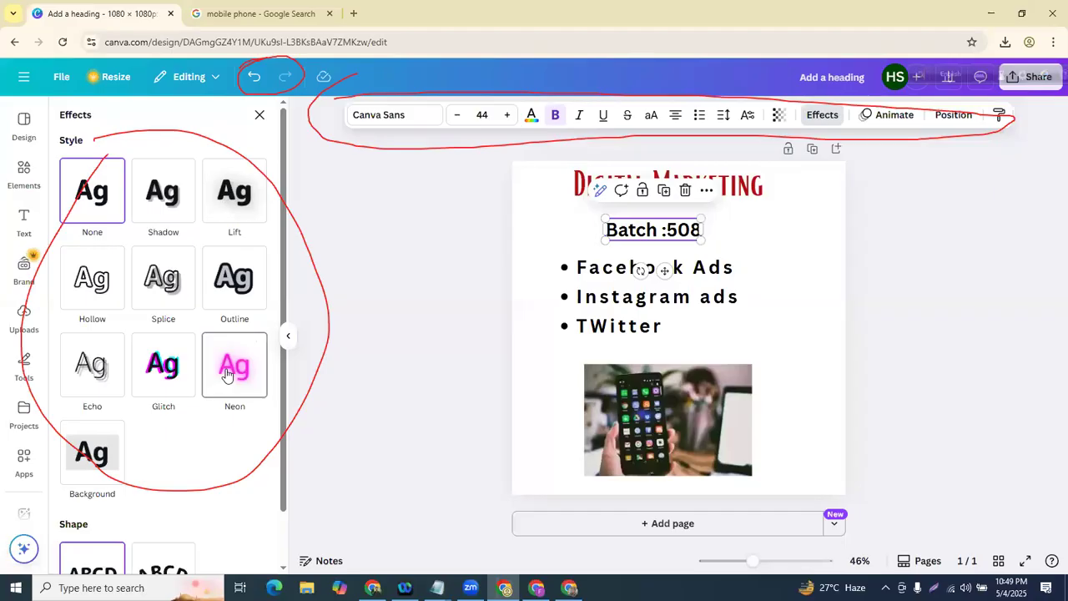
{"action": "left_click", "coordinate": [157, 358]}
{"action": "left_click", "coordinate": [96, 364]}
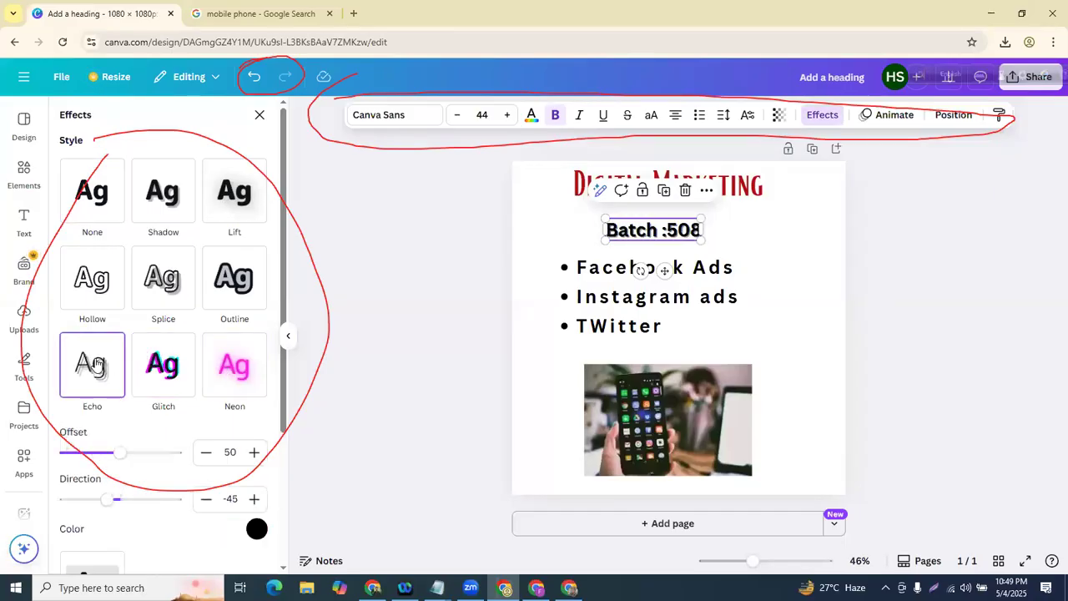
{"action": "left_click", "coordinate": [233, 280]}
{"action": "left_click", "coordinate": [158, 286]}
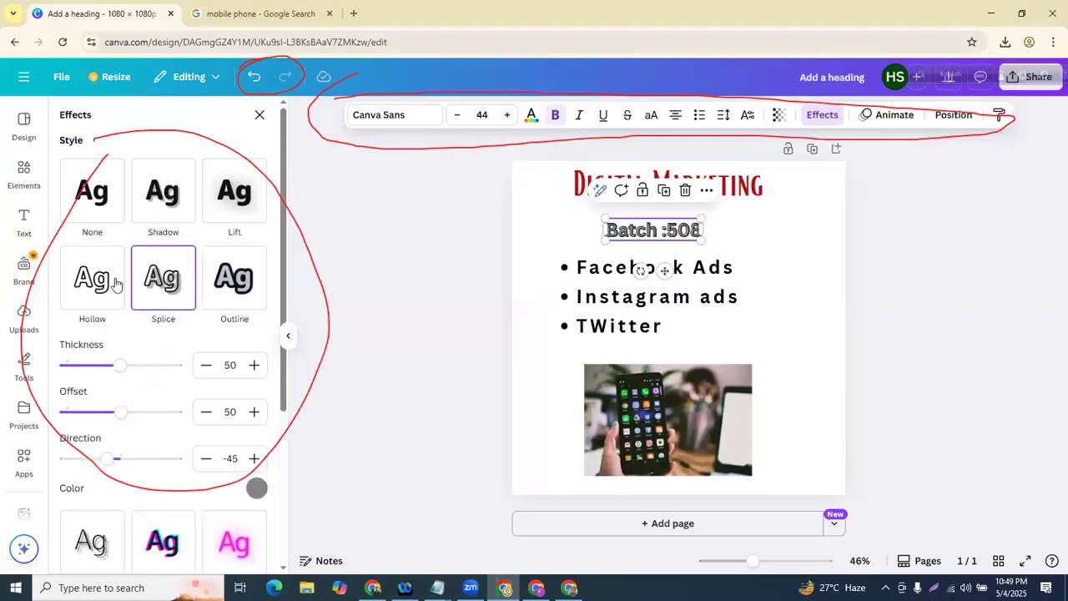
{"action": "left_click", "coordinate": [98, 288]}
- Try and undo a yellow Background, retry Splice and Echo, then set style to None
{"action": "scroll", "coordinate": [99, 292], "scroll_direction": "down", "scroll_amount": 2}
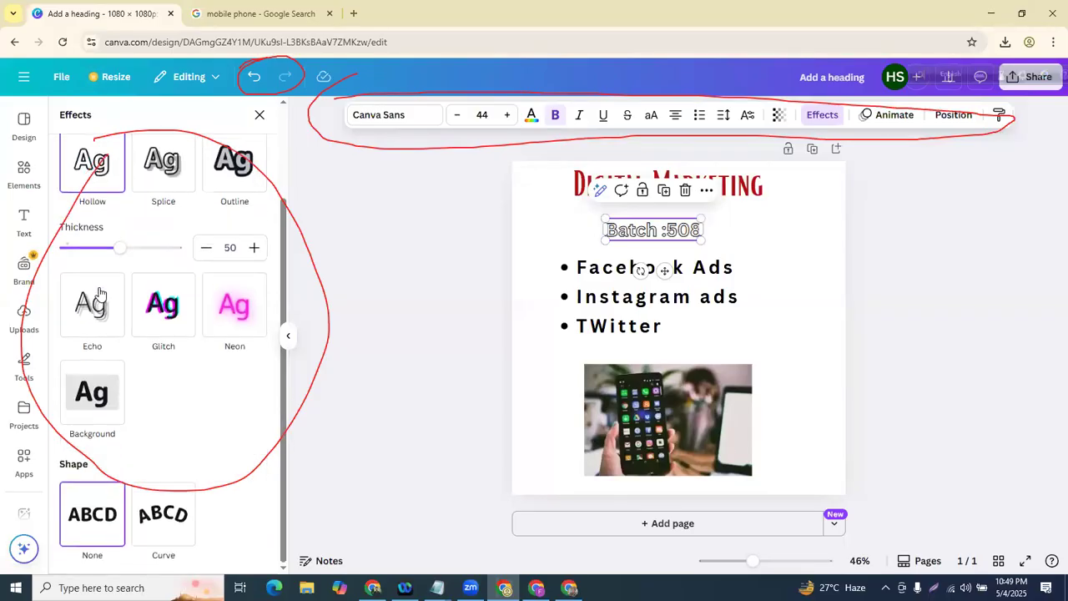
{"action": "left_click", "coordinate": [104, 406]}
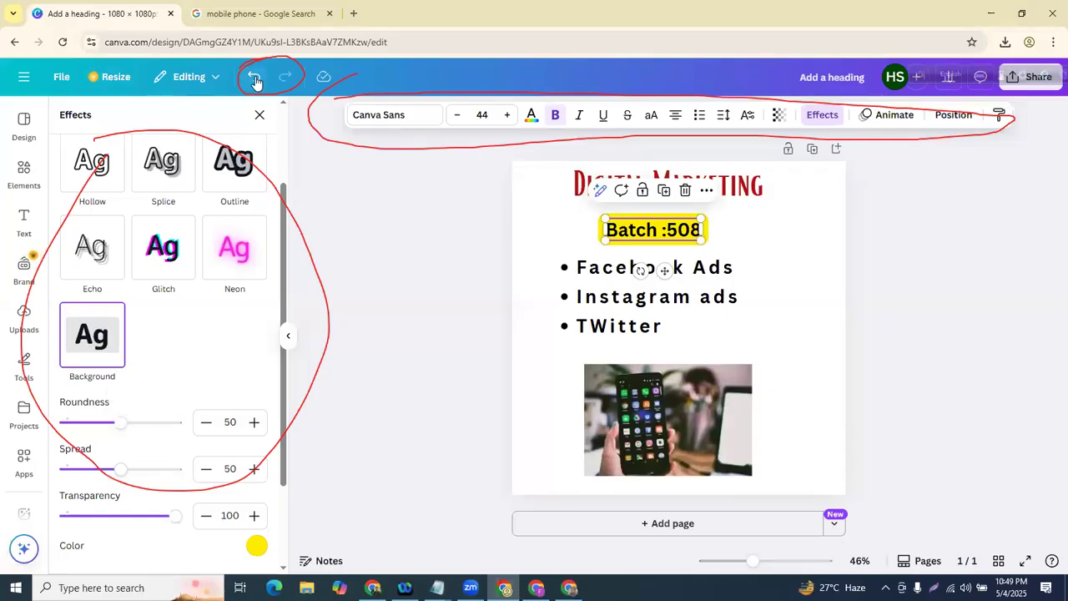
{"action": "left_click", "coordinate": [254, 77]}
{"action": "left_click", "coordinate": [164, 163]}
{"action": "scroll", "coordinate": [155, 258], "scroll_direction": "down", "scroll_amount": 2}
{"action": "left_click", "coordinate": [105, 325]}
{"action": "key", "text": "ctrl+z"}
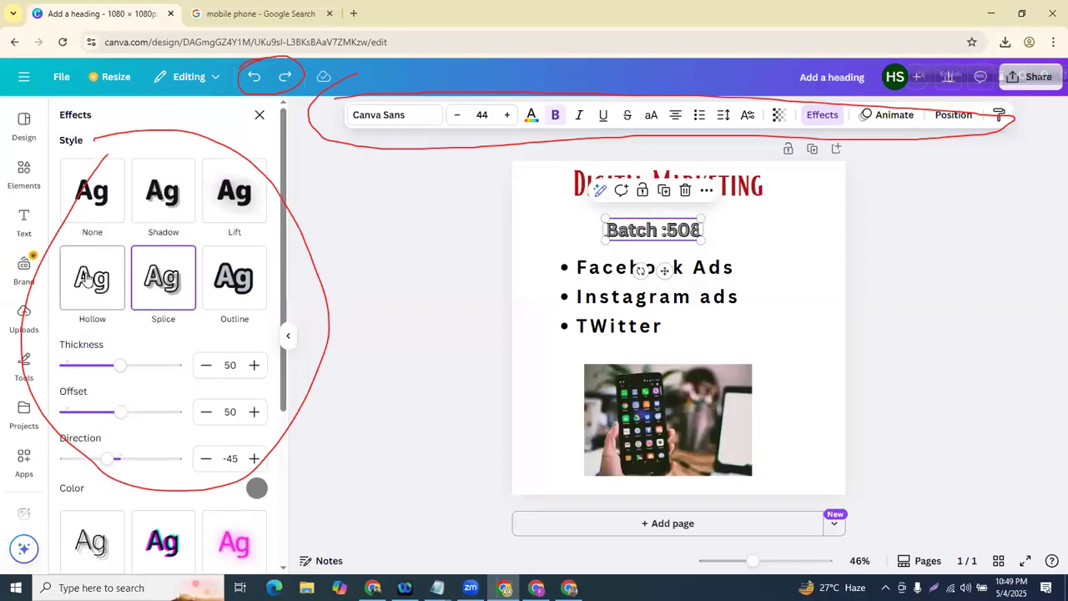
{"action": "left_click", "coordinate": [92, 211]}
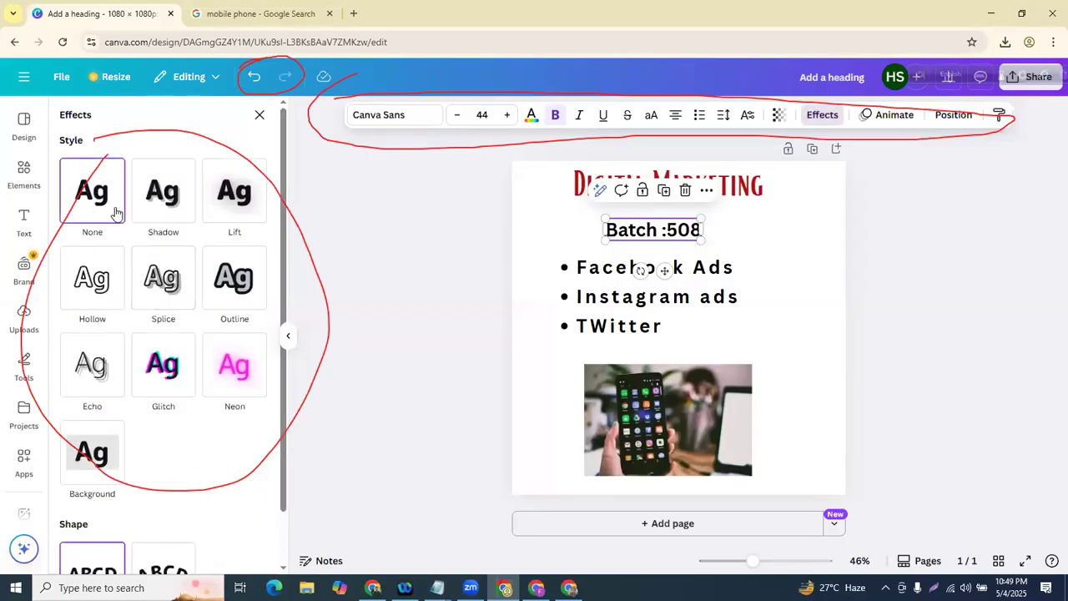
{"action": "scroll", "coordinate": [115, 217], "scroll_direction": "down", "scroll_amount": 2}
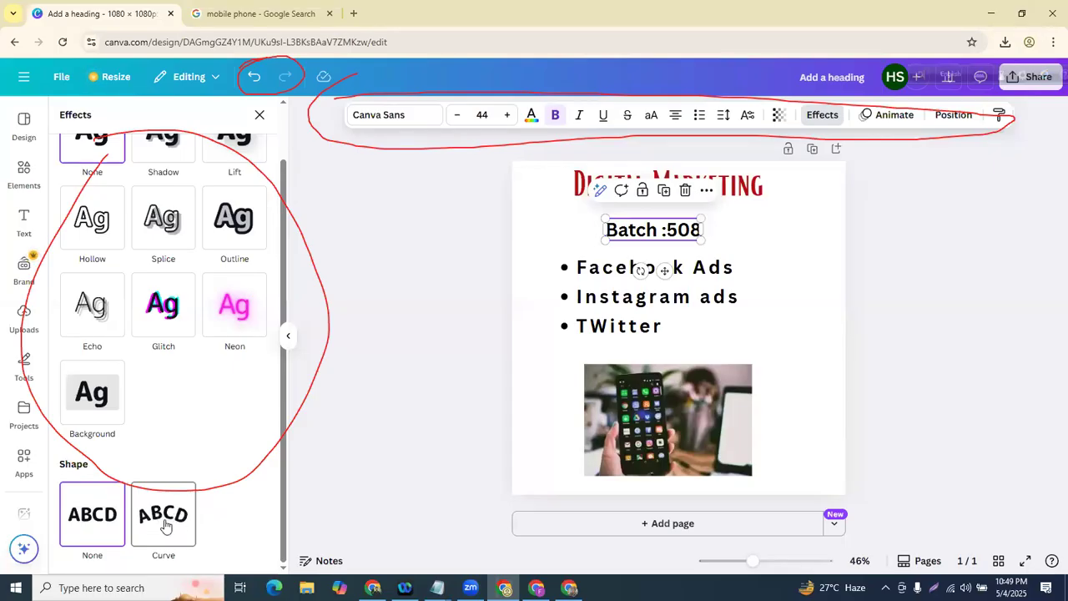
- Curve the Batch :508 text, then straighten it again
{"action": "left_click", "coordinate": [165, 526]}
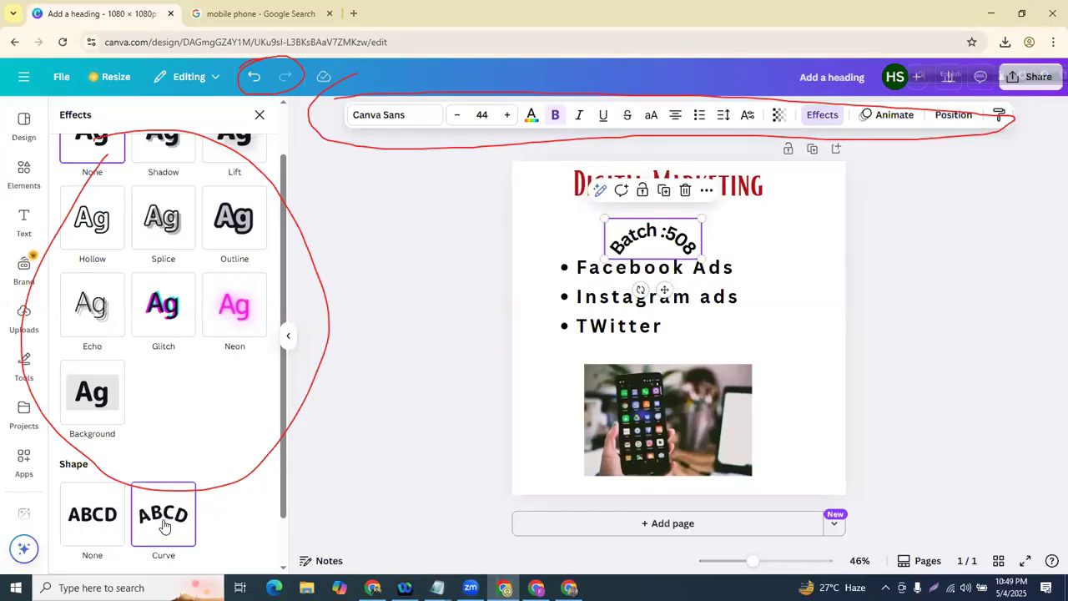
{"action": "left_click", "coordinate": [112, 527]}
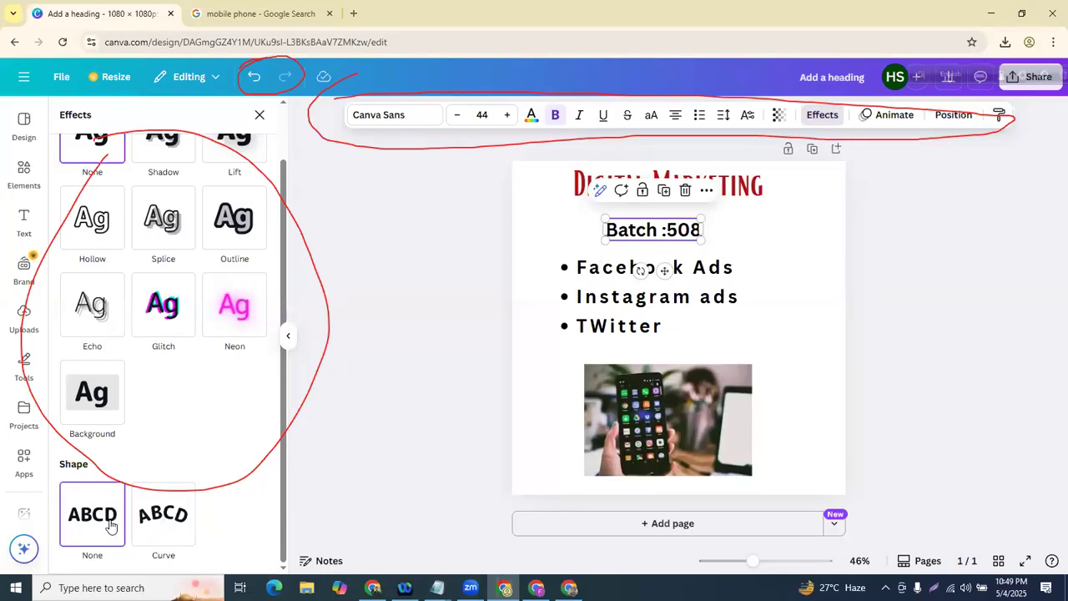
{"action": "scroll", "coordinate": [213, 229], "scroll_direction": "up", "scroll_amount": 2}
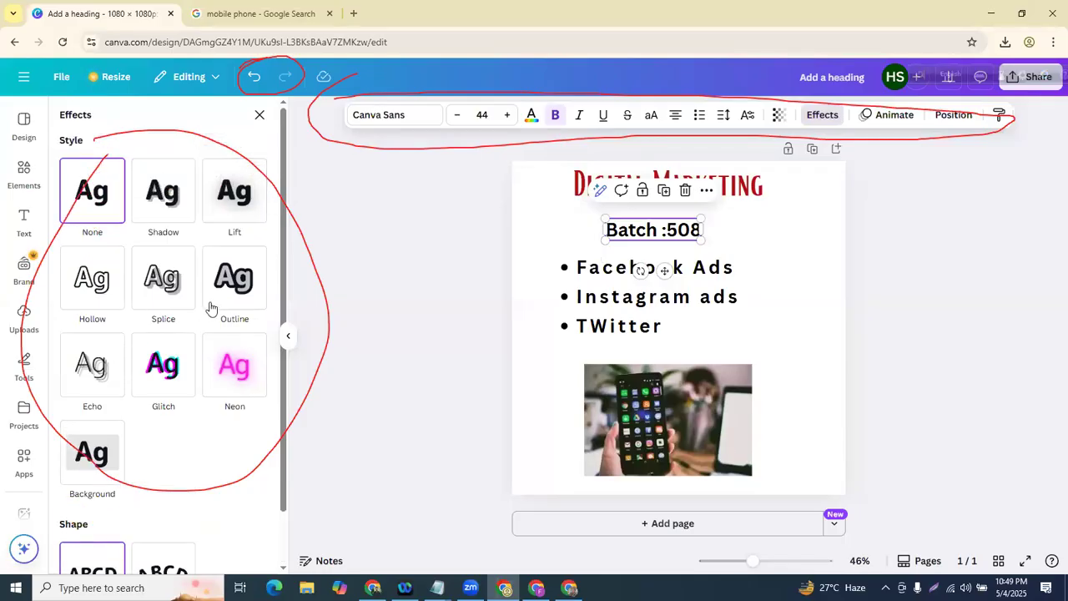
- Apply the Splice effect with thickness 76 to Batch :508 after trying Glitch
{"action": "left_click", "coordinate": [171, 365]}
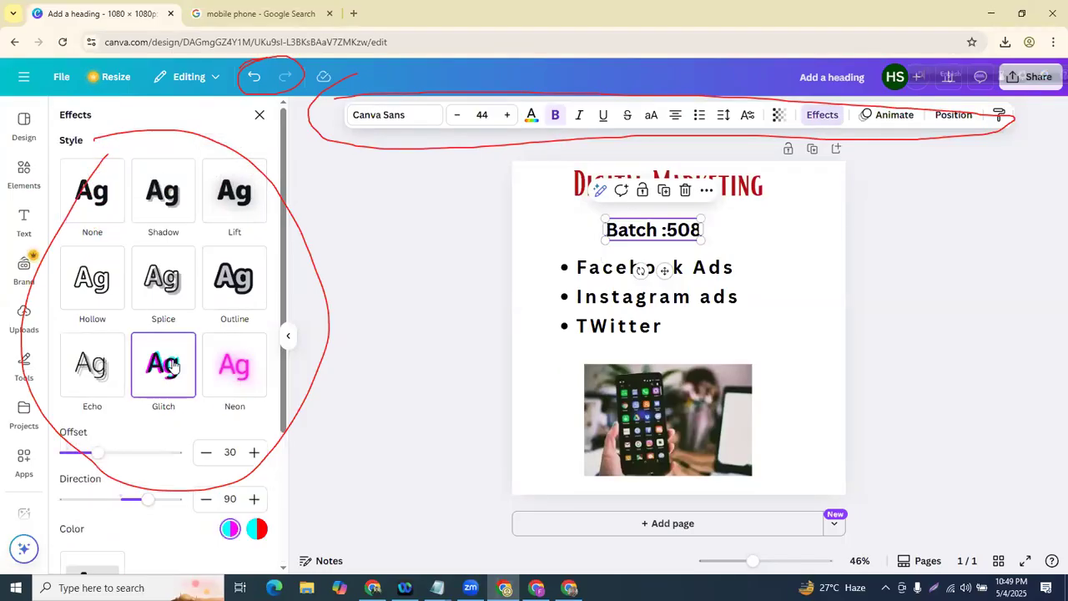
{"action": "left_click", "coordinate": [167, 271]}
{"action": "scroll", "coordinate": [171, 275], "scroll_direction": "down", "scroll_amount": 1}
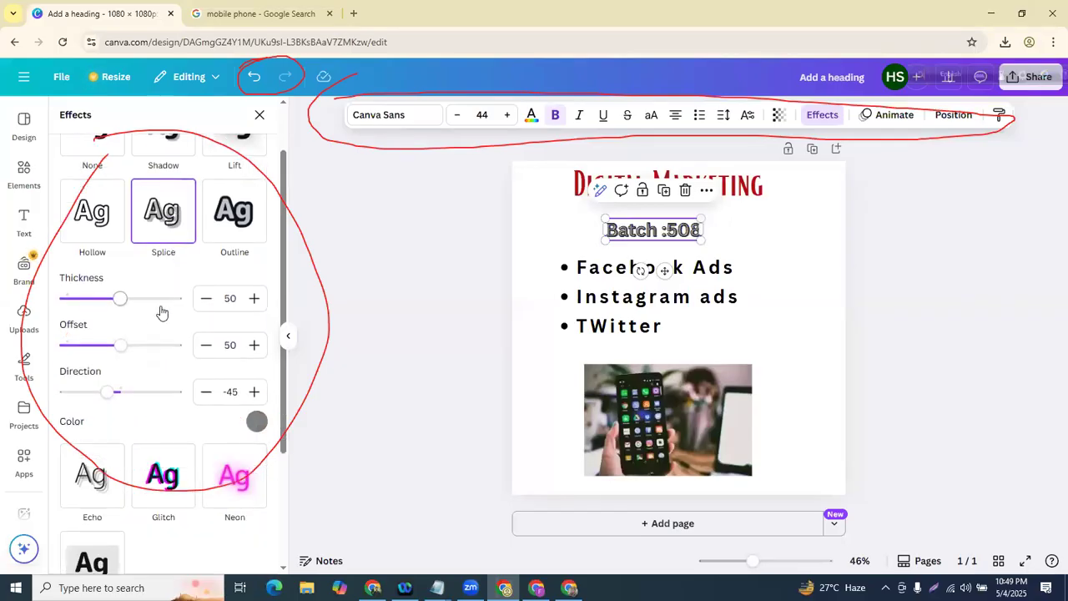
{"action": "left_click_drag", "start_coordinate": [124, 302], "coordinate": [149, 299]}
{"action": "left_click_drag", "start_coordinate": [141, 350], "coordinate": [123, 325]}
{"action": "scroll", "coordinate": [108, 389], "scroll_direction": "down", "scroll_amount": 1}
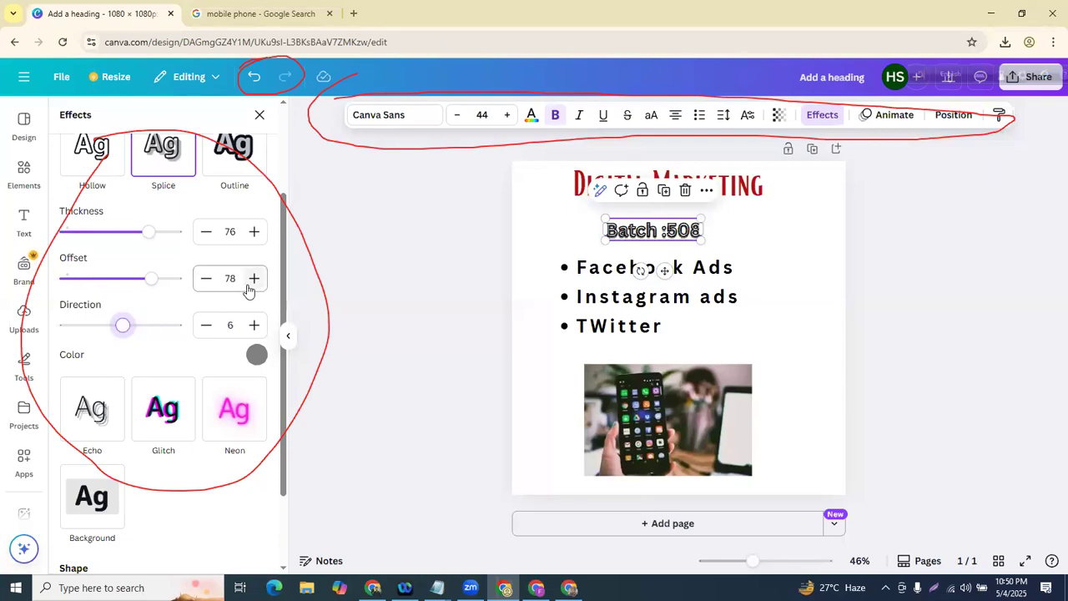
{"action": "scroll", "coordinate": [100, 267], "scroll_direction": "up", "scroll_amount": 2}
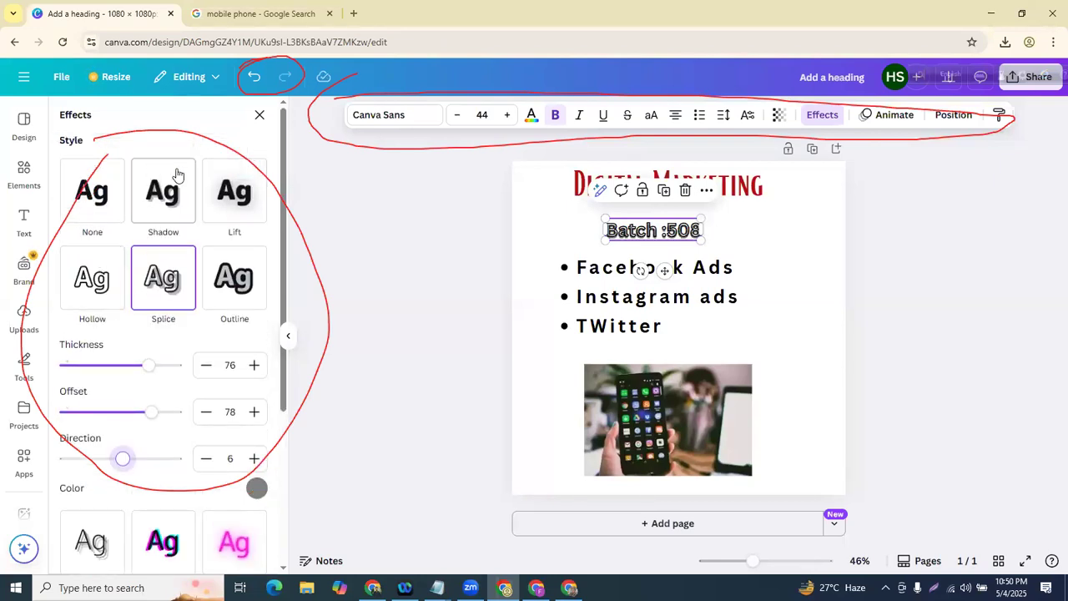
- Replace Splice with a Lift shadow, undoing a briefly tried yellow Background
{"action": "left_click", "coordinate": [102, 185]}
{"action": "left_click", "coordinate": [189, 189]}
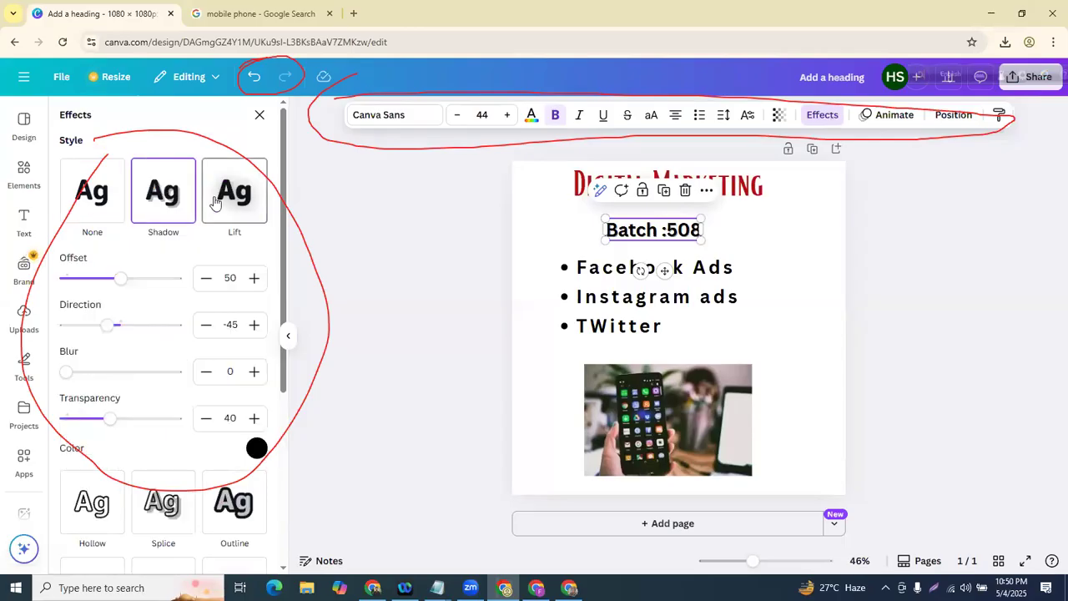
{"action": "left_click", "coordinate": [210, 207]}
{"action": "scroll", "coordinate": [163, 284], "scroll_direction": "down", "scroll_amount": 3}
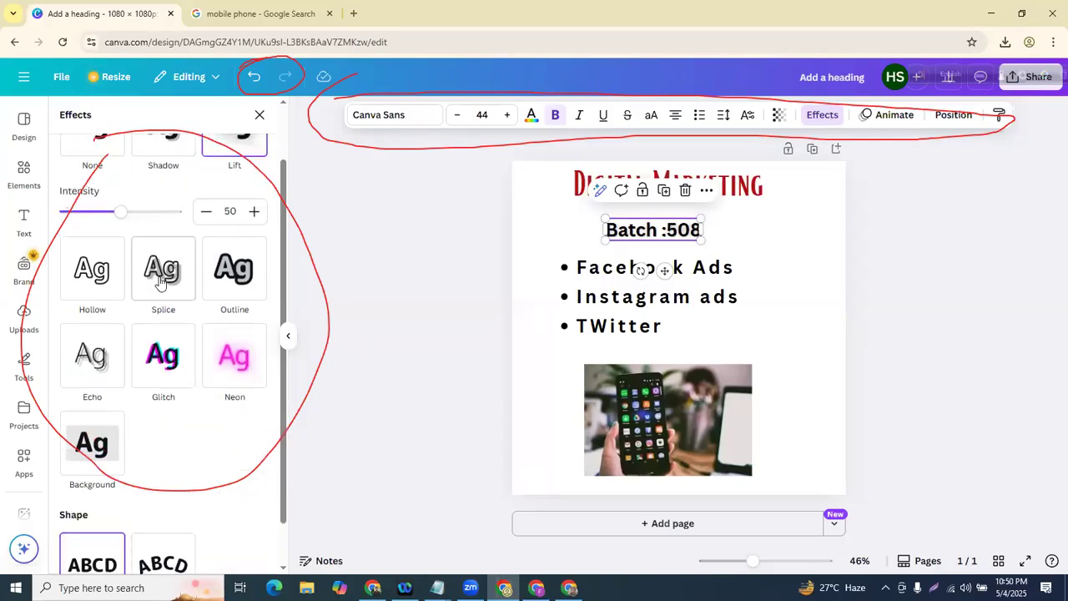
{"action": "left_click", "coordinate": [88, 409]}
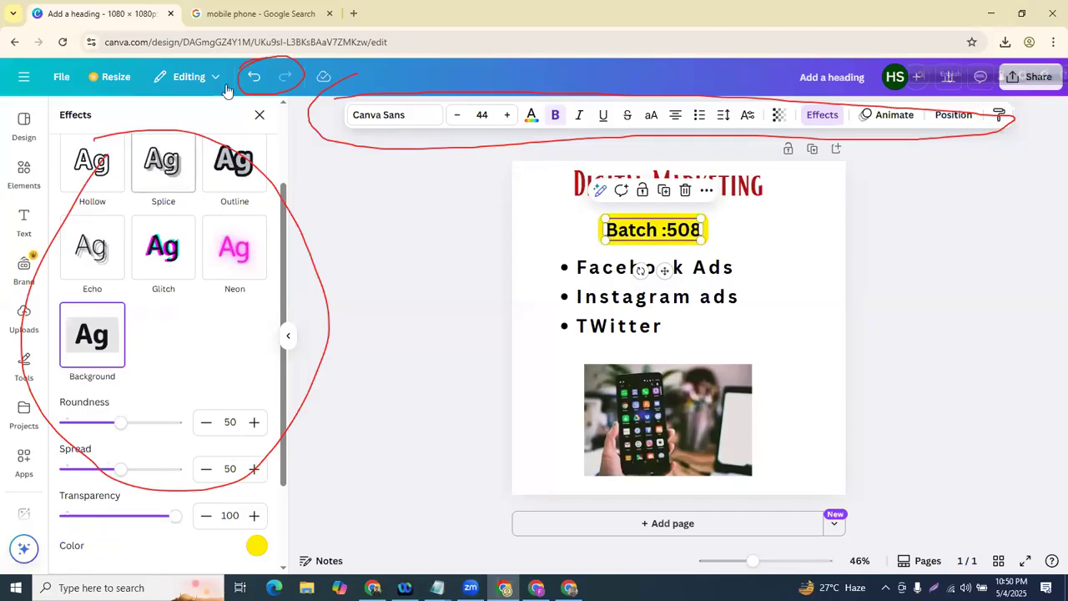
{"action": "left_click", "coordinate": [254, 76]}
{"action": "left_click", "coordinate": [391, 217]}
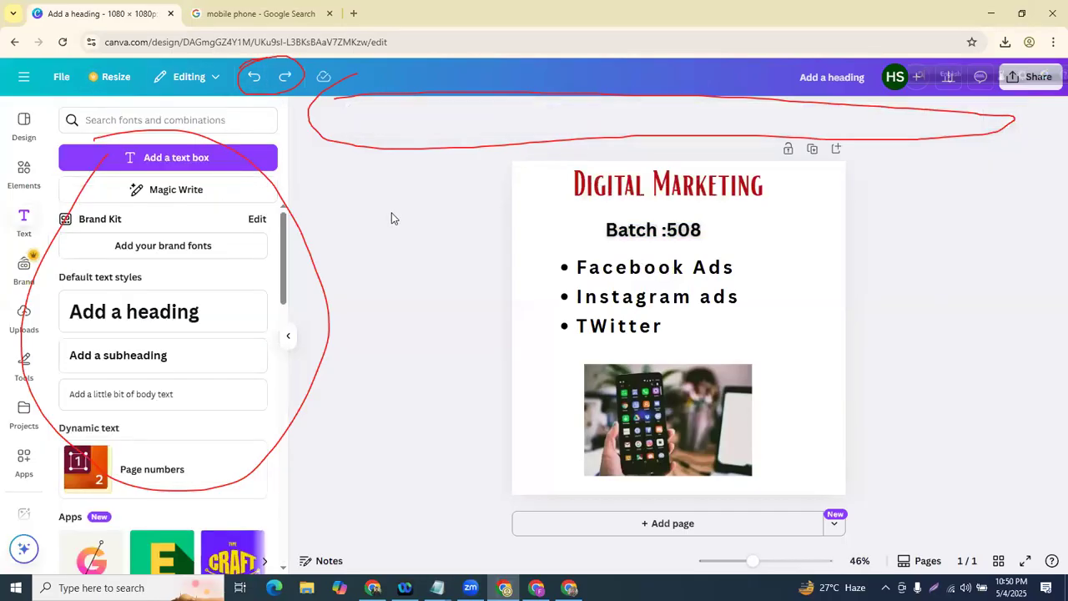
- Nudge Batch :508 up slightly and give the bulleted list the Typewriter animation
{"action": "left_click_drag", "start_coordinate": [645, 225], "coordinate": [646, 219]}
{"action": "left_click", "coordinate": [496, 281]}
{"action": "left_click", "coordinate": [645, 284]}
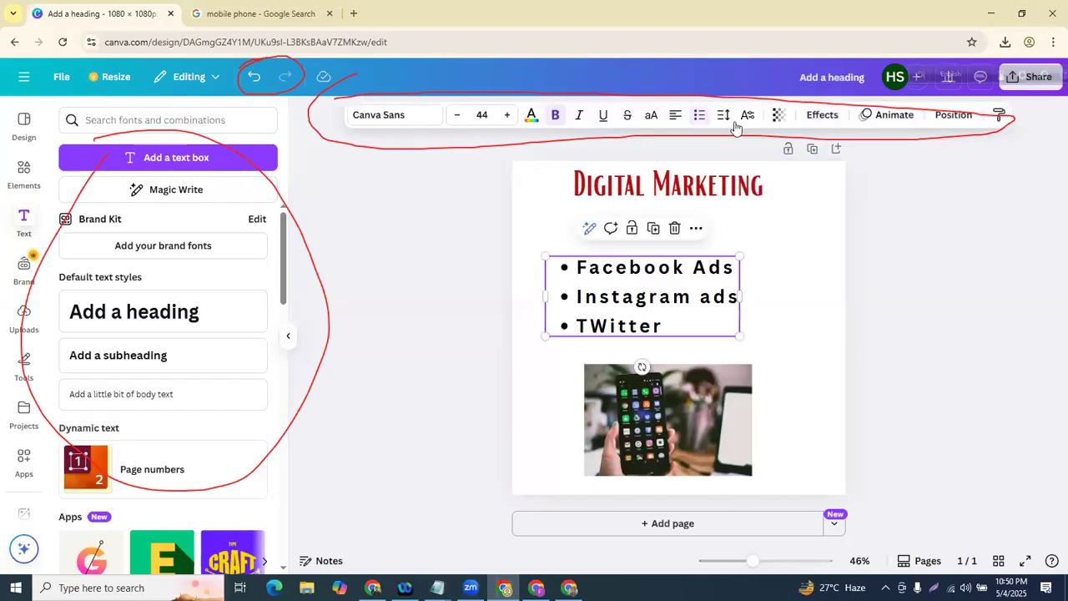
{"action": "left_click", "coordinate": [895, 116]}
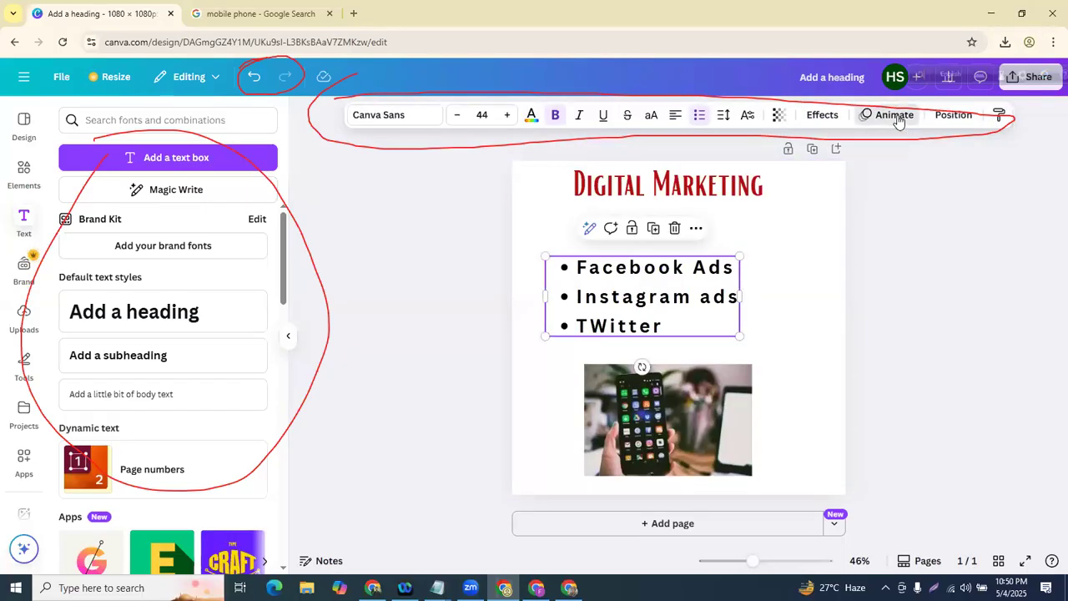
{"action": "mouse_move", "coordinate": [90, 378]}
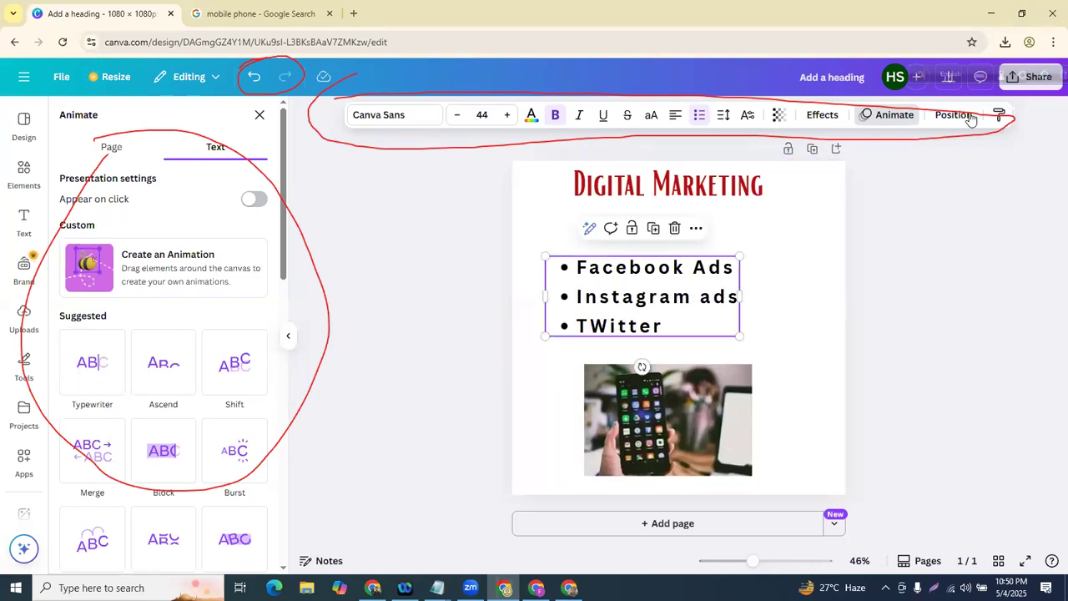
{"action": "left_click", "coordinate": [92, 370]}
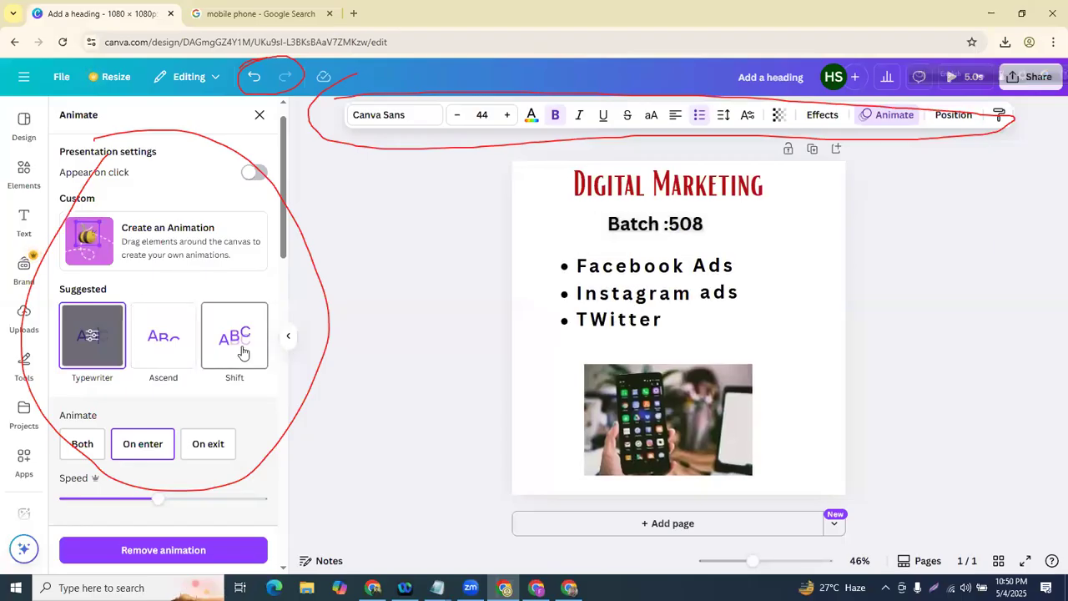
- Adjust the Typewriter speed slider, trying maximum then minimum
{"action": "scroll", "coordinate": [238, 344], "scroll_direction": "down", "scroll_amount": 4}
{"action": "scroll", "coordinate": [231, 335], "scroll_direction": "up", "scroll_amount": 4}
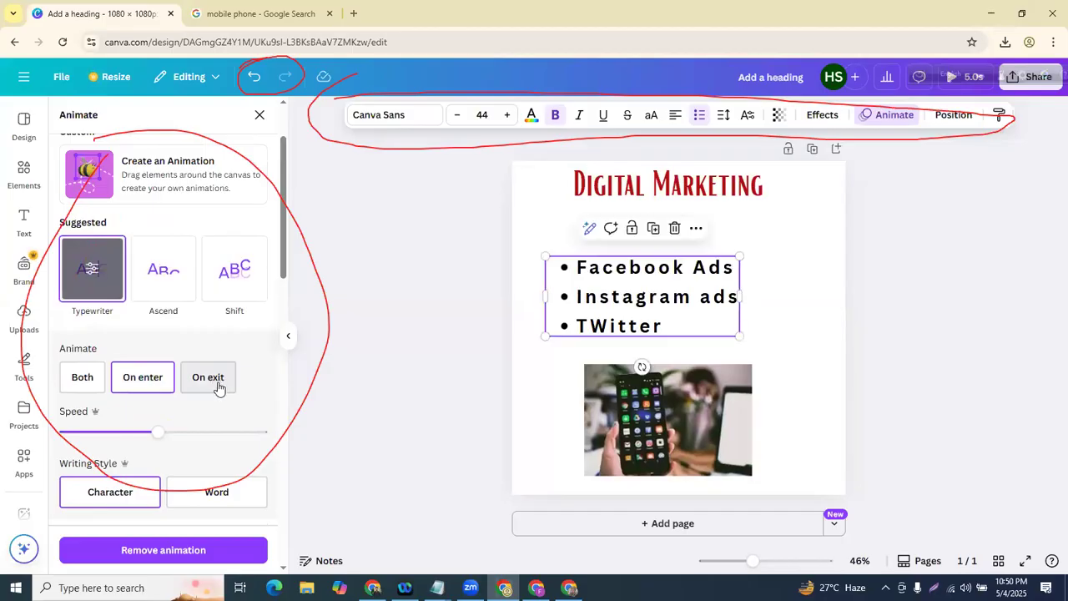
{"action": "scroll", "coordinate": [127, 420], "scroll_direction": "up", "scroll_amount": 2}
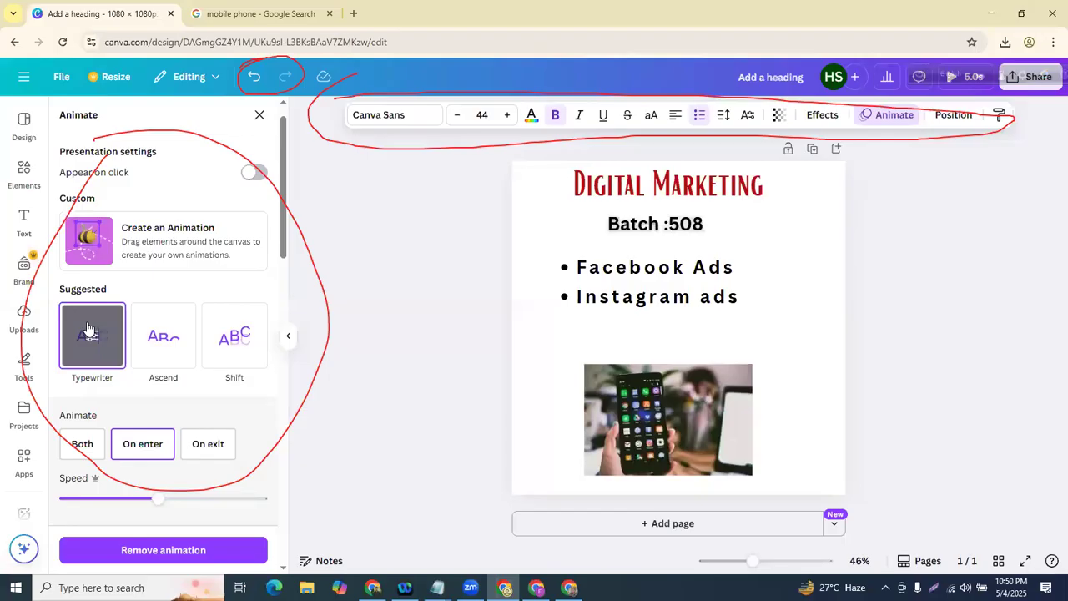
{"action": "scroll", "coordinate": [89, 328], "scroll_direction": "down", "scroll_amount": 2}
{"action": "left_click_drag", "start_coordinate": [143, 372], "coordinate": [171, 368]}
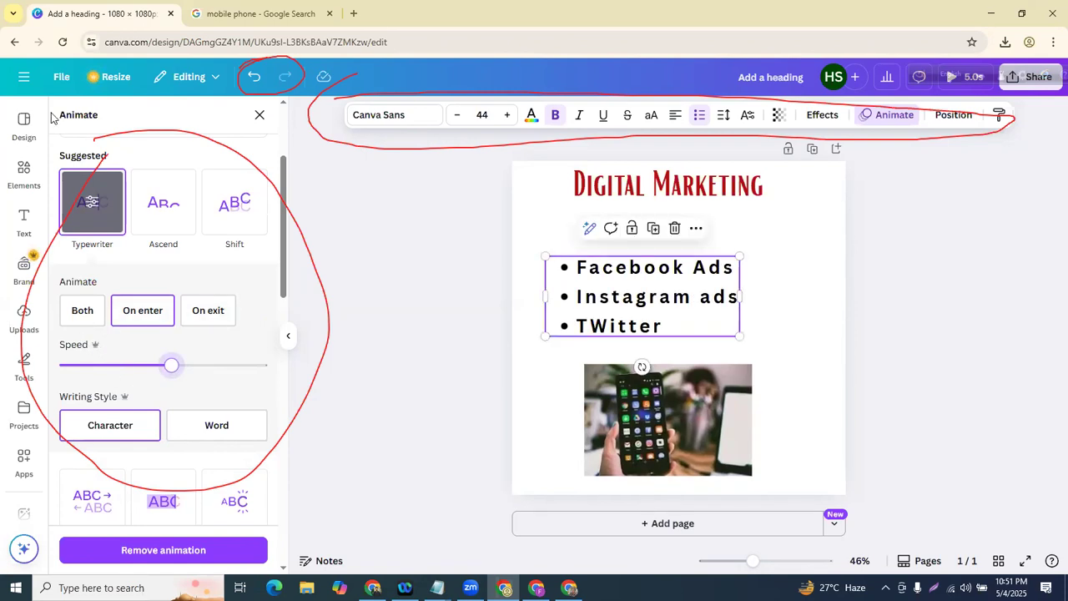
{"action": "mouse_move", "coordinate": [95, 335]}
{"action": "left_mouse_down"}
{"action": "mouse_move", "coordinate": [125, 346]}
{"action": "mouse_move", "coordinate": [90, 357]}
{"action": "mouse_move", "coordinate": [83, 337]}
{"action": "left_mouse_up"}
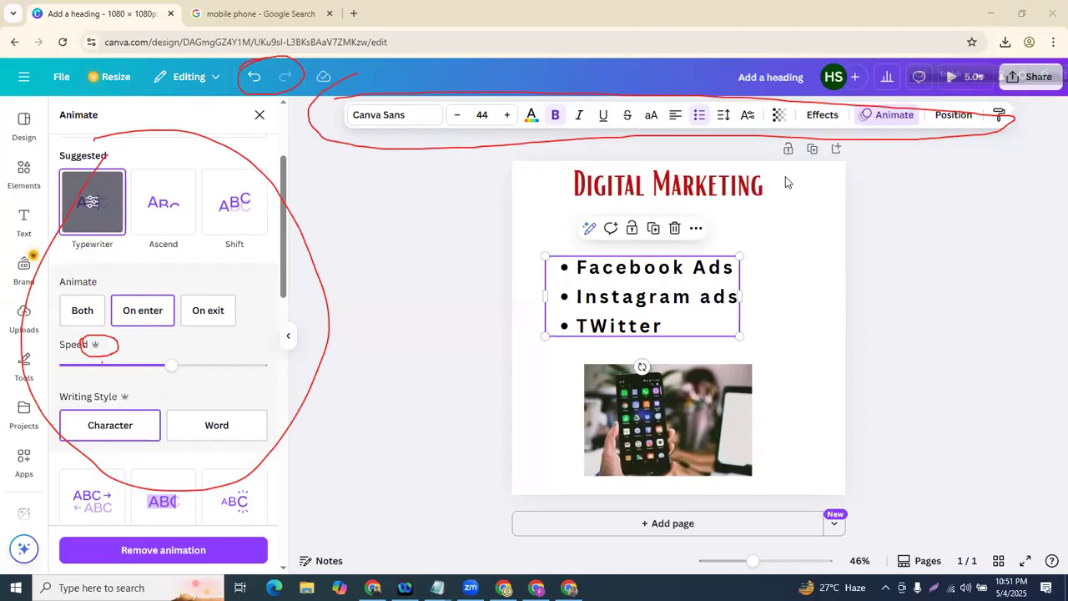
{"action": "left_click", "coordinate": [164, 365]}
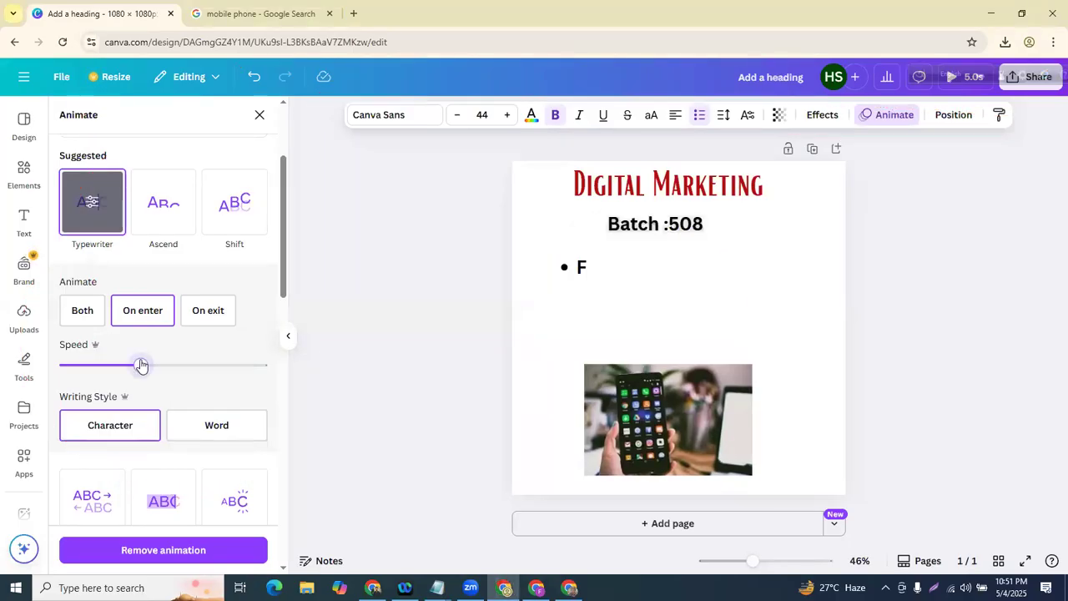
{"action": "left_click_drag", "start_coordinate": [196, 368], "coordinate": [418, 380]}
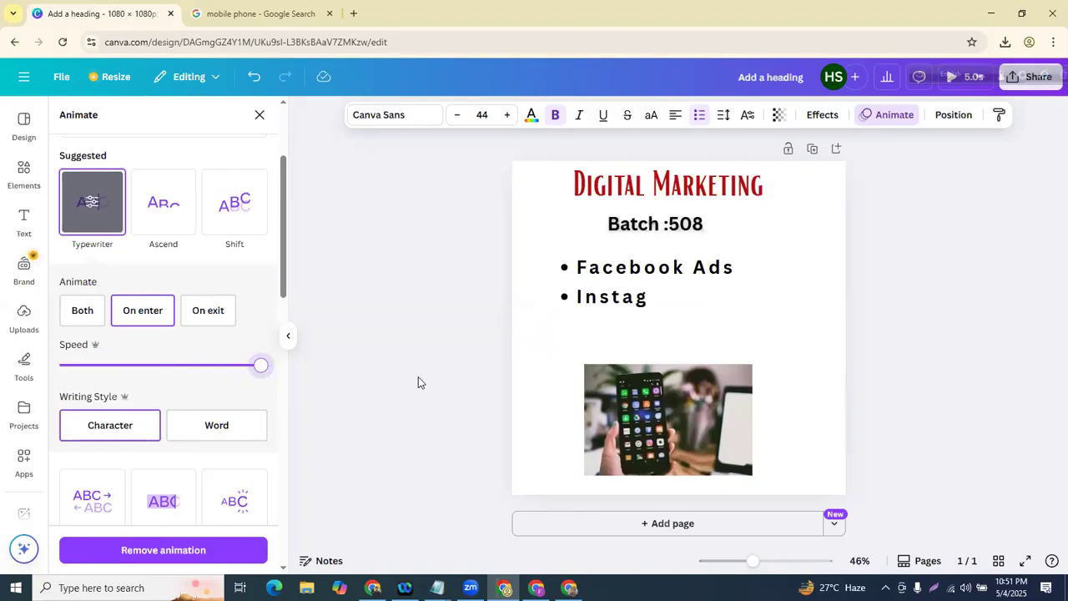
{"action": "left_click_drag", "start_coordinate": [209, 375], "coordinate": [58, 368]}
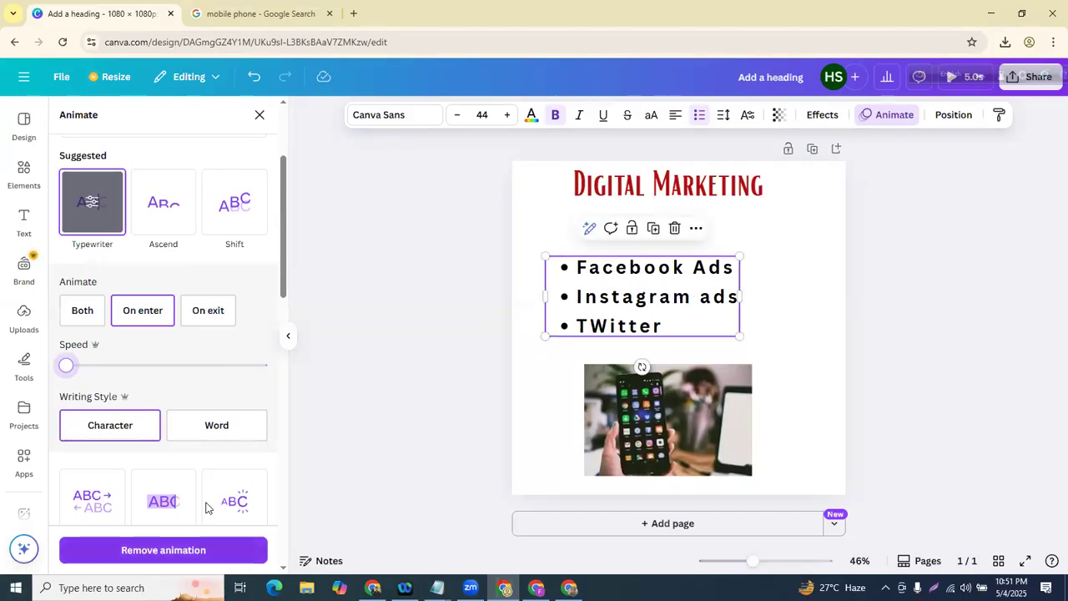
- Swap the list's animation to Burst after a brief Merge trial
{"action": "scroll", "coordinate": [206, 508], "scroll_direction": "down", "scroll_amount": 3}
{"action": "left_click", "coordinate": [105, 317]}
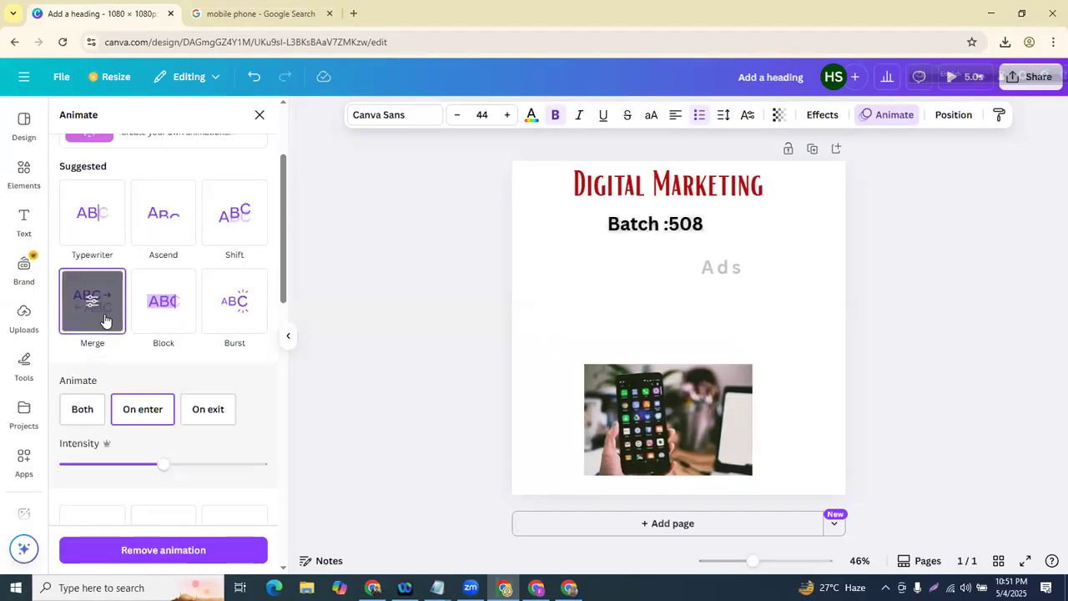
{"action": "left_click", "coordinate": [216, 311]}
{"action": "scroll", "coordinate": [153, 346], "scroll_direction": "up", "scroll_amount": 2}
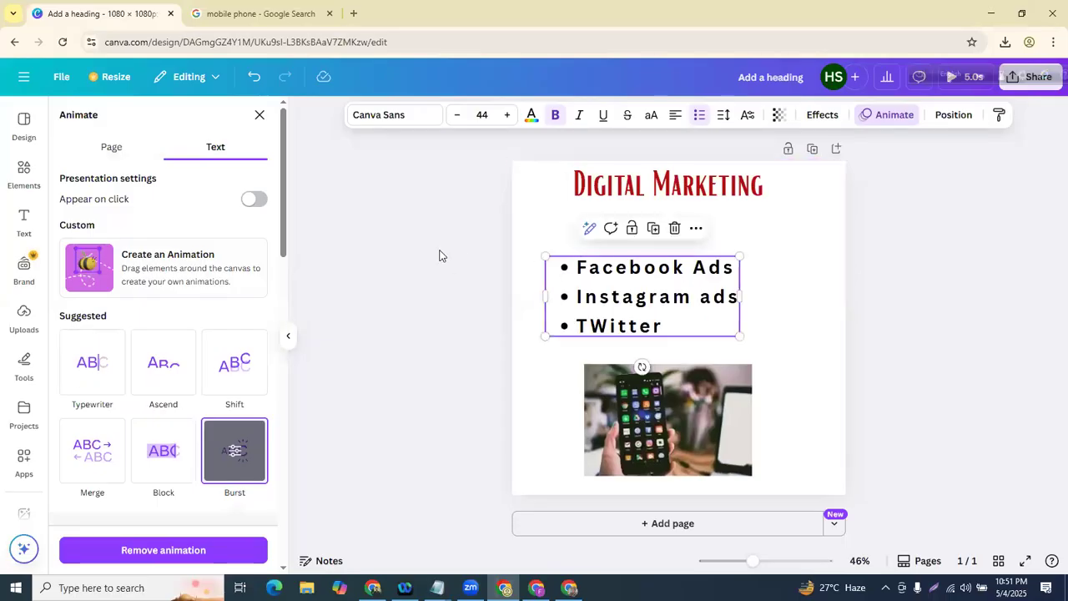
{"action": "key", "text": "Escape"}
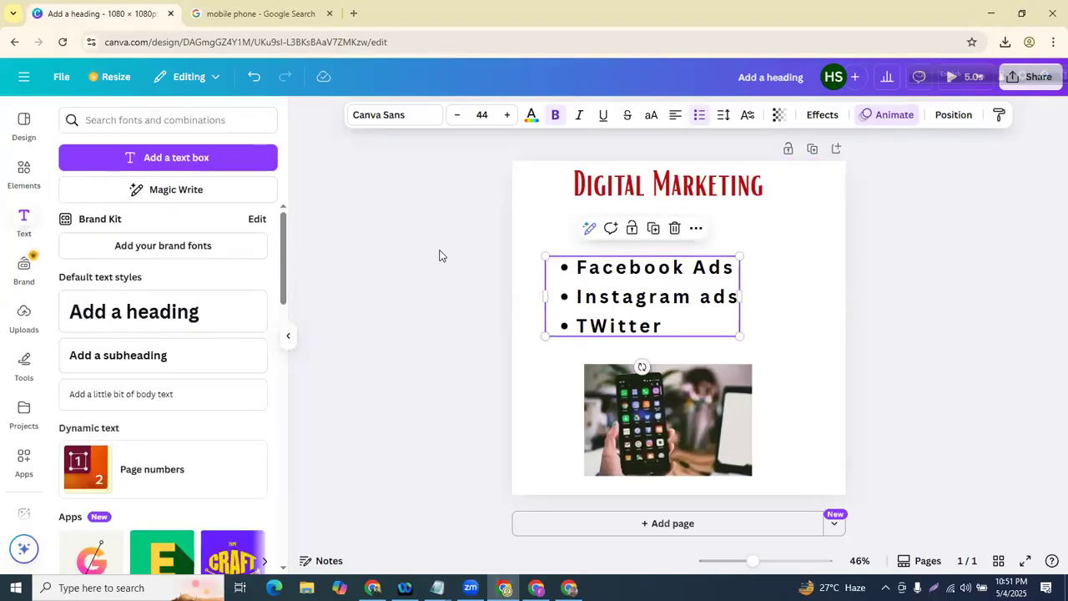
- Centre the Digital Marketing heading horizontally on the guide at the top of the post
{"action": "left_click", "coordinate": [438, 284]}
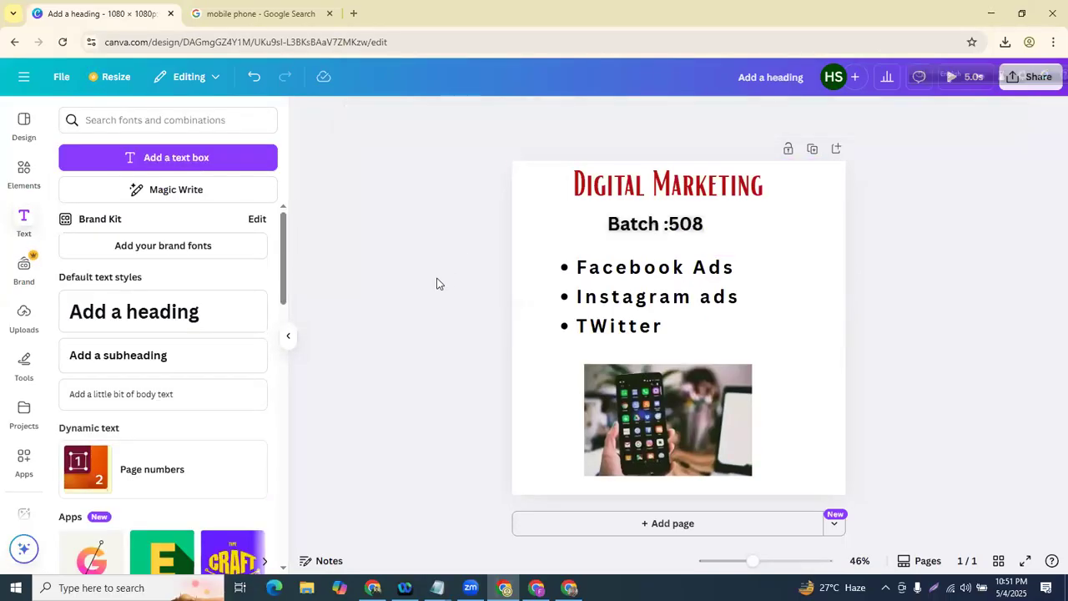
{"action": "left_click_drag", "start_coordinate": [614, 184], "coordinate": [608, 189]}
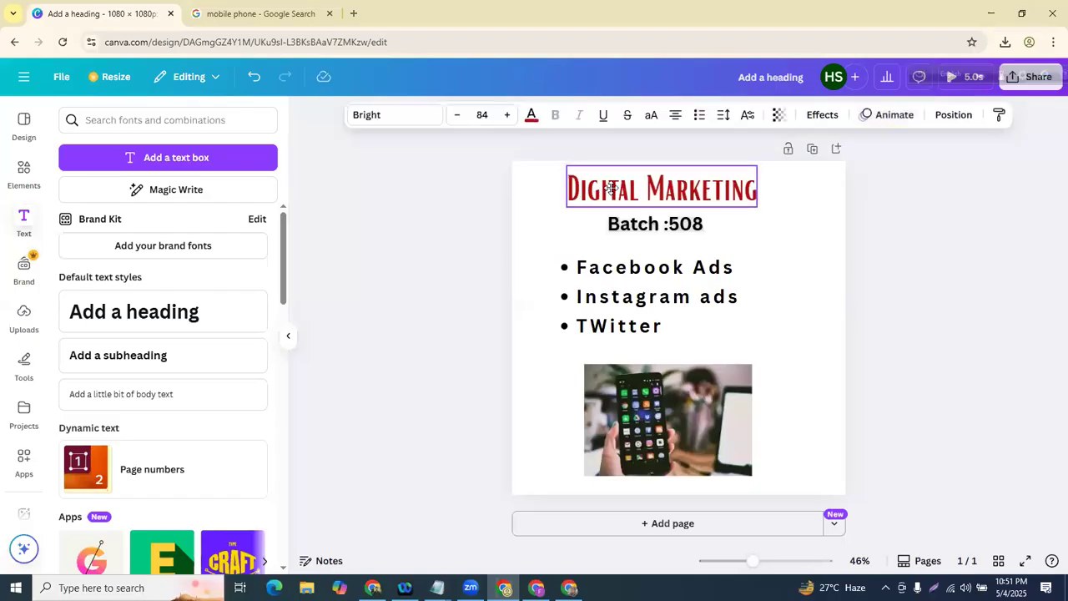
{"action": "left_click", "coordinate": [434, 336]}
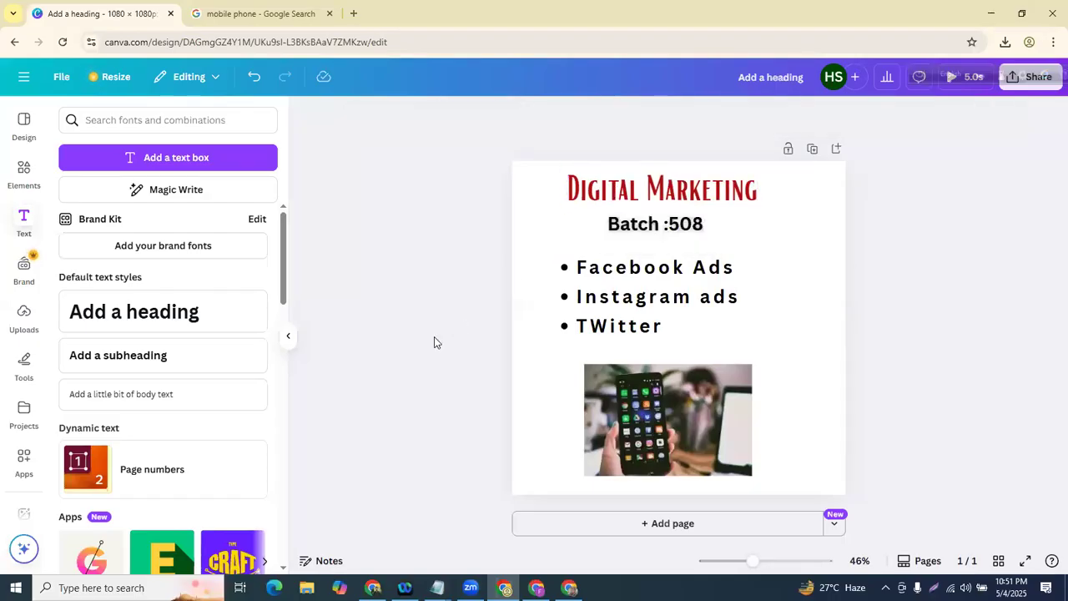
{"action": "left_click", "coordinate": [643, 193]}
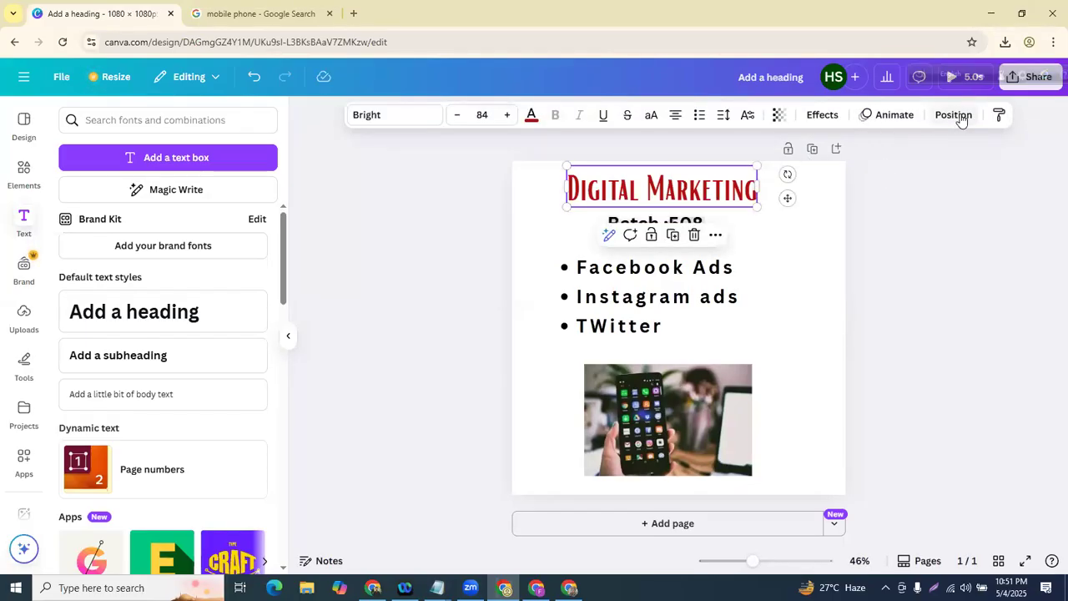
{"action": "left_click_drag", "start_coordinate": [788, 198], "coordinate": [719, 190]}
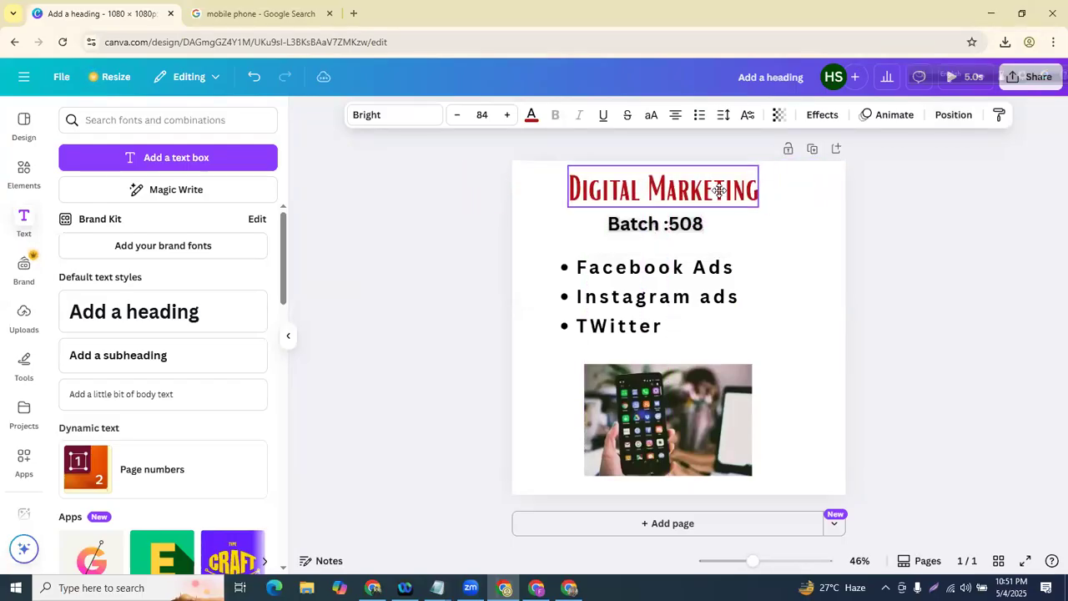
{"action": "left_click", "coordinate": [409, 287]}
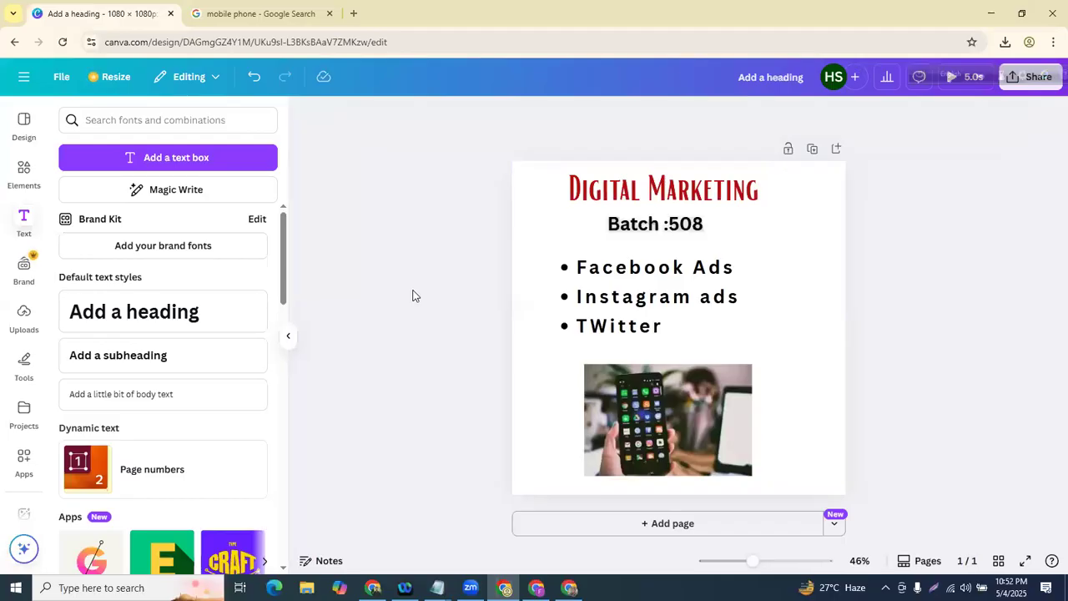
{"action": "left_click", "coordinate": [655, 380]}
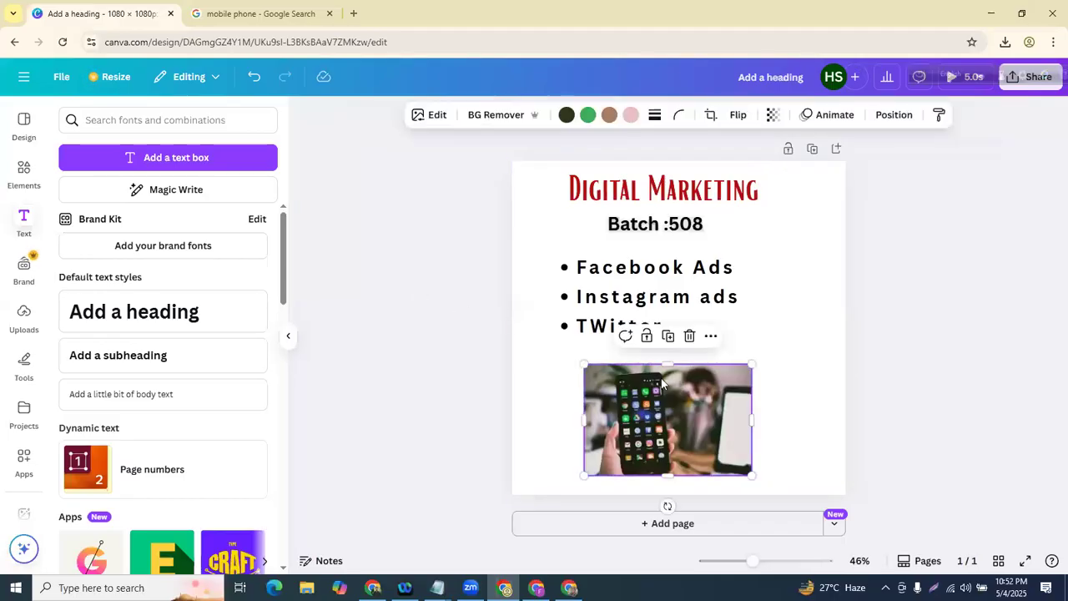
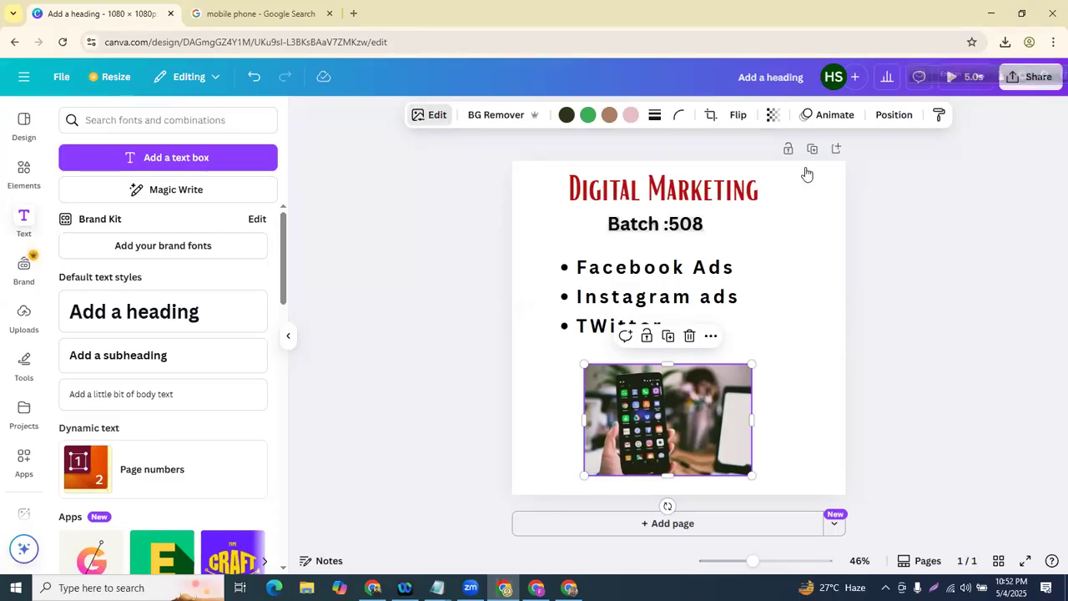
- Adjust the phone photo to Temperature 47, Tint 46, Brightness 27 and Contrast 42
{"action": "left_click", "coordinate": [438, 115]}
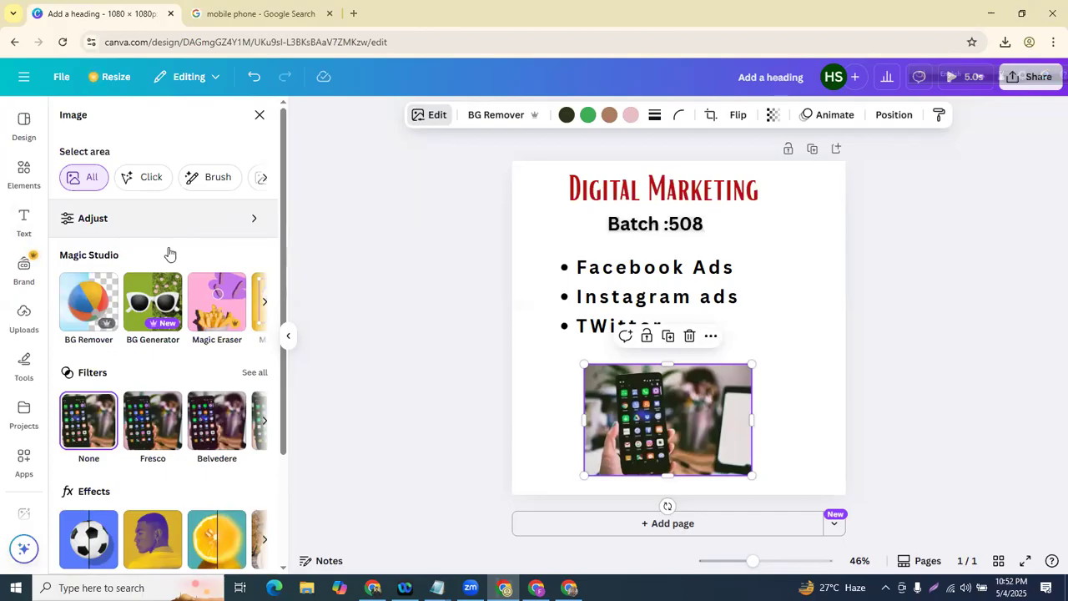
{"action": "left_click", "coordinate": [211, 227]}
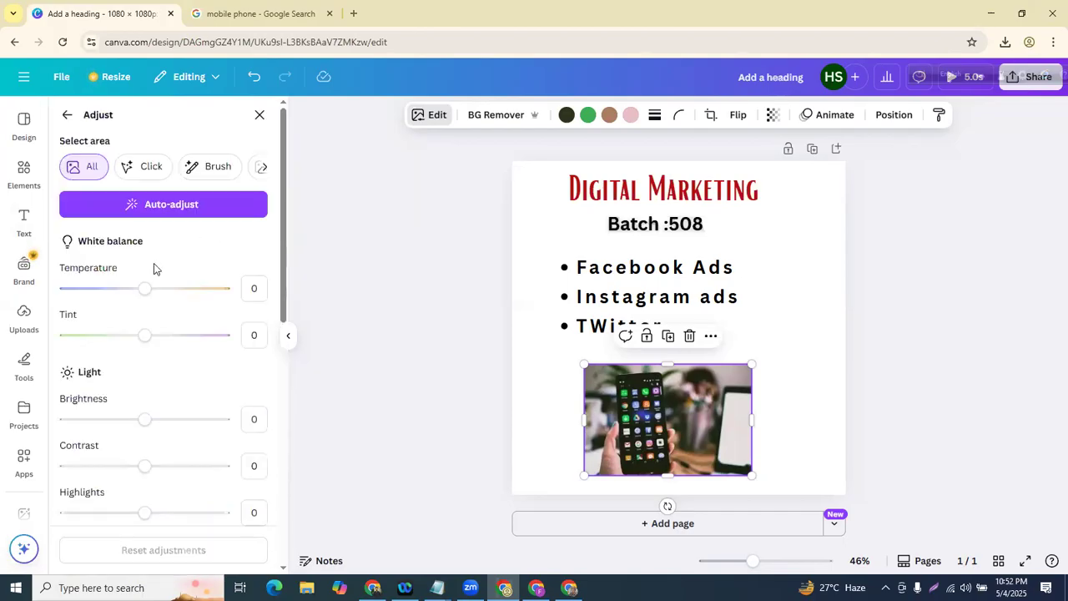
{"action": "left_click_drag", "start_coordinate": [138, 290], "coordinate": [182, 289]}
{"action": "left_click_drag", "start_coordinate": [146, 336], "coordinate": [180, 336]}
{"action": "mouse_move", "coordinate": [146, 420]}
{"action": "left_mouse_down"}
{"action": "mouse_move", "coordinate": [179, 424]}
{"action": "mouse_move", "coordinate": [139, 417]}
{"action": "mouse_move", "coordinate": [166, 416]}
{"action": "left_mouse_up"}
{"action": "scroll", "coordinate": [126, 376], "scroll_direction": "down", "scroll_amount": 3}
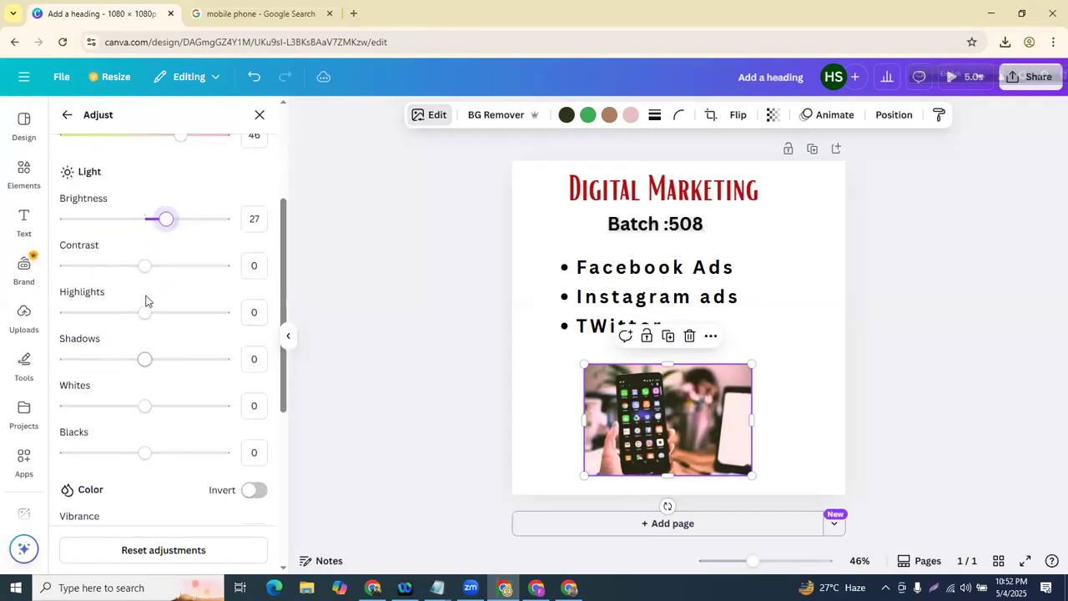
{"action": "left_click_drag", "start_coordinate": [142, 267], "coordinate": [178, 266]}
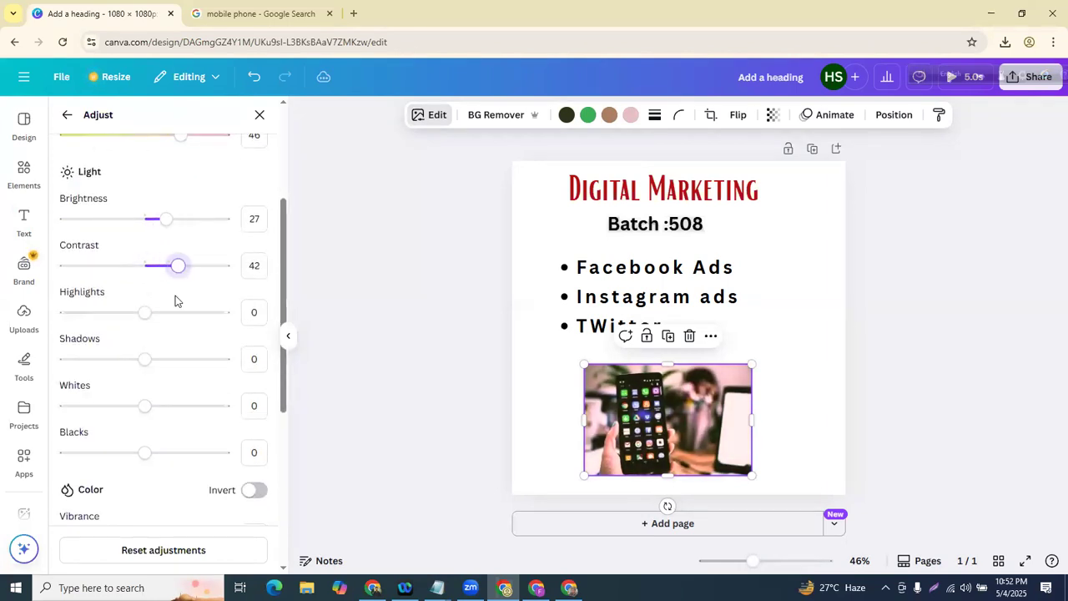
{"action": "mouse_move", "coordinate": [142, 361]}
{"action": "left_mouse_down"}
{"action": "mouse_move", "coordinate": [210, 362]}
{"action": "mouse_move", "coordinate": [143, 356]}
{"action": "left_mouse_up"}
{"action": "scroll", "coordinate": [117, 350], "scroll_direction": "up", "scroll_amount": 3}
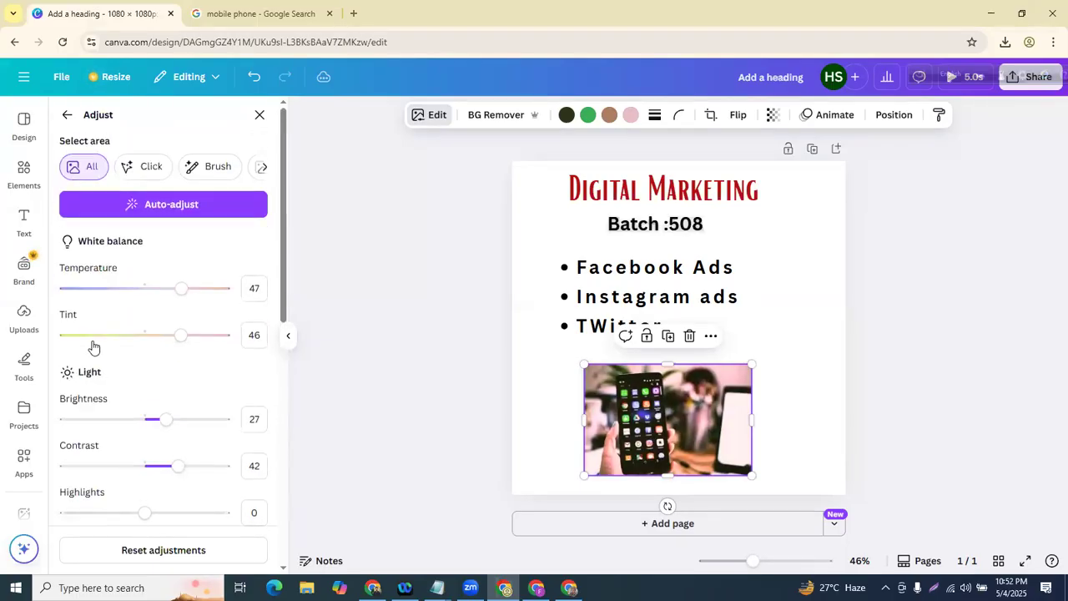
- Bring up the Background Generator for the phone photo
{"action": "left_click", "coordinate": [71, 116]}
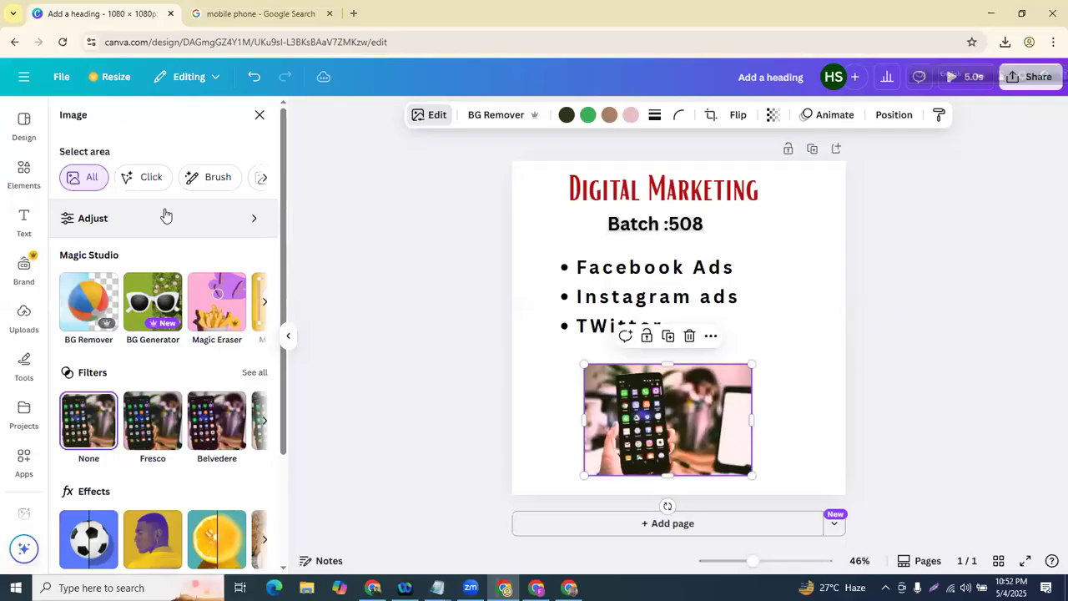
{"action": "scroll", "coordinate": [148, 219], "scroll_direction": "down", "scroll_amount": 1}
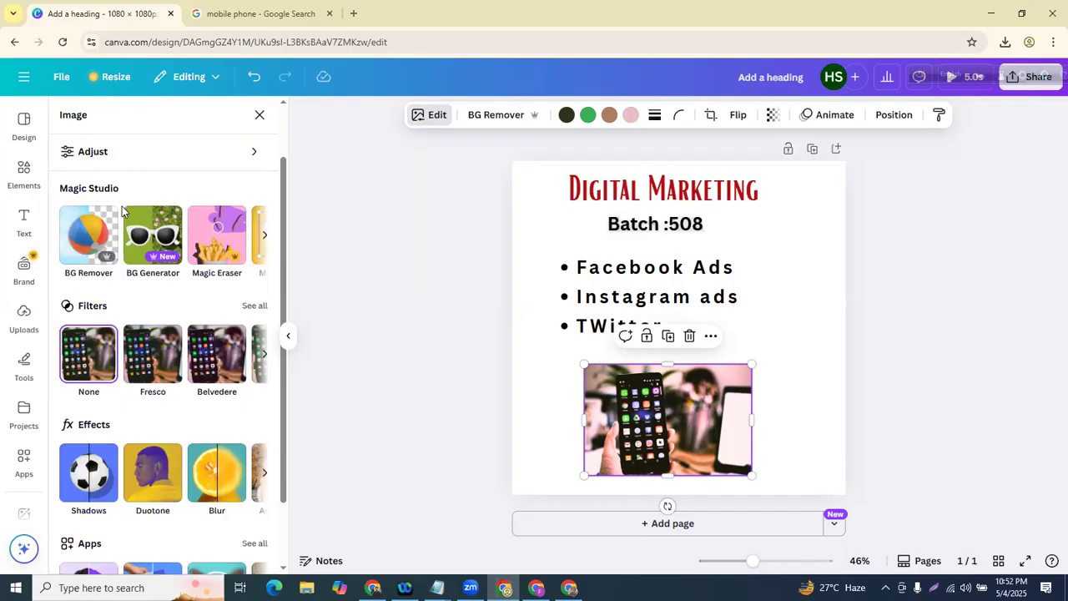
{"action": "scroll", "coordinate": [117, 221], "scroll_direction": "up", "scroll_amount": 1}
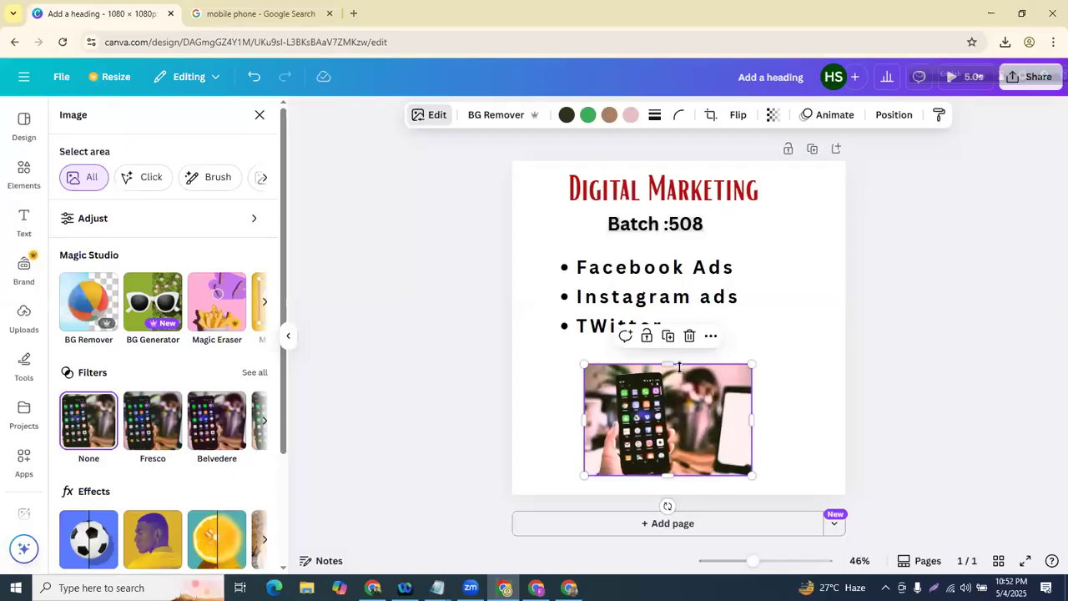
{"action": "left_click", "coordinate": [142, 306]}
- Generate a 'wall' background for the photo, then undo it to restore the original backdrop
{"action": "left_click", "coordinate": [100, 178]}
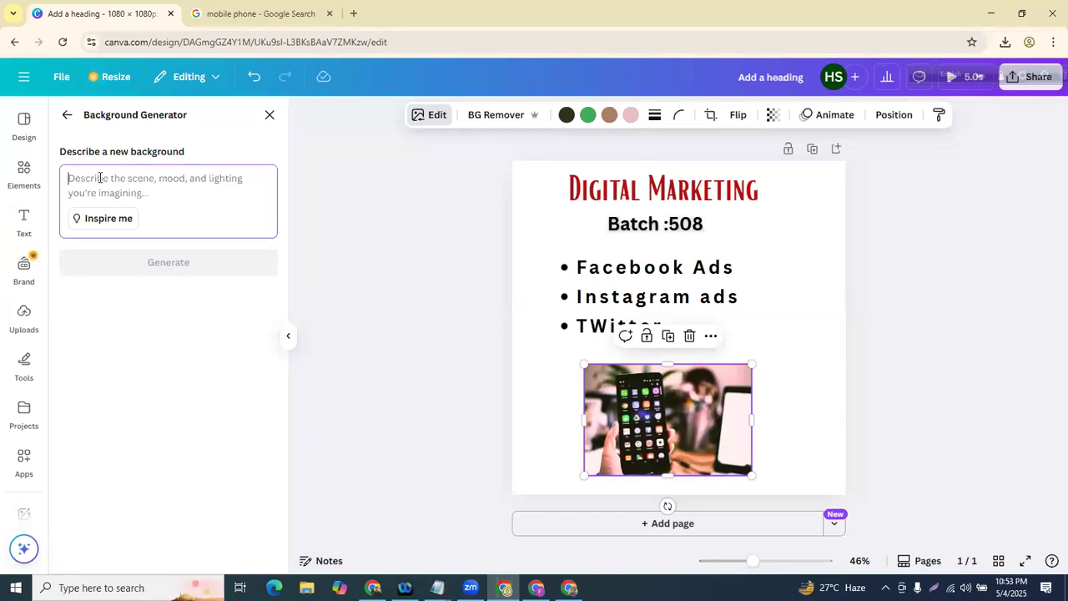
{"action": "type", "text": "wall"}
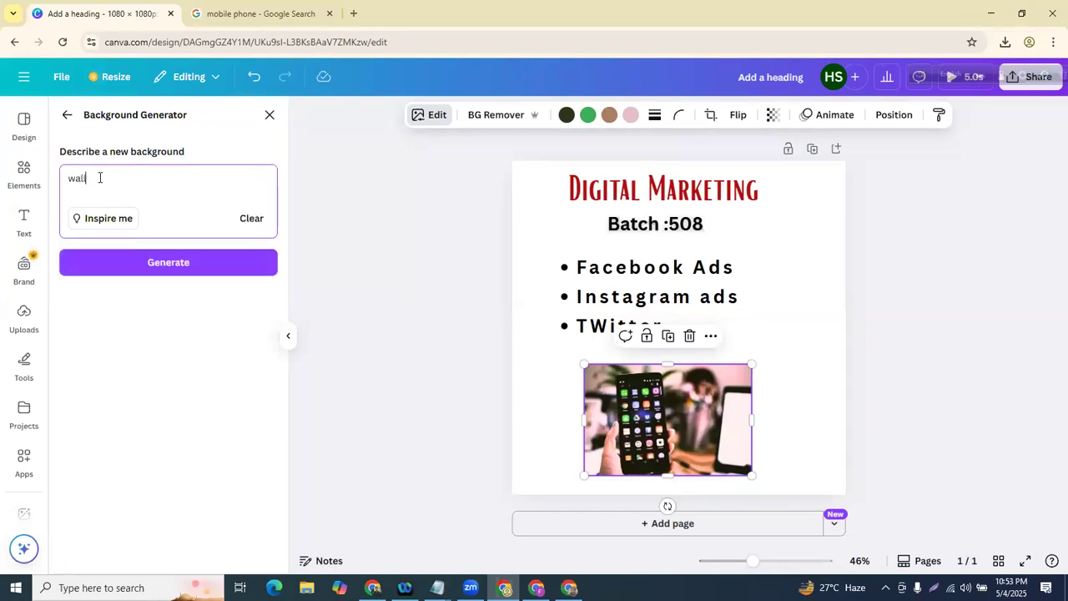
{"action": "left_click", "coordinate": [125, 260]}
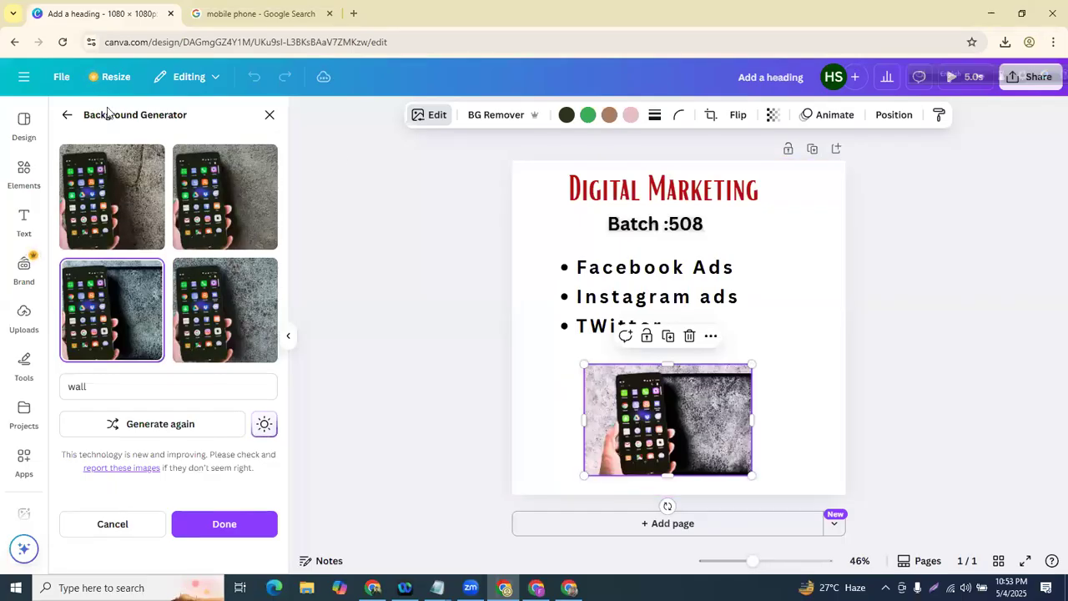
{"action": "left_click", "coordinate": [68, 118]}
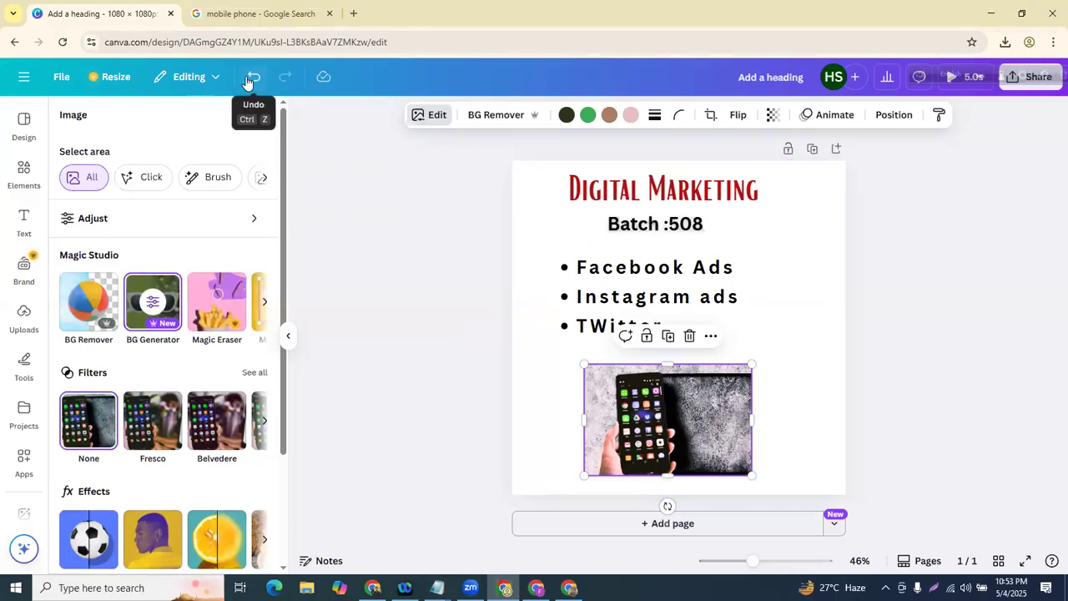
{"action": "left_click", "coordinate": [249, 79]}
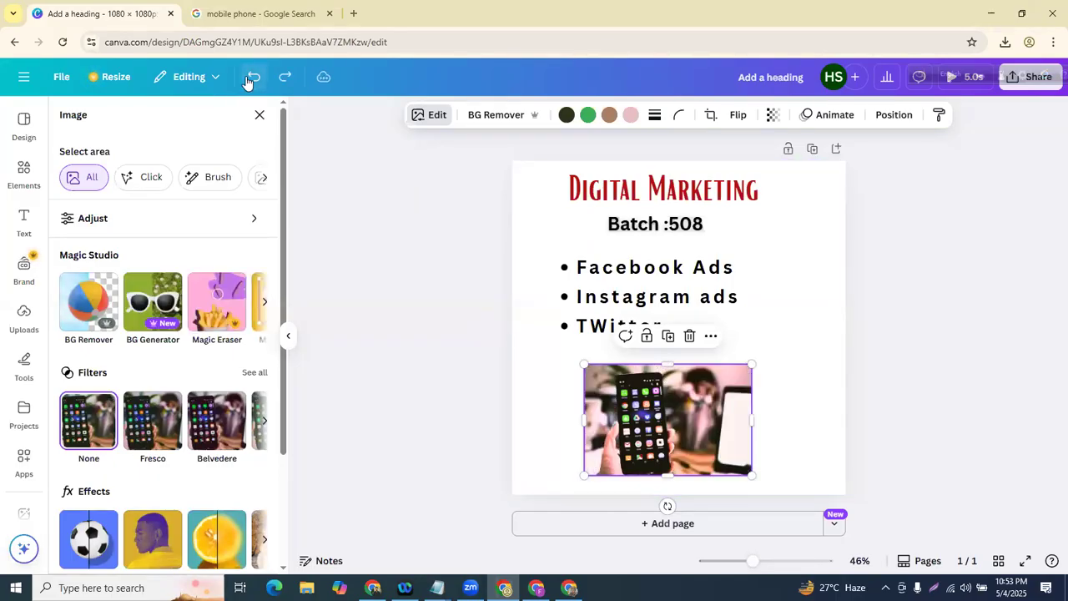
{"action": "left_click", "coordinate": [215, 309]}
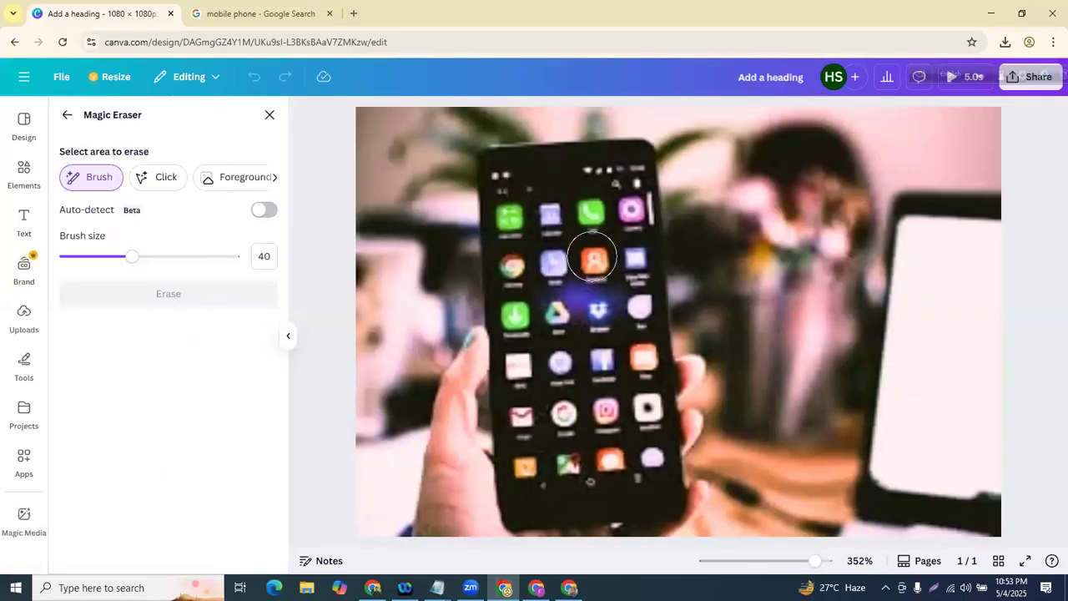
{"action": "mouse_move", "coordinate": [484, 154]}
{"action": "left_mouse_down"}
{"action": "mouse_move", "coordinate": [495, 250]}
{"action": "mouse_move", "coordinate": [574, 445]}
{"action": "mouse_move", "coordinate": [461, 274]}
{"action": "mouse_move", "coordinate": [519, 264]}
{"action": "mouse_move", "coordinate": [462, 361]}
{"action": "mouse_move", "coordinate": [494, 354]}
{"action": "mouse_move", "coordinate": [581, 284]}
{"action": "left_mouse_up"}
{"action": "left_click", "coordinate": [64, 115]}
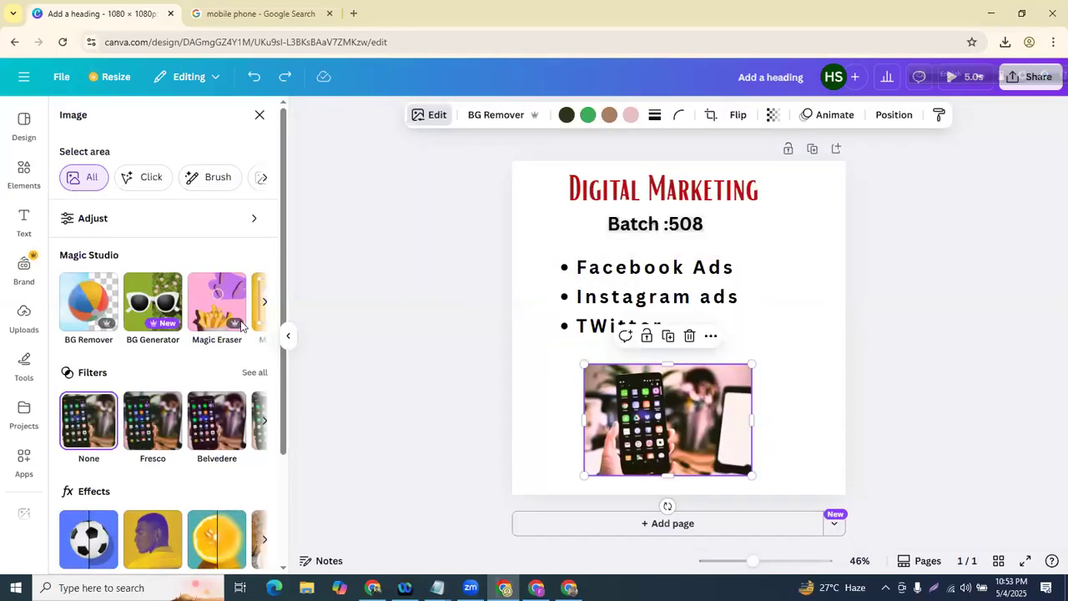
{"action": "left_click", "coordinate": [263, 301]}
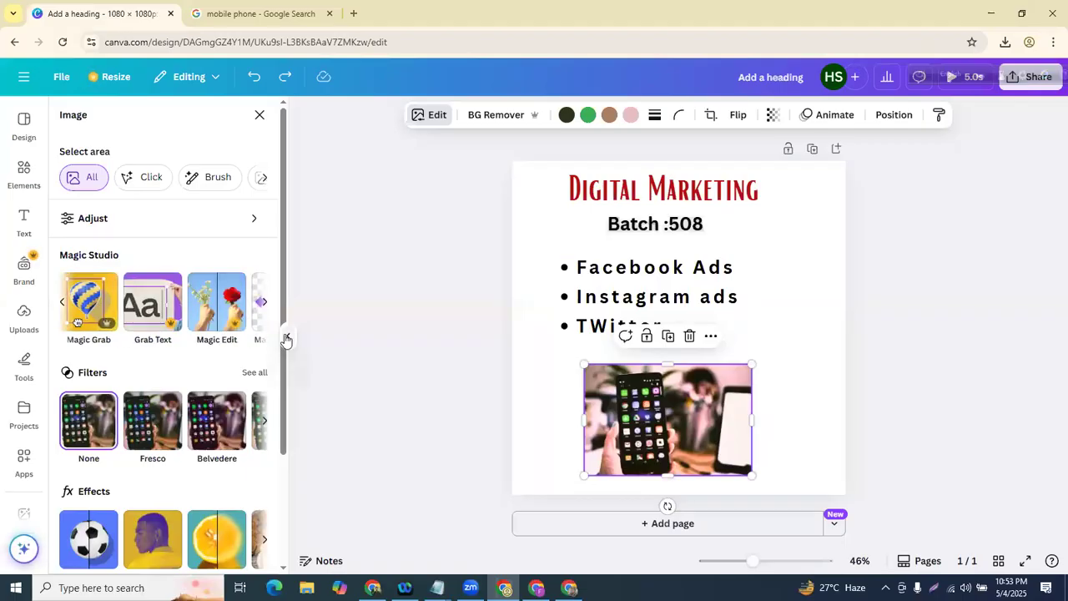
{"action": "left_click", "coordinate": [106, 306]}
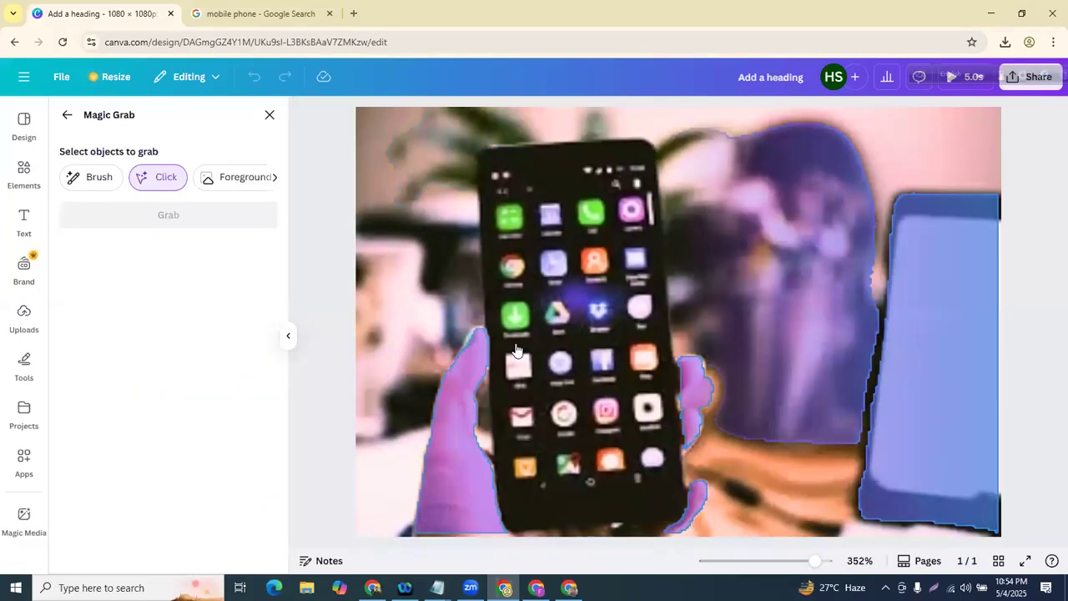
{"action": "left_click", "coordinate": [631, 290]}
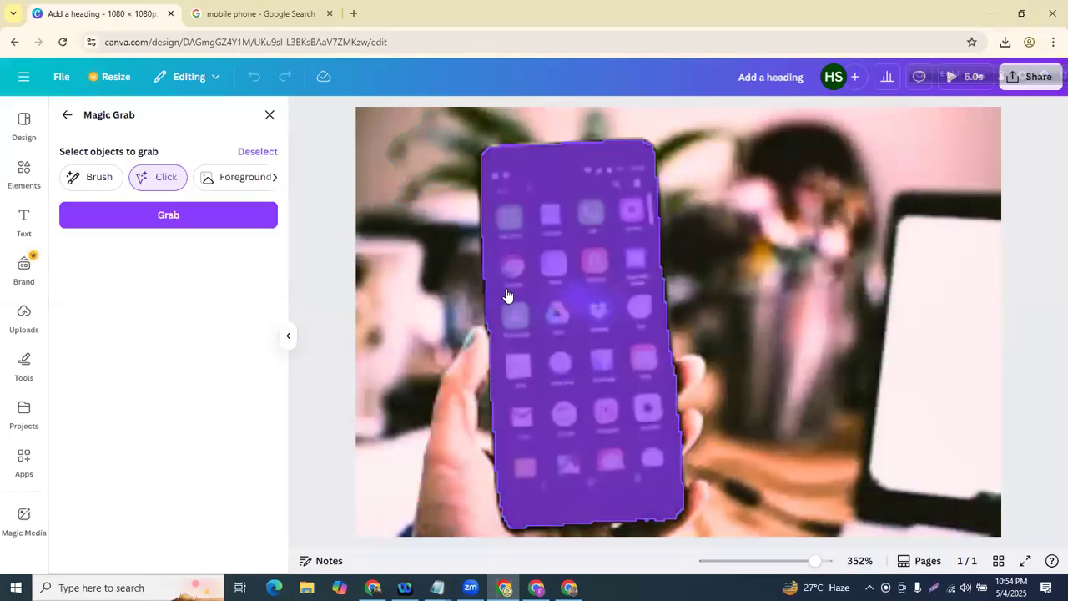
{"action": "left_click", "coordinate": [451, 420]}
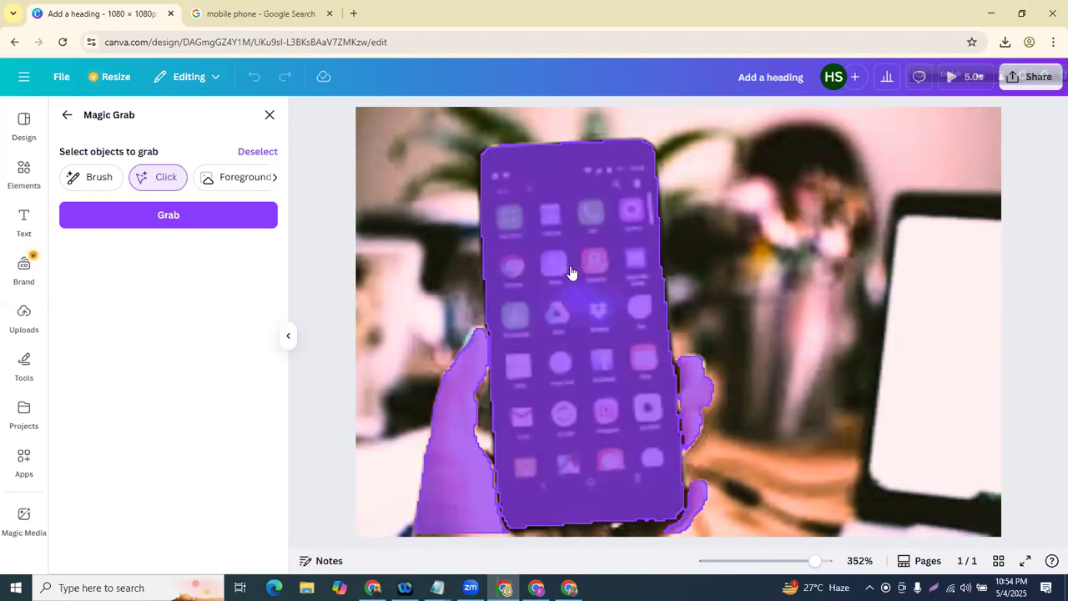
{"action": "left_click", "coordinate": [581, 218]}
{"action": "left_click", "coordinate": [249, 219]}
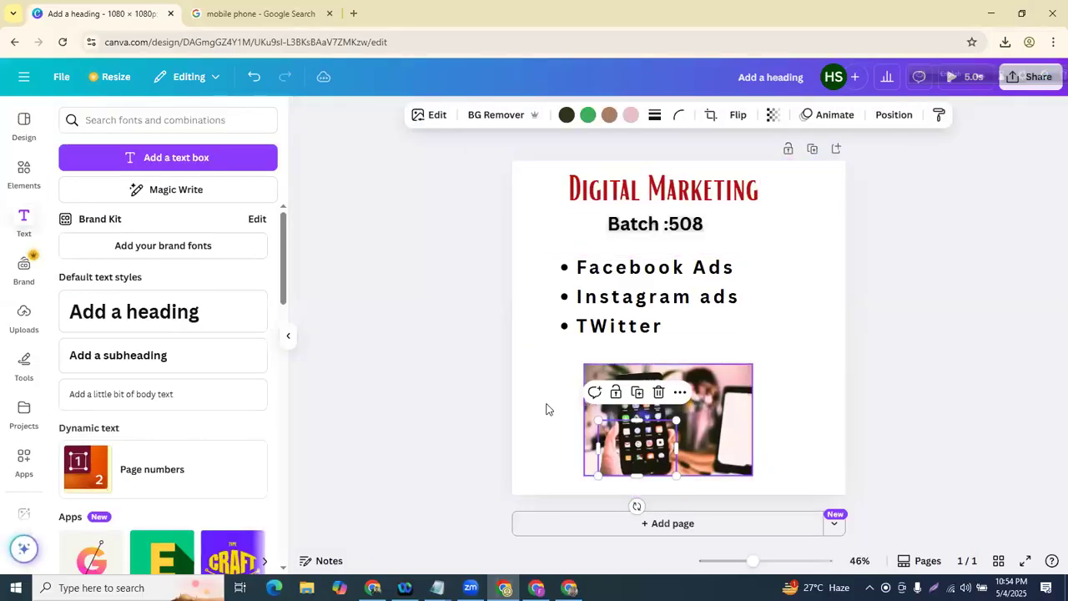
{"action": "key", "text": "Escape"}
{"action": "left_click_drag", "start_coordinate": [632, 405], "coordinate": [744, 365]}
{"action": "left_click_drag", "start_coordinate": [635, 434], "coordinate": [602, 392]}
{"action": "left_click_drag", "start_coordinate": [747, 401], "coordinate": [672, 413]}
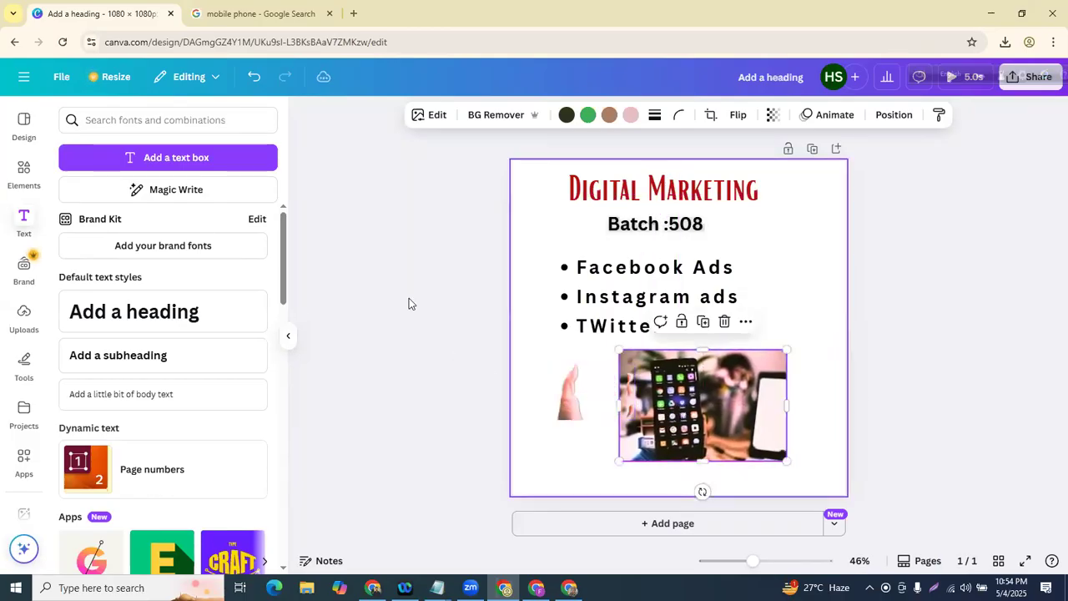
{"action": "left_click", "coordinate": [255, 78]}
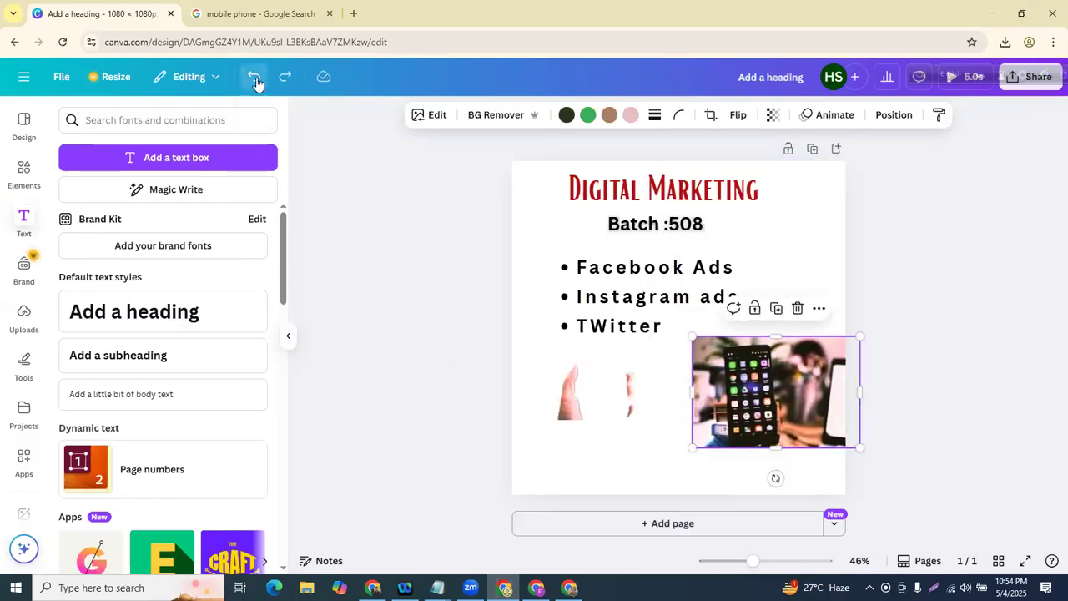
{"action": "left_click", "coordinate": [255, 78]}
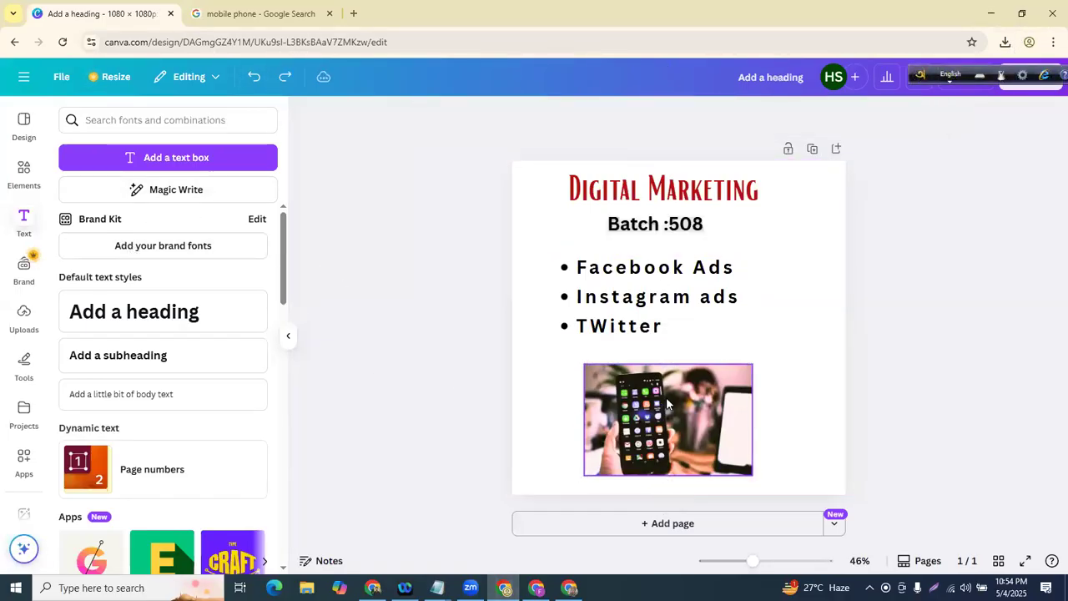
{"action": "left_click", "coordinate": [430, 117]}
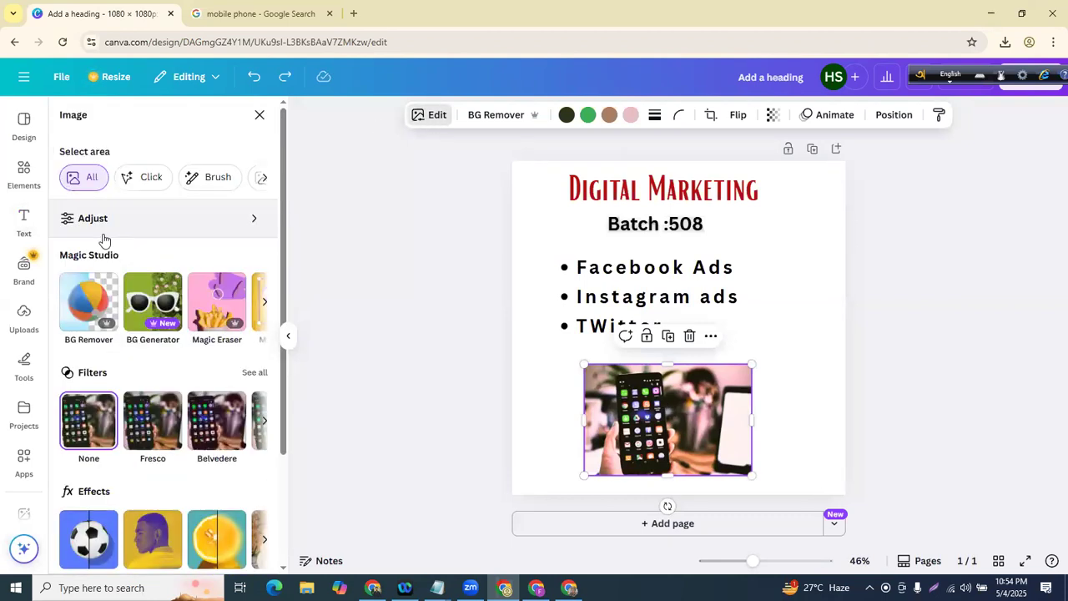
{"action": "scroll", "coordinate": [83, 317], "scroll_direction": "down", "scroll_amount": 3}
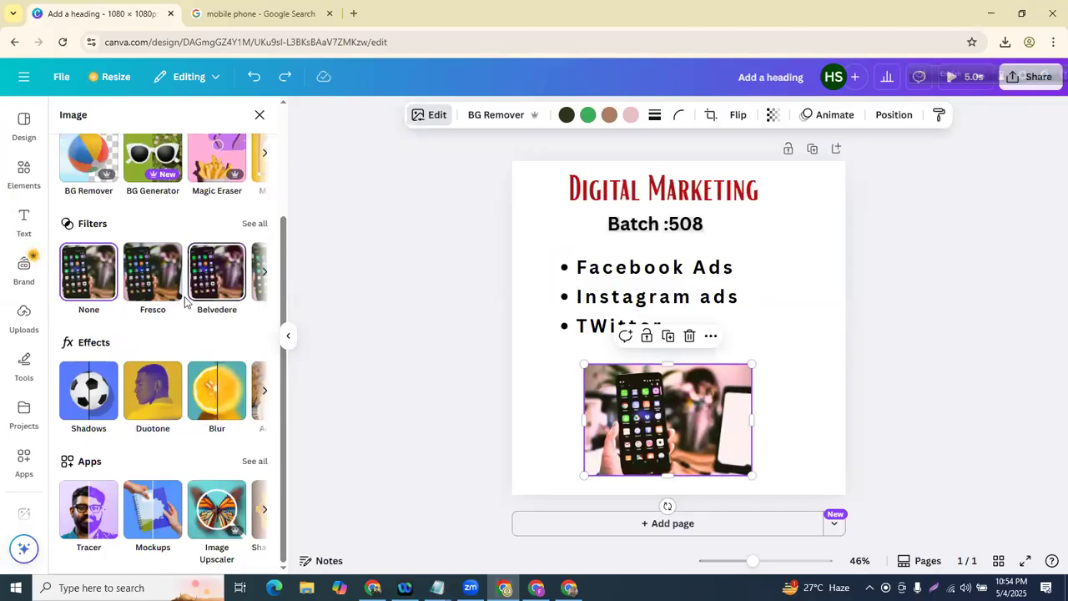
{"action": "scroll", "coordinate": [174, 499], "scroll_direction": "up", "scroll_amount": 3}
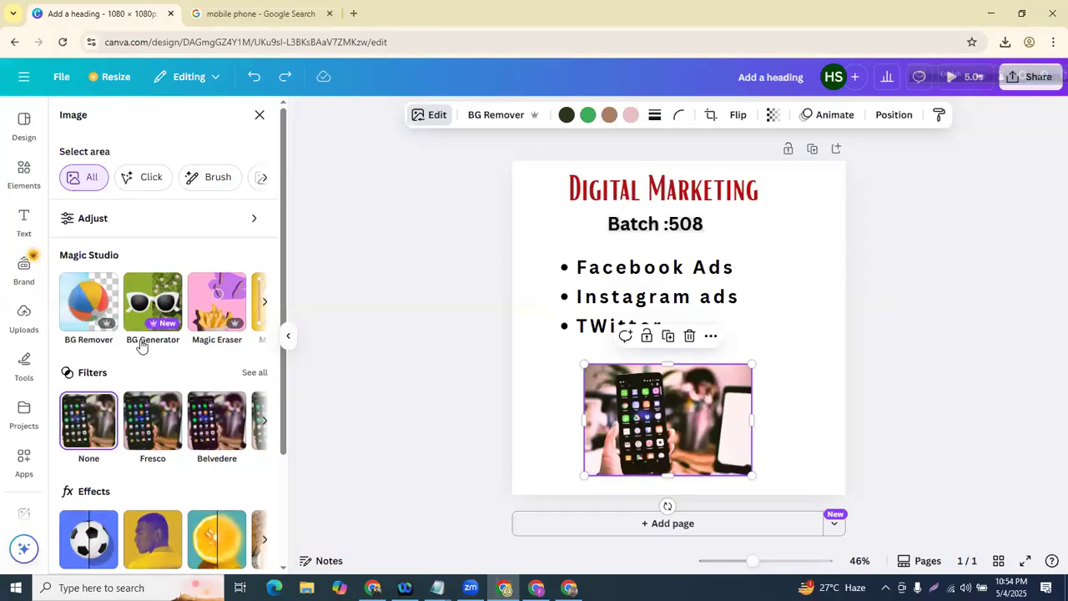
{"action": "key", "text": "Escape"}
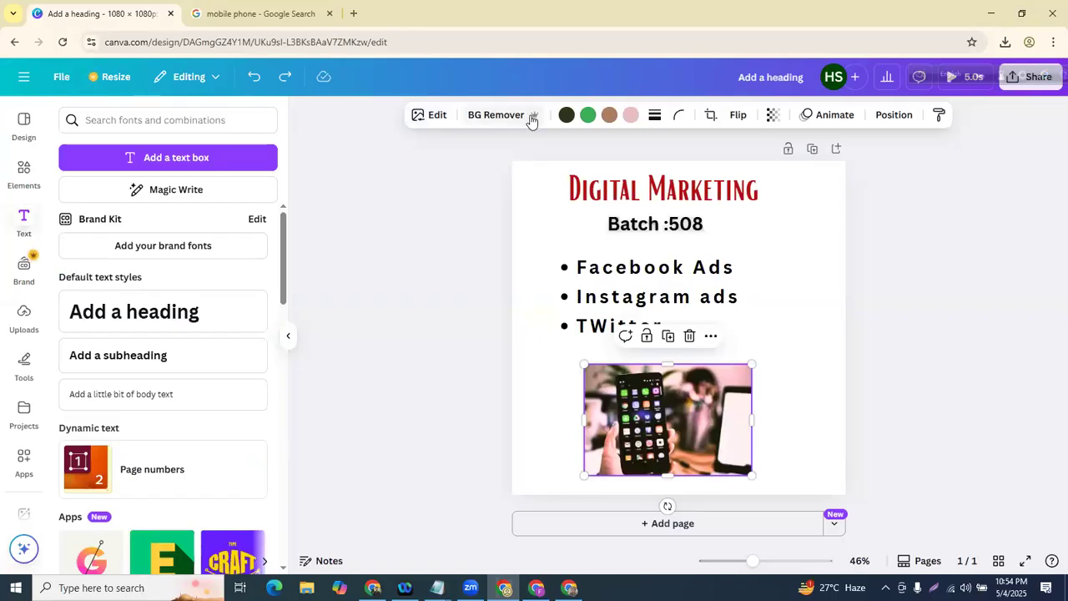
{"action": "left_click", "coordinate": [375, 289]}
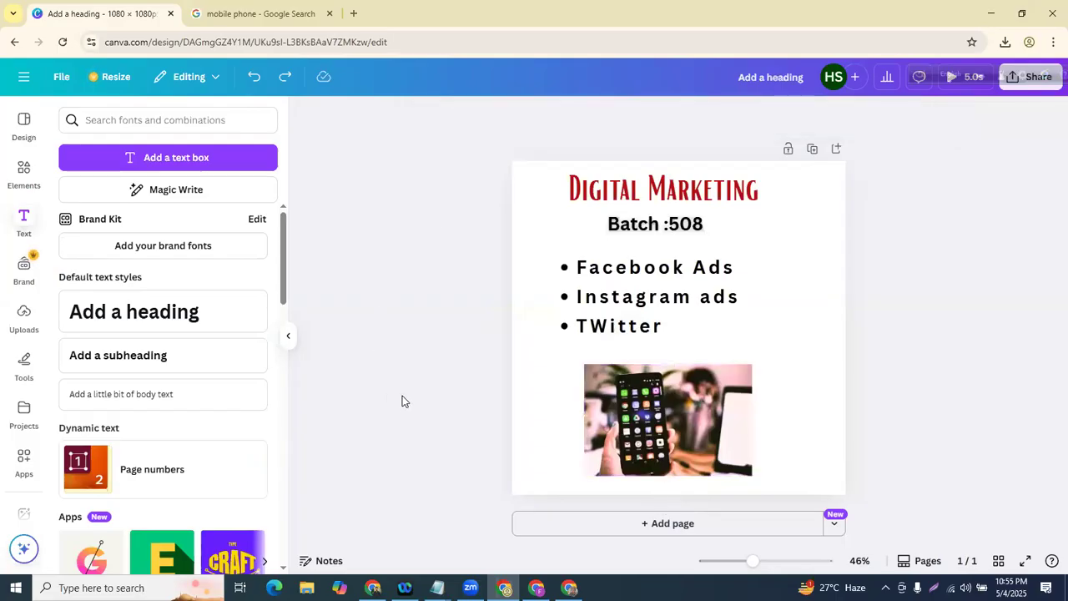
{"action": "left_click", "coordinate": [658, 380]}
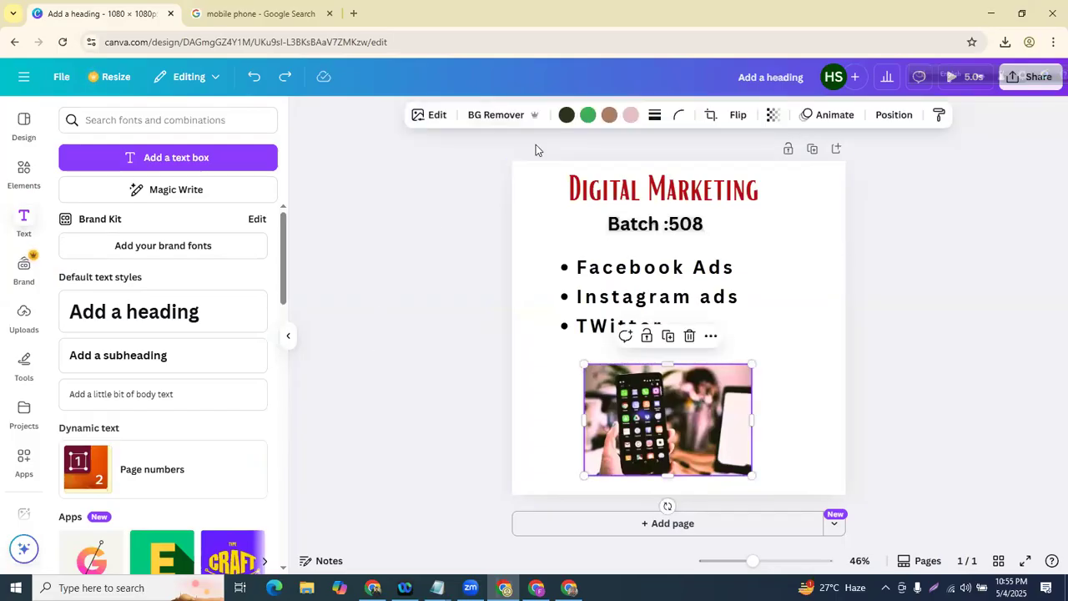
{"action": "left_click", "coordinate": [500, 118]}
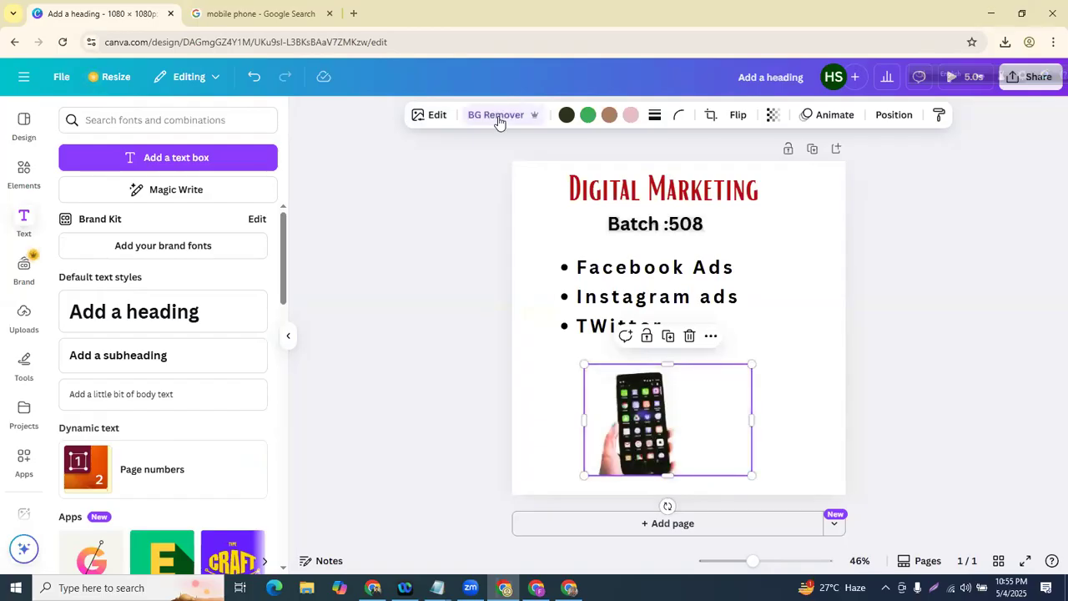
{"action": "left_click", "coordinate": [439, 251]}
{"action": "left_click_drag", "start_coordinate": [660, 432], "coordinate": [616, 431]}
{"action": "left_click", "coordinate": [398, 374]}
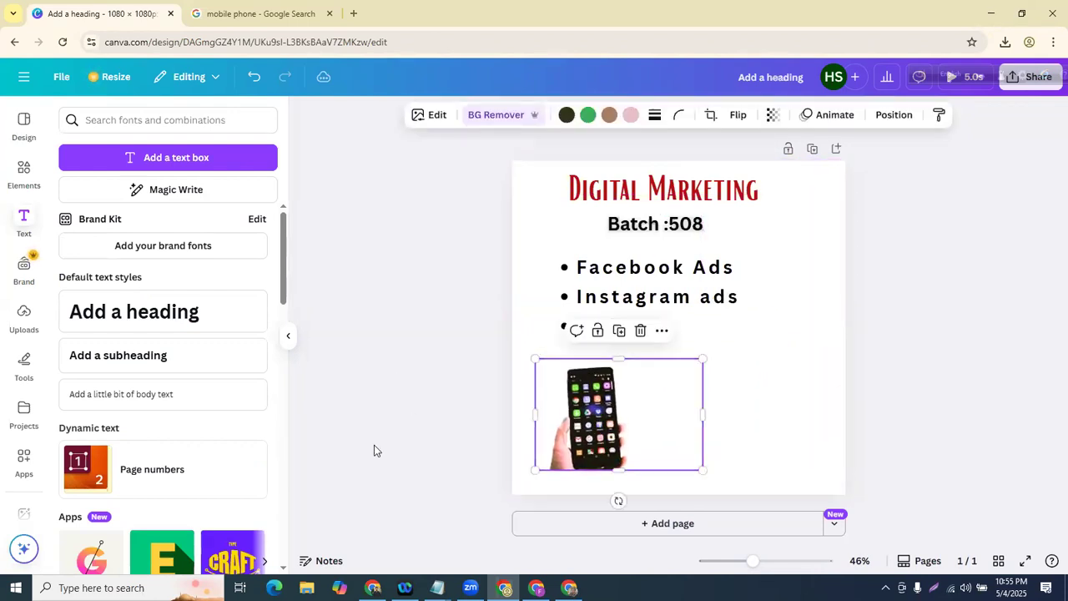
{"action": "left_click", "coordinate": [451, 365]}
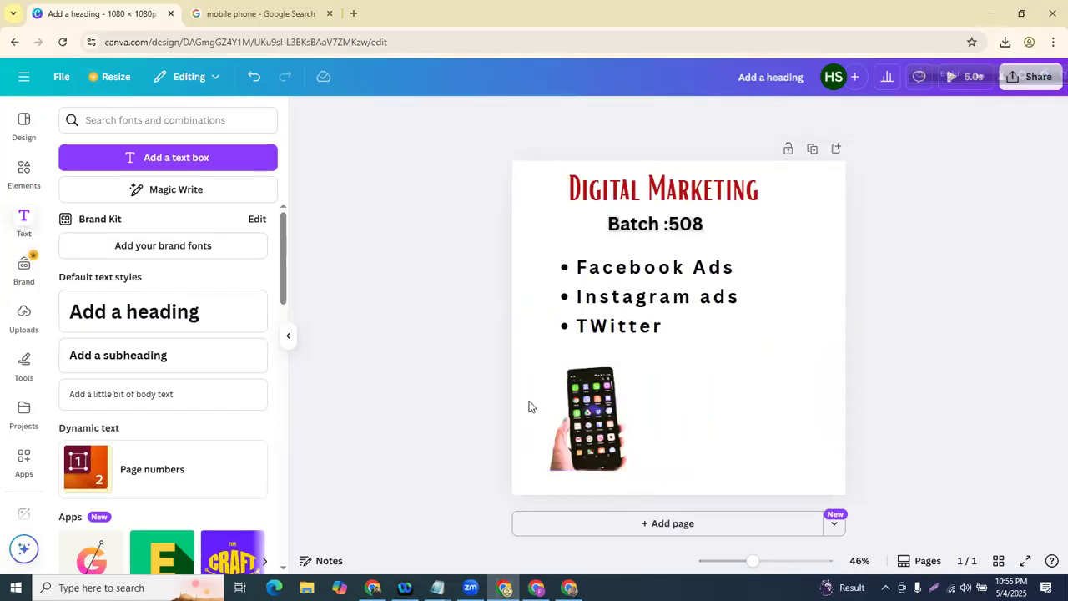
{"action": "left_click", "coordinate": [566, 409]}
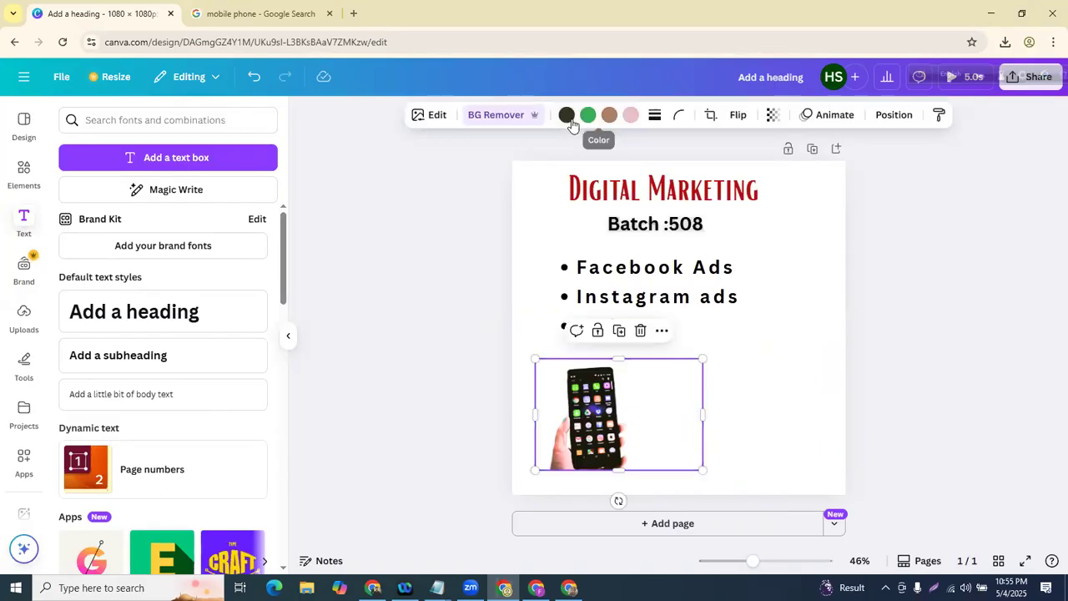
{"action": "left_click", "coordinate": [567, 114]}
{"action": "left_click", "coordinate": [145, 215]}
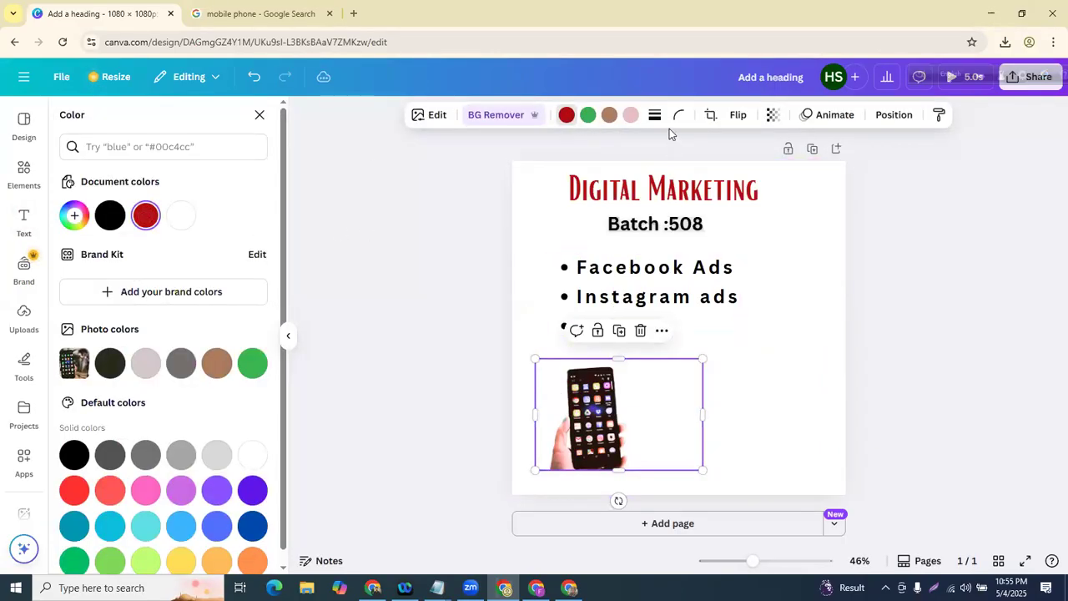
{"action": "left_click", "coordinate": [401, 224]}
{"action": "left_click", "coordinate": [607, 408]}
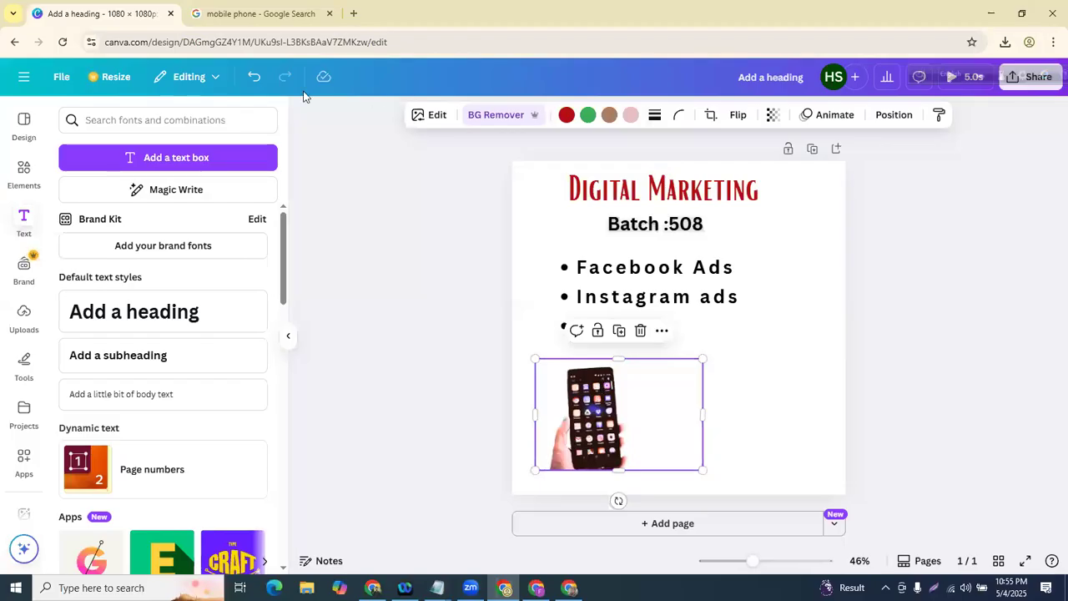
{"action": "left_click", "coordinate": [255, 76]}
{"action": "left_click", "coordinate": [256, 77]}
{"action": "left_click", "coordinate": [255, 77]}
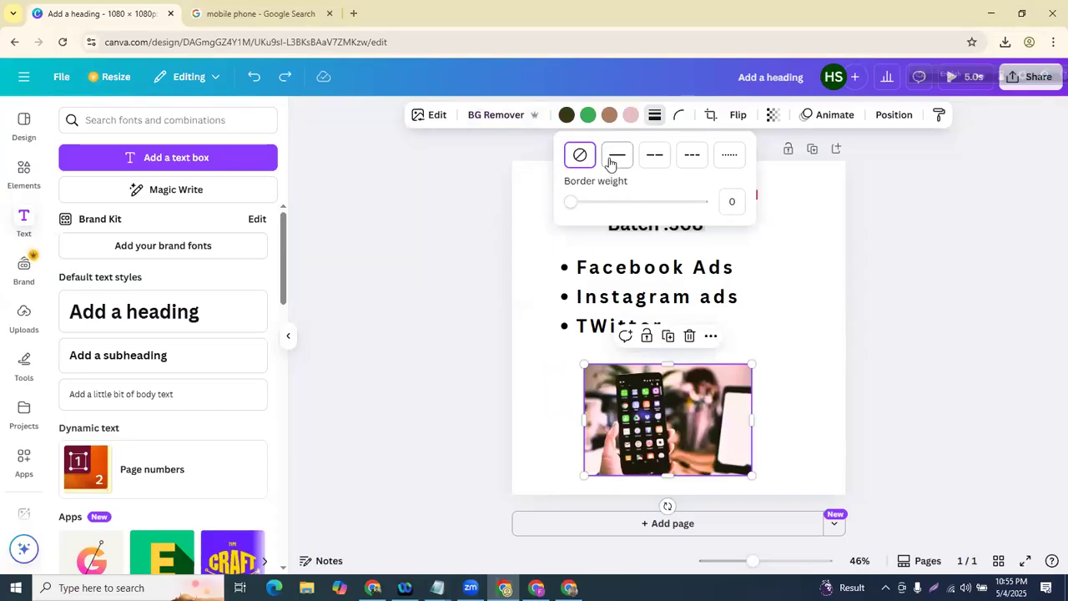
- Try a solid, then a 24-weight dotted border on the phone photo, then remove it
{"action": "left_click", "coordinate": [617, 155]}
{"action": "mouse_move", "coordinate": [580, 202]}
{"action": "left_mouse_down"}
{"action": "mouse_move", "coordinate": [625, 203]}
{"action": "mouse_move", "coordinate": [567, 204]}
{"action": "left_mouse_up"}
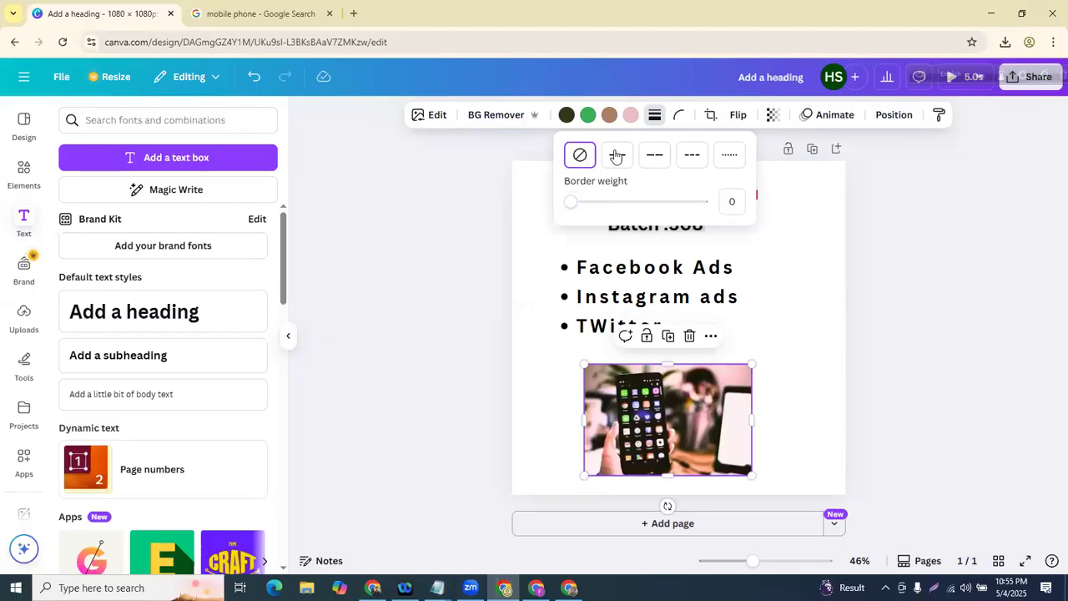
{"action": "left_click", "coordinate": [723, 158]}
{"action": "left_click_drag", "start_coordinate": [576, 201], "coordinate": [529, 222]}
{"action": "left_click", "coordinate": [728, 474]}
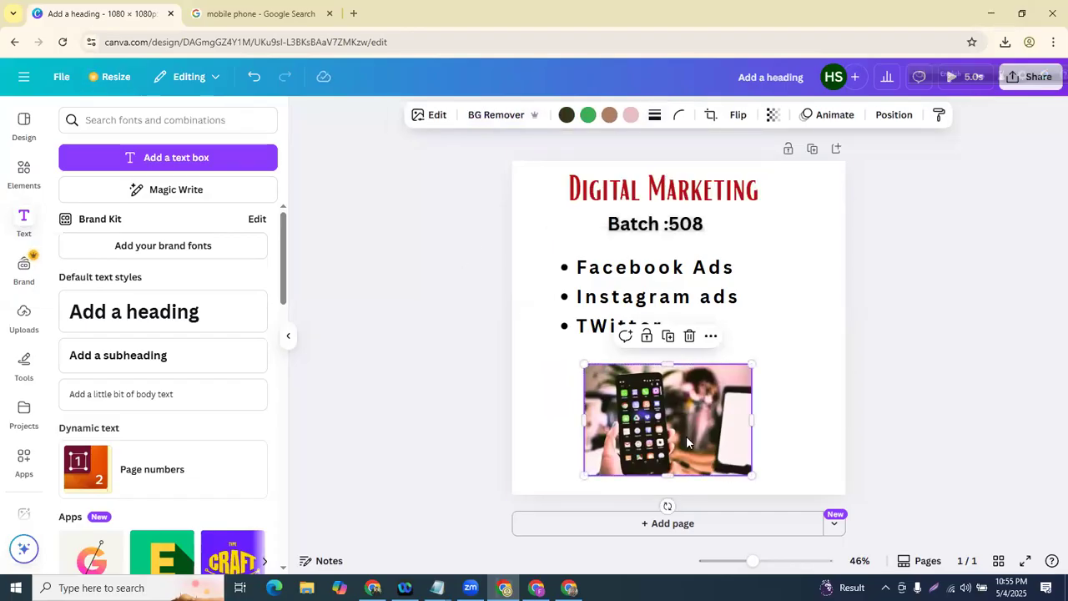
- Round the phone photo's corners fully to 100
{"action": "left_click", "coordinate": [673, 121]}
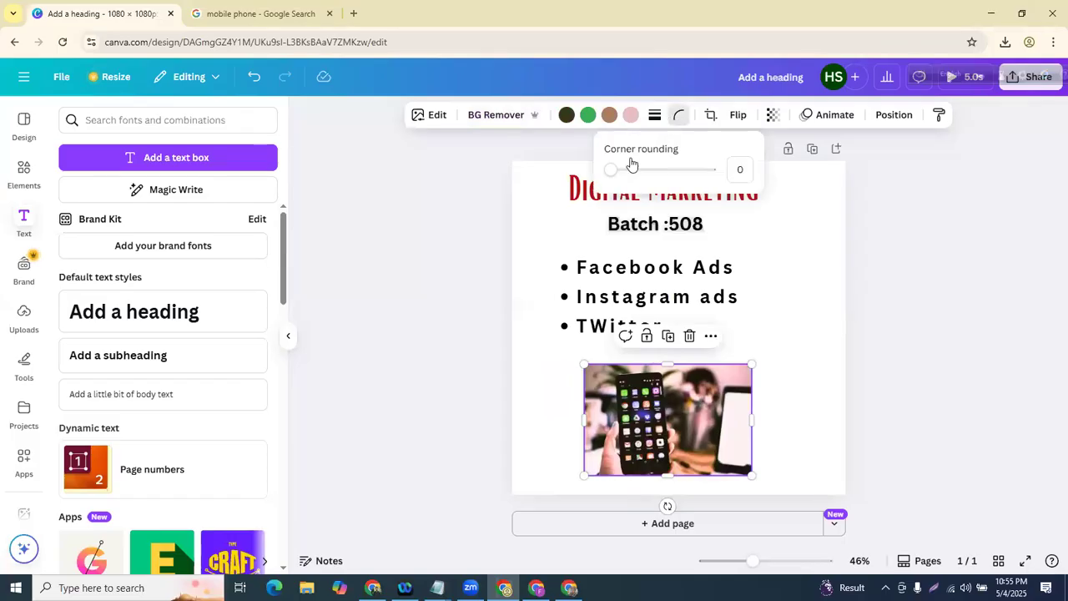
{"action": "left_click_drag", "start_coordinate": [618, 171], "coordinate": [709, 172]}
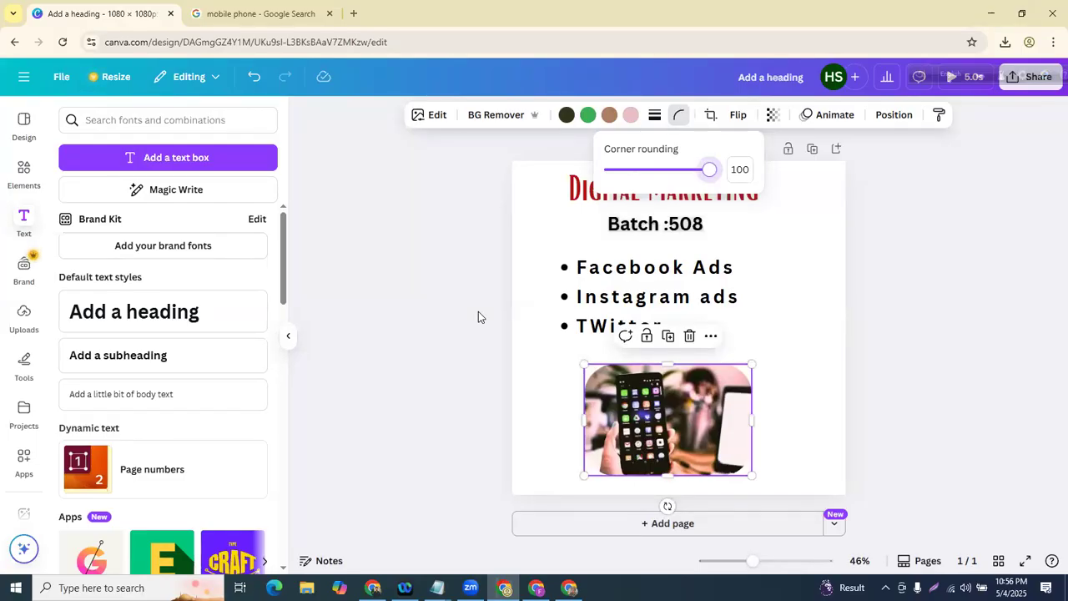
{"action": "left_click", "coordinate": [384, 396]}
{"action": "left_click", "coordinate": [543, 451]}
{"action": "left_click", "coordinate": [686, 415]}
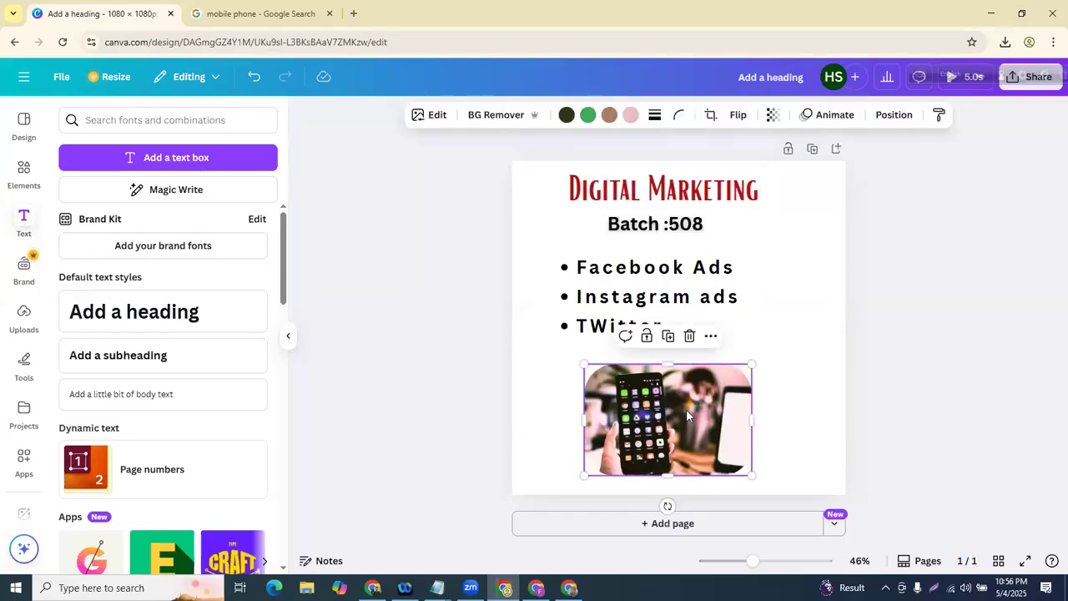
- Crop away the photo's top-left area, then undo the crop
{"action": "left_click", "coordinate": [710, 117]}
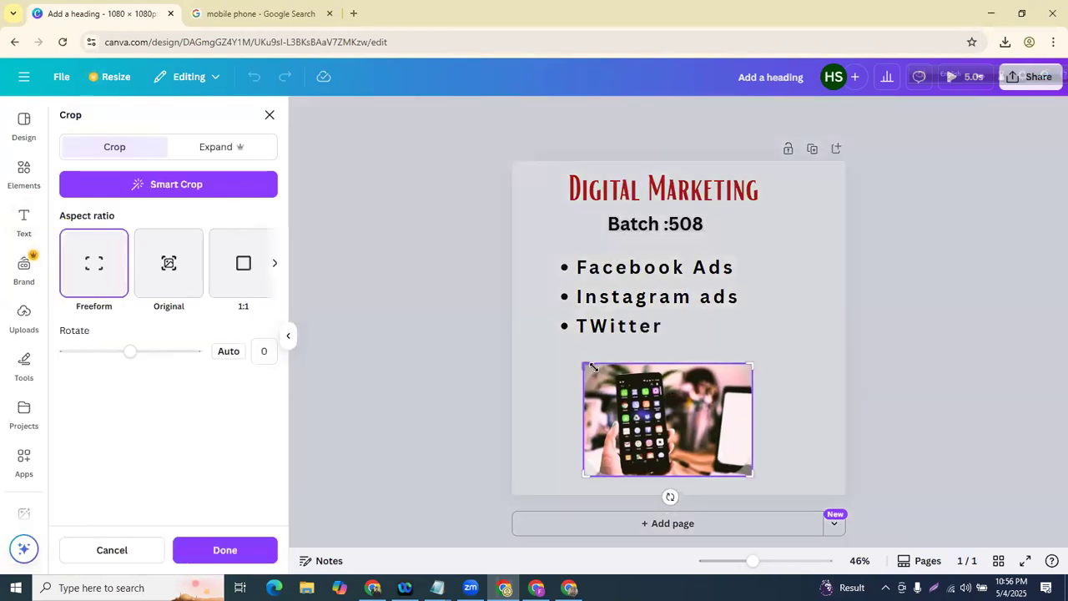
{"action": "left_click_drag", "start_coordinate": [592, 367], "coordinate": [628, 391]}
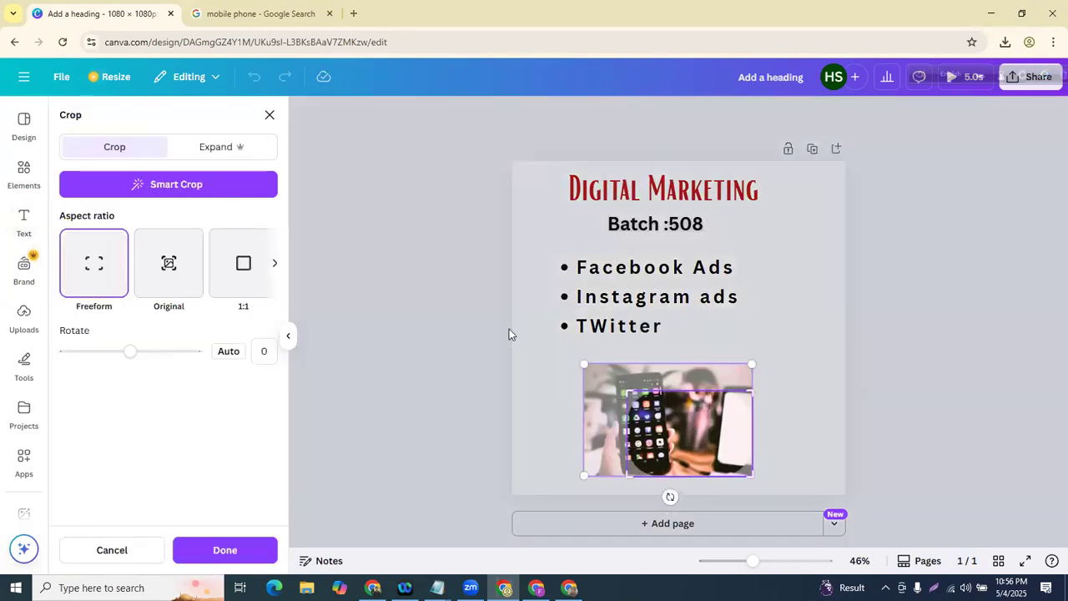
{"action": "left_click", "coordinate": [270, 114]}
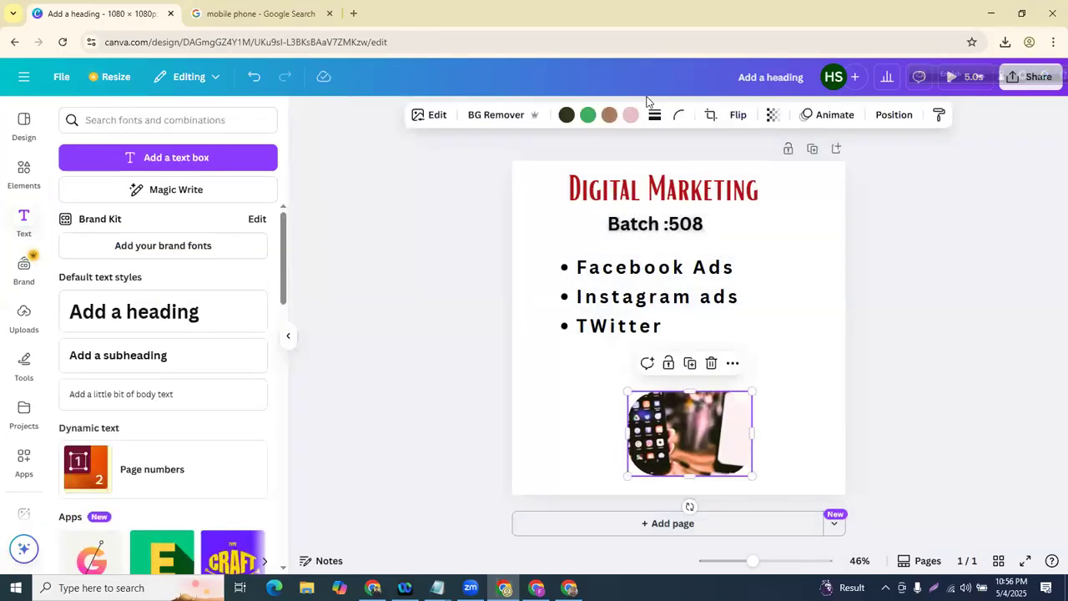
{"action": "left_click", "coordinate": [374, 299]}
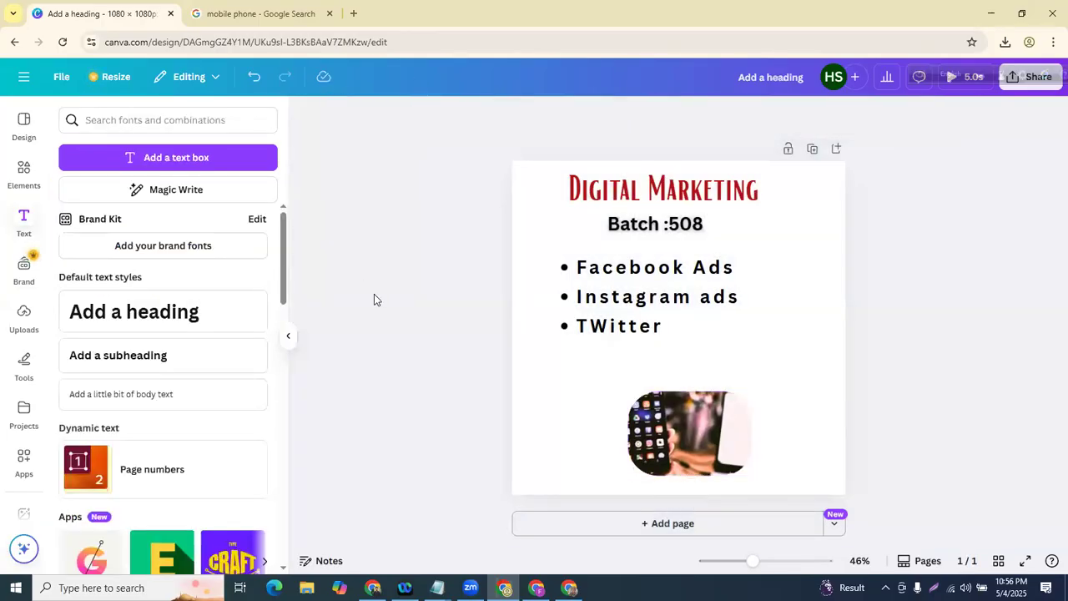
{"action": "left_click", "coordinate": [255, 84]}
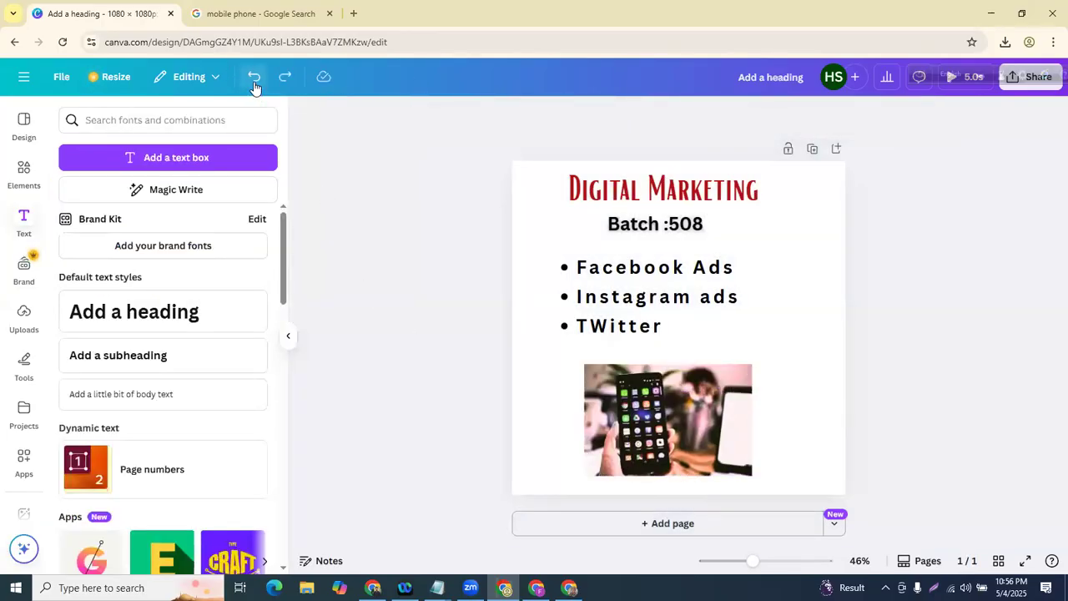
- Try horizontal and vertical flips on the phone photo, ending in its original orientation
{"action": "left_click", "coordinate": [676, 426]}
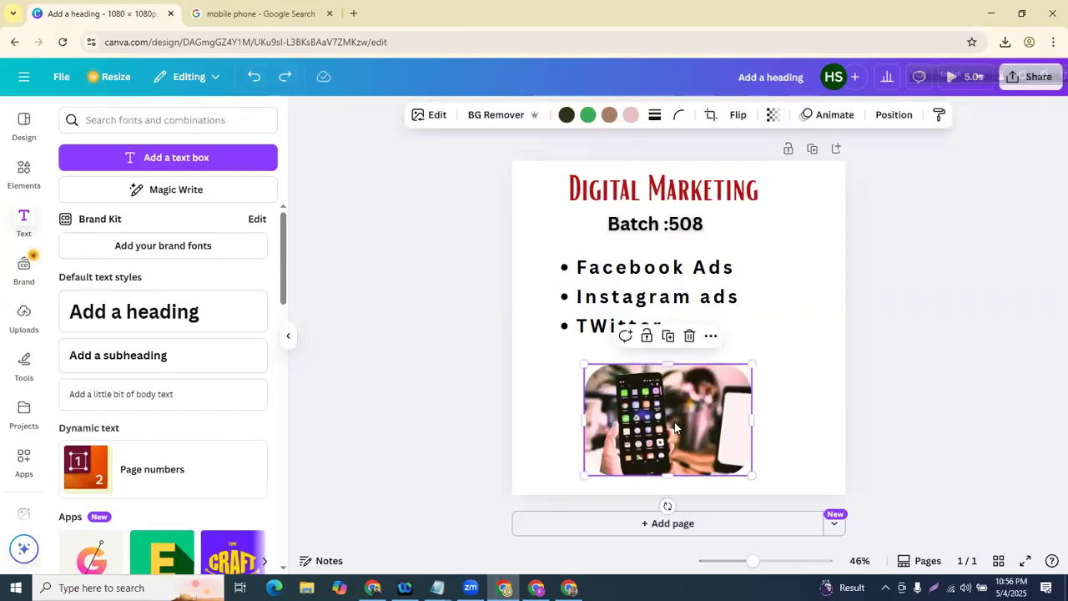
{"action": "left_click", "coordinate": [738, 116]}
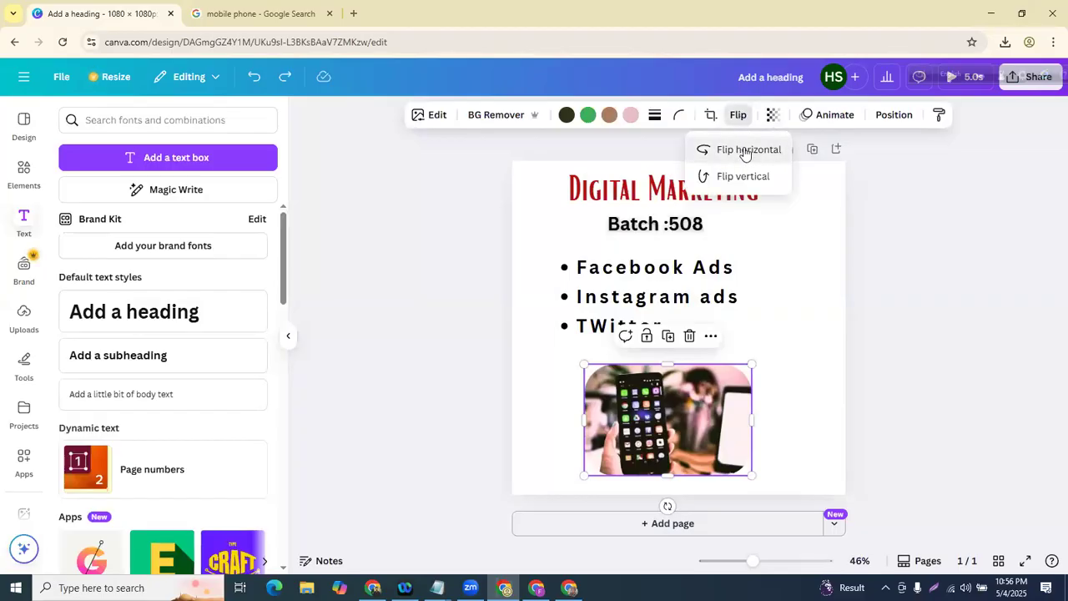
{"action": "left_click", "coordinate": [745, 150]}
{"action": "left_click", "coordinate": [745, 150]}
{"action": "left_click", "coordinate": [744, 175]}
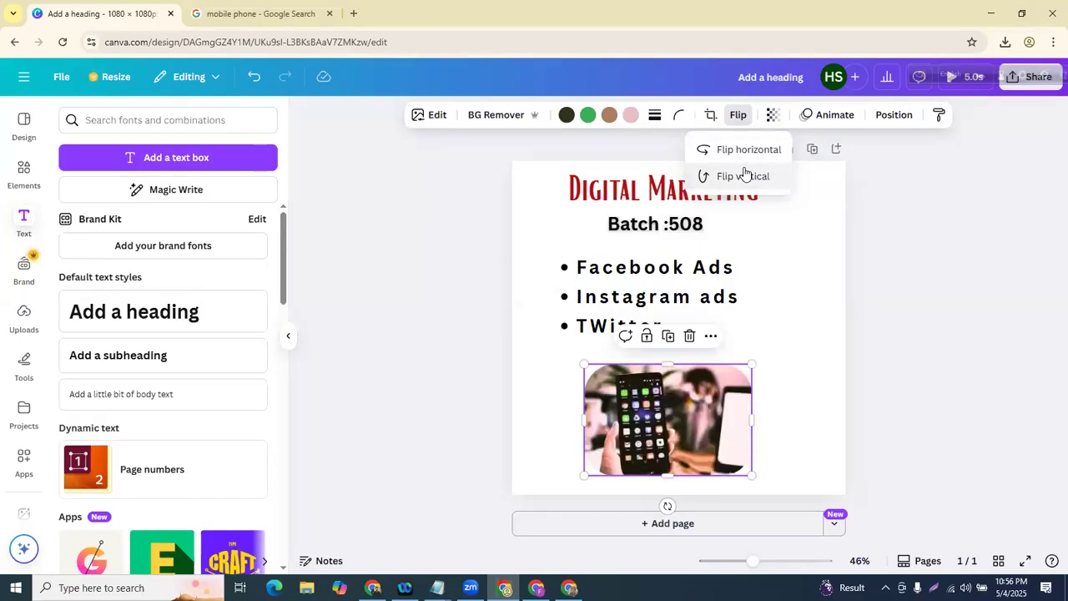
{"action": "left_click", "coordinate": [737, 160]}
{"action": "left_click", "coordinate": [737, 160]}
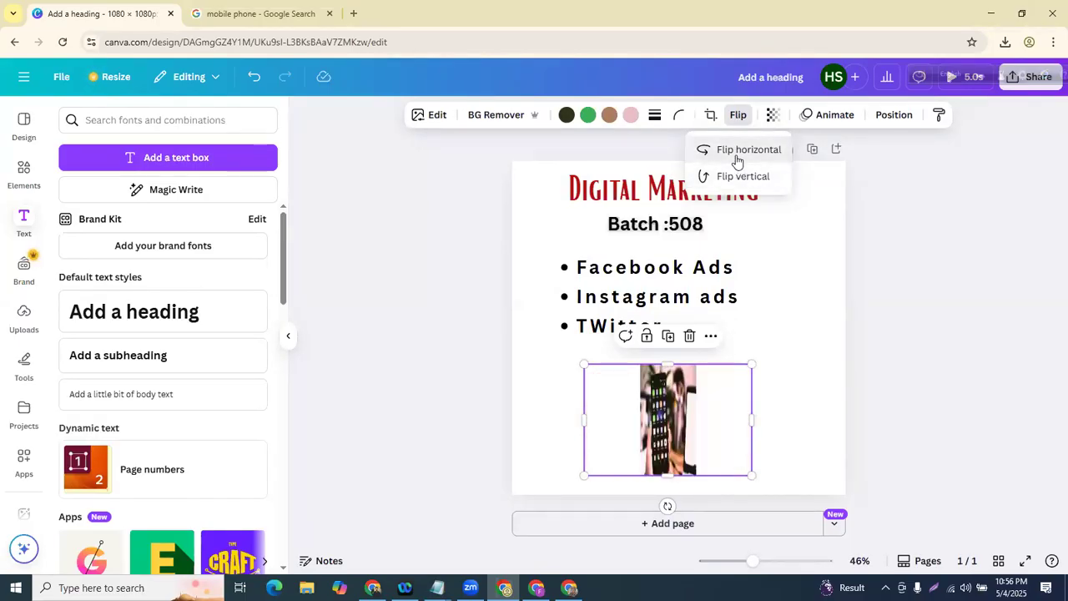
{"action": "left_click", "coordinate": [422, 282]}
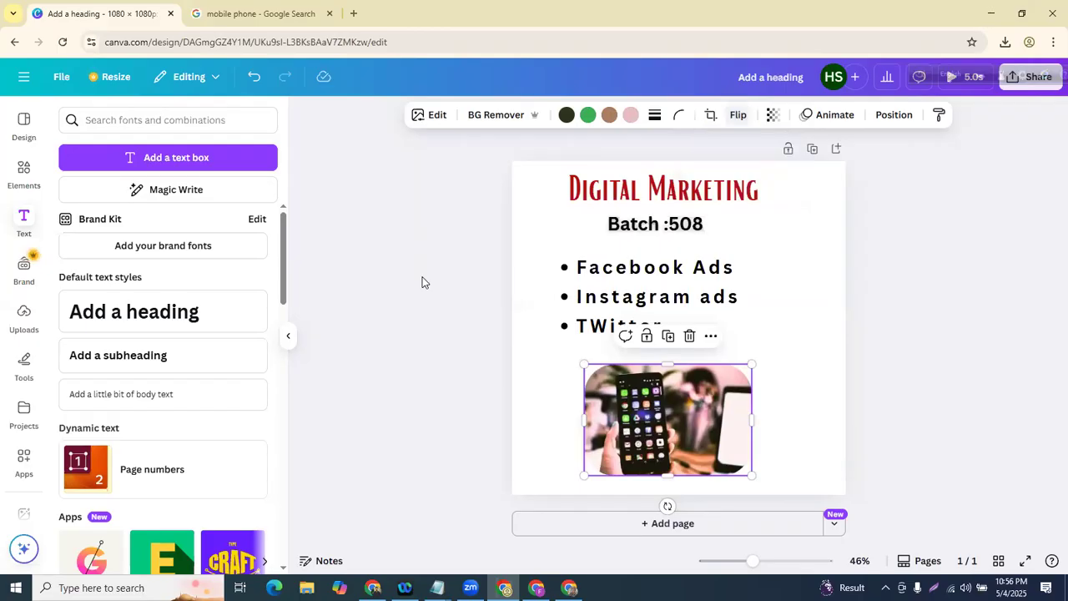
{"action": "left_click", "coordinate": [379, 377]}
{"action": "left_click", "coordinate": [660, 417]}
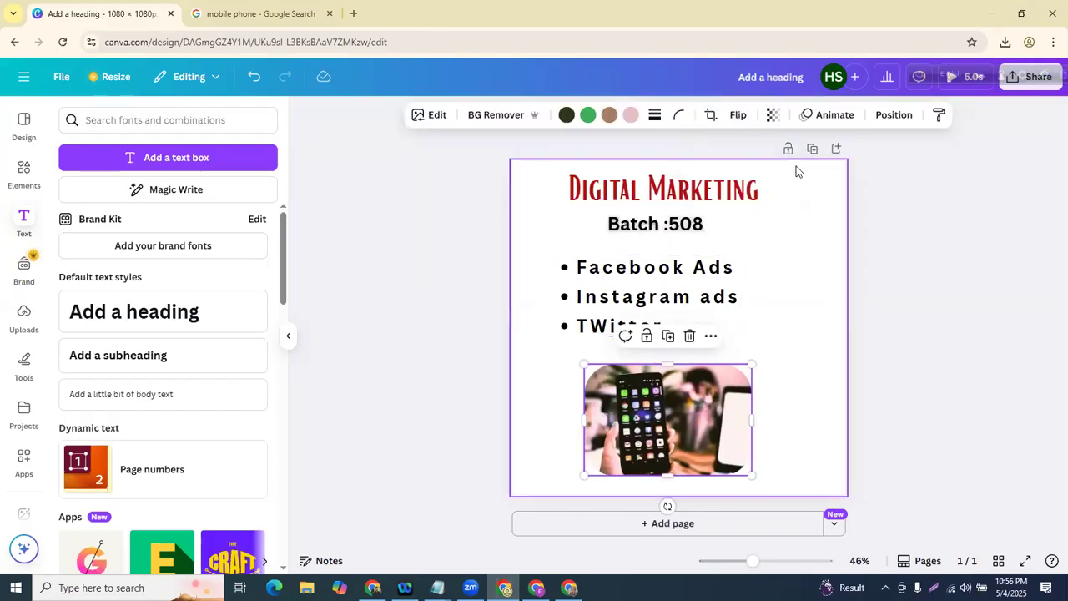
- Lower the phone photo's transparency slightly for a faded look
{"action": "left_click", "coordinate": [773, 117]}
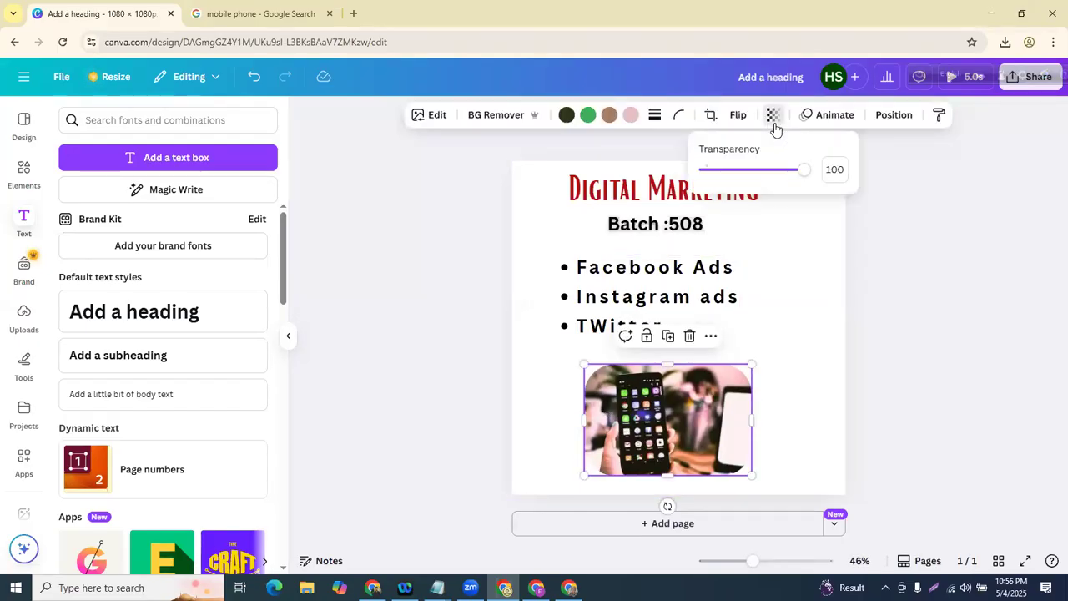
{"action": "left_click_drag", "start_coordinate": [803, 170], "coordinate": [772, 171]}
{"action": "left_click", "coordinate": [816, 255]}
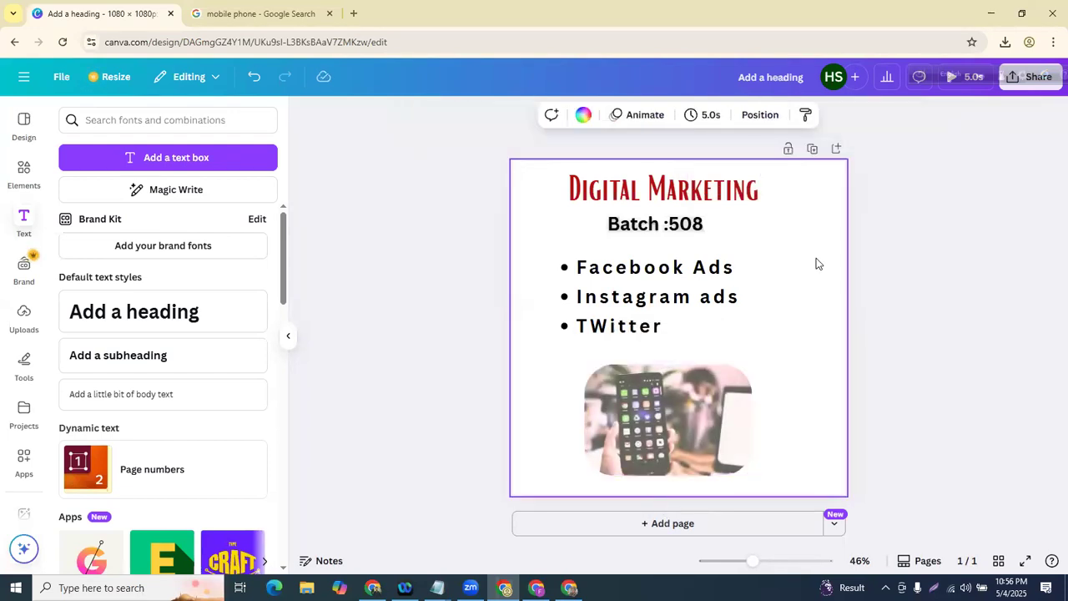
{"action": "left_click", "coordinate": [674, 411]}
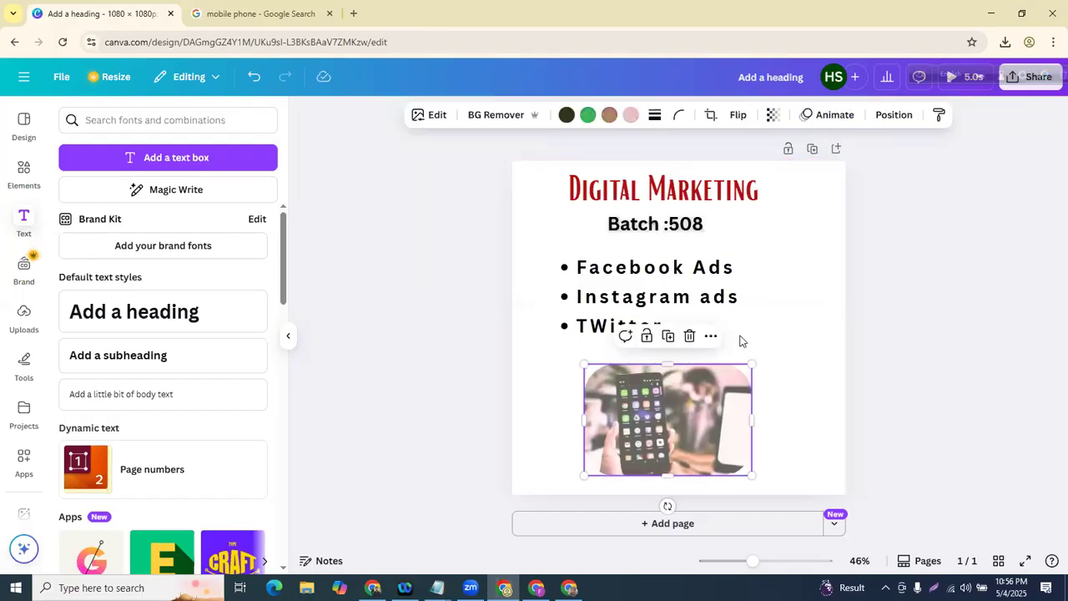
- Trial Shake Zoom, Whip Slide and Old TV animations on the phone photo
{"action": "left_click", "coordinate": [823, 123]}
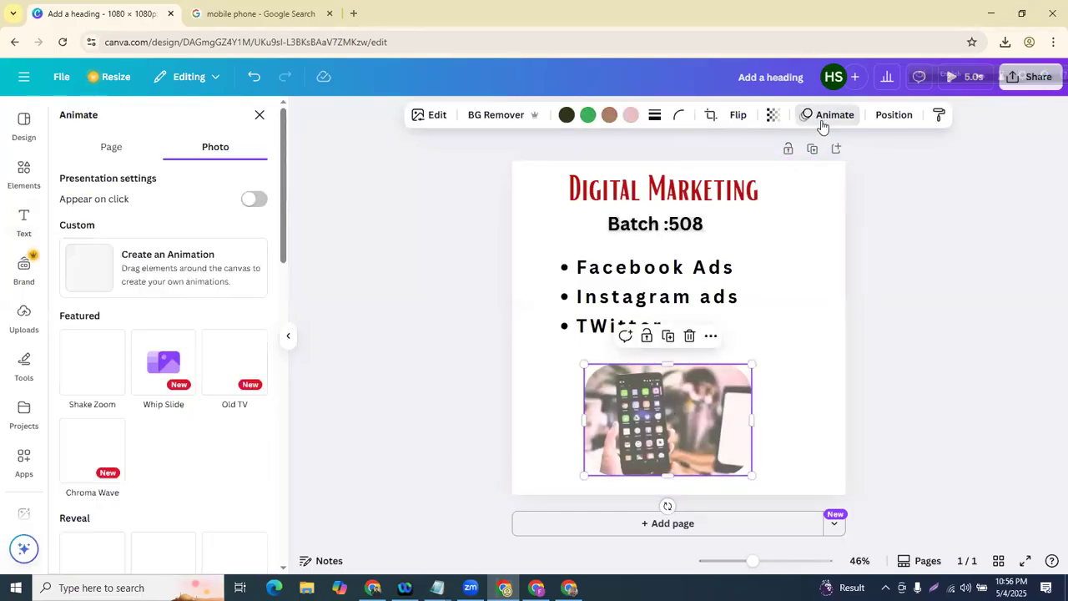
{"action": "left_click", "coordinate": [91, 367]}
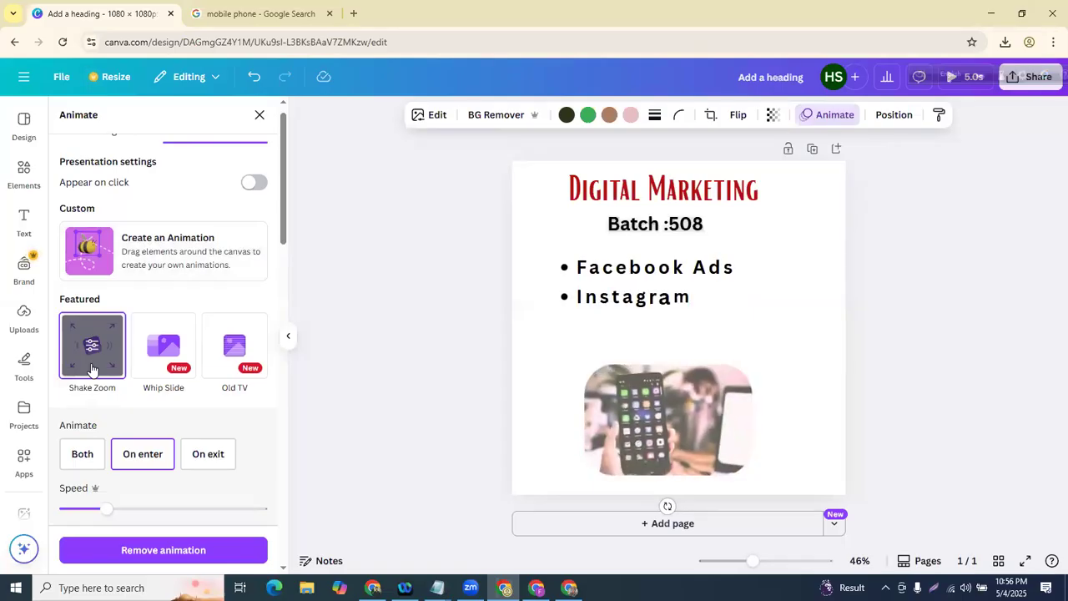
{"action": "left_click", "coordinate": [164, 365]}
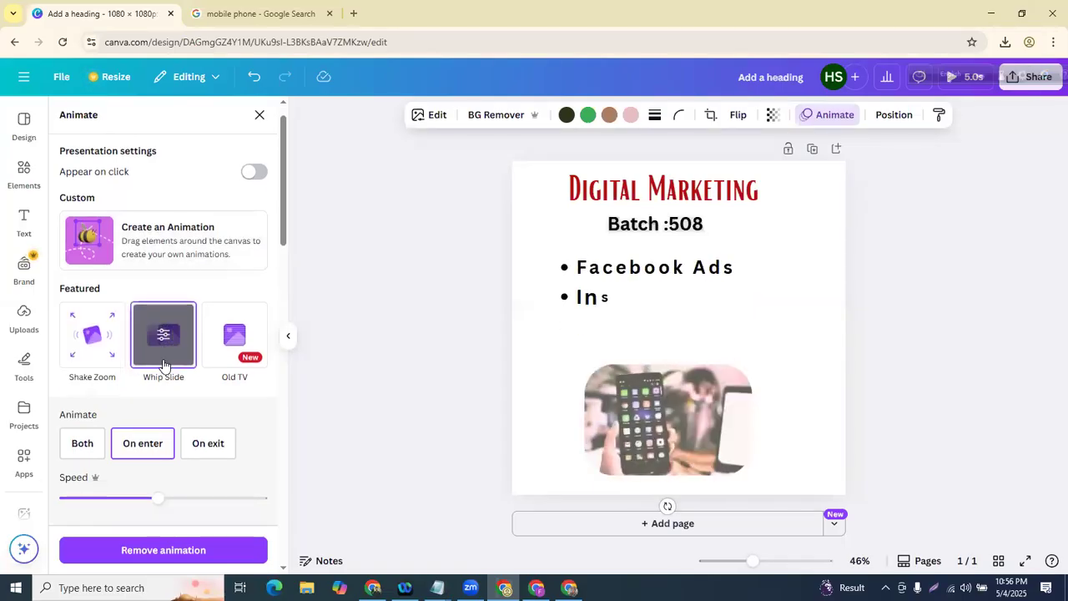
{"action": "left_click", "coordinate": [237, 354]}
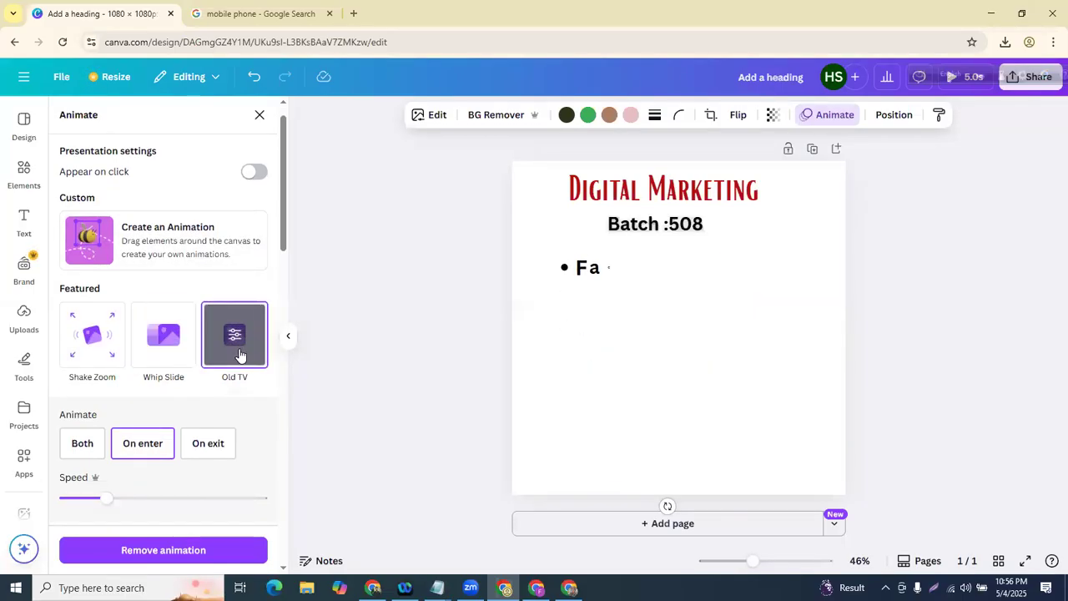
{"action": "scroll", "coordinate": [187, 332], "scroll_direction": "down", "scroll_amount": 2}
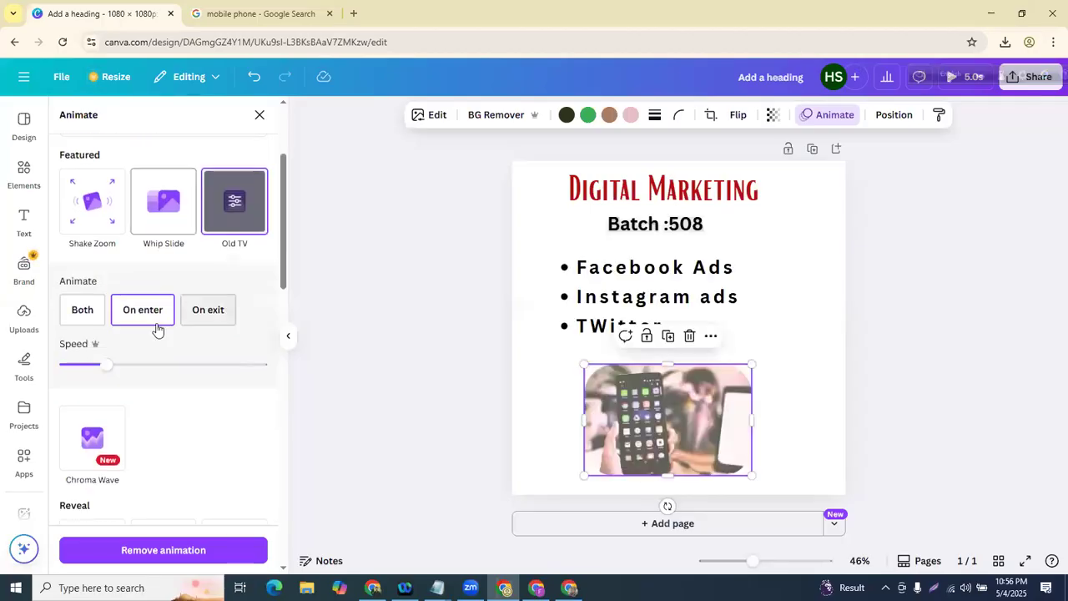
{"action": "left_click", "coordinate": [80, 310]}
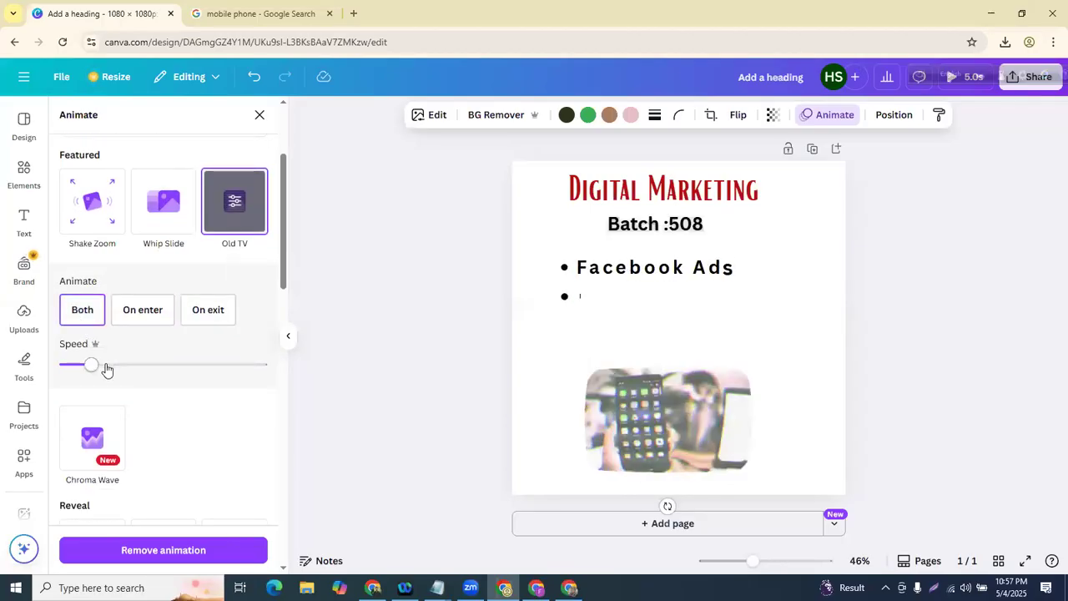
{"action": "left_click_drag", "start_coordinate": [107, 364], "coordinate": [67, 365]}
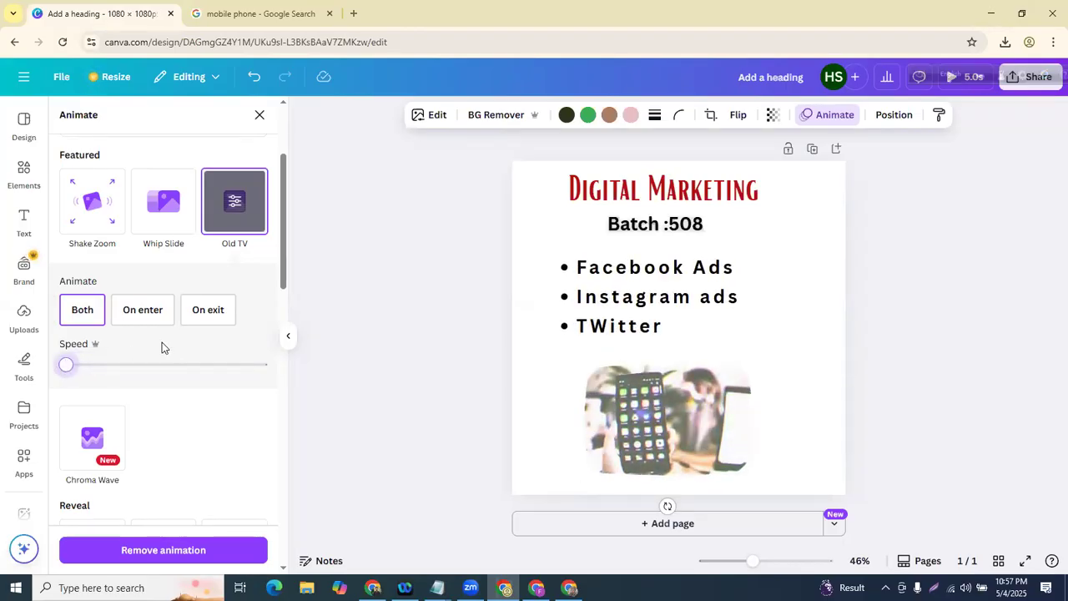
{"action": "scroll", "coordinate": [136, 343], "scroll_direction": "down", "scroll_amount": 4}
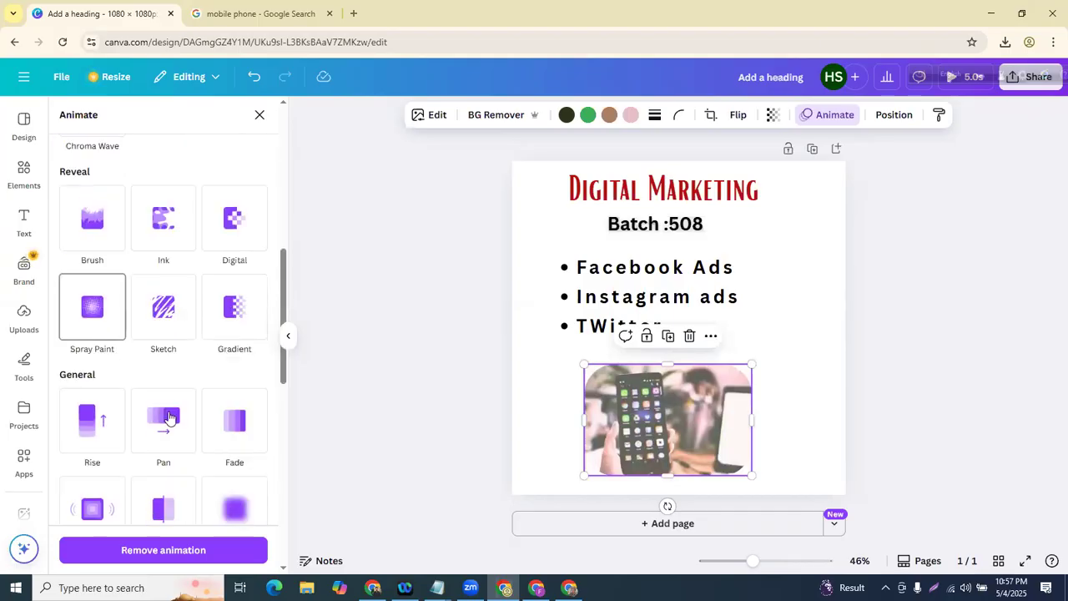
- Apply the Rise animation with speed just above slowest and close the panel
{"action": "left_click", "coordinate": [89, 424]}
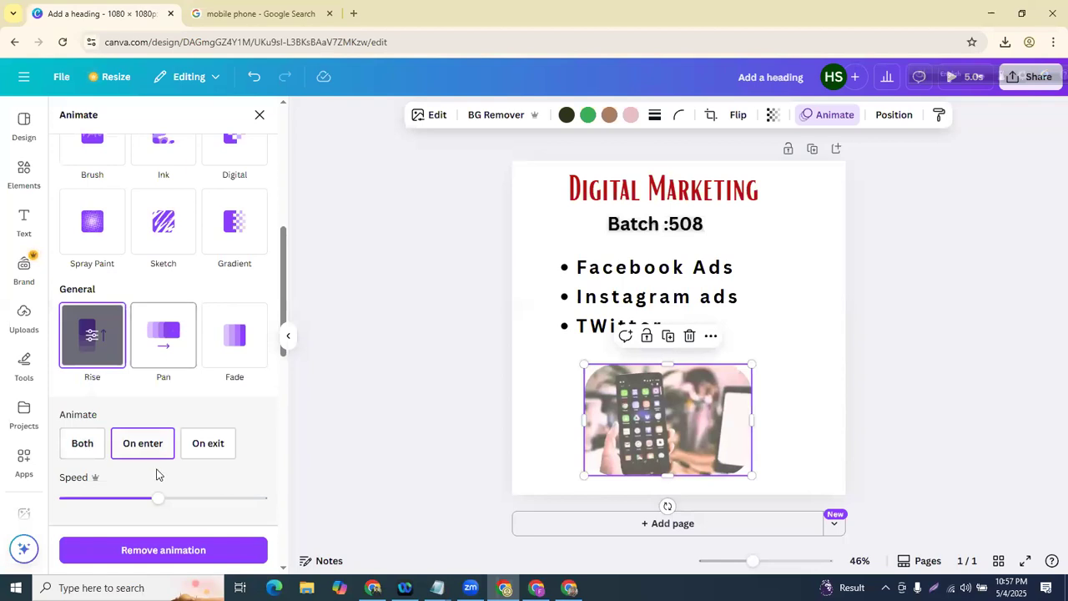
{"action": "left_click_drag", "start_coordinate": [150, 502], "coordinate": [63, 500]}
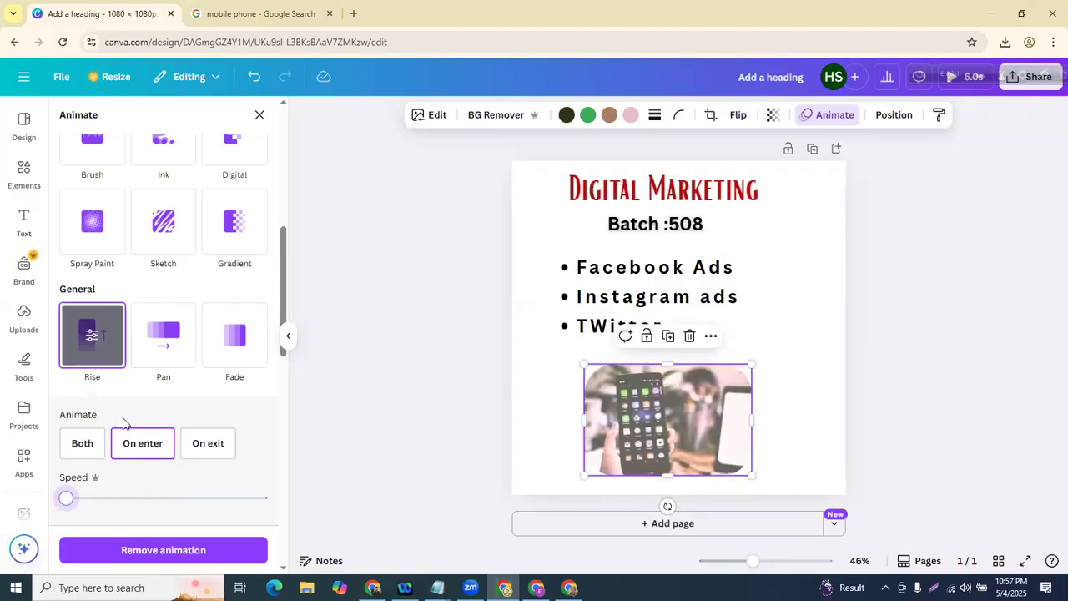
{"action": "scroll", "coordinate": [124, 422], "scroll_direction": "down", "scroll_amount": 1}
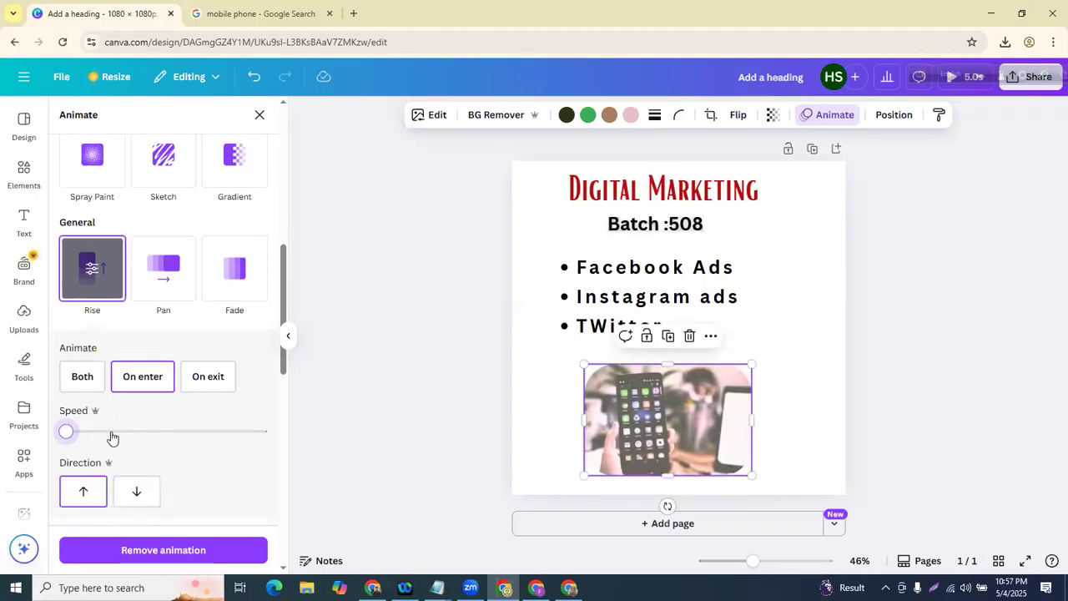
{"action": "left_click_drag", "start_coordinate": [70, 433], "coordinate": [96, 433]}
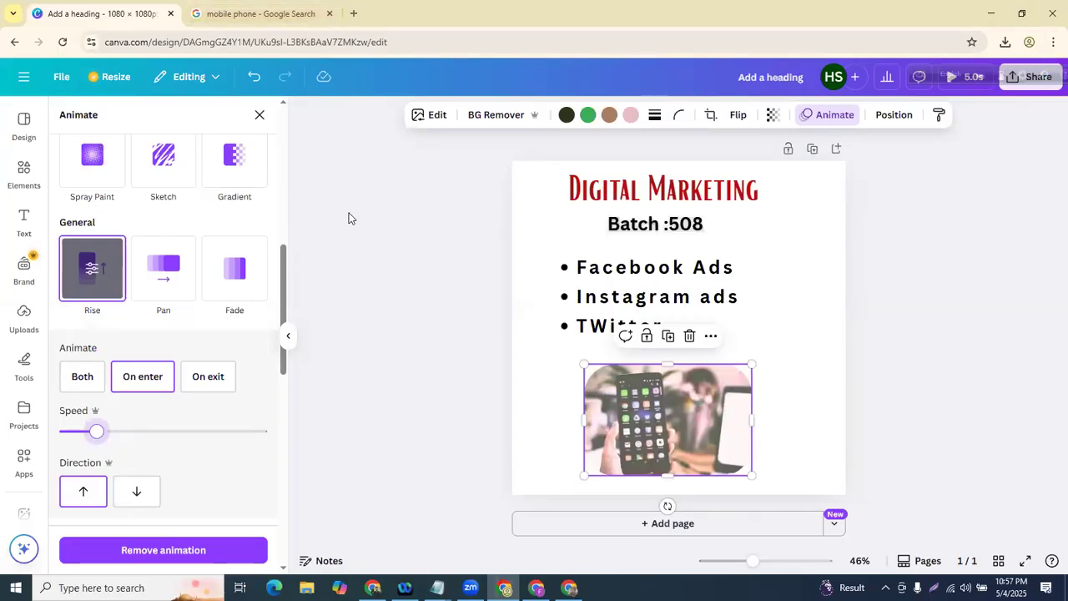
{"action": "key", "text": "Escape"}
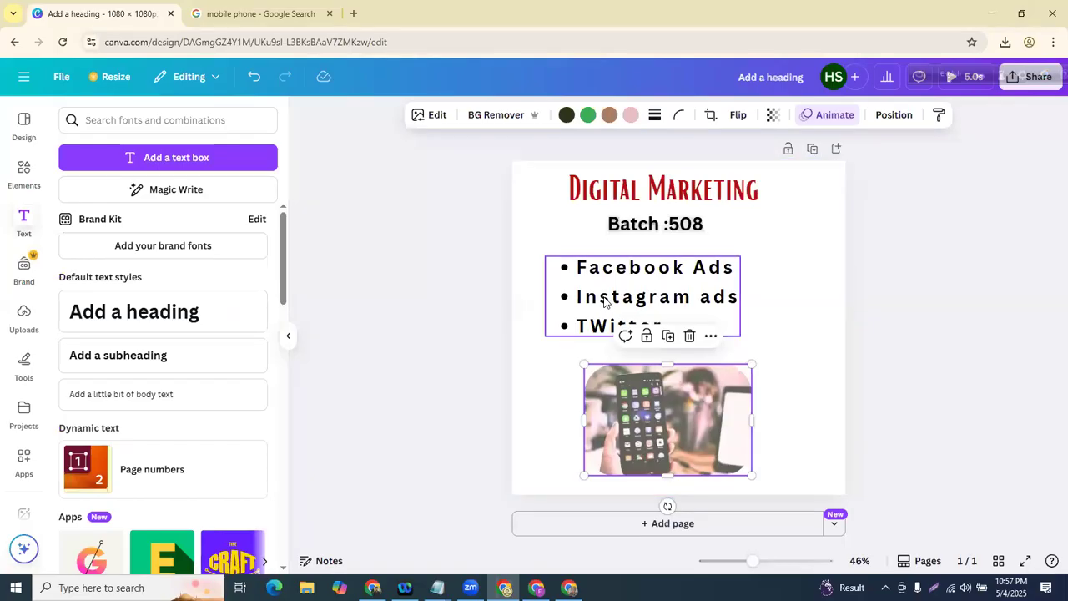
- Duplicate the Batch :508 line and shift the bullet list to uncover it
{"action": "left_click_drag", "start_coordinate": [605, 302], "coordinate": [604, 285]}
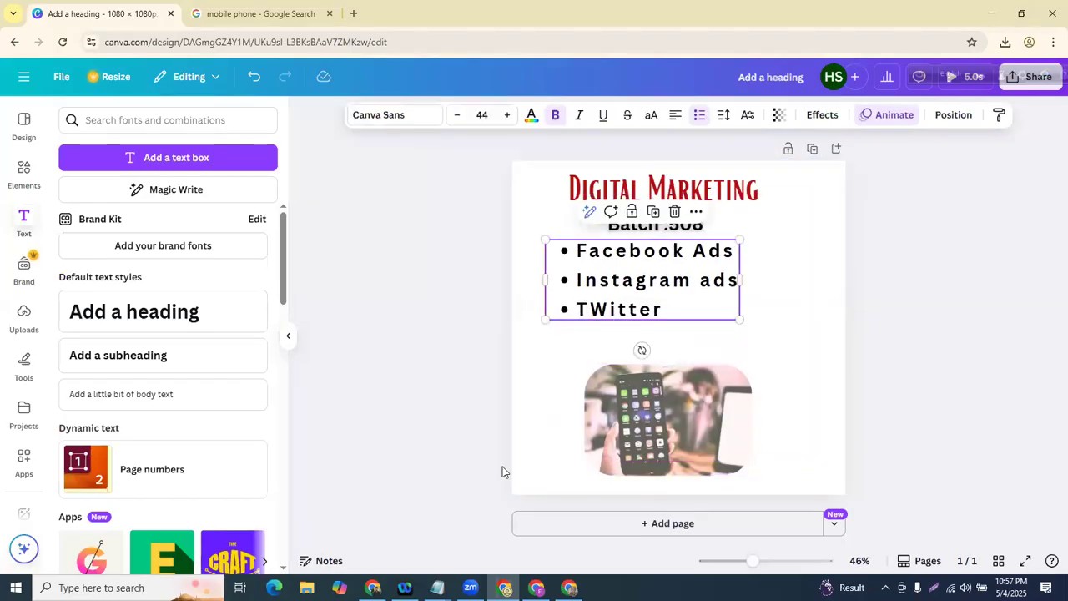
{"action": "left_click", "coordinate": [620, 192]}
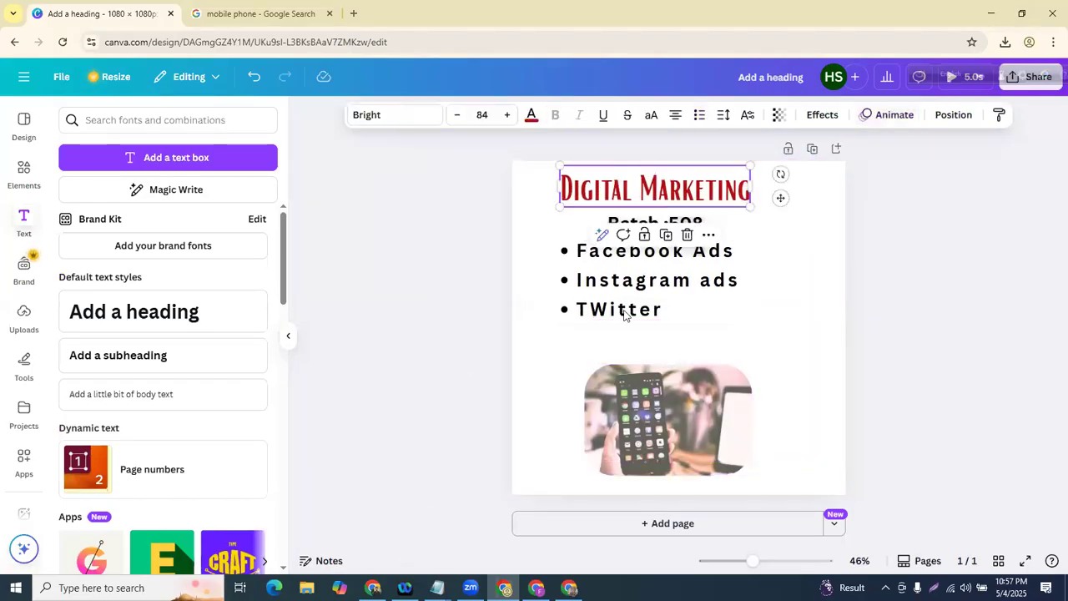
{"action": "left_click", "coordinate": [615, 225]}
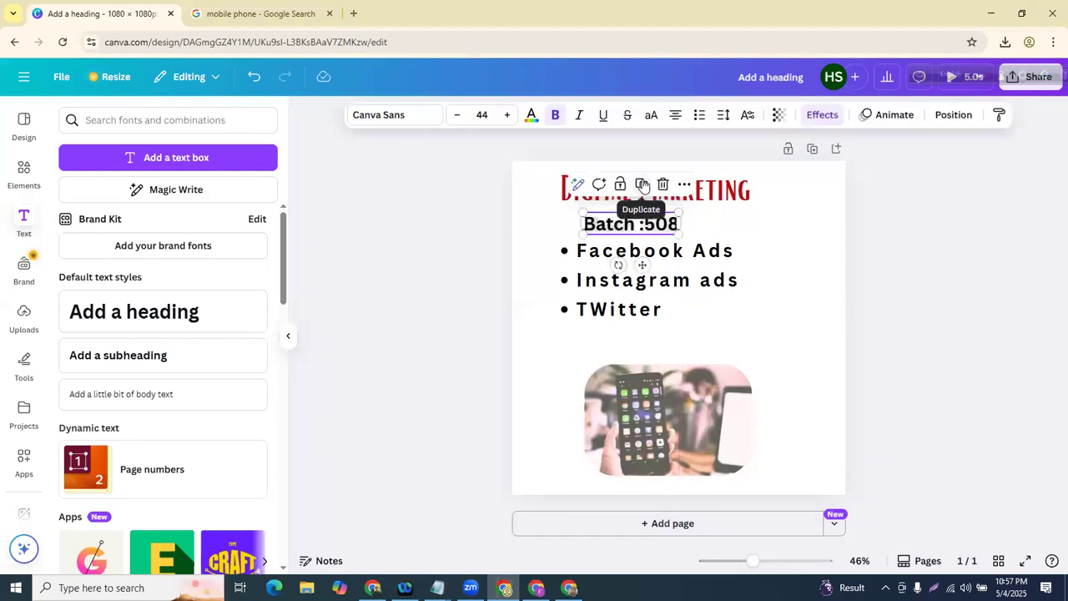
{"action": "left_click", "coordinate": [643, 184]}
{"action": "left_click", "coordinate": [547, 198]}
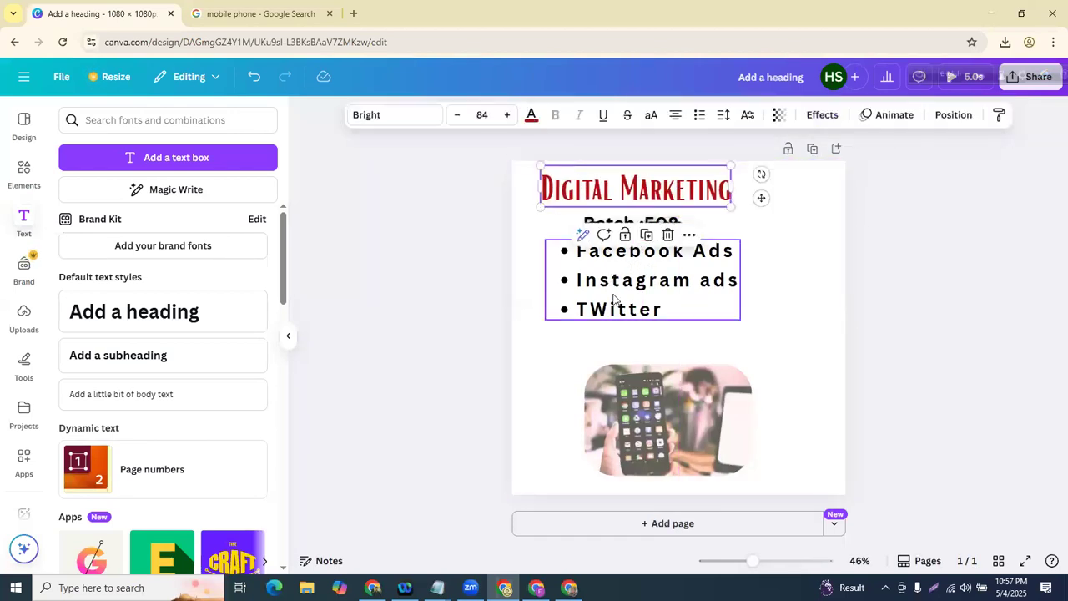
{"action": "left_click_drag", "start_coordinate": [614, 299], "coordinate": [609, 333]}
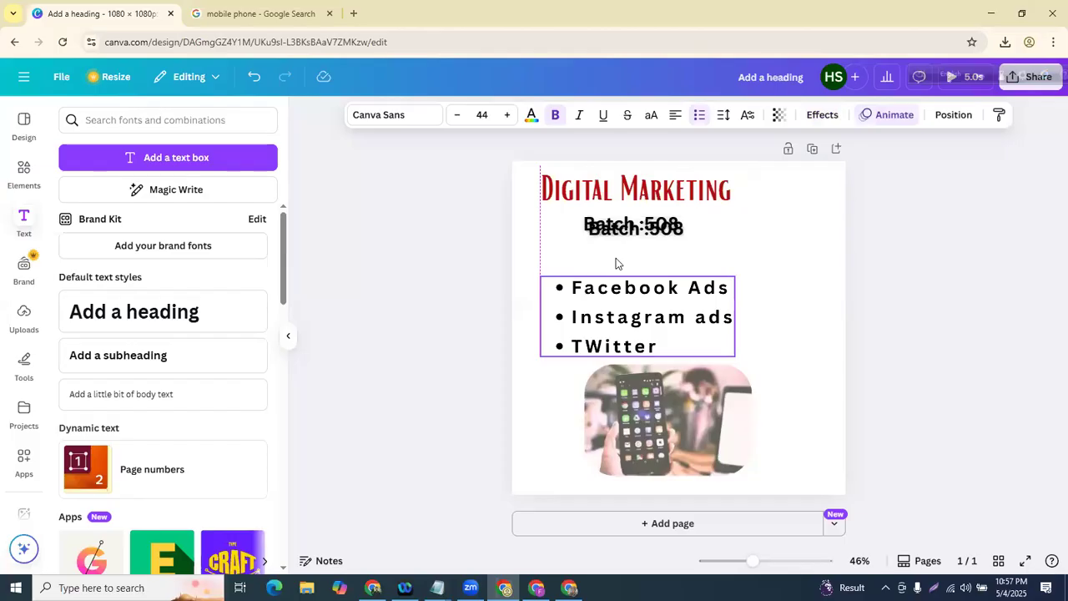
{"action": "left_click_drag", "start_coordinate": [634, 228], "coordinate": [630, 224]}
- Delete the phone photo and Batch :508 line, then reposition the heading and bullets
{"action": "left_click", "coordinate": [668, 389]}
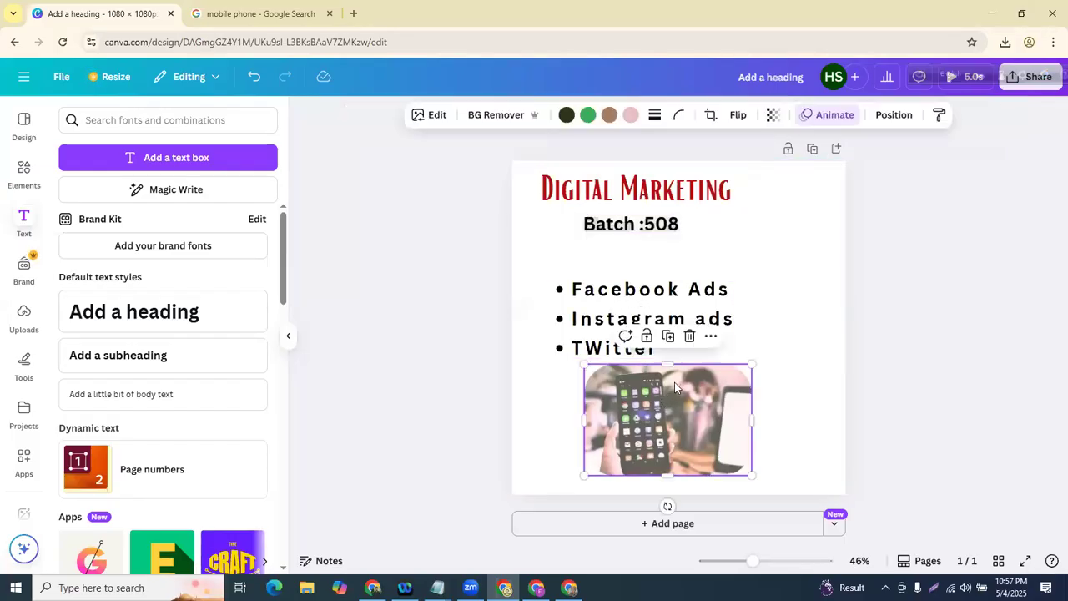
{"action": "left_click", "coordinate": [686, 336]}
{"action": "left_click", "coordinate": [654, 312]}
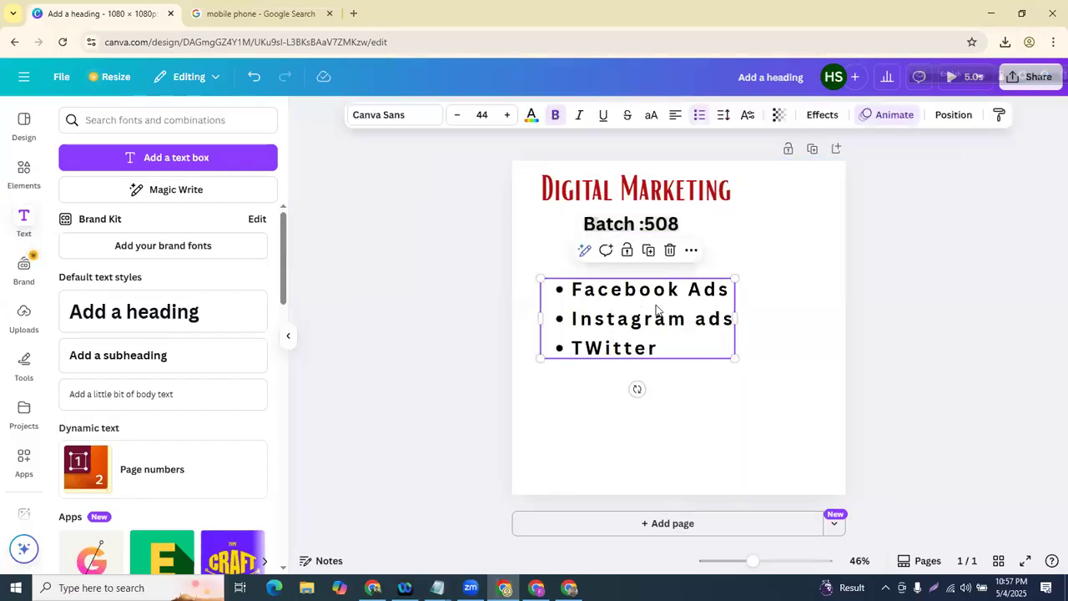
{"action": "left_click_drag", "start_coordinate": [657, 311], "coordinate": [712, 293]}
{"action": "left_click", "coordinate": [609, 228]}
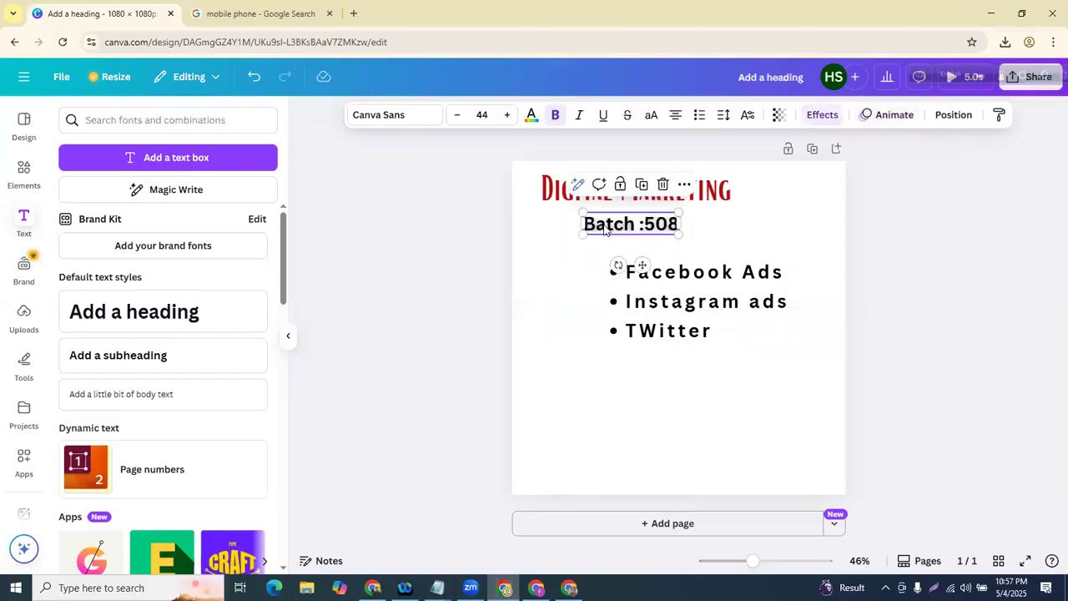
{"action": "left_click", "coordinate": [663, 184]}
{"action": "left_click_drag", "start_coordinate": [680, 306], "coordinate": [630, 283]}
{"action": "left_click_drag", "start_coordinate": [618, 190], "coordinate": [643, 198]}
{"action": "left_click_drag", "start_coordinate": [596, 270], "coordinate": [616, 266]}
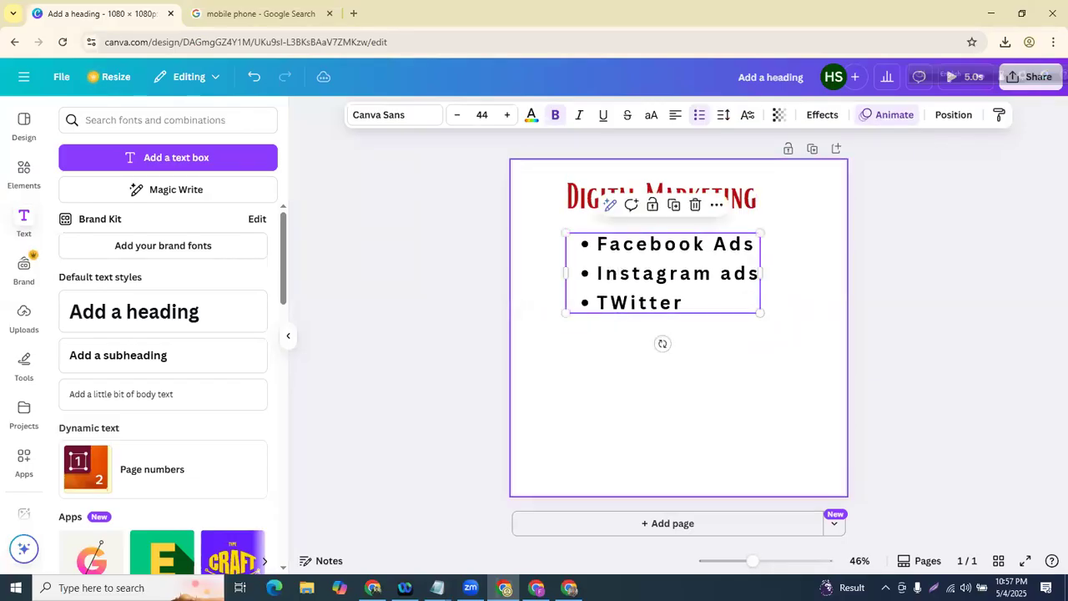
- Add '-Eliments' as a new last line in the Notepad notes, then return to the browser
{"action": "key", "text": "alt+Tab"}
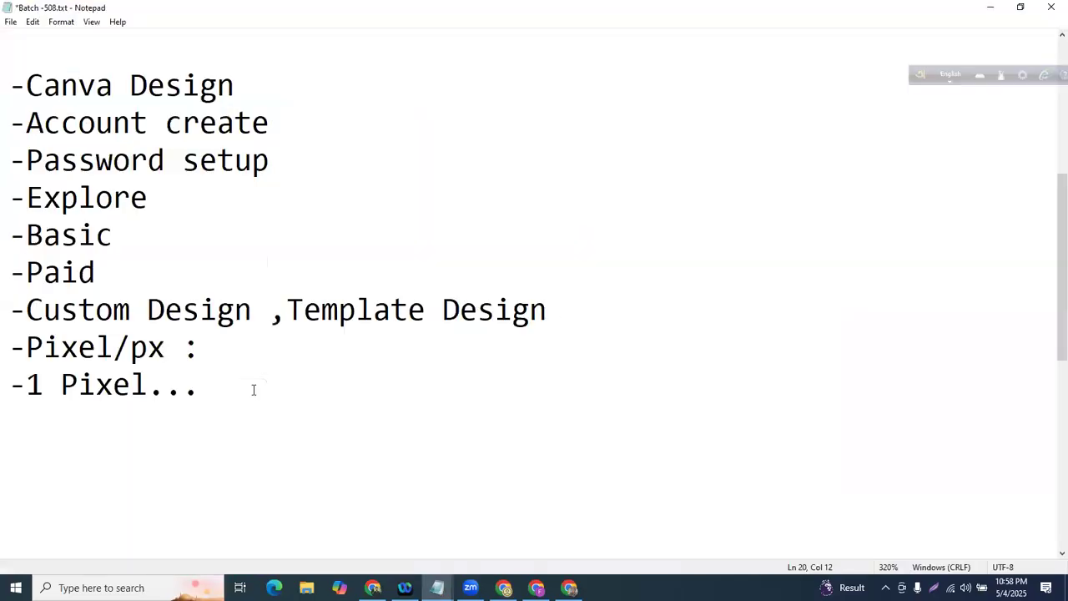
{"action": "type", "text": "El"}
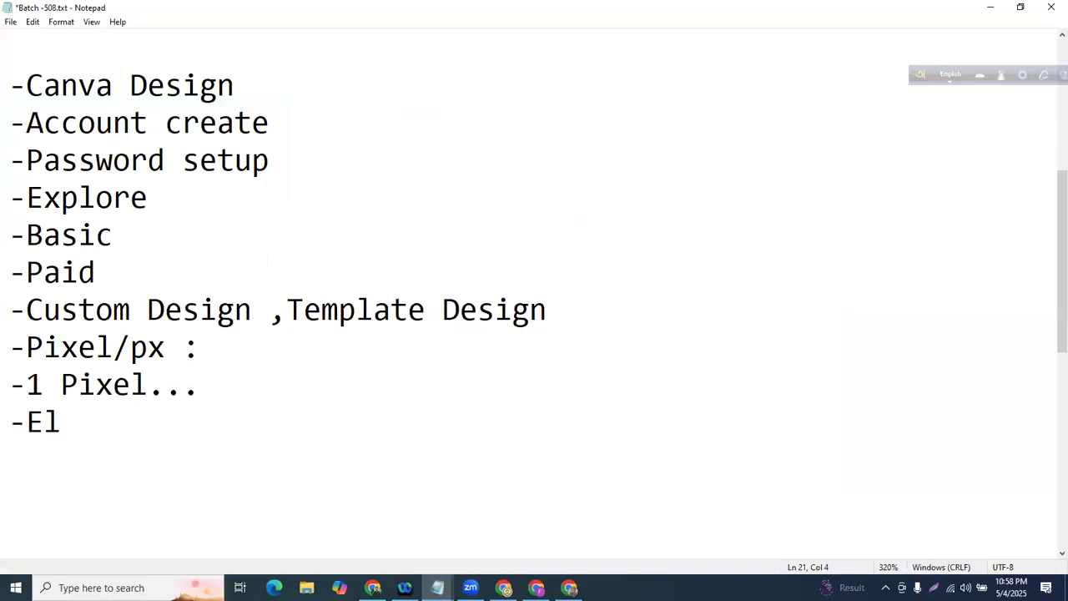
{"action": "type", "text": "iments"}
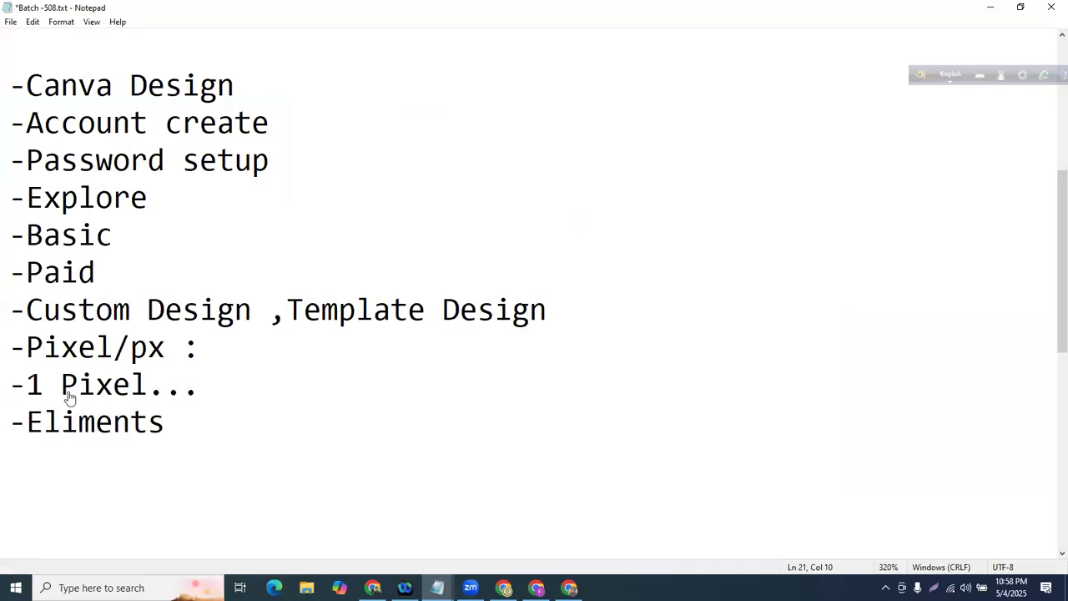
{"action": "key", "text": "alt+Tab"}
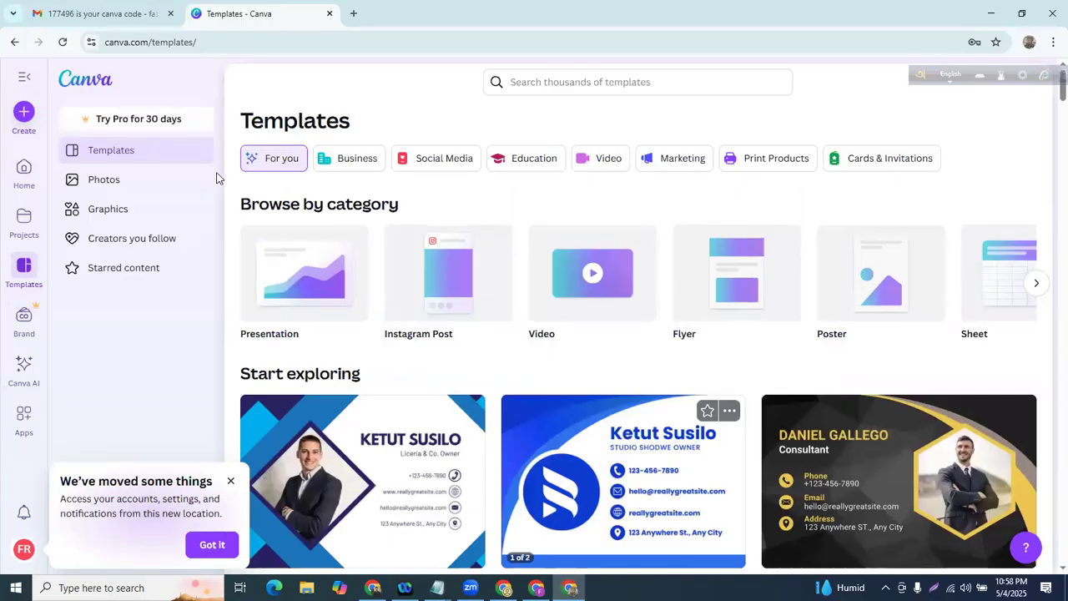
- Return to the Canva design and browse the Elements library of shapes and graphics
{"action": "key", "text": "alt+Tab"}
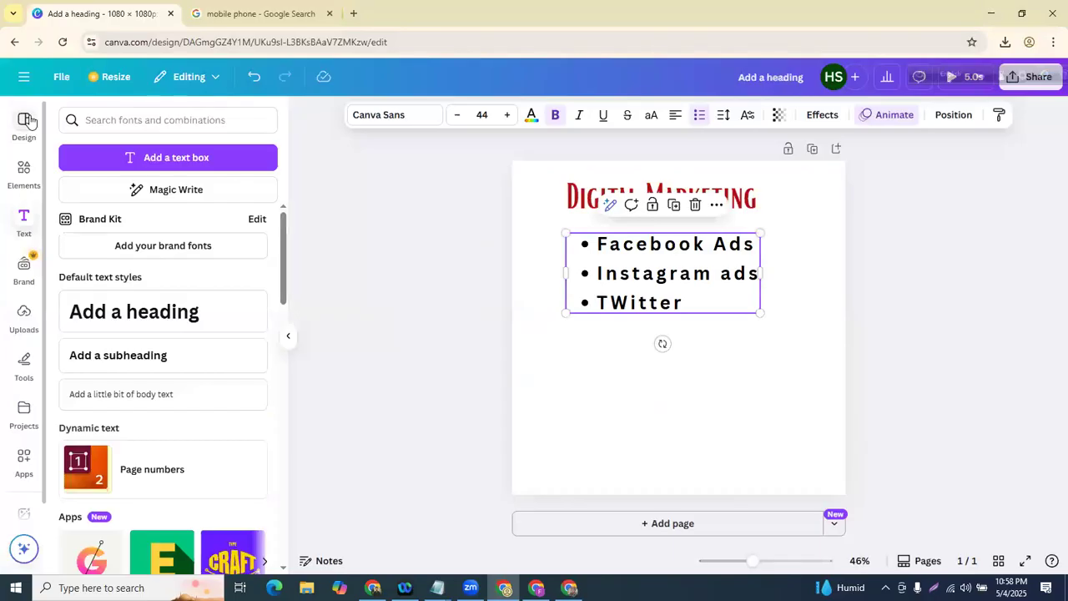
{"action": "left_click", "coordinate": [25, 123]}
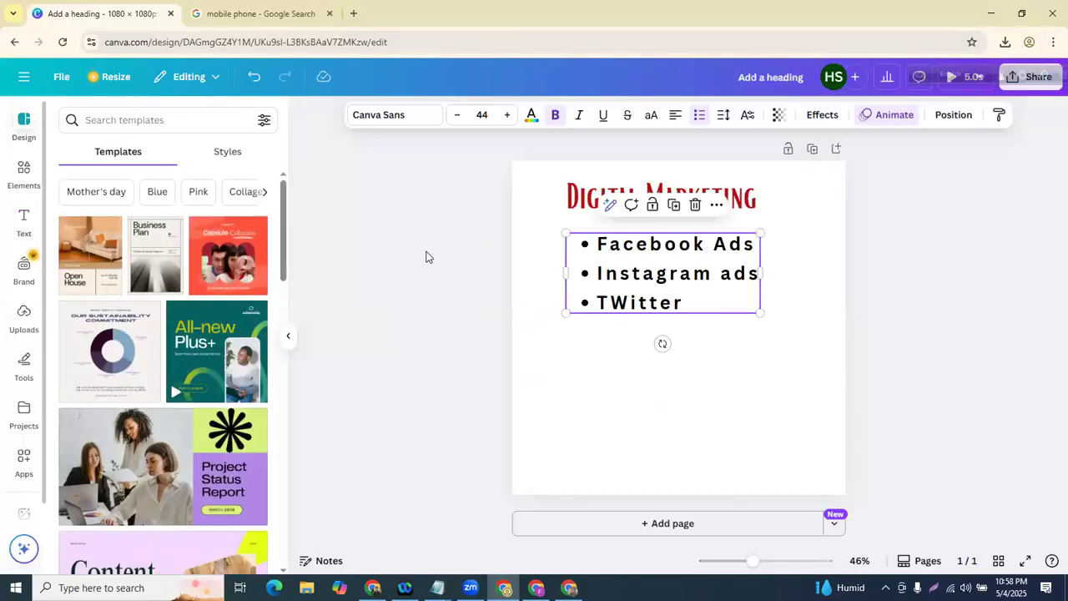
{"action": "left_click", "coordinate": [12, 171]}
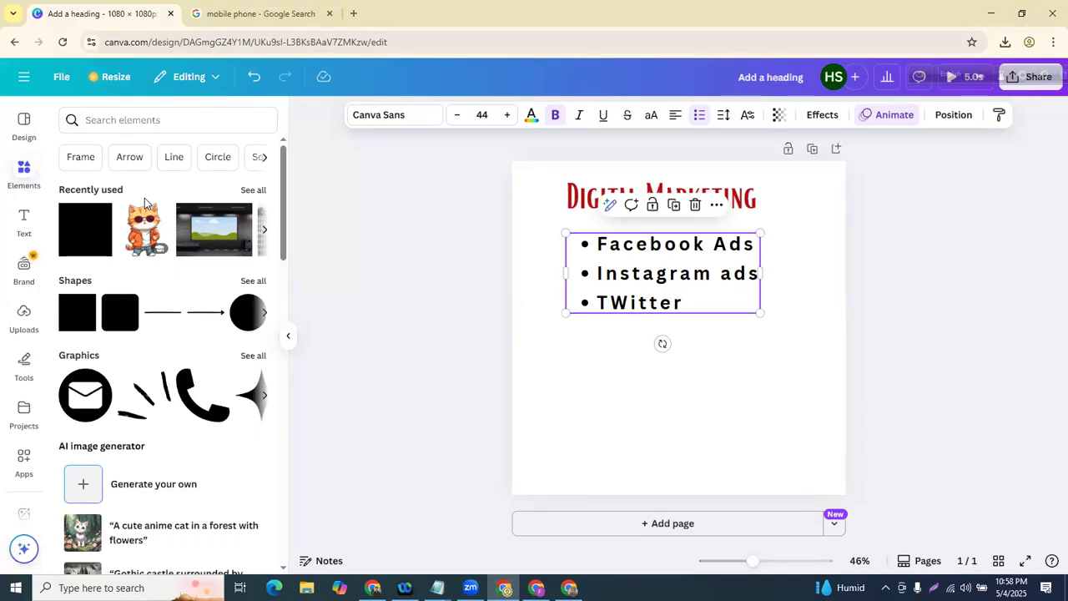
{"action": "scroll", "coordinate": [142, 203], "scroll_direction": "down", "scroll_amount": 1}
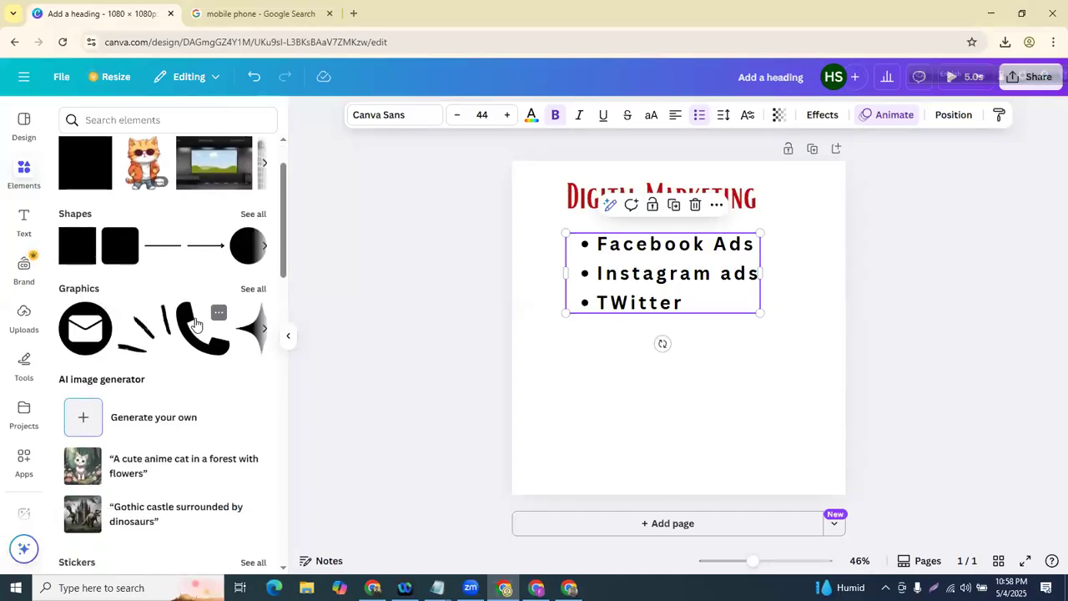
{"action": "scroll", "coordinate": [196, 324], "scroll_direction": "down", "scroll_amount": 3}
{"action": "scroll", "coordinate": [192, 313], "scroll_direction": "up", "scroll_amount": 3}
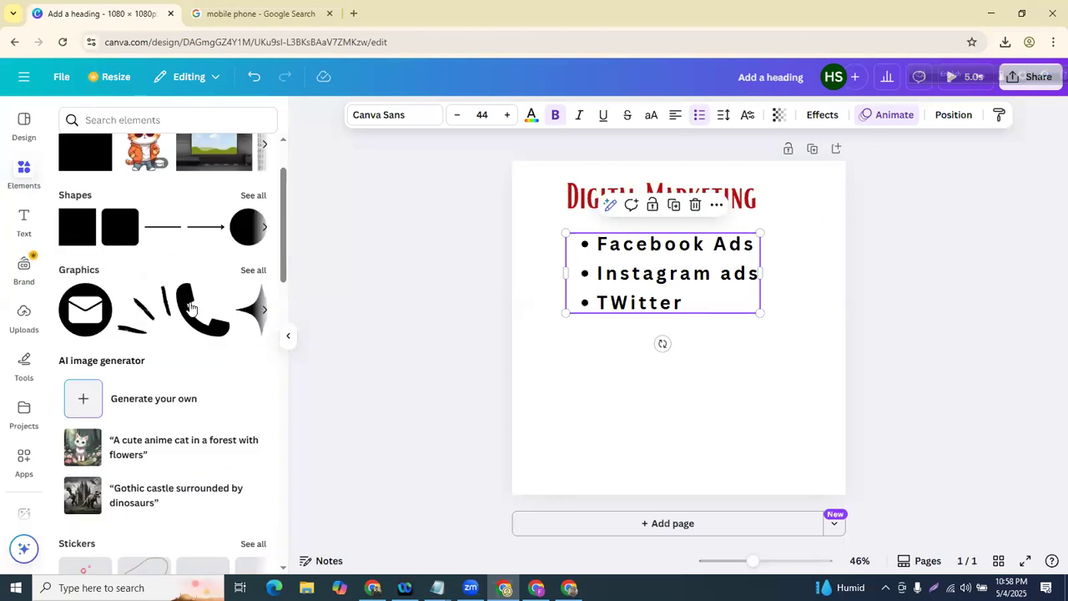
{"action": "scroll", "coordinate": [156, 284], "scroll_direction": "up", "scroll_amount": 1}
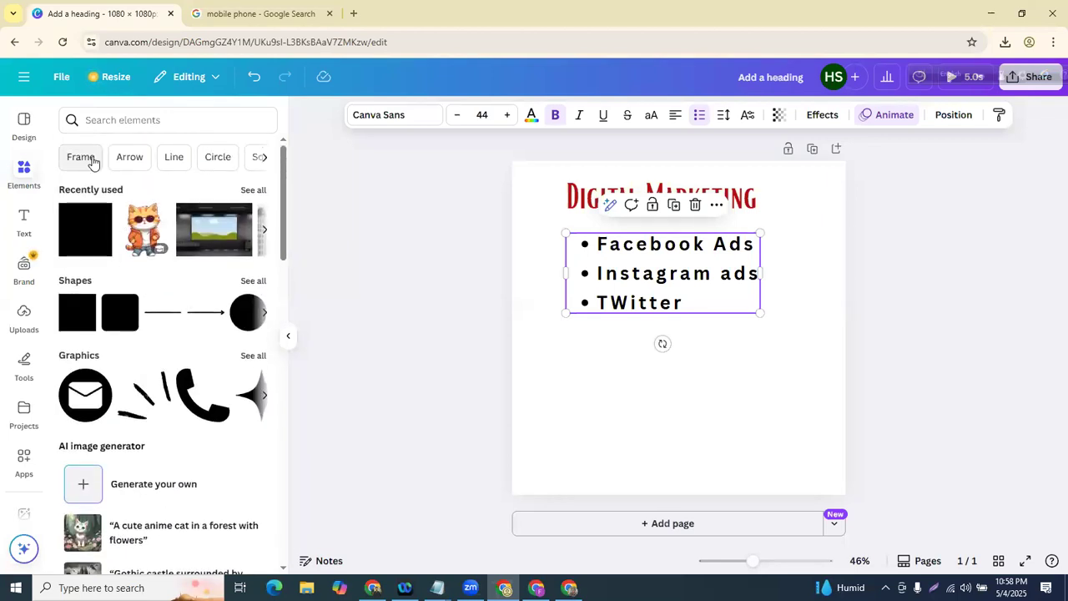
{"action": "left_click", "coordinate": [174, 160]}
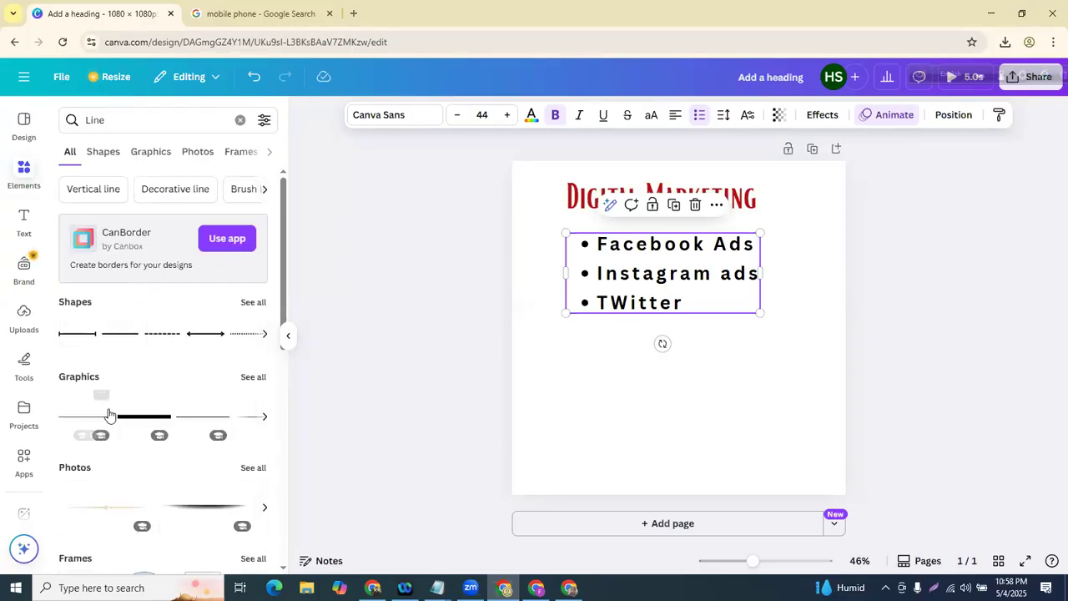
{"action": "scroll", "coordinate": [111, 410], "scroll_direction": "down", "scroll_amount": 2}
{"action": "scroll", "coordinate": [120, 392], "scroll_direction": "up", "scroll_amount": 1}
{"action": "left_click", "coordinate": [83, 334]}
{"action": "left_click", "coordinate": [682, 365]}
{"action": "left_click_drag", "start_coordinate": [631, 334], "coordinate": [605, 331]}
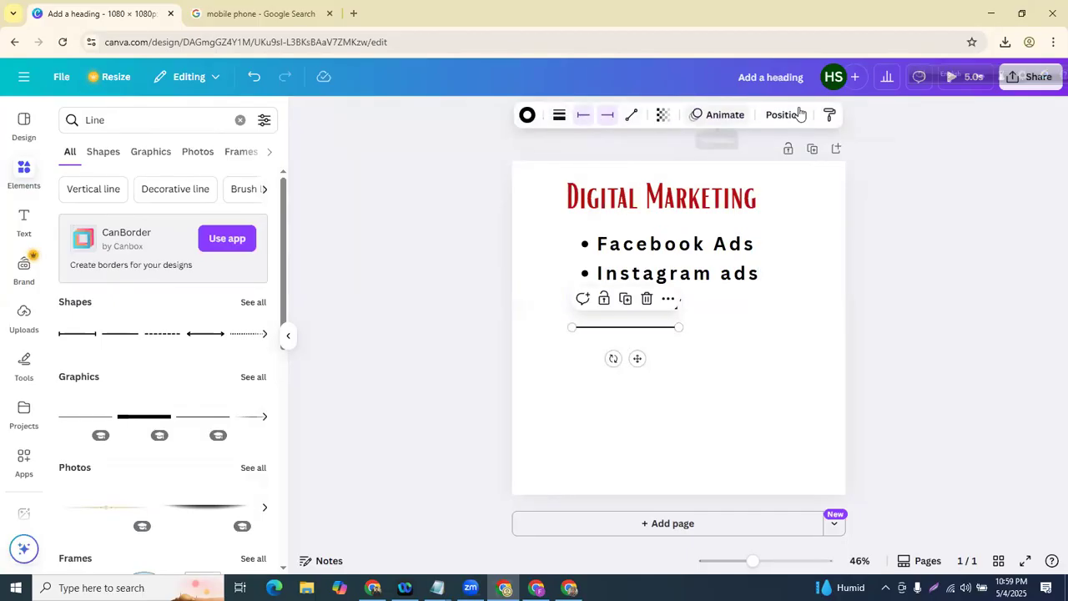
{"action": "scroll", "coordinate": [203, 322], "scroll_direction": "down", "scroll_amount": 5}
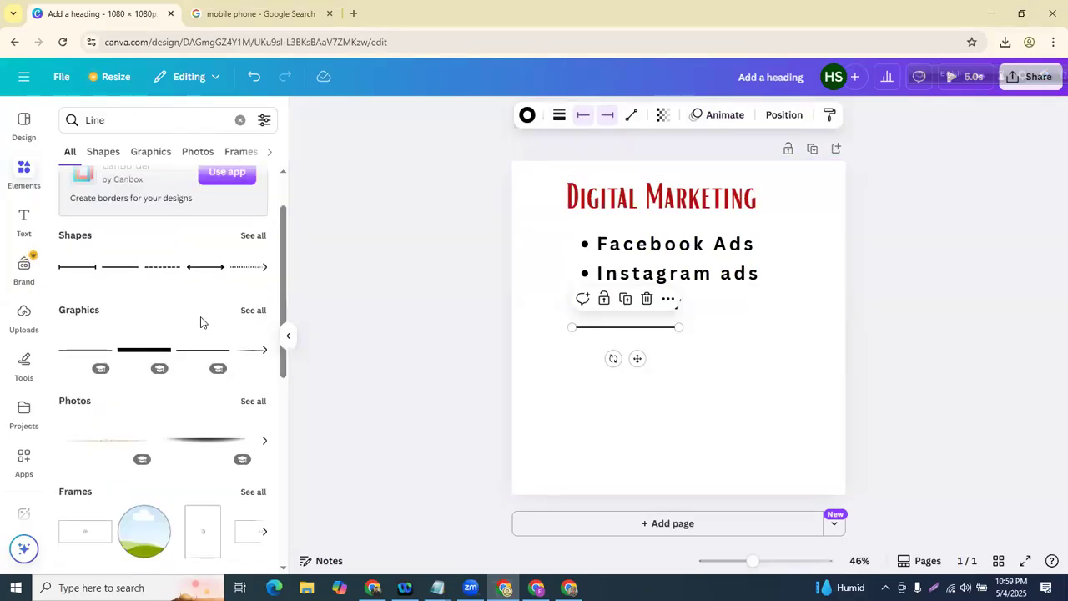
{"action": "left_click", "coordinate": [194, 313]}
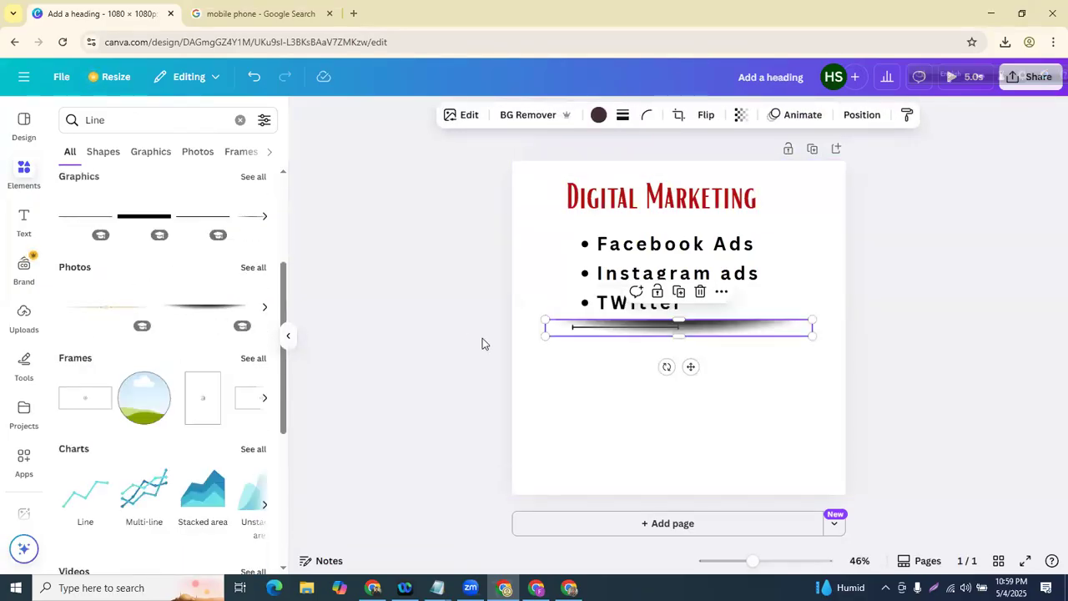
{"action": "left_click_drag", "start_coordinate": [677, 332], "coordinate": [673, 413]}
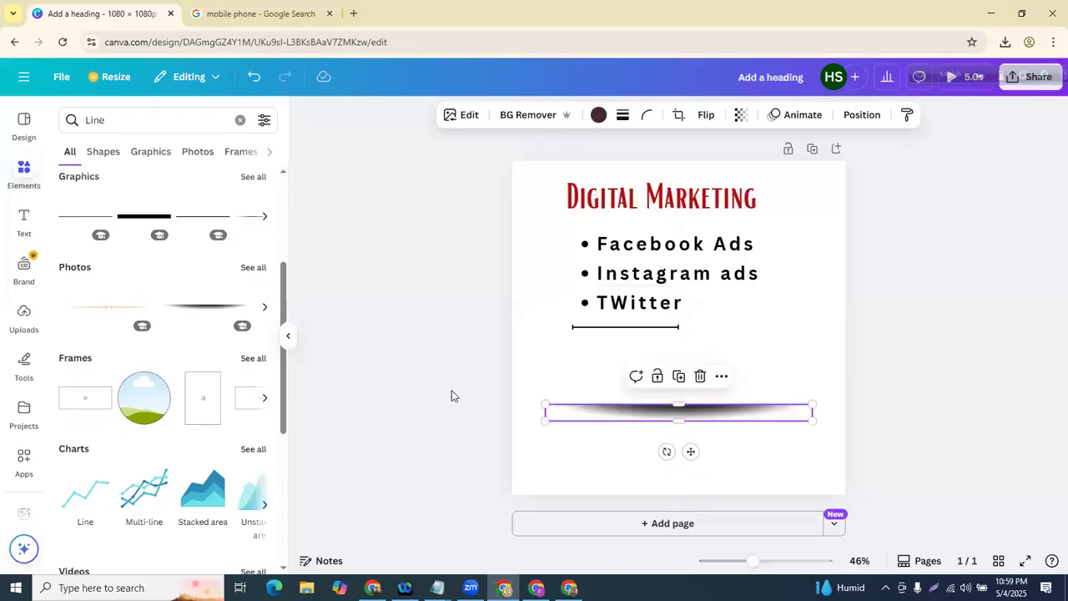
{"action": "left_click", "coordinate": [466, 387]}
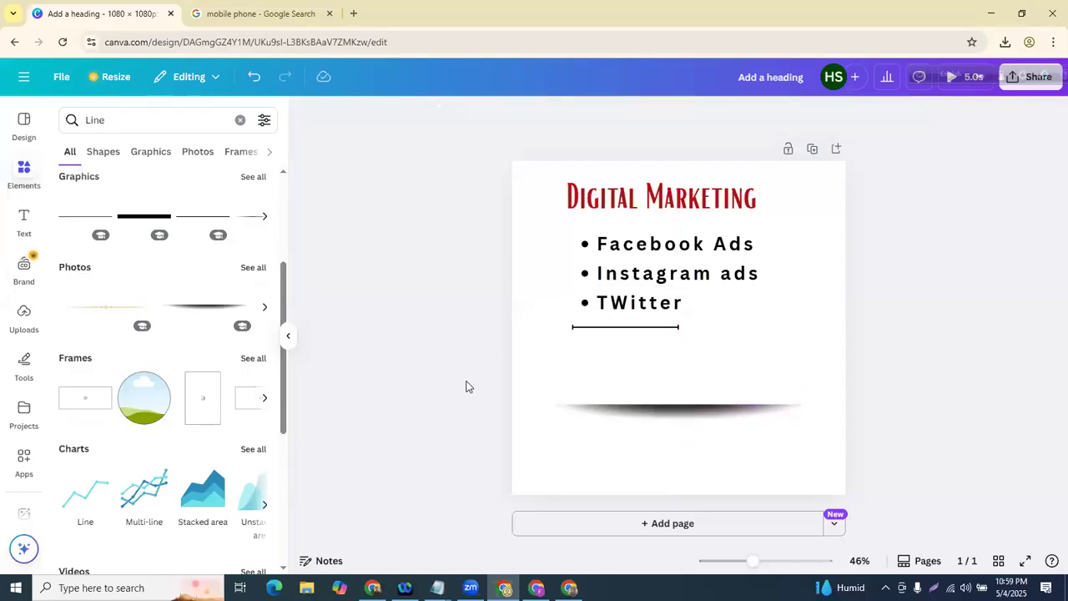
{"action": "left_click", "coordinate": [584, 327]}
{"action": "left_click", "coordinate": [644, 300]}
{"action": "left_click", "coordinate": [668, 402]}
{"action": "left_click", "coordinate": [697, 378]}
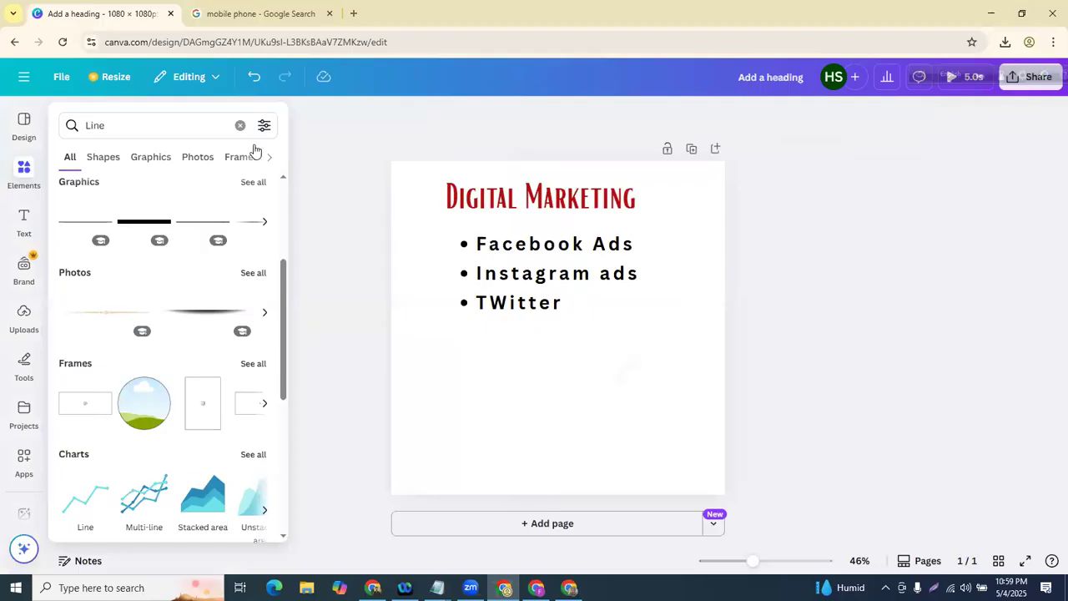
{"action": "left_click", "coordinate": [240, 120]}
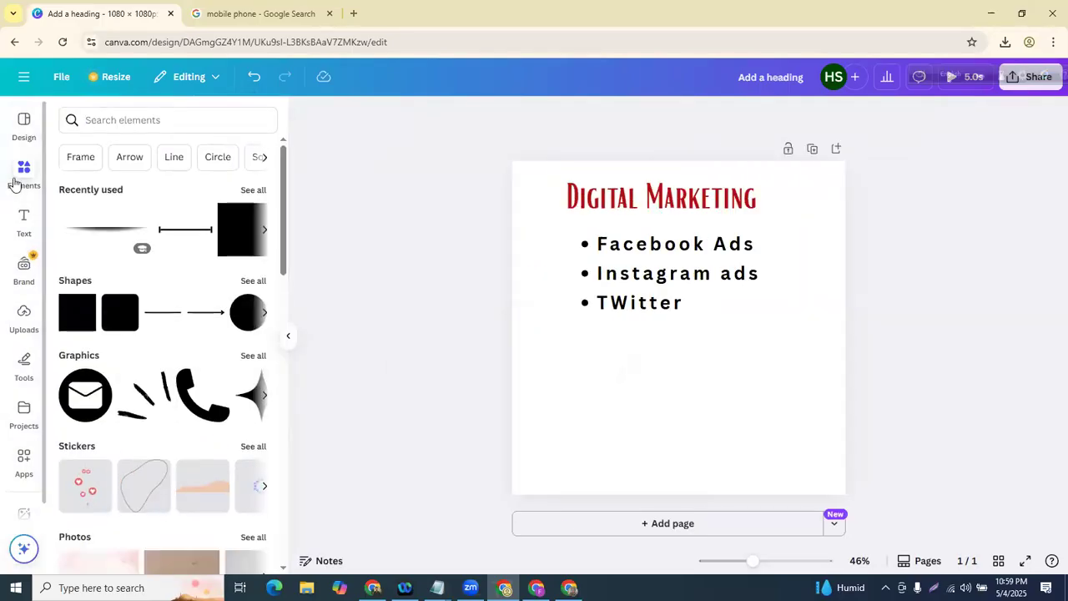
{"action": "left_click", "coordinate": [74, 162]}
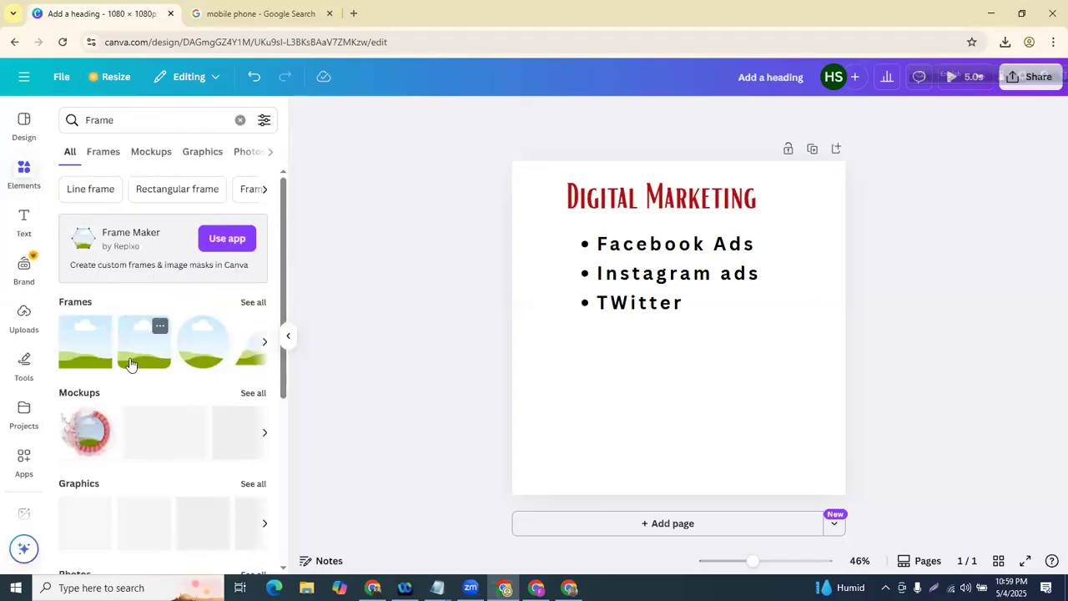
{"action": "scroll", "coordinate": [127, 359], "scroll_direction": "down", "scroll_amount": 4}
{"action": "scroll", "coordinate": [128, 367], "scroll_direction": "up", "scroll_amount": 5}
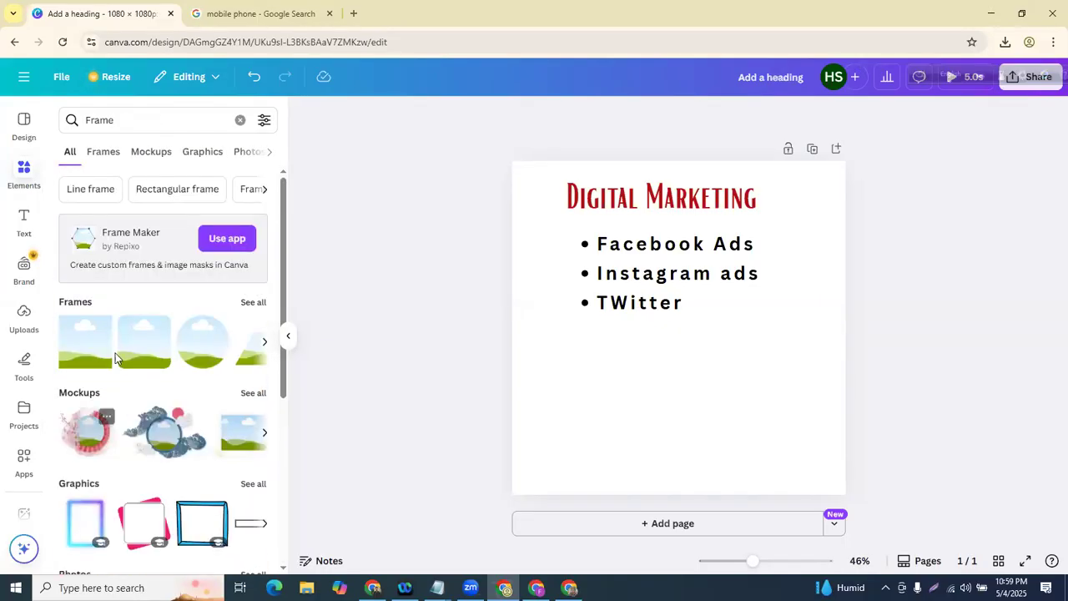
{"action": "left_click", "coordinate": [110, 158]}
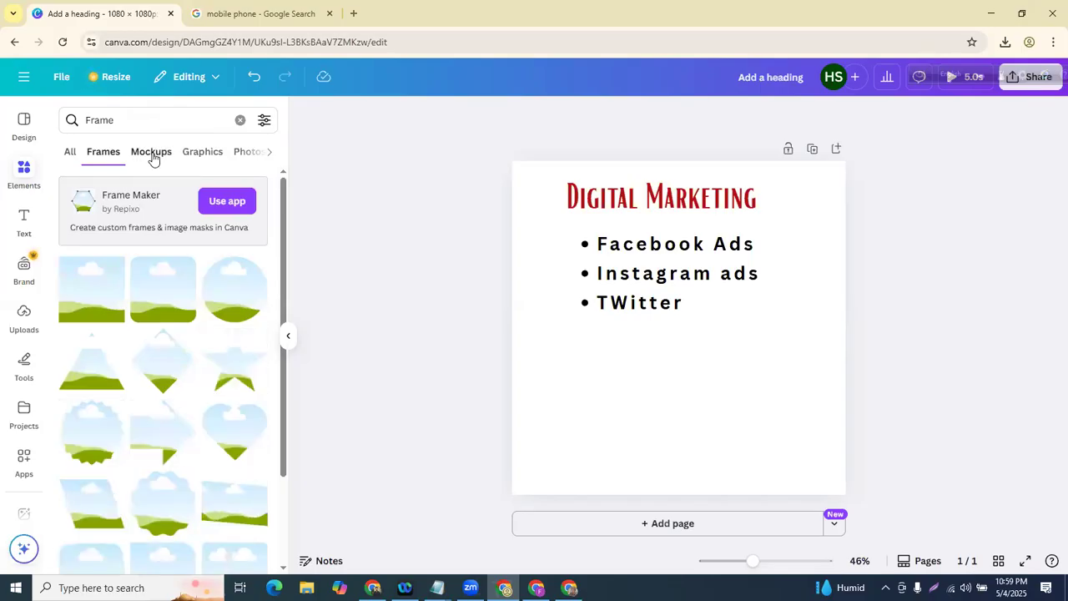
{"action": "left_click", "coordinate": [151, 154]}
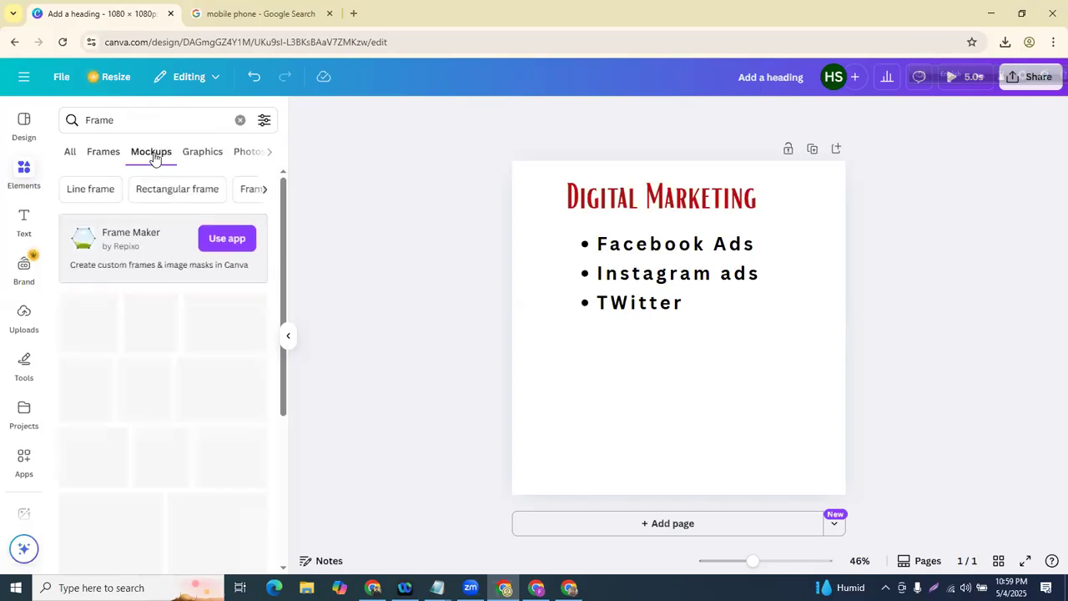
{"action": "left_click", "coordinate": [200, 154]}
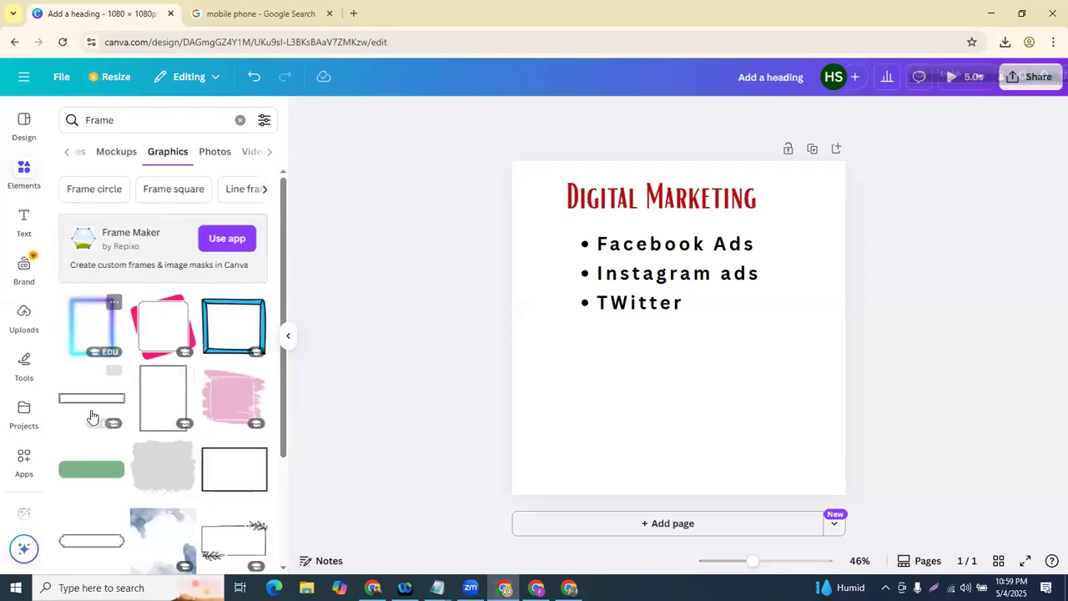
{"action": "left_click", "coordinate": [90, 401]}
{"action": "left_click_drag", "start_coordinate": [670, 328], "coordinate": [639, 434]}
{"action": "left_click", "coordinate": [481, 389]}
{"action": "left_click", "coordinate": [625, 439]}
{"action": "key", "text": "Delete"}
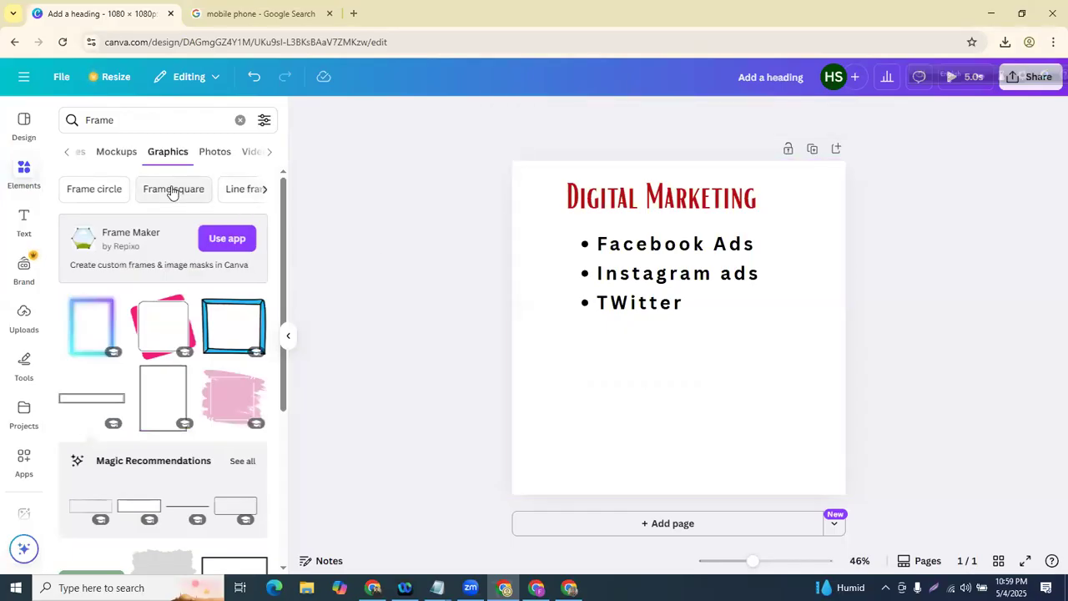
{"action": "left_click", "coordinate": [172, 190]}
{"action": "left_click", "coordinate": [257, 191]}
{"action": "left_click", "coordinate": [98, 194]}
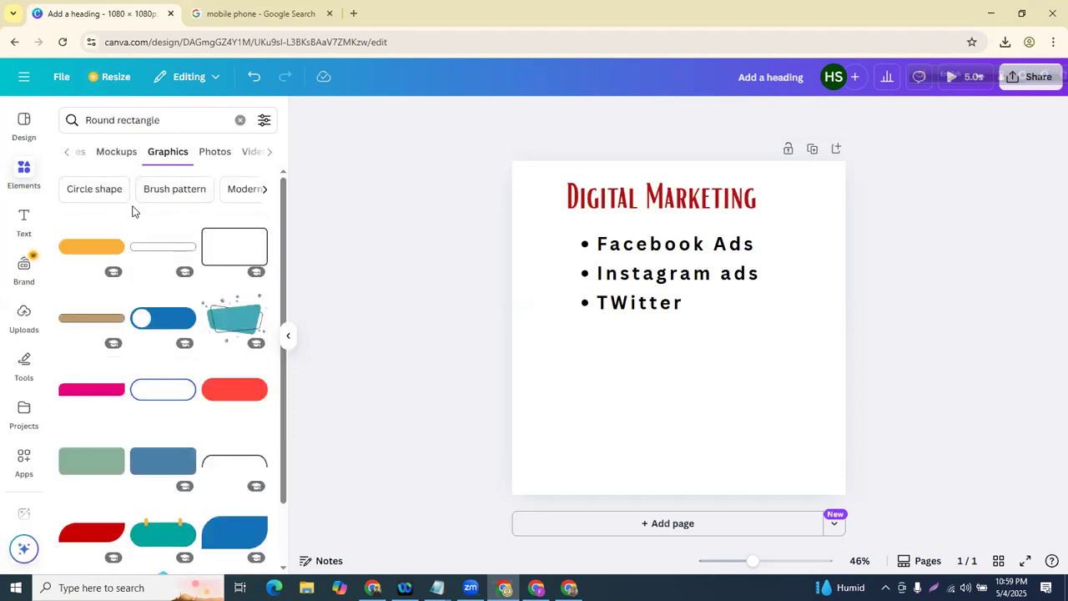
{"action": "left_click", "coordinate": [66, 151]}
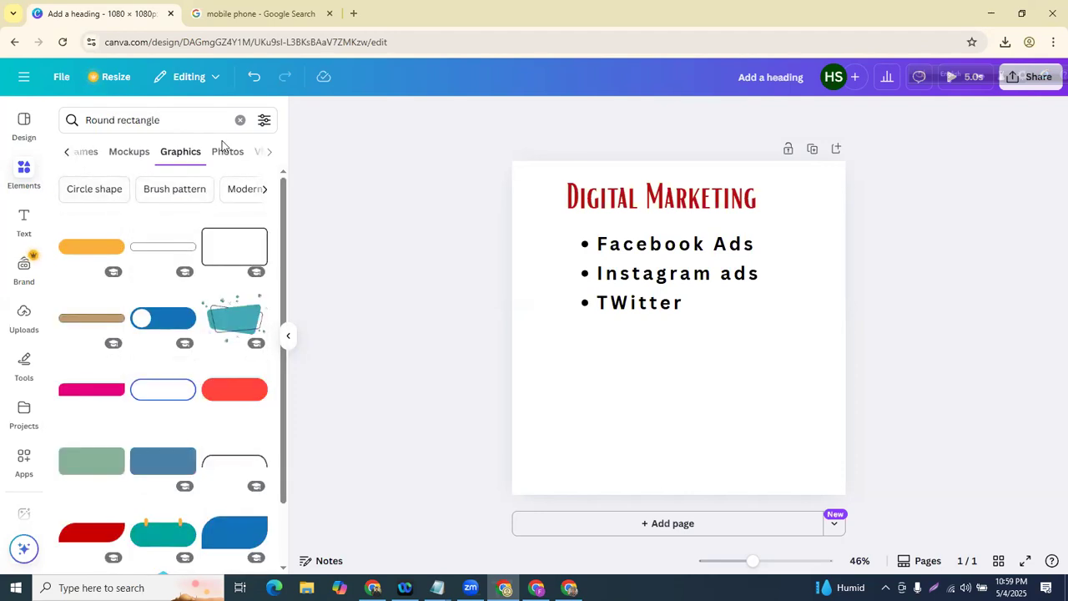
{"action": "left_click", "coordinate": [239, 120]}
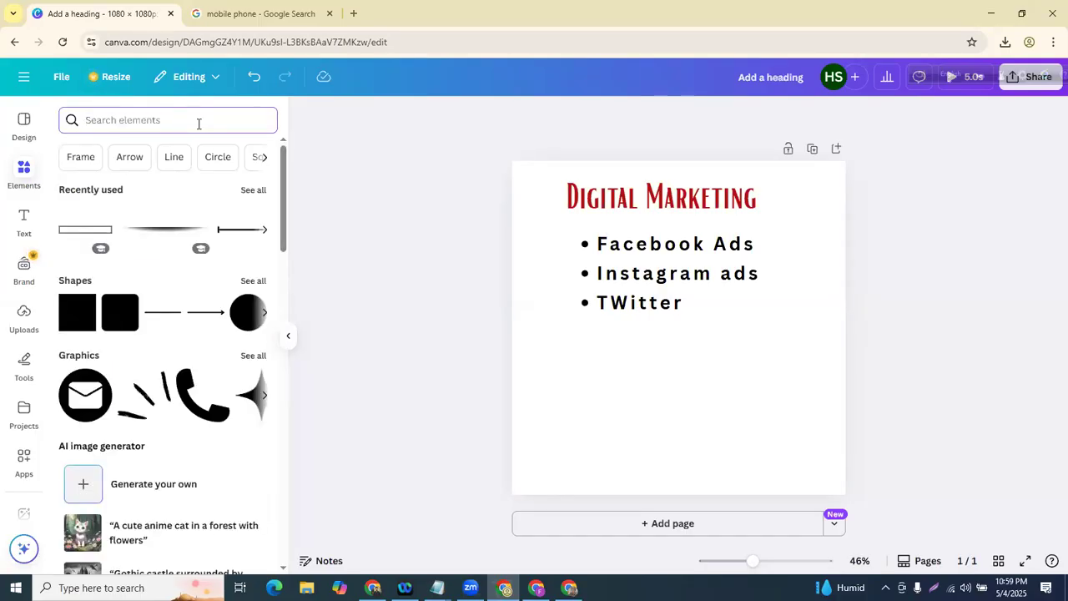
{"action": "type", "text": "trafic"}
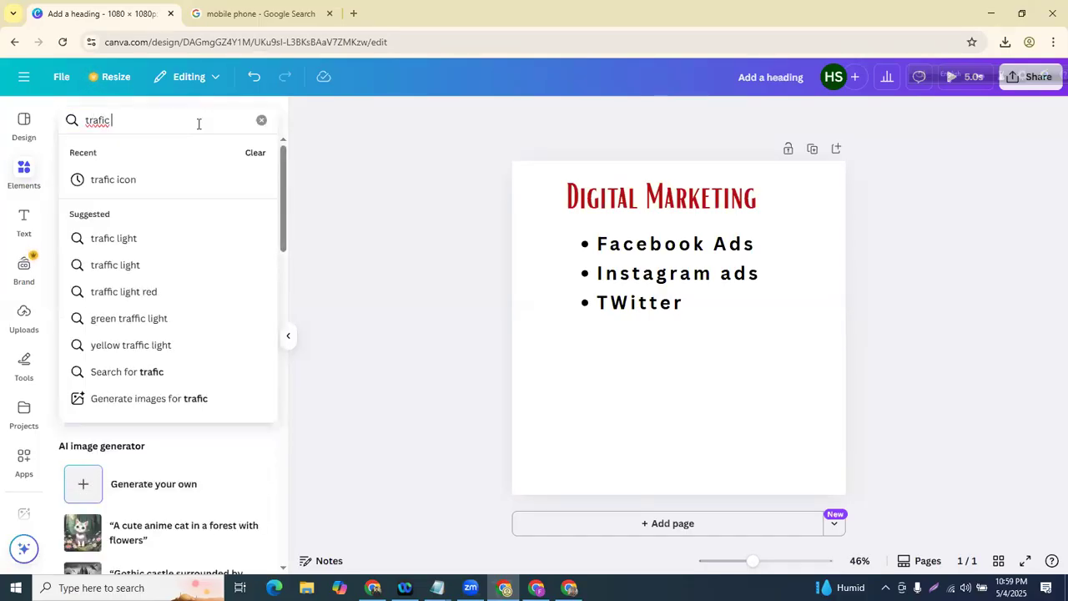
{"action": "type", "text": " icon"}
- Place a traffic light graphic from the 'trafic icon' search beneath the bullets
{"action": "key", "text": "Return"}
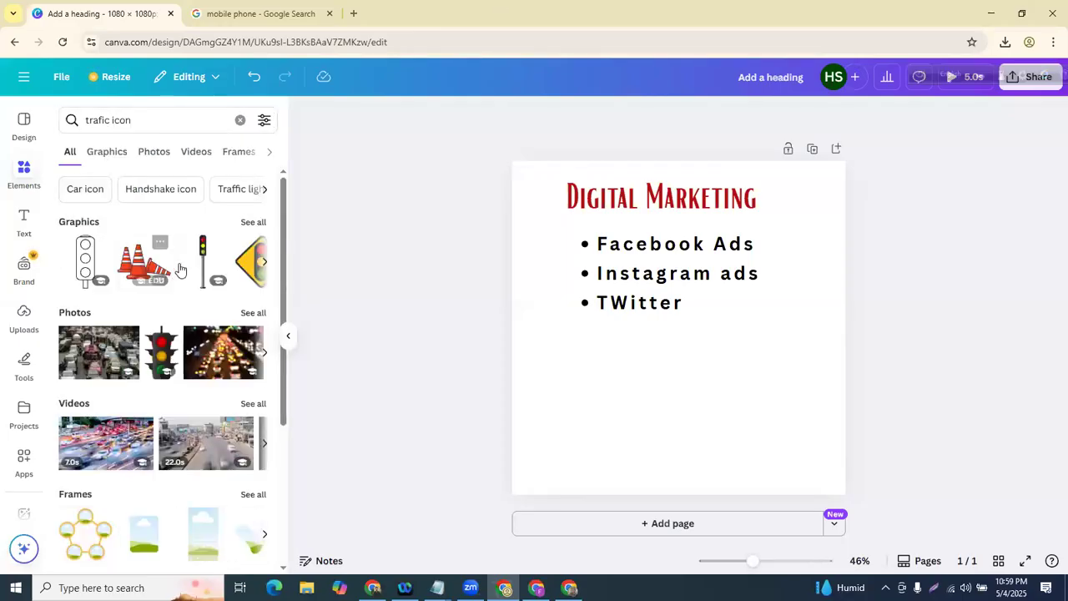
{"action": "left_click_drag", "start_coordinate": [415, 308], "coordinate": [714, 443]}
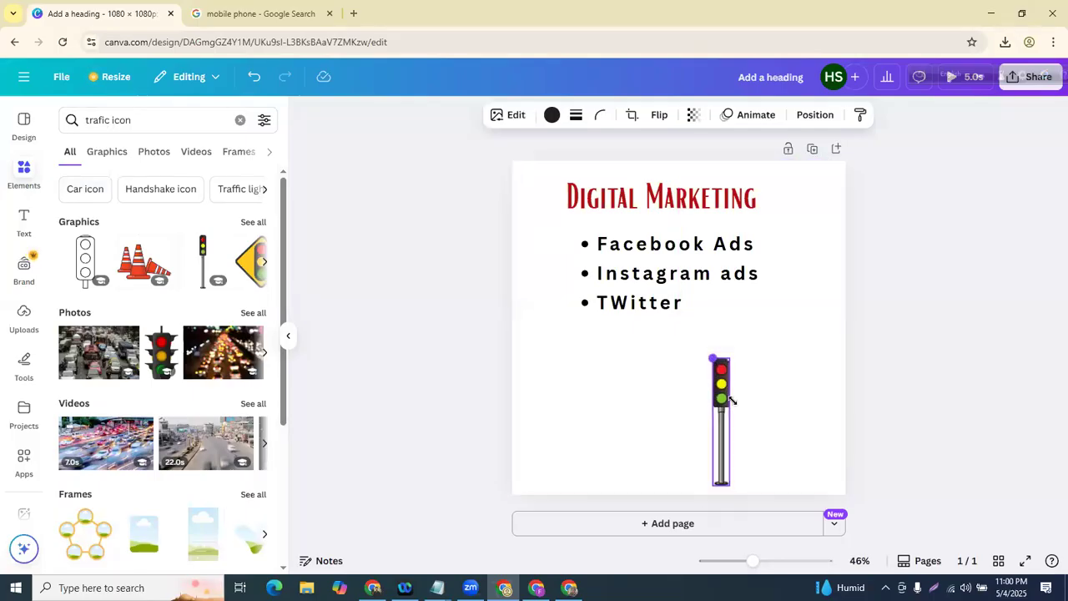
{"action": "left_click", "coordinate": [670, 422]}
- Add a phone graphic from a 'phone' search, shrinking it below the bullets
{"action": "left_click", "coordinate": [193, 120]}
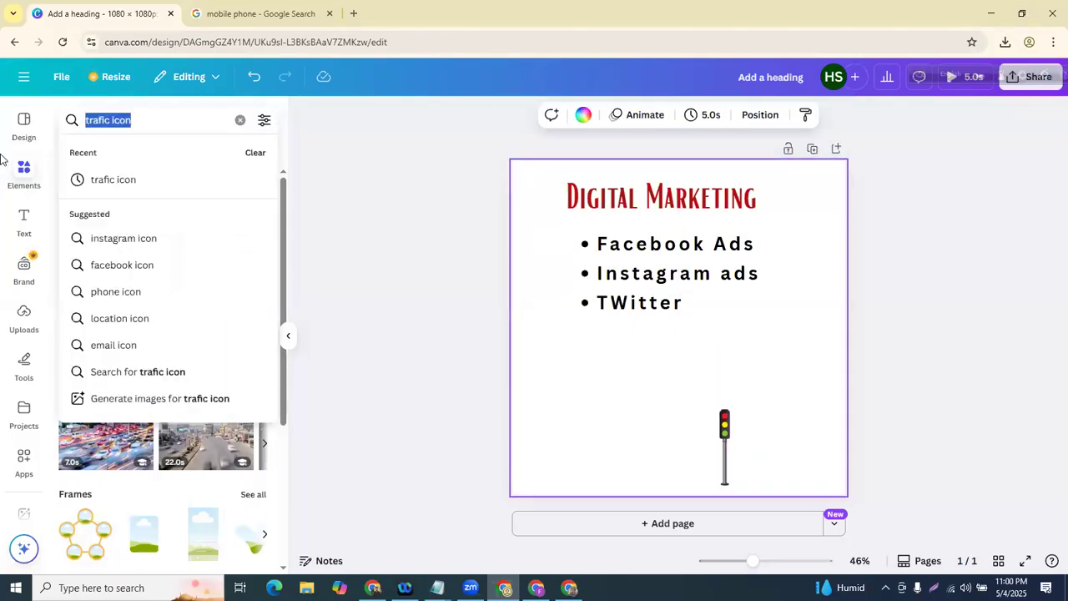
{"action": "key", "text": "BackSpace"}
{"action": "type", "text": "phone"}
{"action": "key", "text": "Return"}
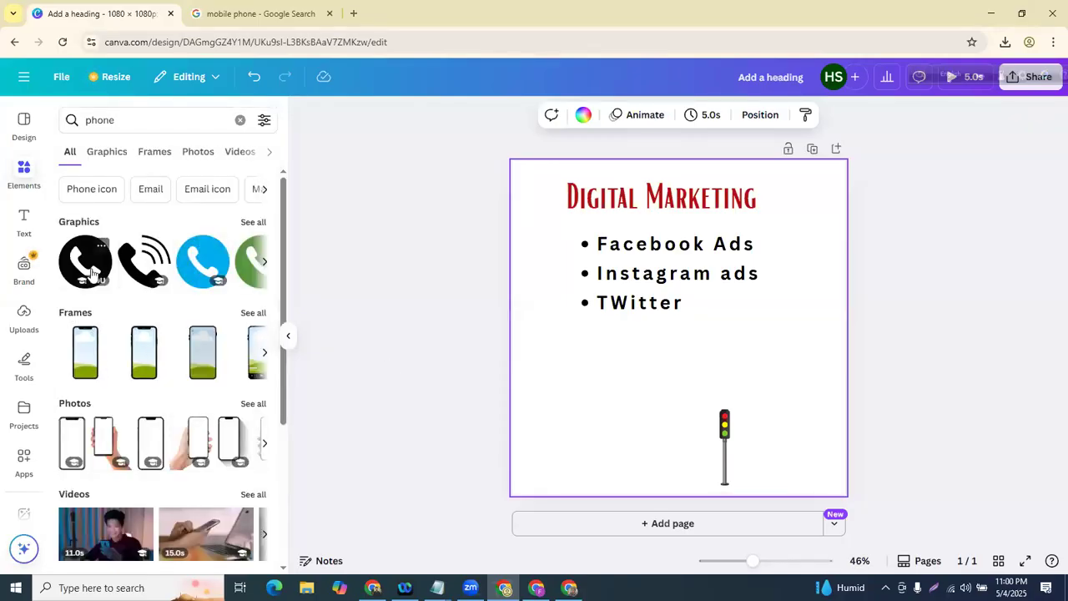
{"action": "left_click", "coordinate": [83, 269]}
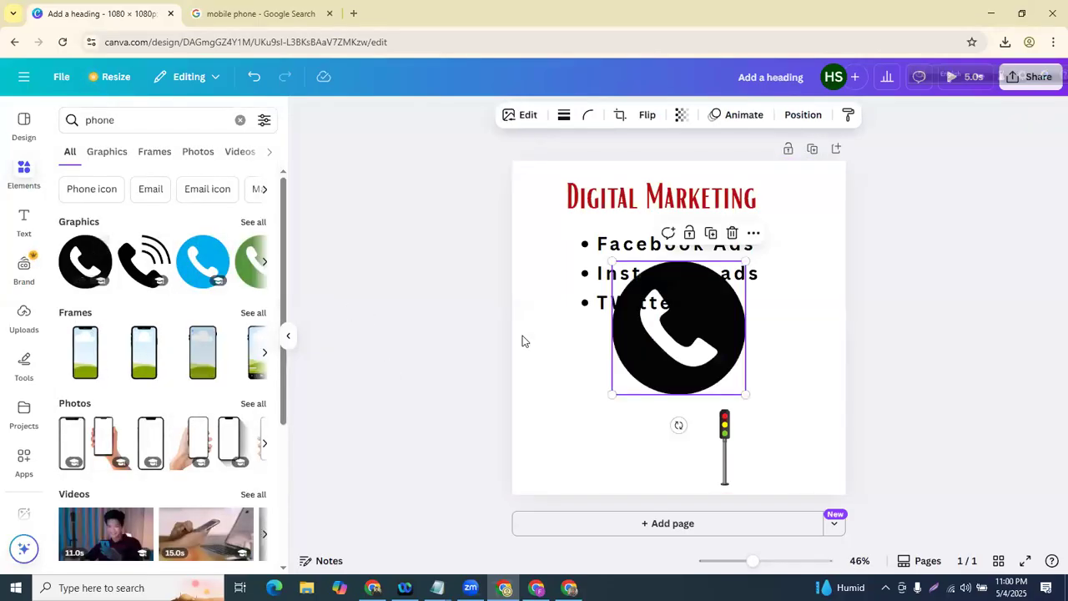
{"action": "left_click_drag", "start_coordinate": [651, 350], "coordinate": [578, 419]}
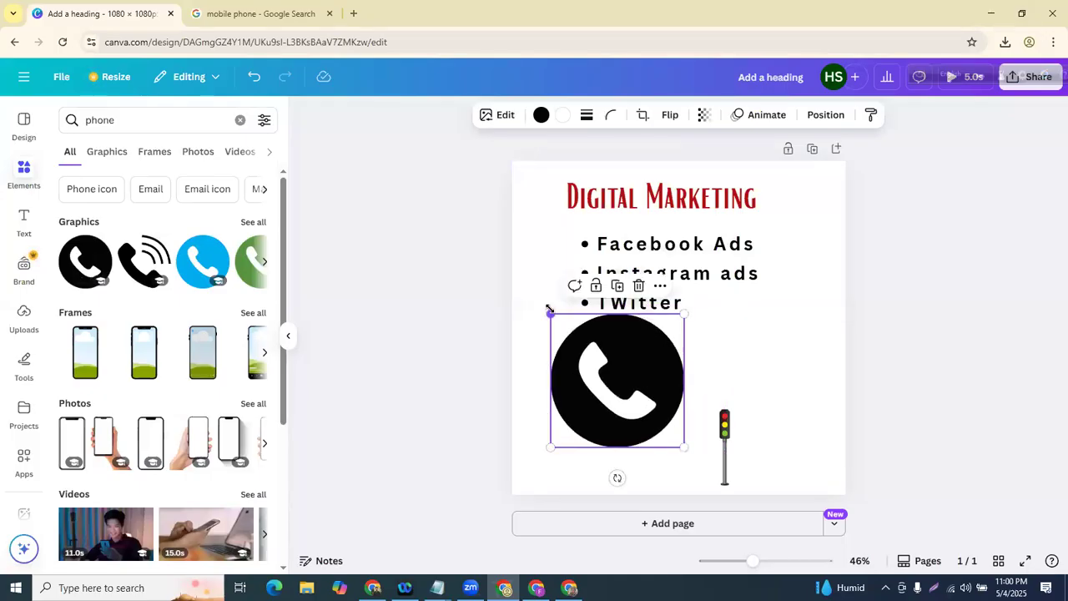
{"action": "left_click_drag", "start_coordinate": [548, 310], "coordinate": [603, 366]}
- Colour the phone icon dark blue and clear the element search
{"action": "left_click", "coordinate": [563, 443]}
{"action": "left_click", "coordinate": [643, 407]}
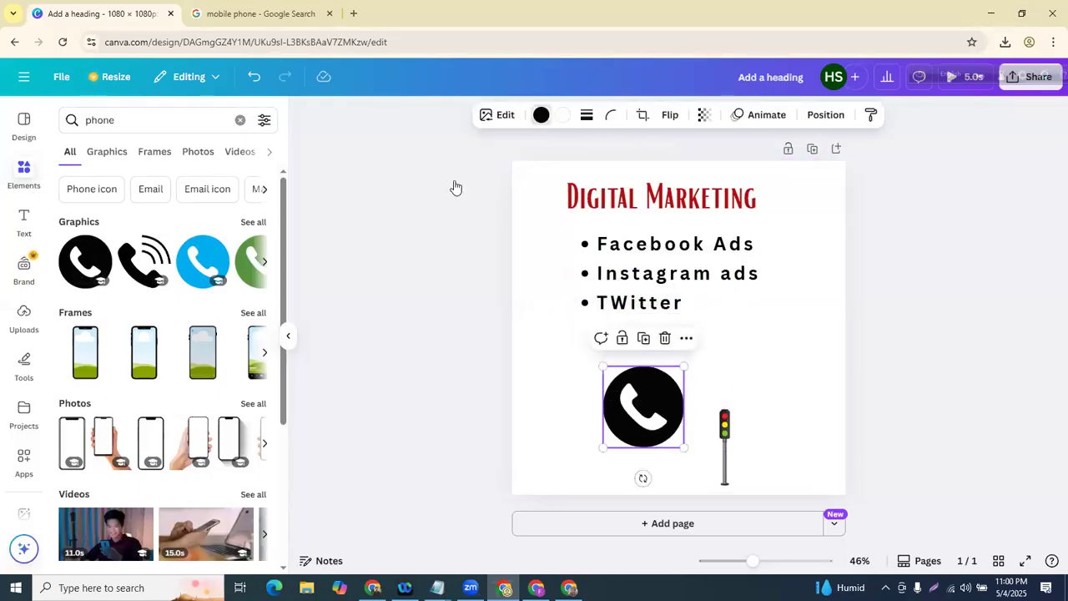
{"action": "left_click", "coordinate": [224, 217]}
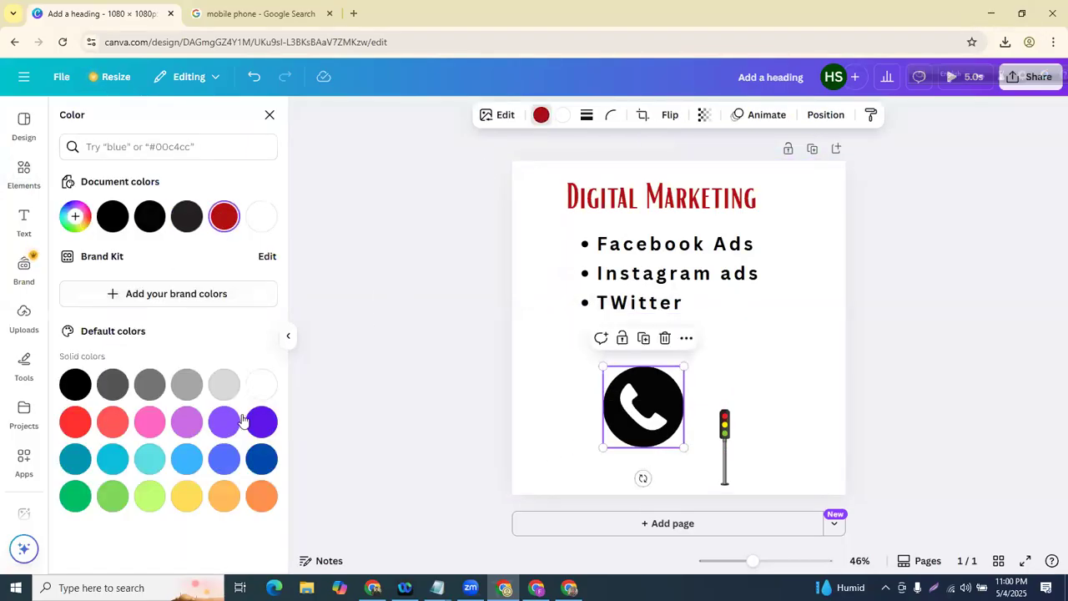
{"action": "left_click", "coordinate": [261, 458]}
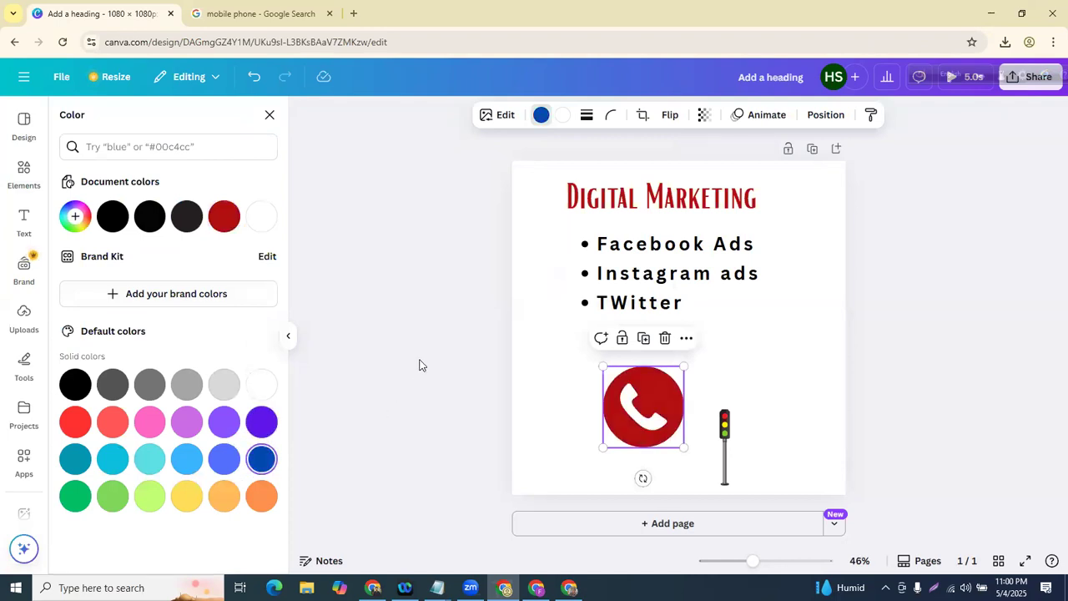
{"action": "key", "text": "Escape"}
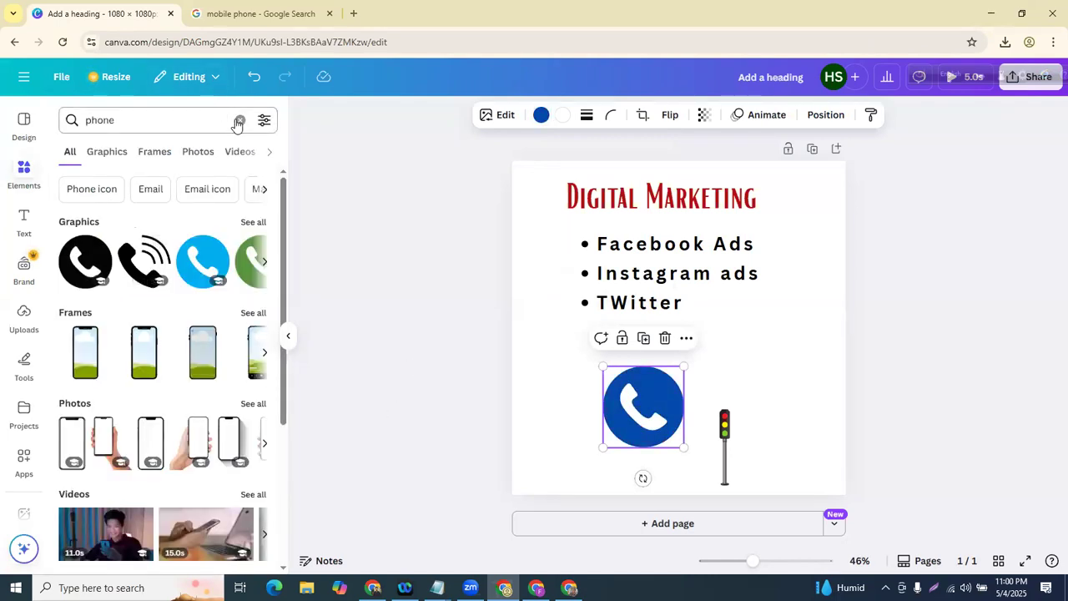
{"action": "left_click", "coordinate": [239, 122]}
{"action": "left_click", "coordinate": [25, 177]}
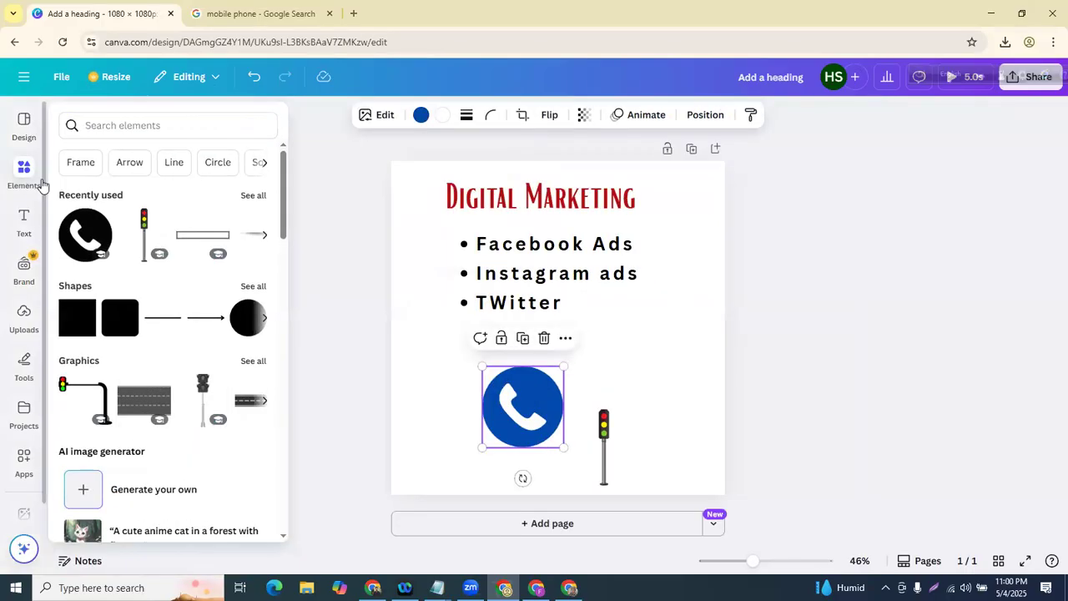
{"action": "scroll", "coordinate": [133, 196], "scroll_direction": "down", "scroll_amount": 3}
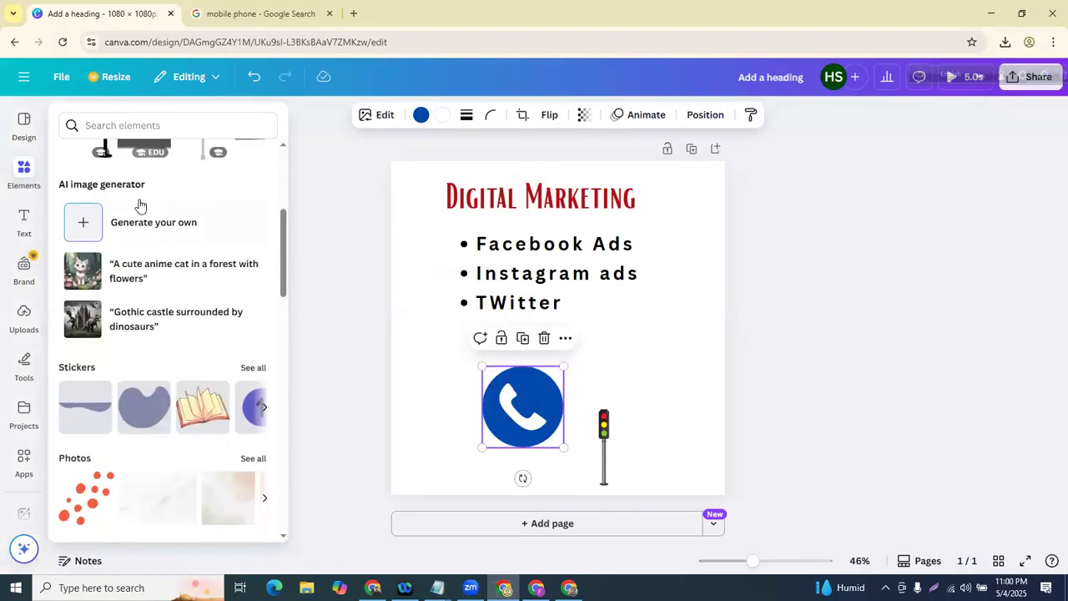
{"action": "scroll", "coordinate": [140, 205], "scroll_direction": "down", "scroll_amount": 5}
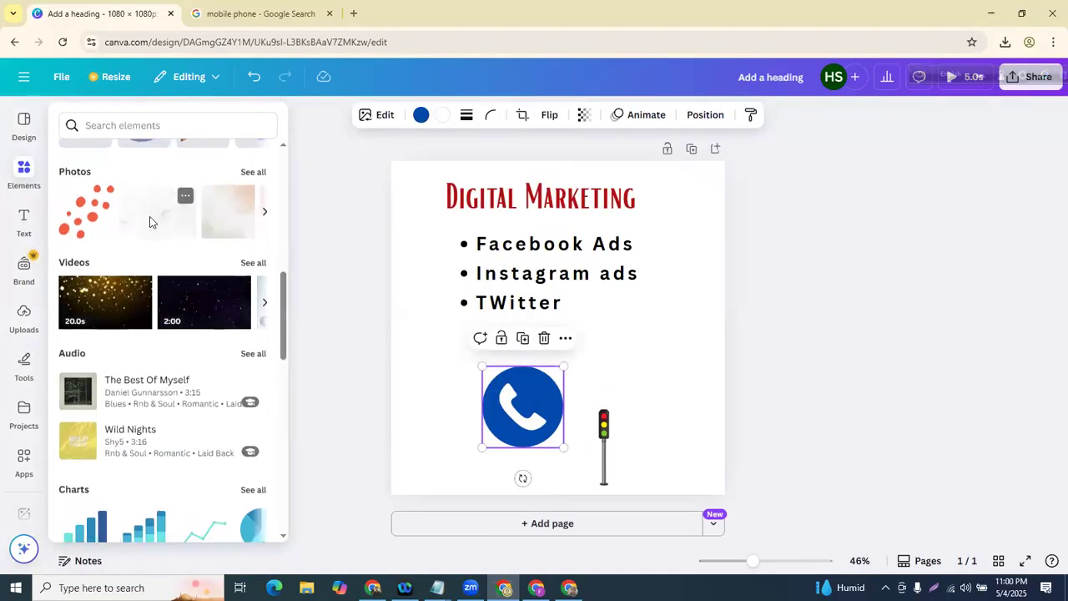
{"action": "scroll", "coordinate": [151, 222], "scroll_direction": "down", "scroll_amount": 4}
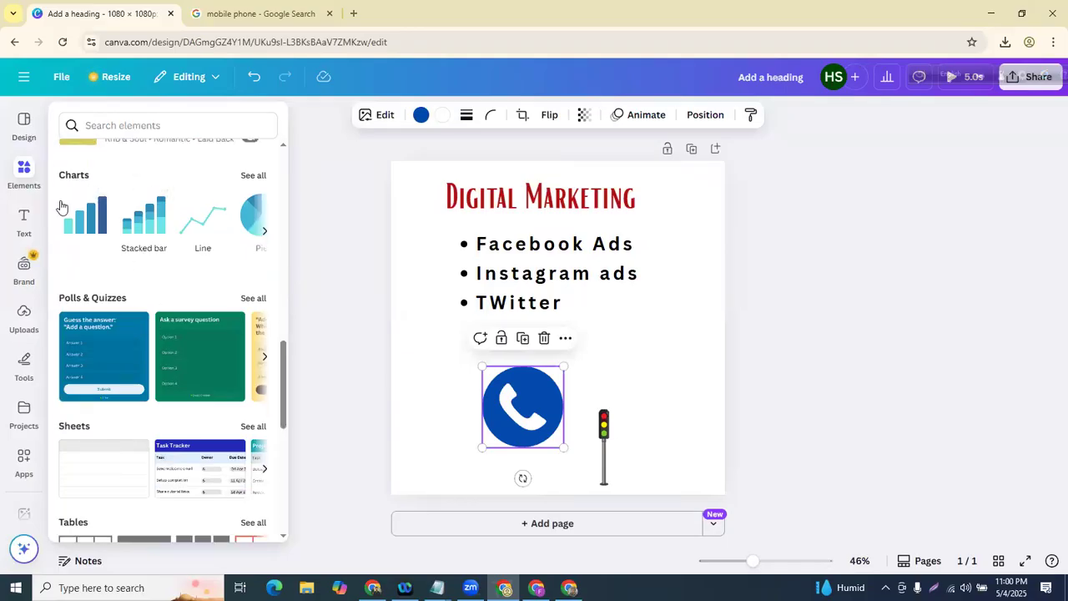
{"action": "mouse_move", "coordinate": [92, 211]}
{"action": "left_click", "coordinate": [655, 316]}
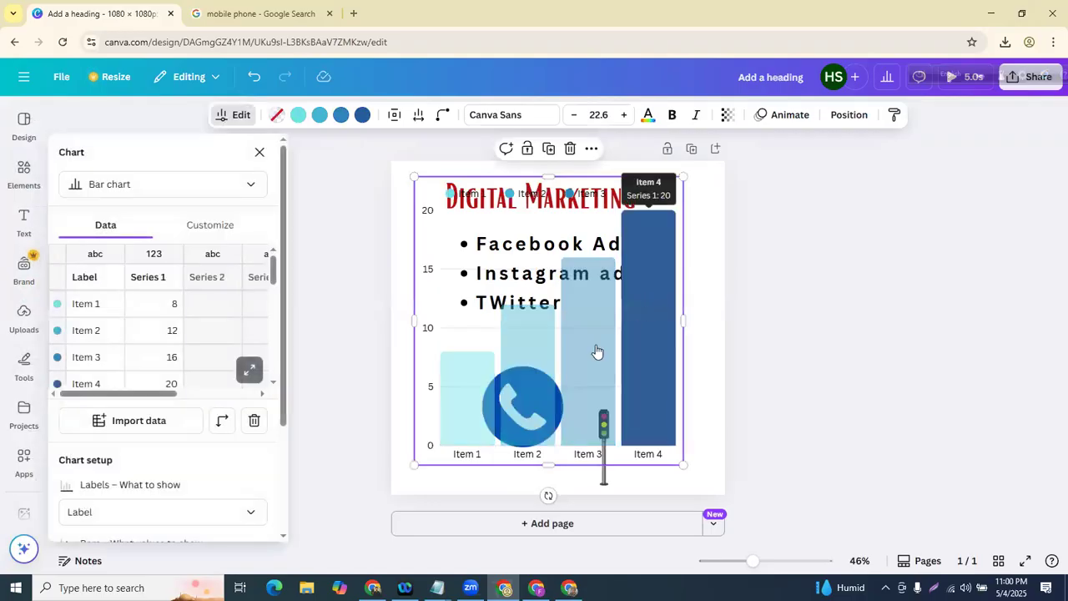
{"action": "left_click_drag", "start_coordinate": [415, 177], "coordinate": [599, 375]}
{"action": "left_click_drag", "start_coordinate": [673, 409], "coordinate": [669, 326]}
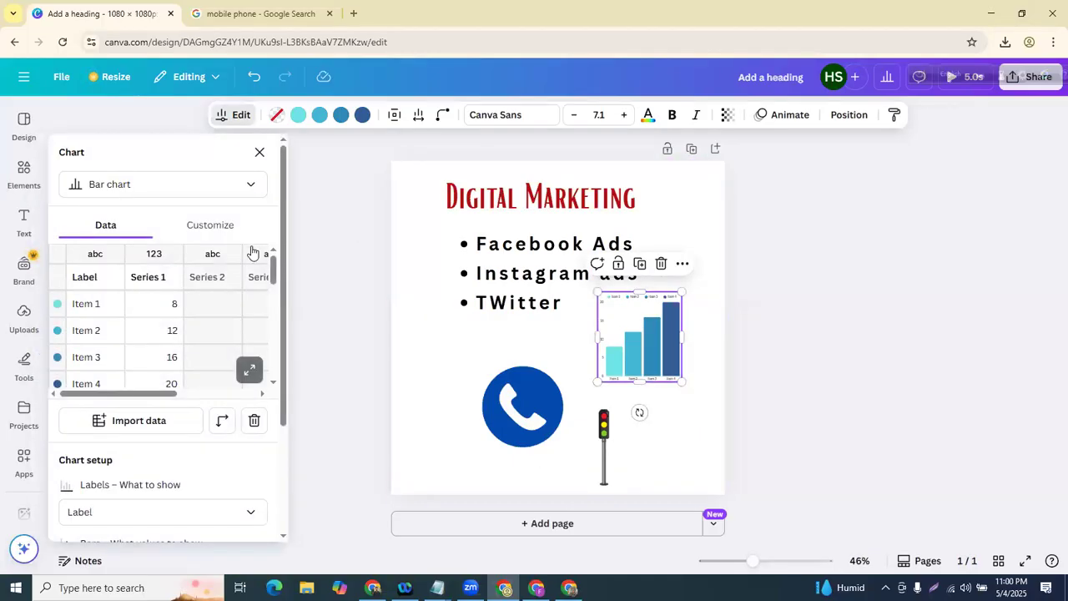
{"action": "left_click", "coordinate": [81, 307]}
{"action": "left_click", "coordinate": [164, 305]}
{"action": "key", "text": "Tab"}
{"action": "left_click", "coordinate": [95, 286]}
{"action": "left_click", "coordinate": [94, 287]}
{"action": "left_click", "coordinate": [162, 282]}
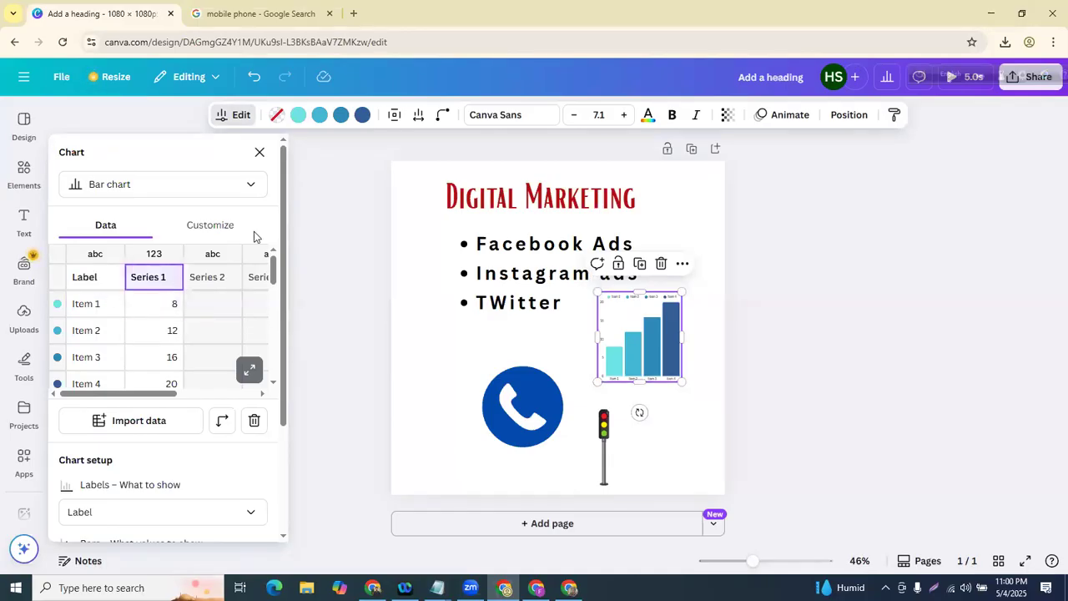
{"action": "left_click", "coordinate": [665, 265]}
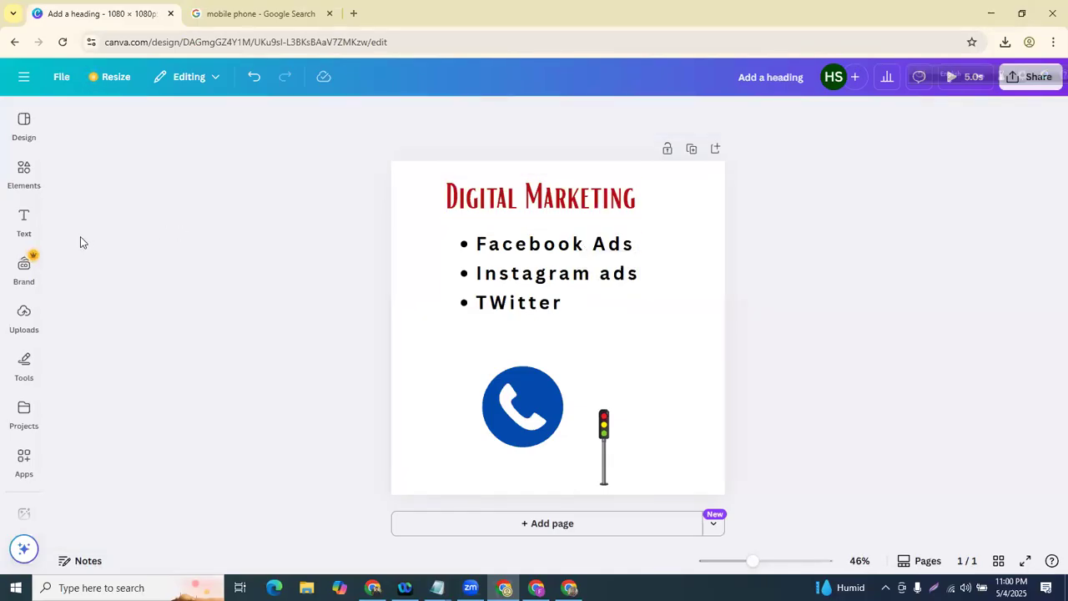
{"action": "left_click", "coordinate": [23, 218]}
{"action": "left_click", "coordinate": [23, 173]}
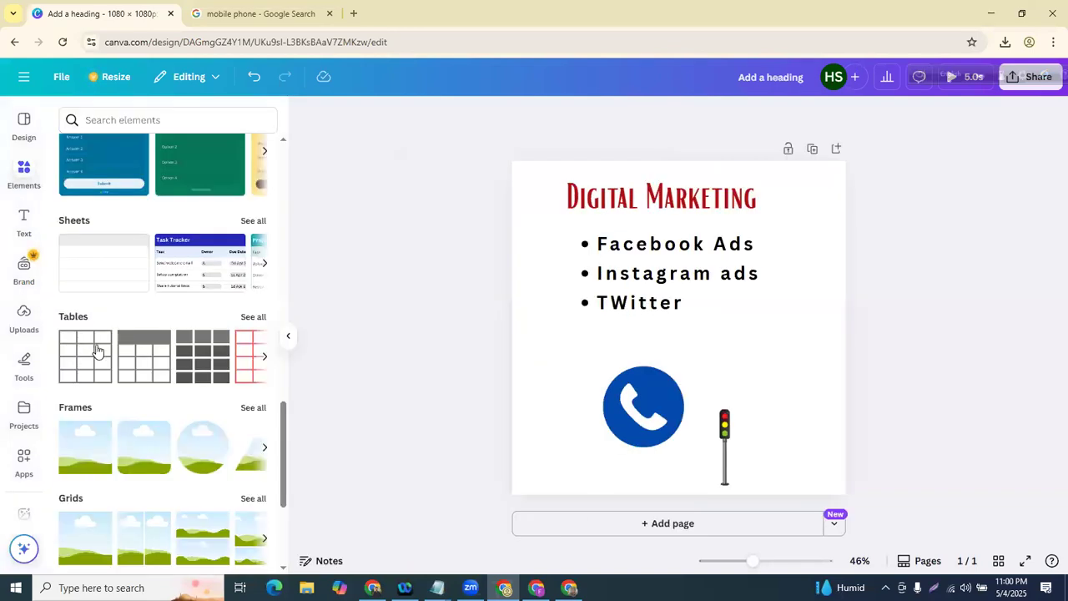
- Add a trial table, remove one column, then delete the whole table
{"action": "left_click_drag", "start_coordinate": [647, 340], "coordinate": [643, 342]}
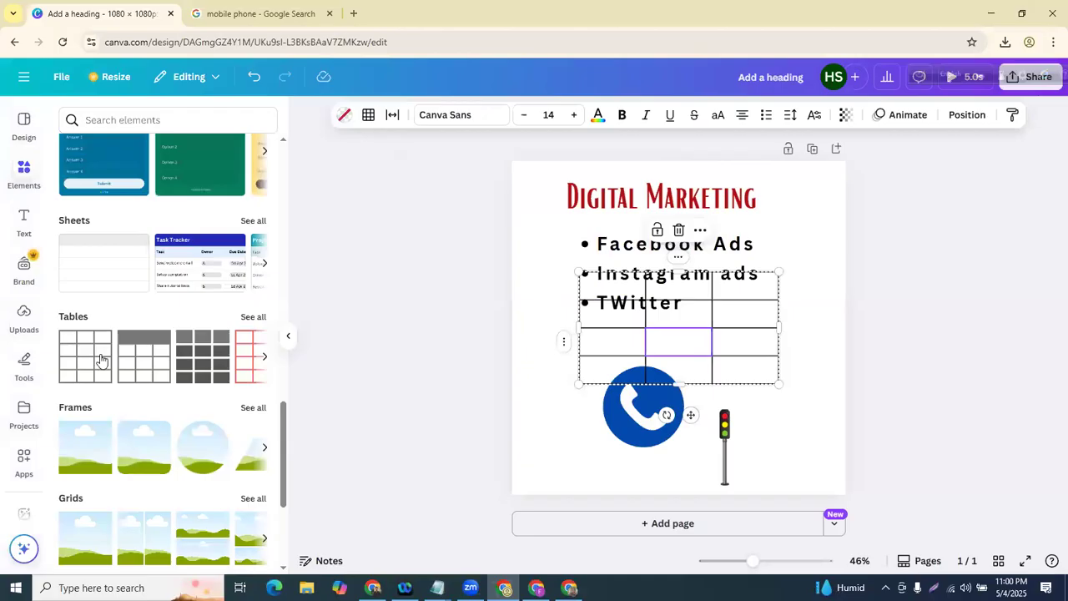
{"action": "left_click_drag", "start_coordinate": [640, 383], "coordinate": [635, 401]}
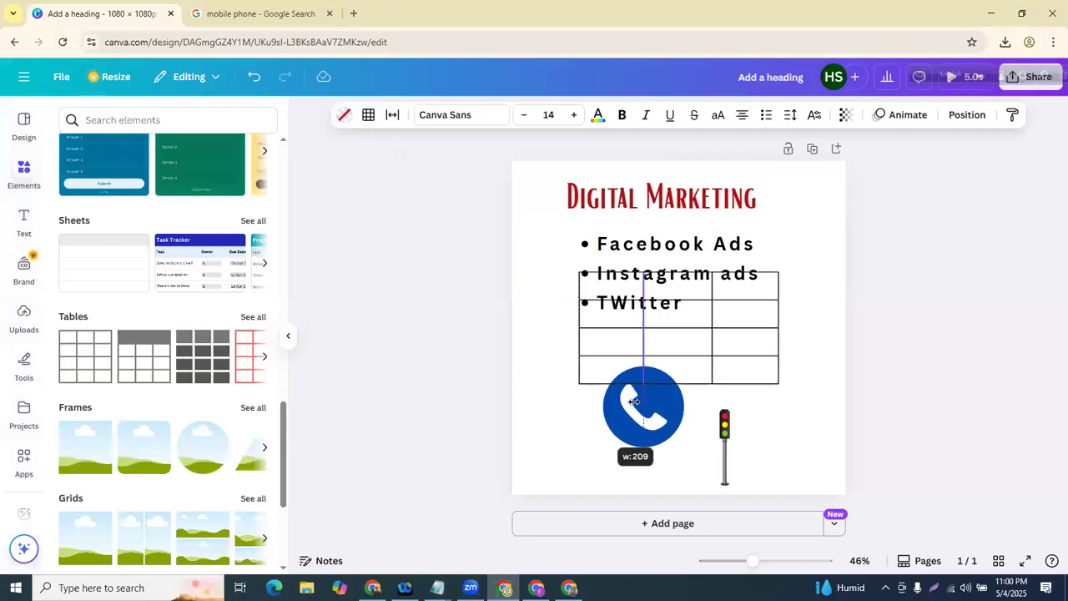
{"action": "left_click", "coordinate": [678, 230]}
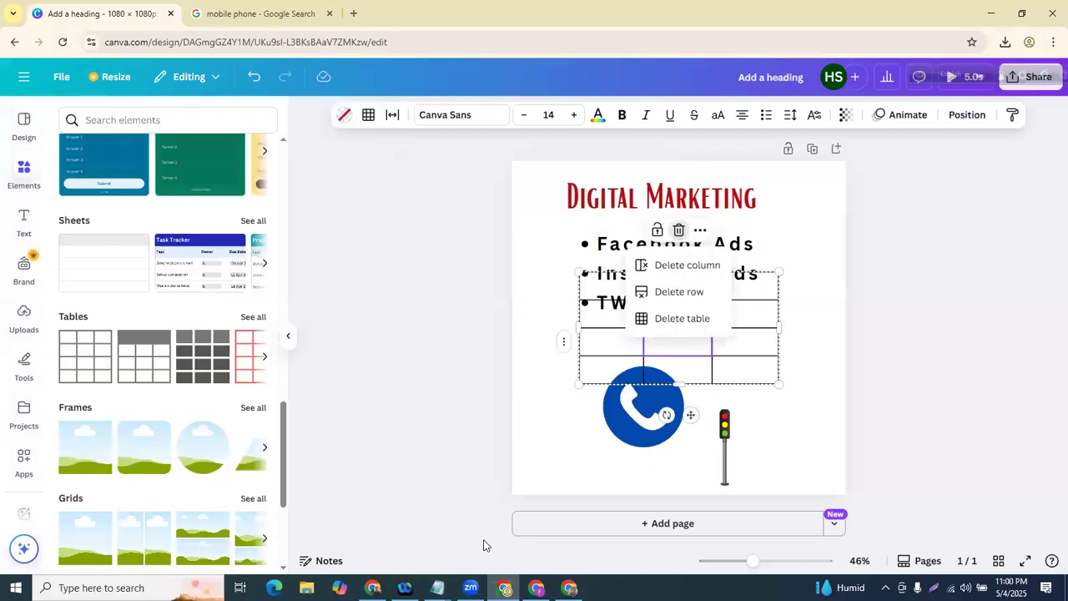
{"action": "left_click", "coordinate": [678, 265]}
{"action": "left_click", "coordinate": [699, 231]}
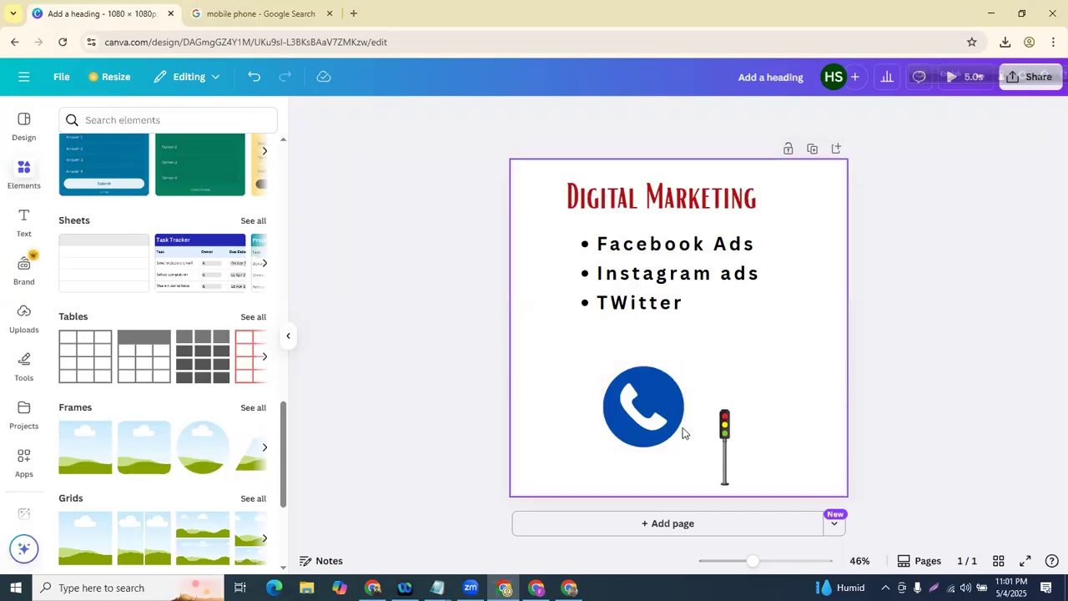
- Shrink the phone icon, move it to the lower left, and delete the traffic light
{"action": "left_click", "coordinate": [680, 430]}
{"action": "left_click_drag", "start_coordinate": [684, 366], "coordinate": [549, 442]}
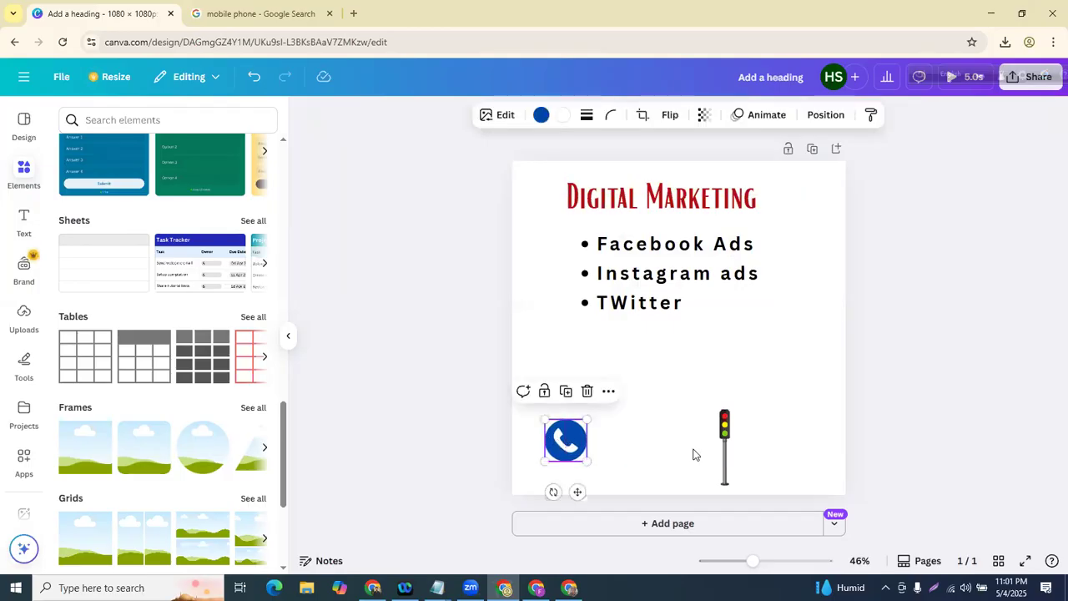
{"action": "left_click", "coordinate": [725, 439]}
{"action": "left_click", "coordinate": [747, 380]}
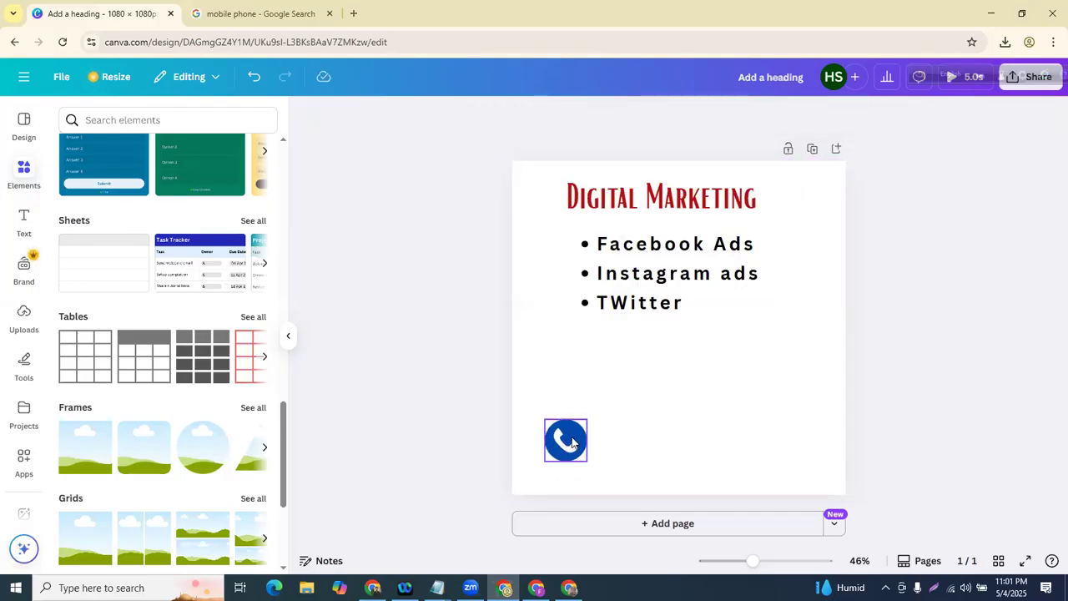
{"action": "left_click", "coordinate": [566, 440]}
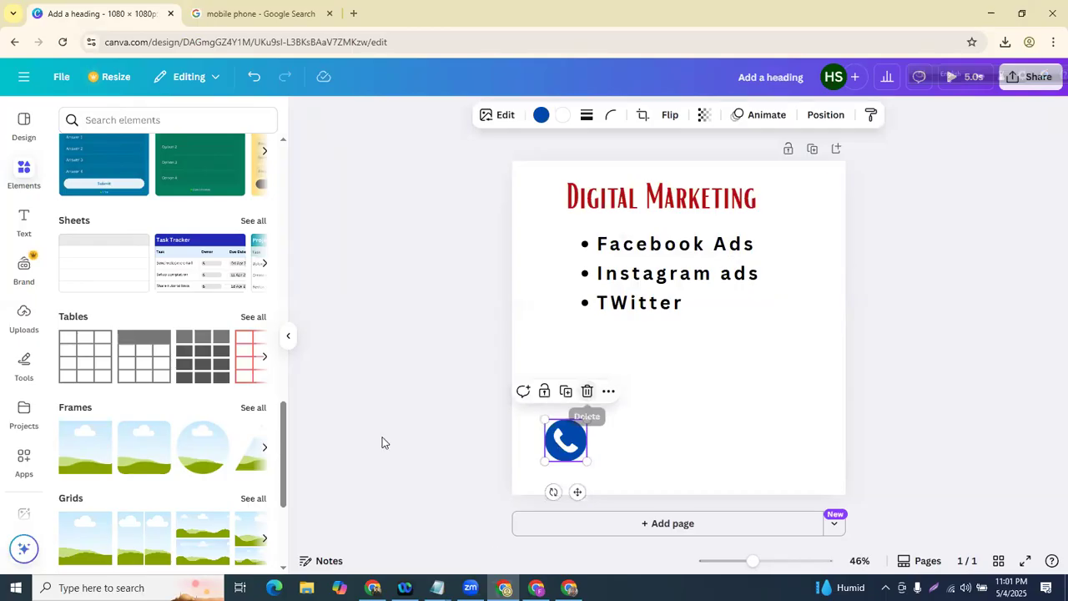
{"action": "key", "text": "alt+Tab"}
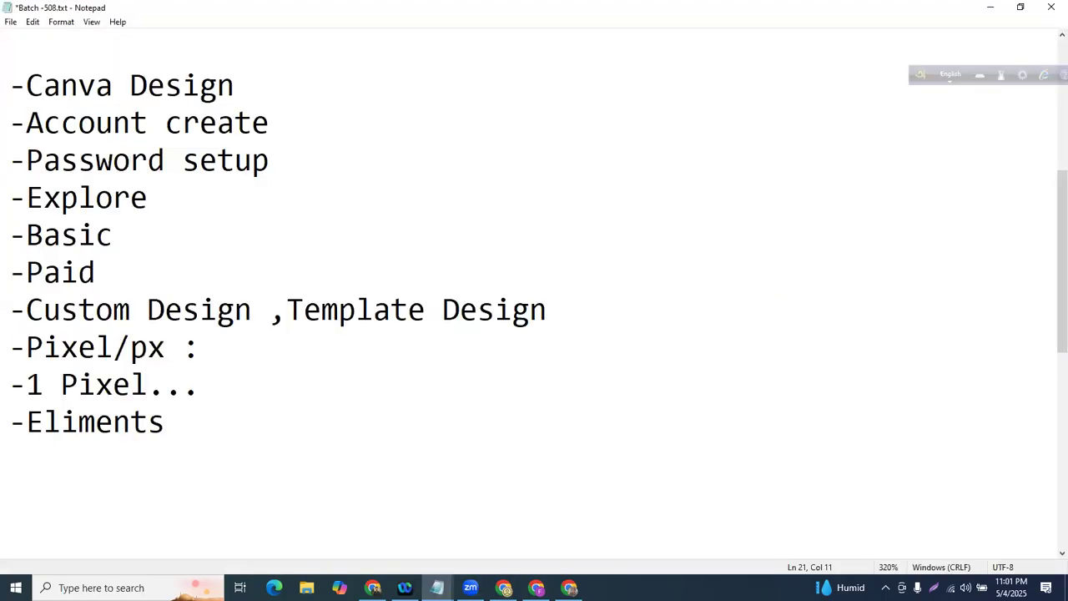
- Edit the Notepad line to read '-Elements :icon,shape', then return to Canva
{"action": "type", "text": "icon"}
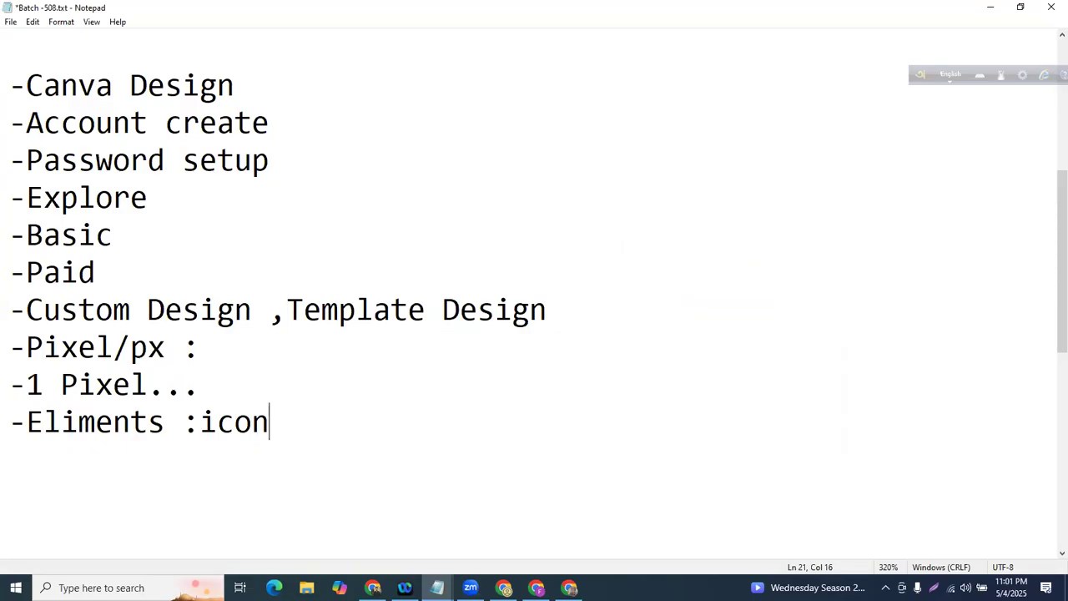
{"action": "key", "text": "alt+Tab"}
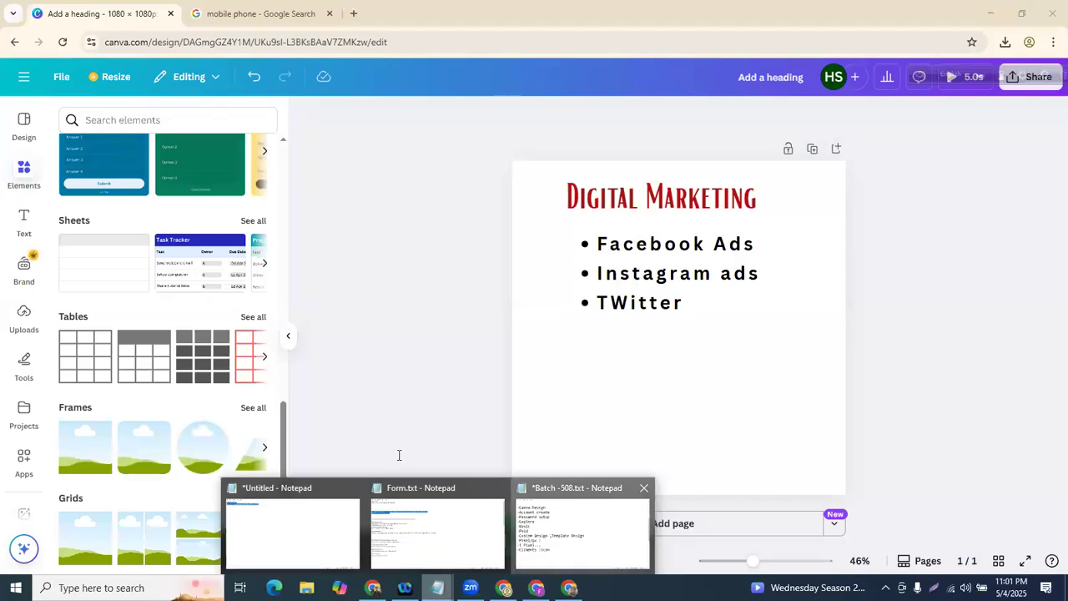
{"action": "key", "text": "alt+Tab"}
{"action": "key", "text": "BackSpace"}
{"action": "type", "text": "e"}
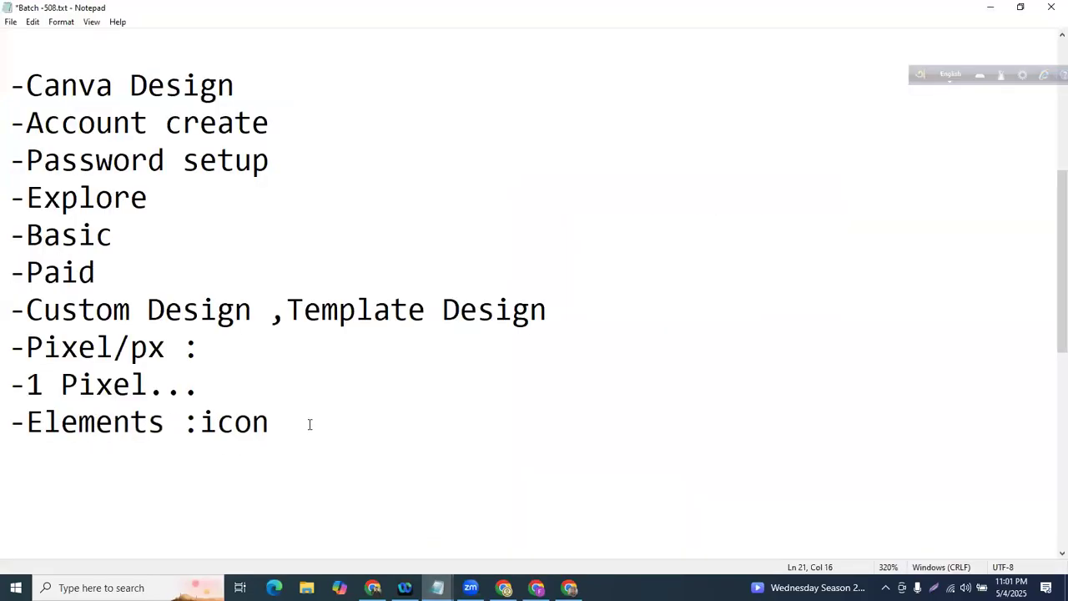
{"action": "type", "text": "shape"}
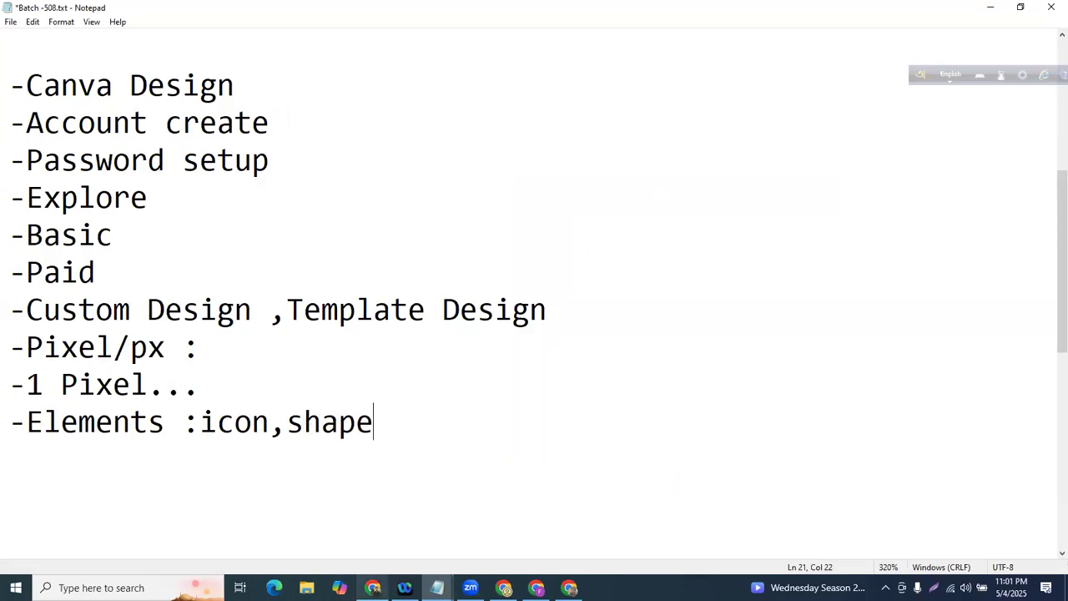
{"action": "left_click", "coordinate": [505, 587]}
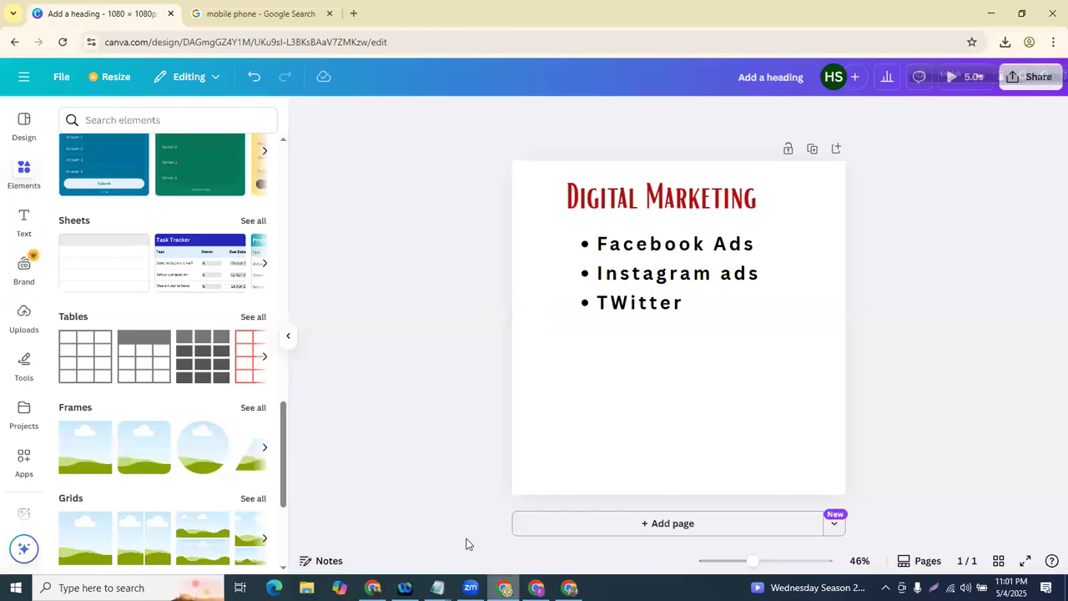
- Open the Elements library and browse its category suggestions
{"action": "left_click", "coordinate": [30, 180]}
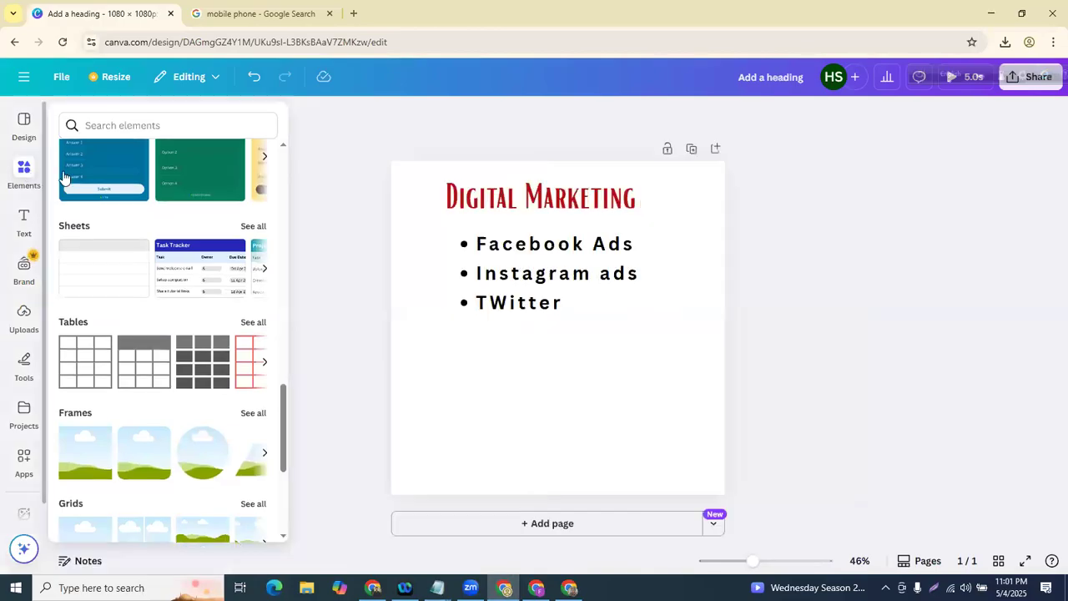
{"action": "scroll", "coordinate": [142, 242], "scroll_direction": "up", "scroll_amount": 15}
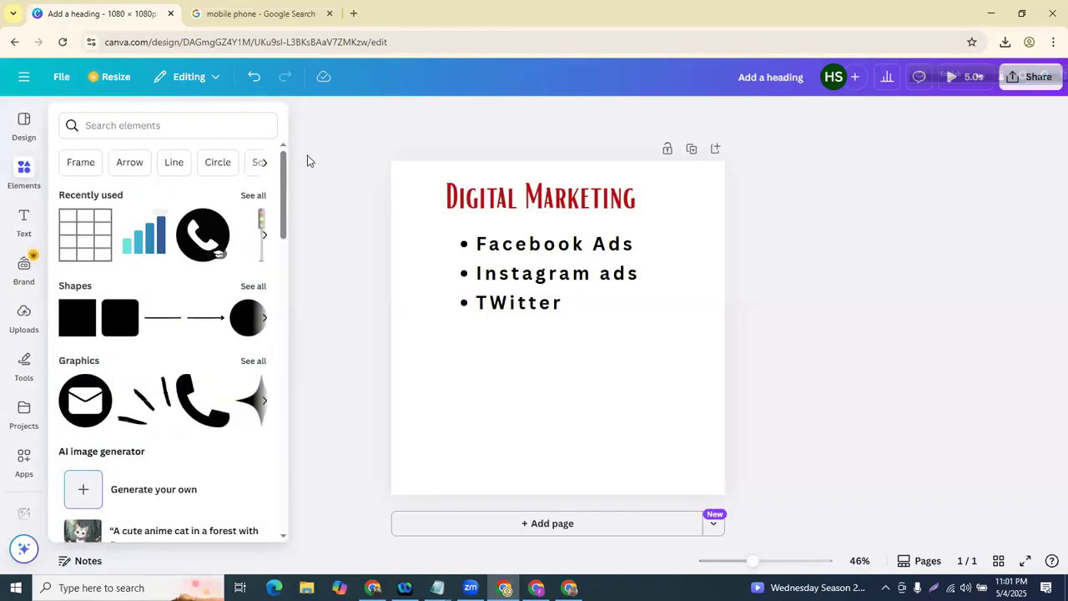
{"action": "left_click", "coordinate": [264, 164]}
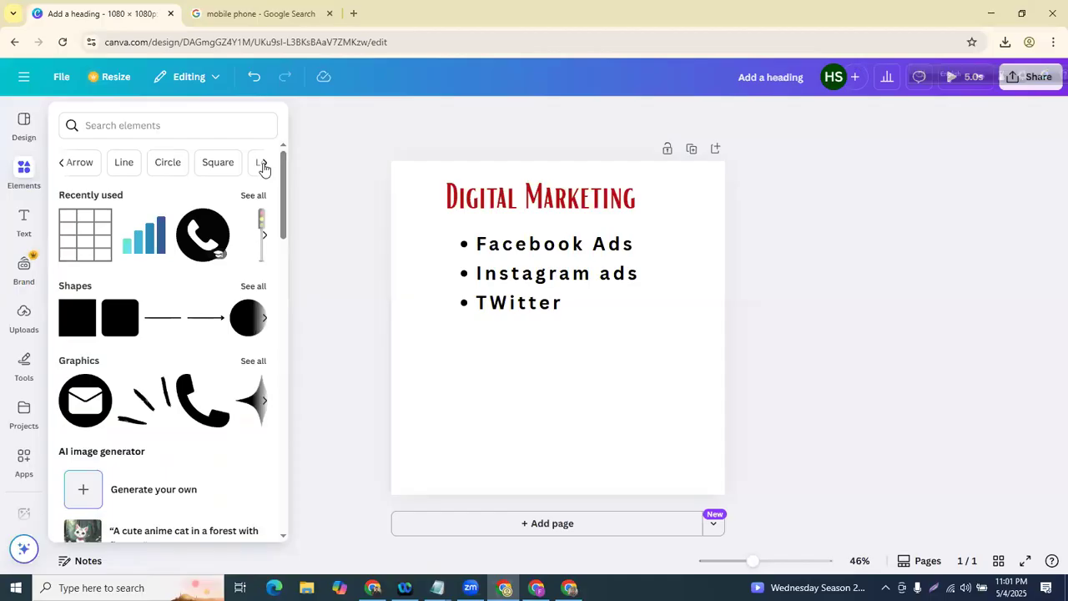
{"action": "scroll", "coordinate": [172, 258], "scroll_direction": "down", "scroll_amount": 20}
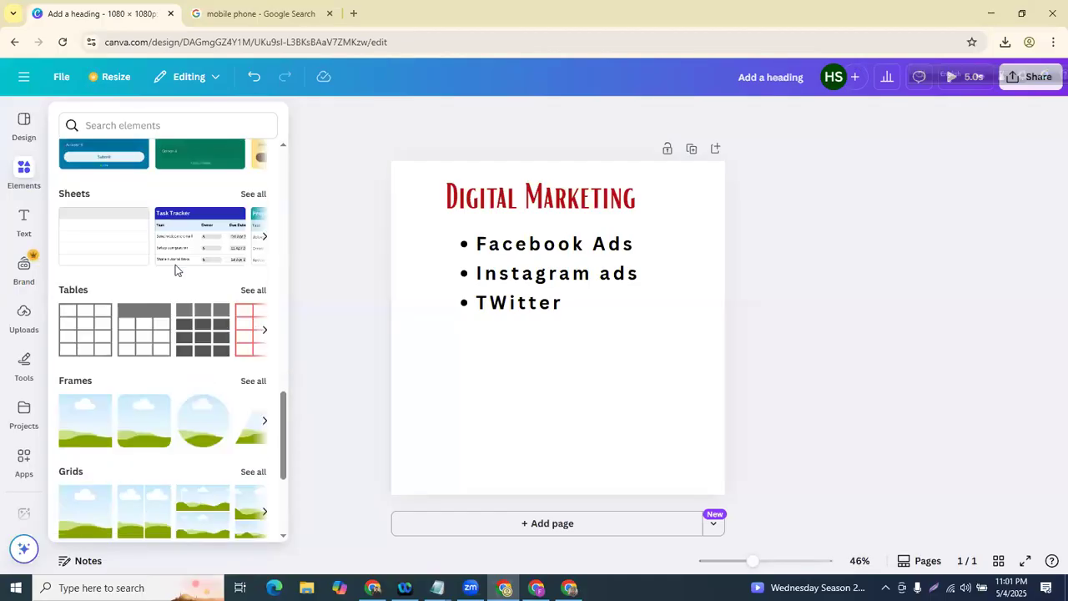
{"action": "scroll", "coordinate": [168, 273], "scroll_direction": "up", "scroll_amount": 20}
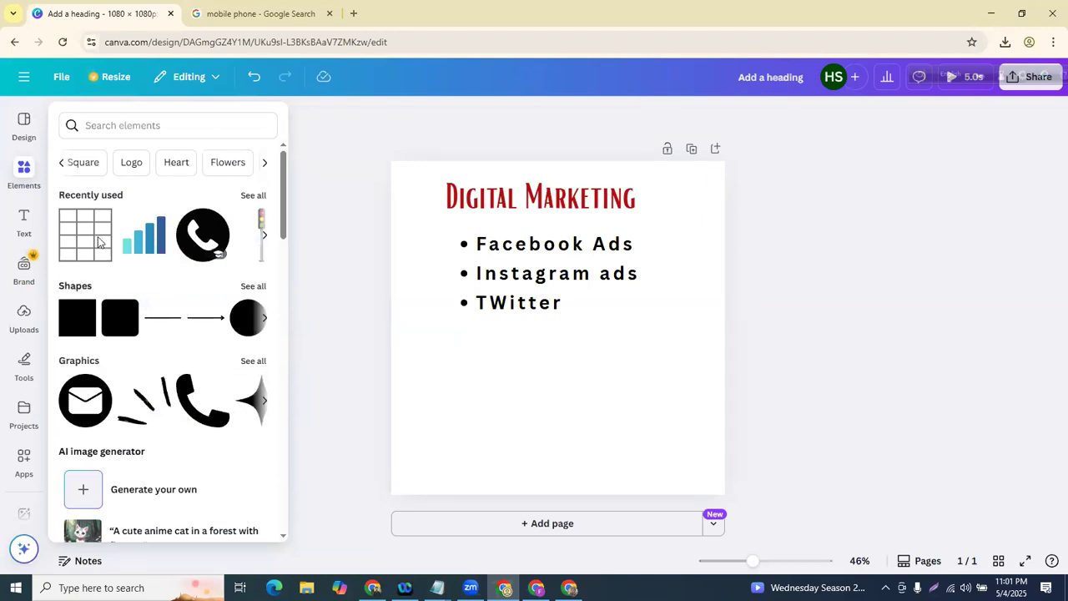
- Search the elements for 'shape' and show all results in the Shapes category
{"action": "left_click", "coordinate": [144, 119]}
{"action": "type", "text": "shape"}
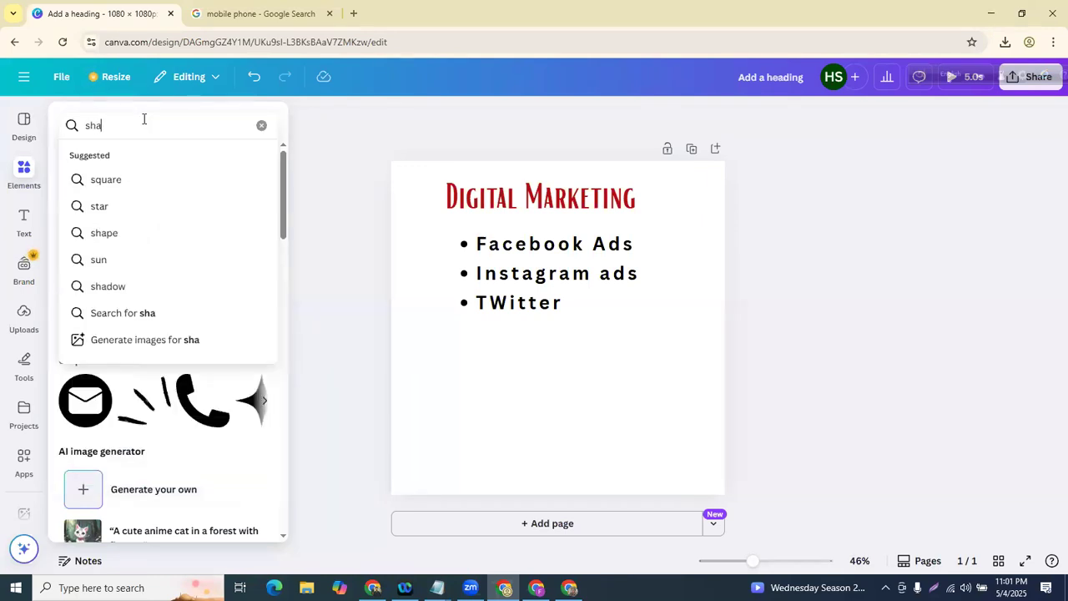
{"action": "key", "text": "Return"}
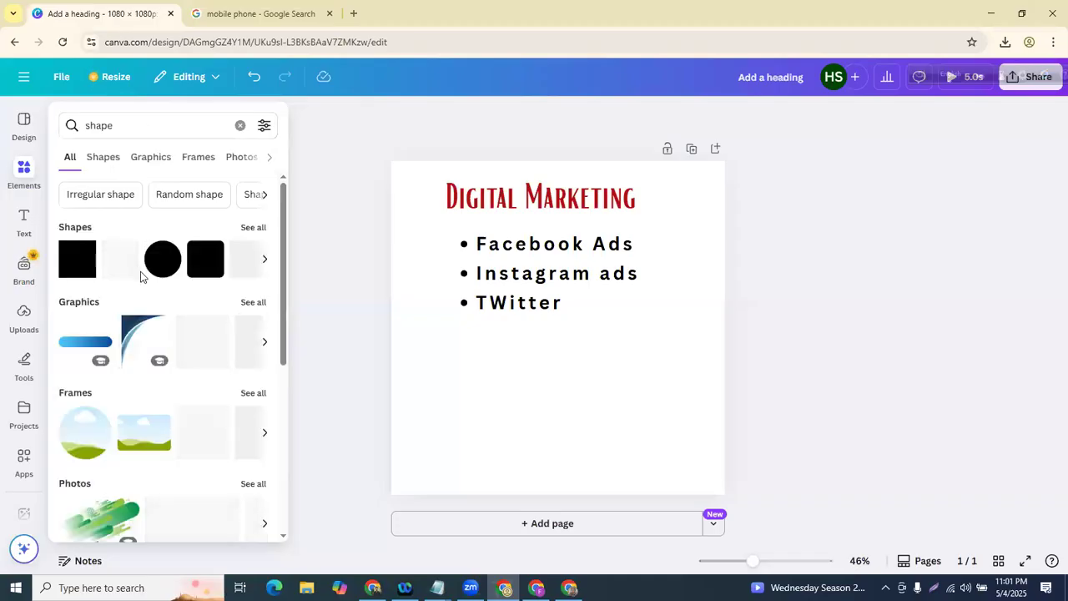
{"action": "scroll", "coordinate": [138, 267], "scroll_direction": "down", "scroll_amount": 1}
{"action": "scroll", "coordinate": [71, 255], "scroll_direction": "up", "scroll_amount": 1}
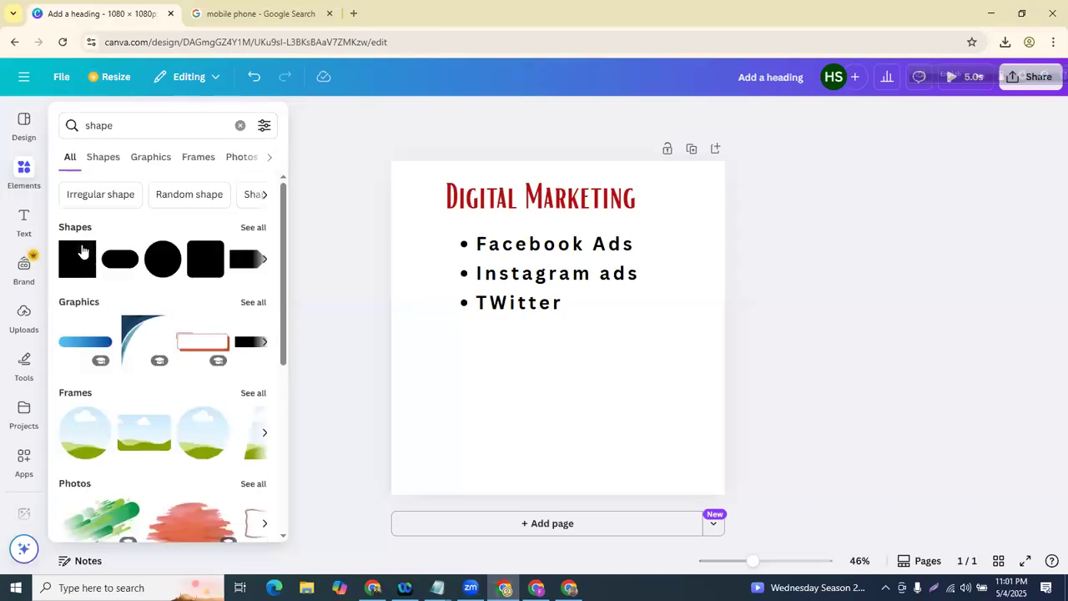
{"action": "left_click", "coordinate": [255, 227]}
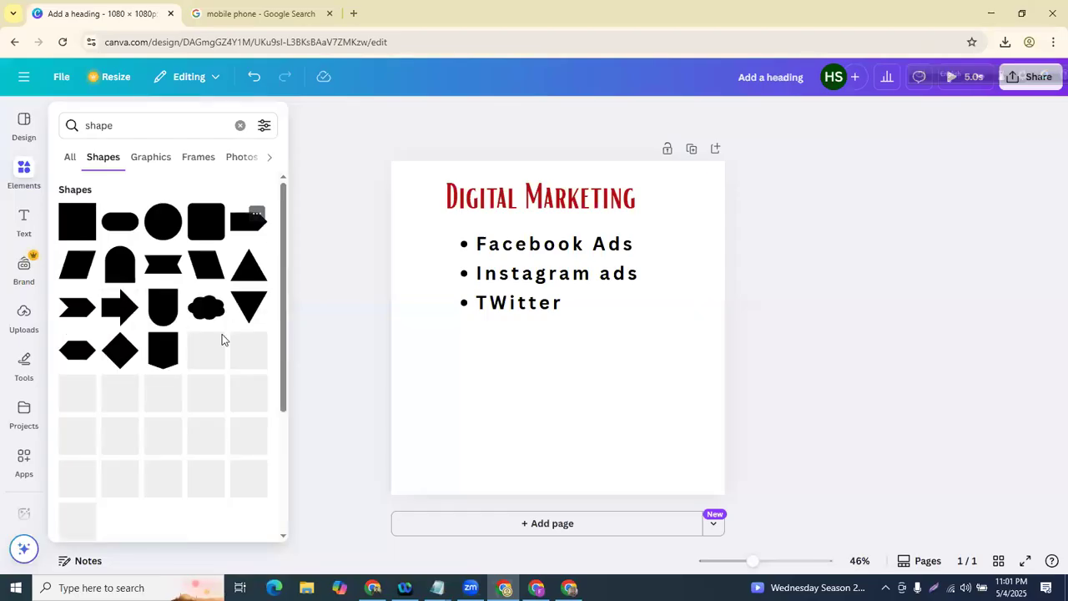
{"action": "left_click", "coordinate": [288, 335]}
{"action": "left_click", "coordinate": [24, 174]}
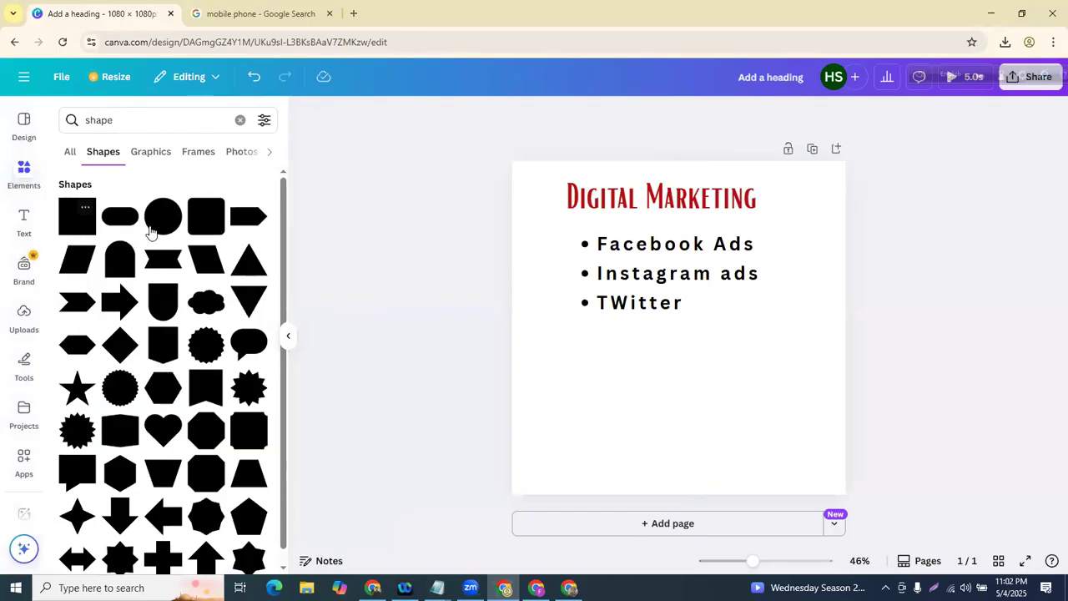
- Add a red square and stretch it into a wide bar below the bullet list
{"action": "left_click", "coordinate": [71, 213]}
{"action": "left_click_drag", "start_coordinate": [682, 360], "coordinate": [666, 420]}
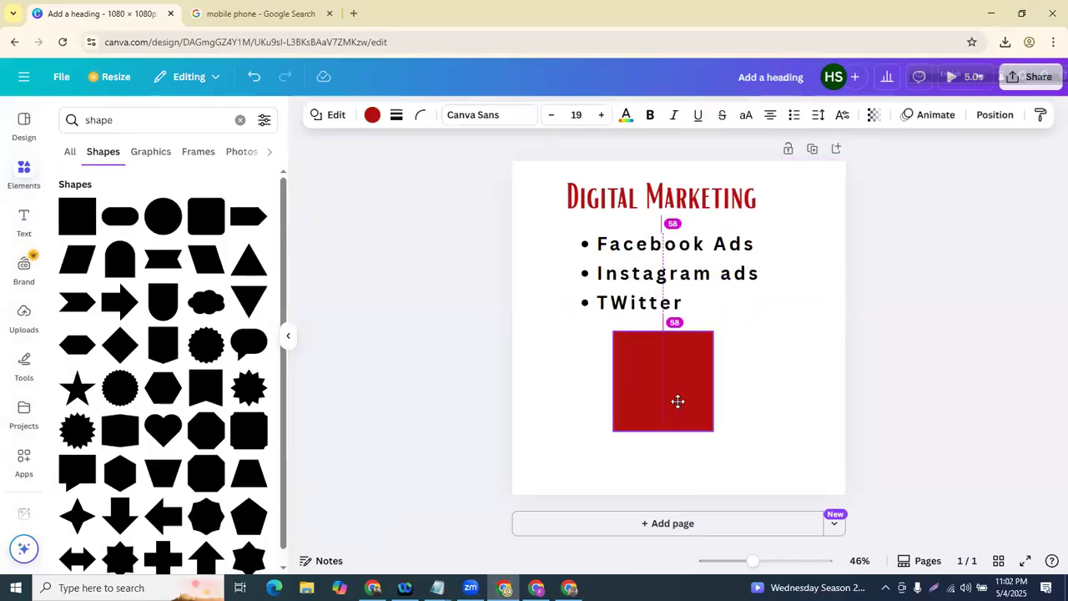
{"action": "left_click_drag", "start_coordinate": [714, 421], "coordinate": [813, 422]}
{"action": "left_click_drag", "start_coordinate": [580, 416], "coordinate": [572, 417]}
{"action": "left_click", "coordinate": [568, 484]}
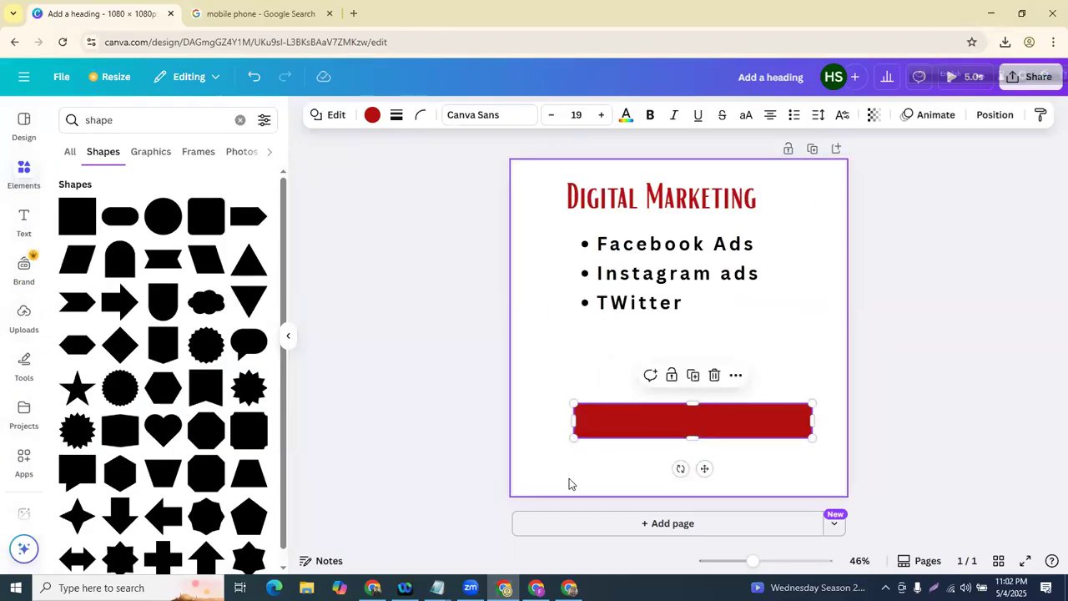
{"action": "left_click", "coordinate": [656, 408]}
{"action": "left_click_drag", "start_coordinate": [656, 408], "coordinate": [649, 383]}
{"action": "left_click", "coordinate": [647, 486]}
{"action": "left_click", "coordinate": [634, 388]}
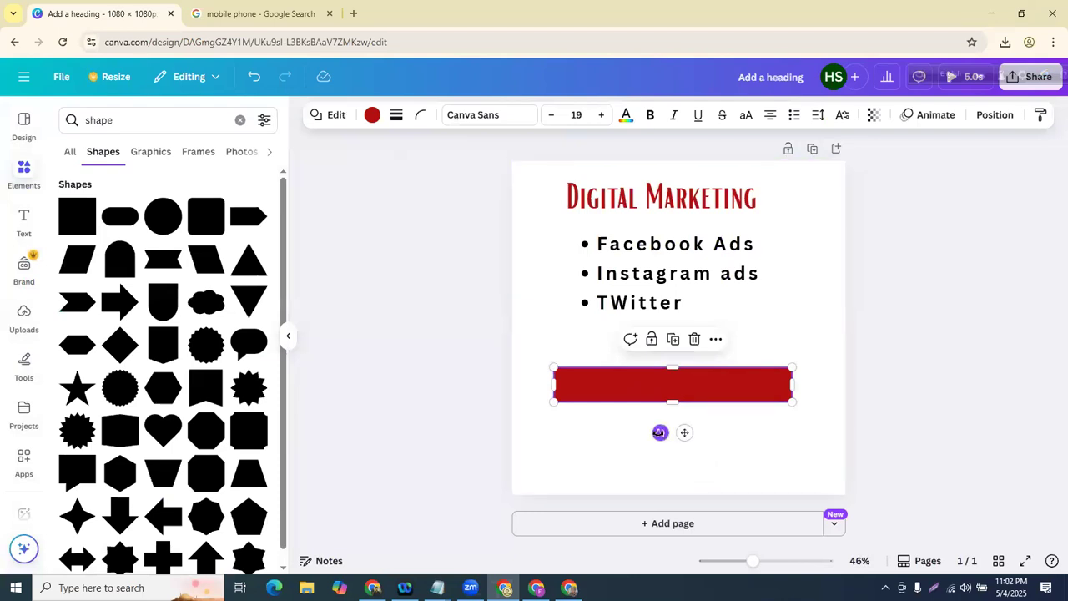
{"action": "left_click_drag", "start_coordinate": [660, 433], "coordinate": [657, 455]}
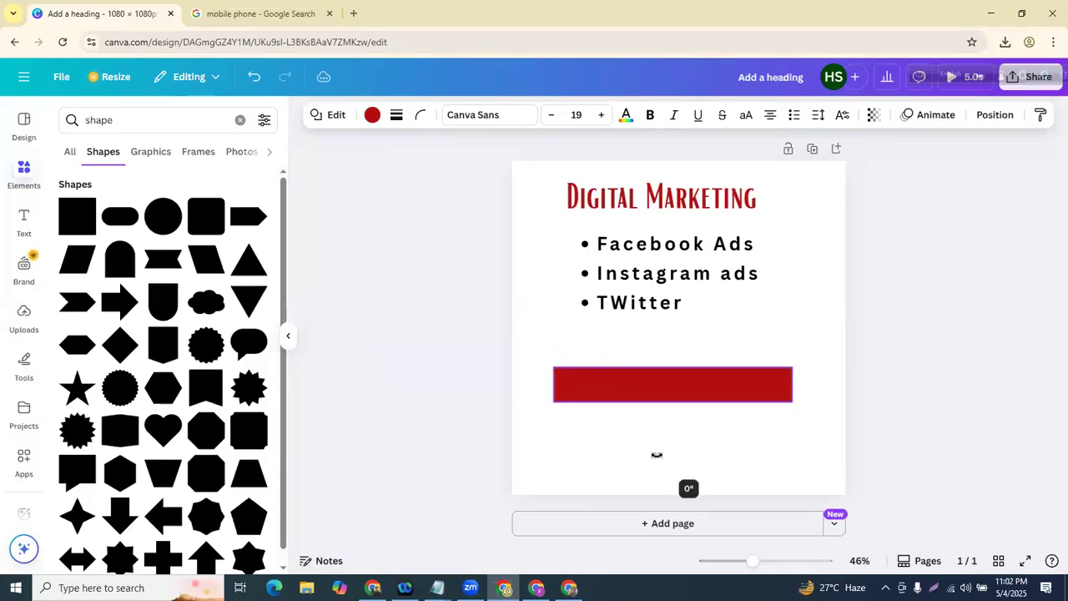
- Trial-rotate the bullet list to -16° and about 8°, undo both, and reselect the bar
{"action": "left_click", "coordinate": [636, 309]}
{"action": "left_click_drag", "start_coordinate": [657, 343], "coordinate": [675, 342]}
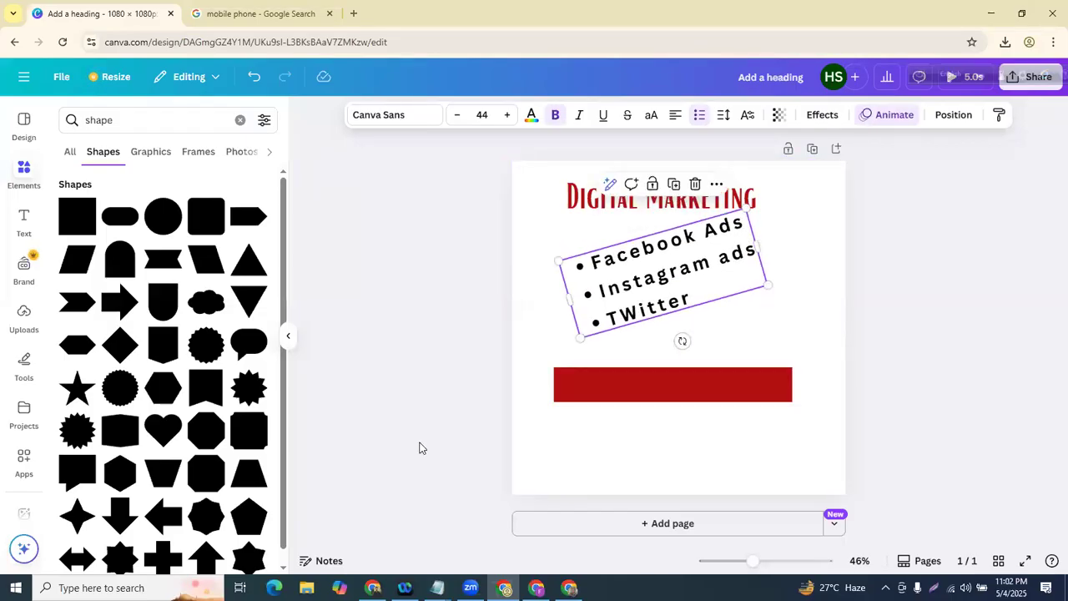
{"action": "left_click", "coordinate": [254, 77]}
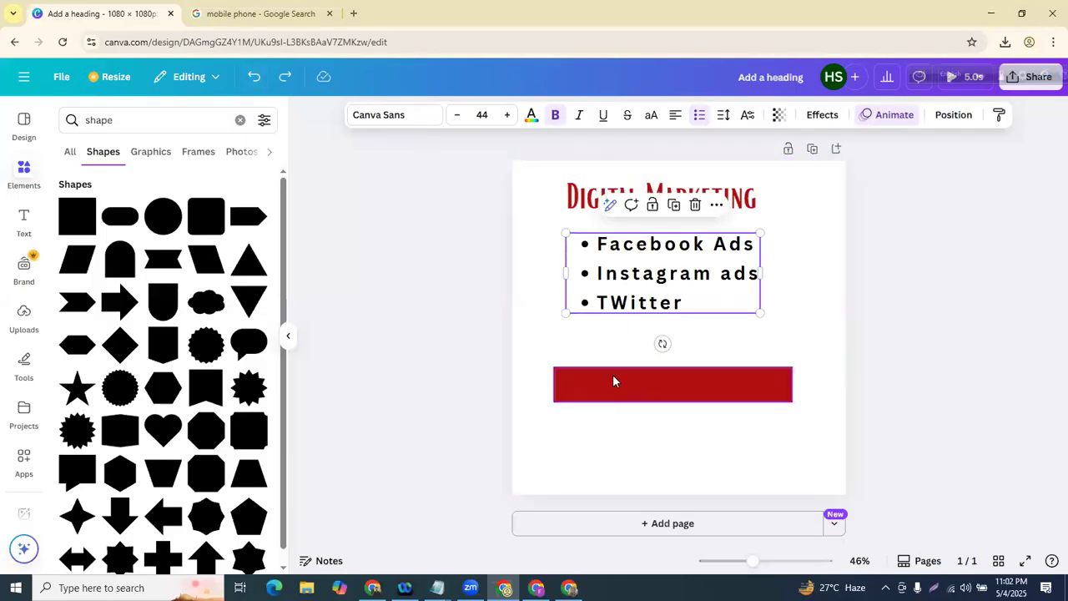
{"action": "mouse_move", "coordinate": [662, 343]}
{"action": "left_mouse_down"}
{"action": "mouse_move", "coordinate": [618, 342]}
{"action": "mouse_move", "coordinate": [625, 353]}
{"action": "mouse_move", "coordinate": [654, 343]}
{"action": "left_mouse_up"}
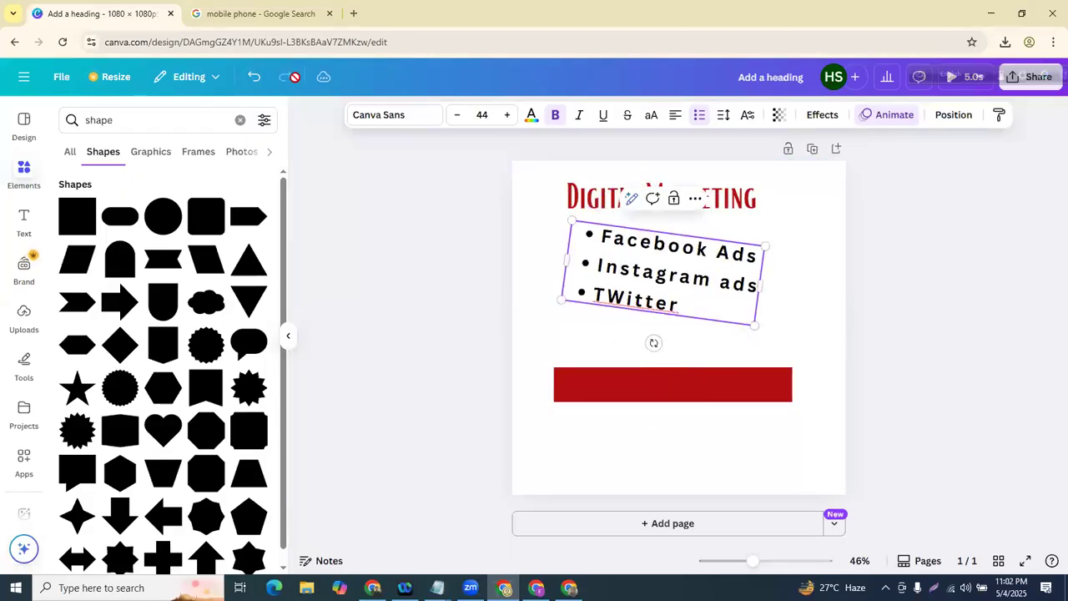
{"action": "left_click", "coordinate": [255, 76]}
{"action": "left_click", "coordinate": [481, 457]}
{"action": "left_click", "coordinate": [630, 398]}
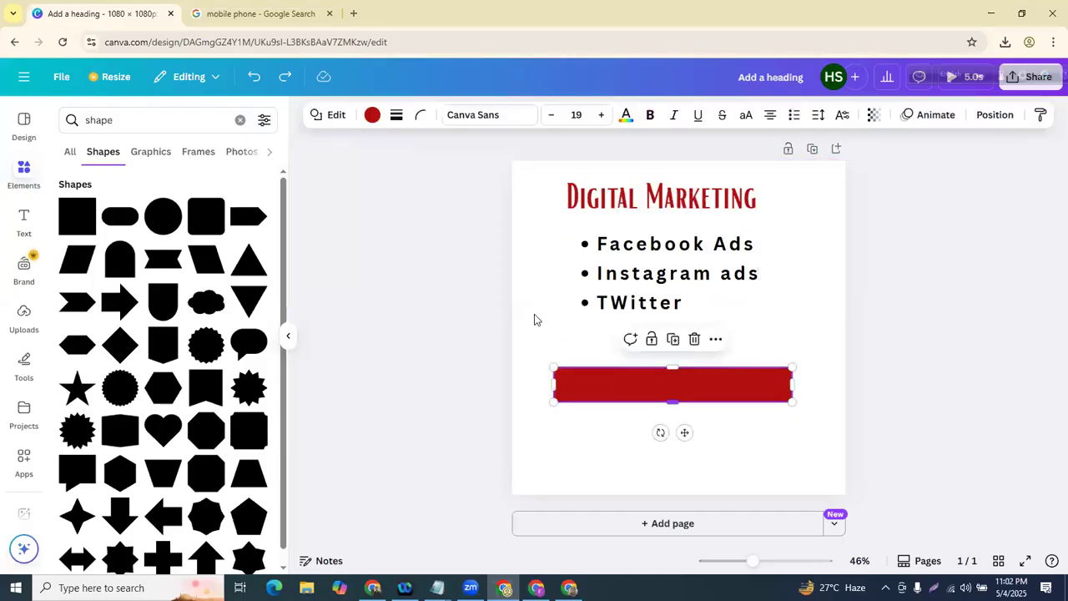
{"action": "left_click", "coordinate": [372, 117]}
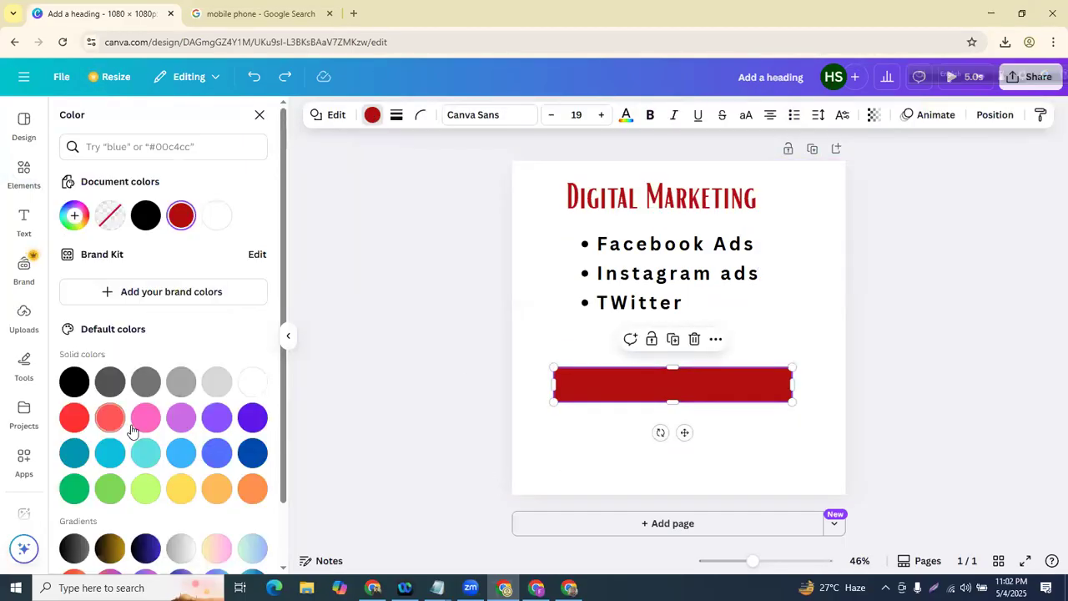
- Try red and pink fills on the bar, then make it black
{"action": "left_click", "coordinate": [73, 418]}
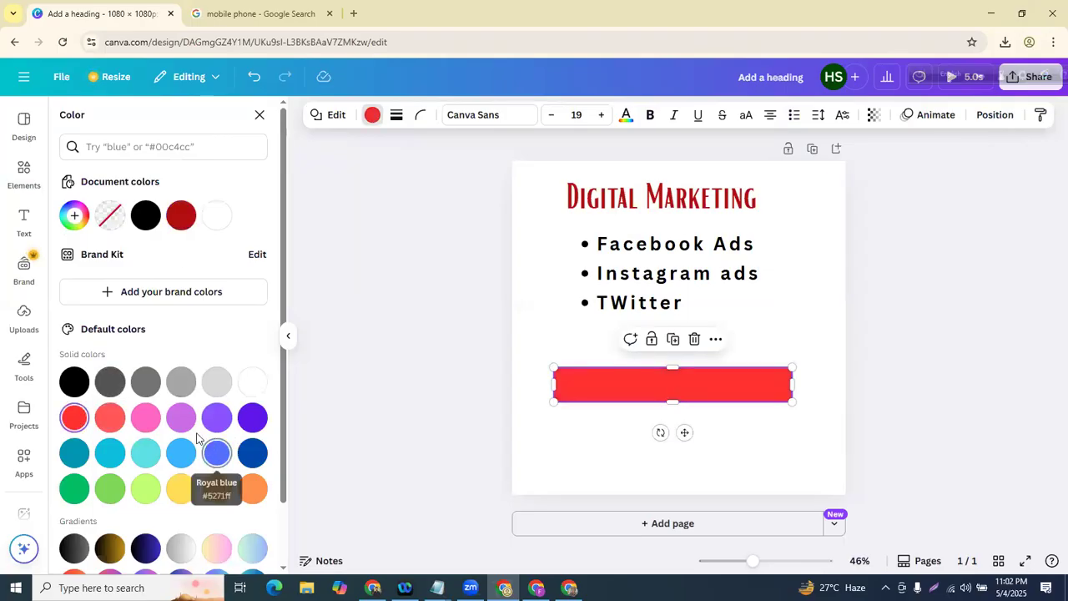
{"action": "left_click", "coordinate": [74, 382]}
{"action": "left_click", "coordinate": [154, 425]}
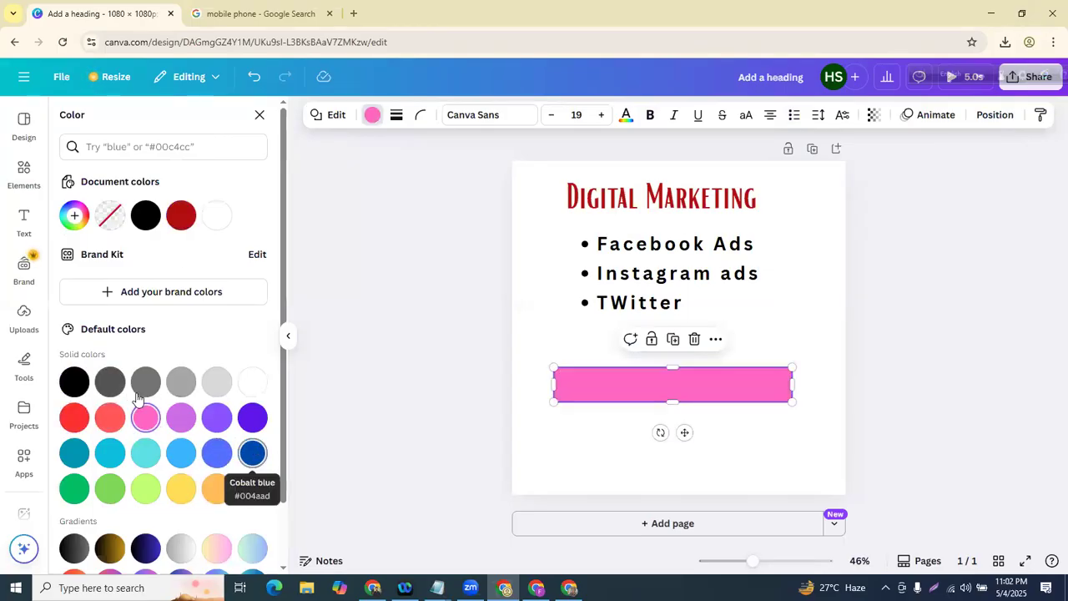
{"action": "left_click", "coordinate": [72, 382]}
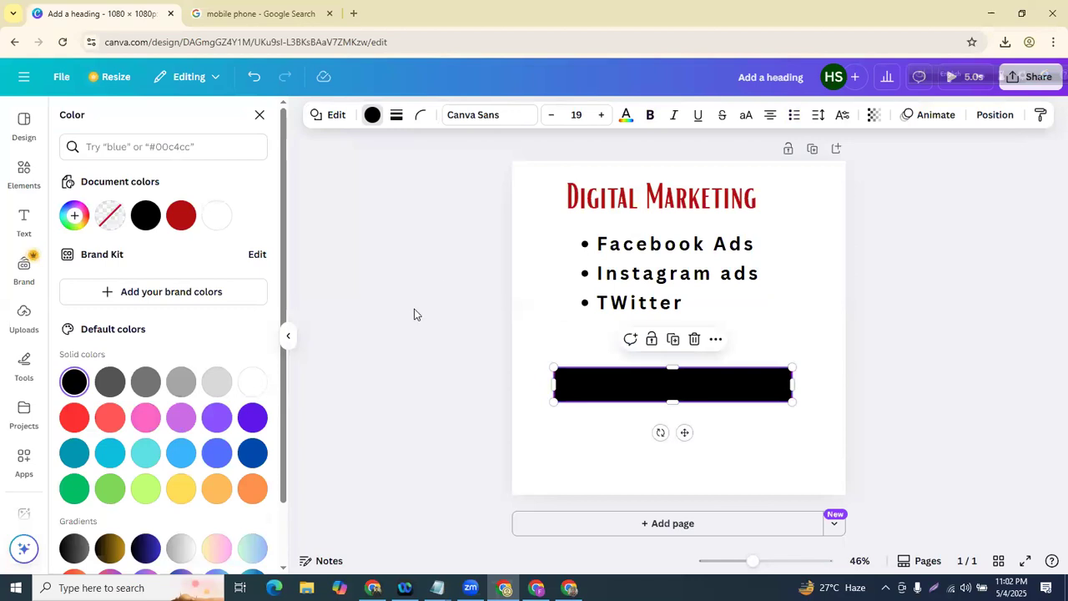
{"action": "left_click", "coordinate": [416, 314]}
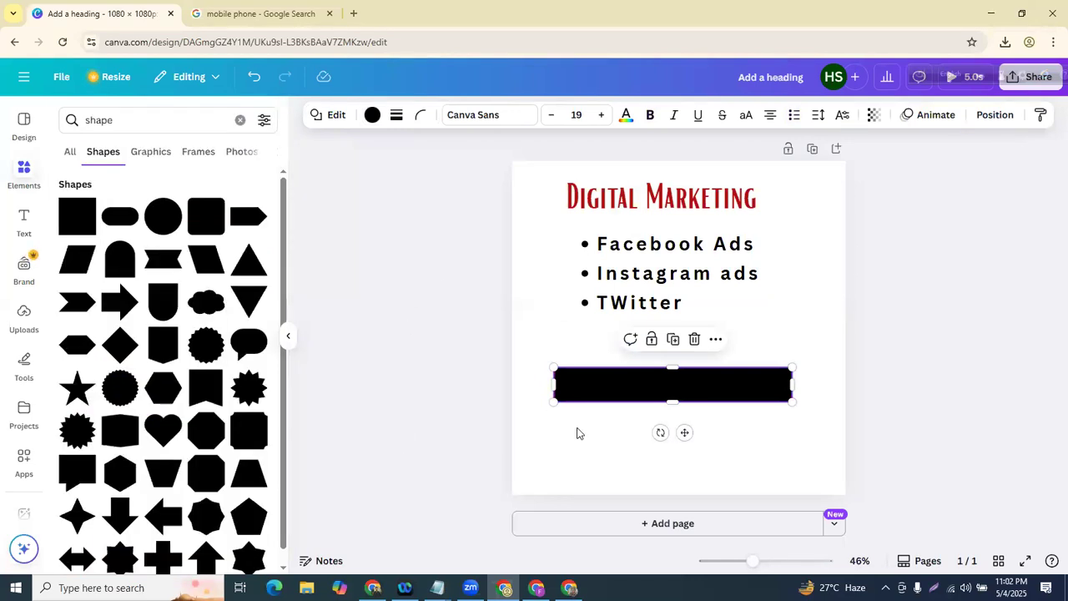
- Round the bar's corners to 66 and centre it under the bullets
{"action": "left_click", "coordinate": [420, 116]}
{"action": "left_click_drag", "start_coordinate": [353, 174], "coordinate": [422, 188]}
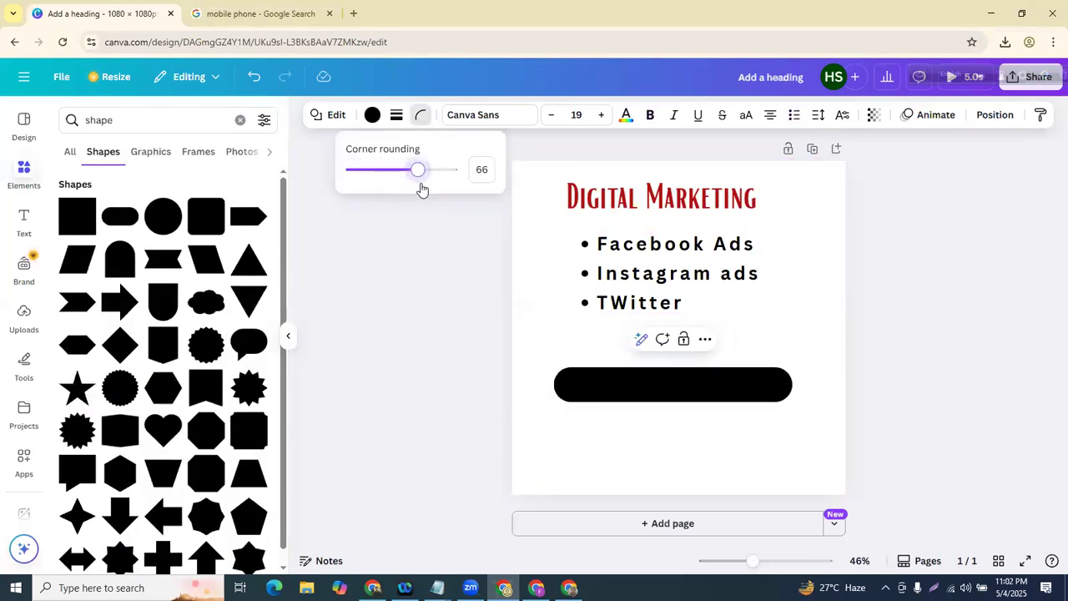
{"action": "left_click", "coordinate": [393, 426]}
{"action": "left_click", "coordinate": [436, 449]}
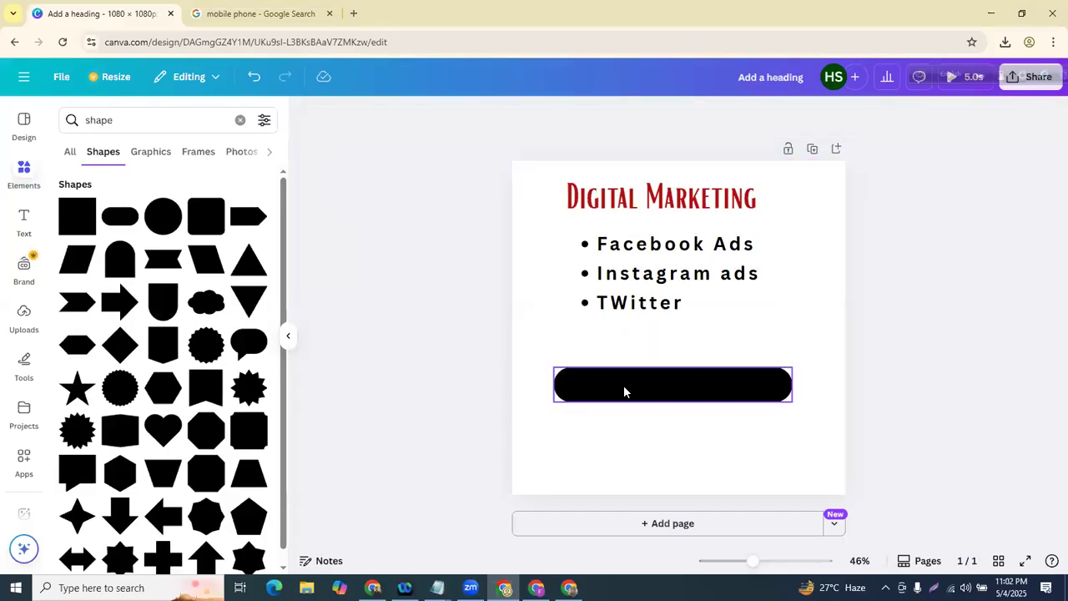
{"action": "left_click_drag", "start_coordinate": [624, 391], "coordinate": [630, 399]}
{"action": "left_click", "coordinate": [21, 219]}
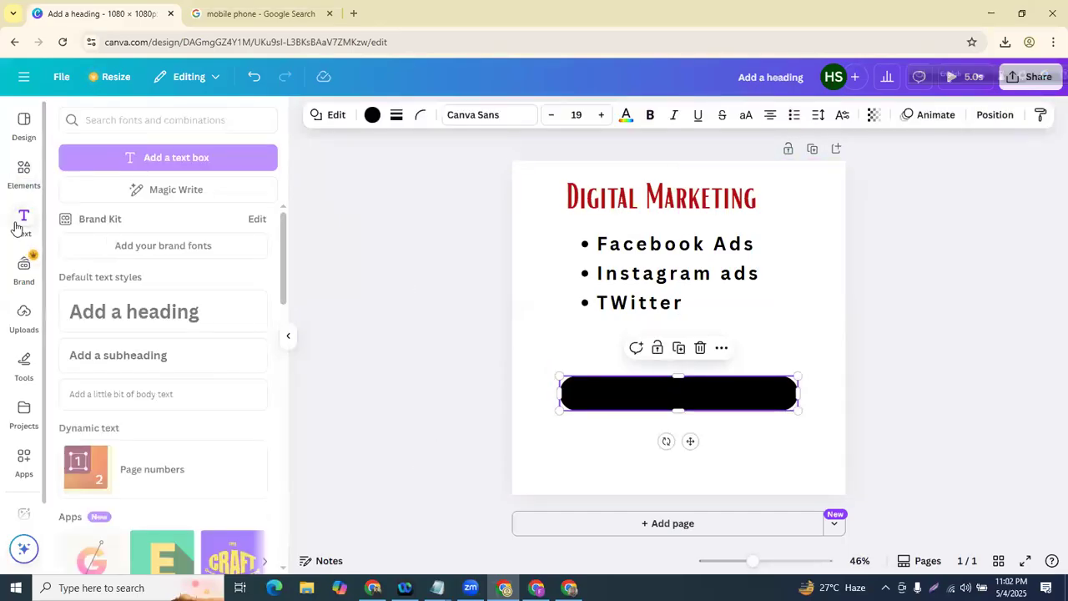
- Add a subheading onto the black button, colour it white and change its text to 'Hello'
{"action": "left_click", "coordinate": [129, 368]}
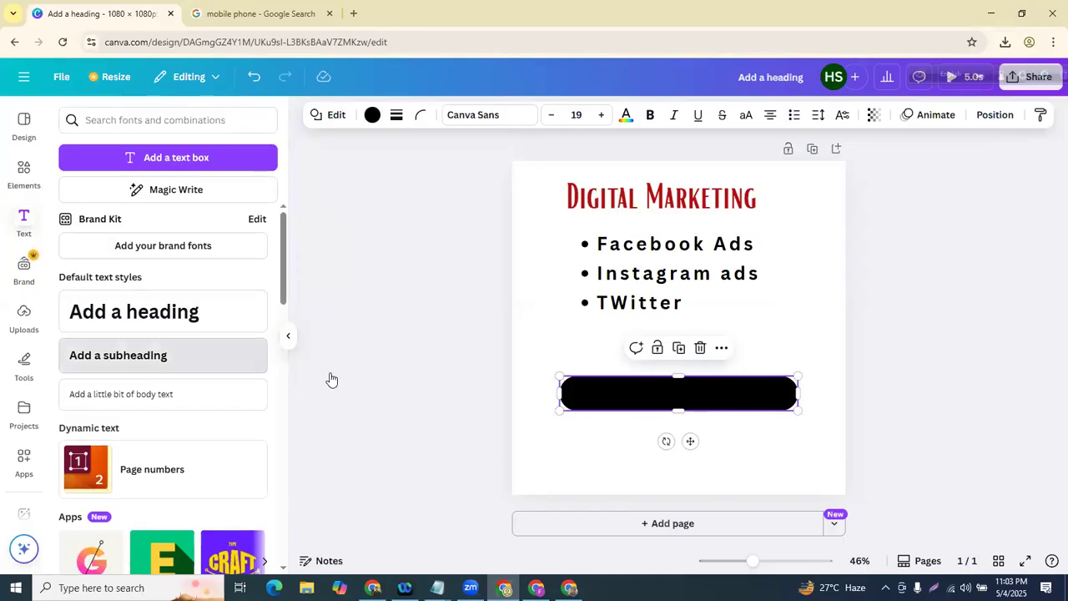
{"action": "left_click_drag", "start_coordinate": [651, 435], "coordinate": [649, 399]}
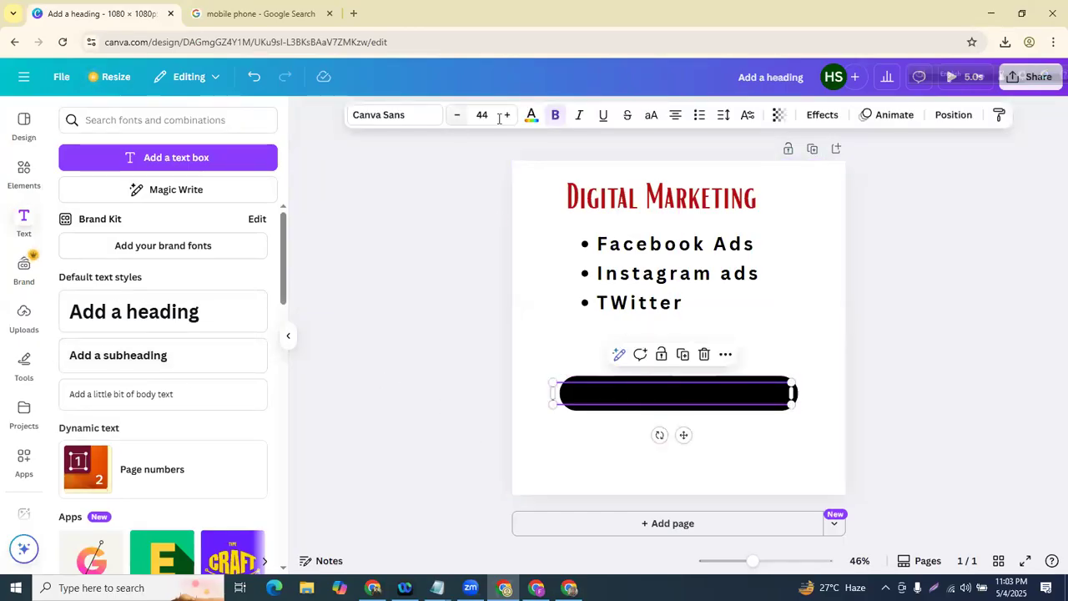
{"action": "left_click", "coordinate": [531, 114]}
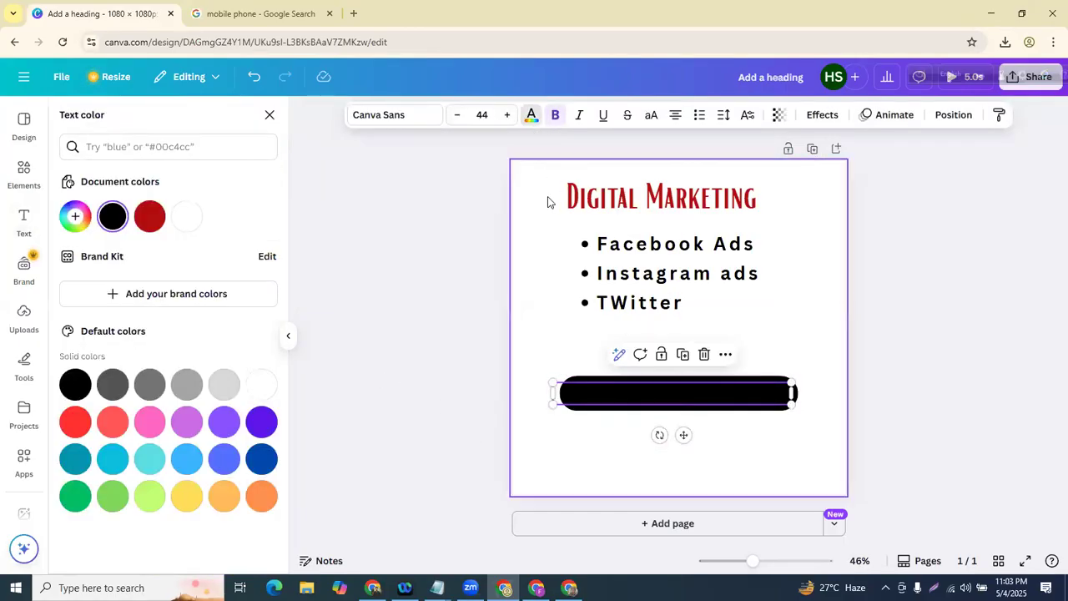
{"action": "left_click", "coordinate": [261, 384]}
{"action": "double_click", "coordinate": [633, 398]}
{"action": "key", "text": "BackSpace"}
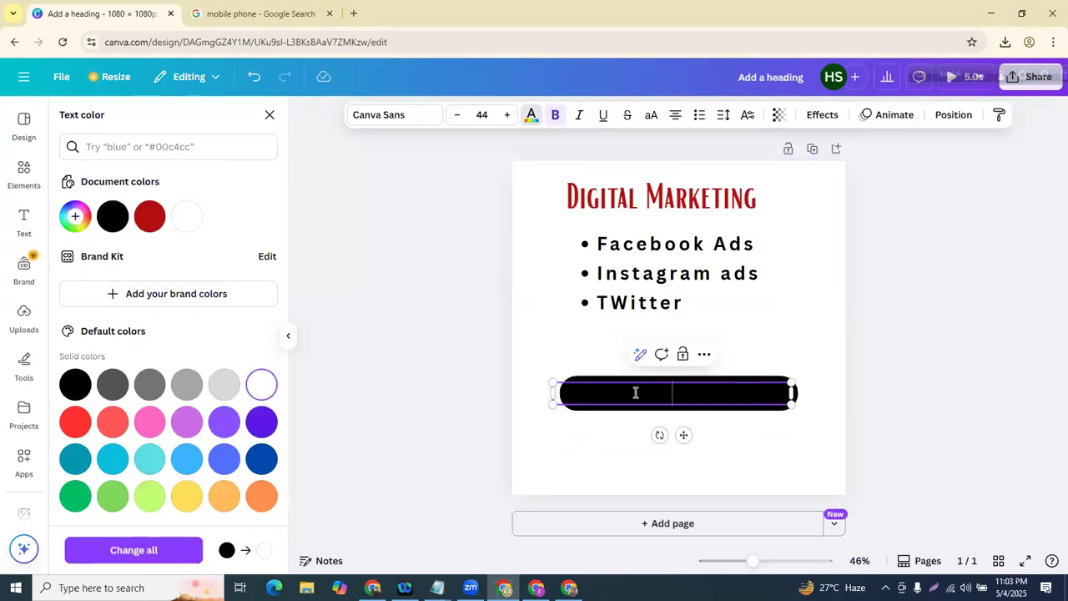
{"action": "type", "text": "Hello"}
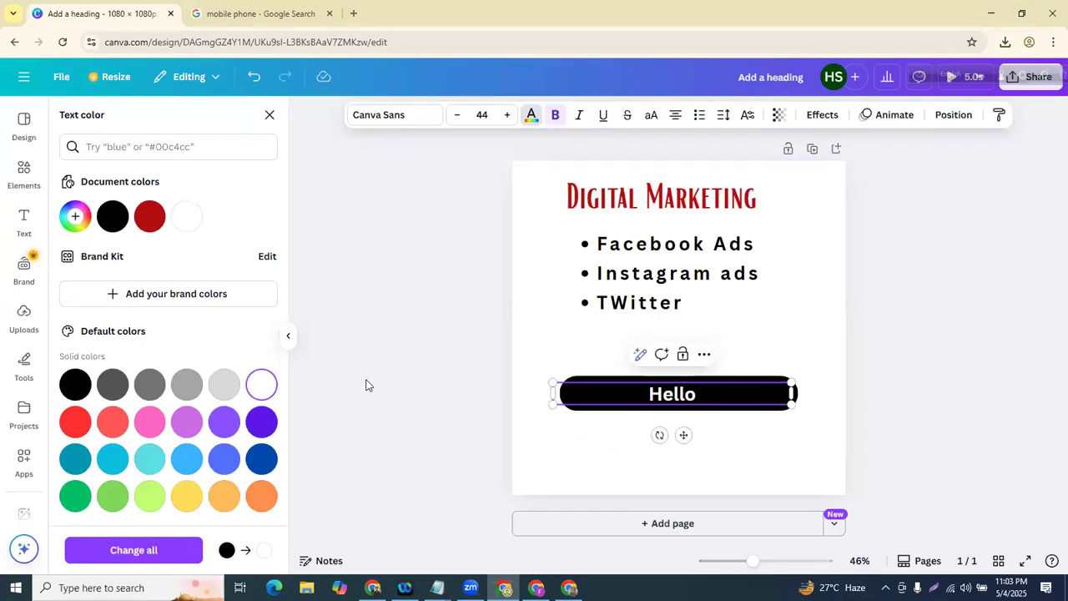
{"action": "key", "text": "Escape"}
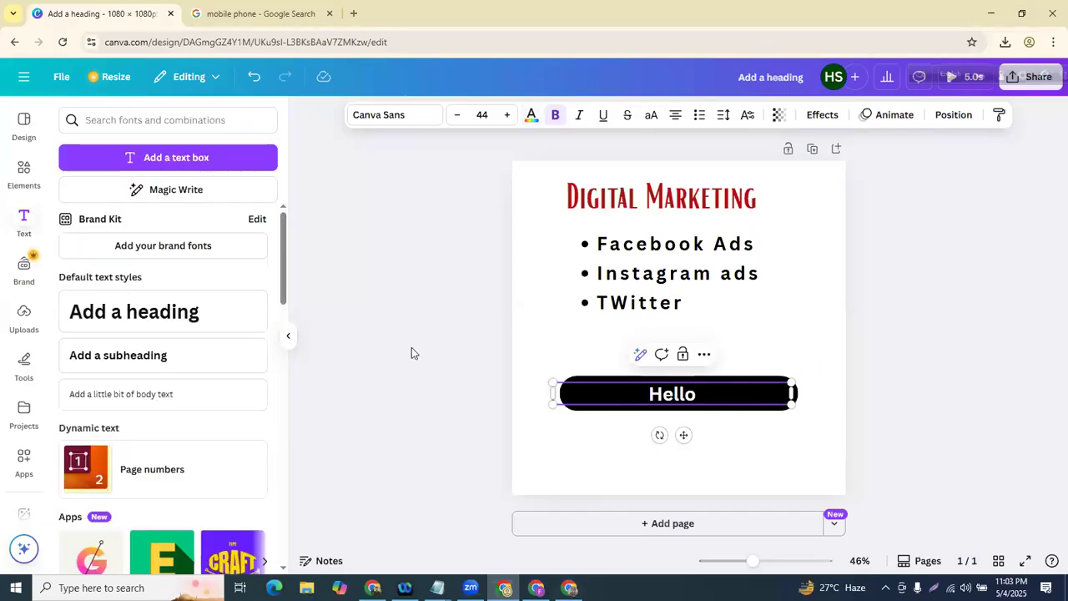
{"action": "left_click", "coordinate": [412, 349]}
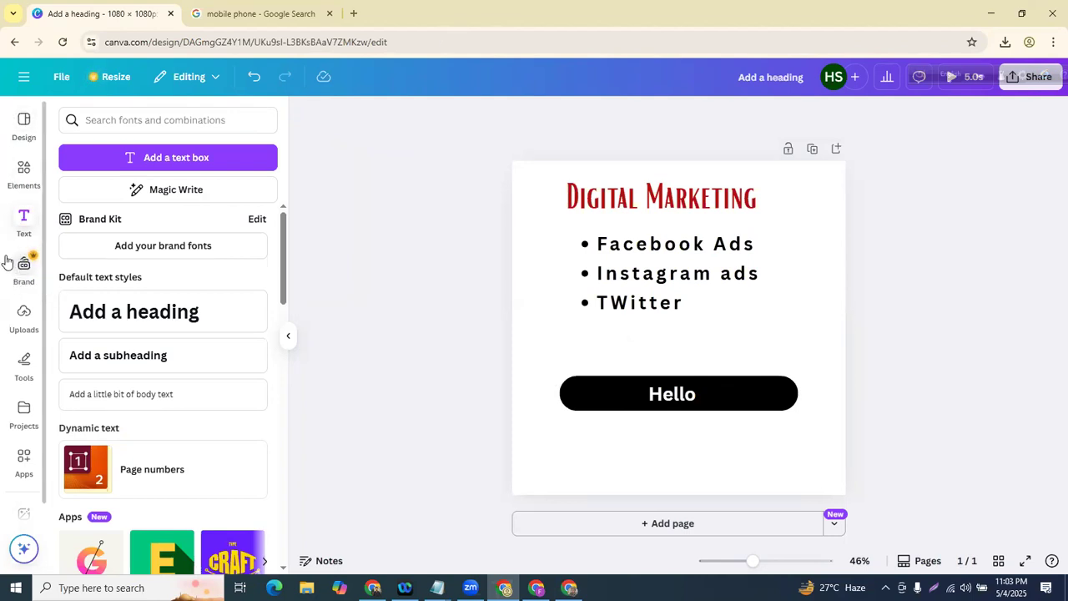
{"action": "left_click", "coordinate": [30, 185]}
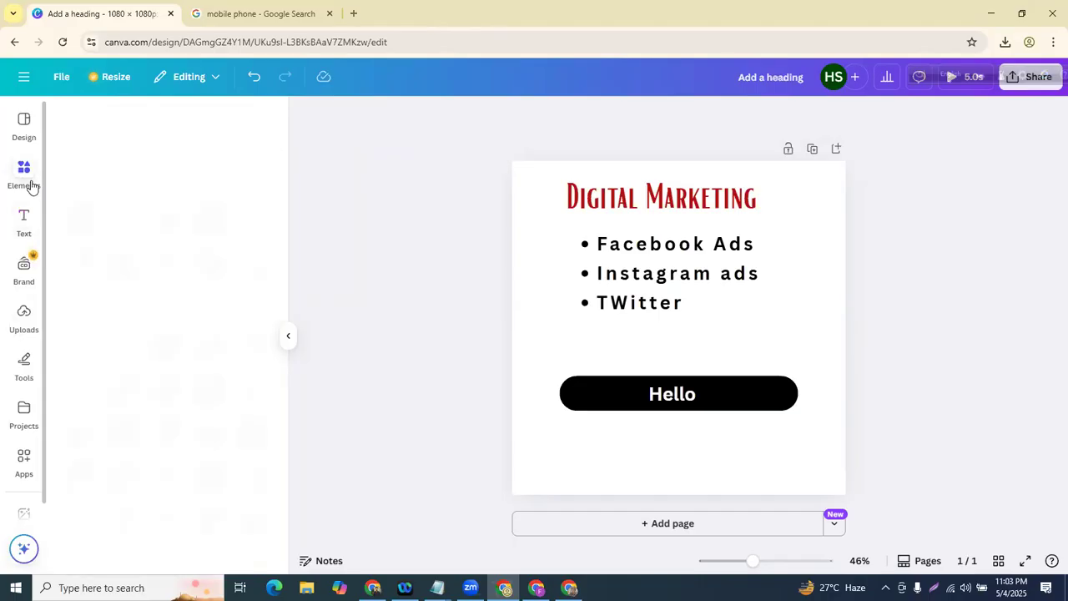
- Move the Hello button up toward the bullets and clear the shape search
{"action": "left_click_drag", "start_coordinate": [749, 398], "coordinate": [744, 341]}
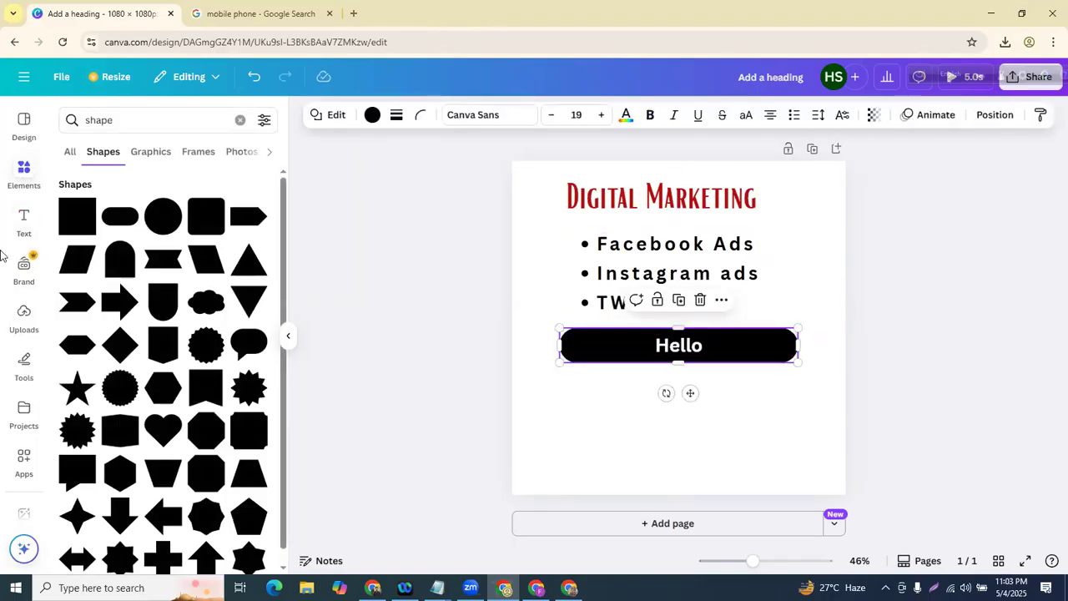
{"action": "left_click", "coordinate": [238, 121]}
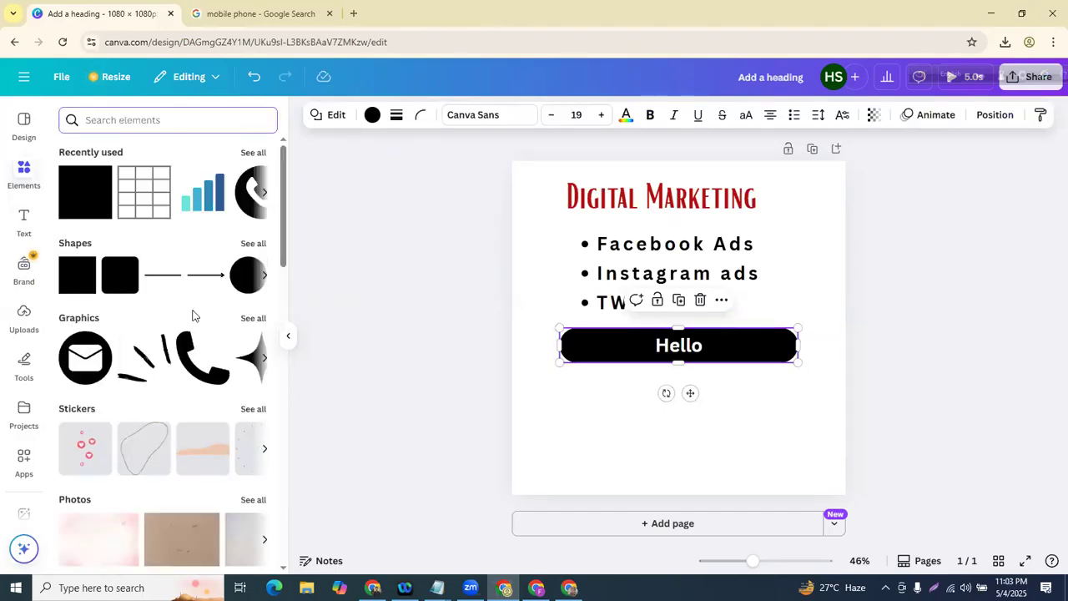
{"action": "scroll", "coordinate": [191, 325], "scroll_direction": "down", "scroll_amount": 10}
{"action": "scroll", "coordinate": [183, 334], "scroll_direction": "up", "scroll_amount": 4}
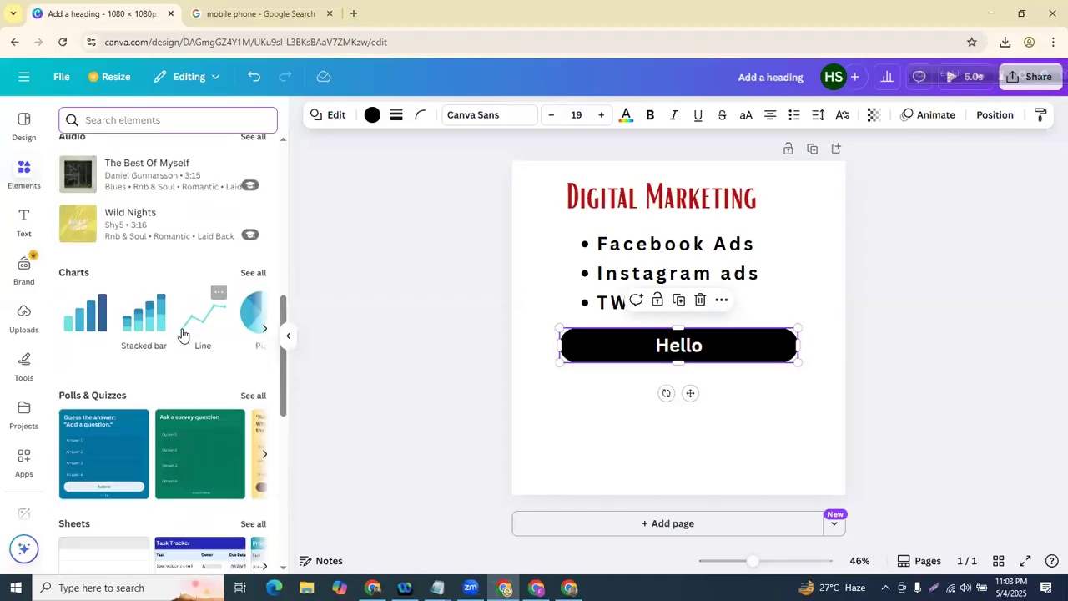
{"action": "scroll", "coordinate": [183, 333], "scroll_direction": "down", "scroll_amount": 5}
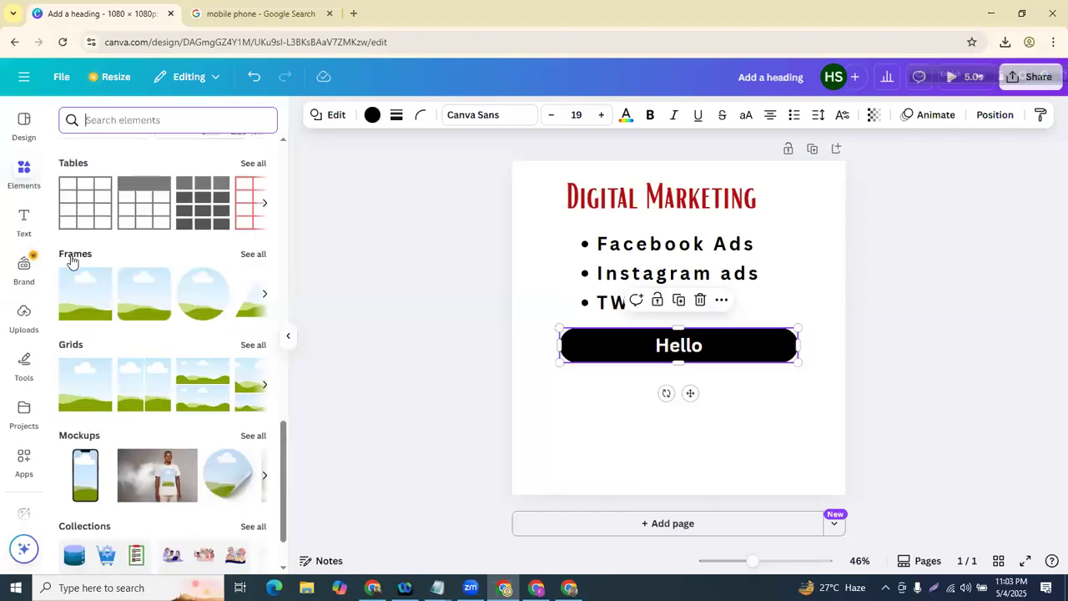
- Add a circle frame from Basic shapes and size it just below the Hello button
{"action": "left_click", "coordinate": [252, 255]}
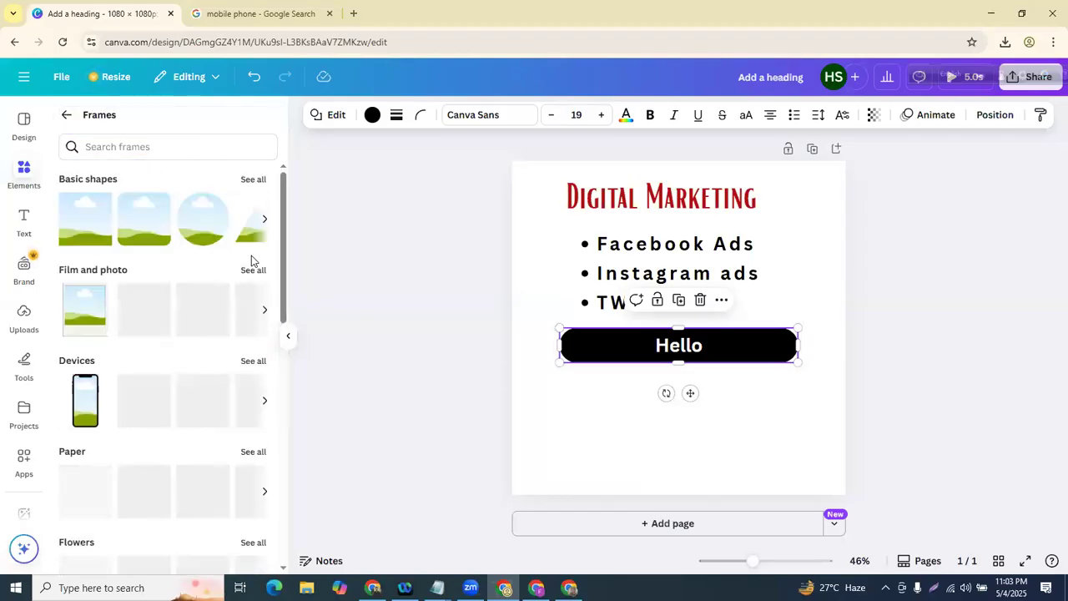
{"action": "left_click", "coordinate": [259, 185]}
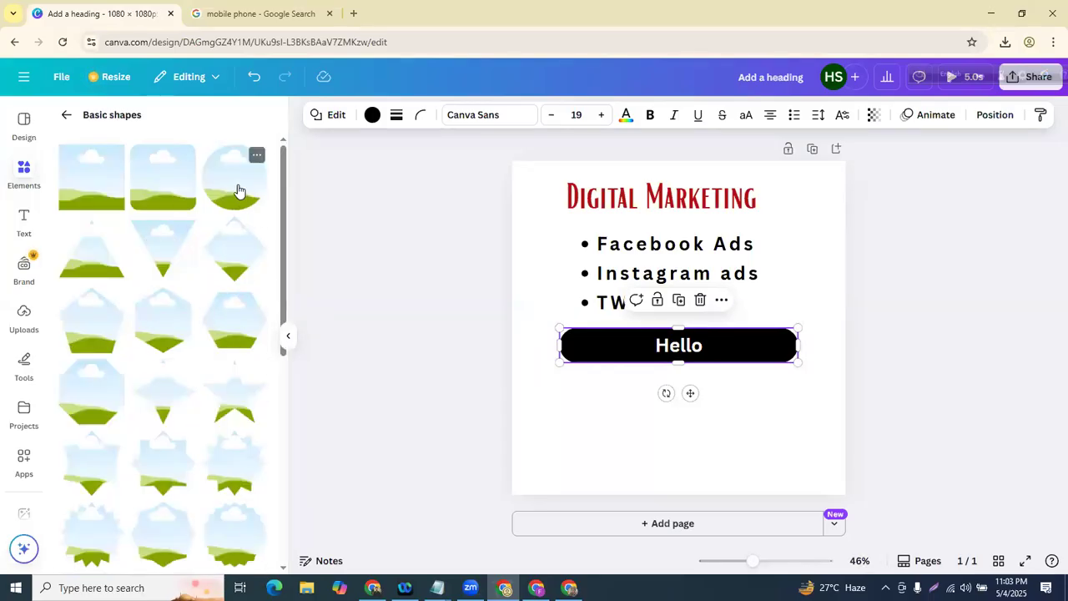
{"action": "left_click", "coordinate": [238, 189]}
{"action": "left_click_drag", "start_coordinate": [687, 329], "coordinate": [694, 424]}
{"action": "left_click_drag", "start_coordinate": [773, 493], "coordinate": [651, 432]}
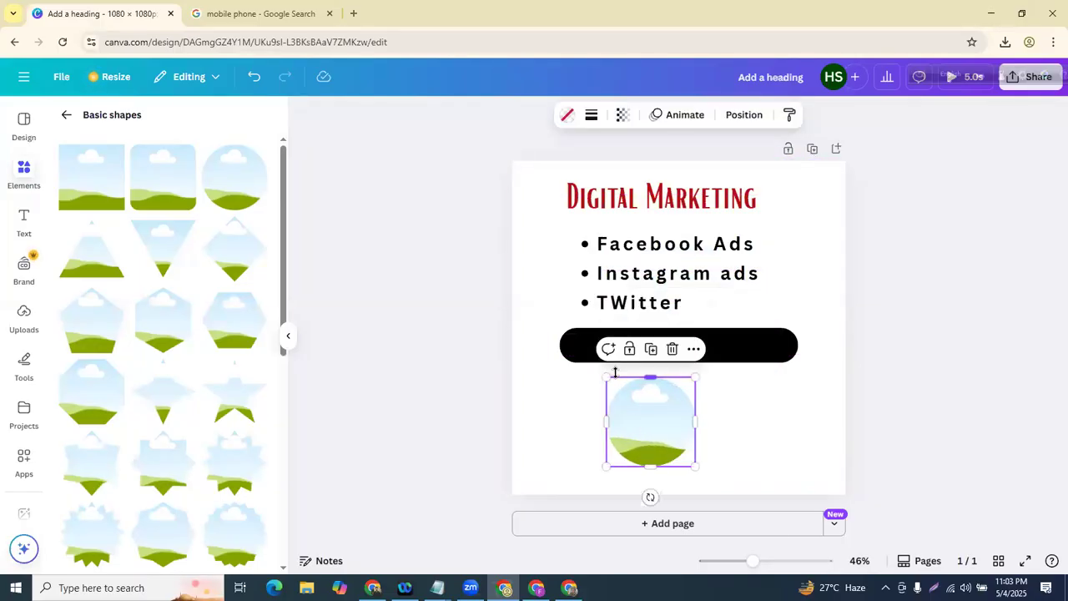
{"action": "left_click_drag", "start_coordinate": [604, 373], "coordinate": [601, 374]}
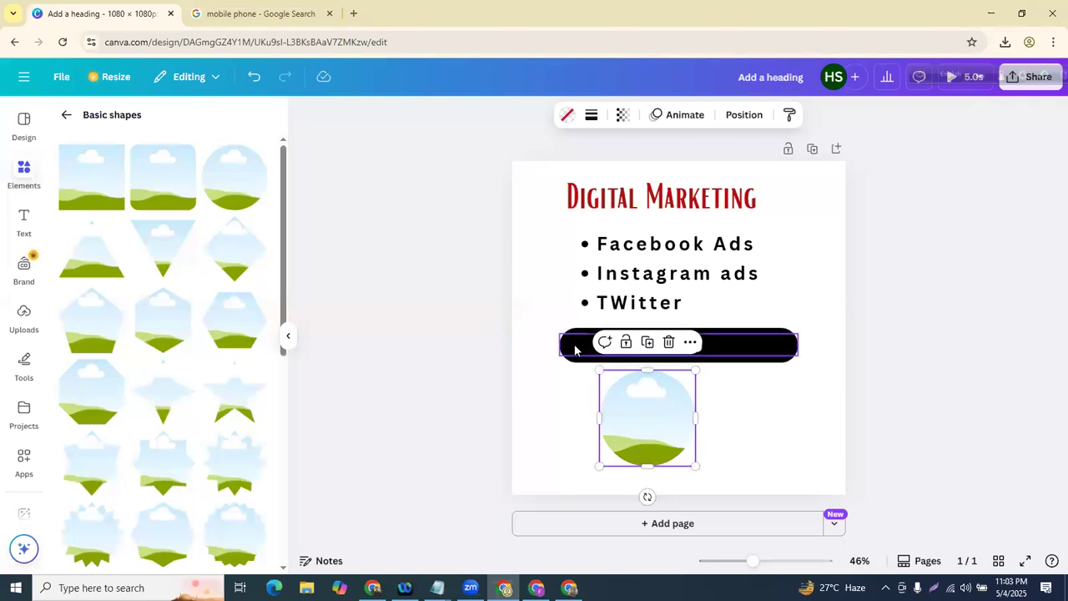
- Try the yellow-outfit upload in the circle frame, then undo back to an empty frame
{"action": "left_click", "coordinate": [24, 314]}
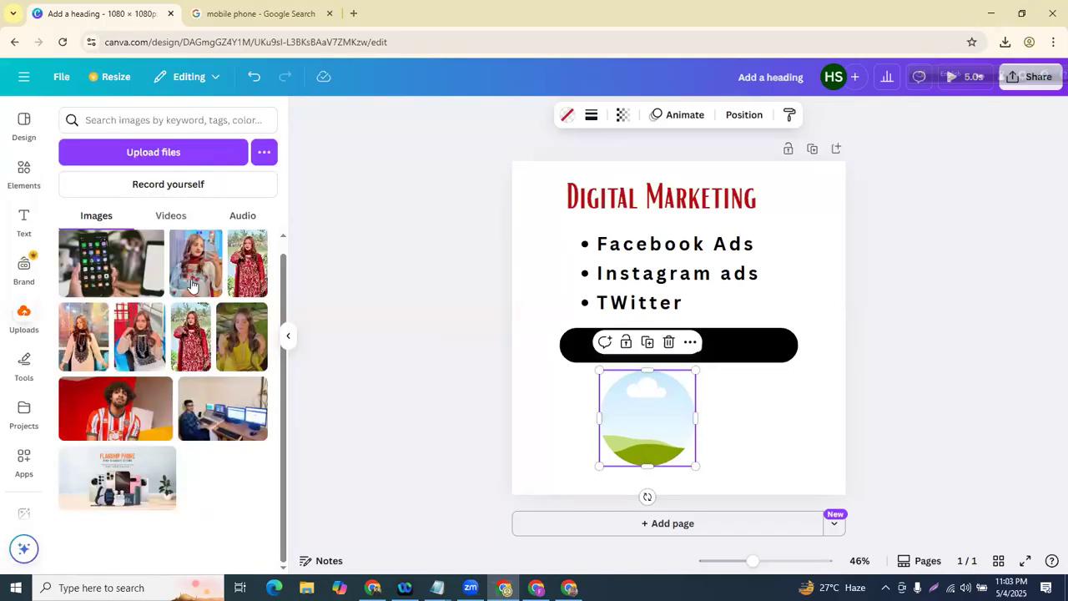
{"action": "left_click", "coordinate": [242, 336]}
{"action": "left_click_drag", "start_coordinate": [605, 428], "coordinate": [664, 400]}
{"action": "left_click", "coordinate": [643, 409]}
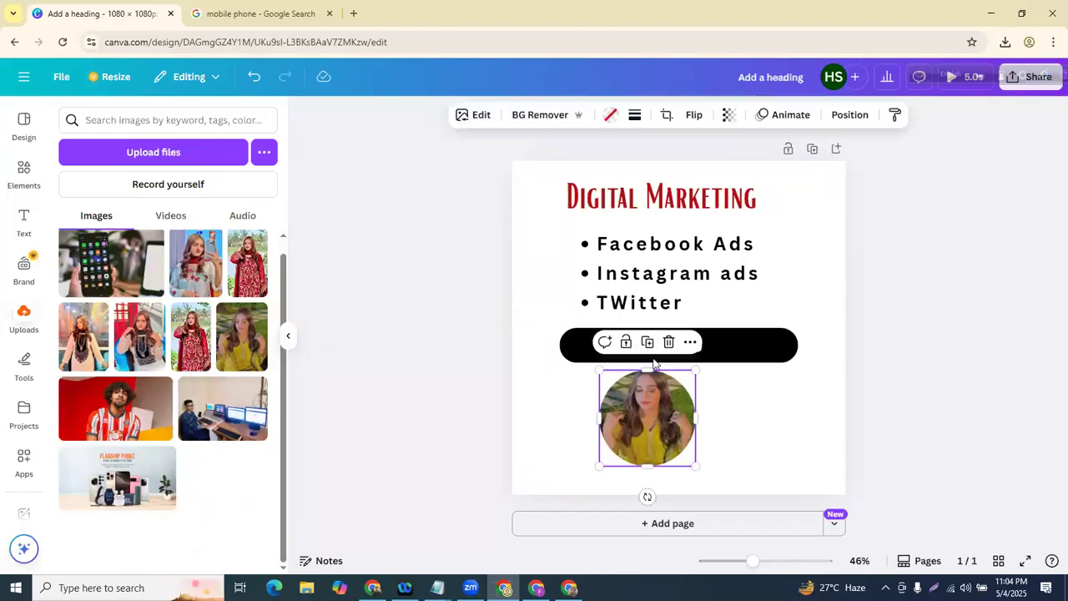
{"action": "left_click", "coordinate": [253, 77]}
{"action": "left_click", "coordinate": [252, 77]}
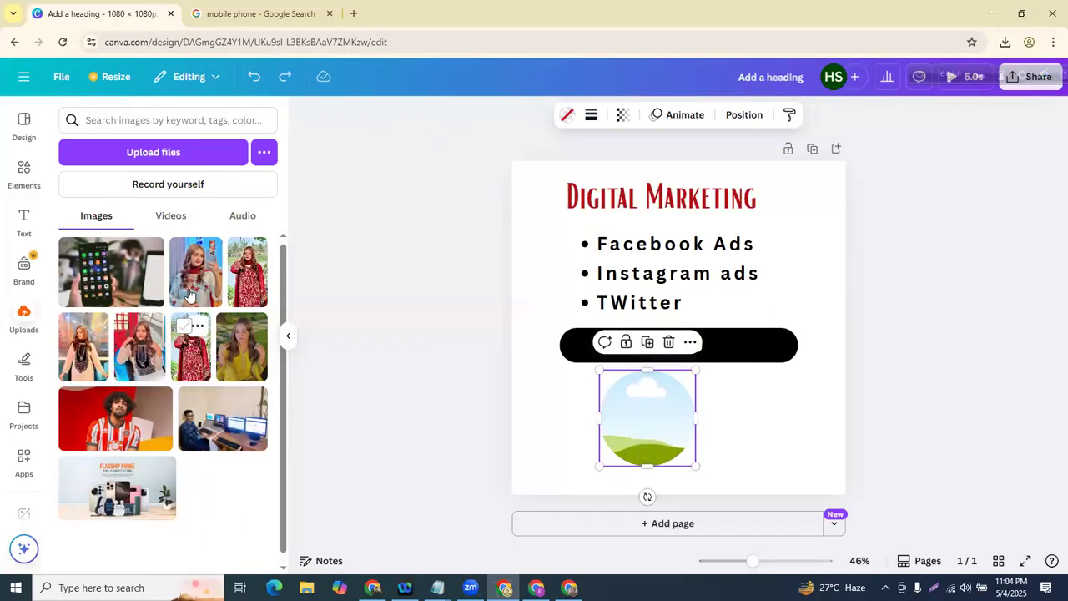
- Drop the red-striped-shirt photo into the circle frame and return to the Frames overview
{"action": "left_click", "coordinate": [236, 10]}
{"action": "left_click", "coordinate": [139, 9]}
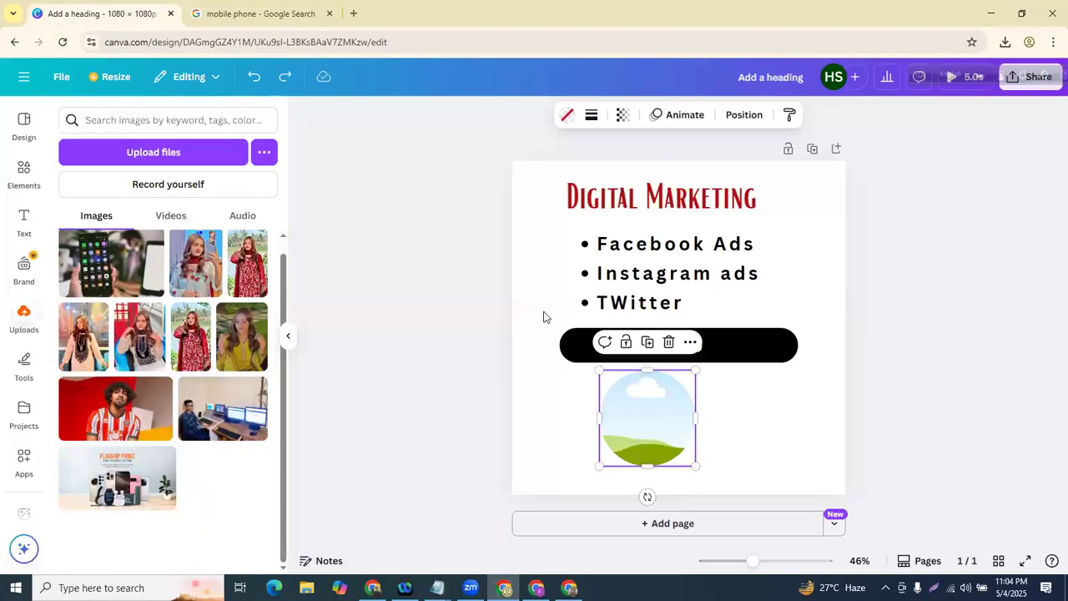
{"action": "left_click_drag", "start_coordinate": [136, 417], "coordinate": [664, 403]}
{"action": "left_click", "coordinate": [436, 451]}
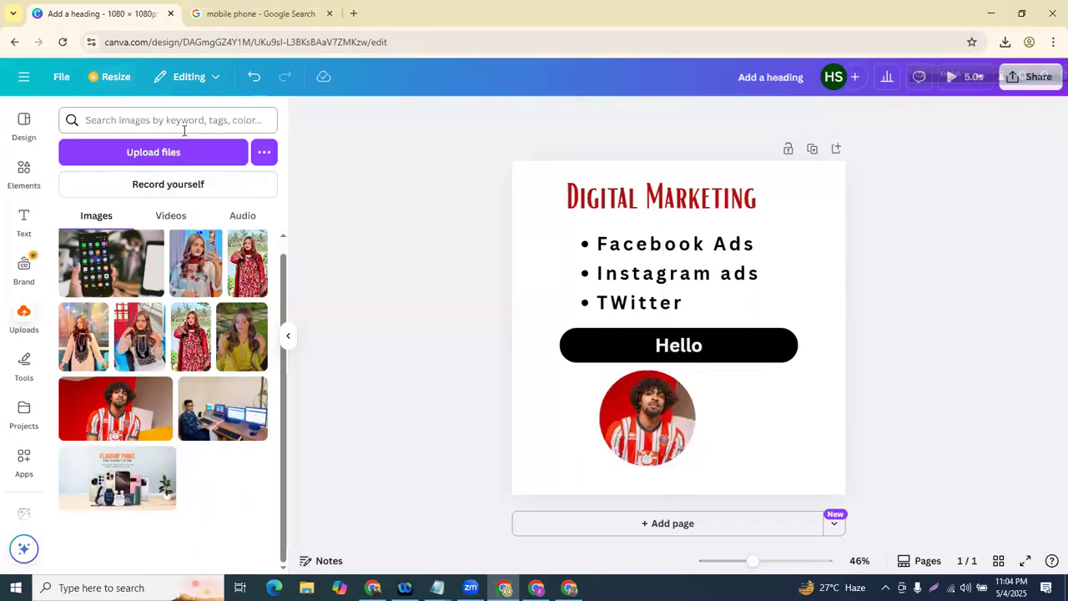
{"action": "left_click", "coordinate": [24, 170]}
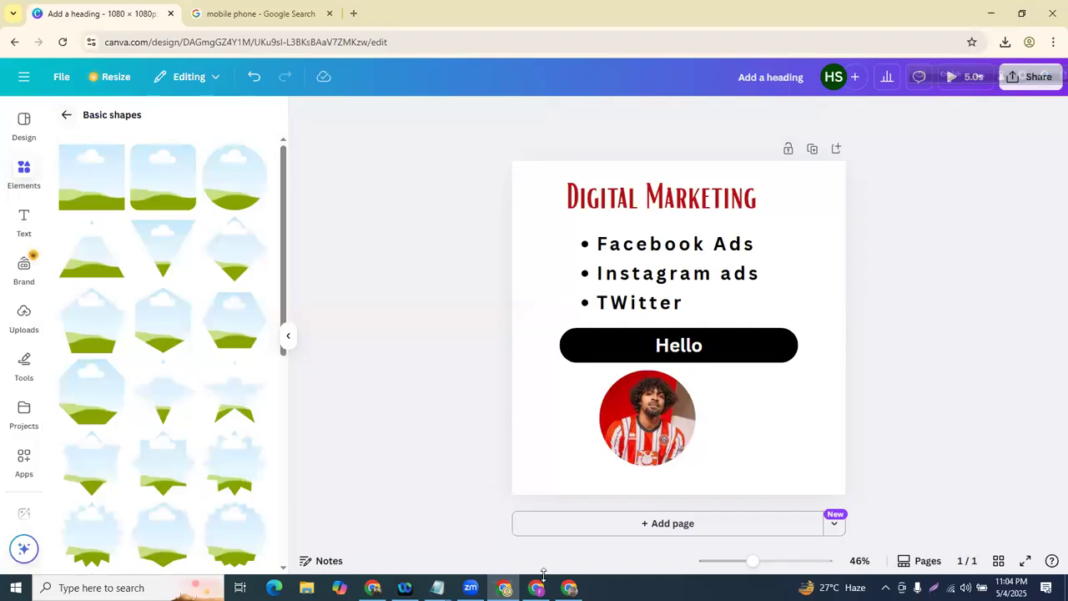
{"action": "mouse_move", "coordinate": [63, 104]}
{"action": "left_mouse_down"}
{"action": "mouse_move", "coordinate": [184, 392]}
{"action": "mouse_move", "coordinate": [81, 133]}
{"action": "left_mouse_up"}
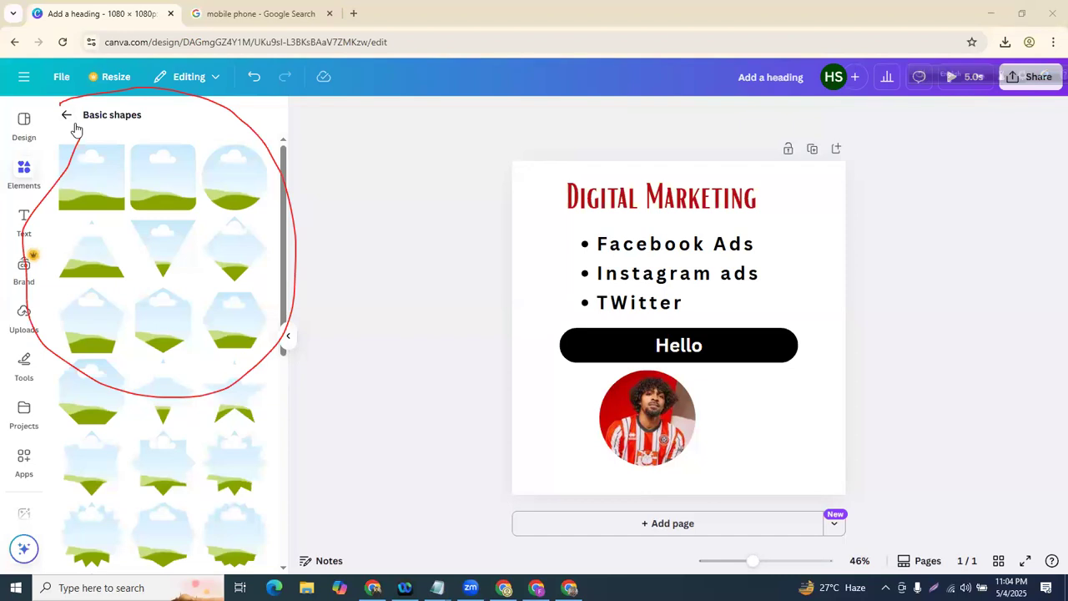
{"action": "left_click", "coordinate": [67, 116]}
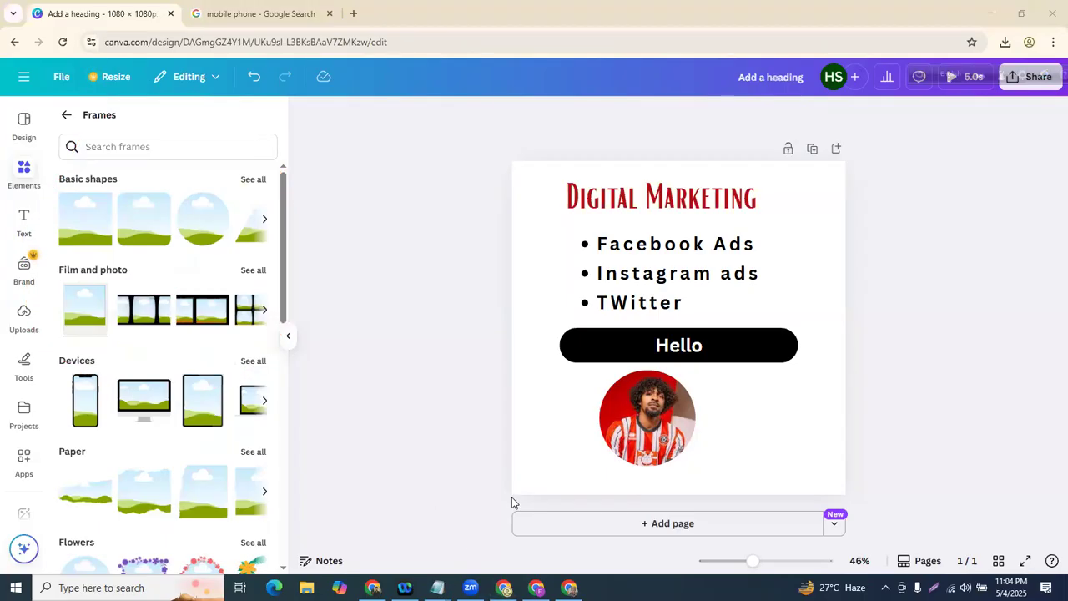
- Append 'frame,mockup' to the Elements line in the Notepad notes and return to Canva
{"action": "key", "text": "alt+Tab"}
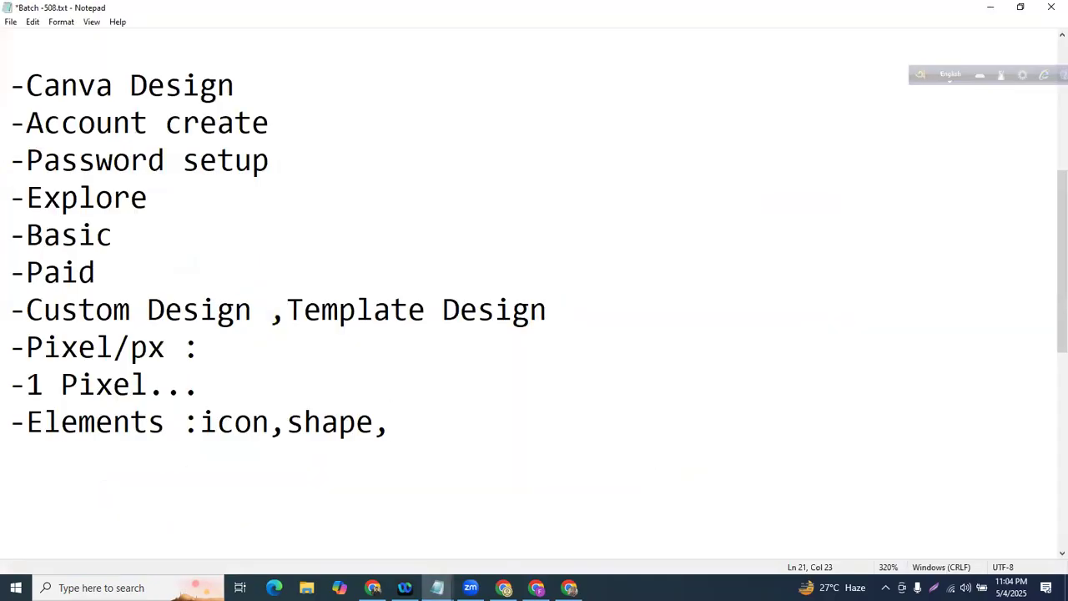
{"action": "type", "text": "frame,"}
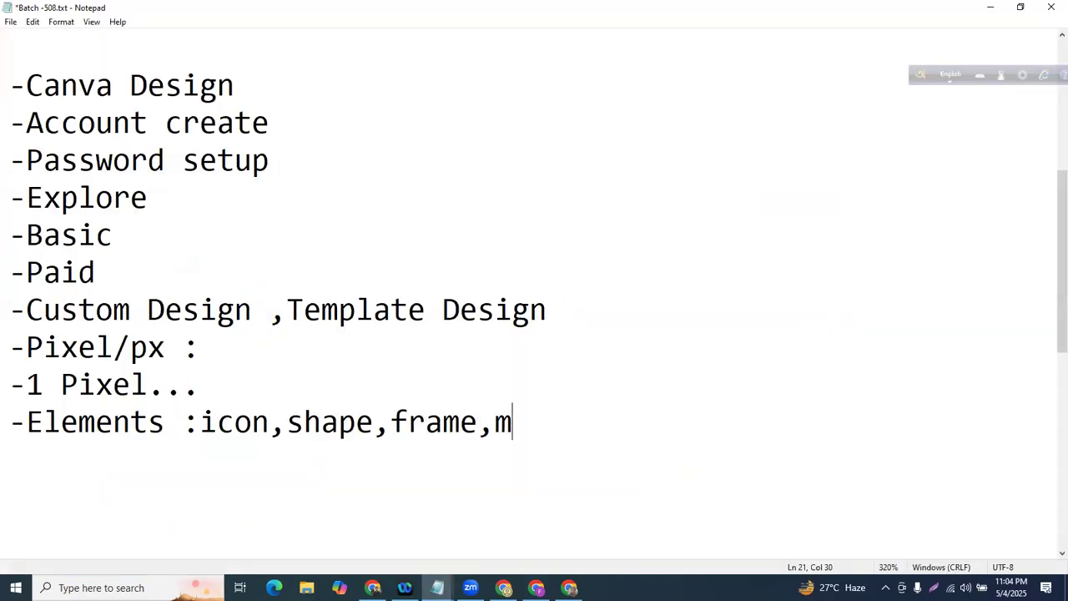
{"action": "type", "text": "mockup"}
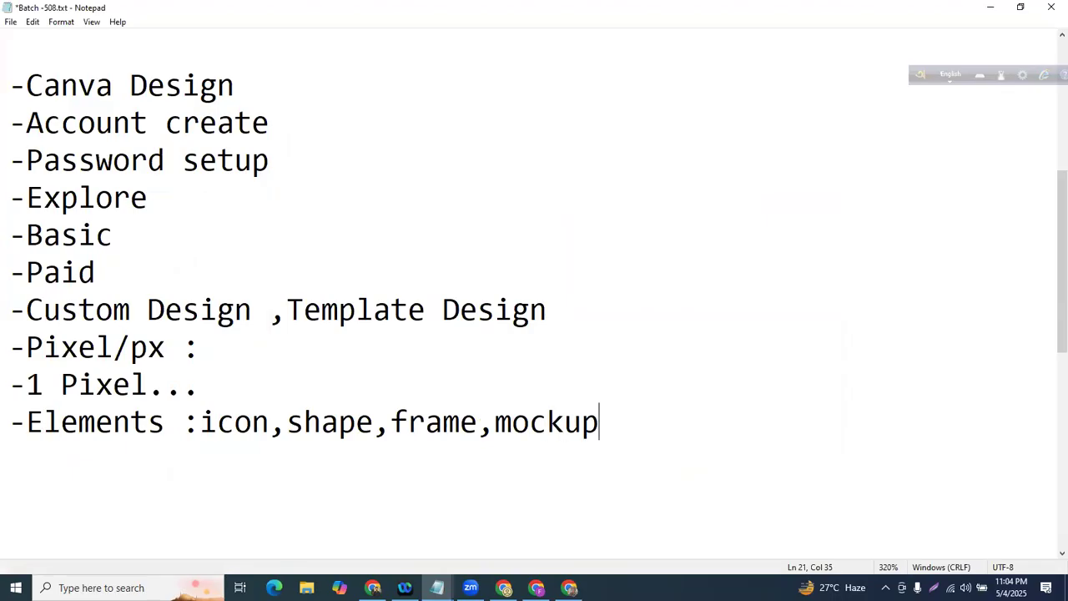
{"action": "left_click", "coordinate": [374, 588]}
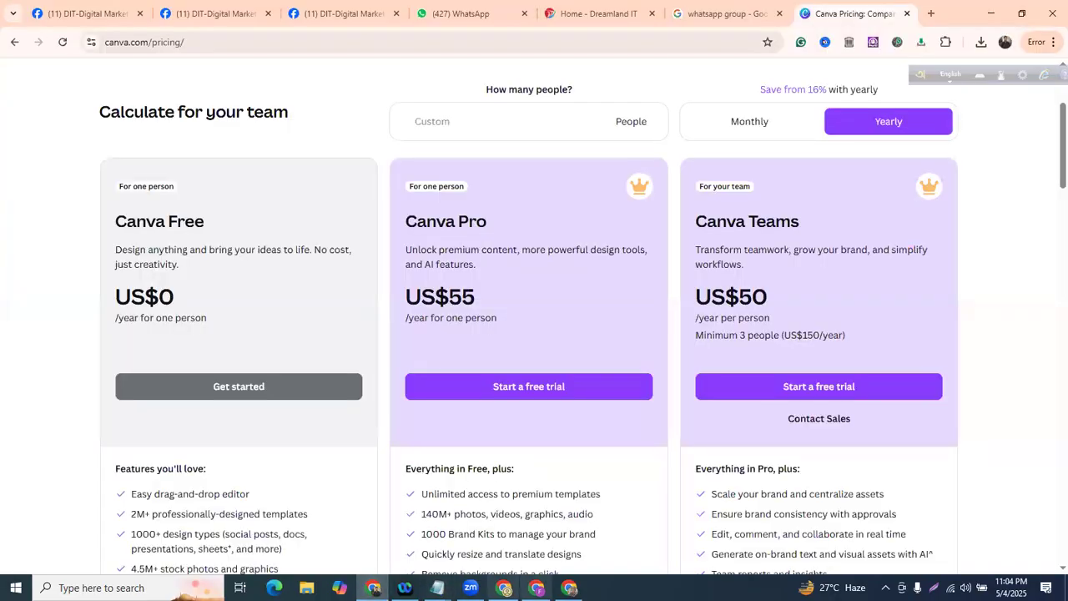
{"action": "left_click", "coordinate": [503, 587]}
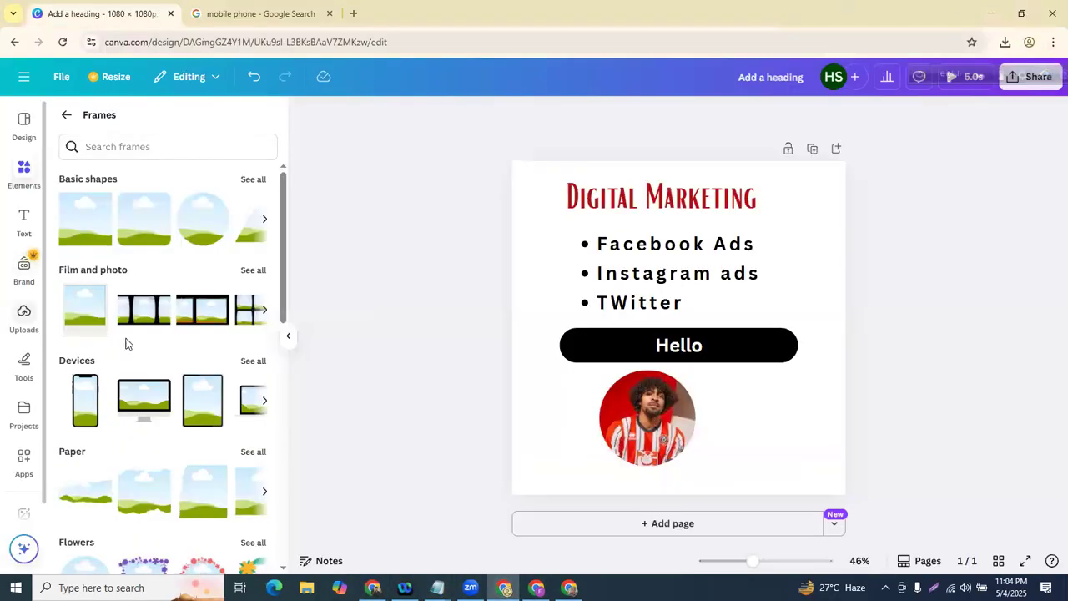
- Scroll through the frames and return to the full elements collection
{"action": "scroll", "coordinate": [136, 342], "scroll_direction": "down", "scroll_amount": 3}
{"action": "scroll", "coordinate": [137, 342], "scroll_direction": "down", "scroll_amount": 8}
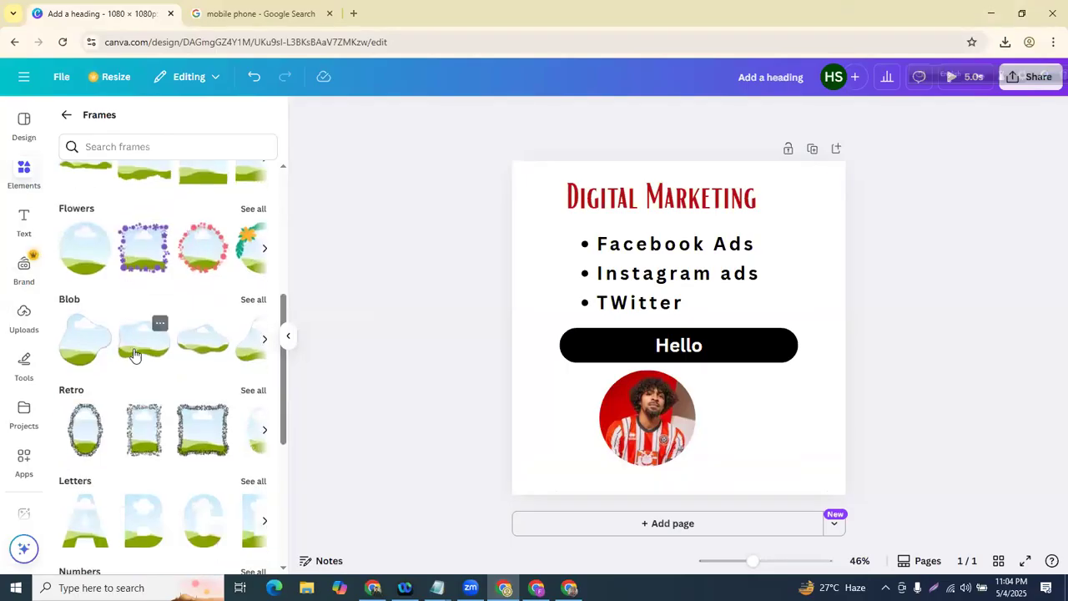
{"action": "scroll", "coordinate": [124, 377], "scroll_direction": "down", "scroll_amount": 5}
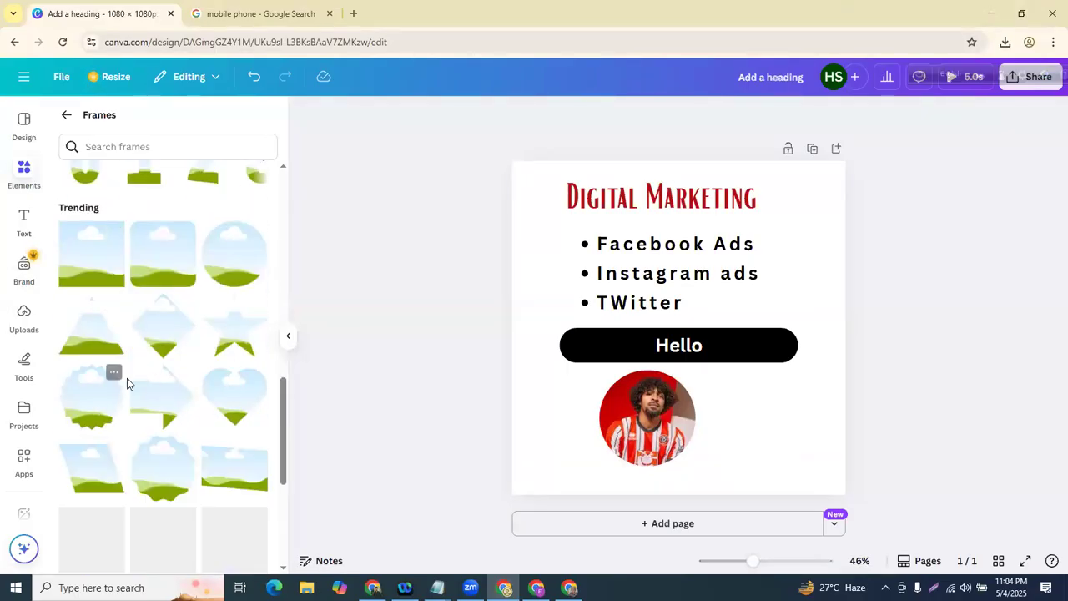
{"action": "scroll", "coordinate": [154, 367], "scroll_direction": "up", "scroll_amount": 15}
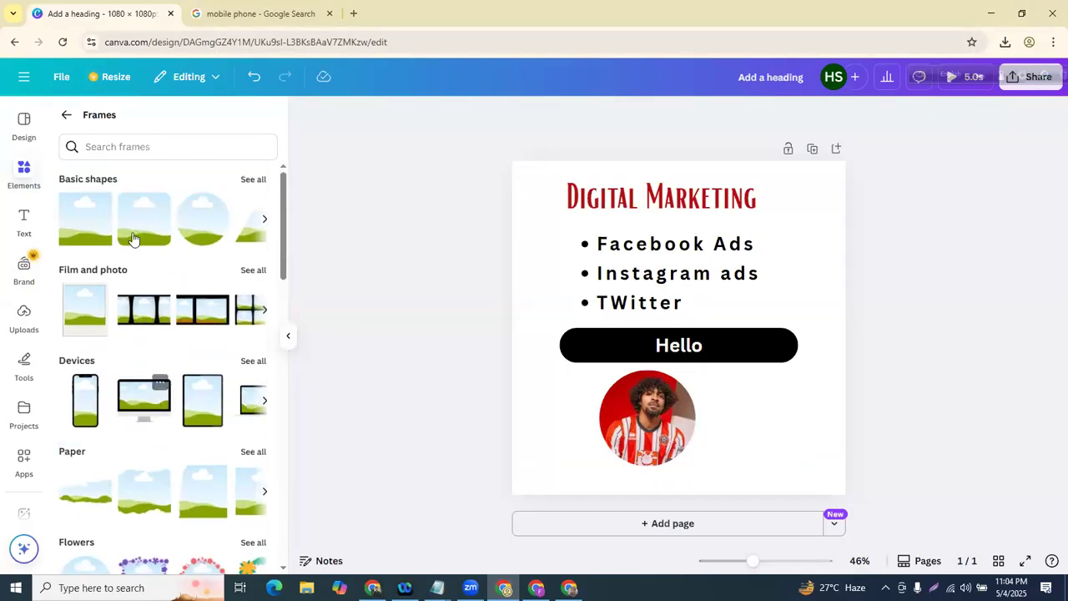
{"action": "left_click", "coordinate": [67, 116]}
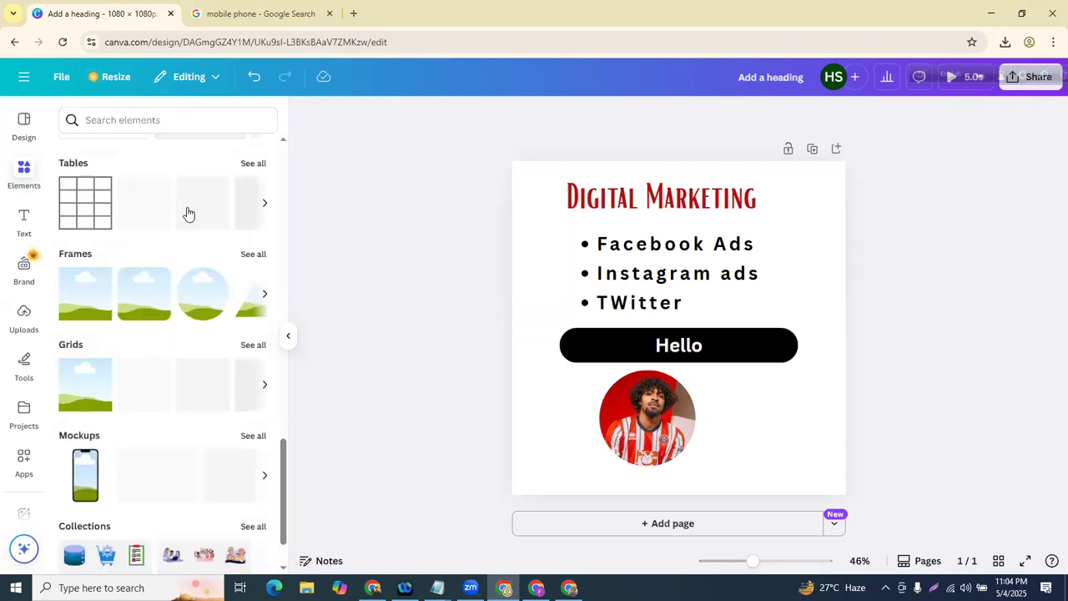
{"action": "scroll", "coordinate": [188, 213], "scroll_direction": "down", "scroll_amount": 1}
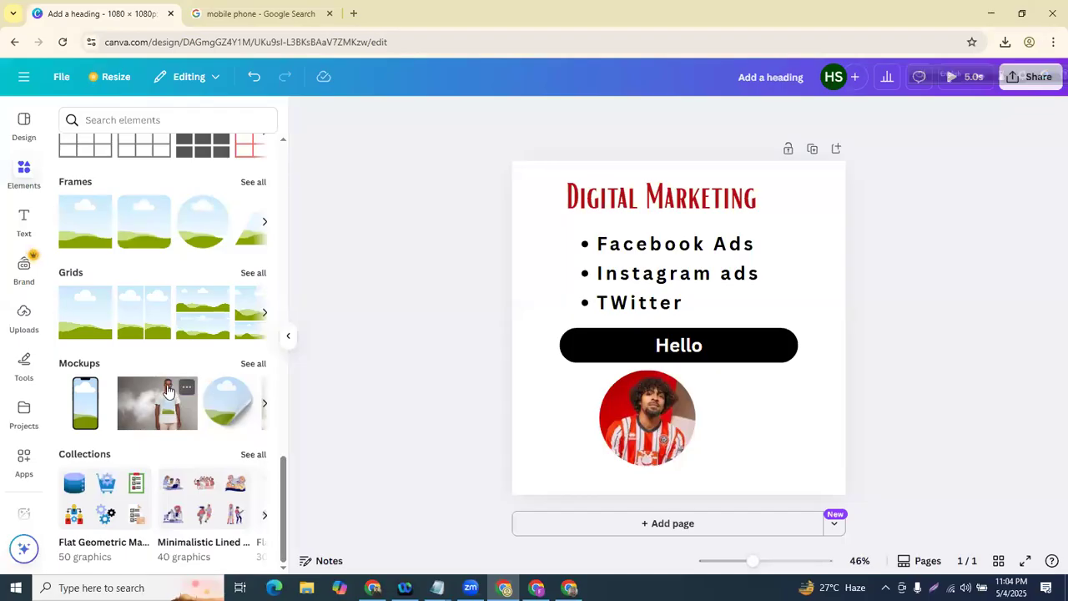
{"action": "scroll", "coordinate": [176, 251], "scroll_direction": "up", "scroll_amount": 8}
- Search elements for 'mockup' and narrow the results to the Mockups category
{"action": "left_click", "coordinate": [165, 109]}
{"action": "type", "text": "s"}
{"action": "key", "text": "BackSpace"}
{"action": "type", "text": "mockup"}
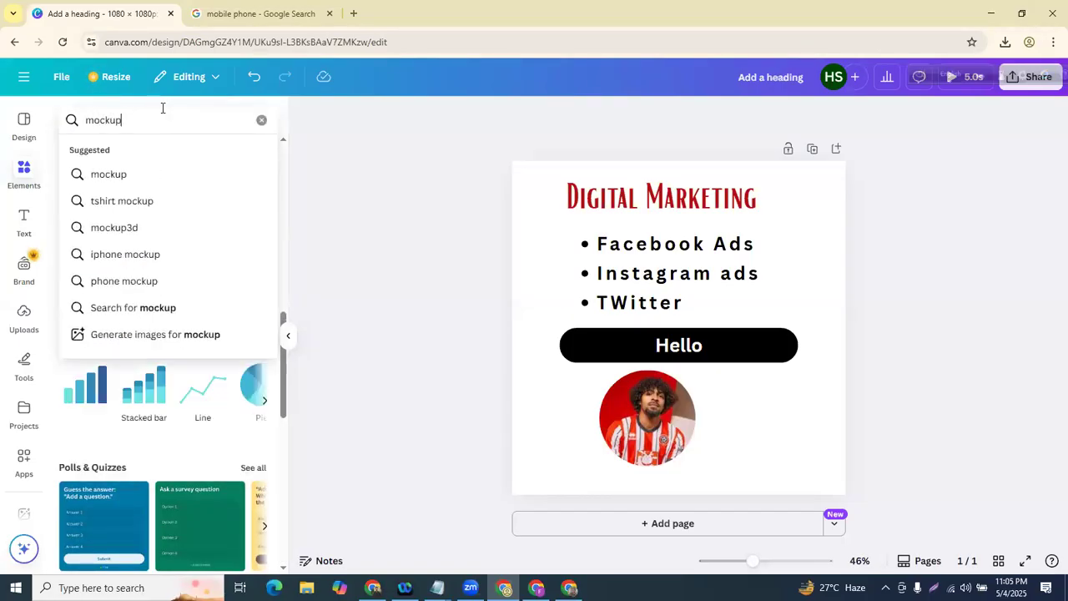
{"action": "key", "text": "Return"}
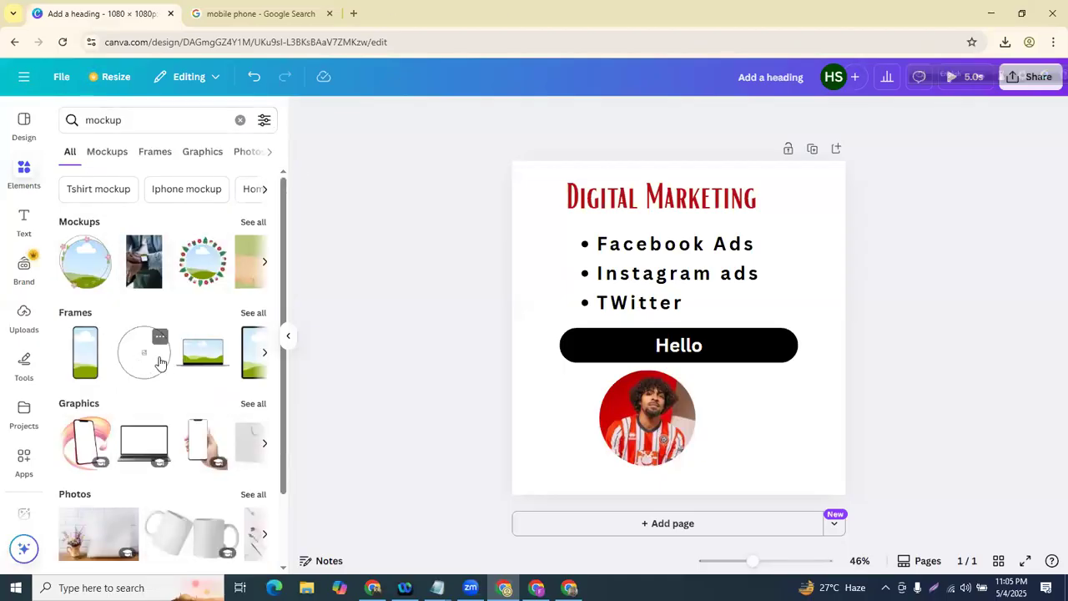
{"action": "scroll", "coordinate": [201, 346], "scroll_direction": "down", "scroll_amount": 2}
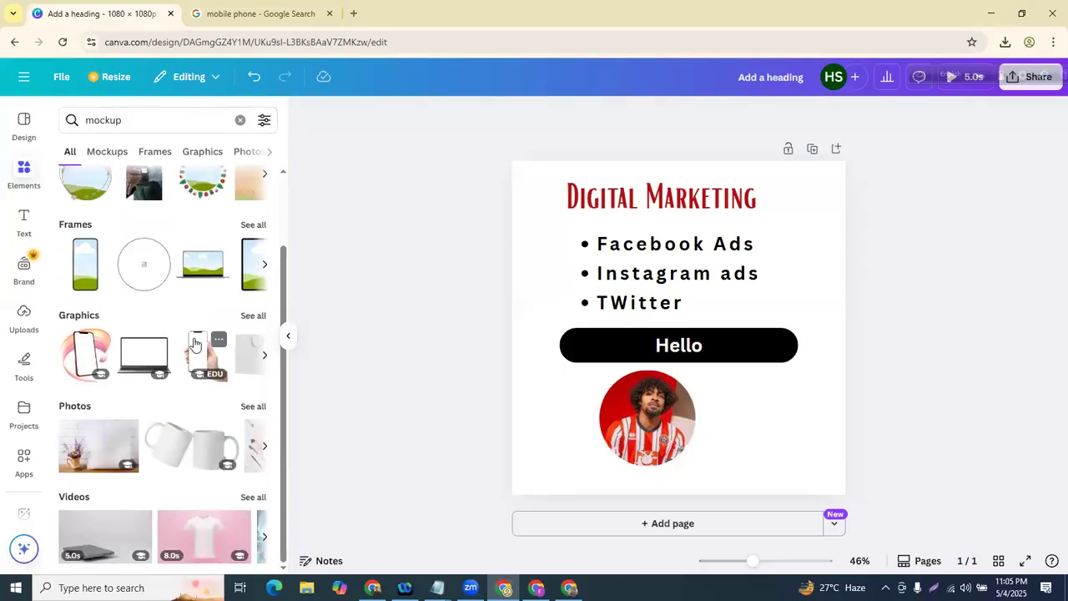
{"action": "scroll", "coordinate": [117, 224], "scroll_direction": "up", "scroll_amount": 2}
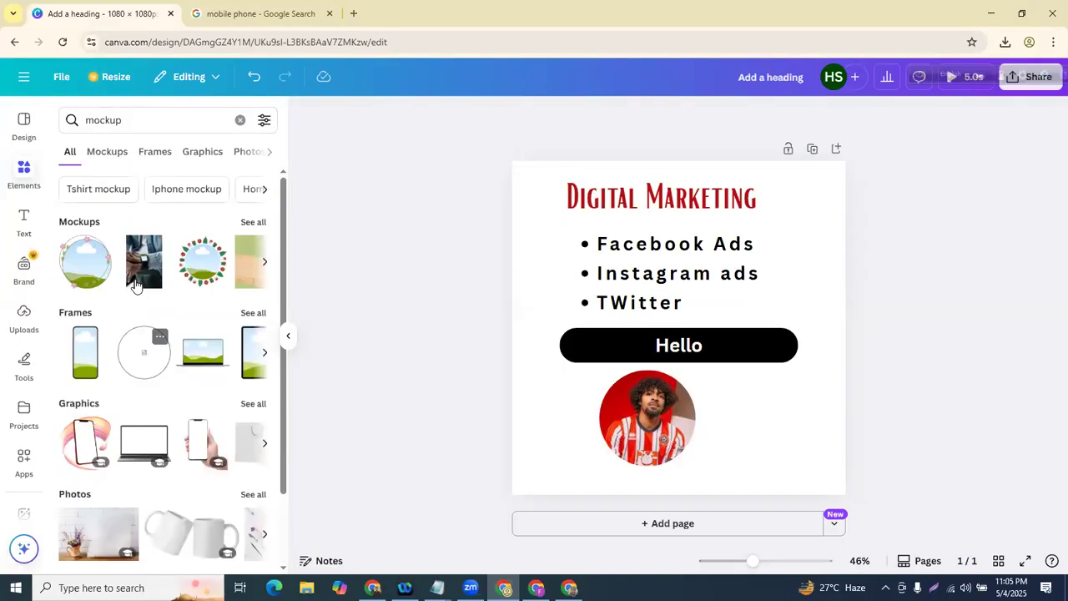
{"action": "left_click", "coordinate": [108, 151]}
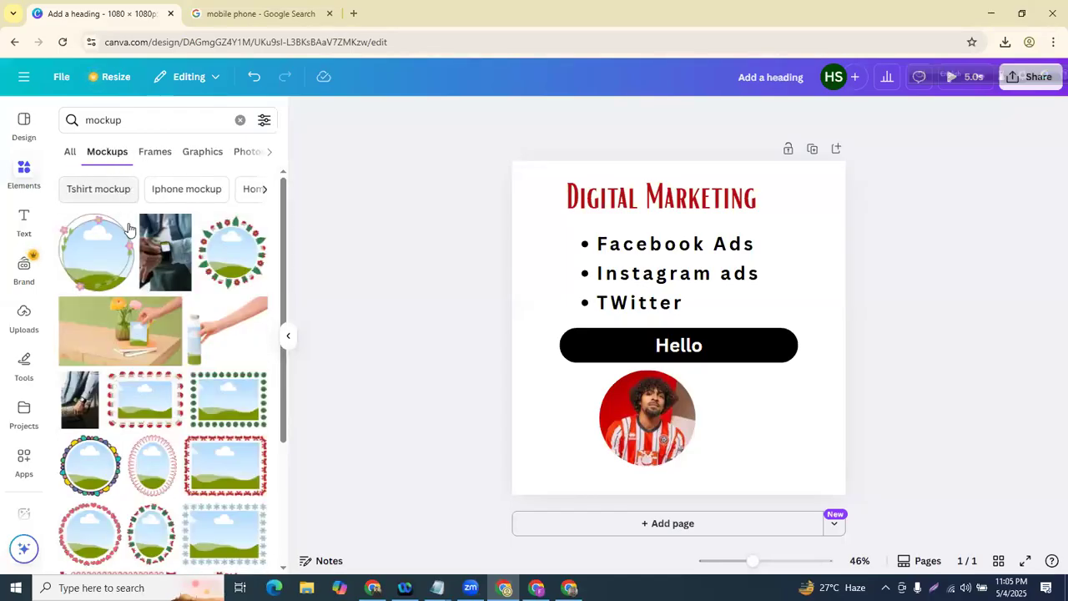
{"action": "scroll", "coordinate": [97, 365], "scroll_direction": "down", "scroll_amount": 5}
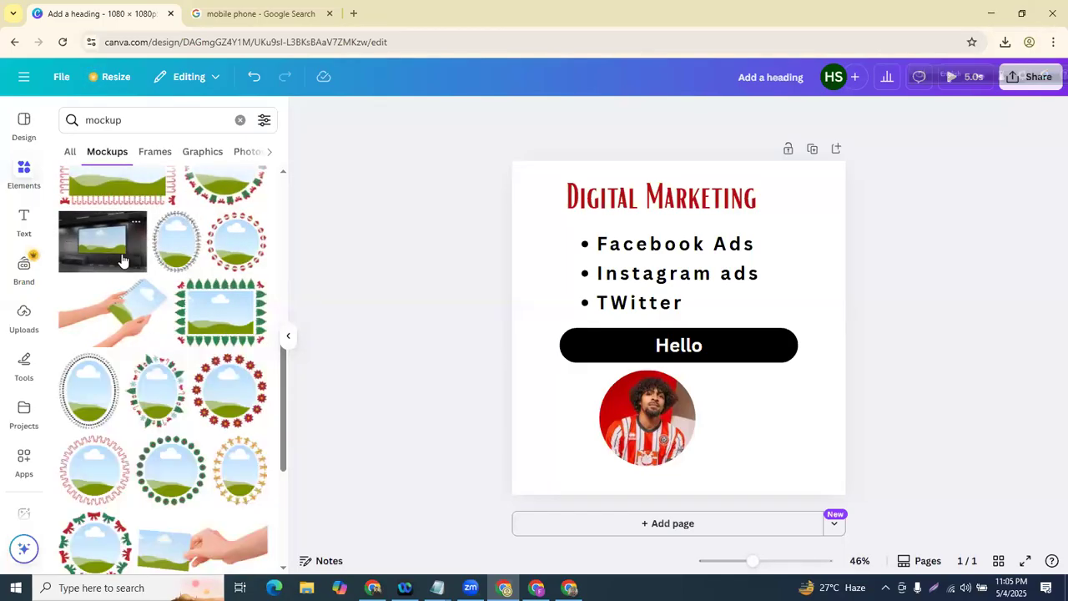
- Delete the round profile photo and its empty circle frame
{"action": "left_click", "coordinate": [649, 389]}
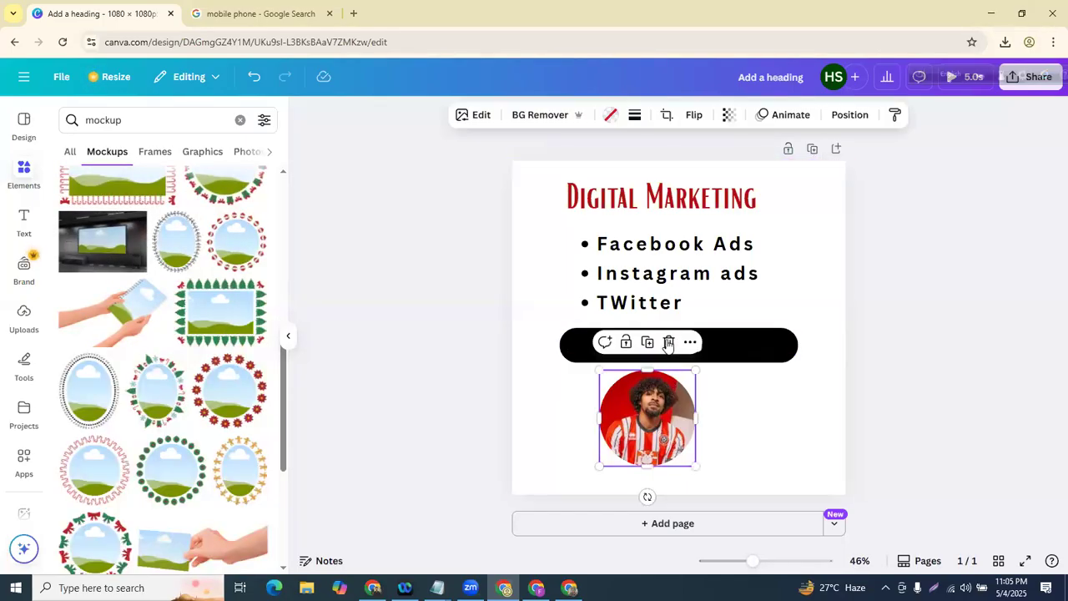
{"action": "left_click", "coordinate": [669, 343]}
{"action": "left_click", "coordinate": [676, 378]}
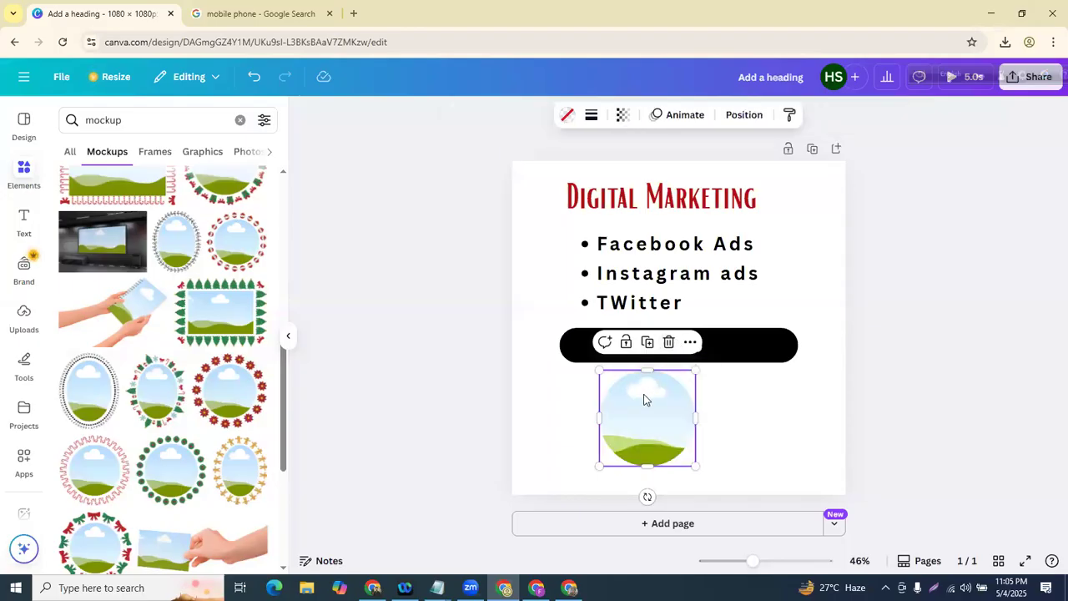
{"action": "left_click", "coordinate": [669, 342]}
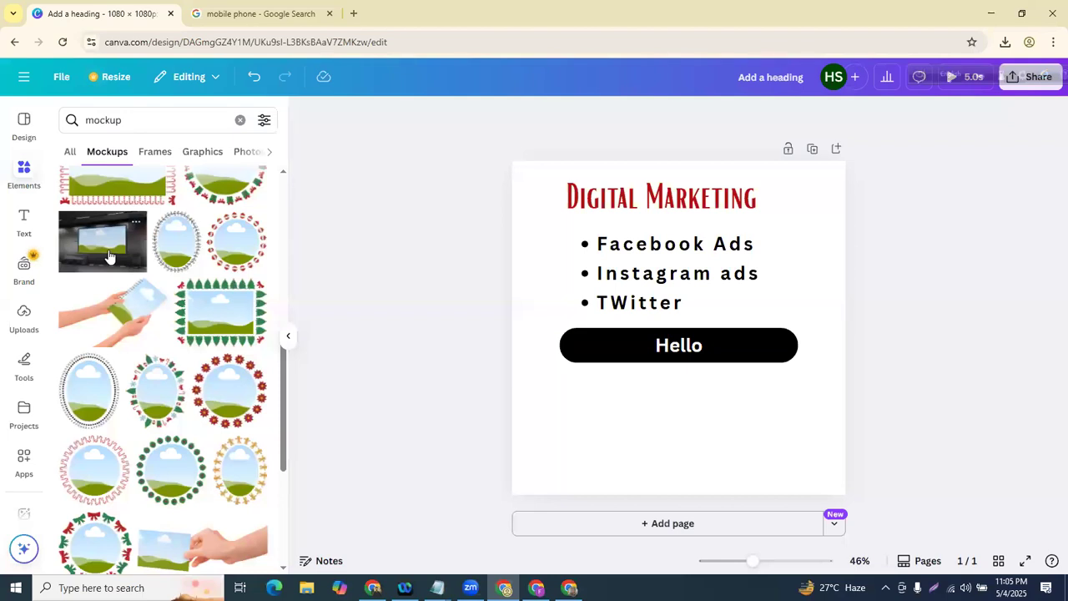
- Add one enlarged projector mockup and place an uploaded photo on its screen
{"action": "left_click_drag", "start_coordinate": [662, 284], "coordinate": [661, 397]}
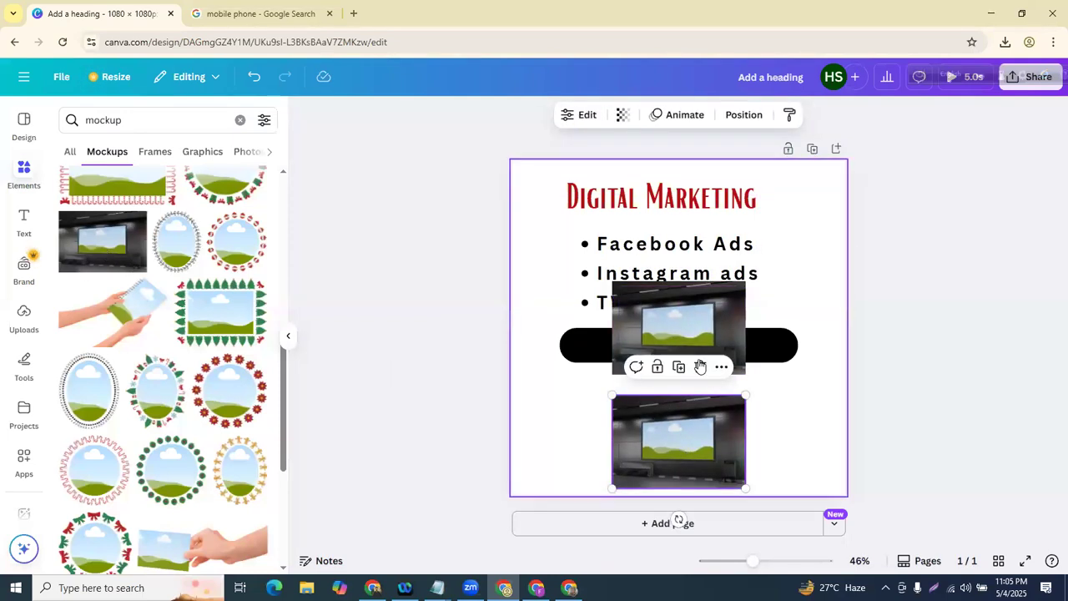
{"action": "left_click", "coordinate": [701, 371]}
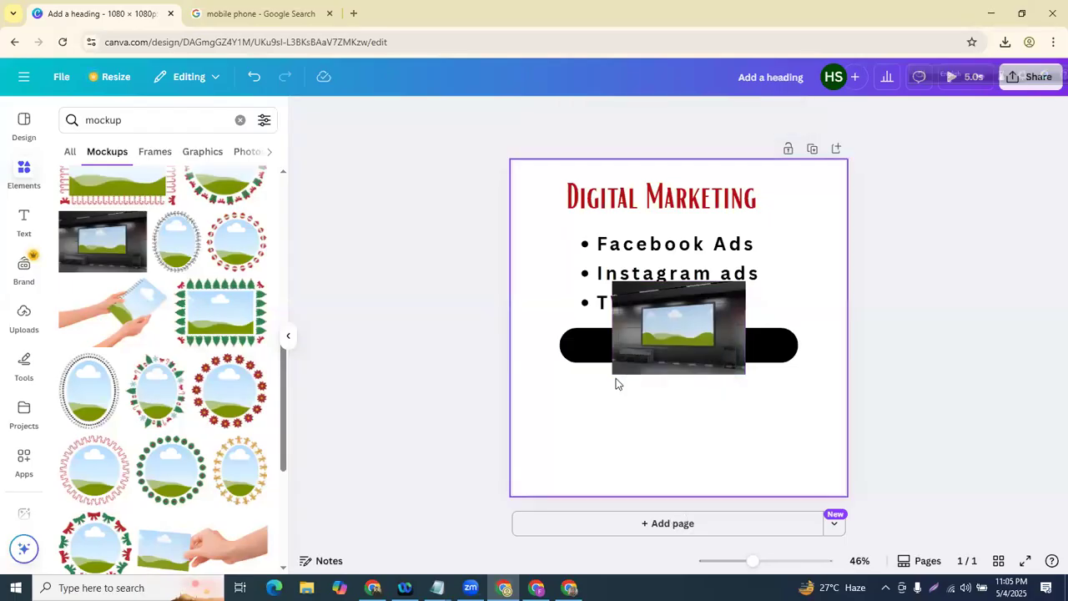
{"action": "left_click", "coordinate": [616, 371]}
{"action": "left_click_drag", "start_coordinate": [608, 382], "coordinate": [519, 443]}
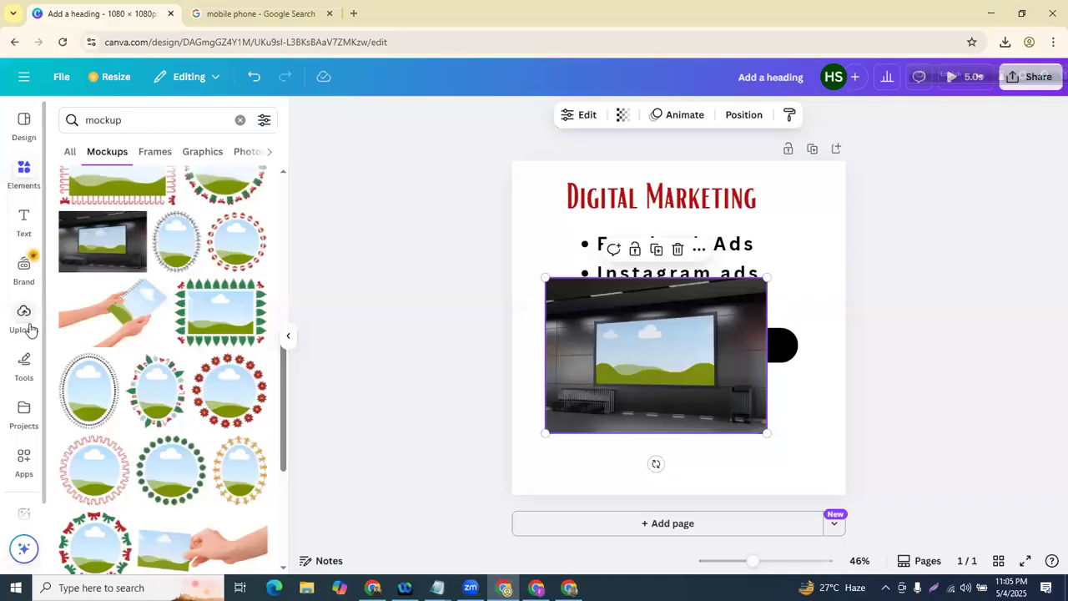
{"action": "left_click", "coordinate": [30, 326]}
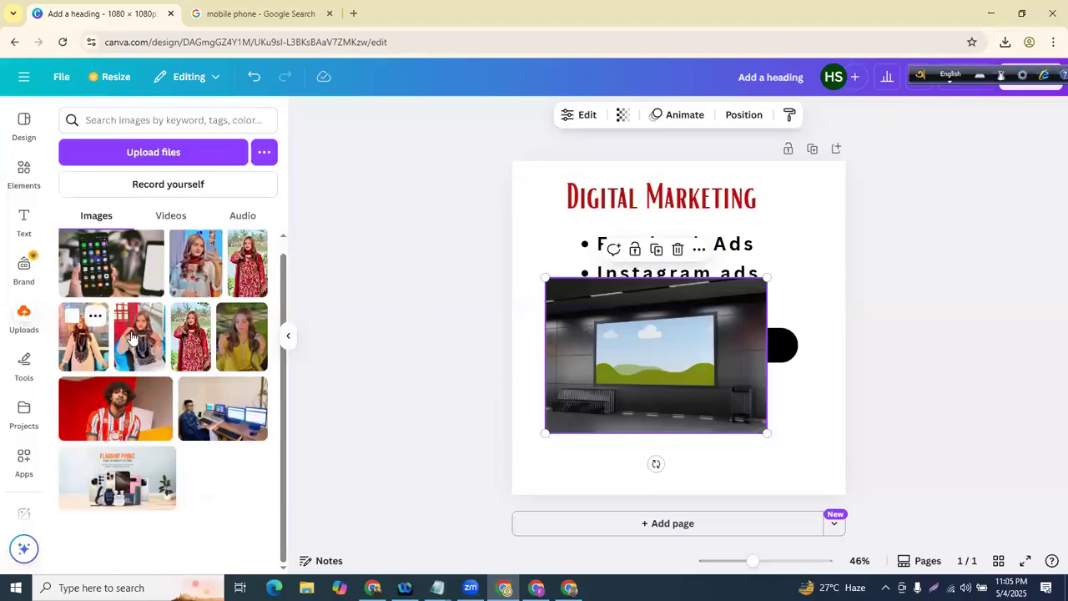
{"action": "left_click_drag", "start_coordinate": [130, 340], "coordinate": [610, 347]}
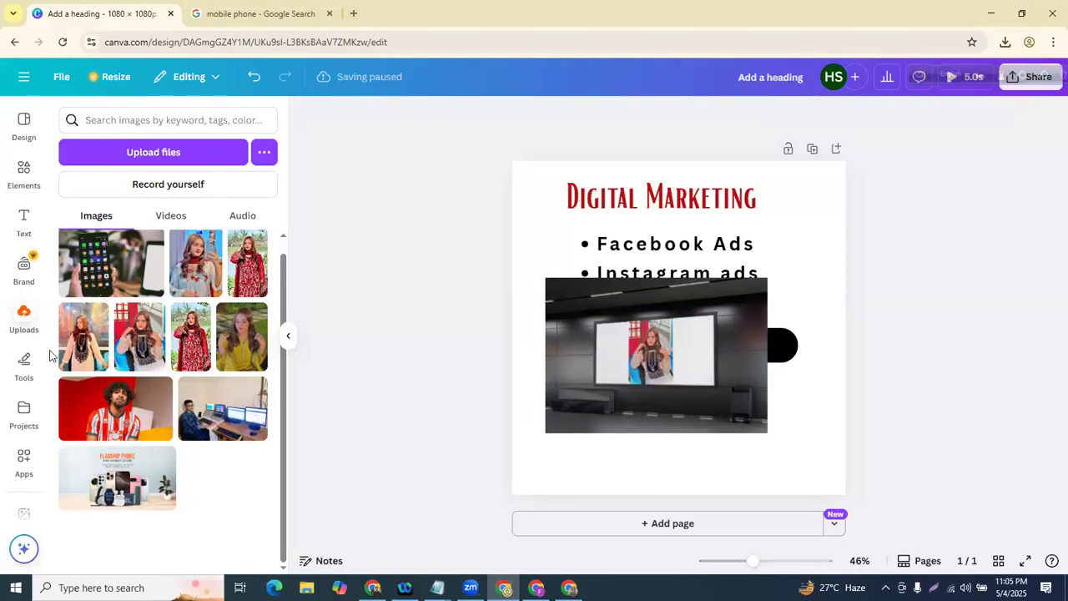
- Delete the projector mockup from the post
{"action": "left_click", "coordinate": [23, 171]}
{"action": "scroll", "coordinate": [197, 226], "scroll_direction": "down", "scroll_amount": 10}
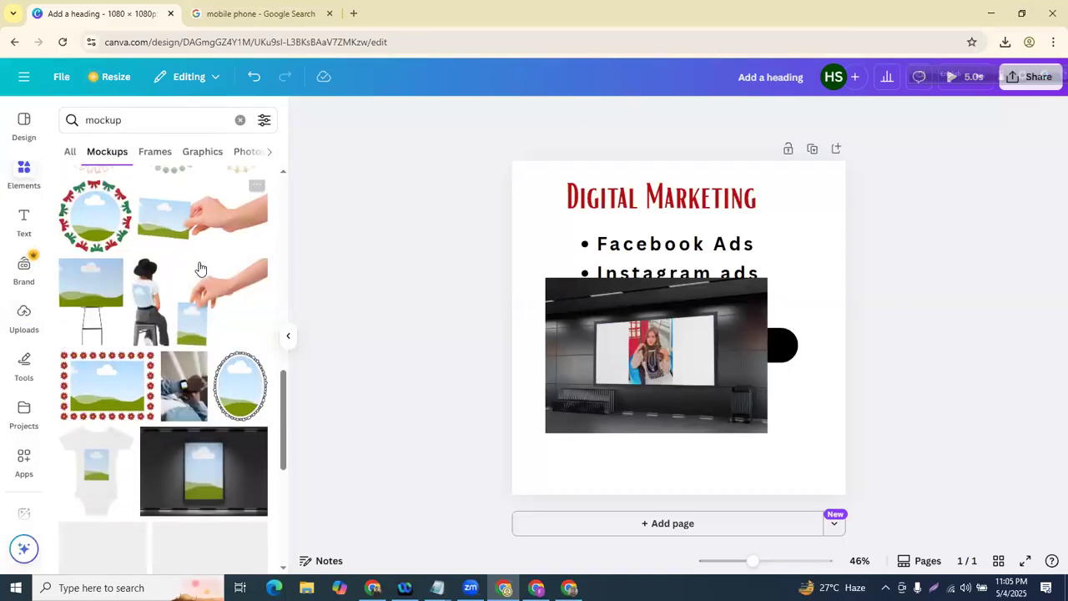
{"action": "left_click", "coordinate": [708, 383]}
{"action": "left_click", "coordinate": [677, 248]}
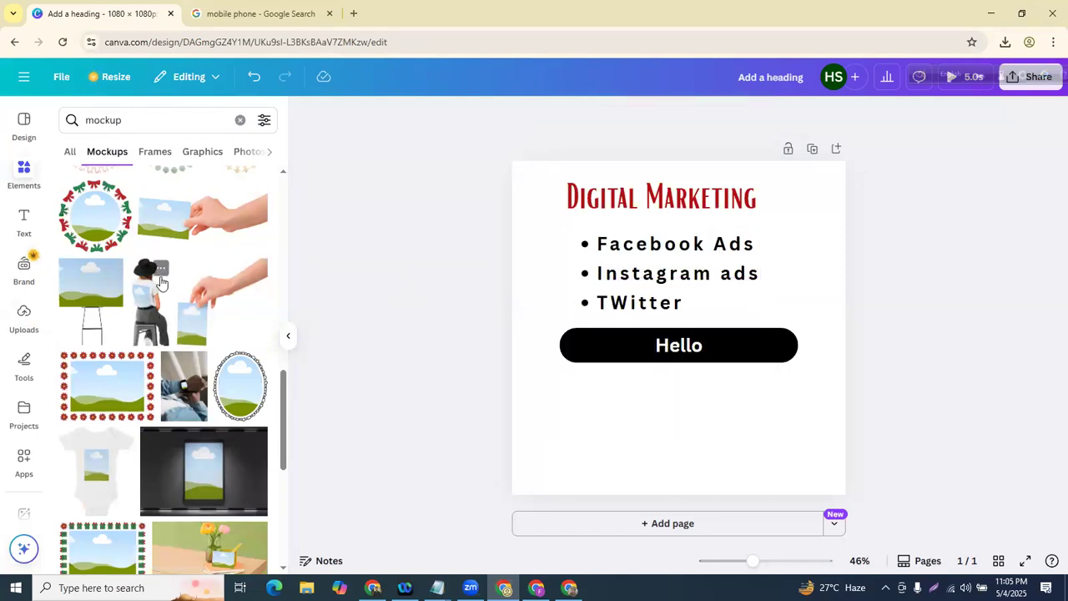
- Add an easel mockup, enlarge it and position it over the bullet list
{"action": "left_click", "coordinate": [72, 279]}
{"action": "left_click", "coordinate": [442, 415]}
{"action": "left_click_drag", "start_coordinate": [703, 318], "coordinate": [666, 410]}
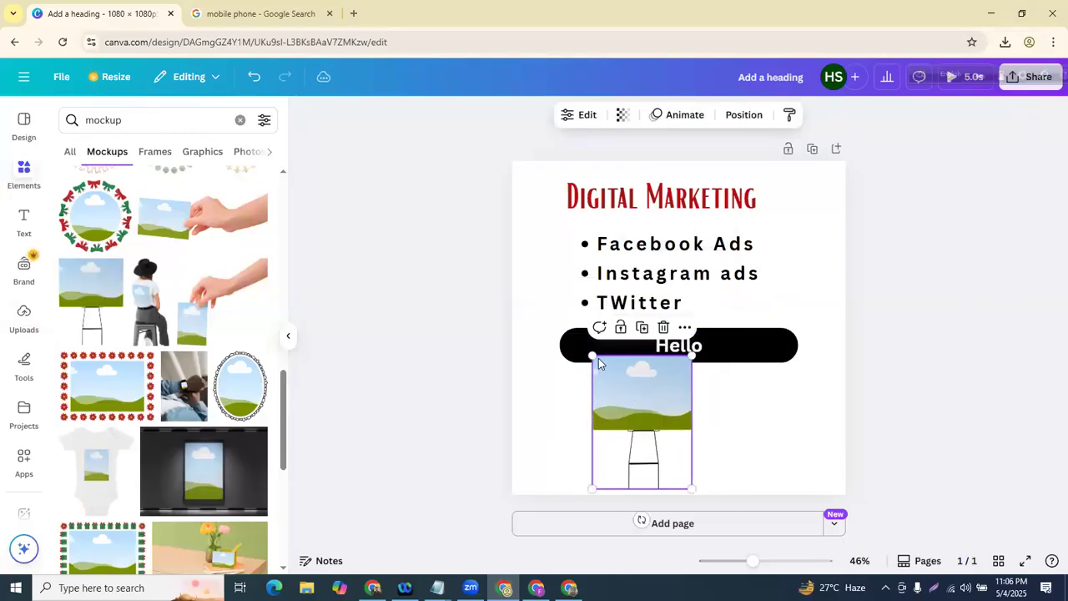
{"action": "left_click_drag", "start_coordinate": [511, 279], "coordinate": [480, 208]}
{"action": "left_click_drag", "start_coordinate": [632, 345], "coordinate": [737, 358]}
- Fill the easel with the yellow-outfit photo, then delete the easel mockup
{"action": "left_click", "coordinate": [26, 317]}
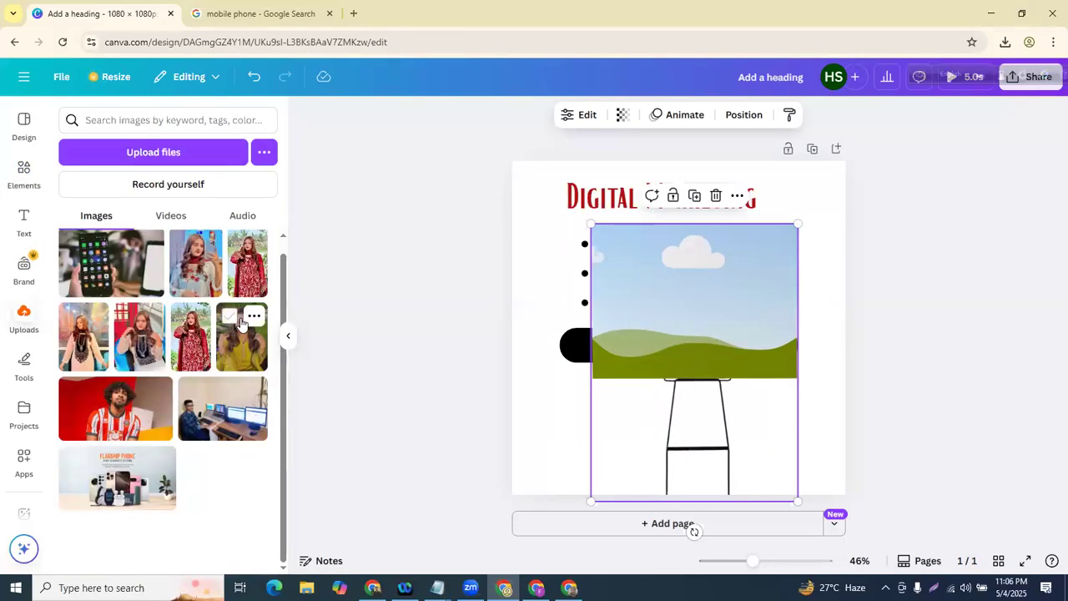
{"action": "left_click", "coordinate": [229, 317]}
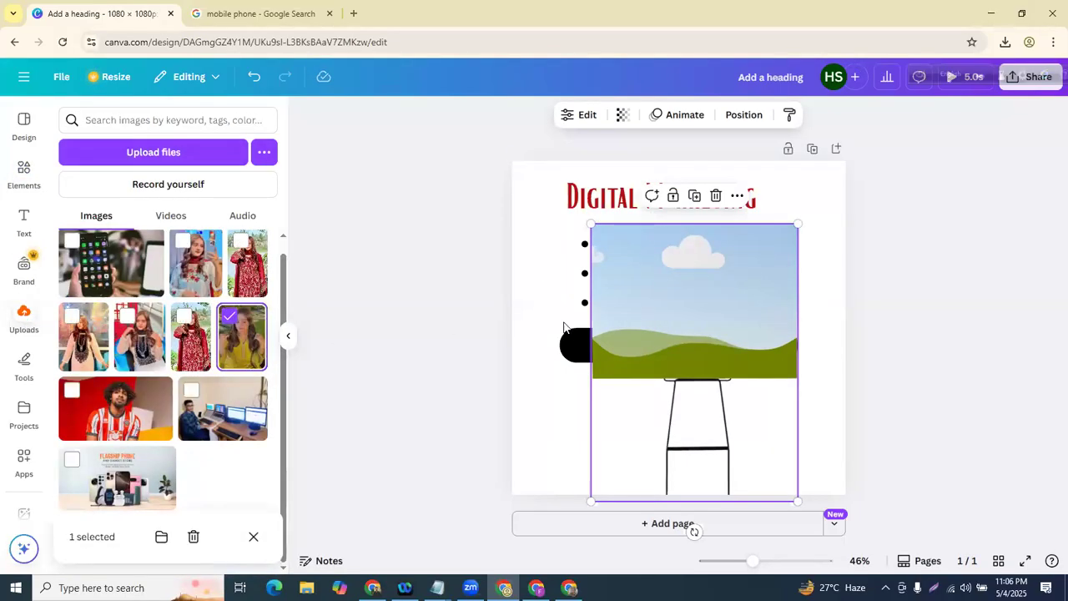
{"action": "left_click", "coordinate": [231, 345]}
{"action": "left_click_drag", "start_coordinate": [231, 345], "coordinate": [675, 284]}
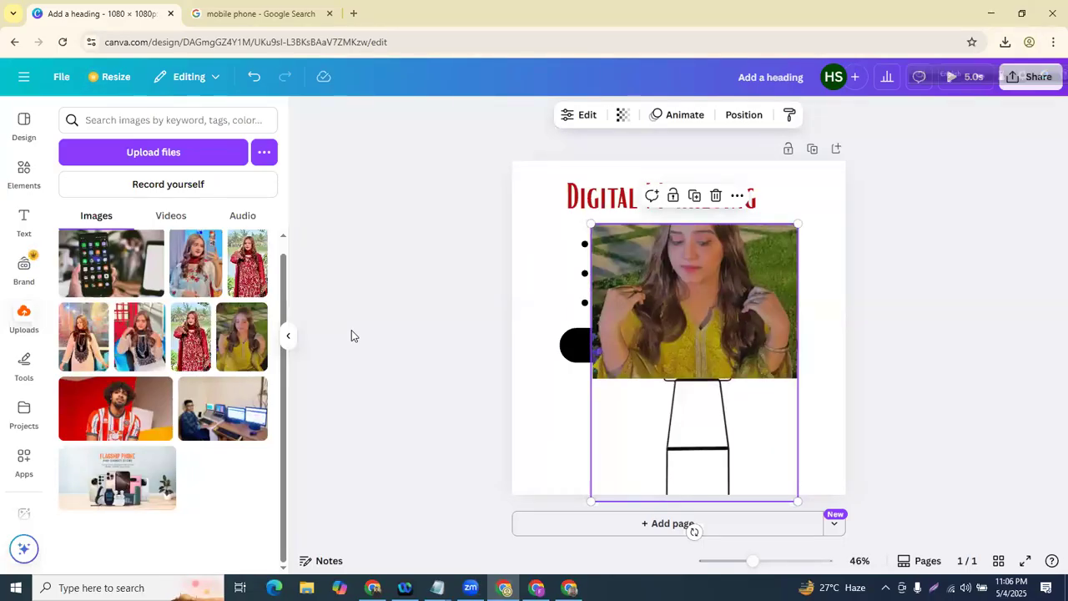
{"action": "left_click", "coordinate": [715, 195]}
{"action": "scroll", "coordinate": [125, 242], "scroll_direction": "up", "scroll_amount": 1}
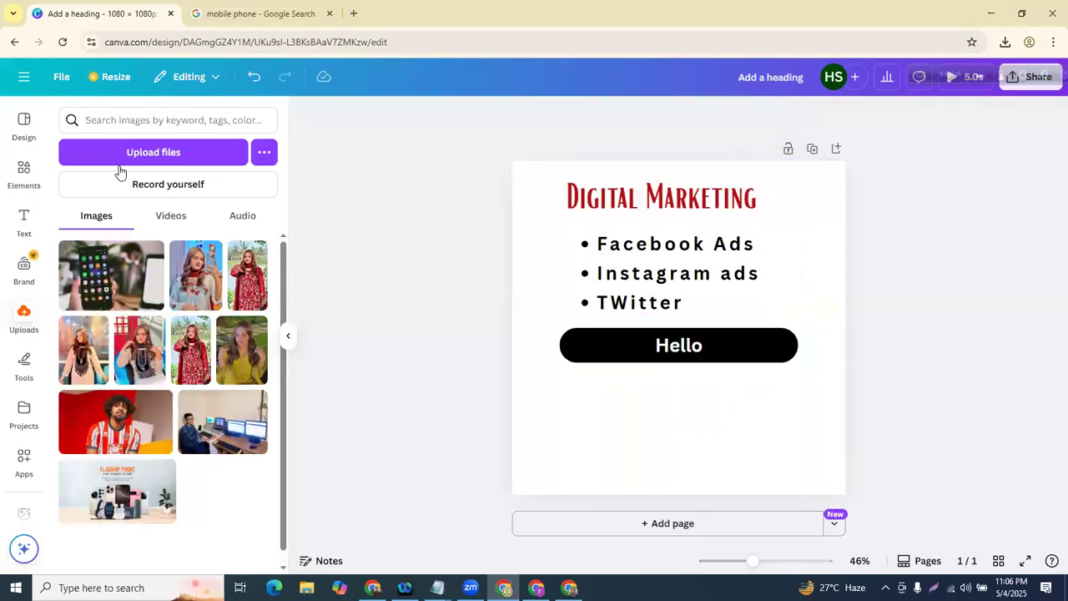
{"action": "mouse_move", "coordinate": [114, 291]}
{"action": "left_click", "coordinate": [564, 199]}
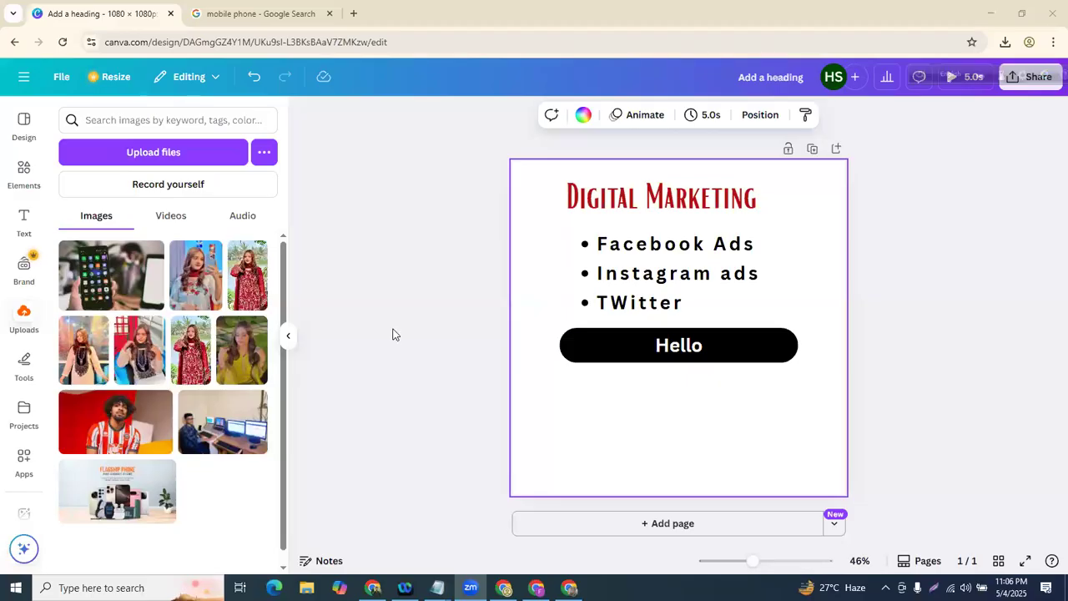
{"action": "left_click", "coordinate": [392, 334]}
{"action": "left_click", "coordinate": [529, 236]}
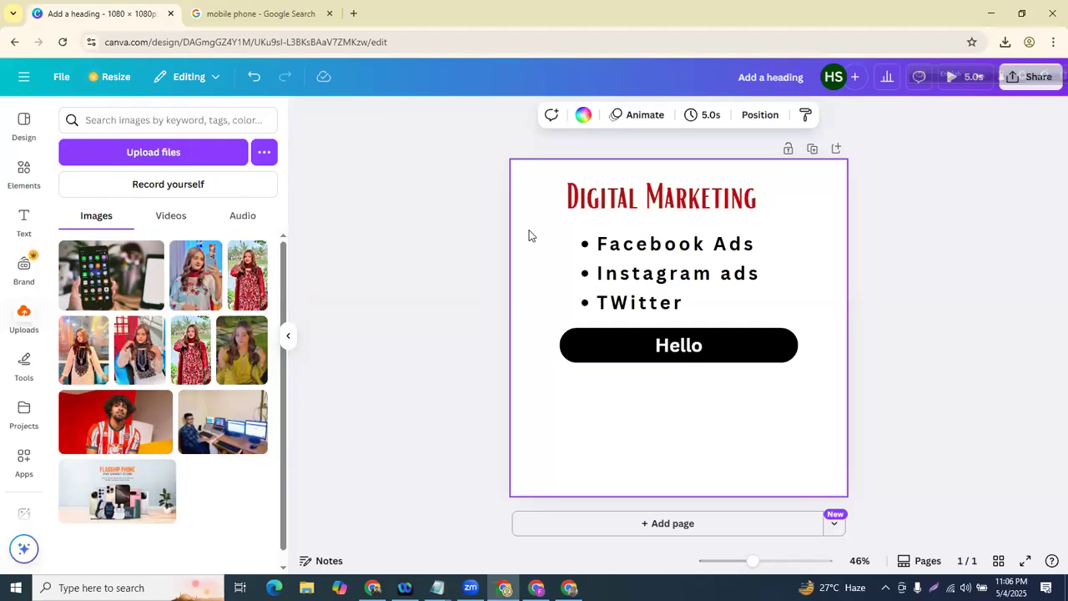
{"action": "left_click", "coordinate": [427, 241]}
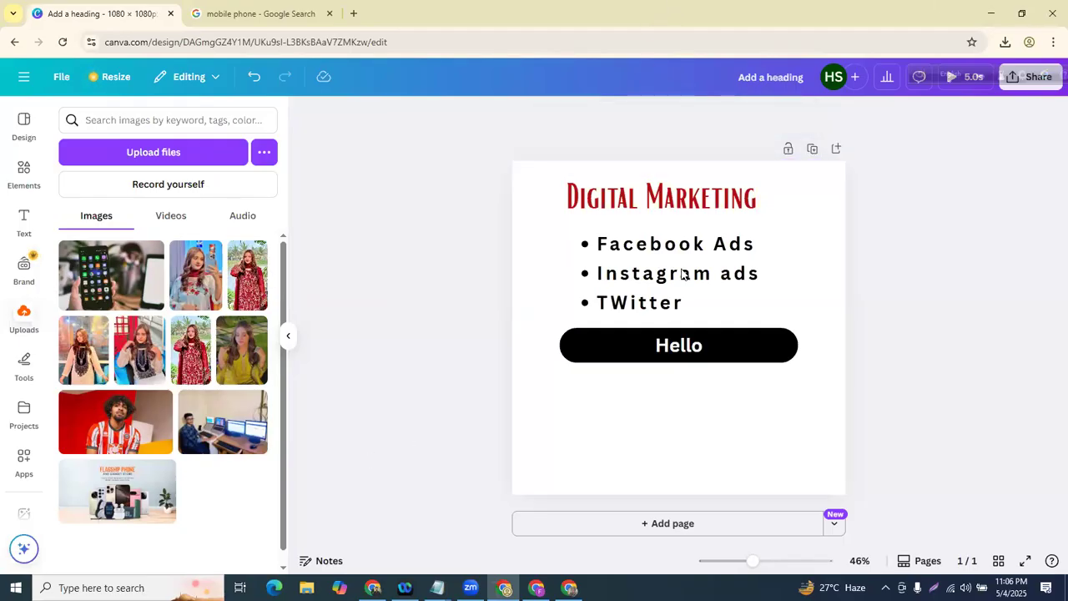
{"action": "left_click", "coordinate": [704, 195]}
{"action": "left_click", "coordinate": [676, 243]}
{"action": "left_click", "coordinate": [409, 379]}
{"action": "left_click", "coordinate": [535, 214]}
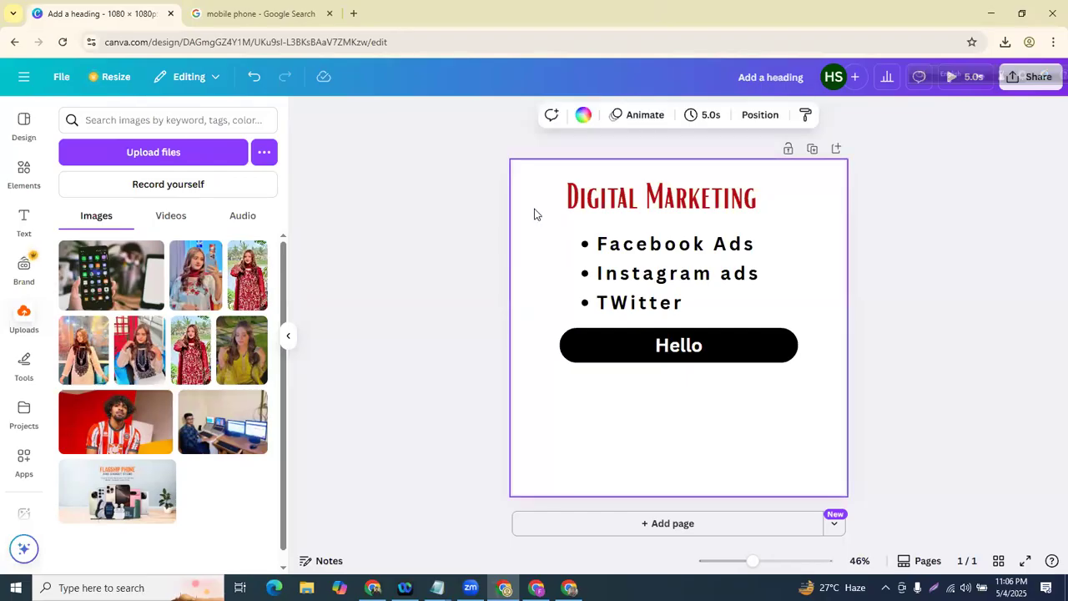
- Try coral red, purple, dark blue, light blue, teal and red as the page background colour
{"action": "left_click", "coordinate": [583, 117]}
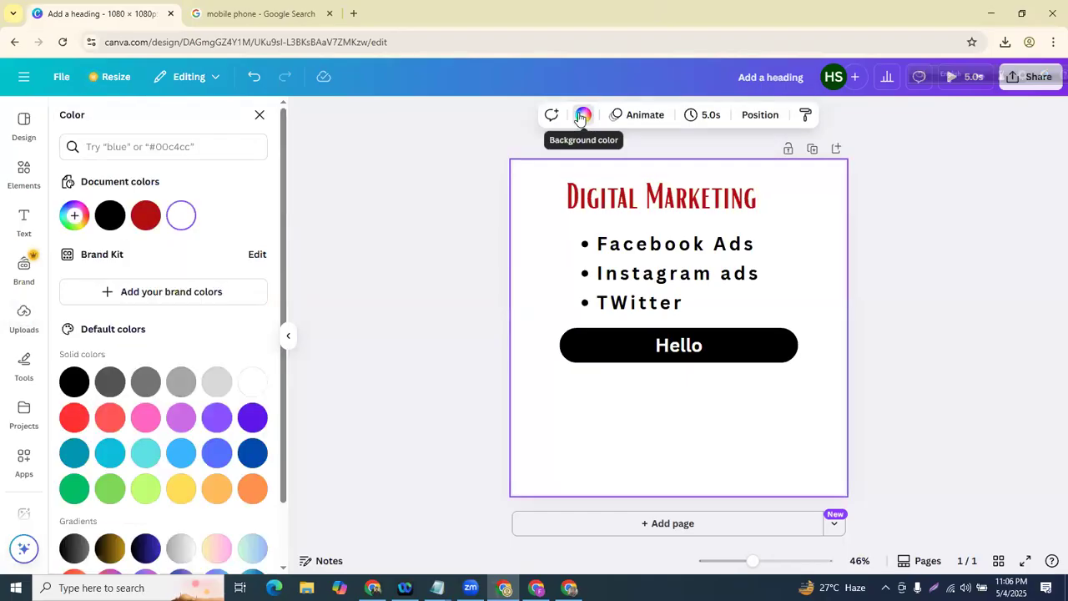
{"action": "left_click", "coordinate": [109, 417]}
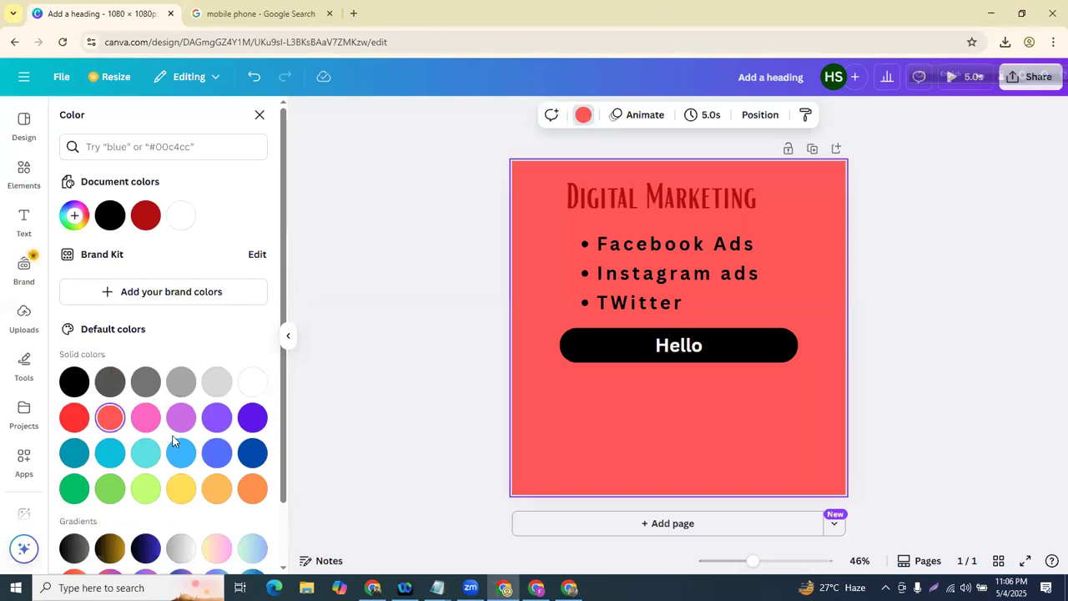
{"action": "left_click", "coordinate": [248, 428]}
{"action": "left_click", "coordinate": [252, 450]}
{"action": "left_click", "coordinate": [181, 453]}
{"action": "left_click", "coordinate": [74, 454]}
{"action": "left_click", "coordinate": [73, 417]}
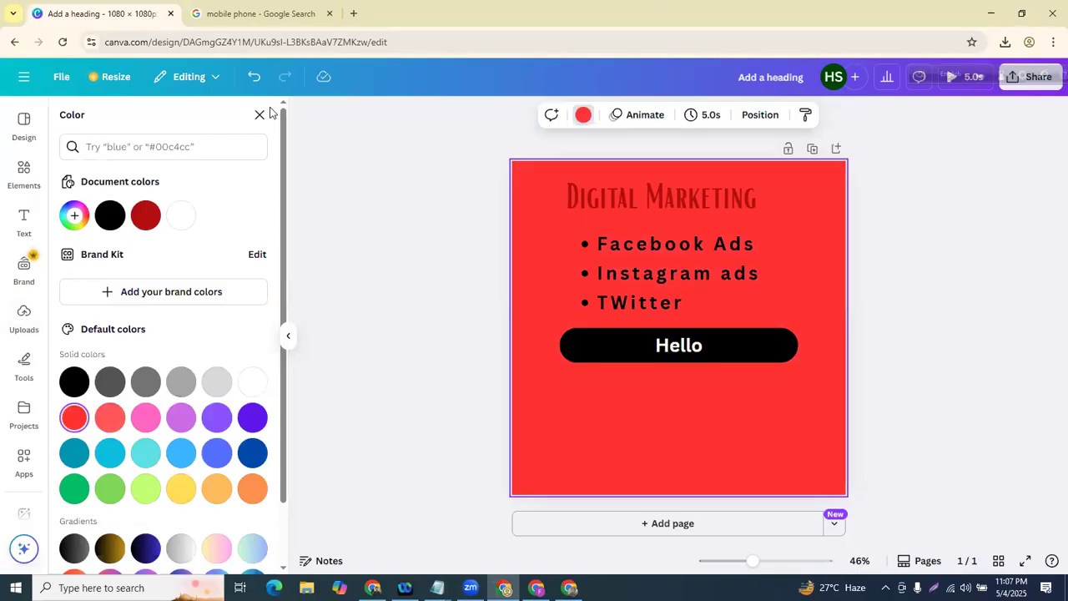
- Undo the colour changes until the page background is white again, then select the bullet list text
{"action": "left_click", "coordinate": [259, 79]}
{"action": "left_click", "coordinate": [259, 78]}
{"action": "left_click", "coordinate": [259, 78]}
{"action": "left_click", "coordinate": [261, 80]}
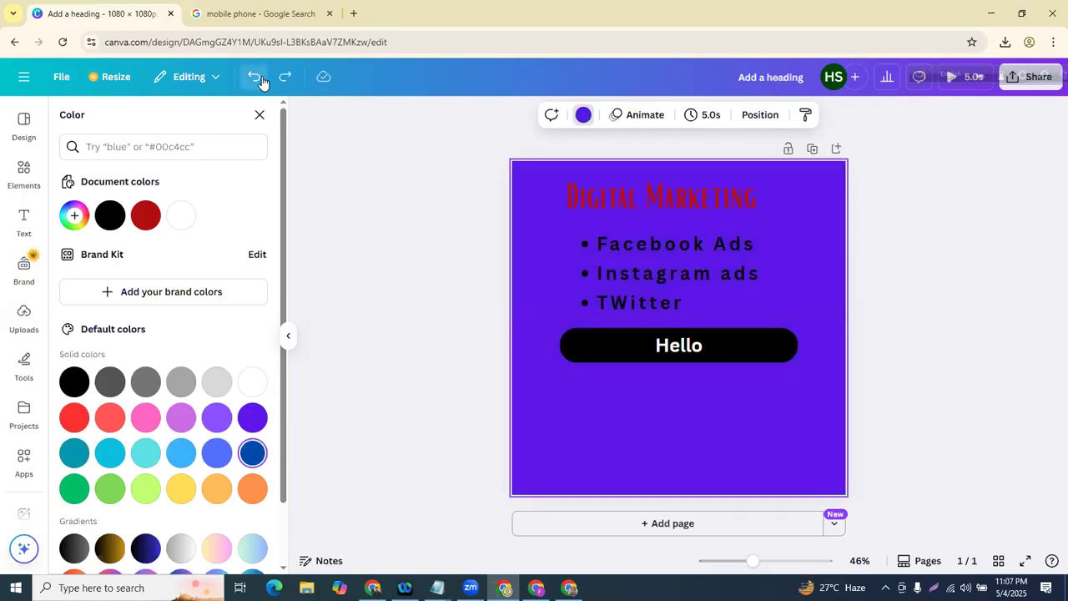
{"action": "left_click", "coordinate": [262, 80]}
{"action": "left_click", "coordinate": [261, 80]}
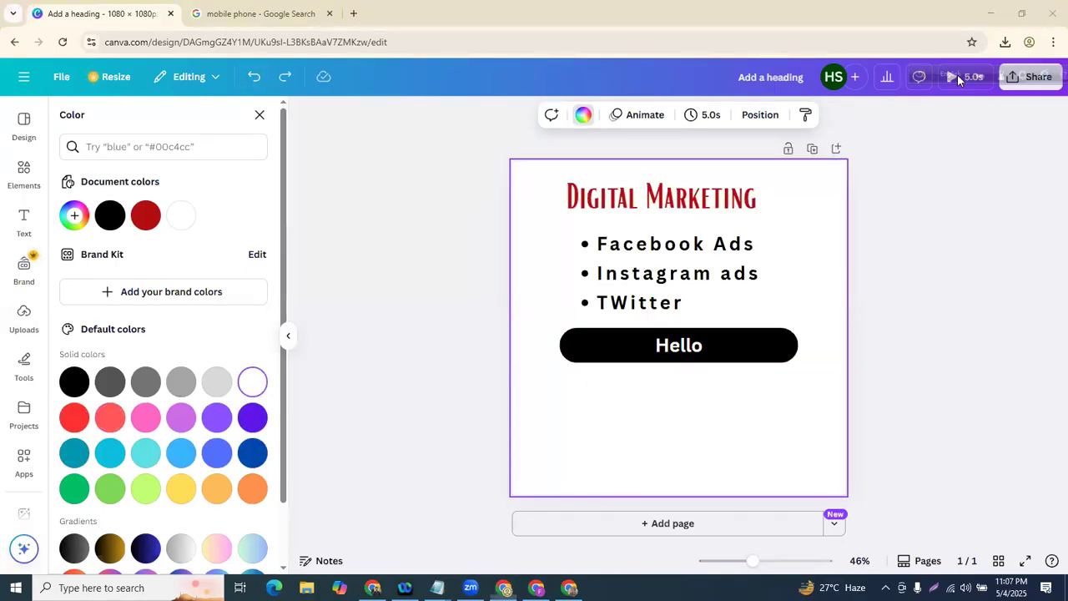
{"action": "left_click_drag", "start_coordinate": [958, 75], "coordinate": [927, 39]}
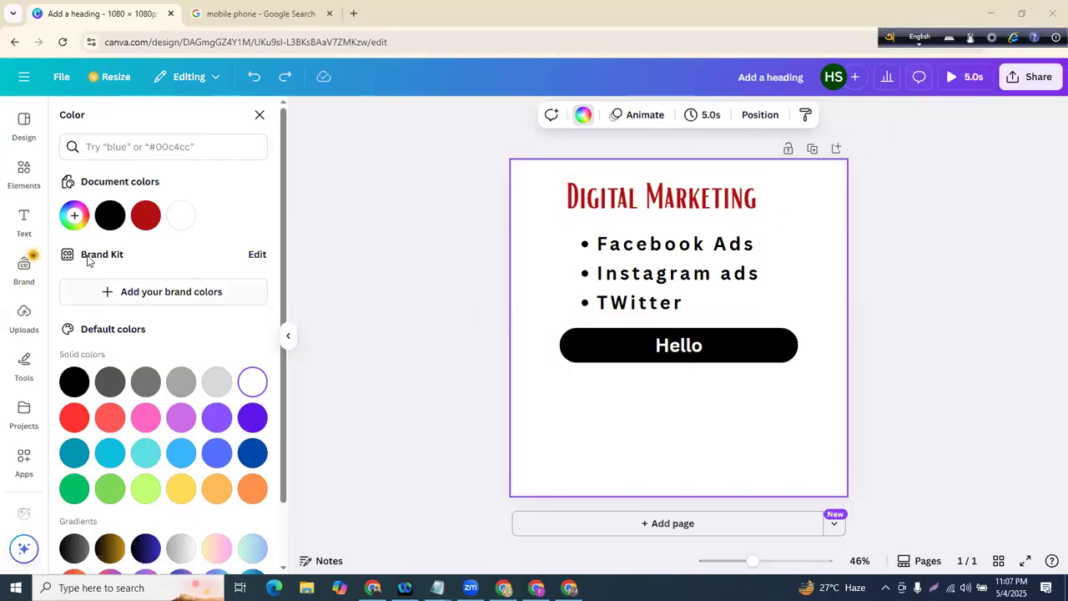
{"action": "left_click", "coordinate": [659, 283]}
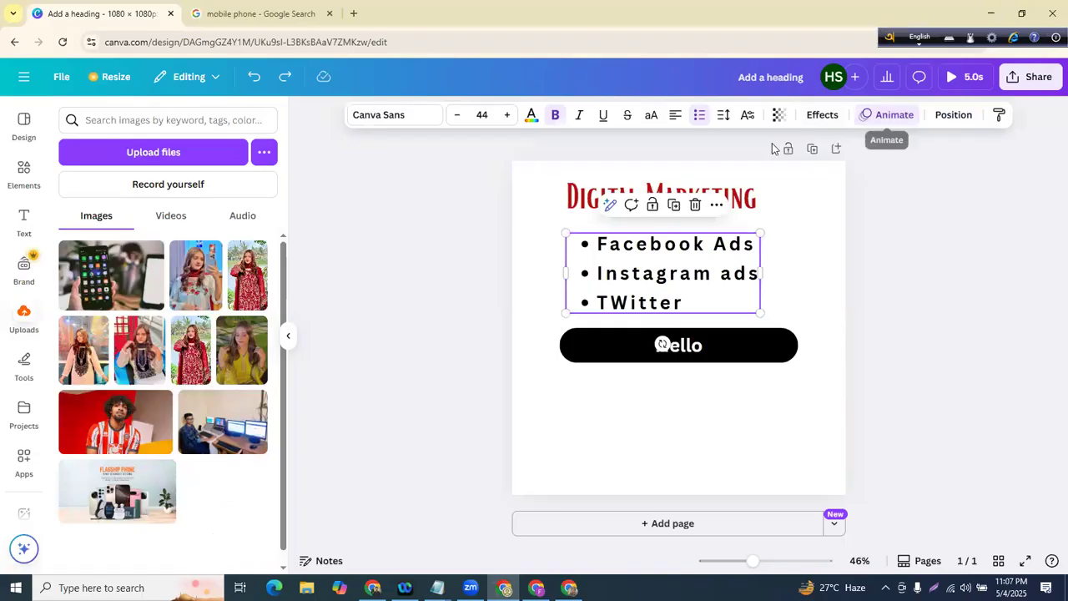
- Apply the Typewriter animation to the three-bullet list text box
{"action": "left_click", "coordinate": [892, 114]}
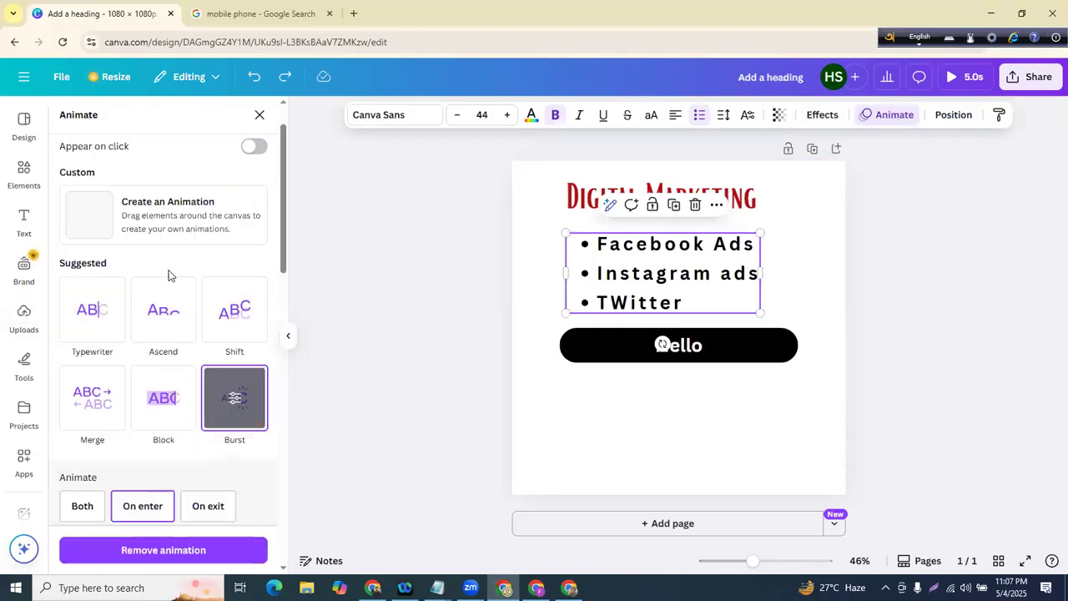
{"action": "left_click", "coordinate": [95, 324]}
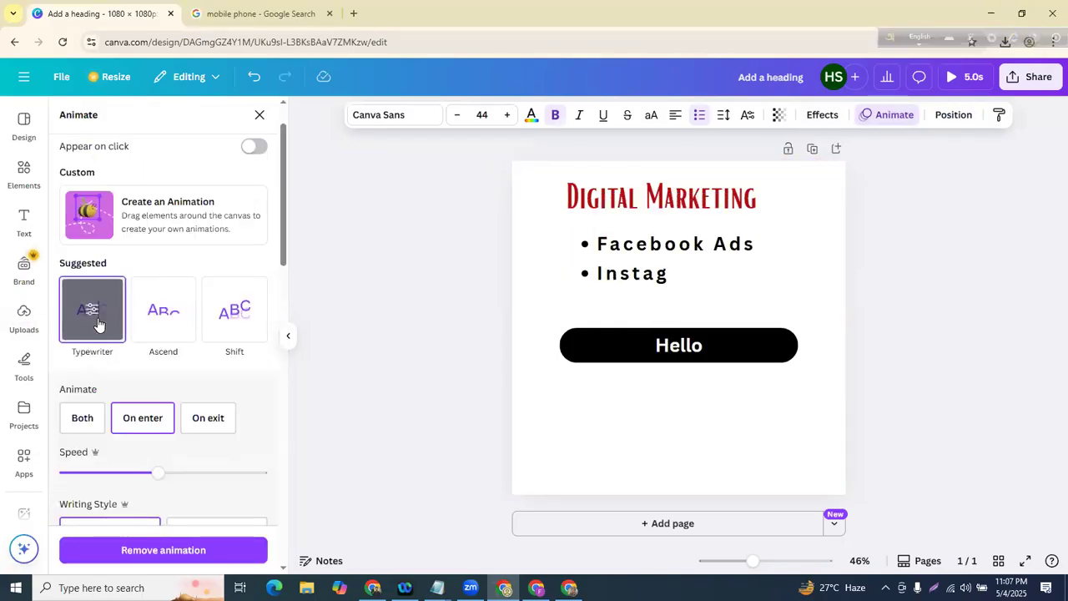
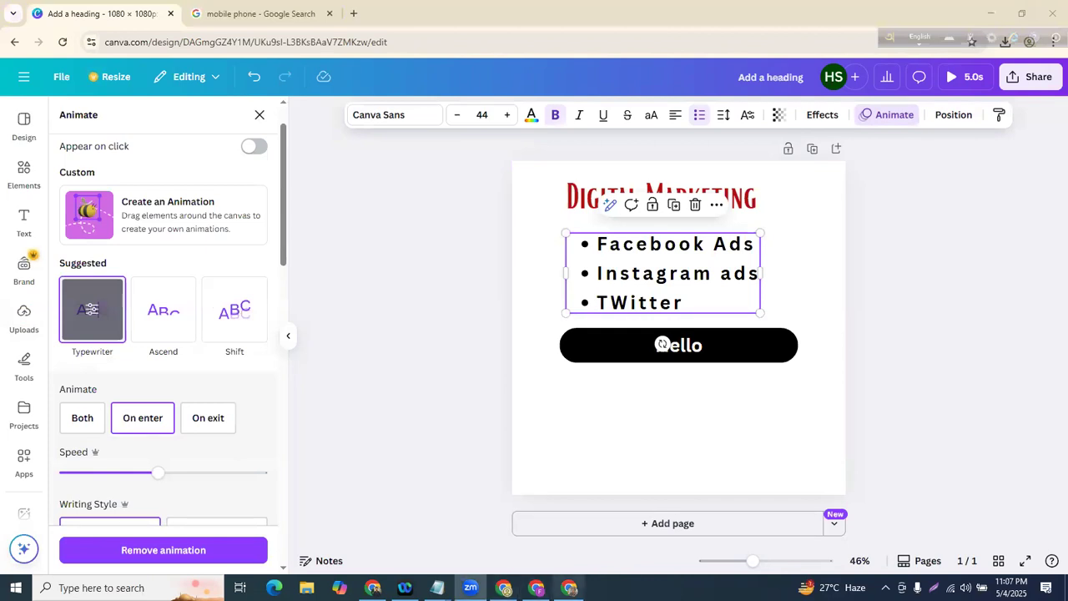
- Open the Share this design panel for the animated Digital Marketing post
{"action": "mouse_move", "coordinate": [1010, 54]}
{"action": "left_mouse_down"}
{"action": "mouse_move", "coordinate": [1040, 138]}
{"action": "mouse_move", "coordinate": [917, 98]}
{"action": "mouse_move", "coordinate": [989, 55]}
{"action": "left_mouse_up"}
{"action": "left_click_drag", "start_coordinate": [90, 110], "coordinate": [20, 105]}
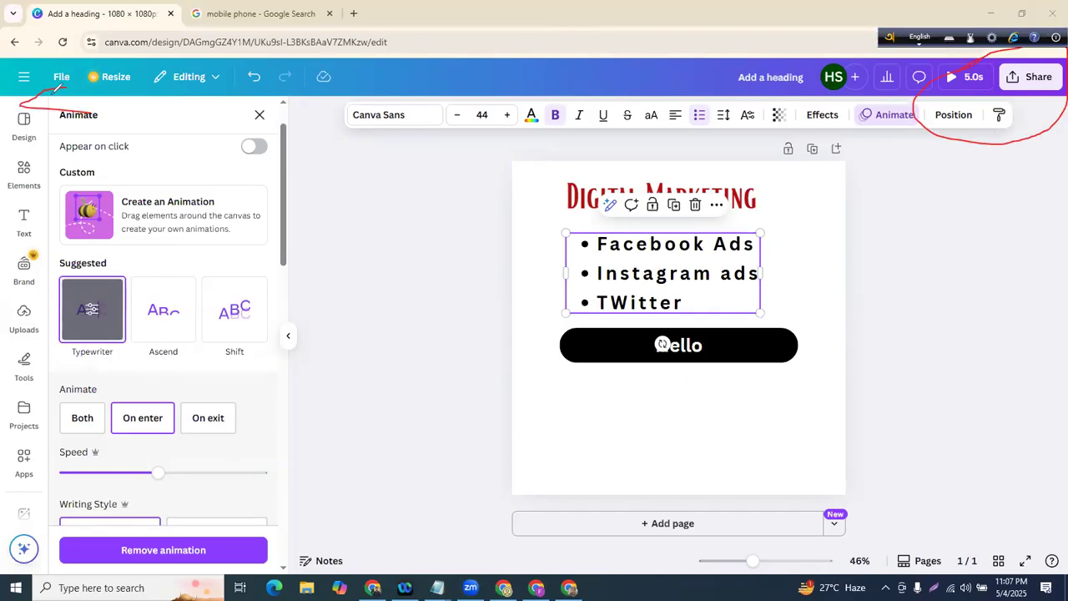
{"action": "left_click", "coordinate": [1033, 77]}
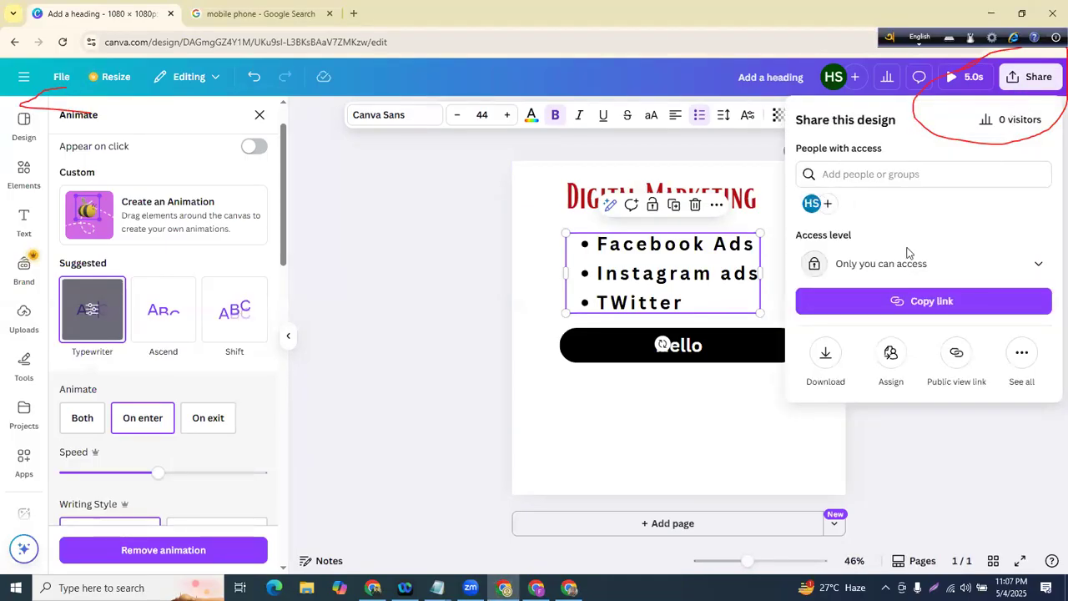
- Download the post as a 1080 × 1080 PNG, switching the file type from MP4 Video
{"action": "left_click", "coordinate": [825, 366]}
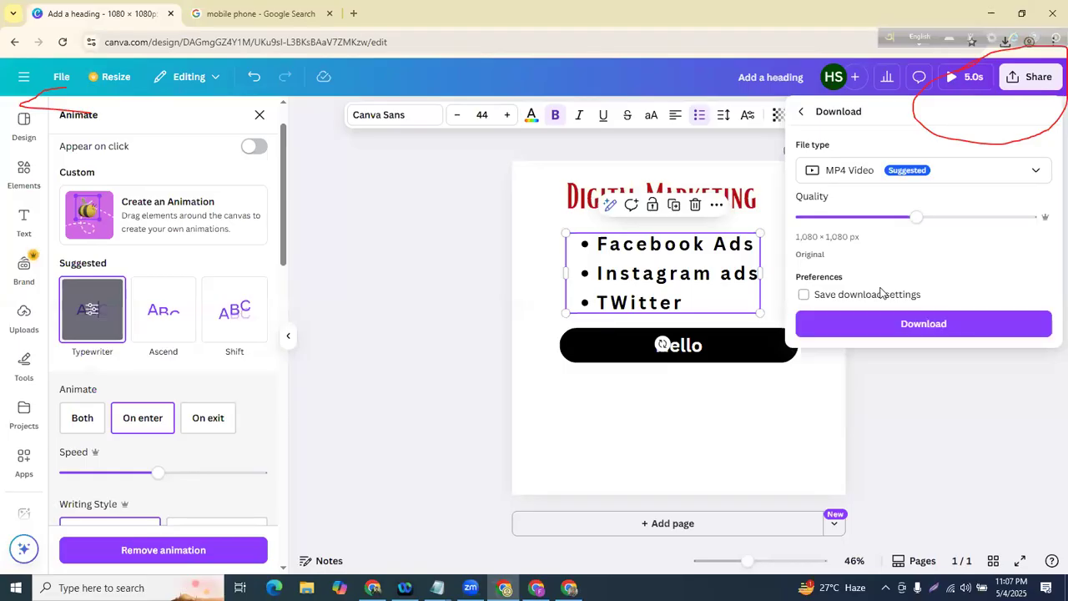
{"action": "left_click", "coordinate": [873, 170]}
{"action": "left_click", "coordinate": [860, 172]}
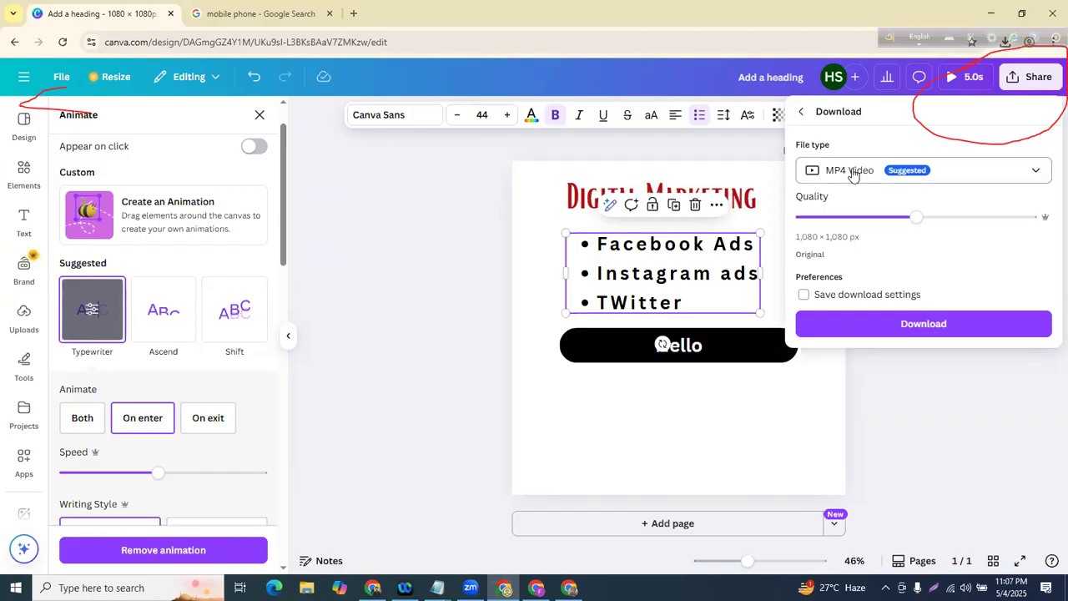
{"action": "left_click", "coordinate": [852, 173]}
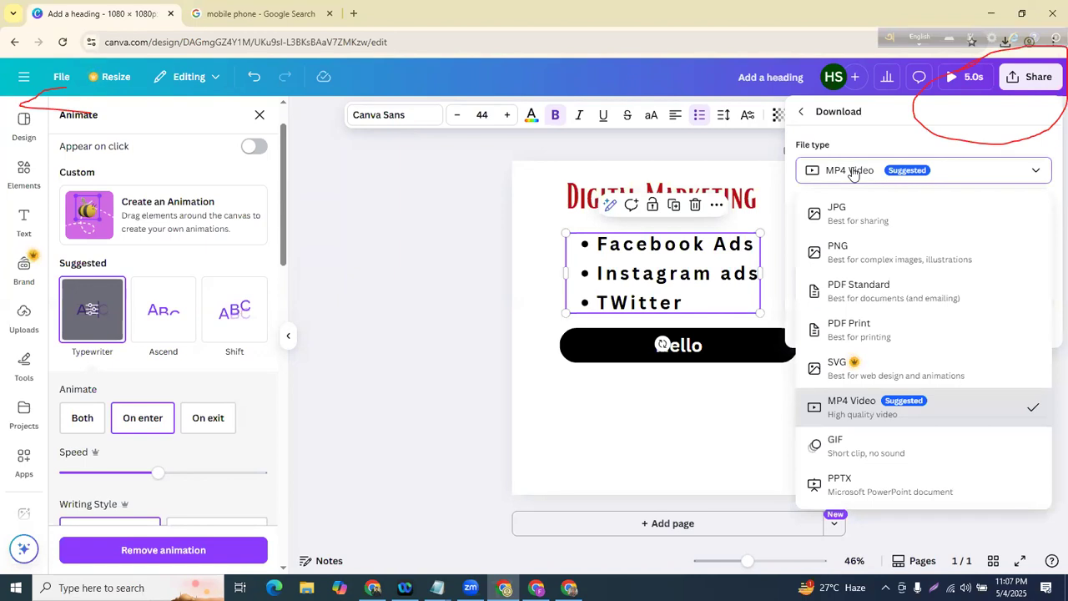
{"action": "left_click", "coordinate": [868, 216]}
{"action": "left_click", "coordinate": [866, 172]}
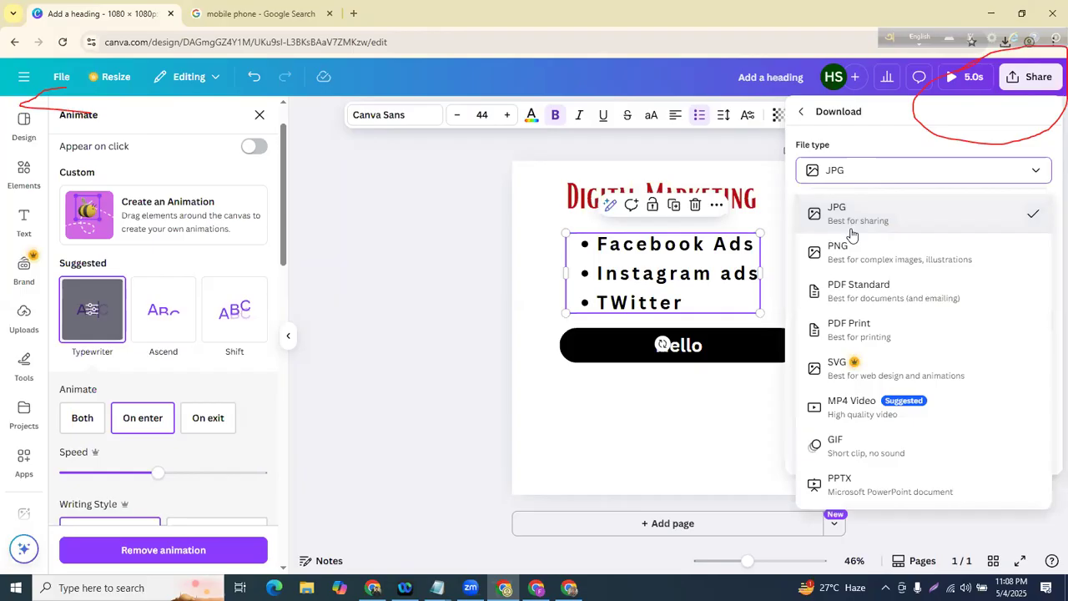
{"action": "left_click", "coordinate": [852, 254]}
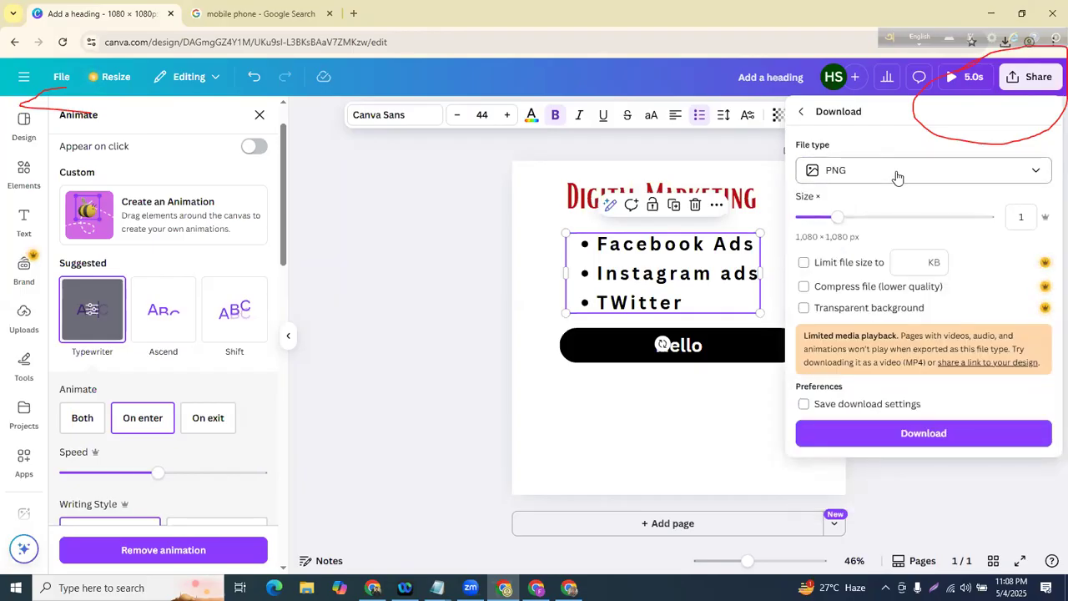
{"action": "left_click", "coordinate": [876, 177]}
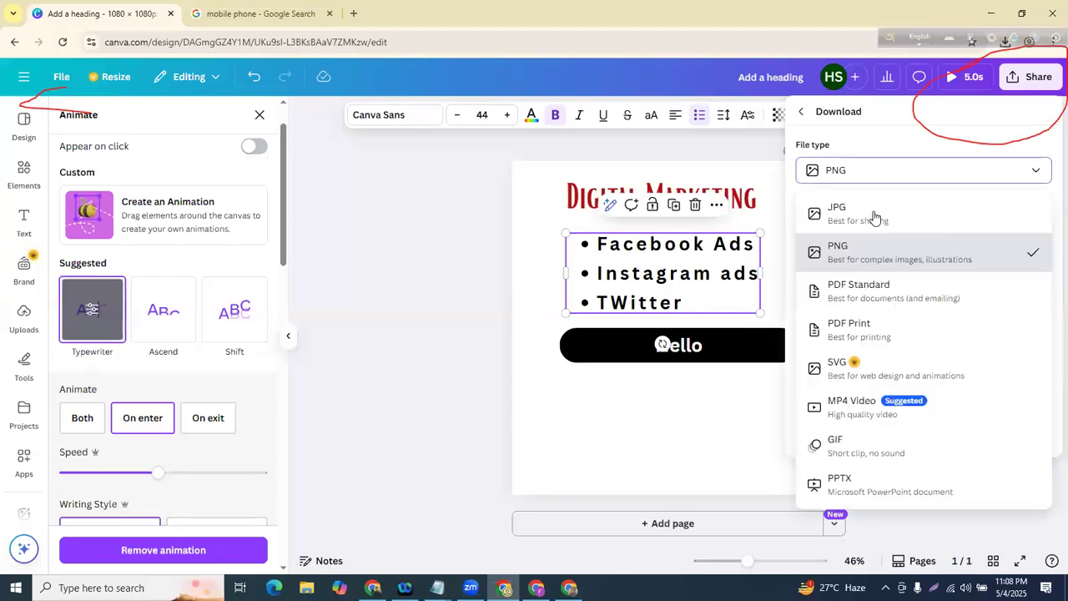
{"action": "left_click", "coordinate": [863, 174]}
{"action": "left_click", "coordinate": [863, 175]}
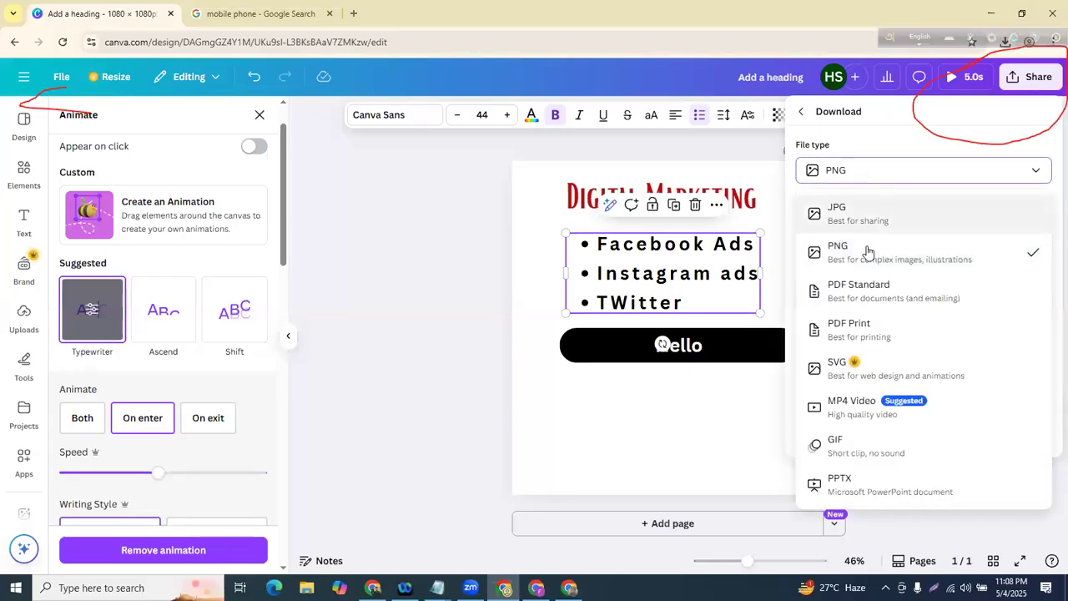
{"action": "left_click", "coordinate": [833, 247]}
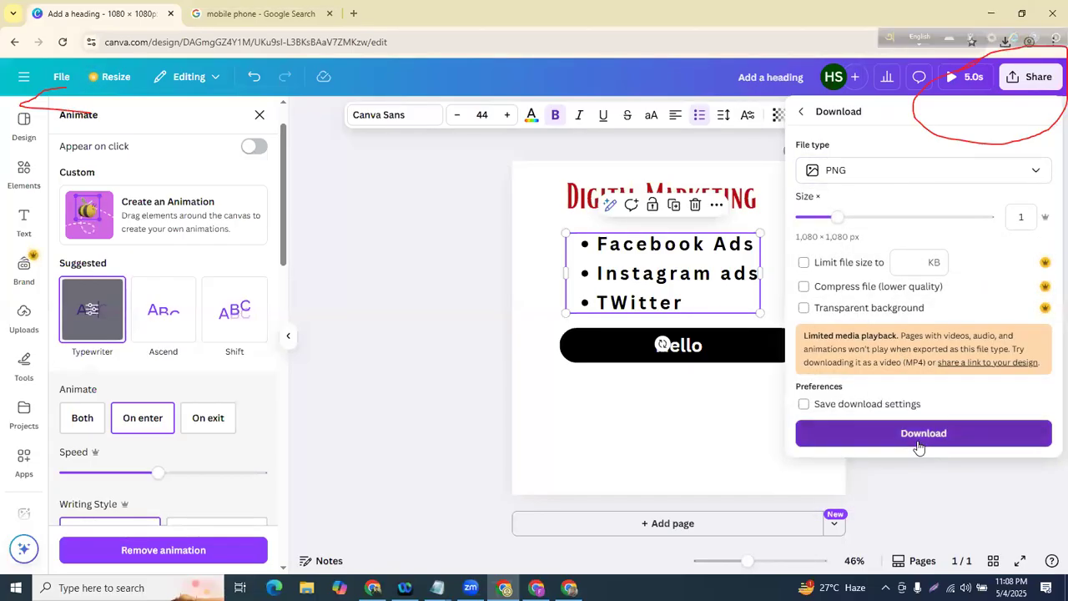
{"action": "left_click", "coordinate": [915, 434]}
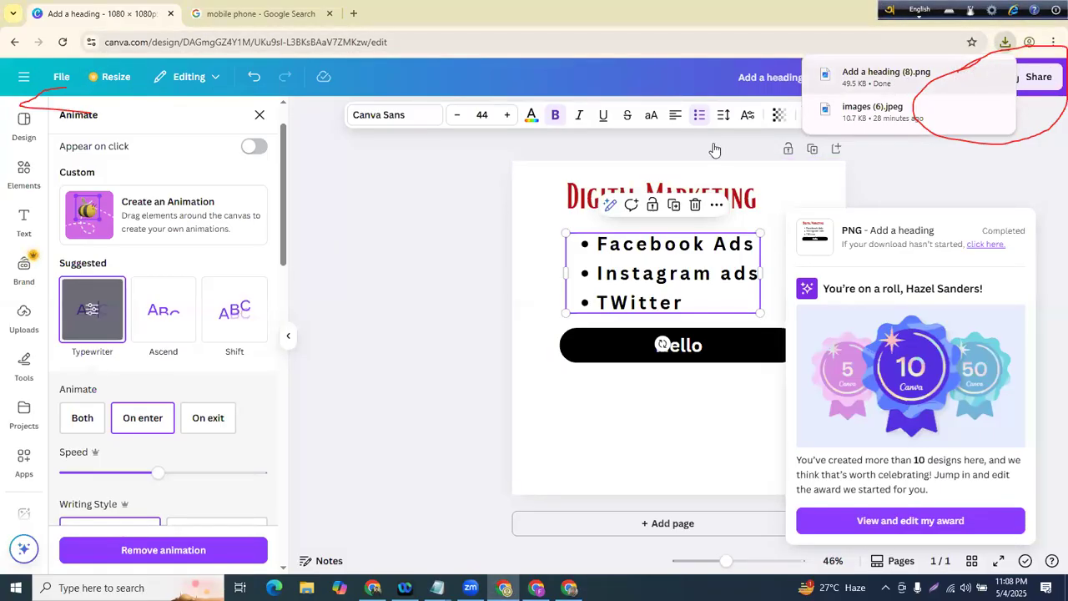
{"action": "left_click", "coordinate": [1043, 7]}
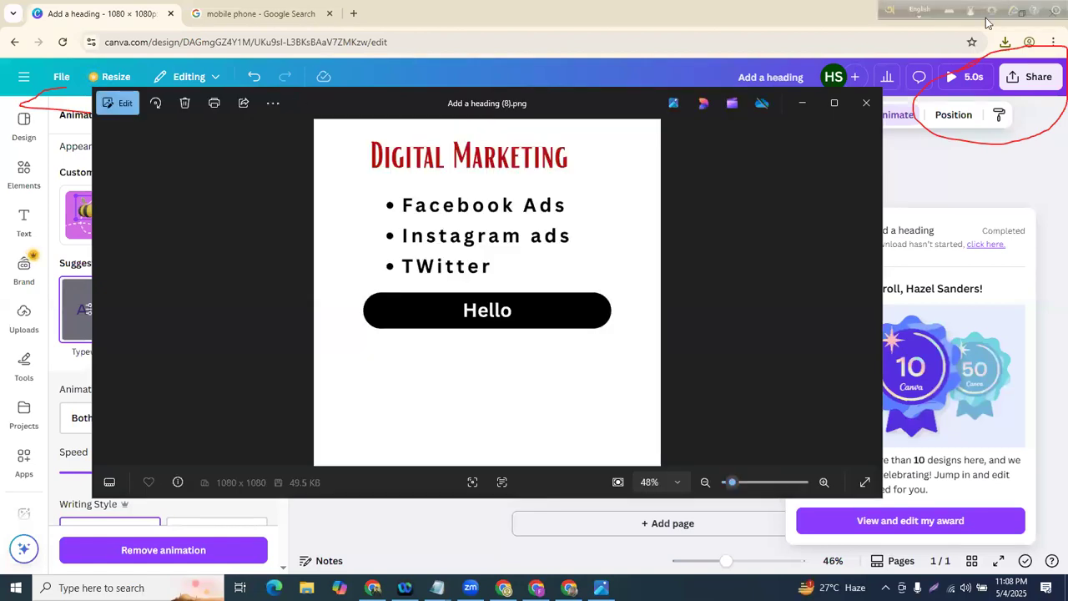
{"action": "left_click", "coordinate": [868, 101]}
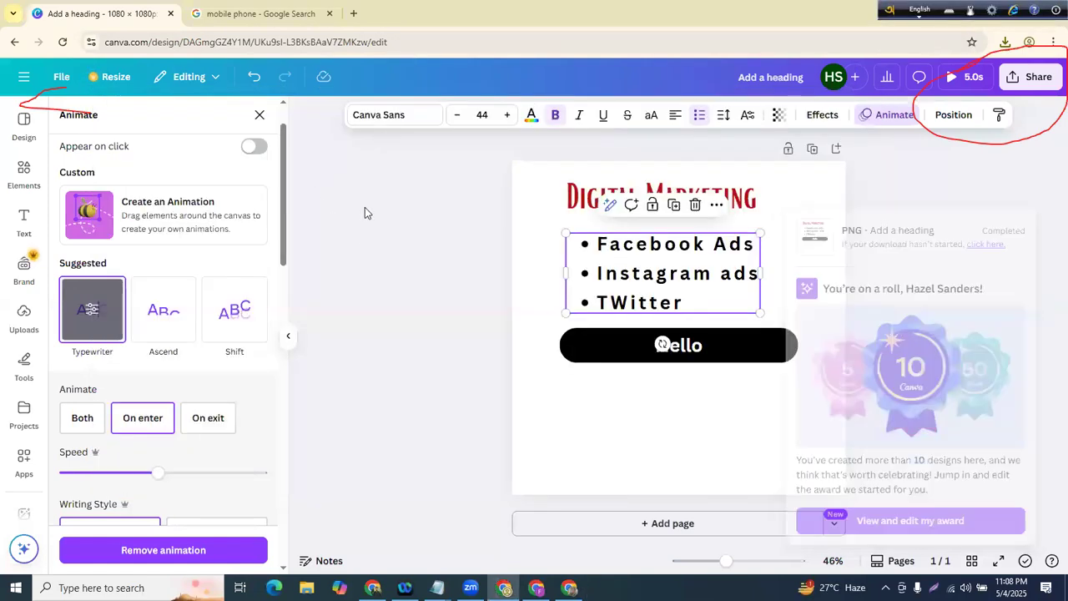
- Dismiss the download popup and open the Canva home page in a new tab
{"action": "left_click", "coordinate": [365, 207]}
{"action": "left_click", "coordinate": [353, 13]}
{"action": "type", "text": "ca"}
{"action": "key", "text": "Return"}
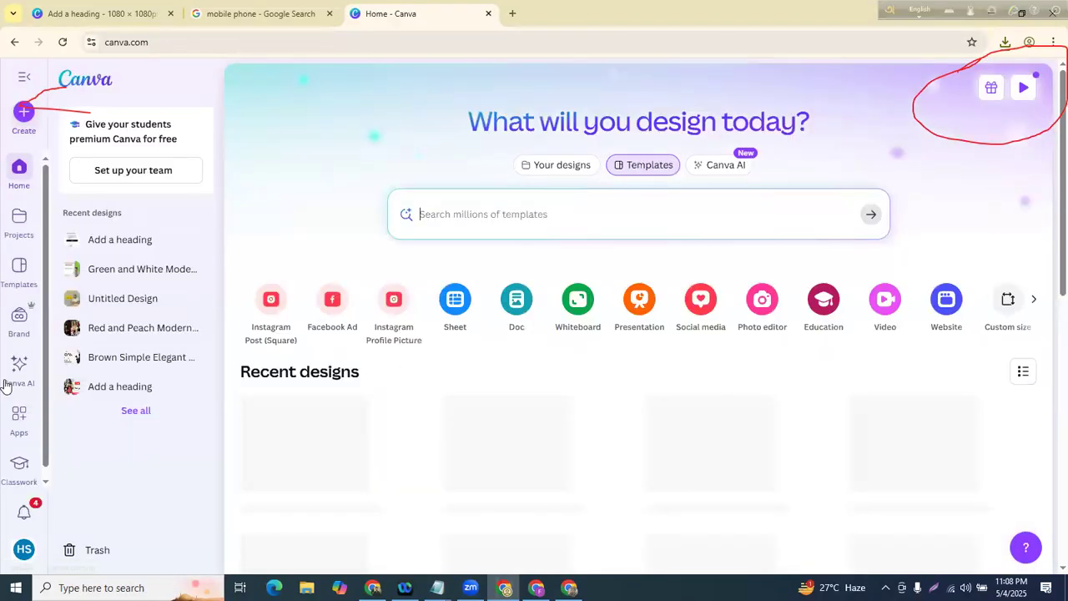
- Customize the Dark Green and Yellow Digital Marketing Agency template from Instagram Post templates
{"action": "left_click", "coordinate": [12, 280]}
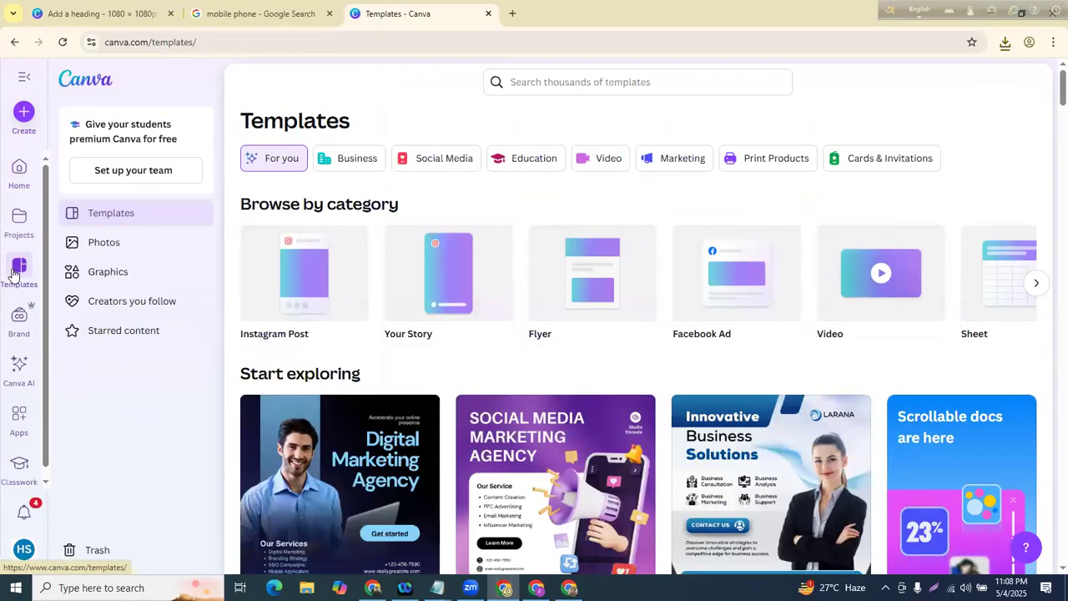
{"action": "scroll", "coordinate": [472, 262], "scroll_direction": "down", "scroll_amount": 2}
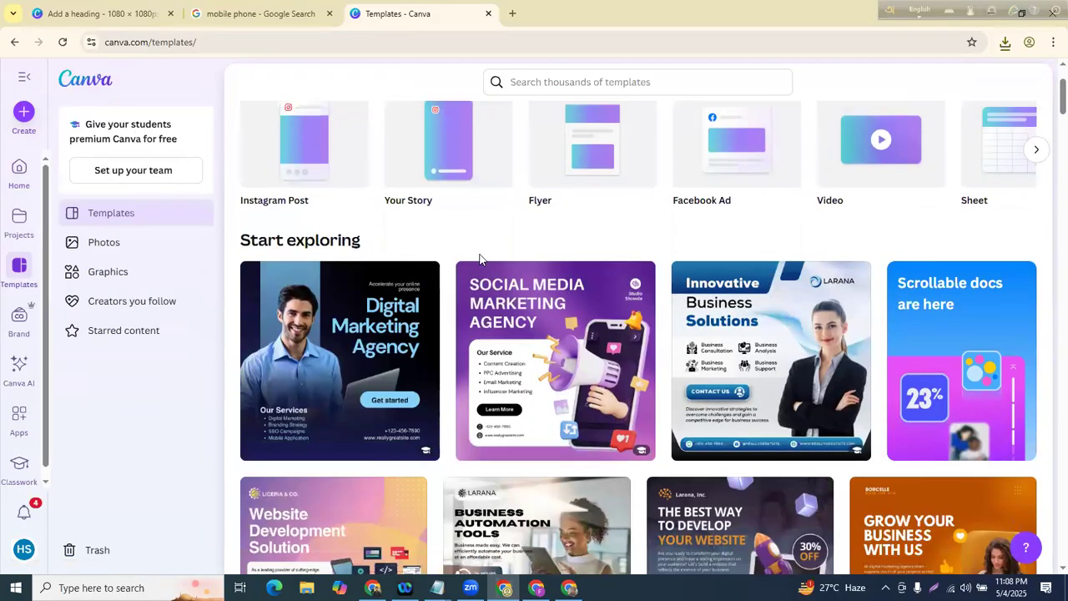
{"action": "scroll", "coordinate": [292, 314], "scroll_direction": "up", "scroll_amount": 2}
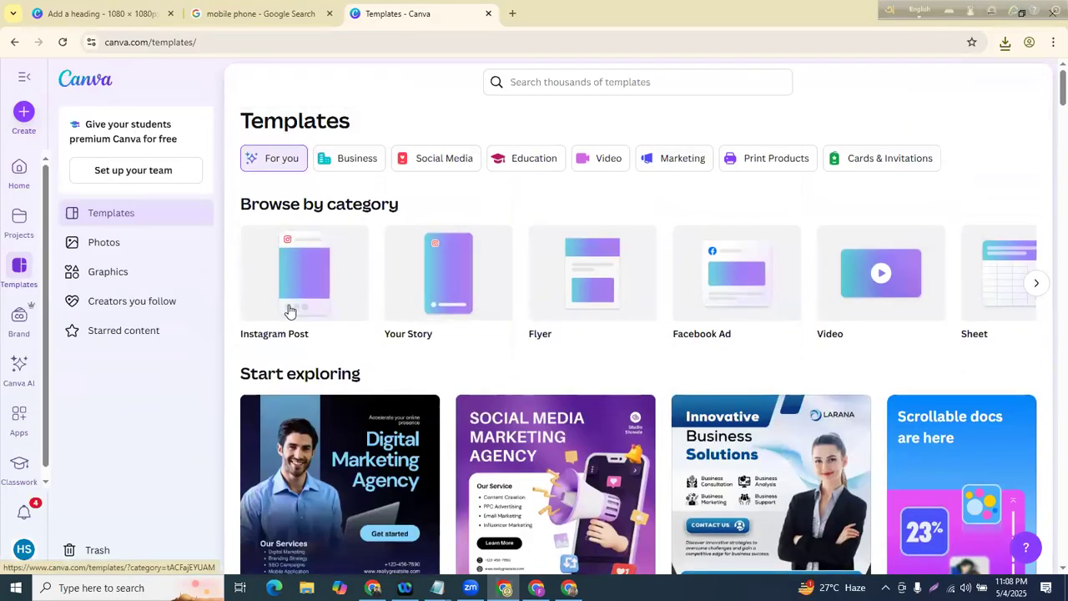
{"action": "left_click", "coordinate": [288, 308]}
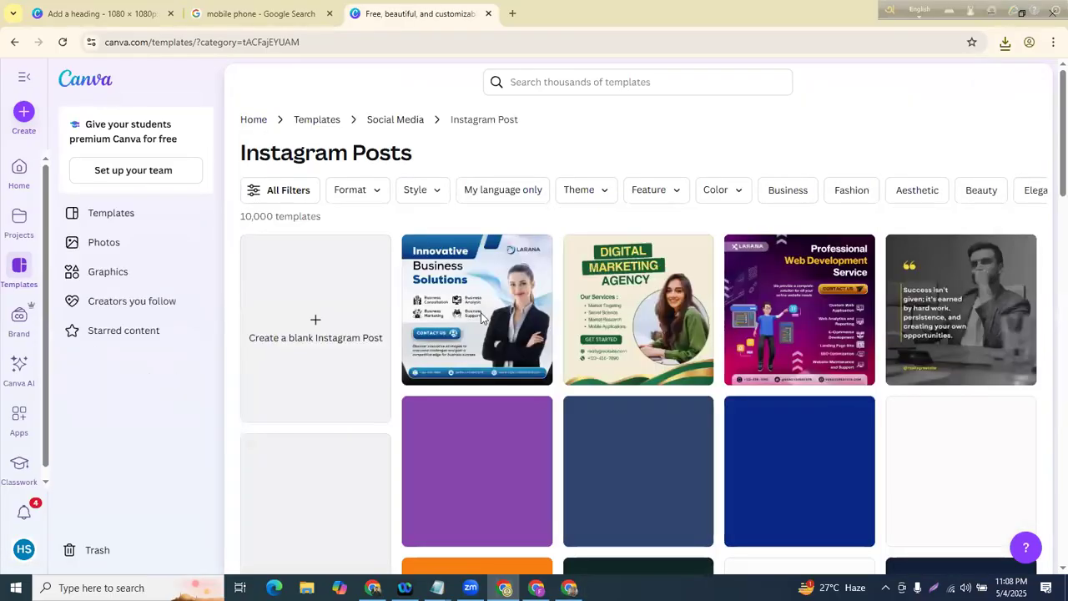
{"action": "left_click", "coordinate": [607, 298]}
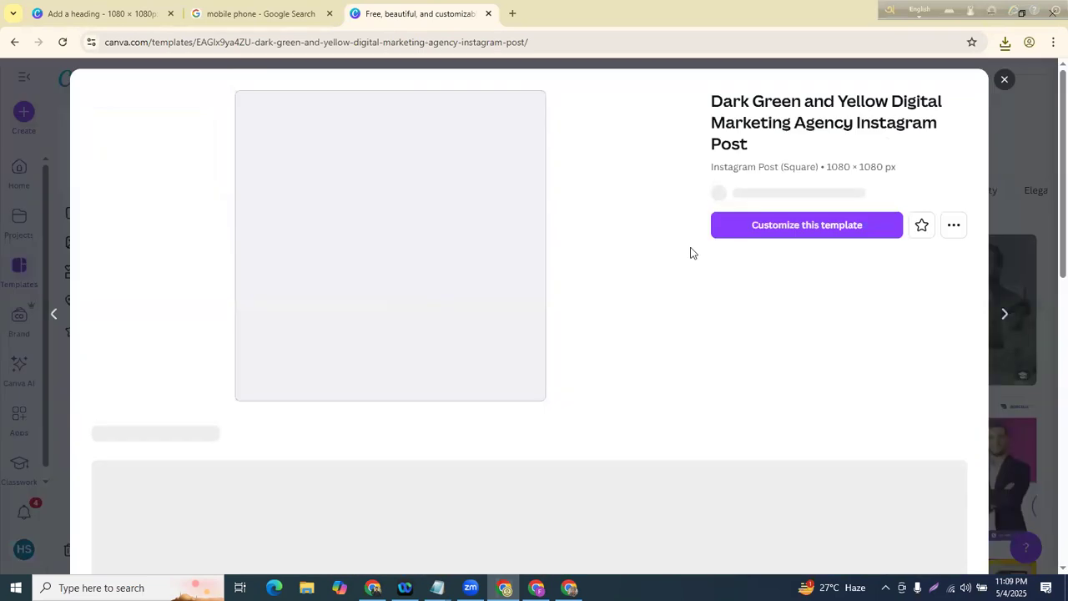
{"action": "left_click", "coordinate": [799, 241]}
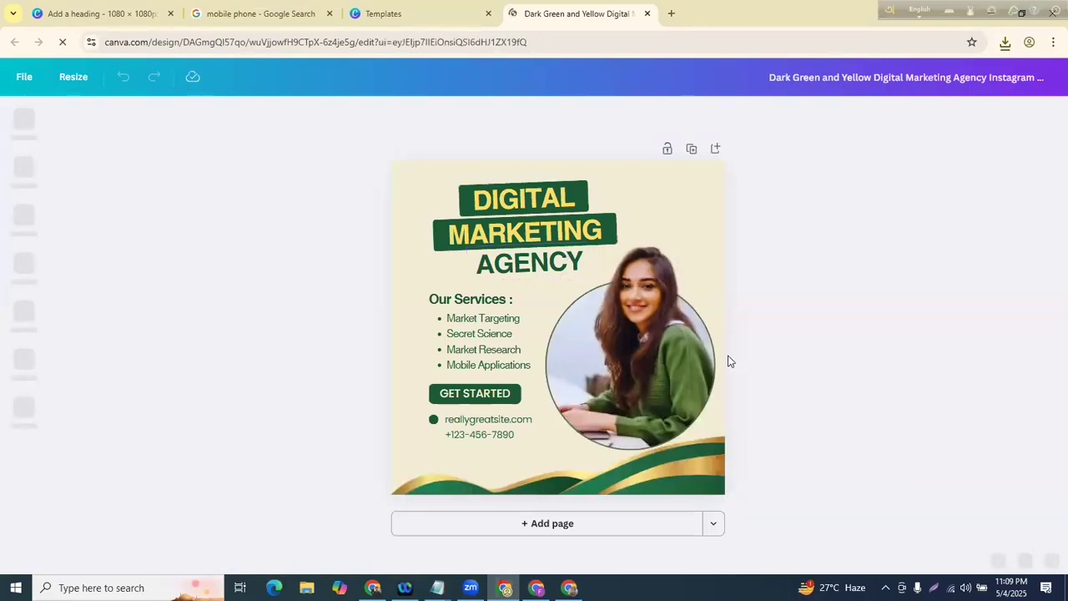
- Replace the template's photo in the circle frame with the uploaded girl's photo
{"action": "left_click", "coordinate": [658, 305]}
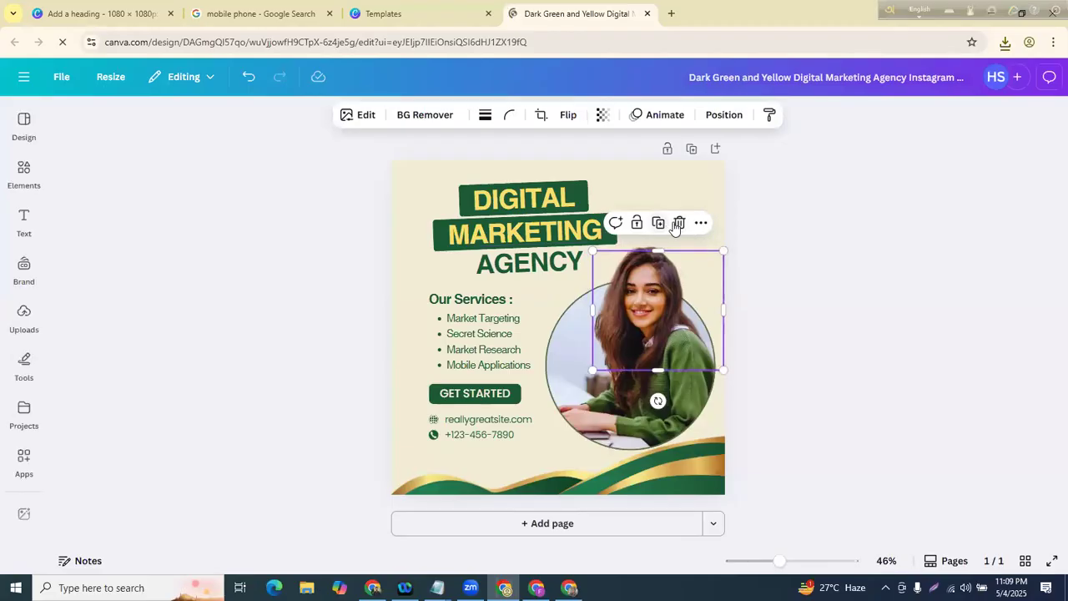
{"action": "left_click_drag", "start_coordinate": [681, 286], "coordinate": [598, 394]}
{"action": "left_click", "coordinate": [599, 402]}
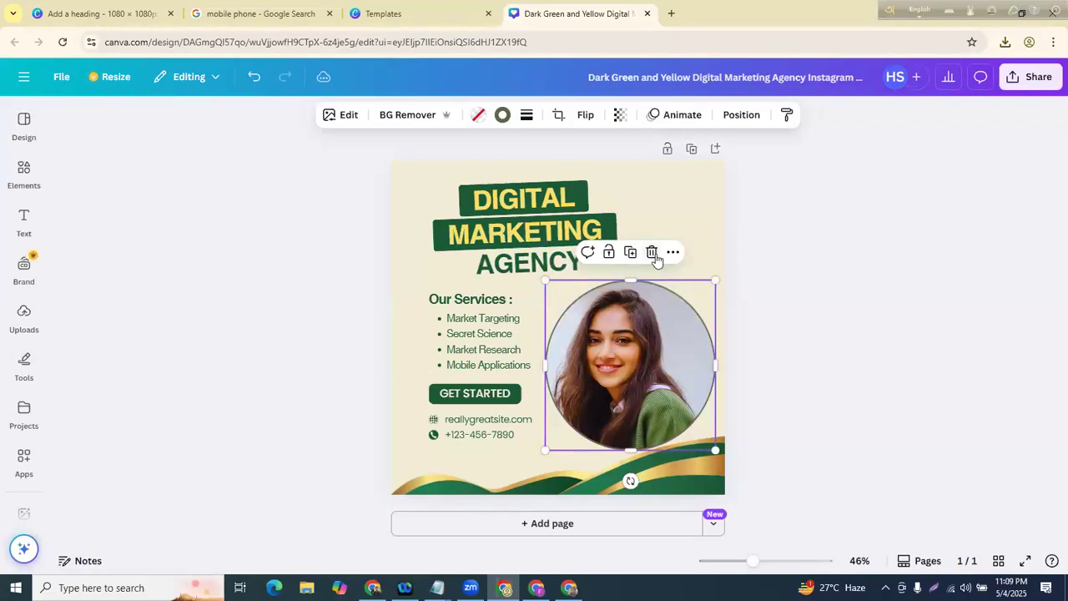
{"action": "left_click", "coordinate": [654, 253]}
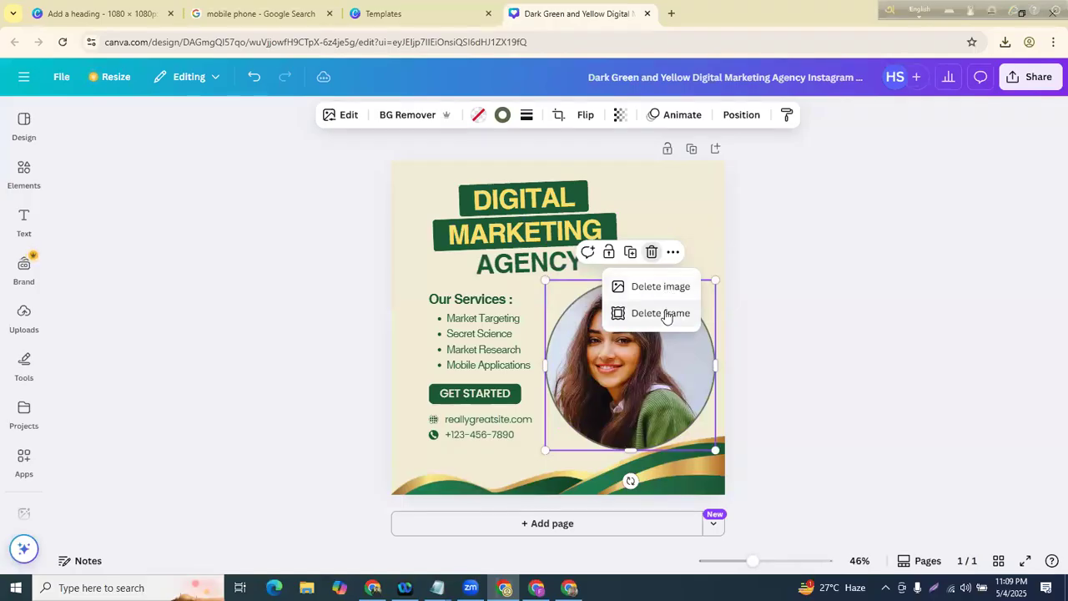
{"action": "left_click", "coordinate": [668, 286]}
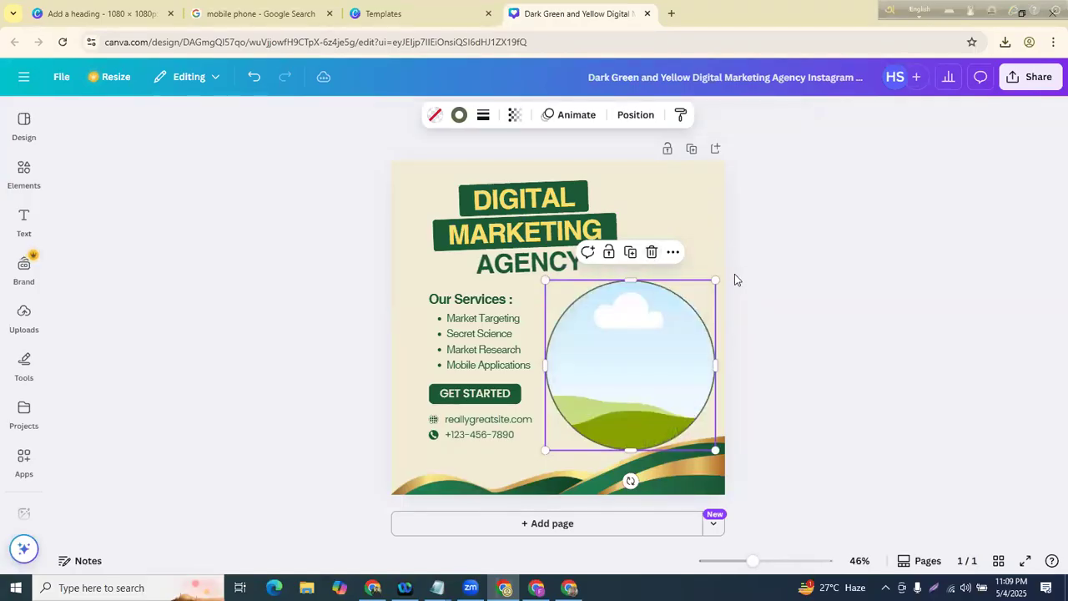
{"action": "left_click", "coordinate": [43, 308]}
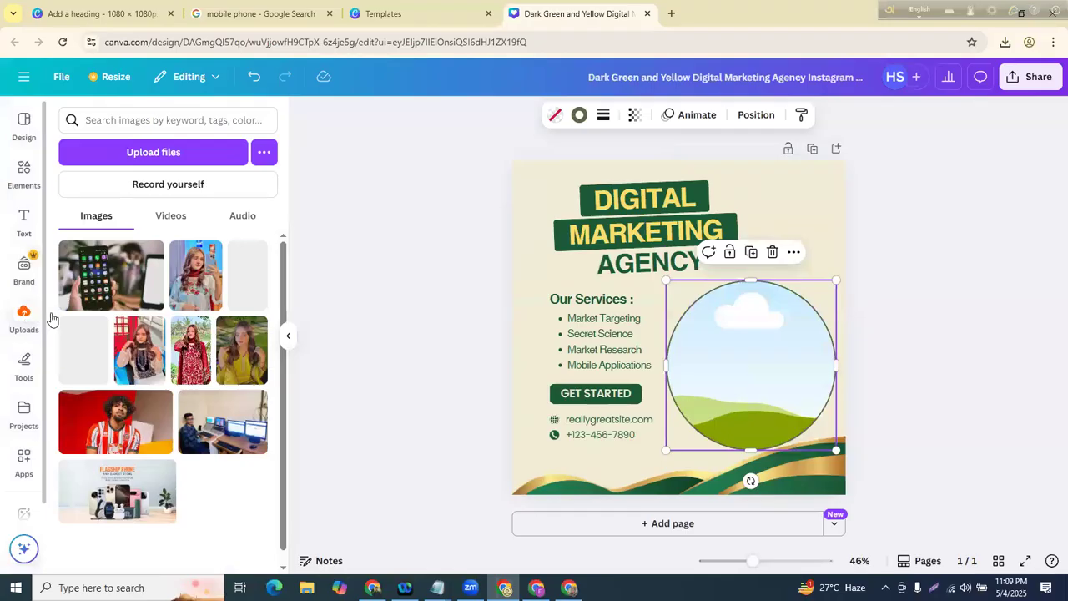
{"action": "left_click", "coordinate": [618, 359]}
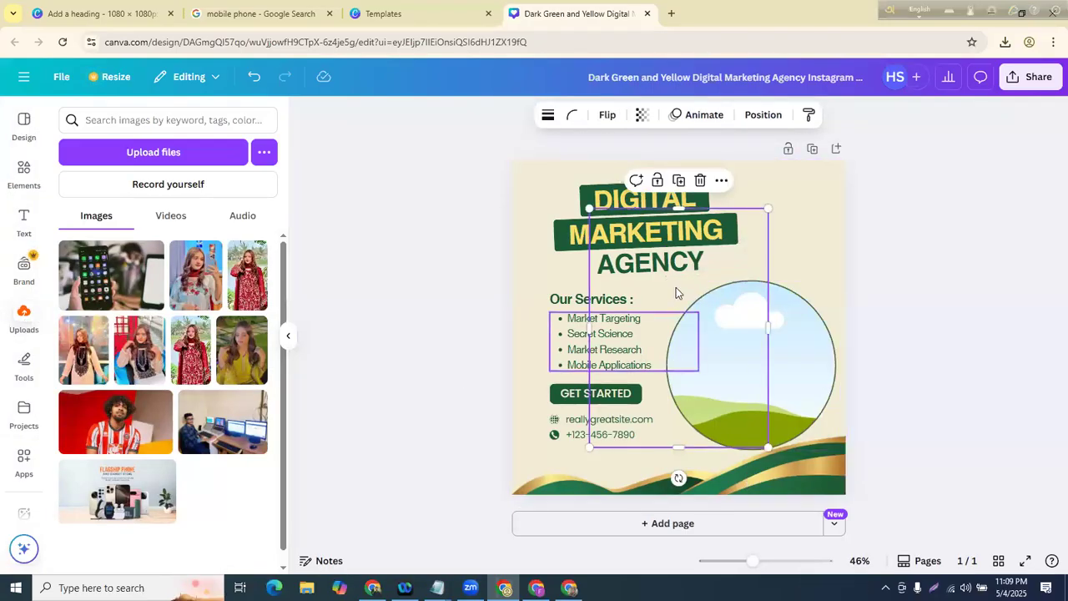
{"action": "left_click", "coordinate": [139, 349]}
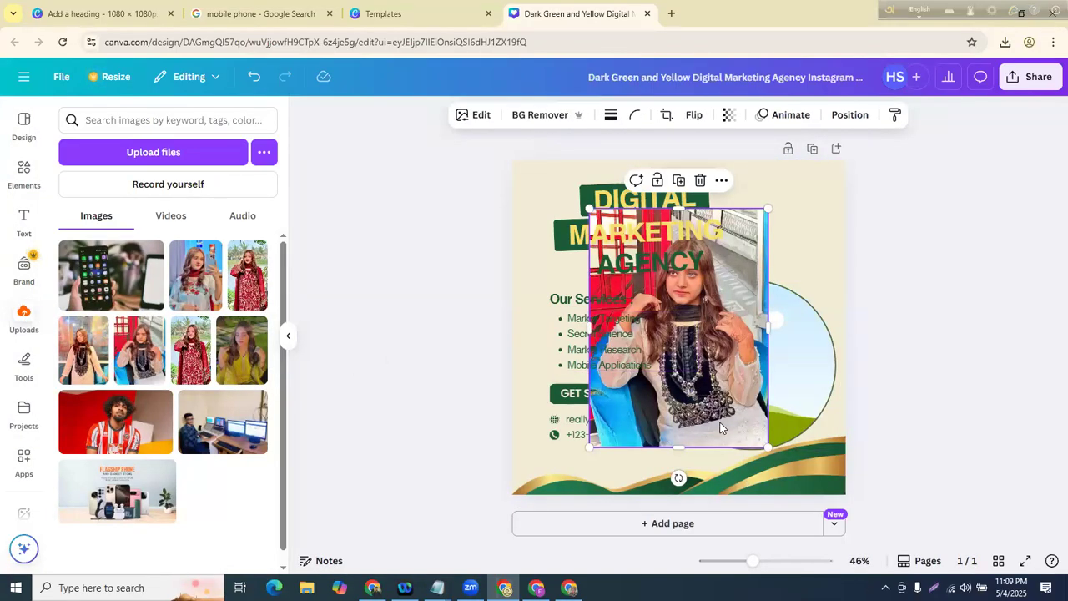
{"action": "left_click_drag", "start_coordinate": [722, 428], "coordinate": [751, 434]}
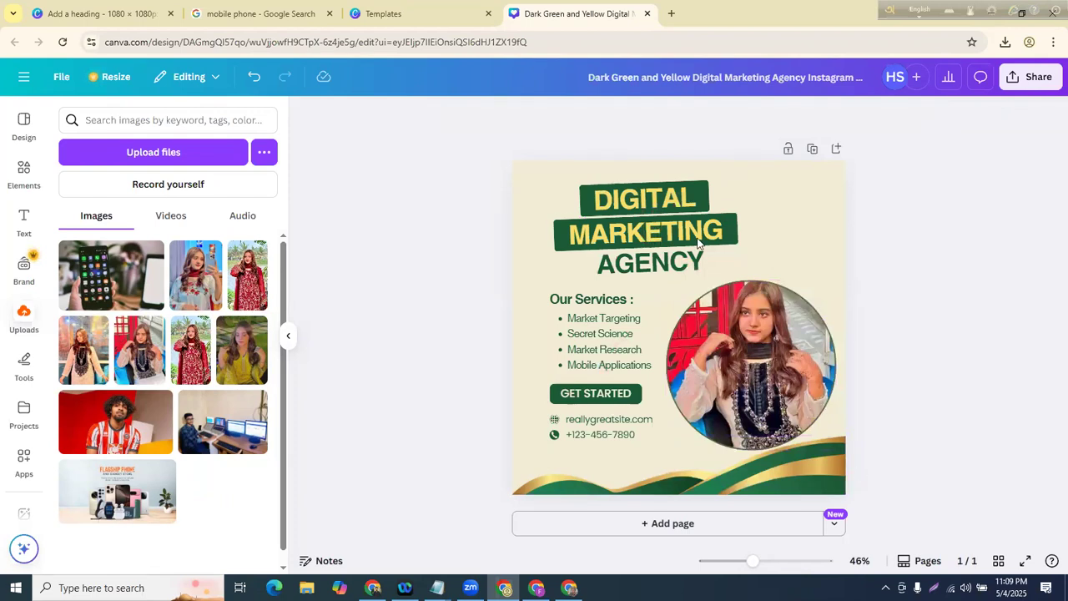
- Change the DIGITAL heading to HELL and colour it navy
{"action": "left_click", "coordinate": [639, 196]}
{"action": "double_click", "coordinate": [638, 196]}
{"action": "key", "text": "BackSpace"}
{"action": "type", "text": "HELL"}
{"action": "left_click", "coordinate": [406, 310]}
{"action": "left_click", "coordinate": [690, 197]}
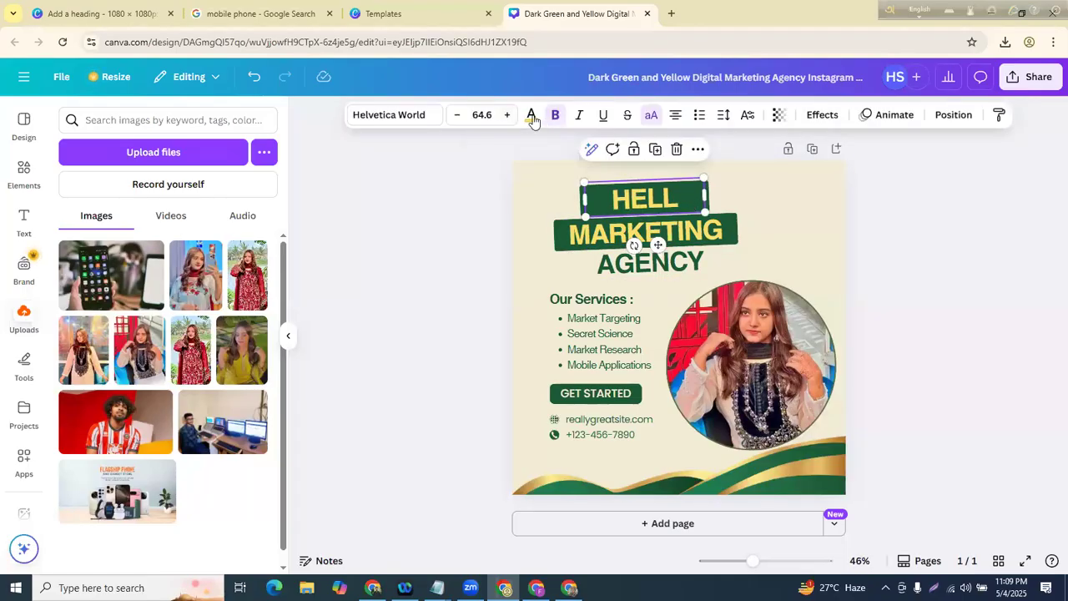
{"action": "left_click", "coordinate": [532, 117]}
{"action": "left_click", "coordinate": [110, 215]}
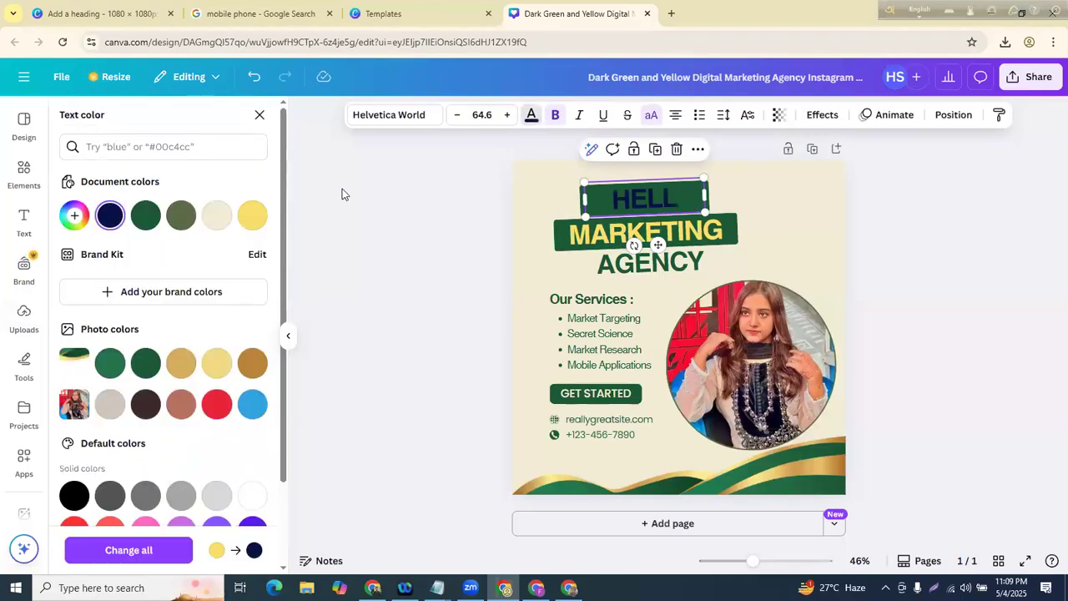
{"action": "left_click", "coordinate": [438, 413]}
- Delete the wave graphic at the bottom of the design
{"action": "left_click", "coordinate": [745, 487]}
{"action": "mouse_move", "coordinate": [746, 486]}
{"action": "left_mouse_down"}
{"action": "mouse_move", "coordinate": [662, 488]}
{"action": "mouse_move", "coordinate": [745, 487]}
{"action": "left_mouse_up"}
{"action": "key", "text": "Delete"}
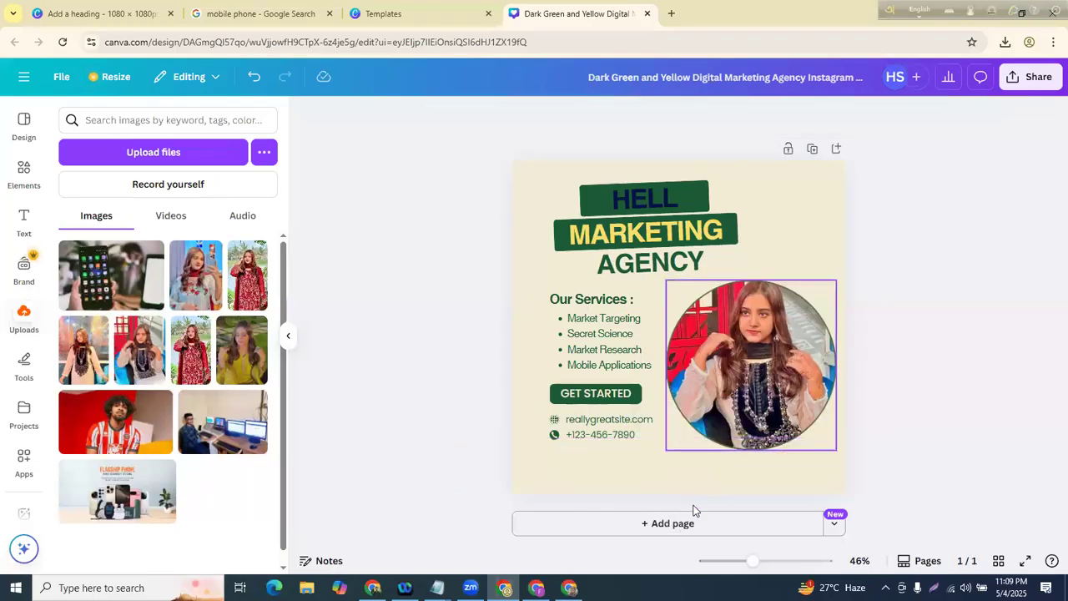
- Trim the first services bullet from 'Market Targeting' to 'Market Targeti'
{"action": "left_click", "coordinate": [597, 327]}
{"action": "left_click", "coordinate": [643, 322]}
{"action": "left_click", "coordinate": [647, 321]}
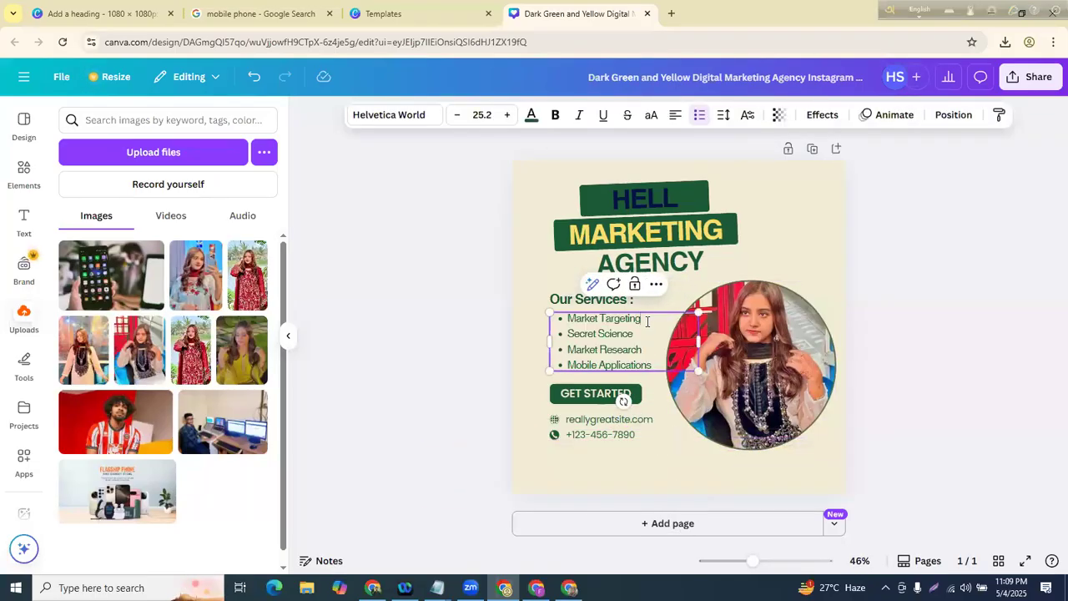
{"action": "key", "text": "BackSpace"}
{"action": "key", "text": "BackSpace"}
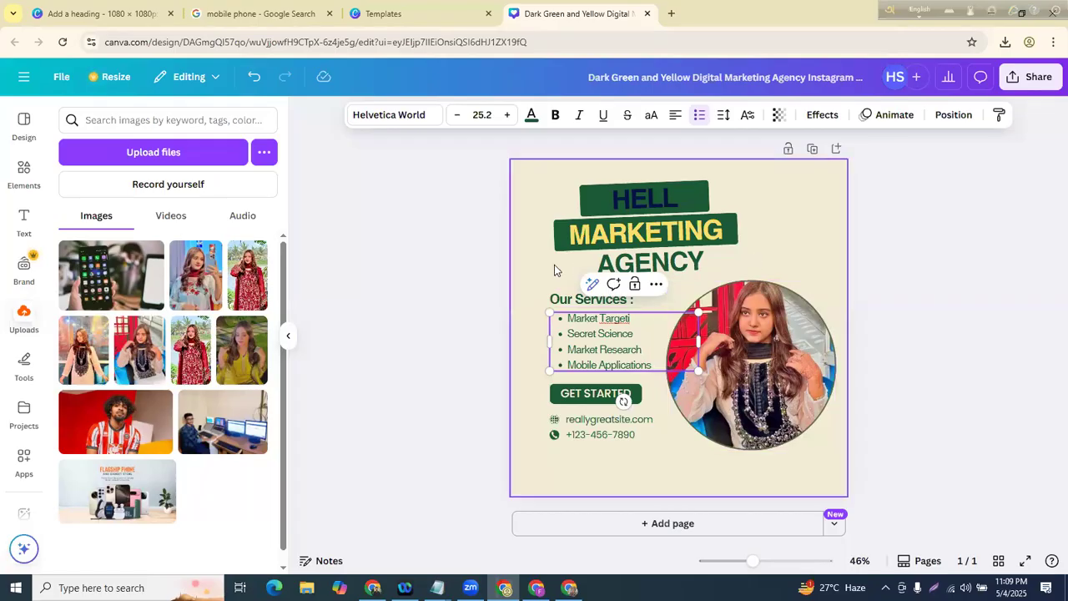
{"action": "left_click", "coordinate": [431, 291]}
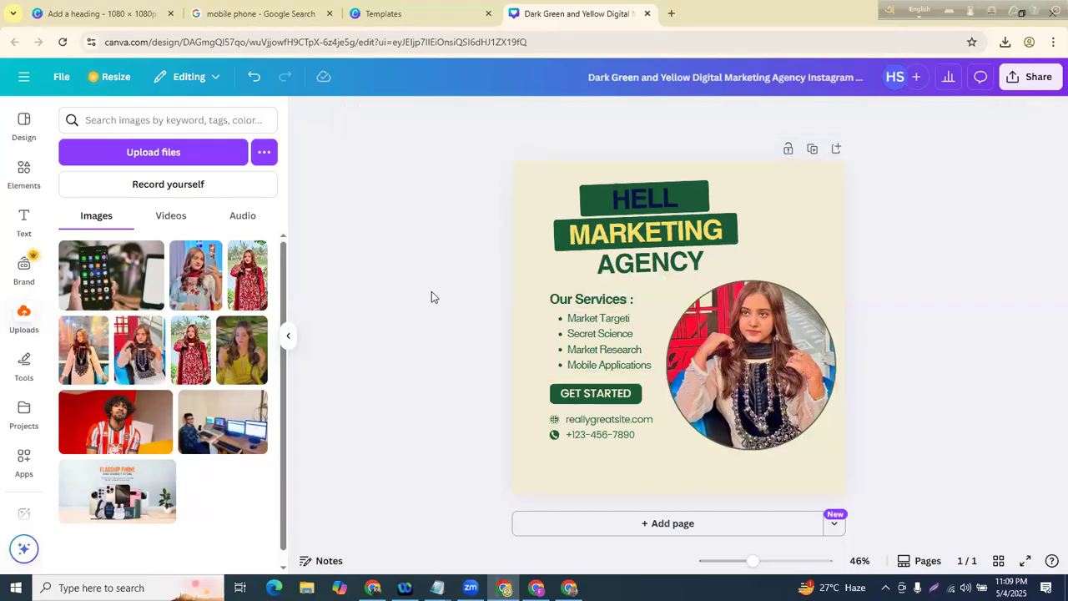
{"action": "left_click", "coordinate": [765, 351]}
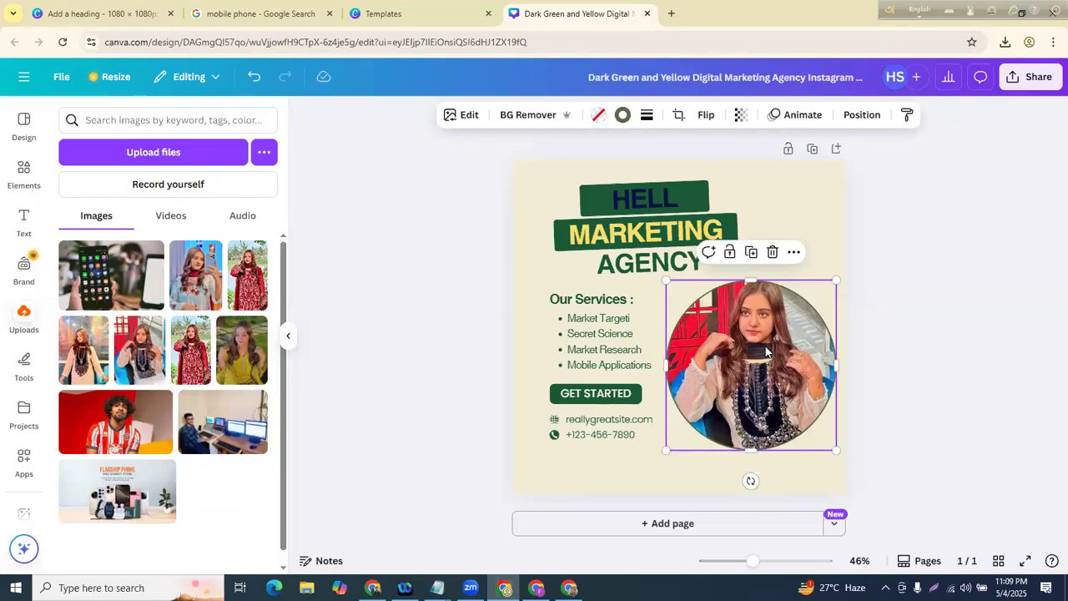
- Download the HELL Marketing Agency post as a 1080 × 1080 px JPG
{"action": "left_click", "coordinate": [429, 313]}
{"action": "left_click", "coordinate": [1014, 83]}
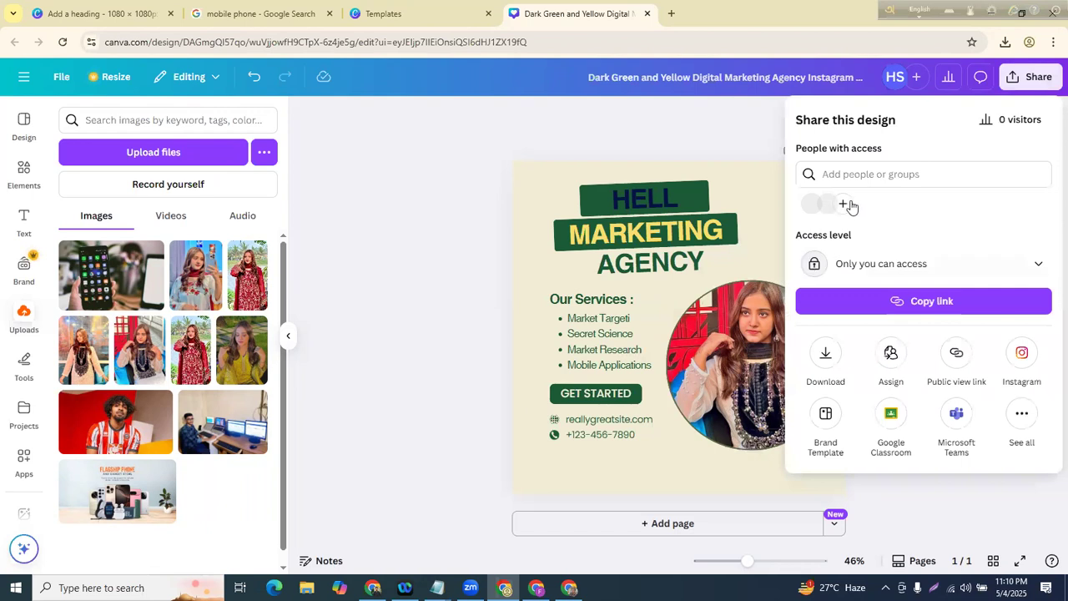
{"action": "left_click", "coordinate": [826, 355]}
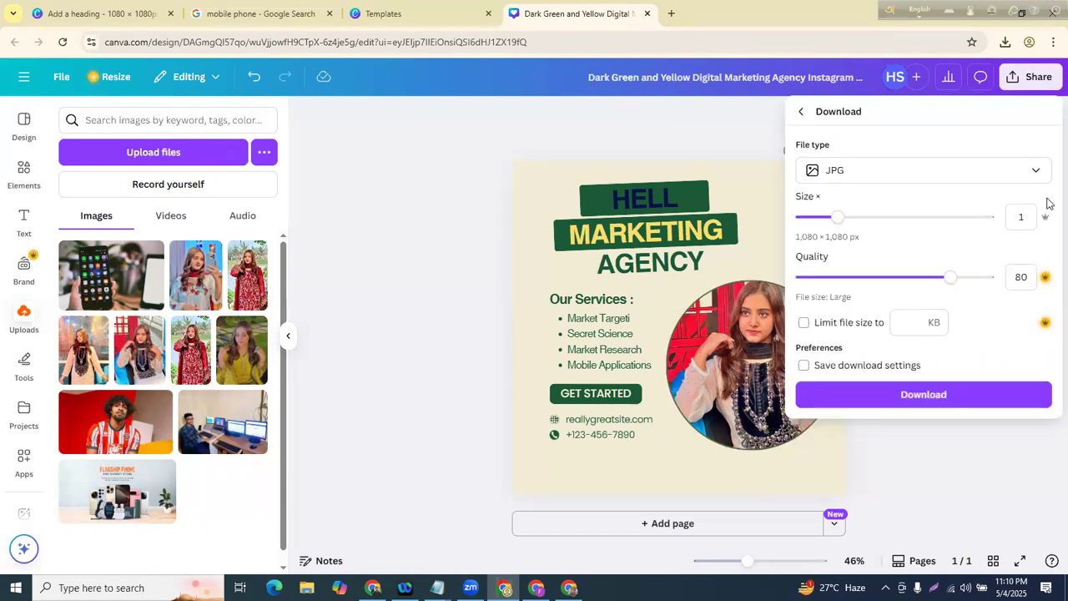
{"action": "left_click", "coordinate": [923, 394]}
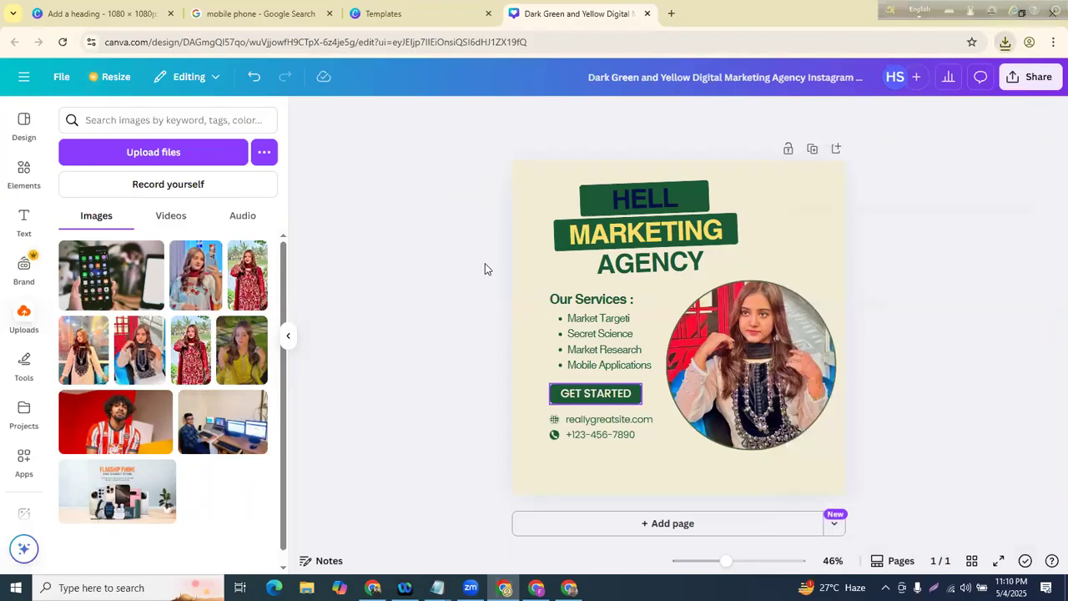
{"action": "left_click", "coordinate": [429, 308]}
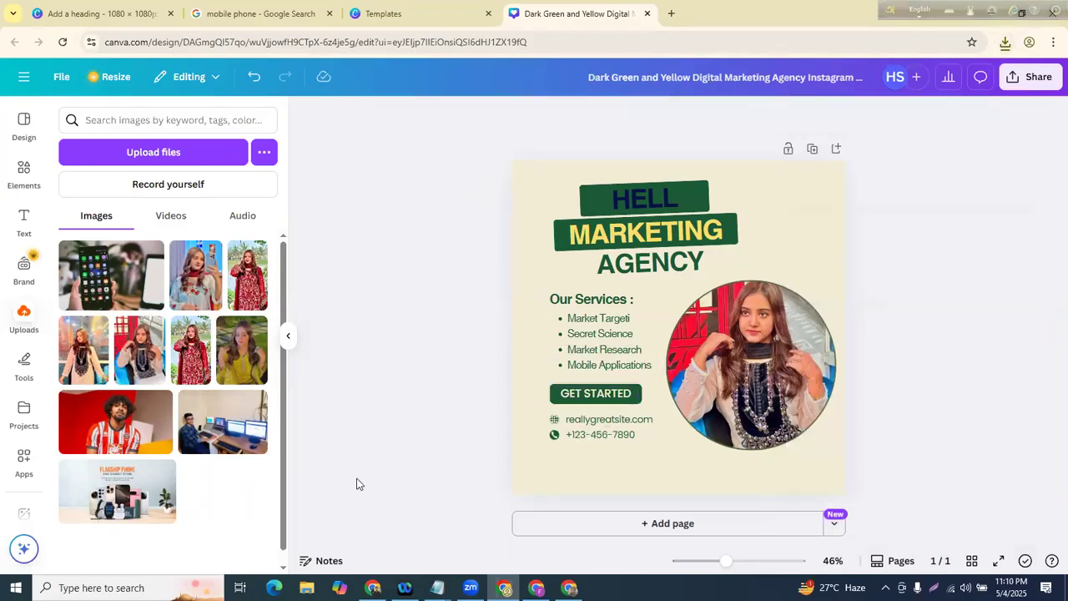
- Start a new dash line under '-Elements :icon,shape,frame,mockup' in Batch -508.txt
{"action": "mouse_move", "coordinate": [437, 588]}
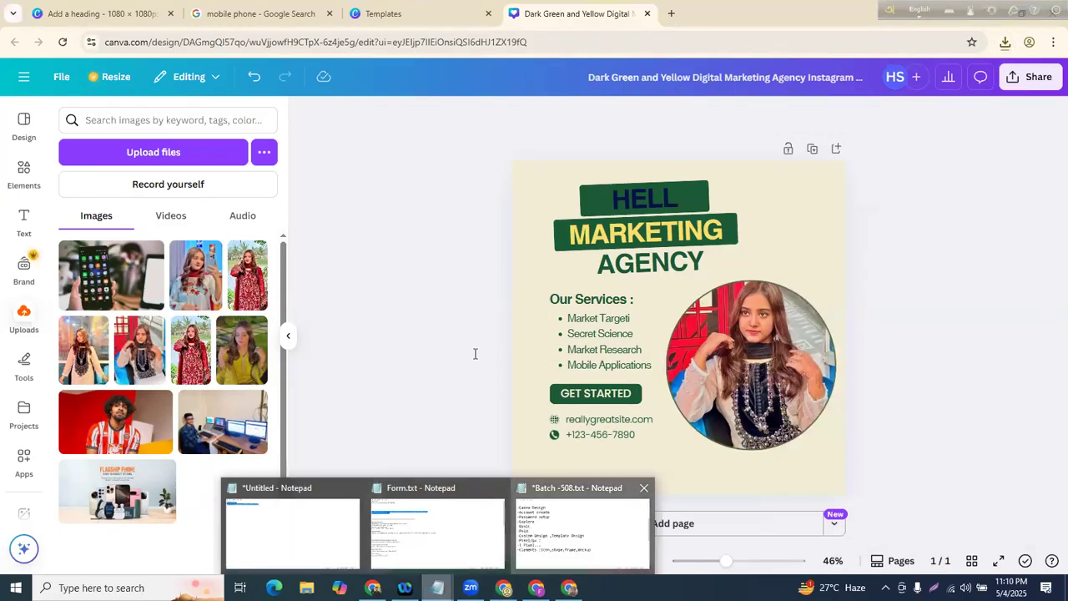
{"action": "left_click", "coordinate": [561, 521]}
{"action": "key", "text": "Return"}
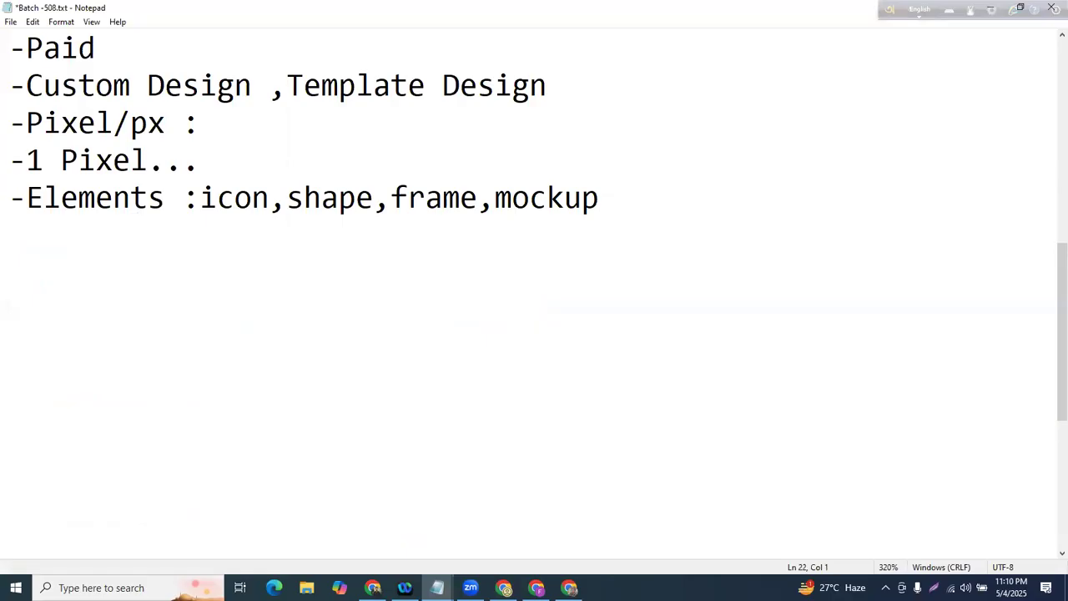
{"action": "key", "text": "alt+Tab"}
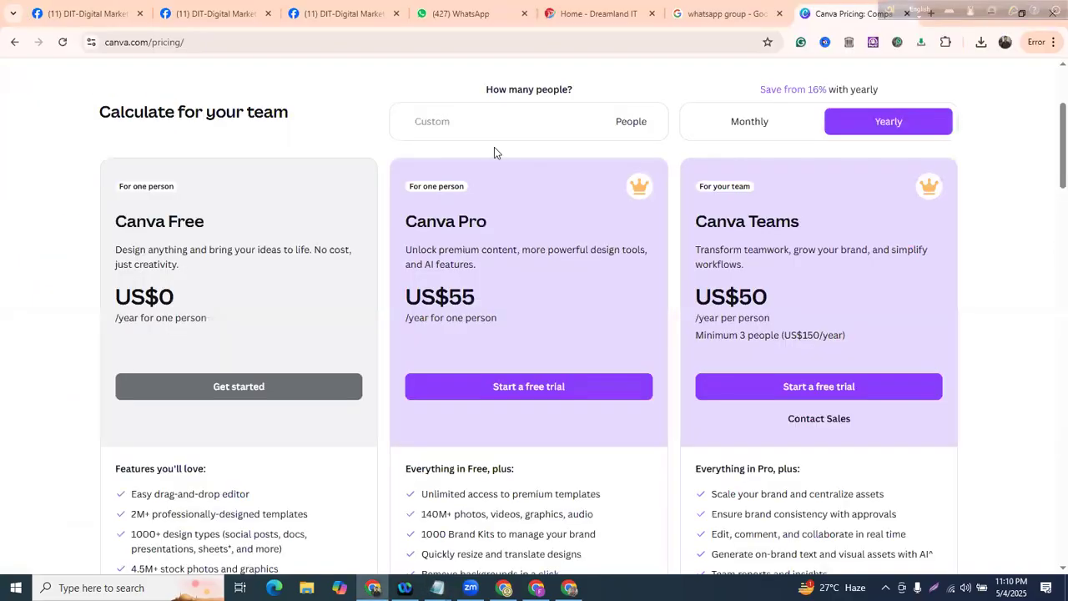
{"action": "key", "text": "alt+Tab"}
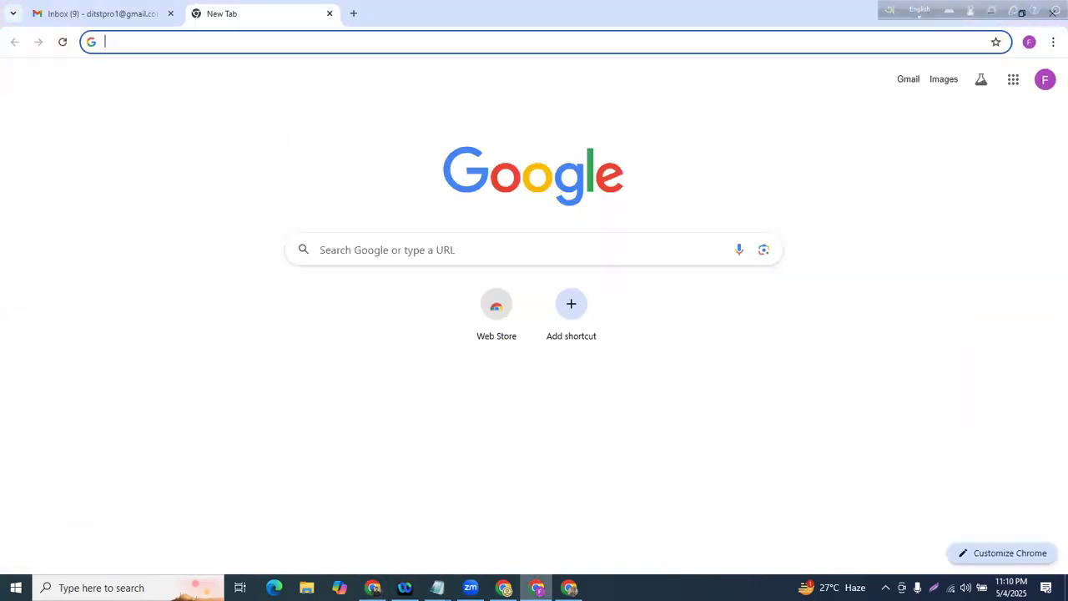
{"action": "key", "text": "alt+Tab"}
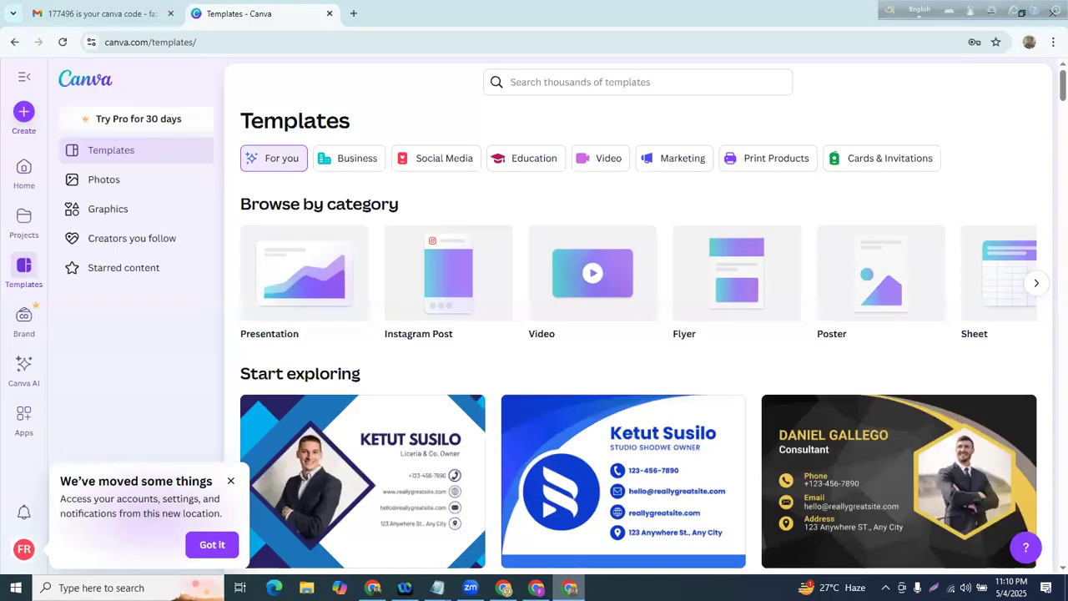
{"action": "scroll", "coordinate": [261, 217], "scroll_direction": "down", "scroll_amount": 4}
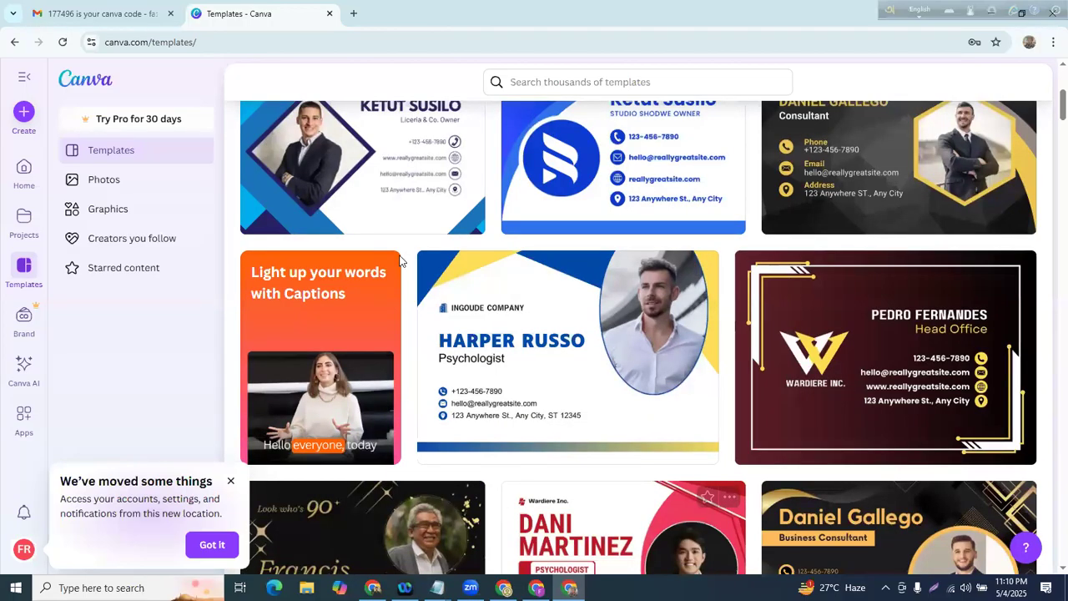
{"action": "key", "text": "alt+Tab"}
{"action": "type", "text": "-"}
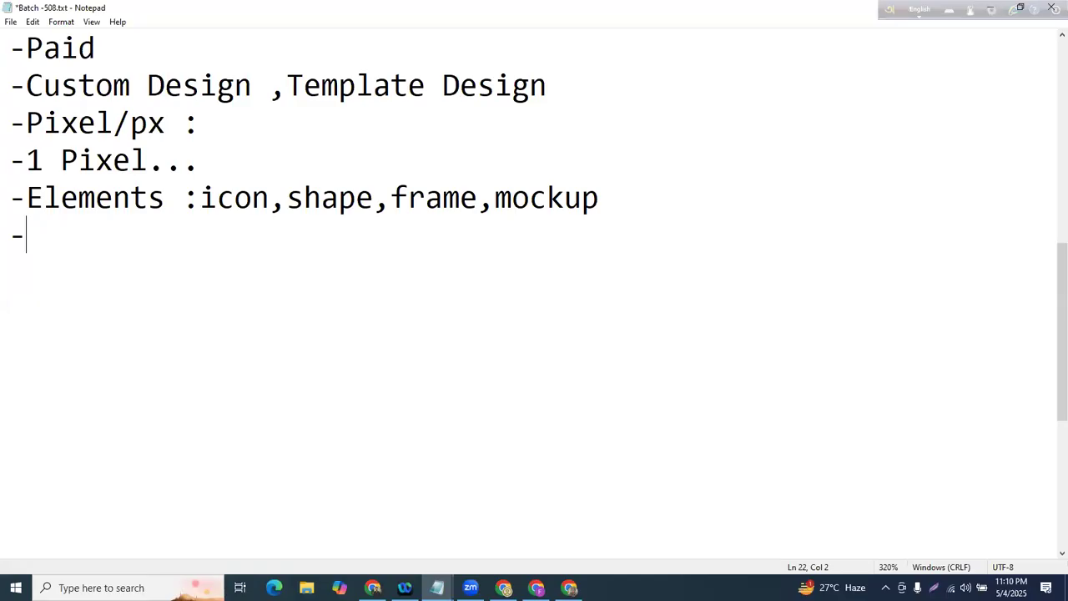
- Type the note 'Design korte hbe,practice korte hobe' on the new dash line
{"action": "type", "text": "Desgb"}
{"action": "key", "text": "BackSpace"}
{"action": "key", "text": "BackSpace"}
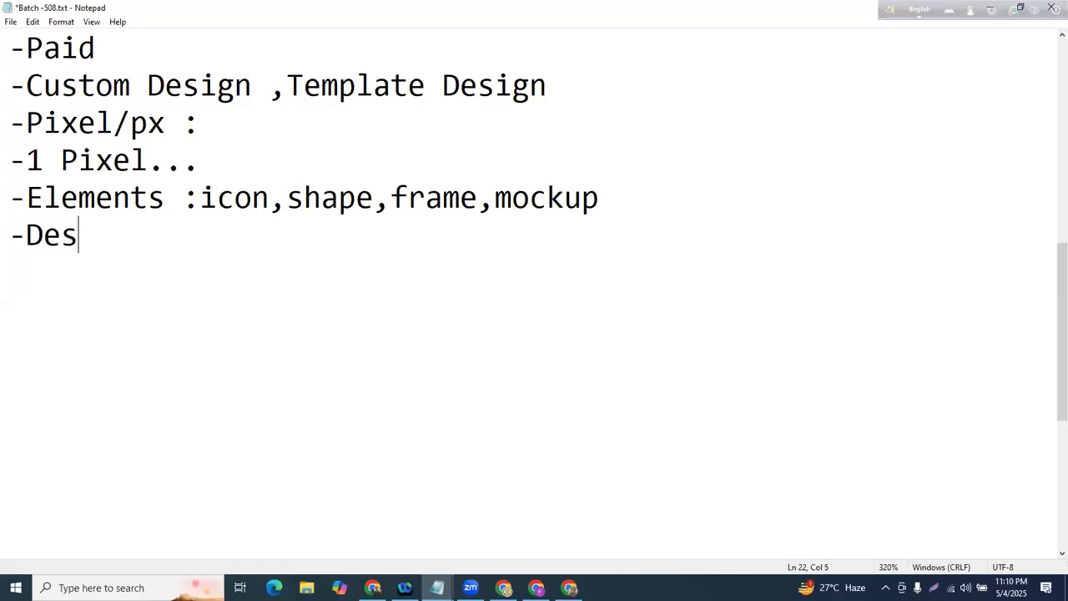
{"action": "type", "text": "ign korte hbe,"}
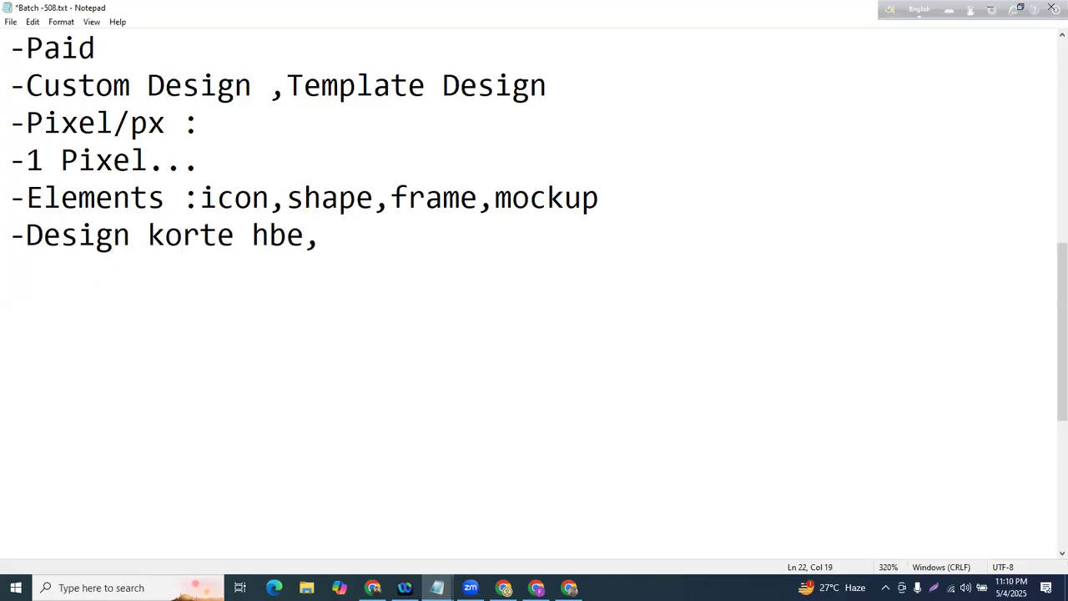
{"action": "type", "text": "practice "}
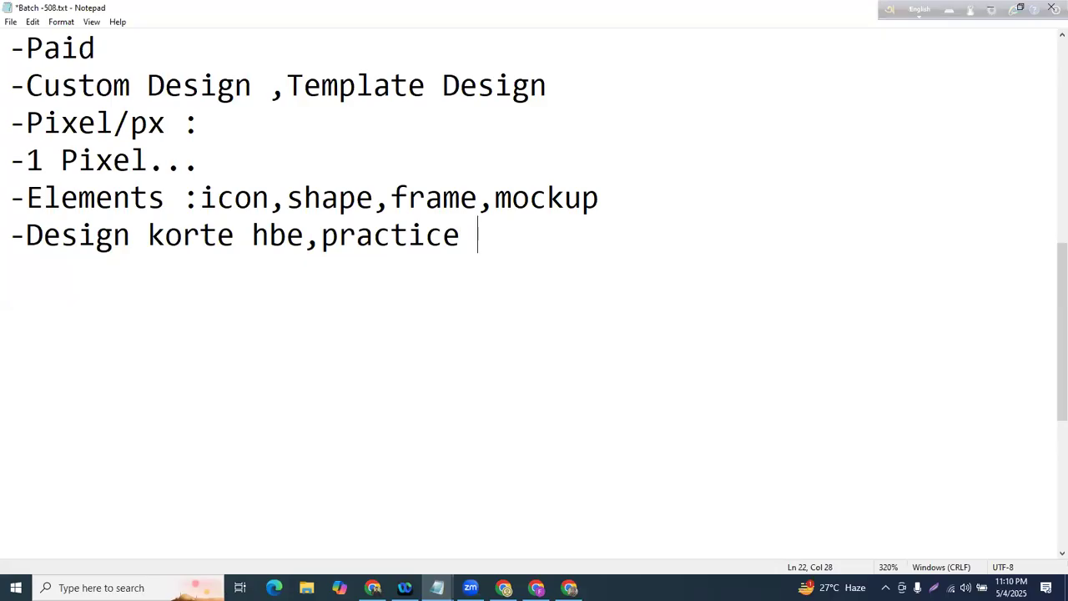
{"action": "type", "text": "korte hobe"}
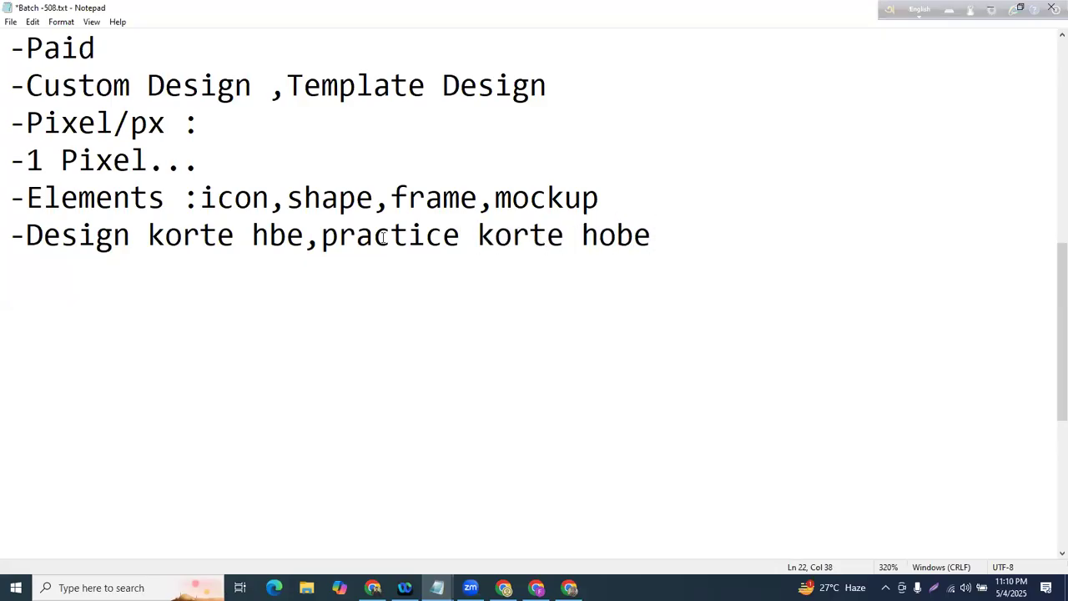
- Add a new line '-Color combination' below the practice note
{"action": "key", "text": "Return"}
{"action": "type", "text": "-Tem"}
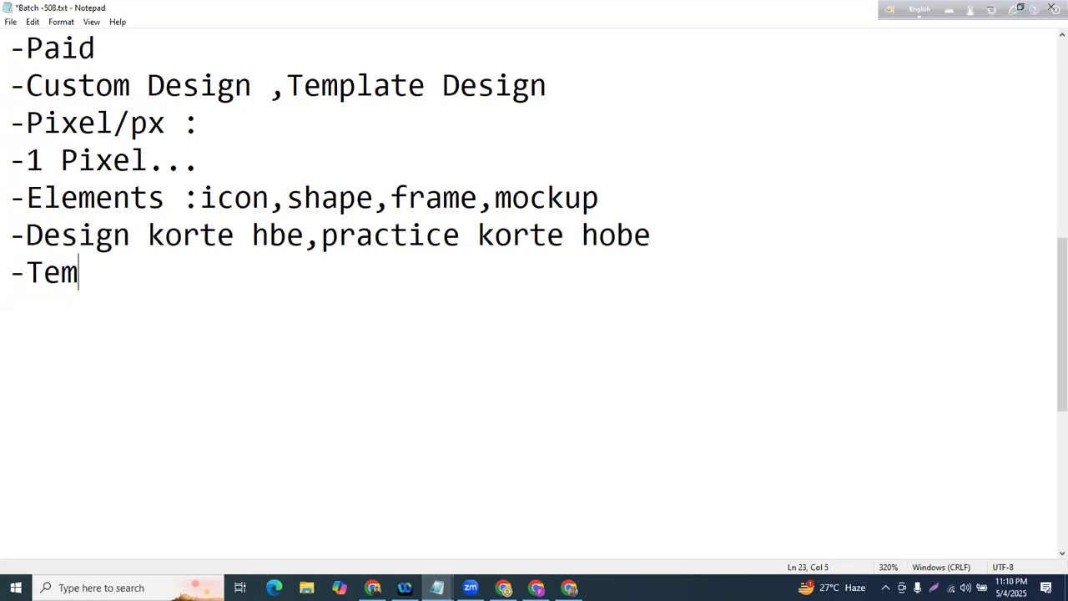
{"action": "key", "text": "BackSpace"}
{"action": "key", "text": "BackSpace"}
{"action": "key", "text": "BackSpace"}
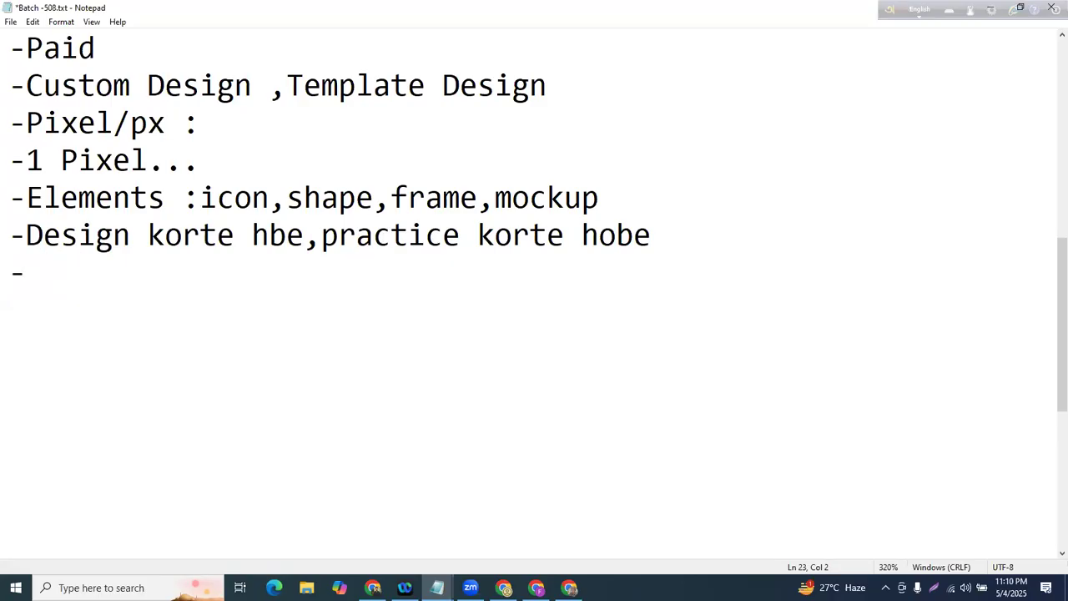
{"action": "type", "text": "Color com"}
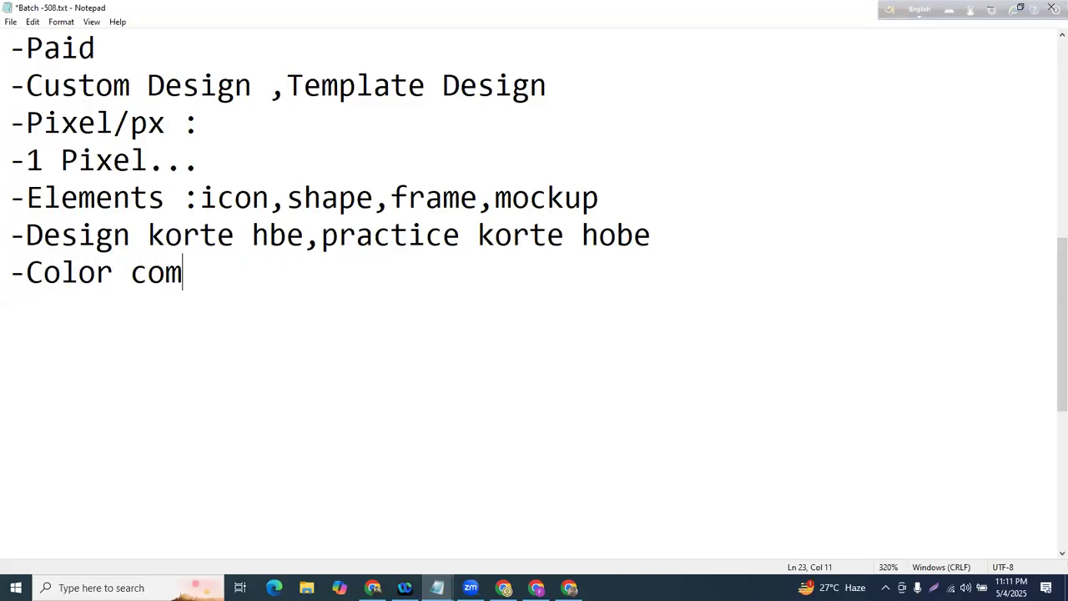
{"action": "type", "text": "bination"}
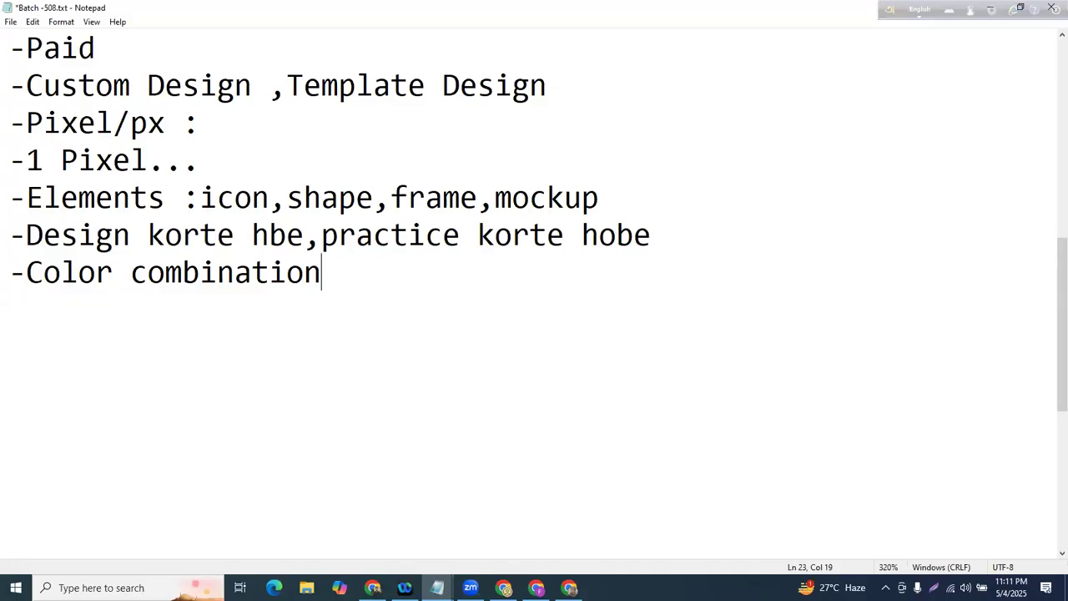
- Append '(Template)' to the Color combination line after reviewing the notes
{"action": "left_click_drag", "start_coordinate": [25, 275], "coordinate": [392, 276]}
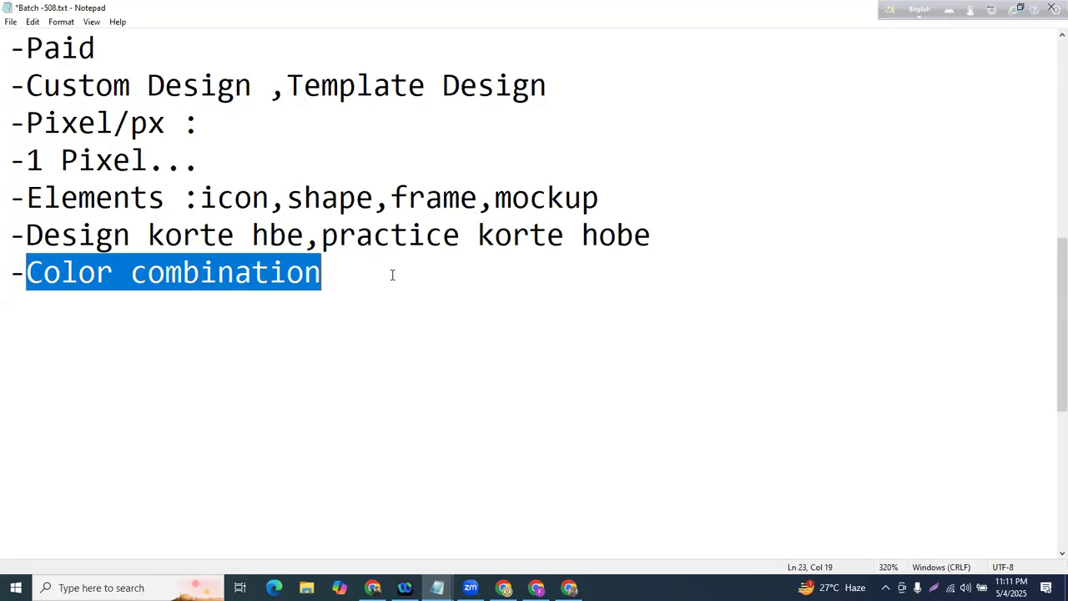
{"action": "left_click", "coordinate": [443, 267]}
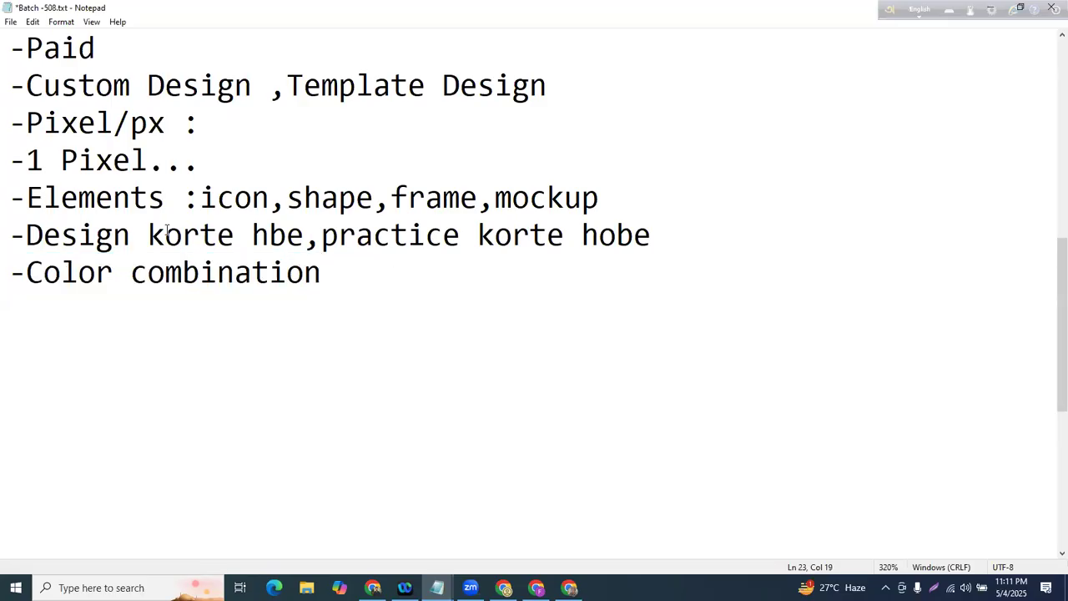
{"action": "left_click_drag", "start_coordinate": [26, 234], "coordinate": [583, 236]}
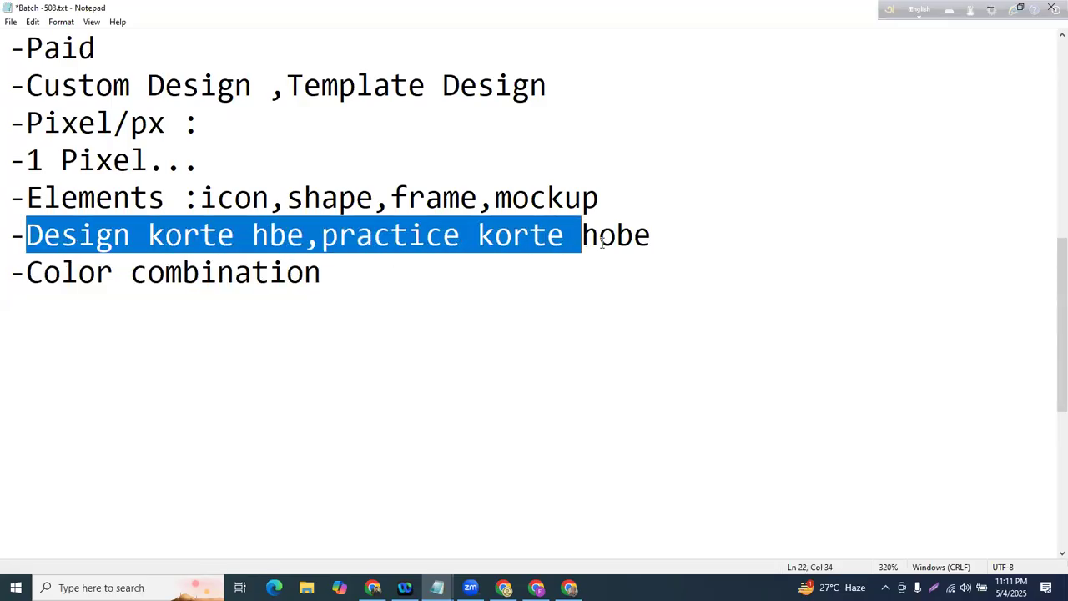
{"action": "left_click", "coordinate": [665, 235]}
{"action": "left_click_drag", "start_coordinate": [665, 234], "coordinate": [30, 232]}
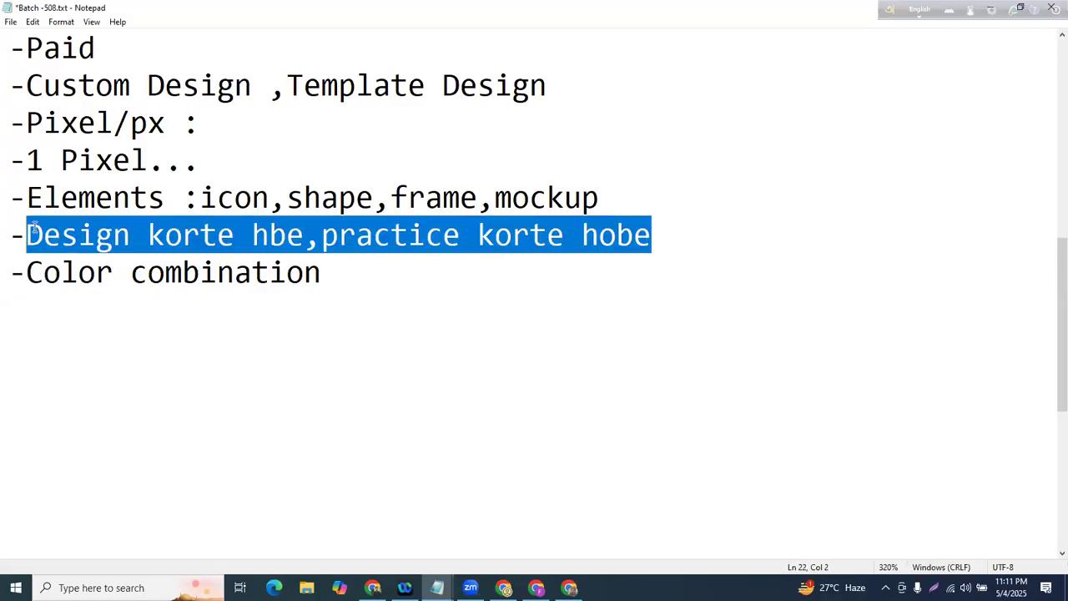
{"action": "left_click_drag", "start_coordinate": [95, 234], "coordinate": [687, 222]}
{"action": "left_click", "coordinate": [687, 222]}
{"action": "left_click_drag", "start_coordinate": [10, 272], "coordinate": [45, 273]}
{"action": "left_click", "coordinate": [334, 268]}
{"action": "type", "text": "("}
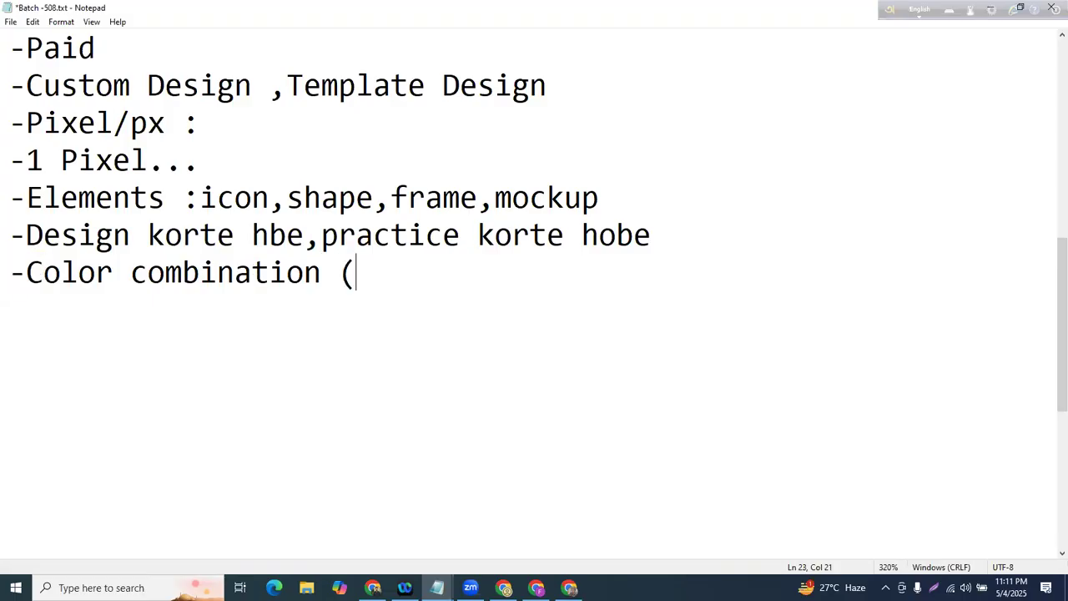
{"action": "type", "text": "Template "}
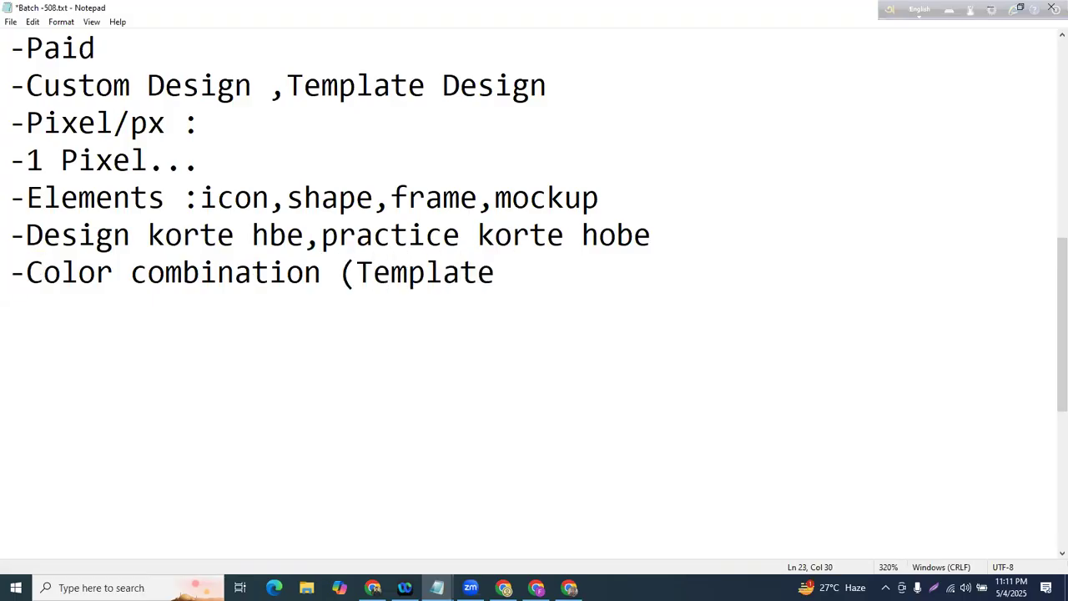
{"action": "type", "text": ")"}
- Add the lines '-Template researc' and '-Template customize' below Color combination
{"action": "key", "text": "Return"}
{"action": "type", "text": "-TEm"}
{"action": "key", "text": "BackSpace"}
{"action": "key", "text": "BackSpace"}
{"action": "type", "text": "emp"}
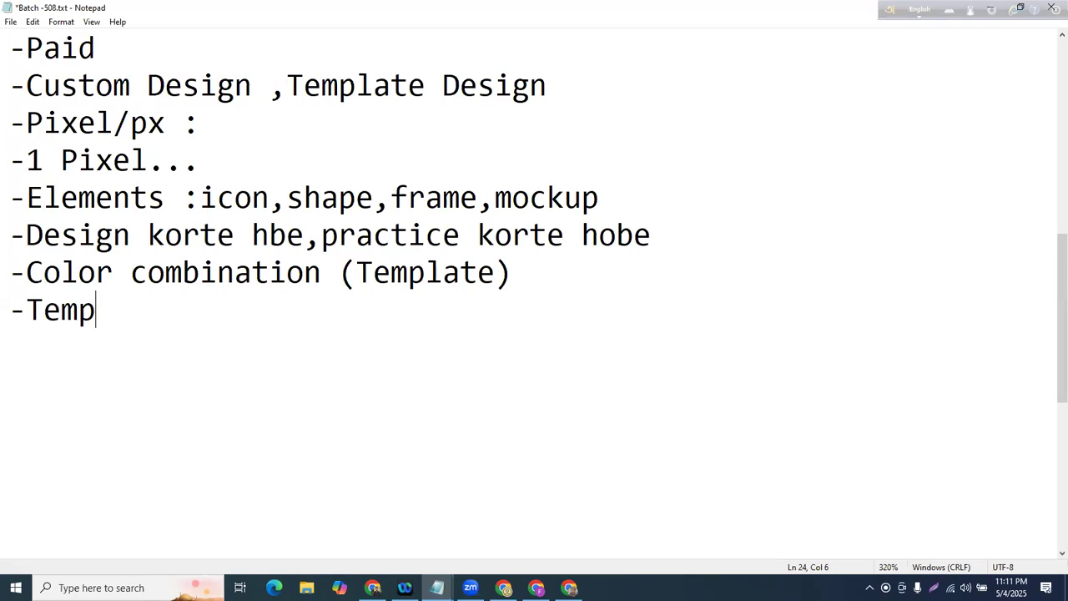
{"action": "type", "text": "late researc"}
{"action": "key", "text": "Return"}
{"action": "type", "text": "-Templa"}
{"action": "key", "text": "BackSpace"}
{"action": "key", "text": "BackSpace"}
{"action": "type", "text": "late customize"}
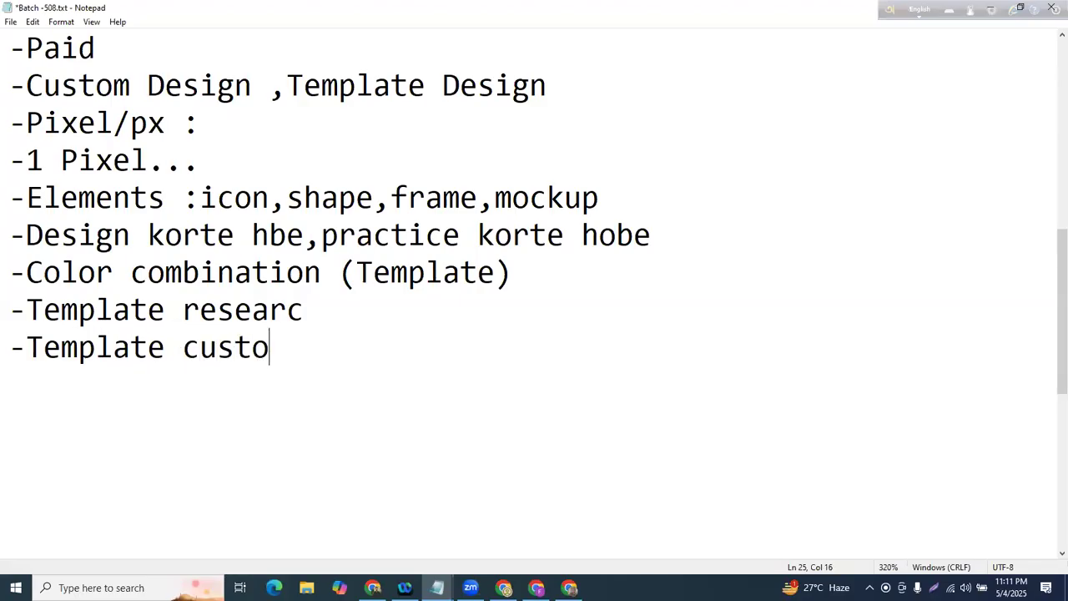
- Highlight the practice line and Color combination line while reviewing the notes
{"action": "left_click_drag", "start_coordinate": [25, 236], "coordinate": [660, 237]}
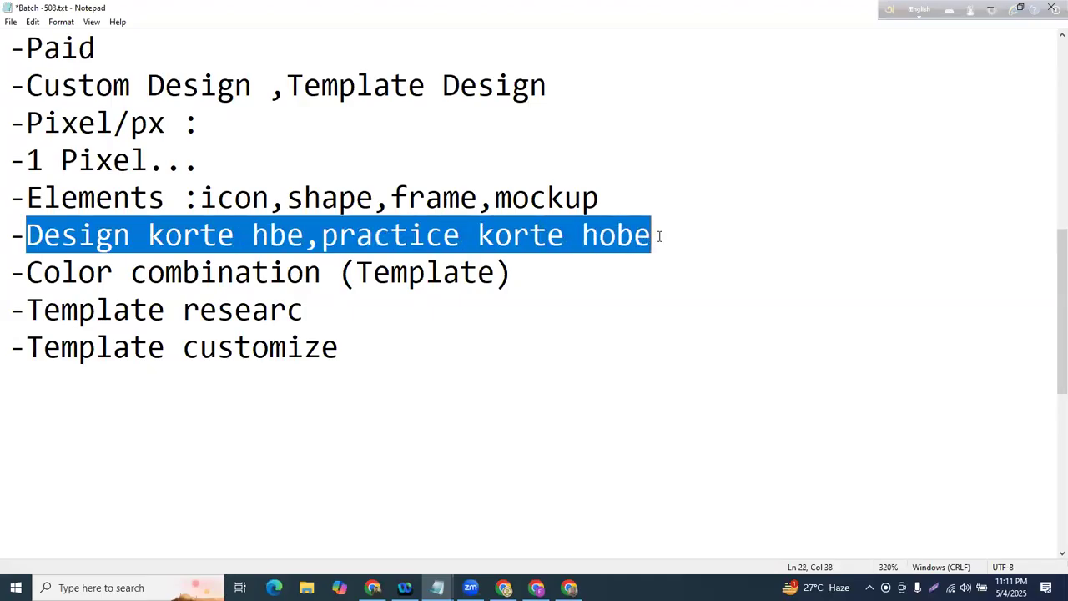
{"action": "left_click", "coordinate": [659, 237]}
{"action": "left_click_drag", "start_coordinate": [9, 236], "coordinate": [660, 250]}
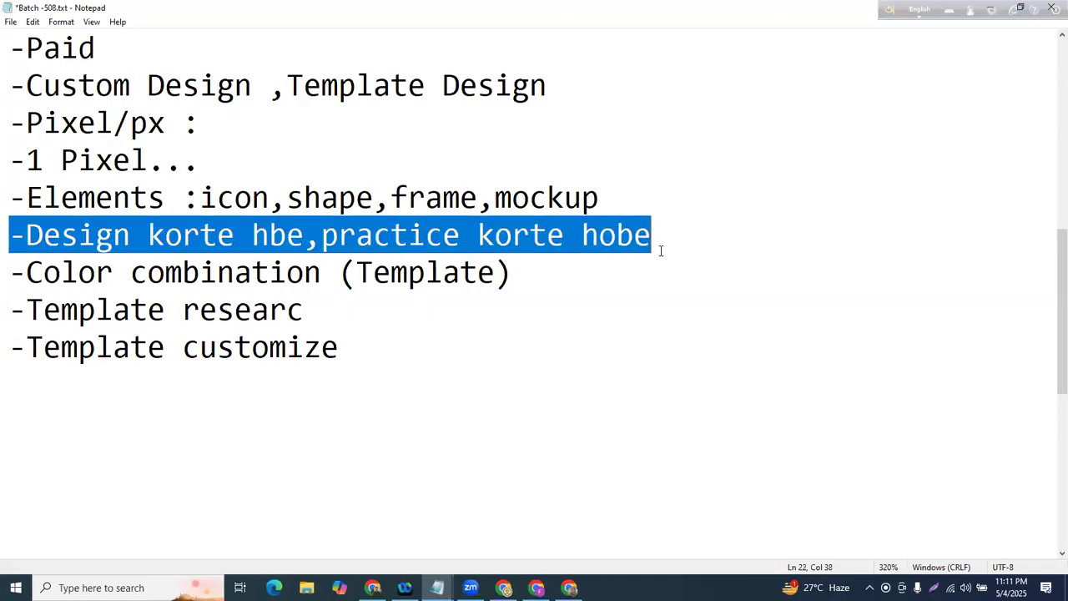
{"action": "left_click", "coordinate": [661, 262]}
{"action": "left_click_drag", "start_coordinate": [9, 270], "coordinate": [270, 278]}
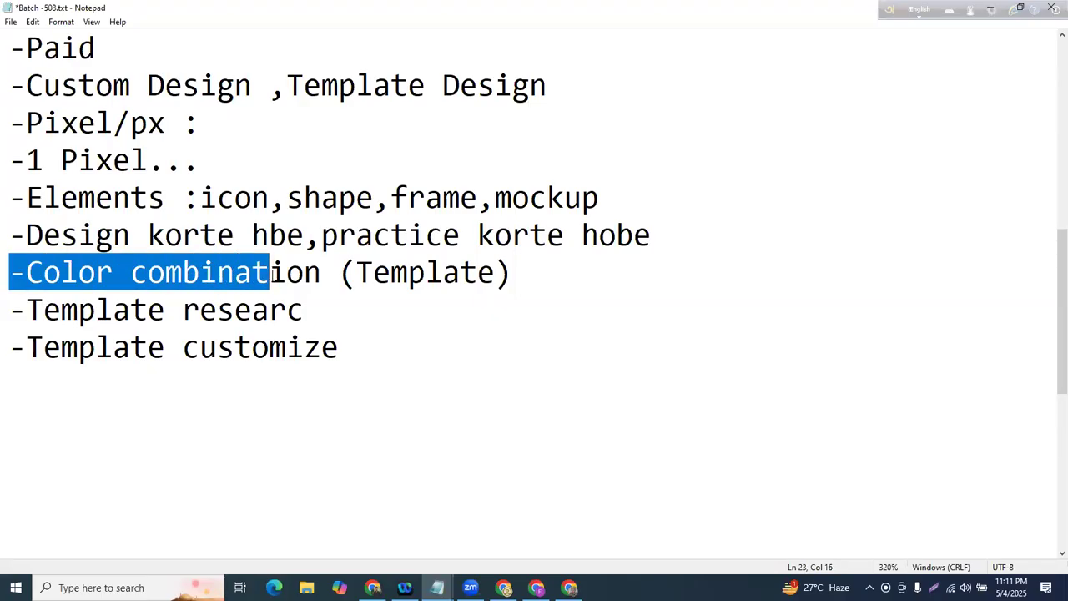
- Insert a '-Font' line directly below 'Color combination (Template)'
{"action": "left_click", "coordinate": [572, 266]}
{"action": "key", "text": "Return"}
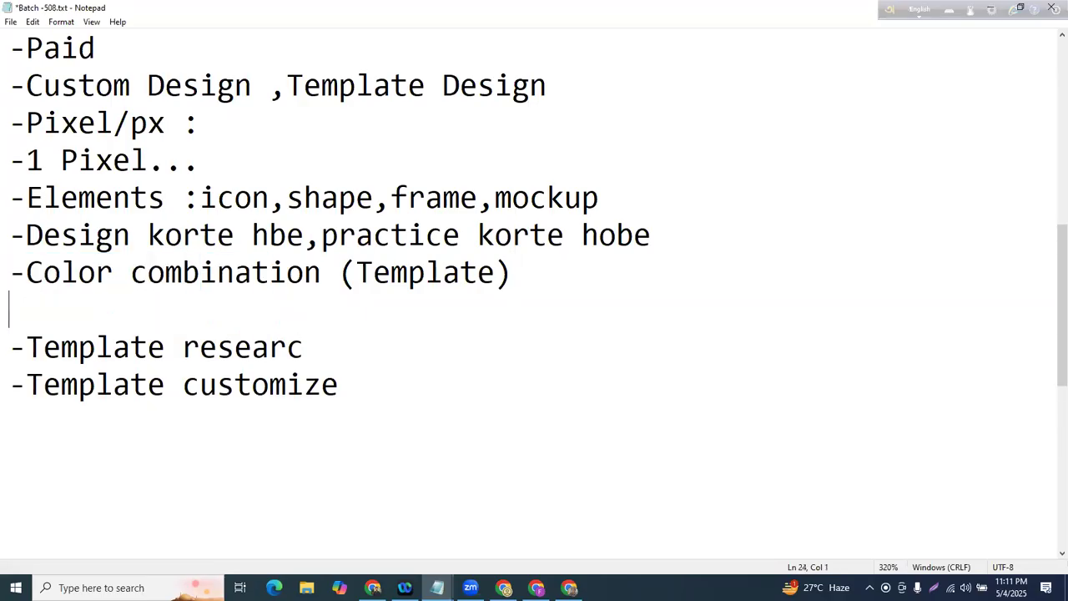
{"action": "type", "text": "-Font"}
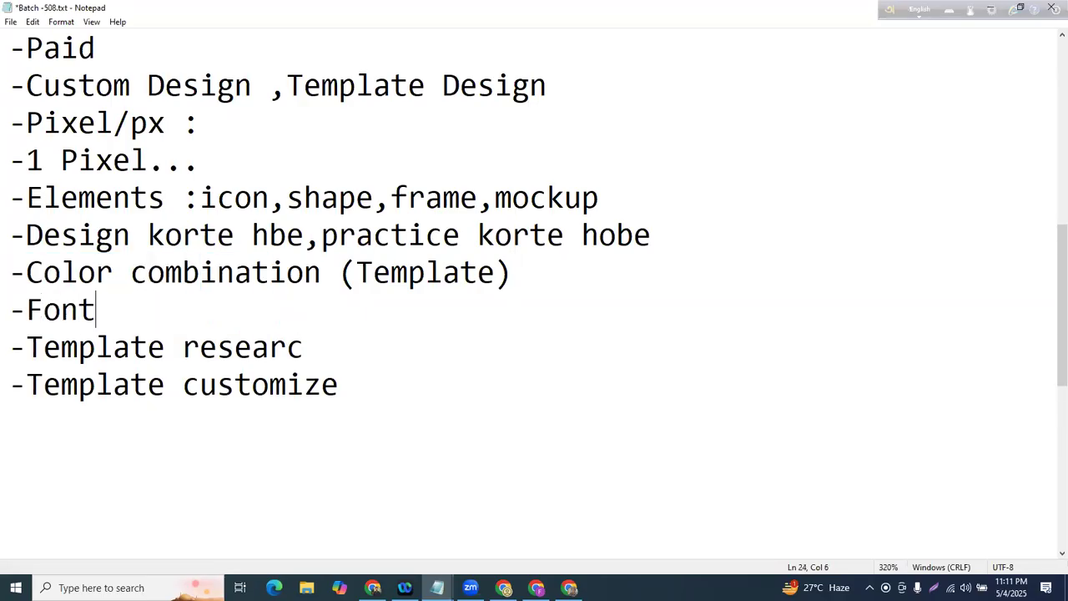
{"action": "left_click", "coordinate": [603, 268]}
{"action": "left_click_drag", "start_coordinate": [8, 272], "coordinate": [497, 273]}
{"action": "left_click", "coordinate": [446, 273]}
{"action": "left_click_drag", "start_coordinate": [352, 272], "coordinate": [507, 268]}
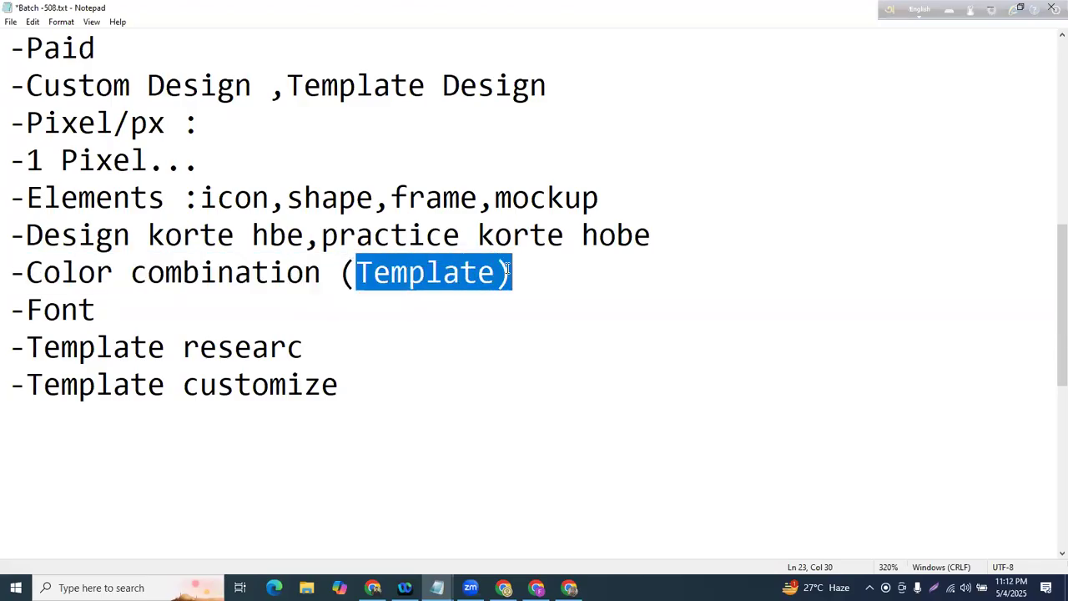
{"action": "left_click", "coordinate": [509, 272]}
{"action": "left_click_drag", "start_coordinate": [8, 309], "coordinate": [114, 306]}
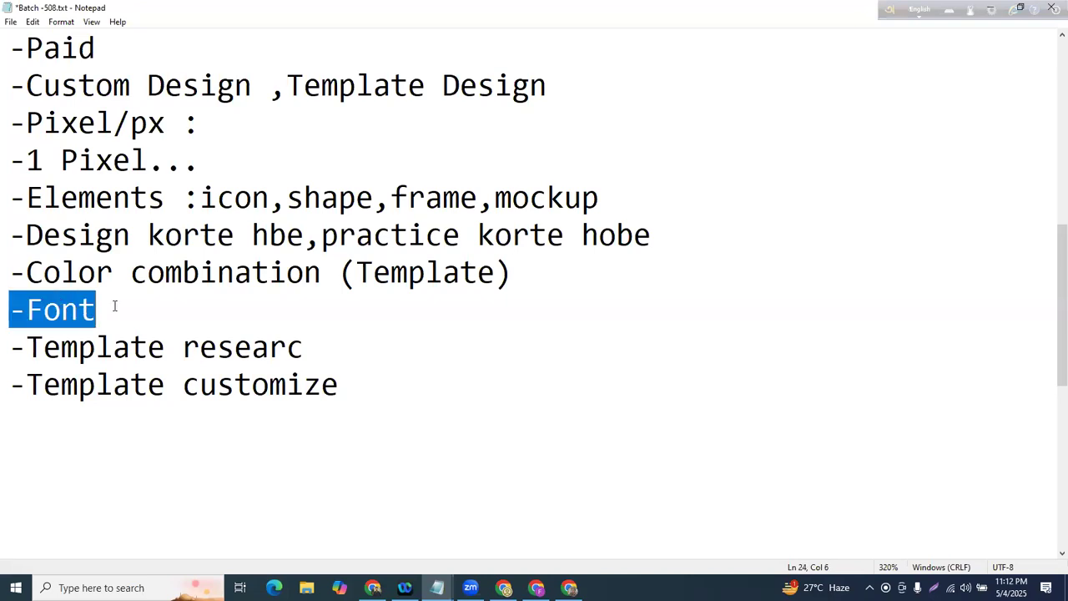
{"action": "left_click", "coordinate": [132, 325]}
- Correct 'researc' to 'research' in the Template research line
{"action": "left_click", "coordinate": [288, 346]}
{"action": "left_click", "coordinate": [304, 347]}
{"action": "type", "text": "h"}
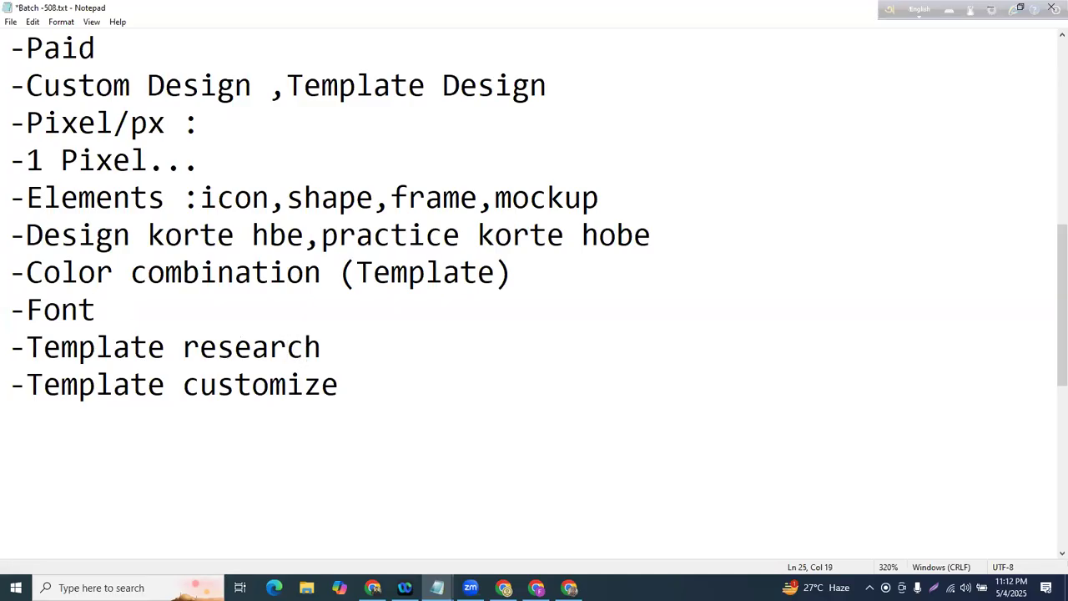
{"action": "left_click_drag", "start_coordinate": [8, 385], "coordinate": [339, 386]}
{"action": "left_click", "coordinate": [420, 388]}
{"action": "left_click_drag", "start_coordinate": [6, 356], "coordinate": [292, 340]}
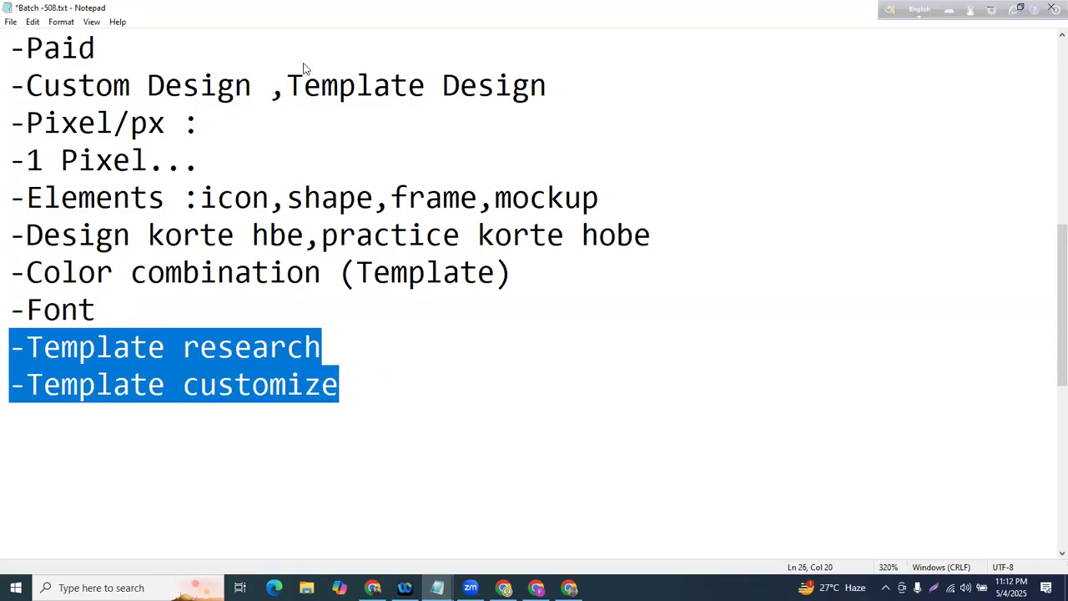
{"action": "key", "text": "alt+Tab"}
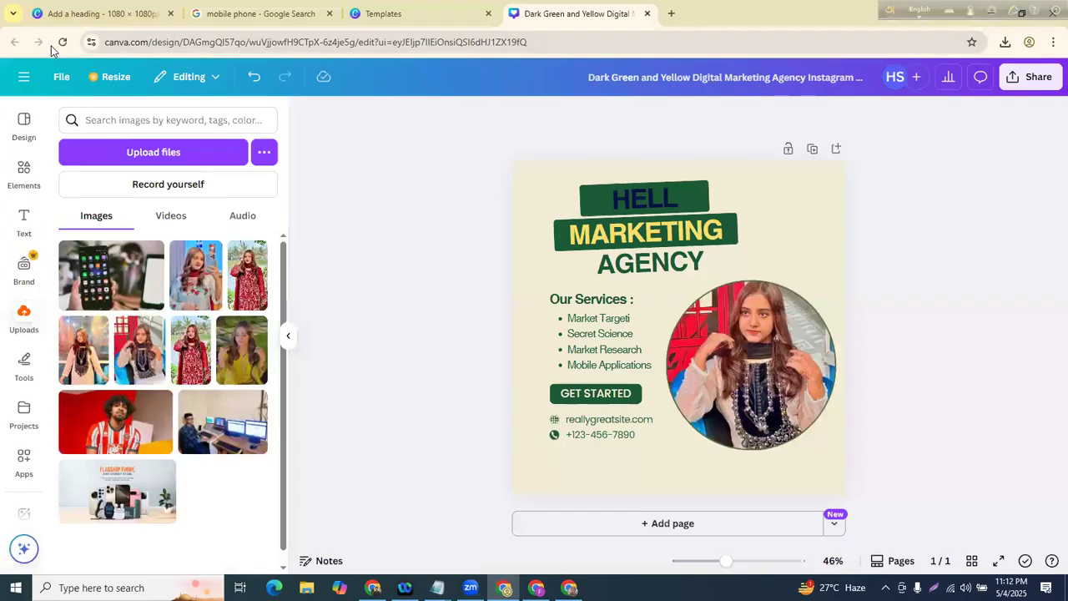
- Return to the Canva home page and open the Templates gallery
{"action": "left_click_drag", "start_coordinate": [155, 41], "coordinate": [632, 41]}
{"action": "key", "text": "BackSpace"}
{"action": "key", "text": "Return"}
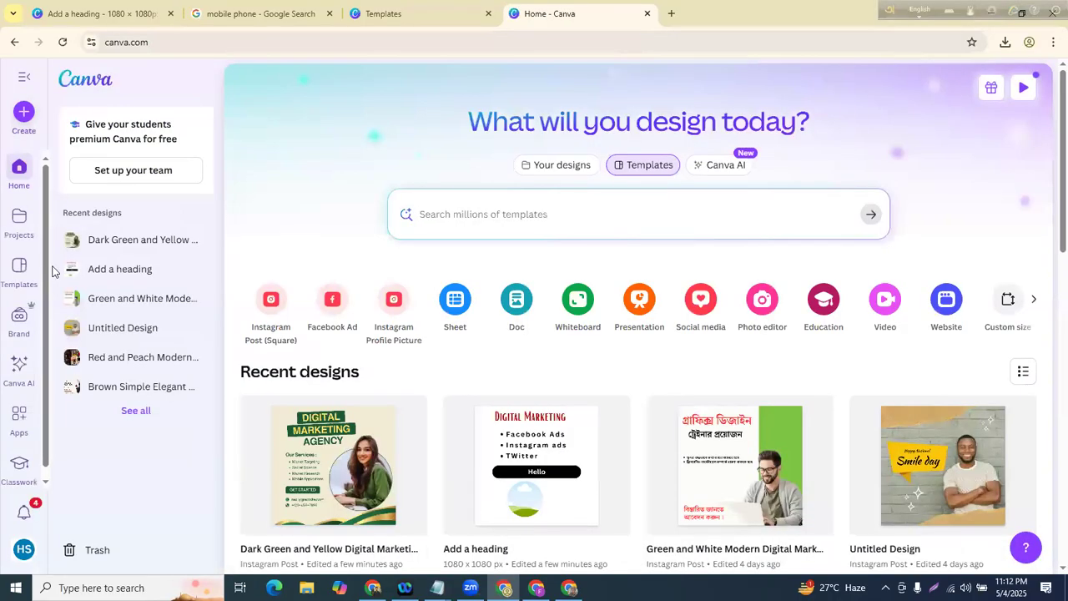
{"action": "left_click", "coordinate": [7, 262]}
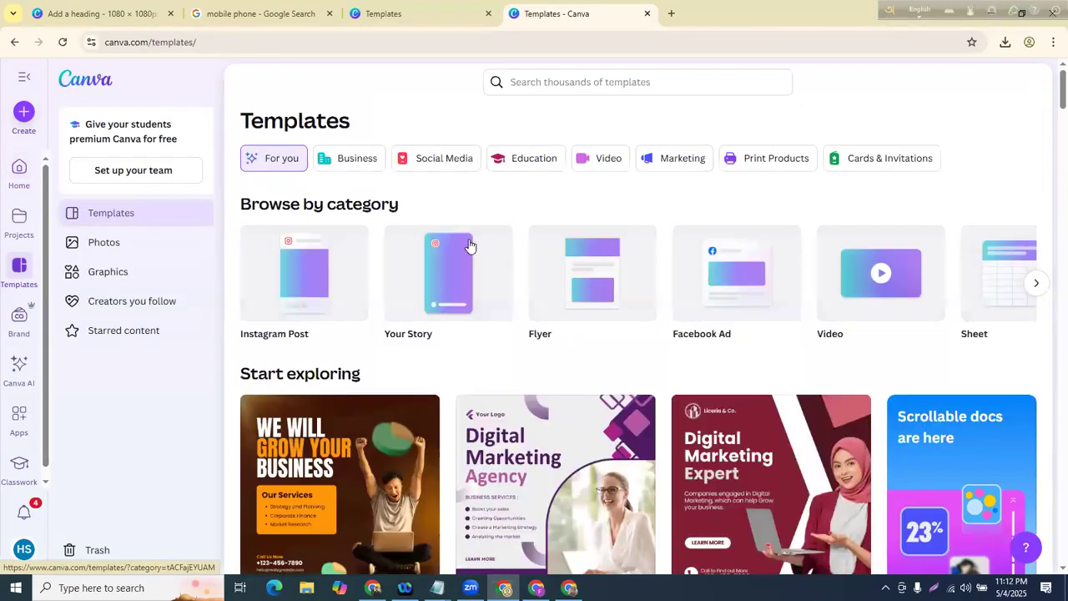
- Preview the Purple Simple Digital Marketing Agency Instagram Post template
{"action": "scroll", "coordinate": [470, 244], "scroll_direction": "down", "scroll_amount": 3}
{"action": "scroll", "coordinate": [559, 269], "scroll_direction": "up", "scroll_amount": 3}
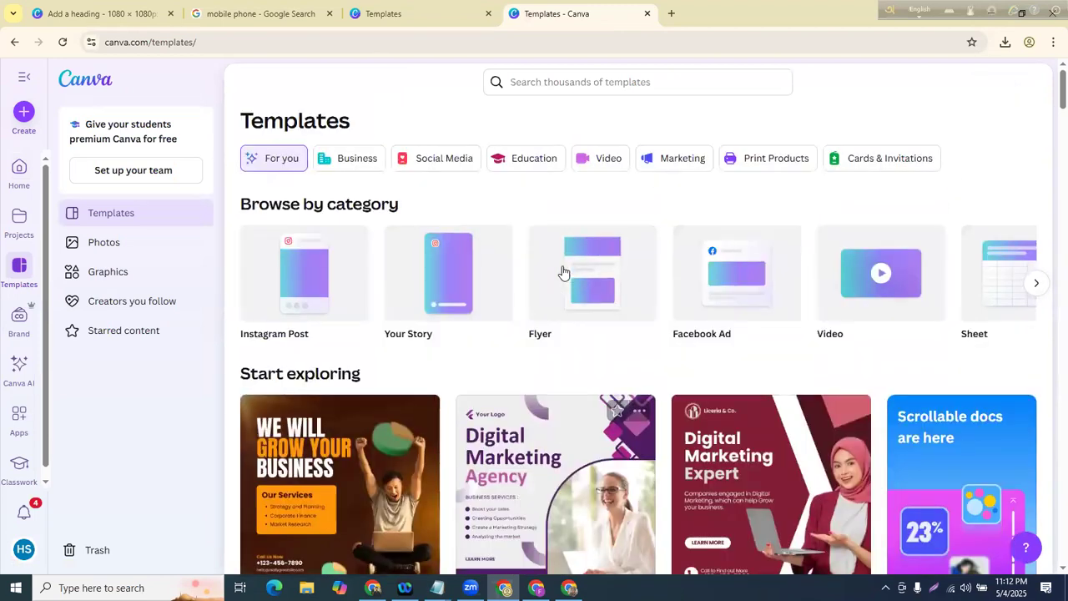
{"action": "scroll", "coordinate": [564, 272], "scroll_direction": "down", "scroll_amount": 2}
{"action": "scroll", "coordinate": [528, 264], "scroll_direction": "down", "scroll_amount": 1}
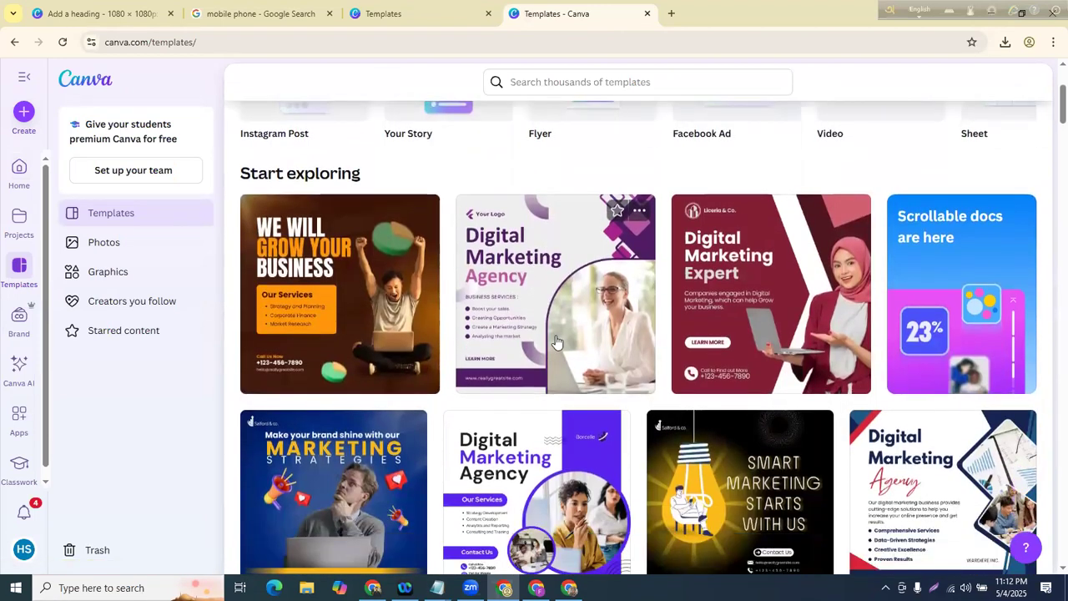
{"action": "left_click", "coordinate": [528, 264]}
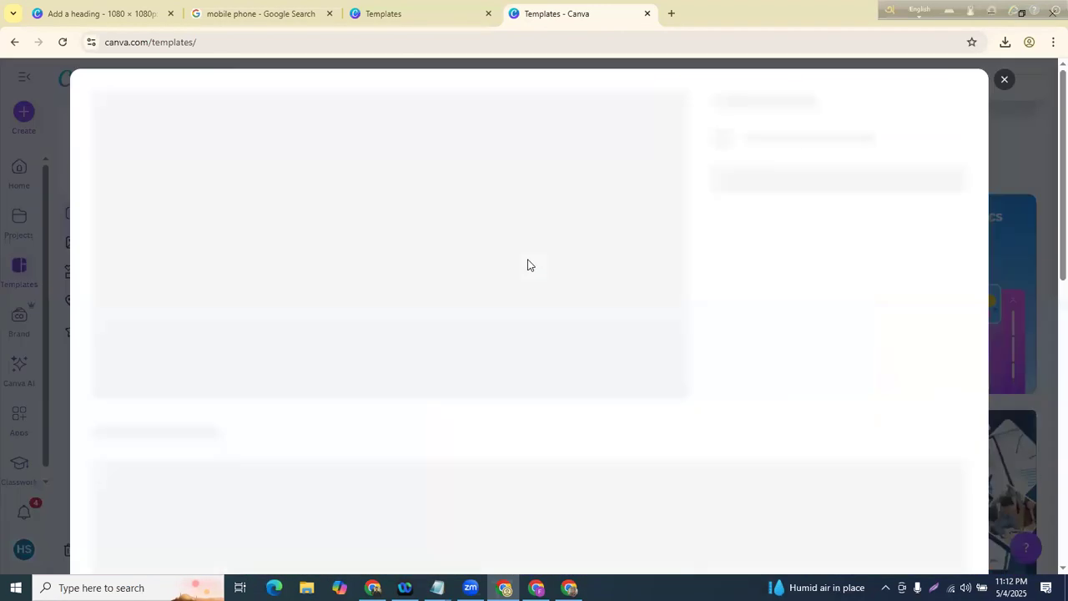
{"action": "left_click", "coordinate": [1003, 80]}
{"action": "scroll", "coordinate": [517, 292], "scroll_direction": "down", "scroll_amount": 4}
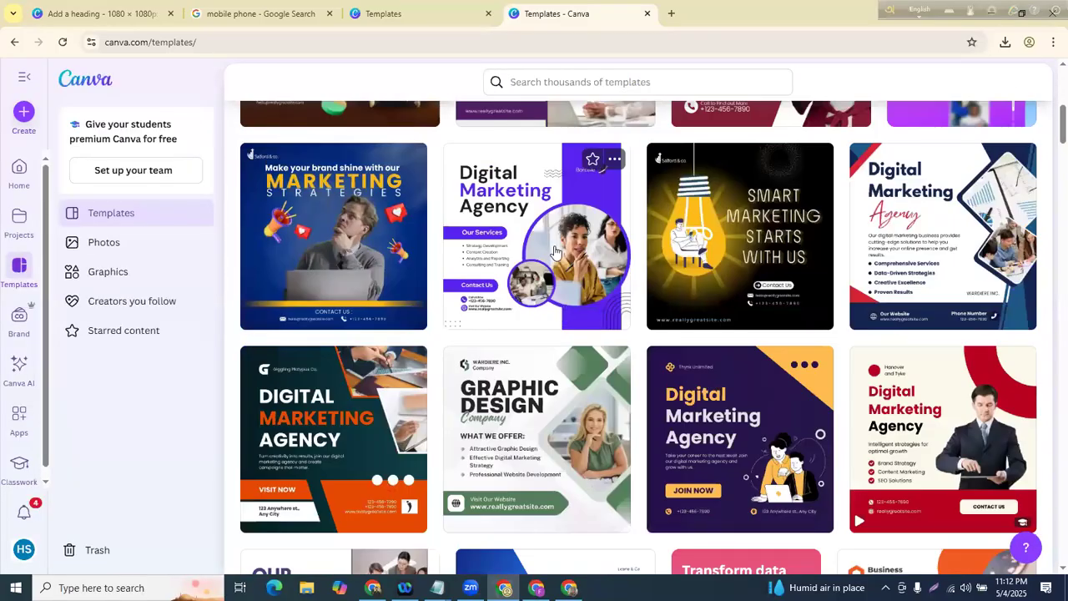
{"action": "left_click", "coordinate": [555, 250]}
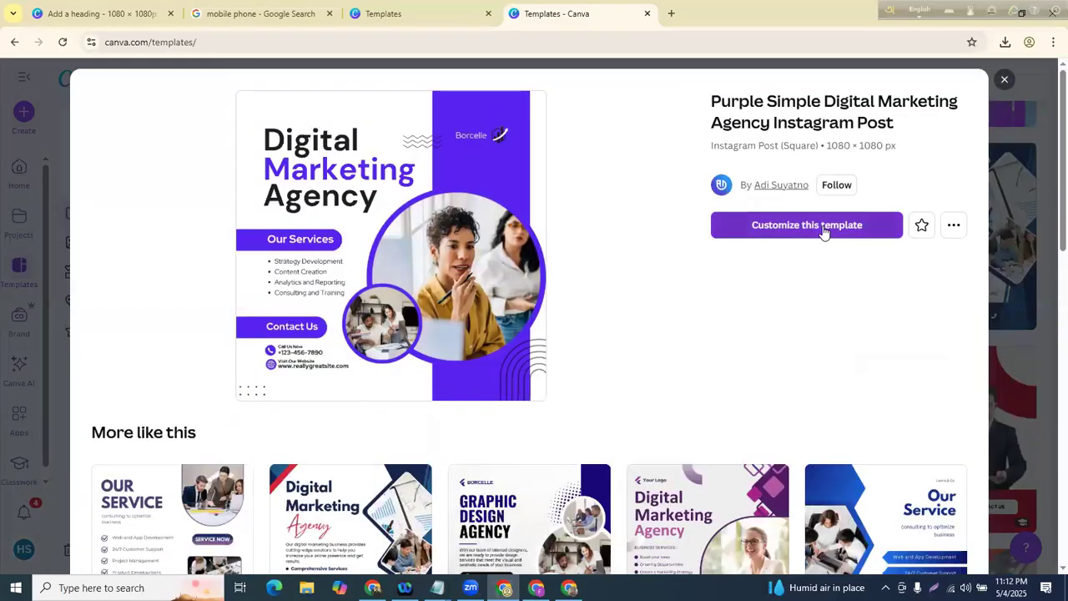